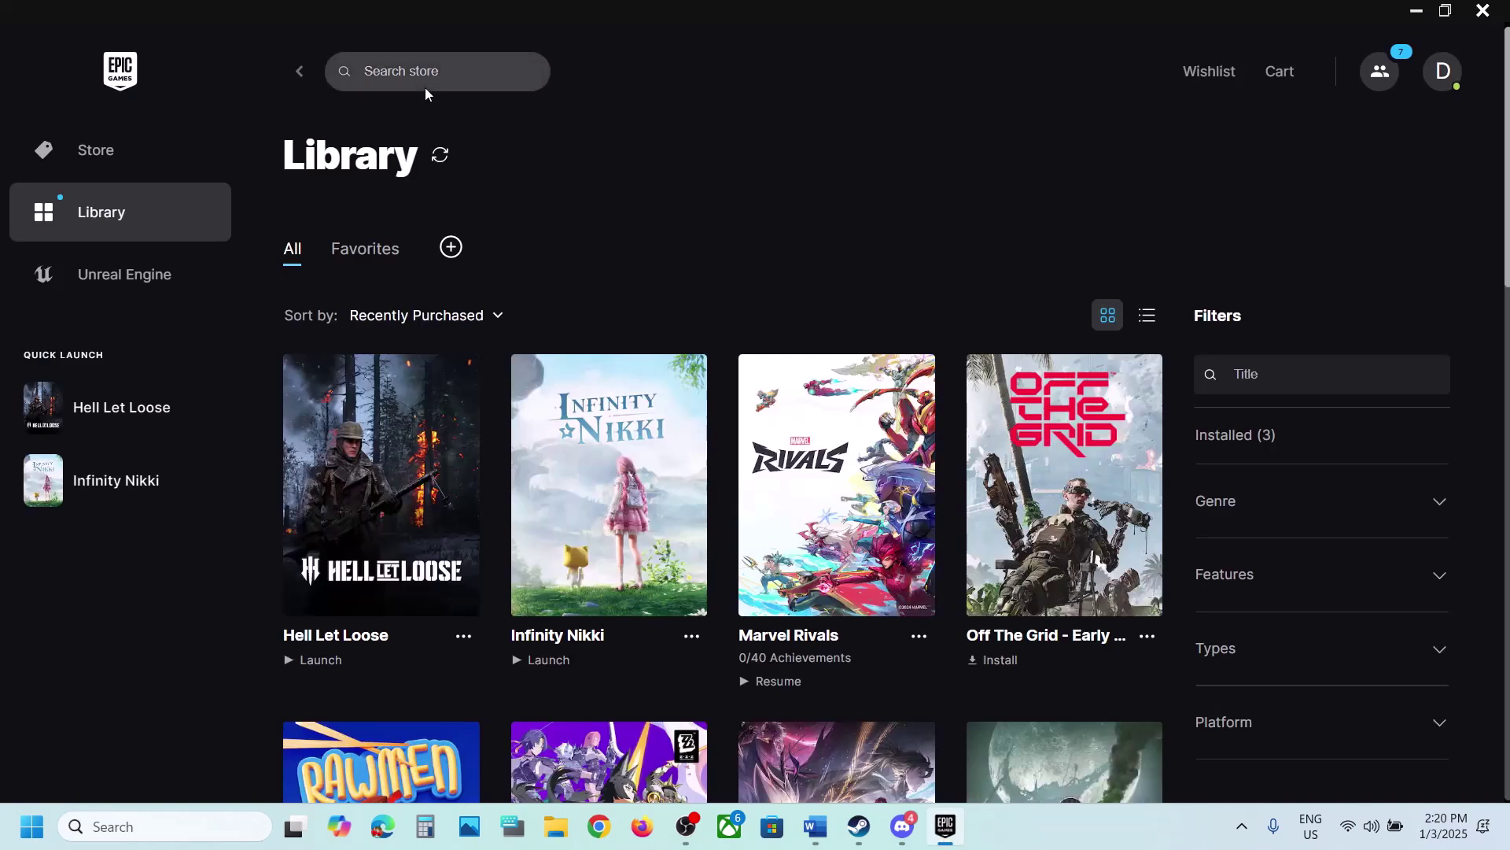
# Step: Show the Exit option for the Epic Games Launcher running in the background, leaving the launcher open
pyautogui.click(1242, 840)
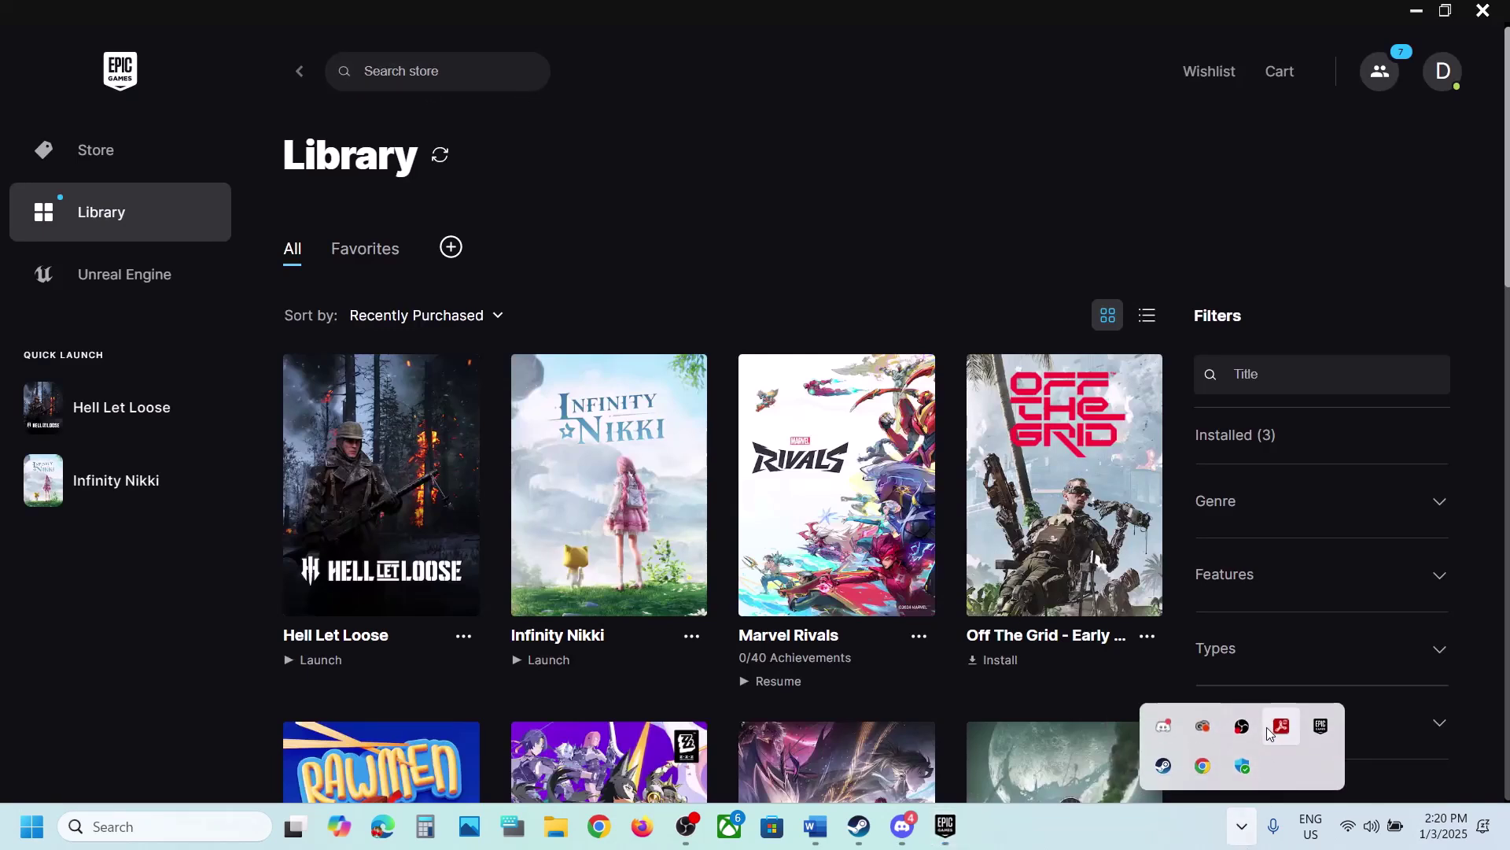
pyautogui.rightClick(1321, 725)
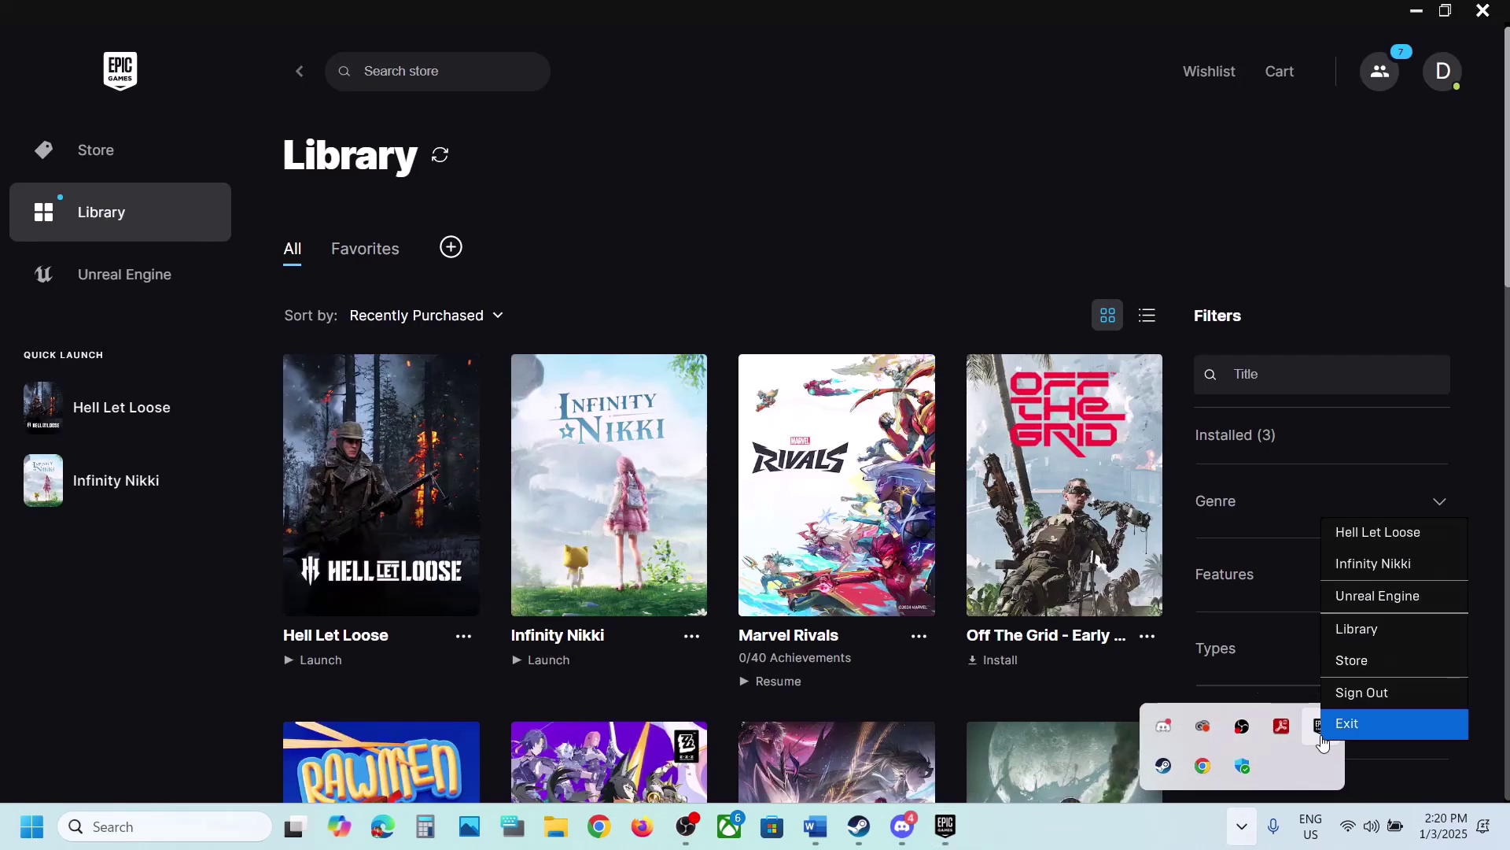
pyautogui.click(890, 115)
# Step: Search Windows for "steam" and show the Run as administrator option for the Steam app
pyautogui.click(134, 824)
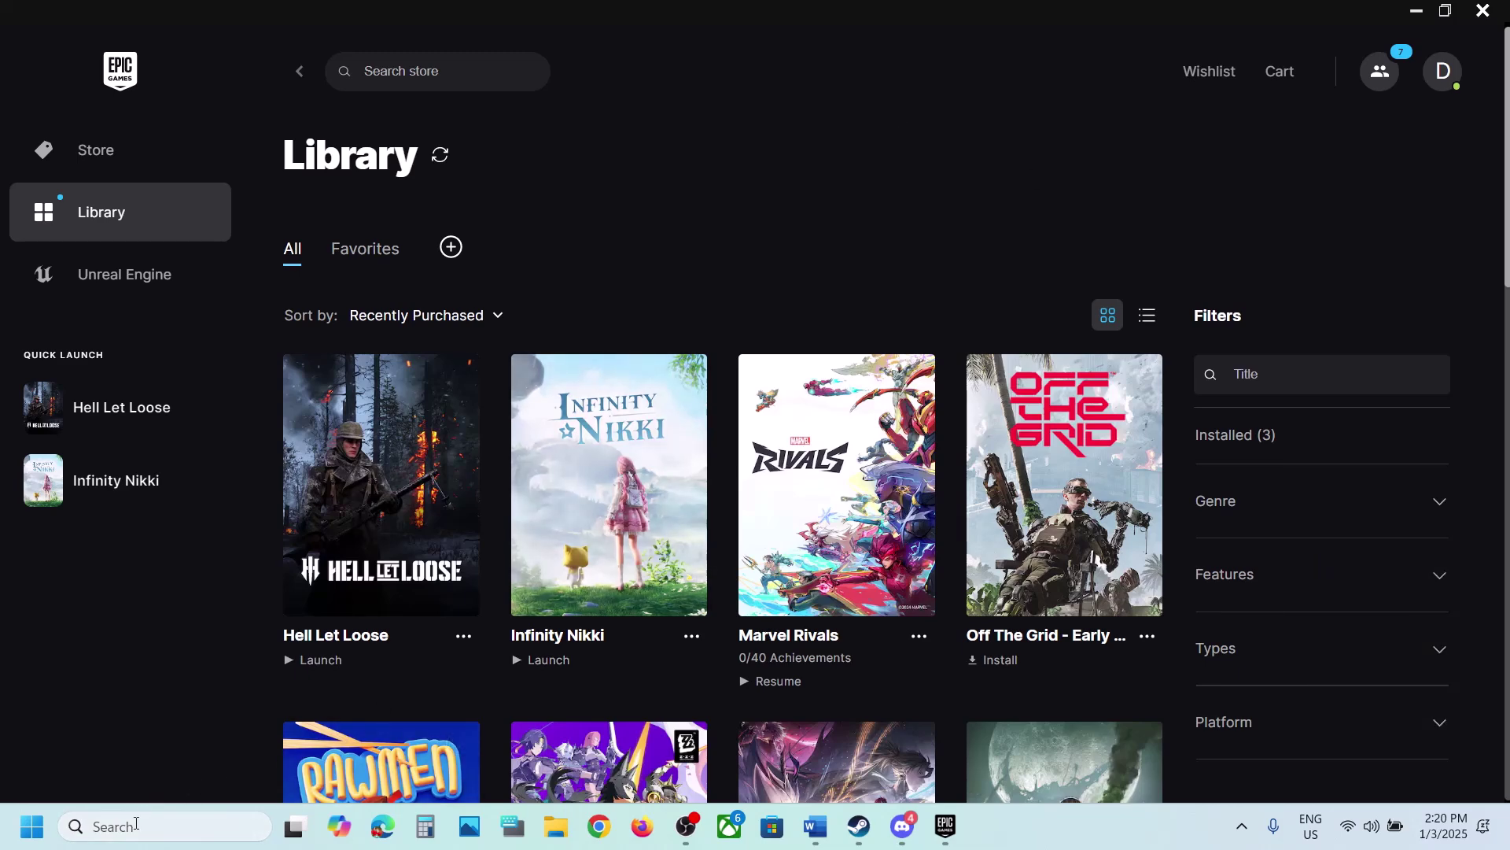
pyautogui.write('steam')
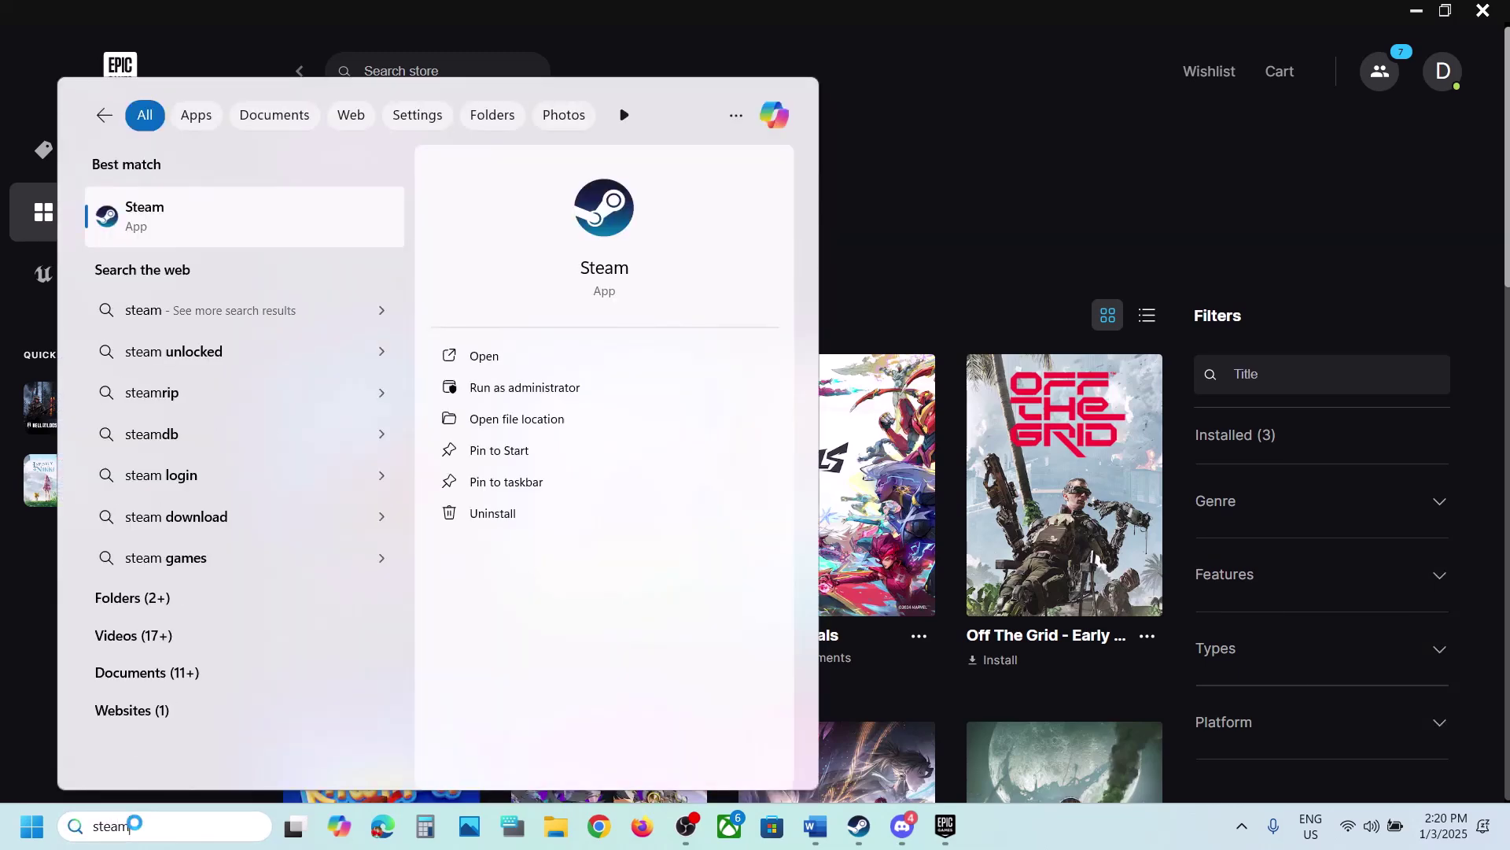
pyautogui.rightClick(161, 223)
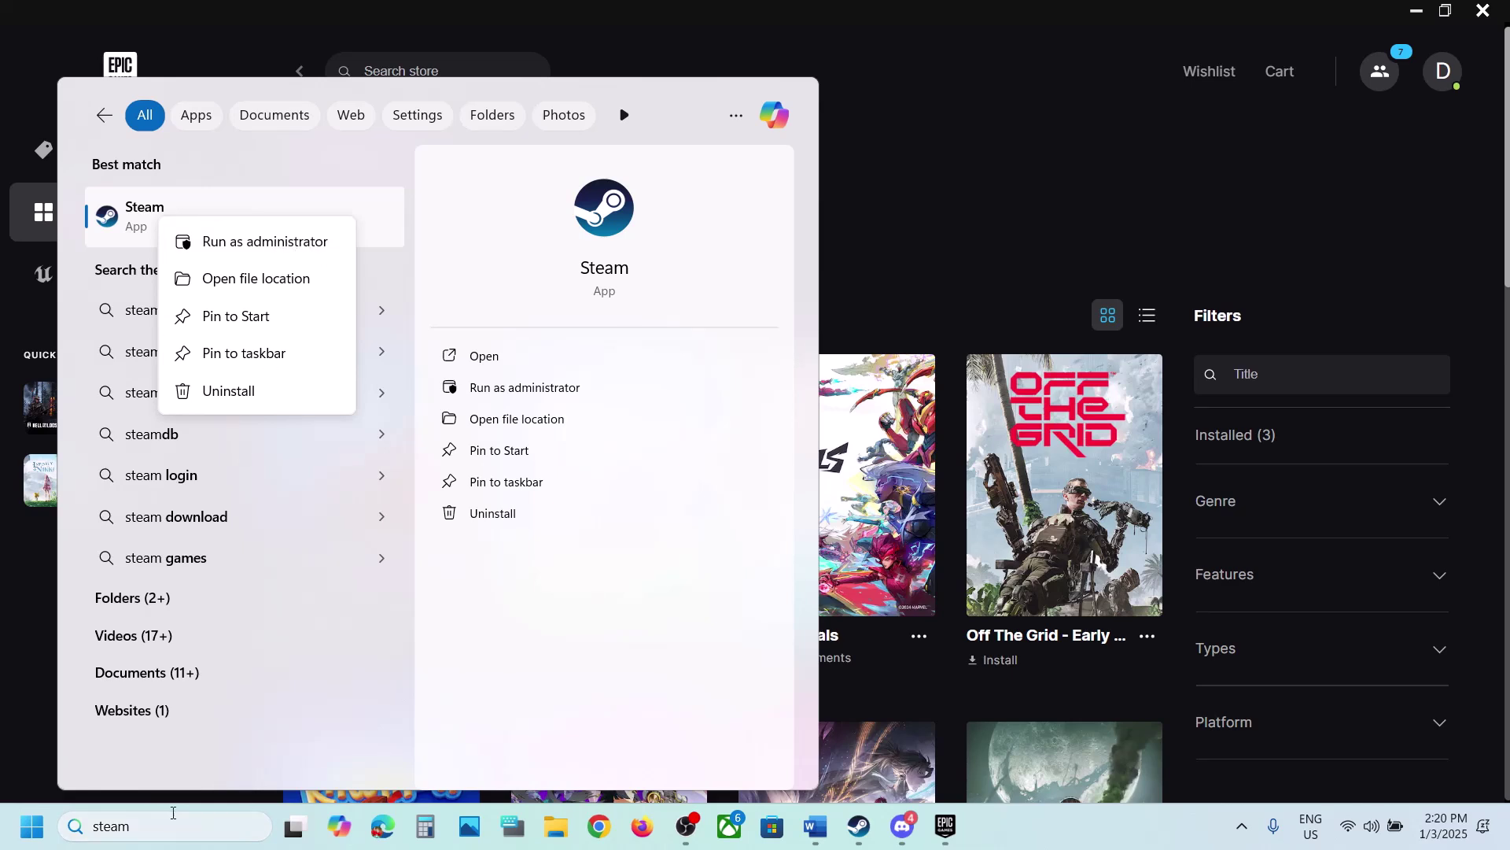
# Step: Search Windows for "epic", show the launch options for Epic Games Launcher, and return to the launcher's library
pyautogui.click(149, 833)
pyautogui.write('epic')
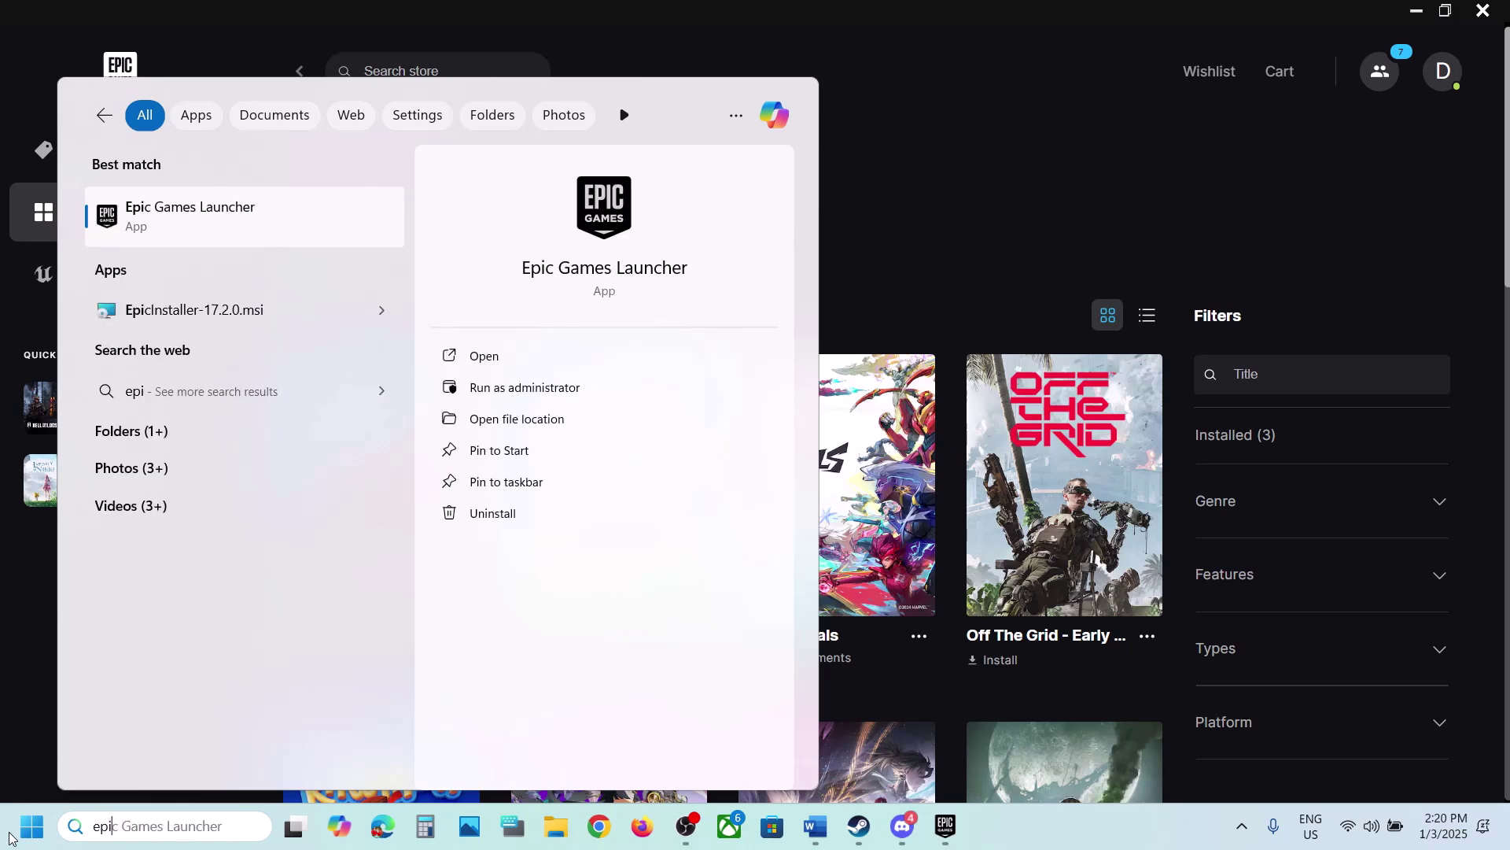
pyautogui.rightClick(192, 224)
pyautogui.click(1140, 167)
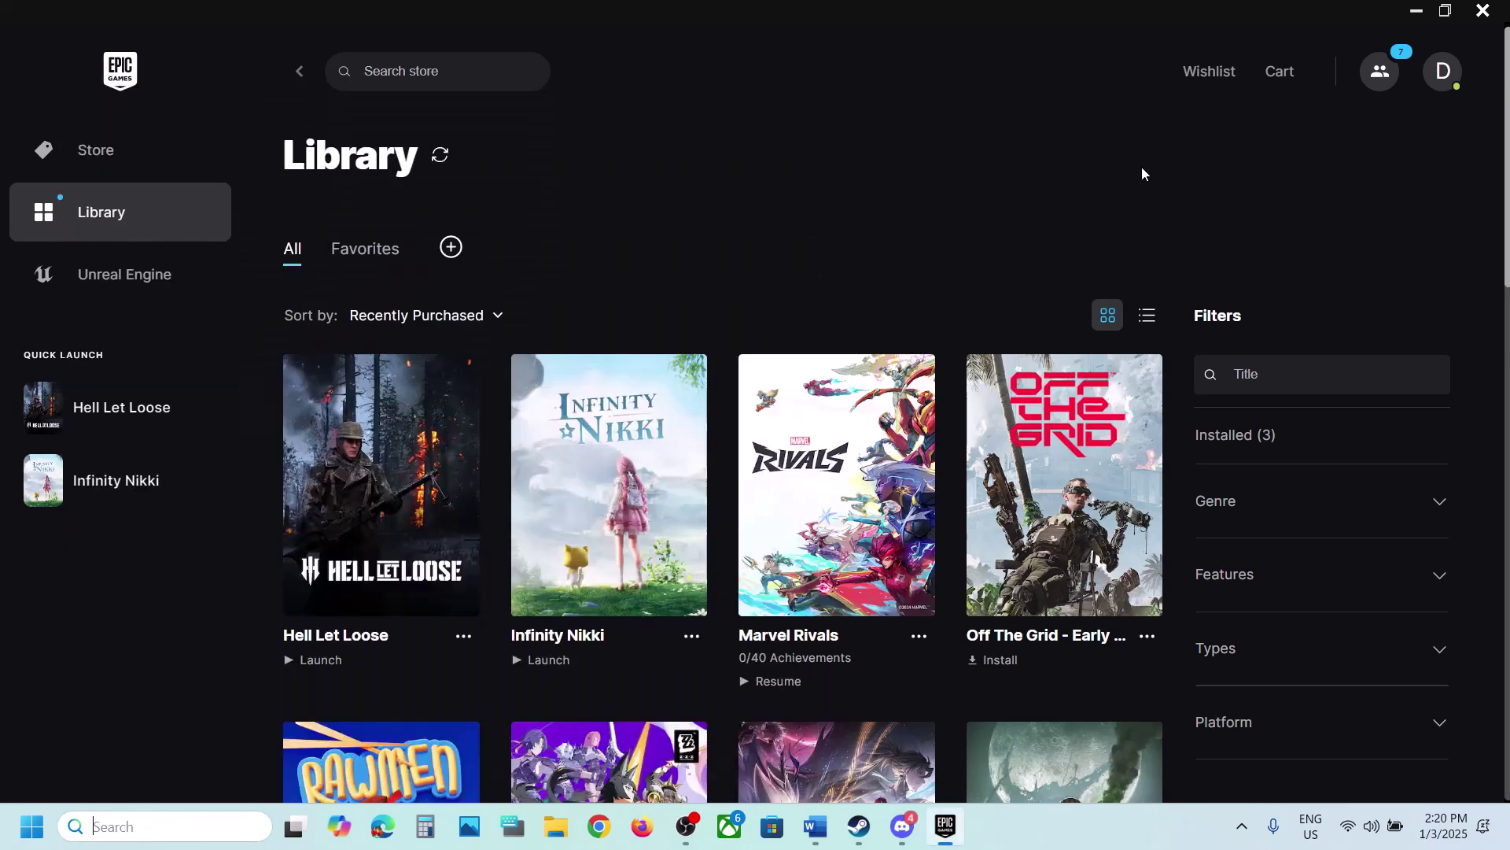
# Step: Switch to the Word document, maximize its window, and go to Step 2 about the clean graphics driver installation
pyautogui.click(815, 826)
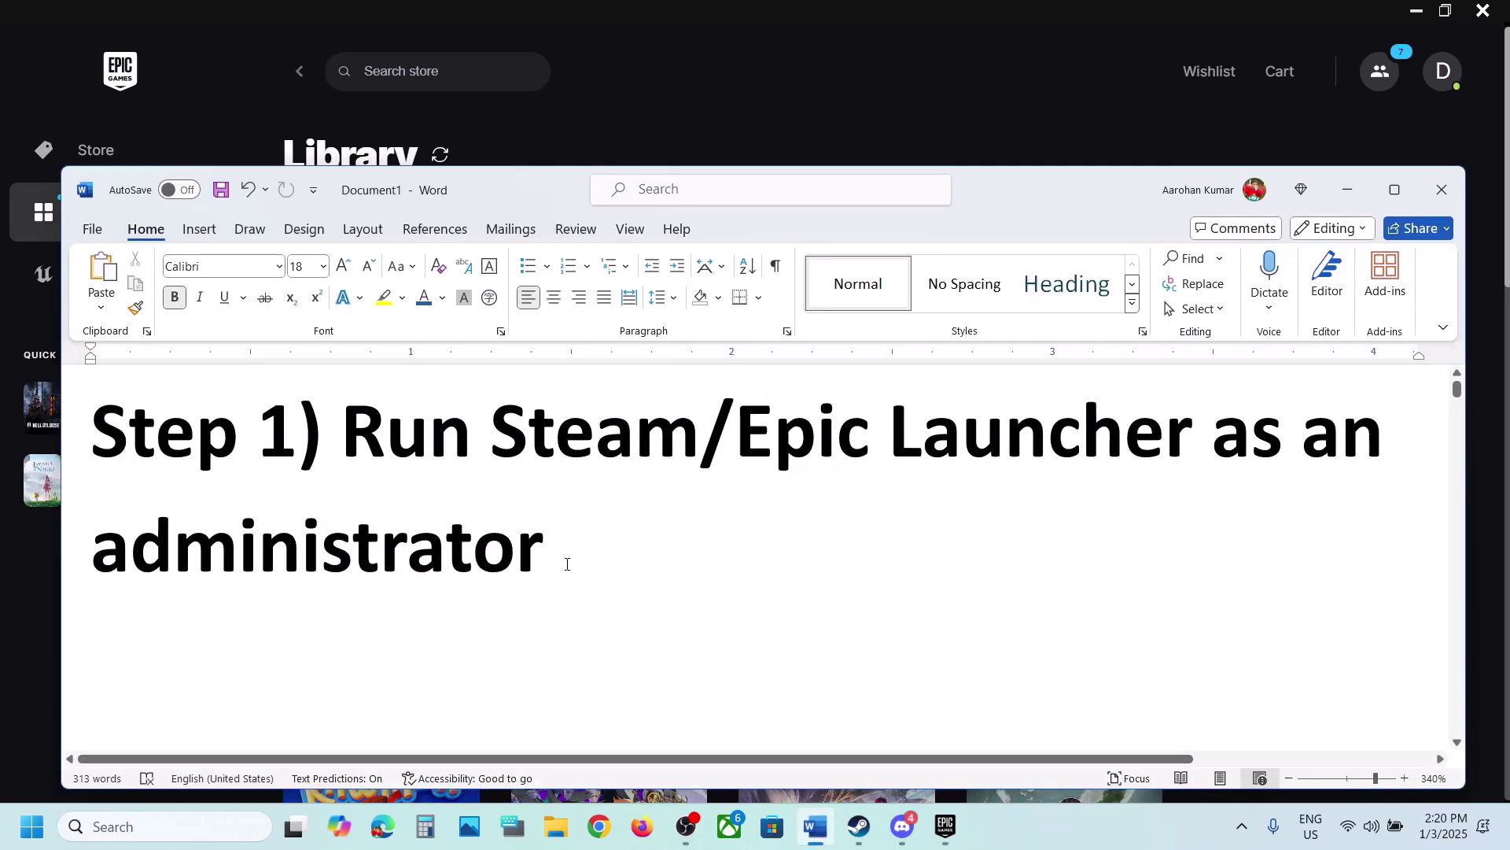
pyautogui.scroll(-3, 566, 564)
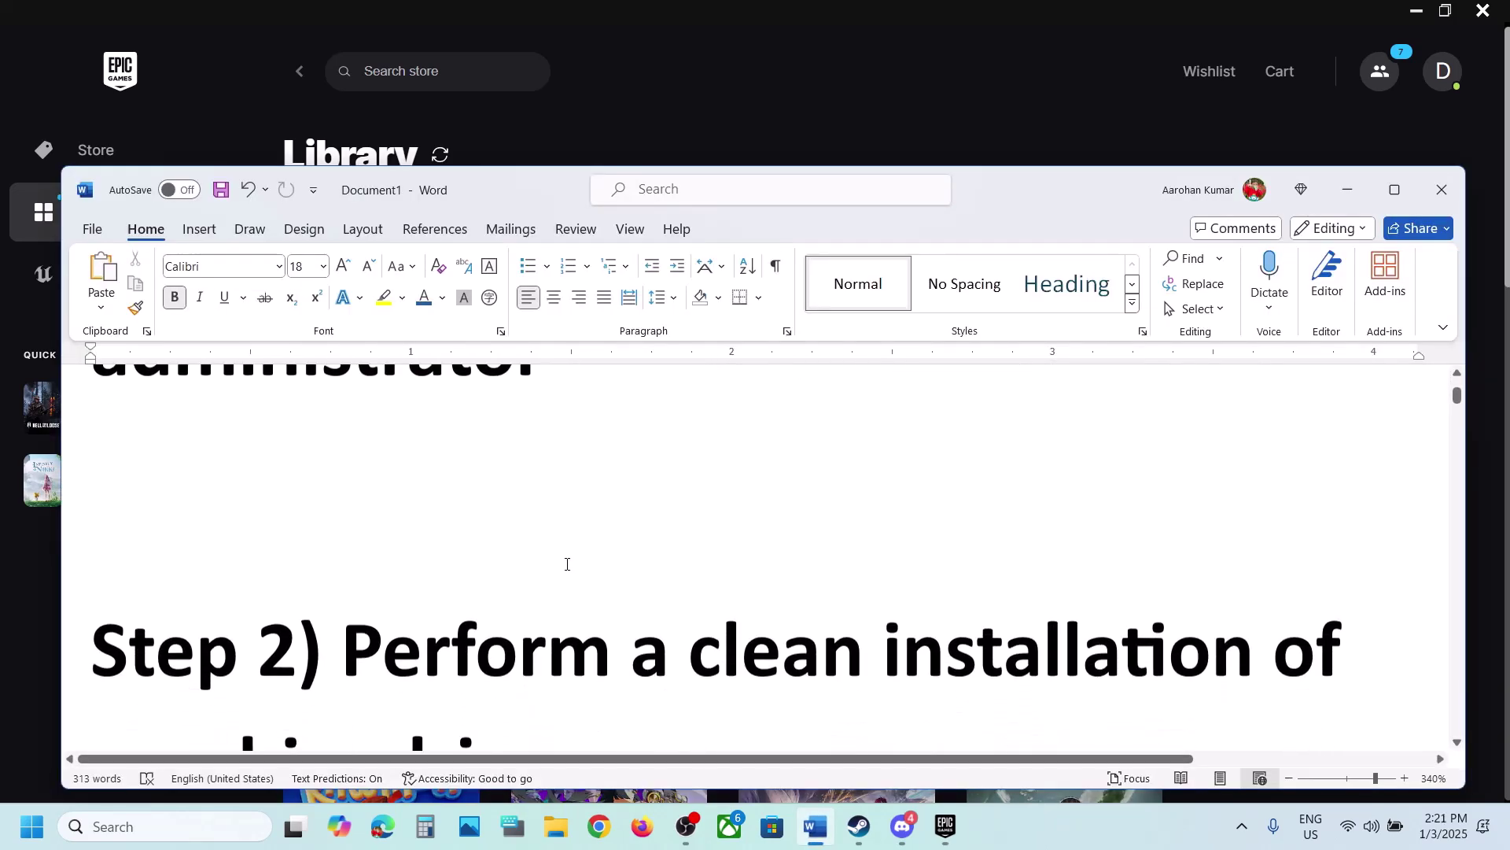
pyautogui.click(1399, 189)
pyautogui.scroll(-3, 549, 531)
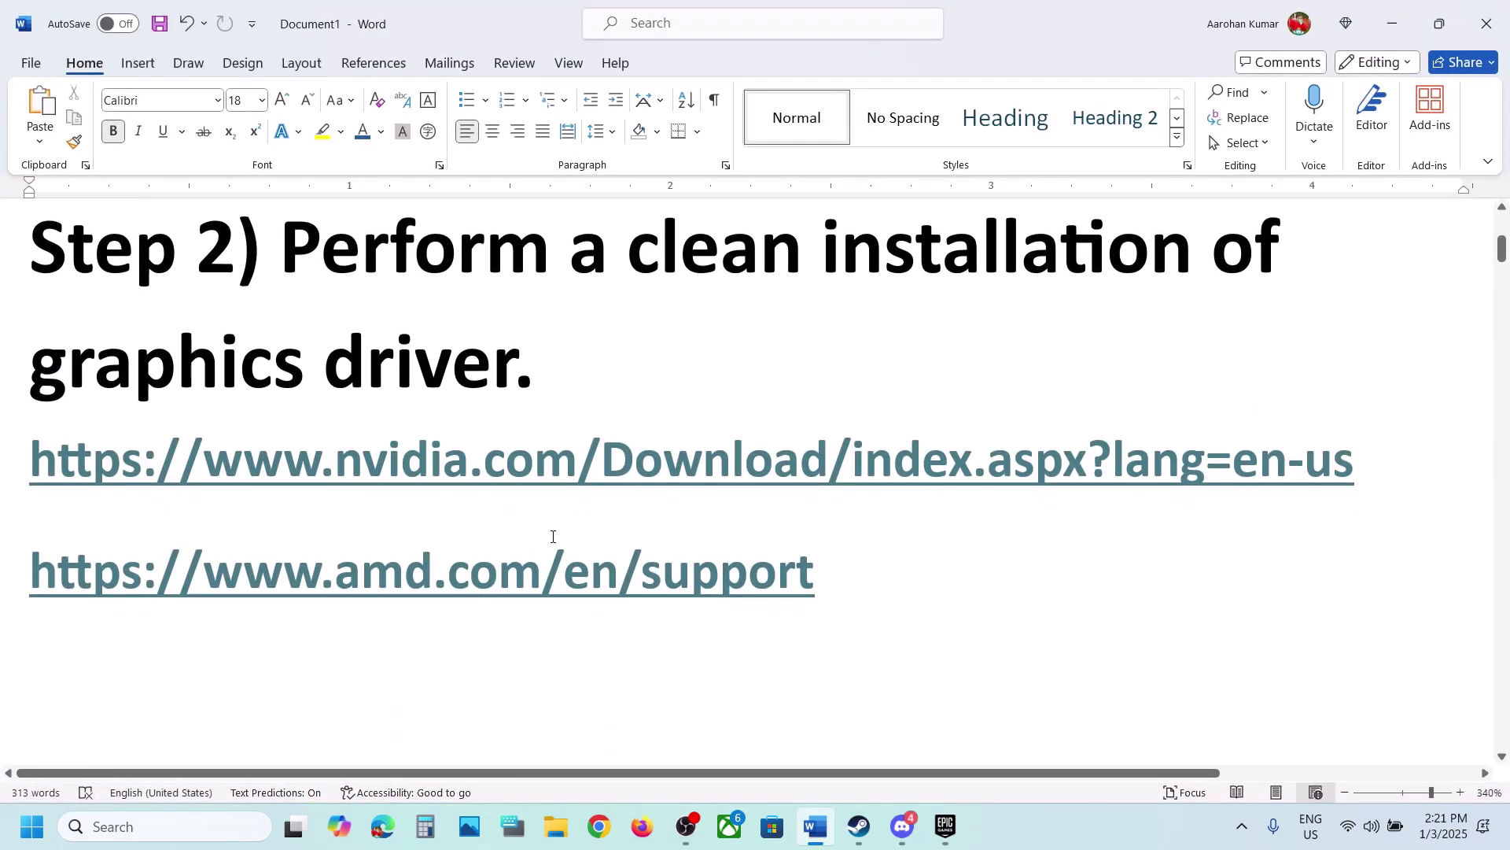
# Step: Highlight the NVIDIA and AMD driver addresses under Step 2 and open the NVIDIA download link
pyautogui.moveTo(203, 465); pyautogui.dragTo(863, 472)
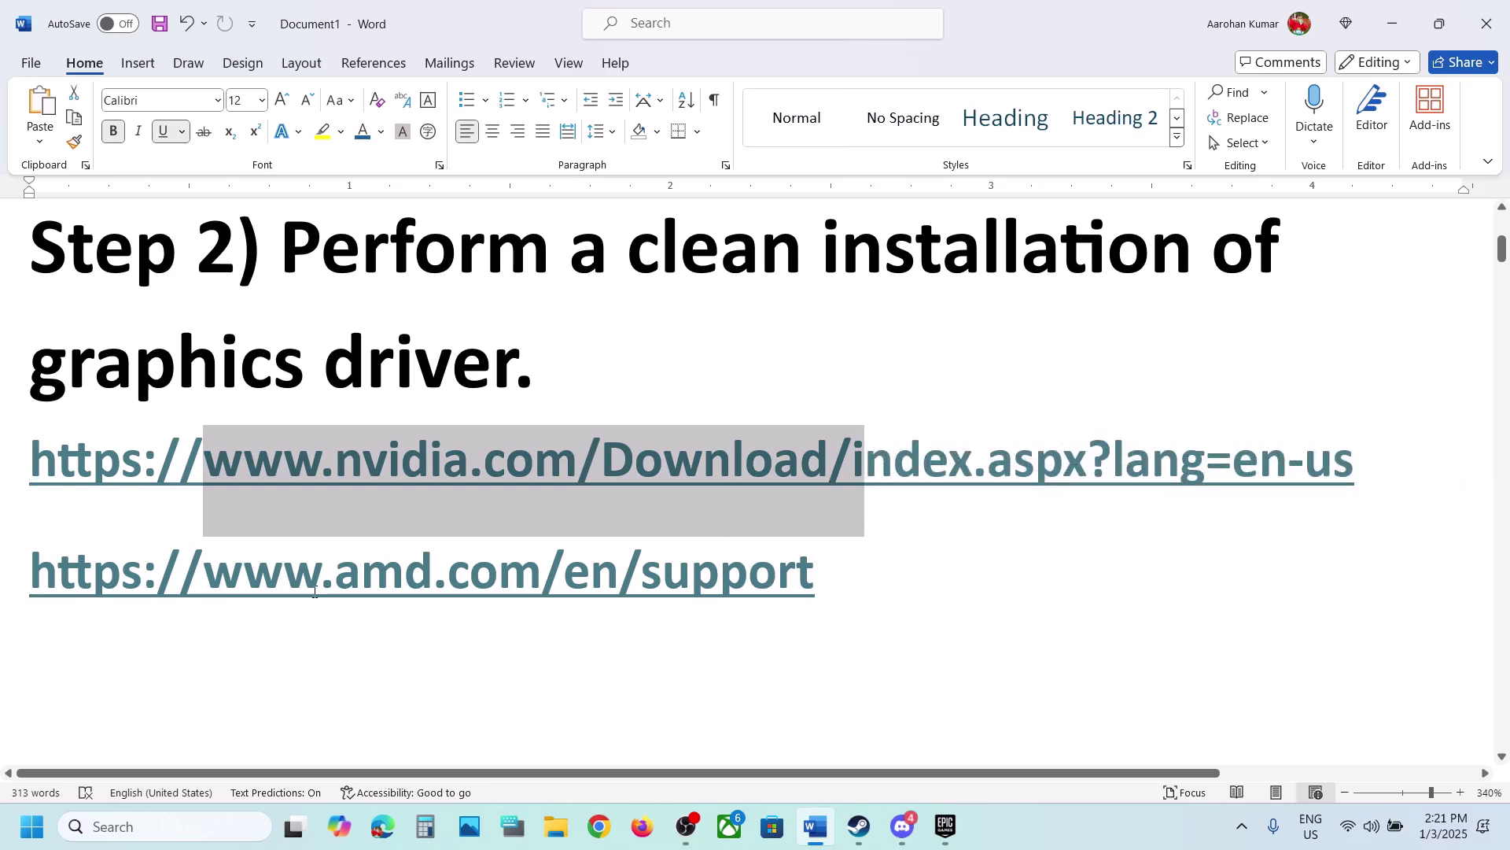
pyautogui.moveTo(198, 582); pyautogui.dragTo(777, 586)
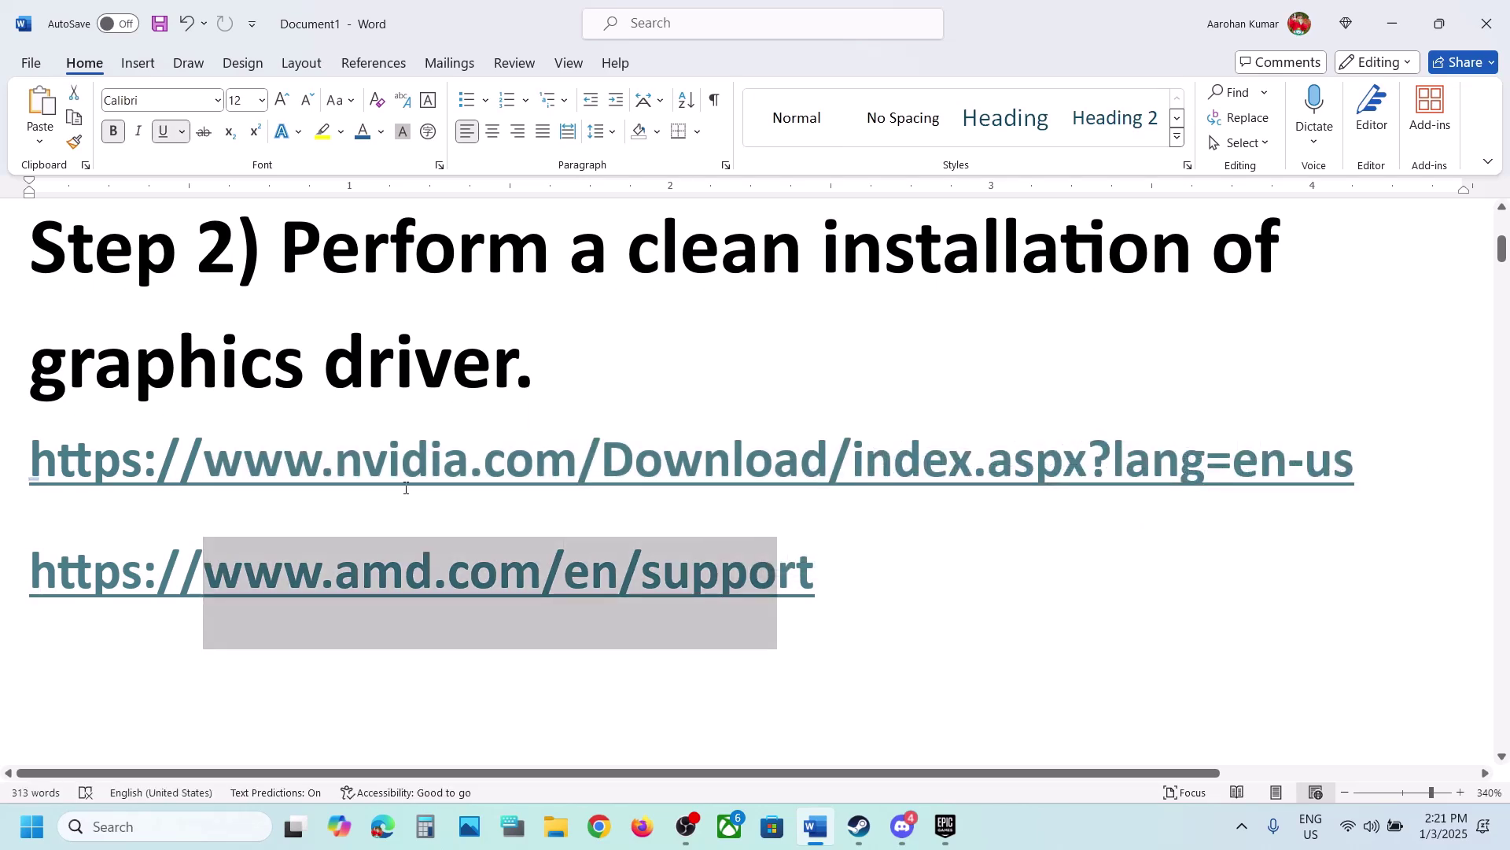
pyautogui.moveTo(406, 488); pyautogui.dragTo(701, 472)
pyautogui.keyDown('ctrl'); pyautogui.click(701, 472); pyautogui.keyUp('ctrl')
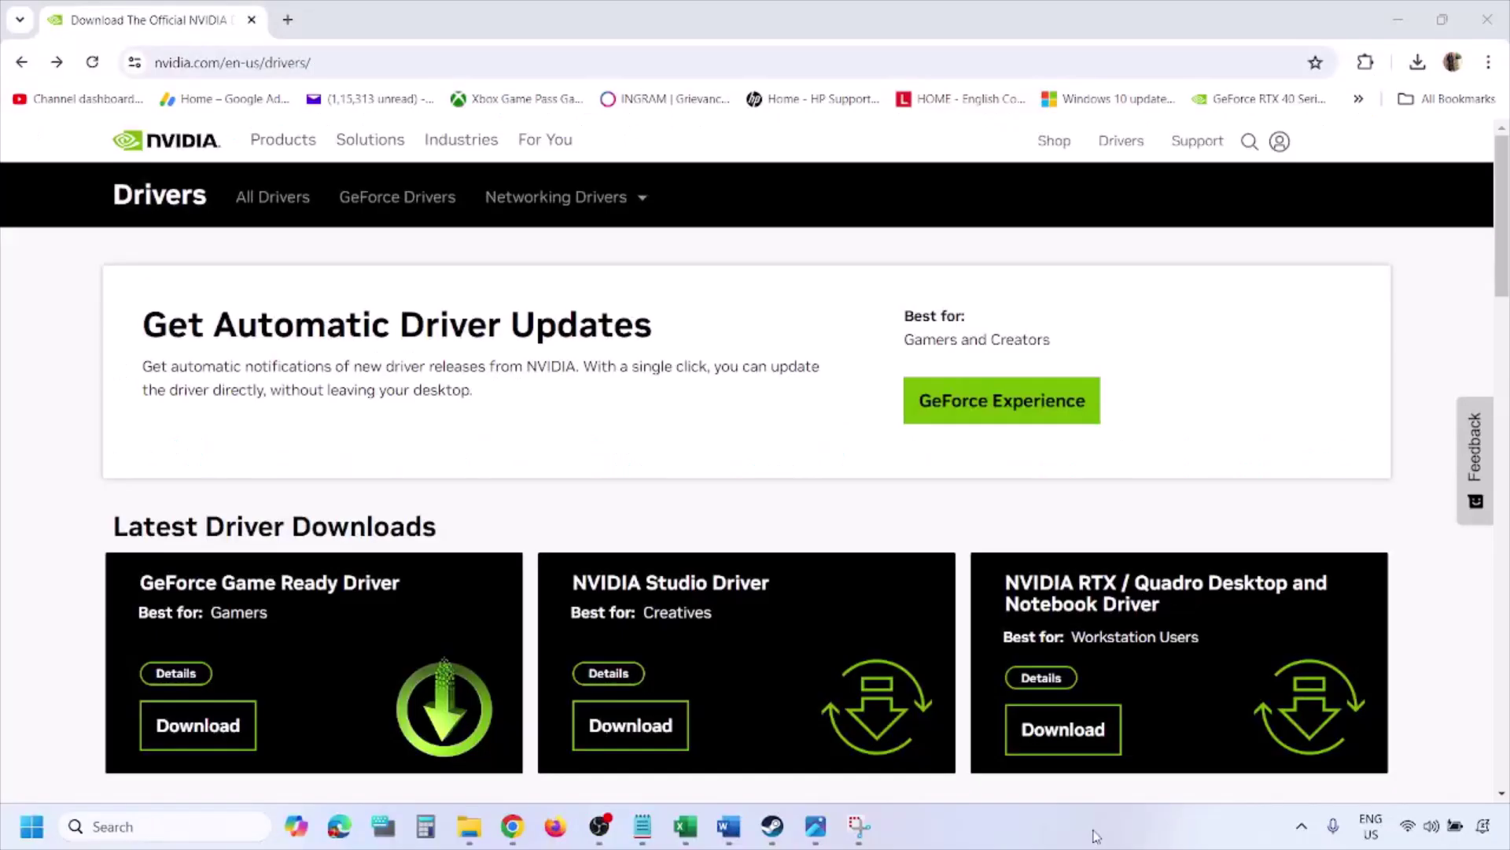
# Step: Search for manual GeForce RTX 3050 Laptop GPU drivers with Windows 11 as the operating system
pyautogui.scroll(-9, 354, 481)
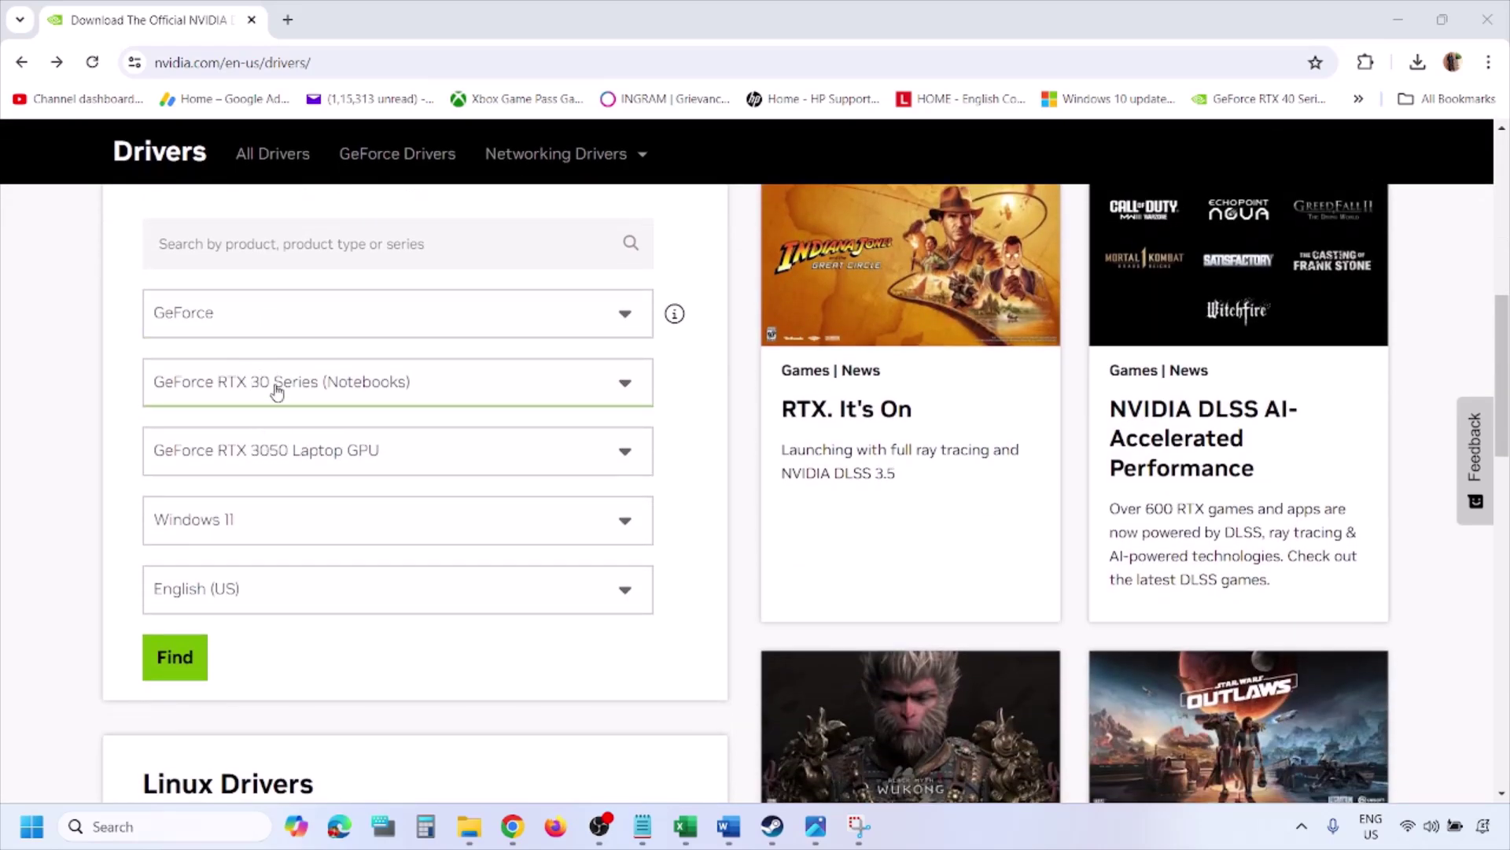
pyautogui.click(250, 526)
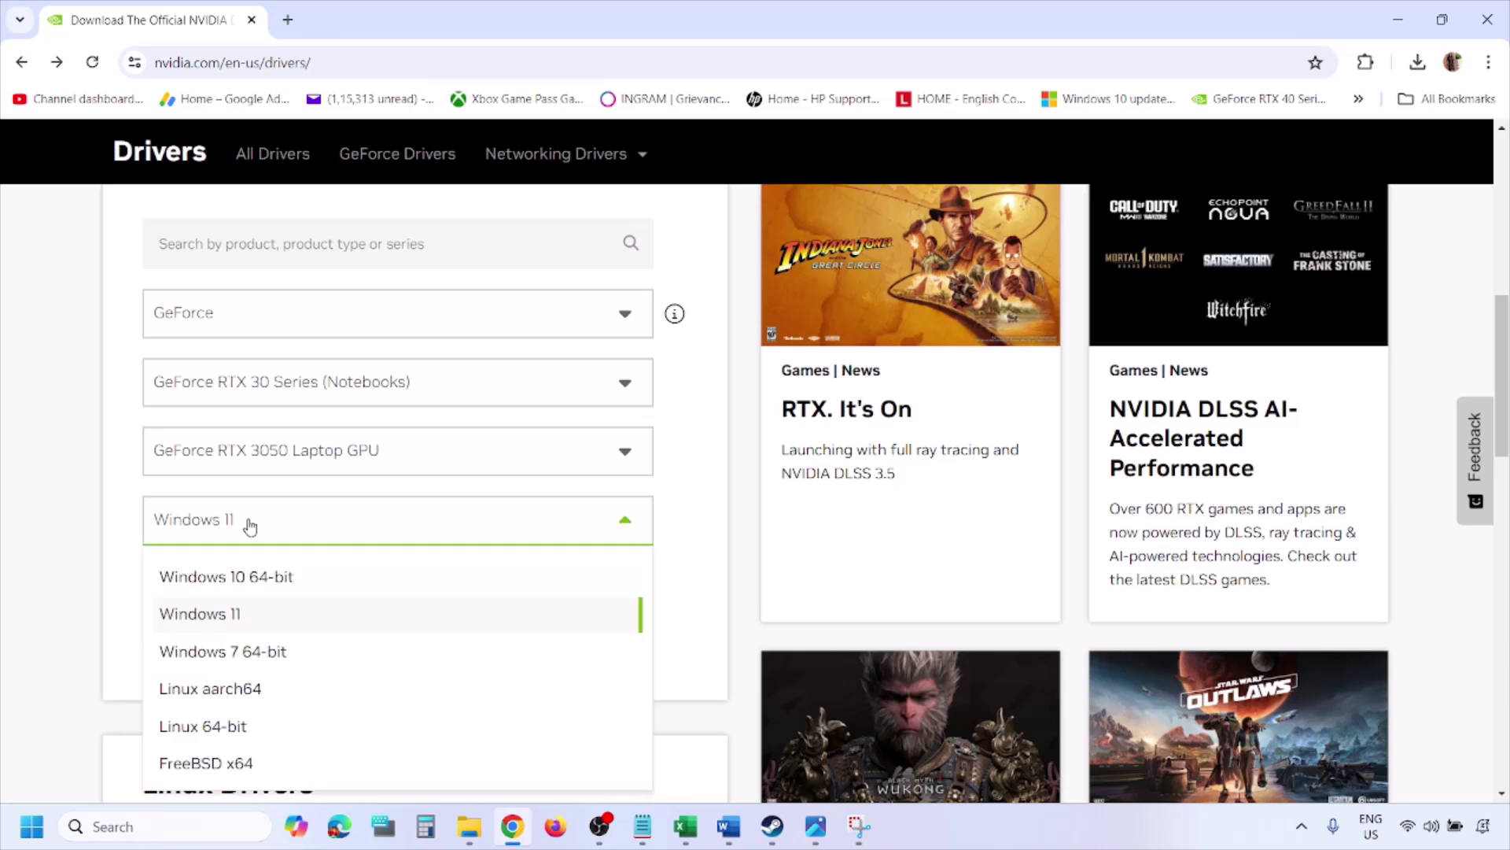
pyautogui.click(221, 616)
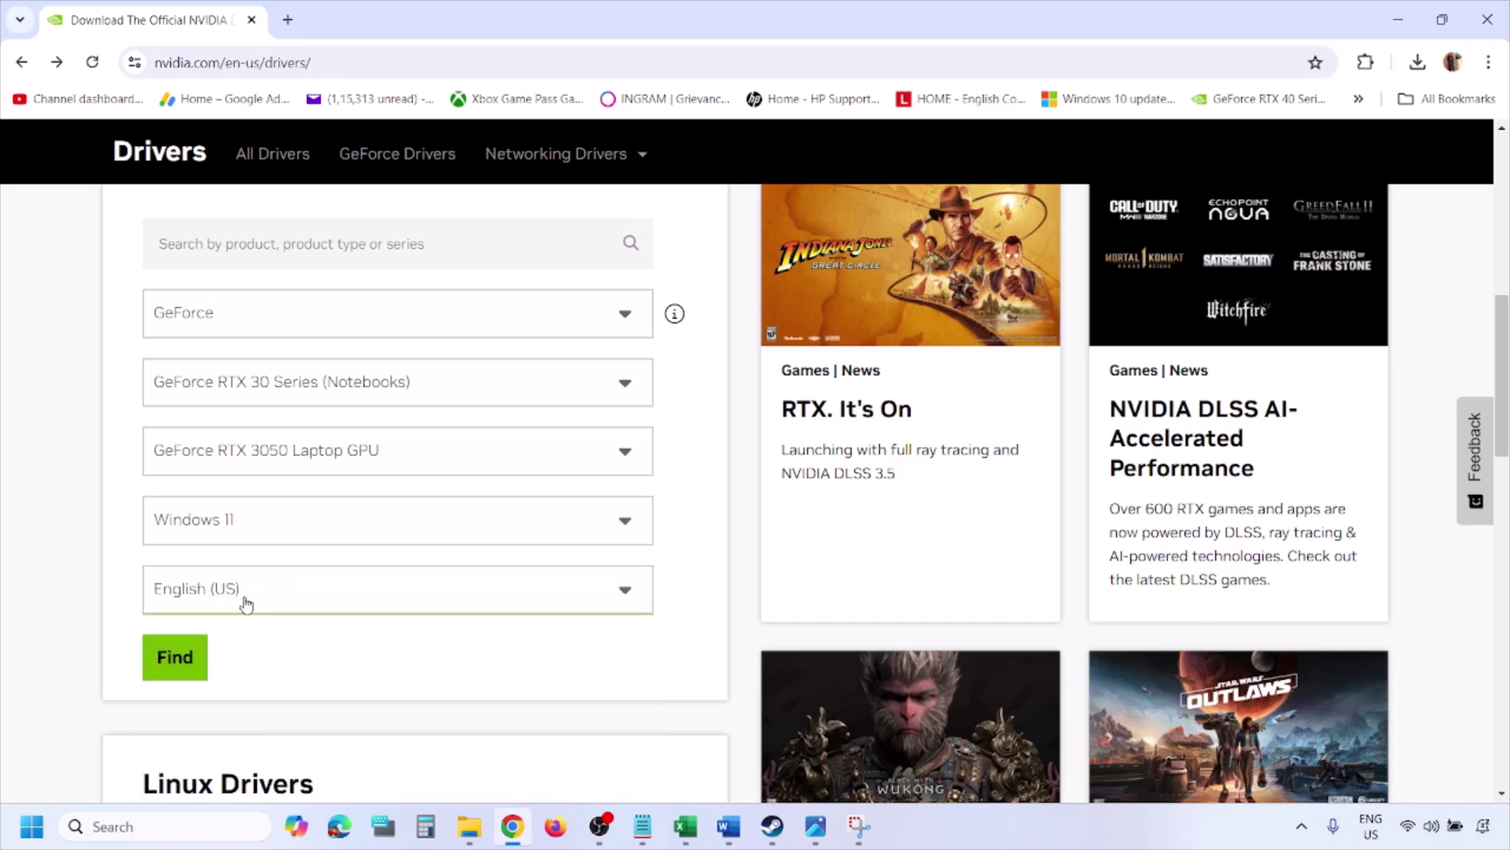
pyautogui.click(178, 658)
# Step: Switch to Photos and review screenshots 1.png to 5.png, from the driver download to the clean installation options
pyautogui.click(816, 826)
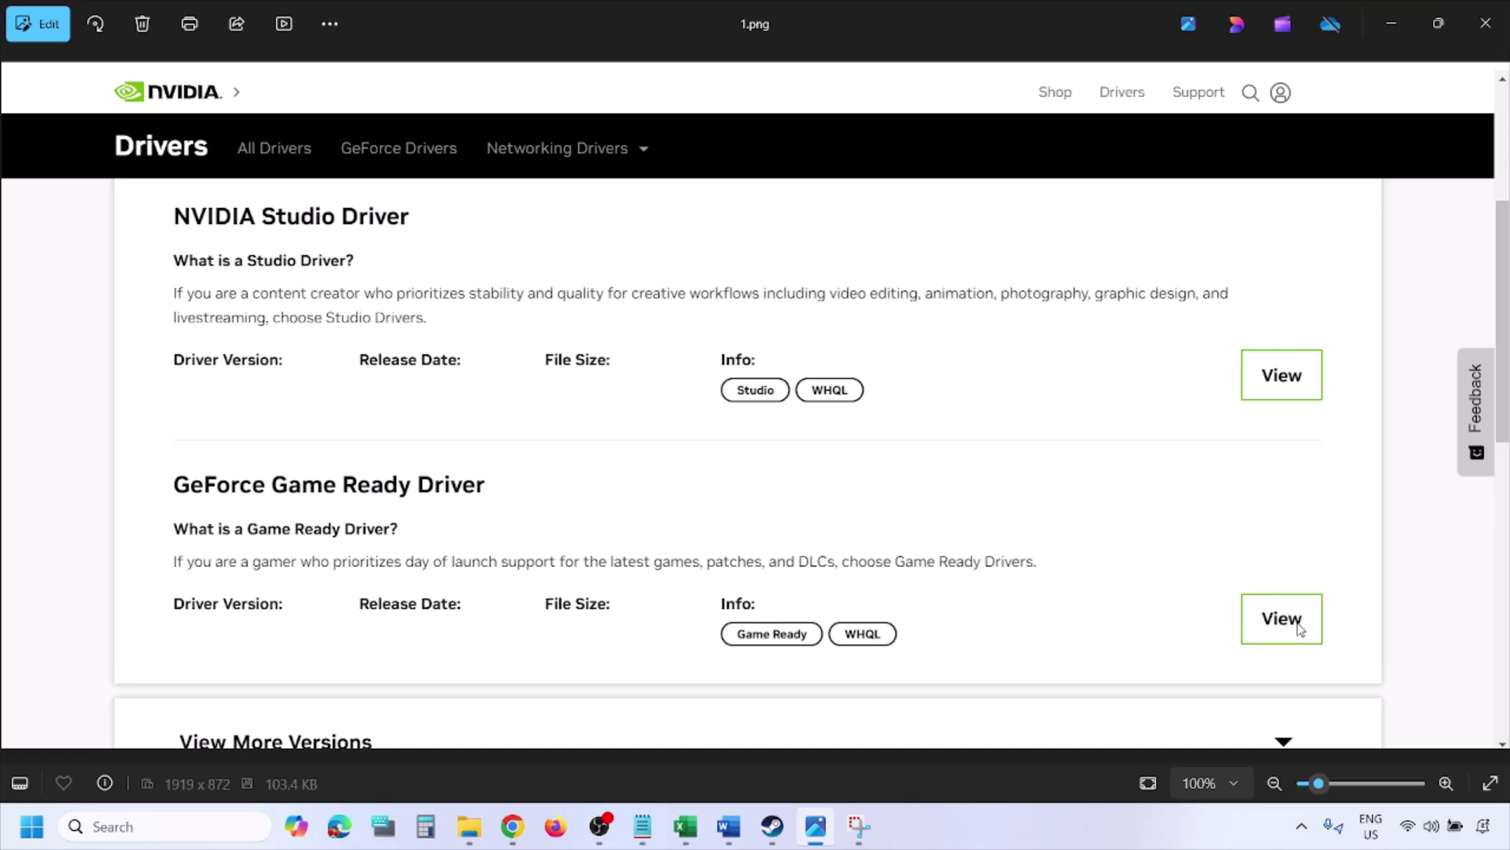
pyautogui.press('Right')
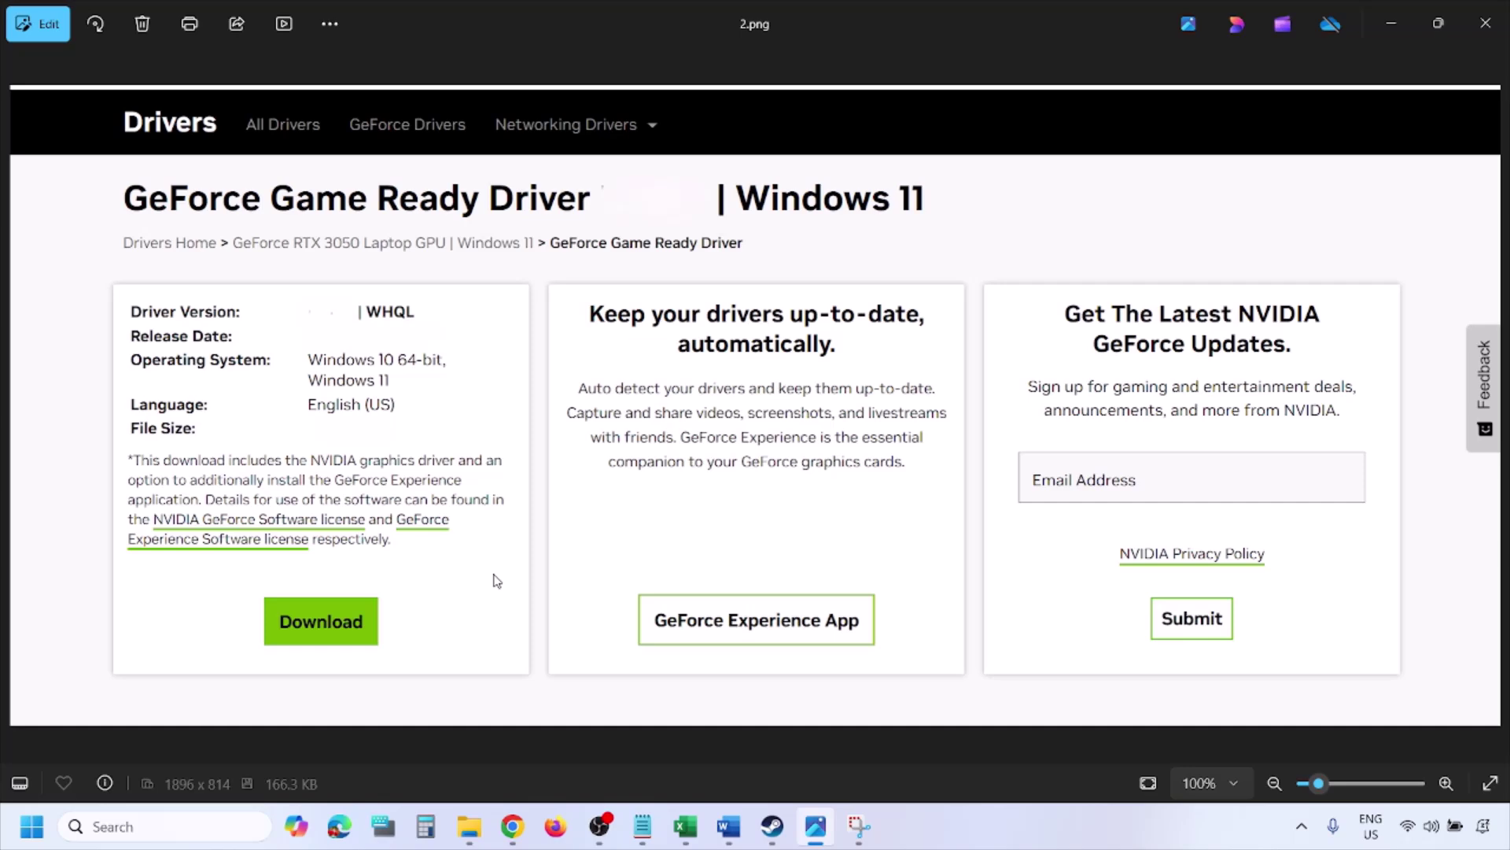
pyautogui.press('Right')
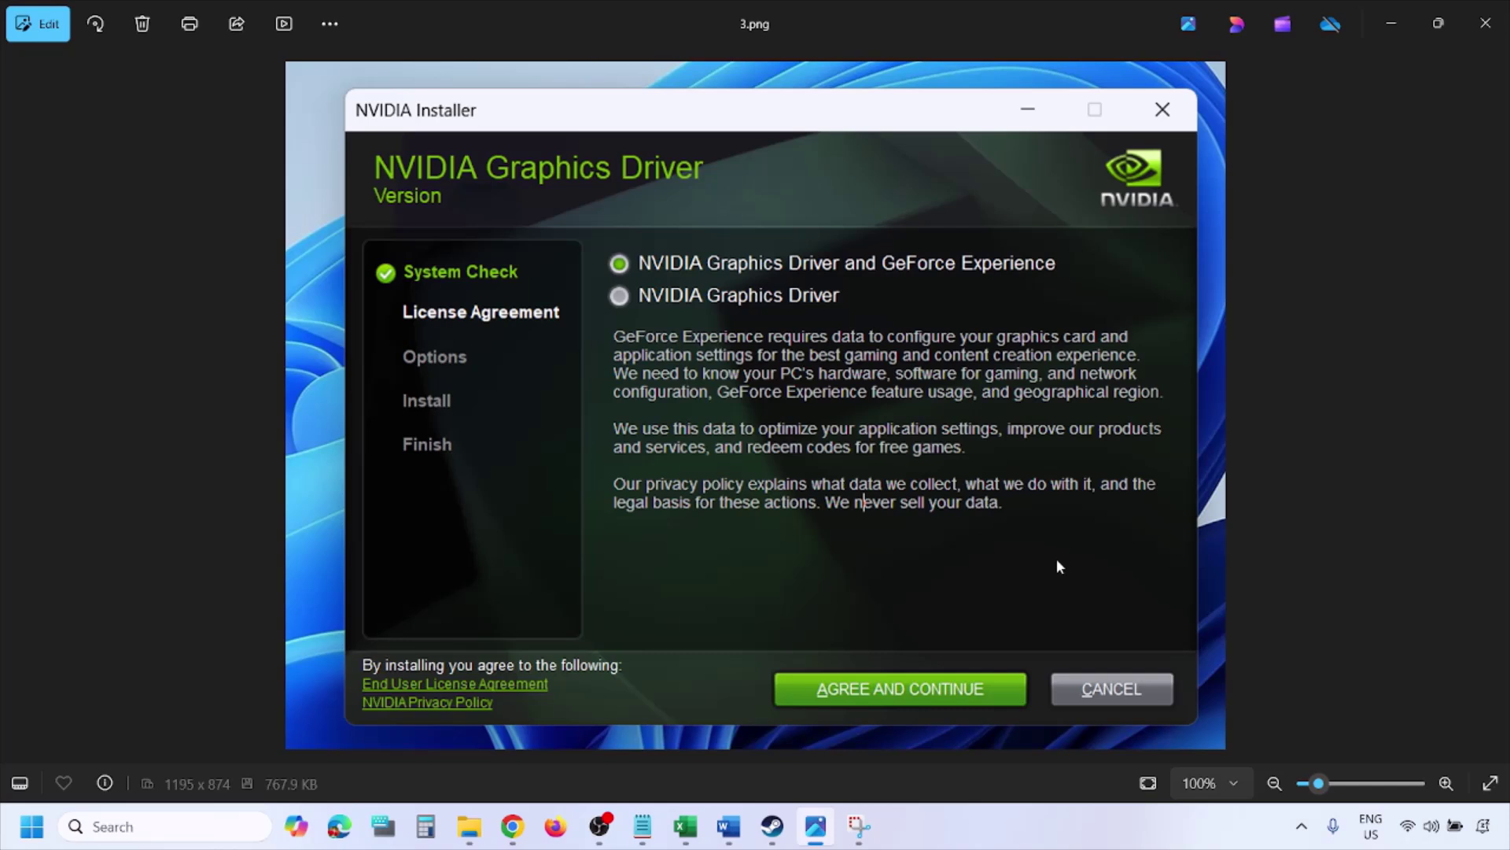
pyautogui.press('Right')
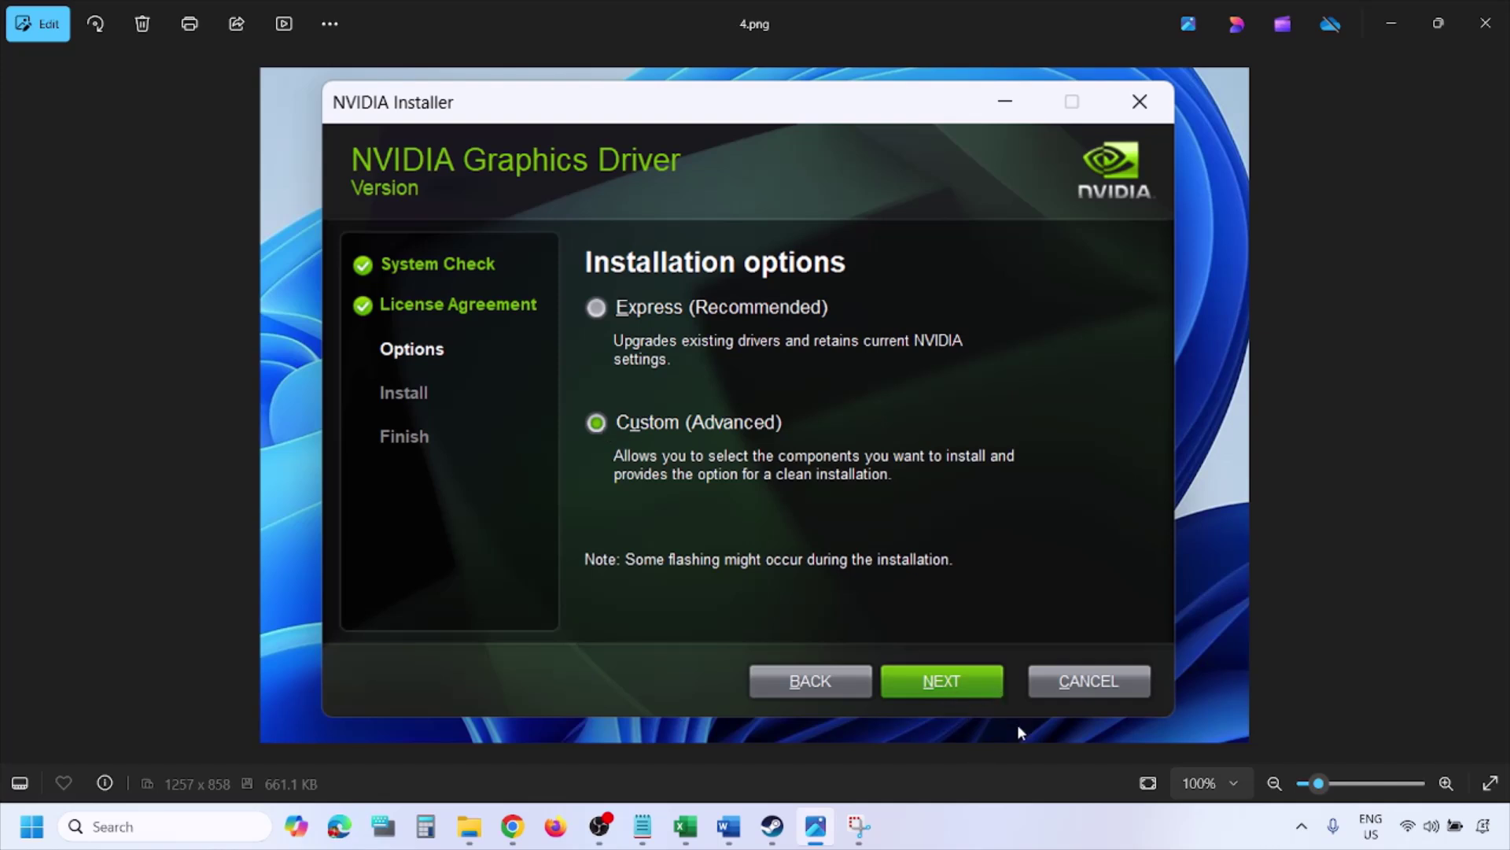
pyautogui.press('Right')
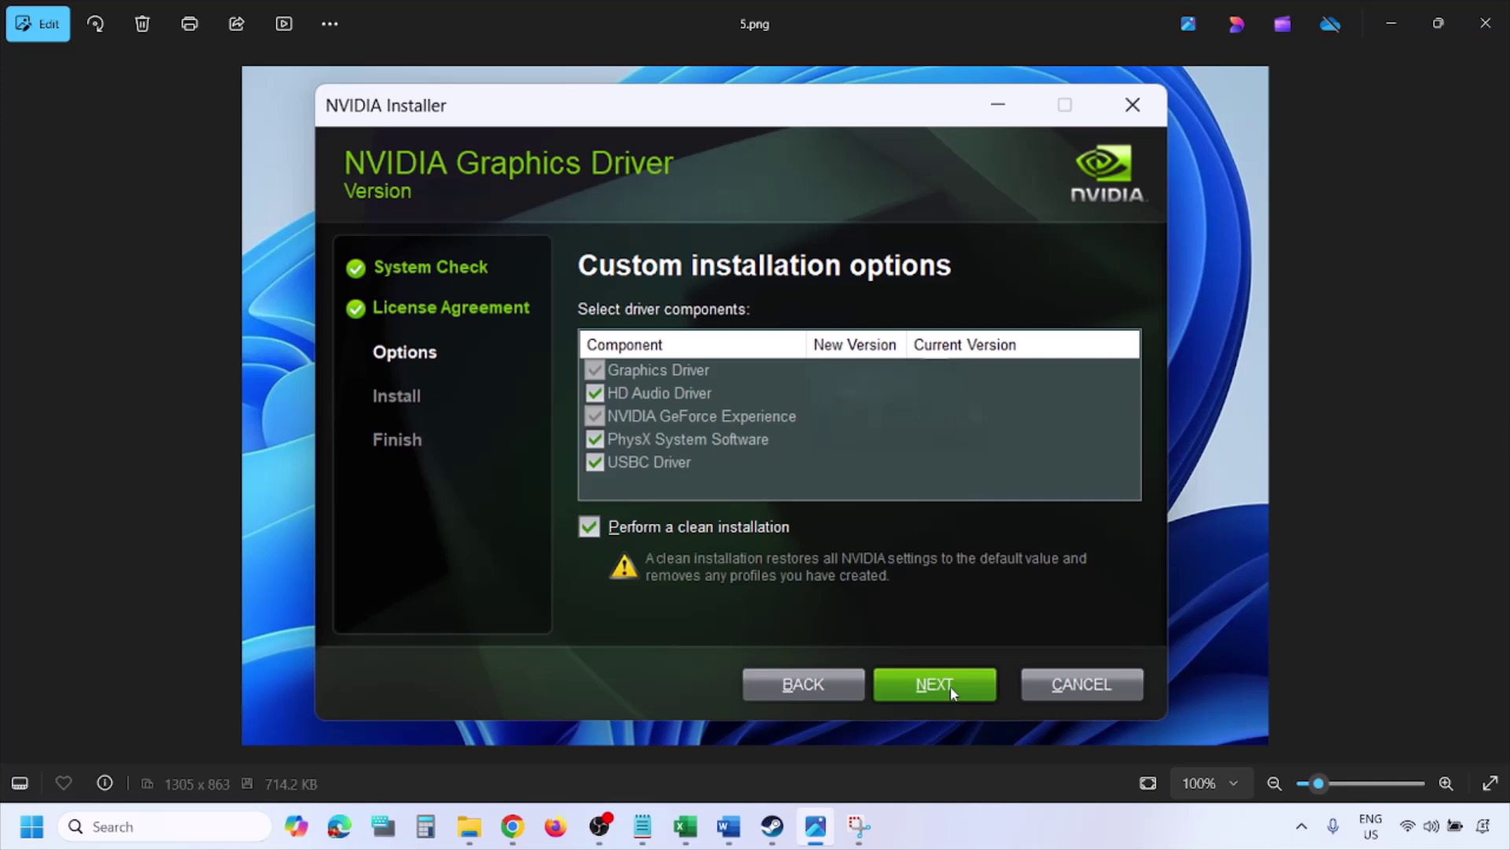
# Step: Show the Windows power options including Restart, then return to the Word document without restarting
pyautogui.click(32, 826)
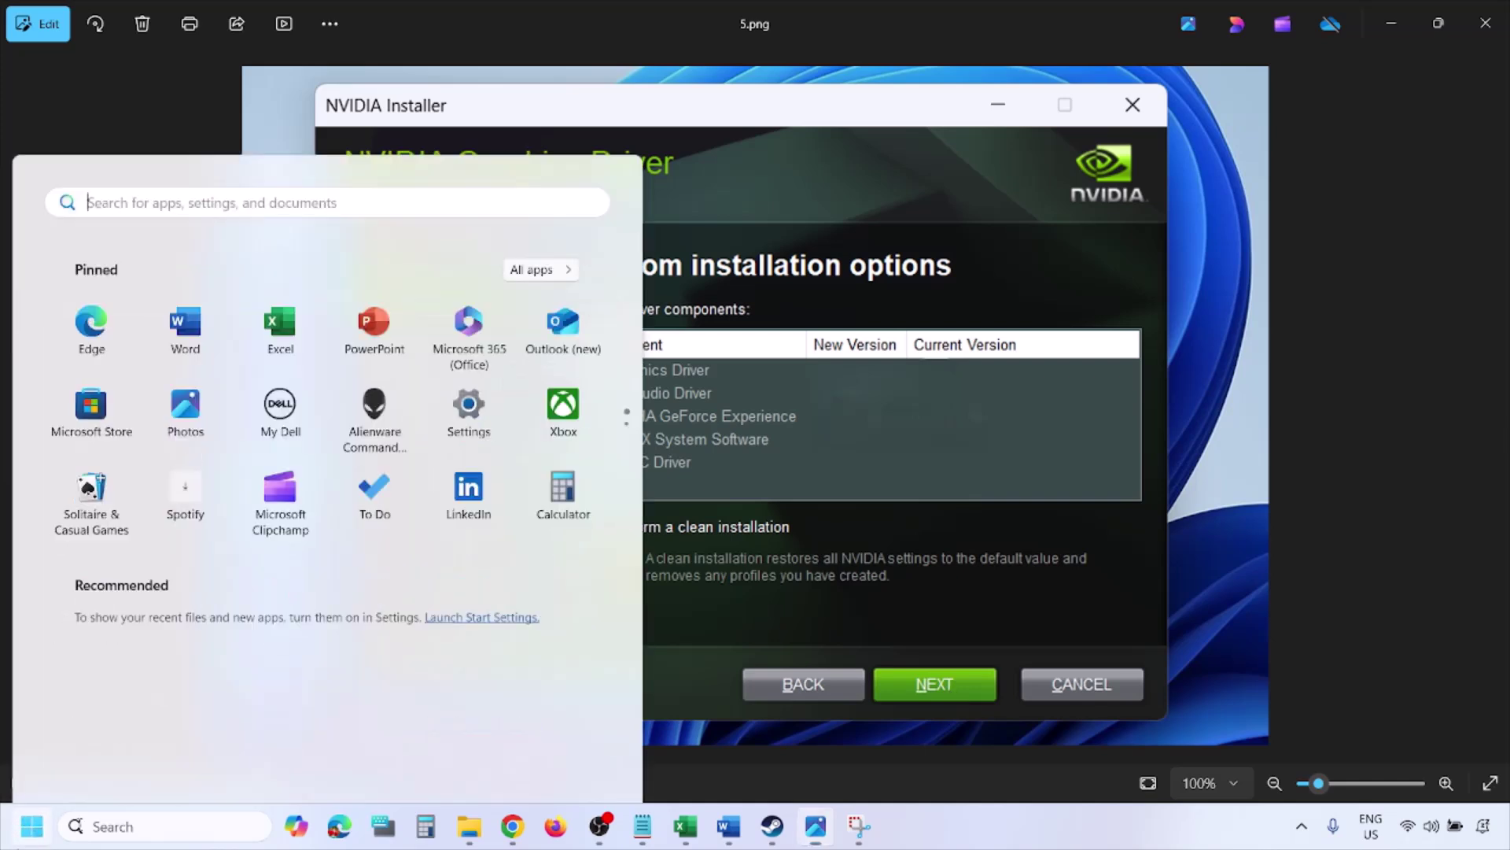
pyautogui.click(576, 762)
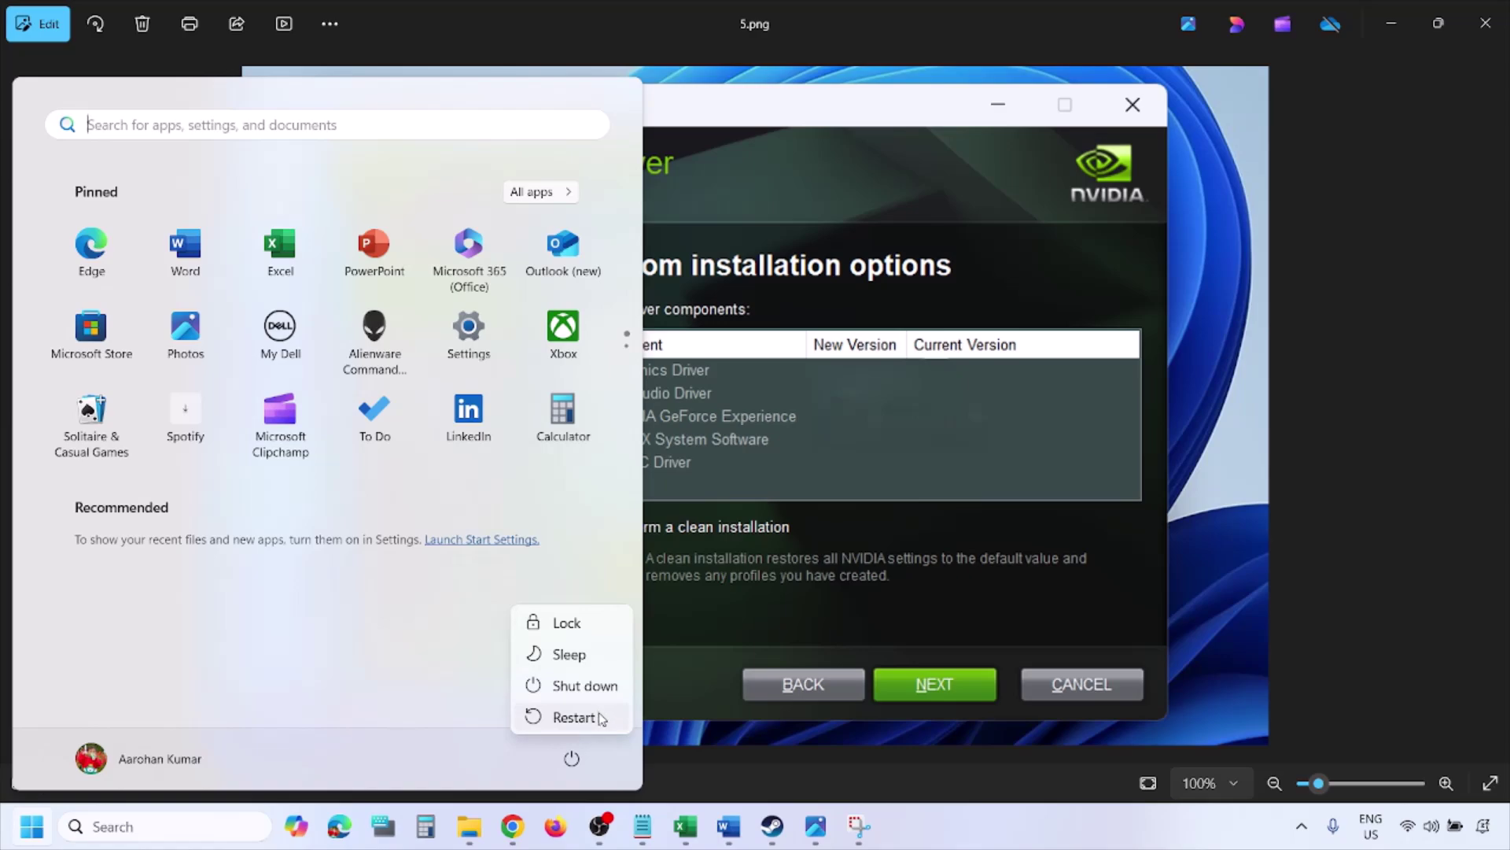
pyautogui.click(1032, 841)
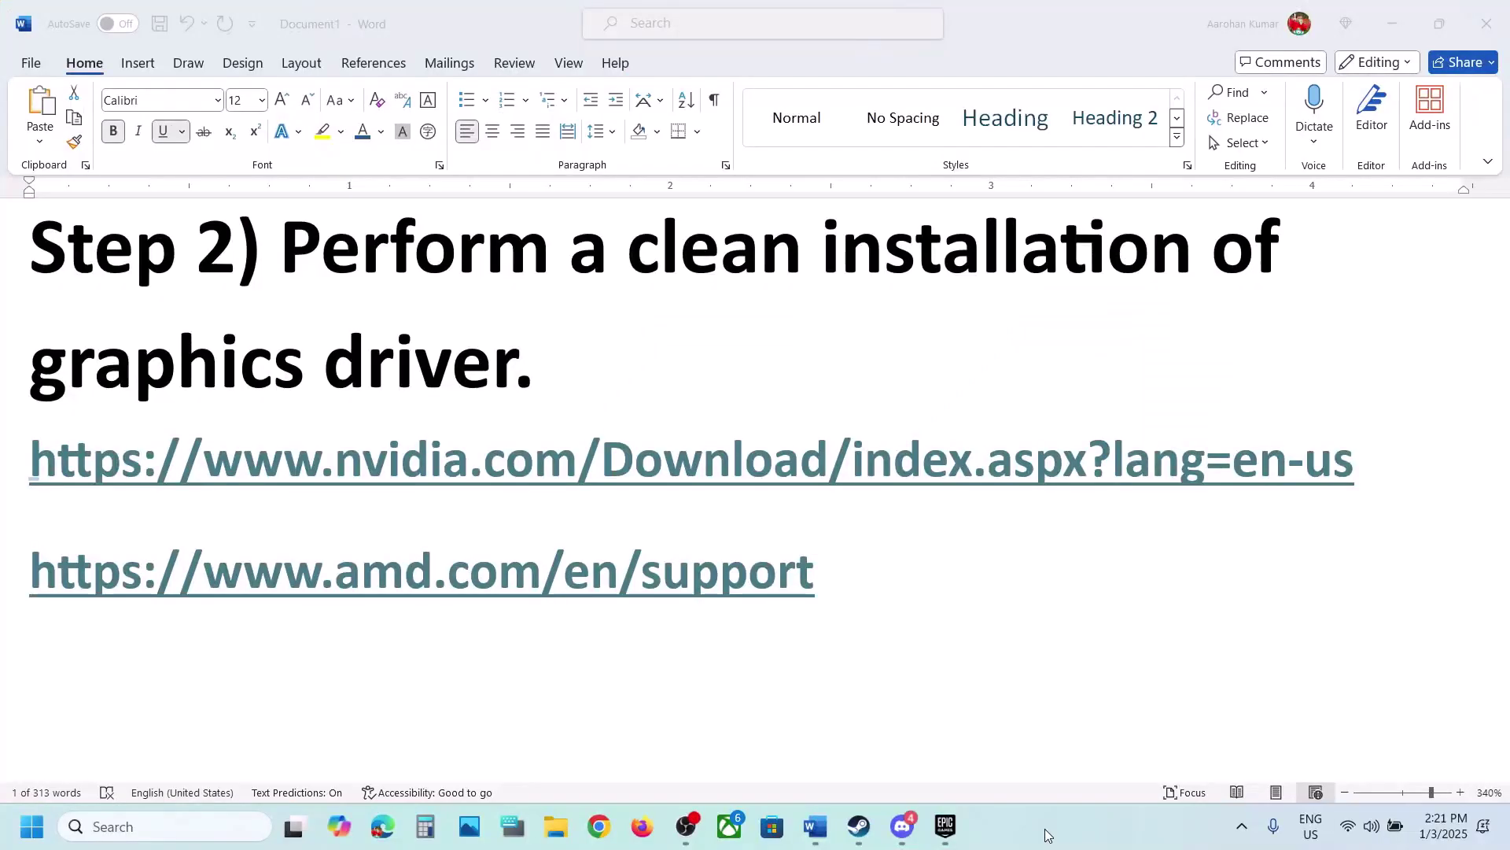
# Step: Highlight the AMD support address under Step 2 and clear the selection
pyautogui.click(847, 574)
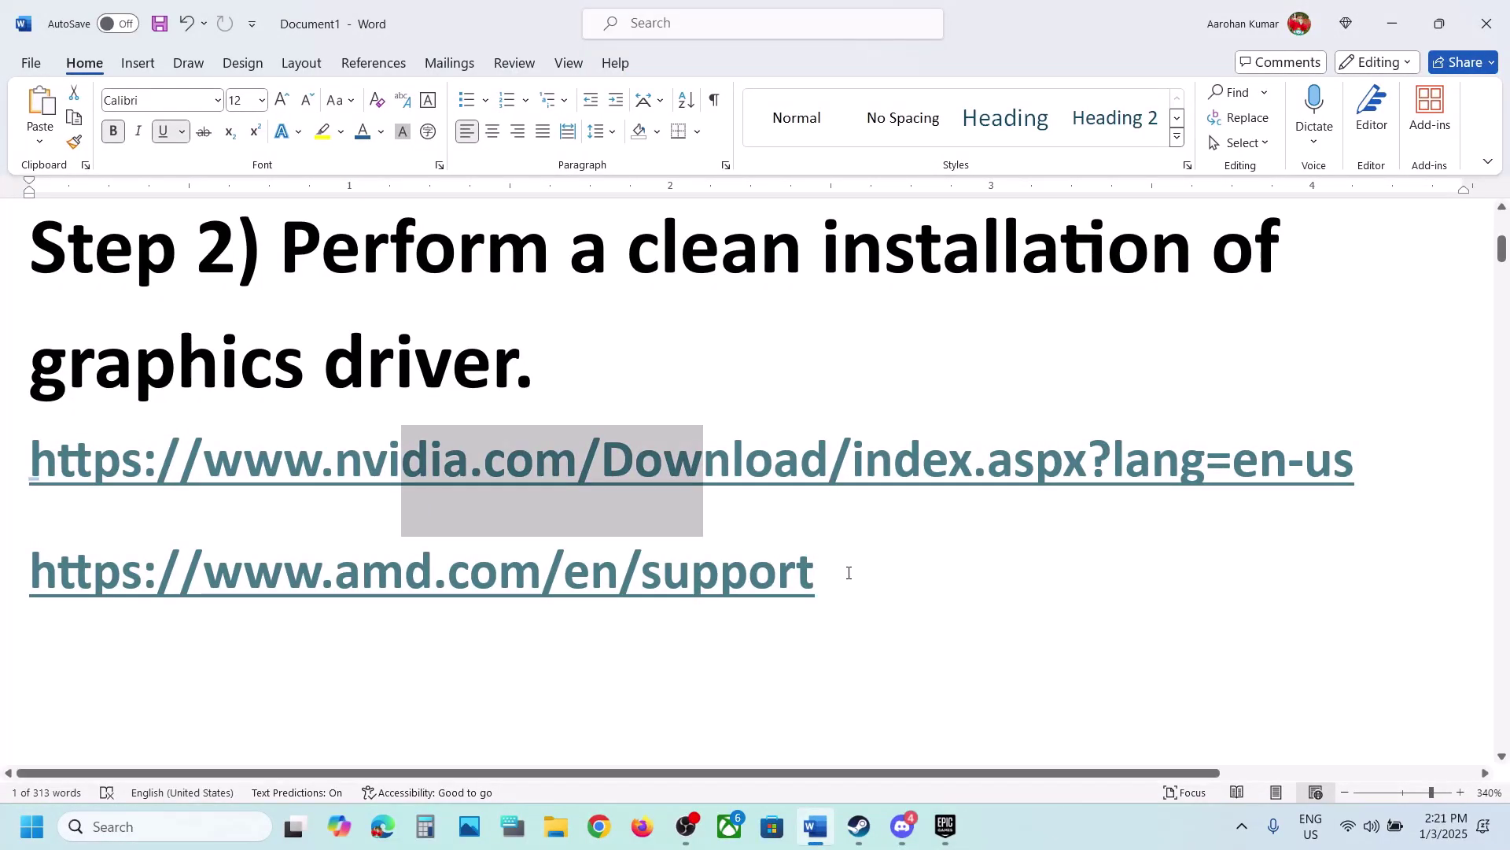
pyautogui.moveTo(853, 572); pyautogui.dragTo(123, 604)
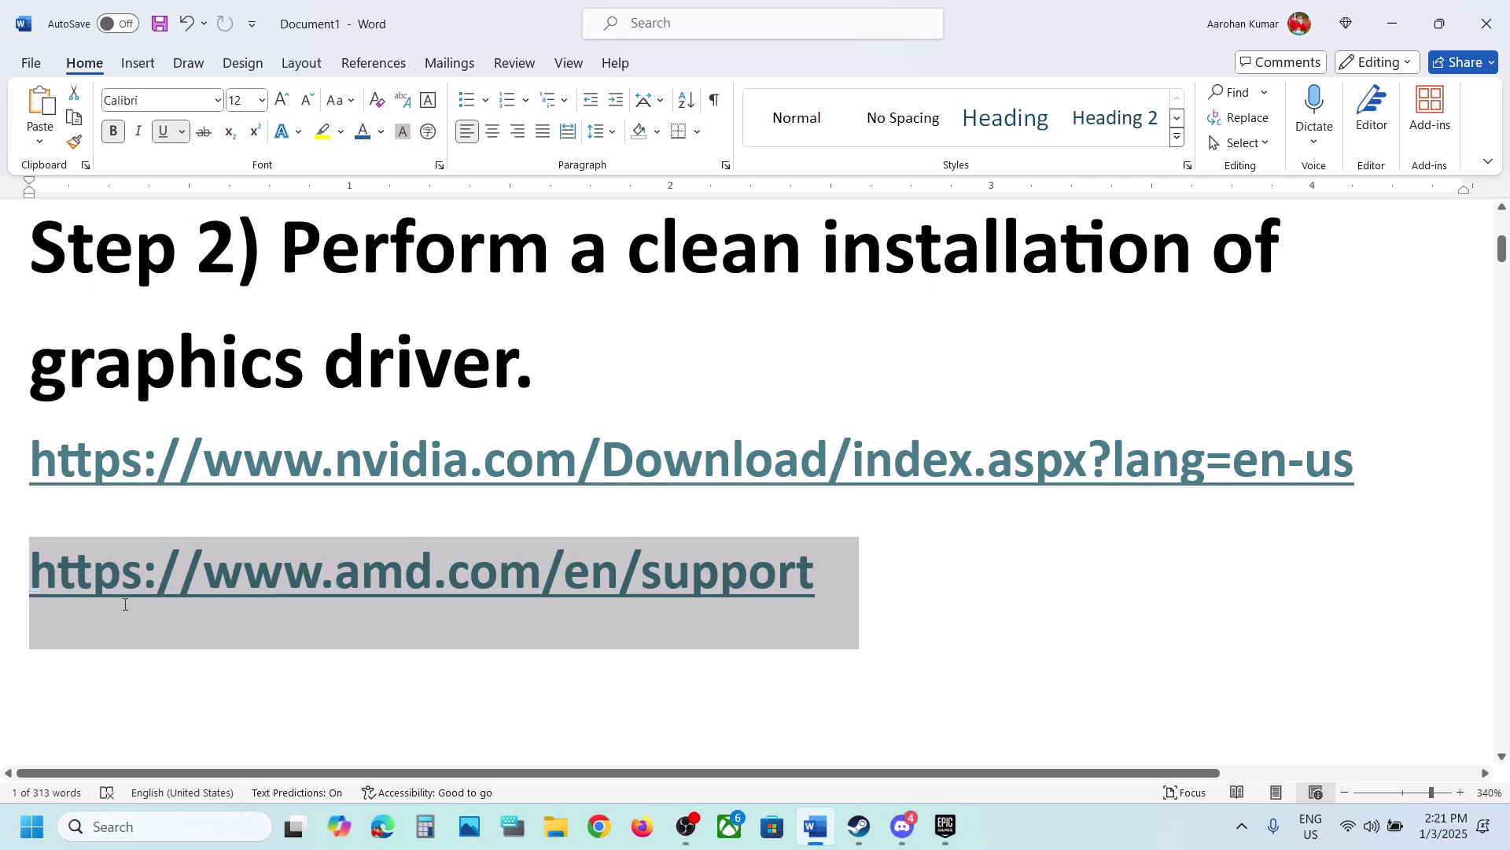
pyautogui.click(124, 603)
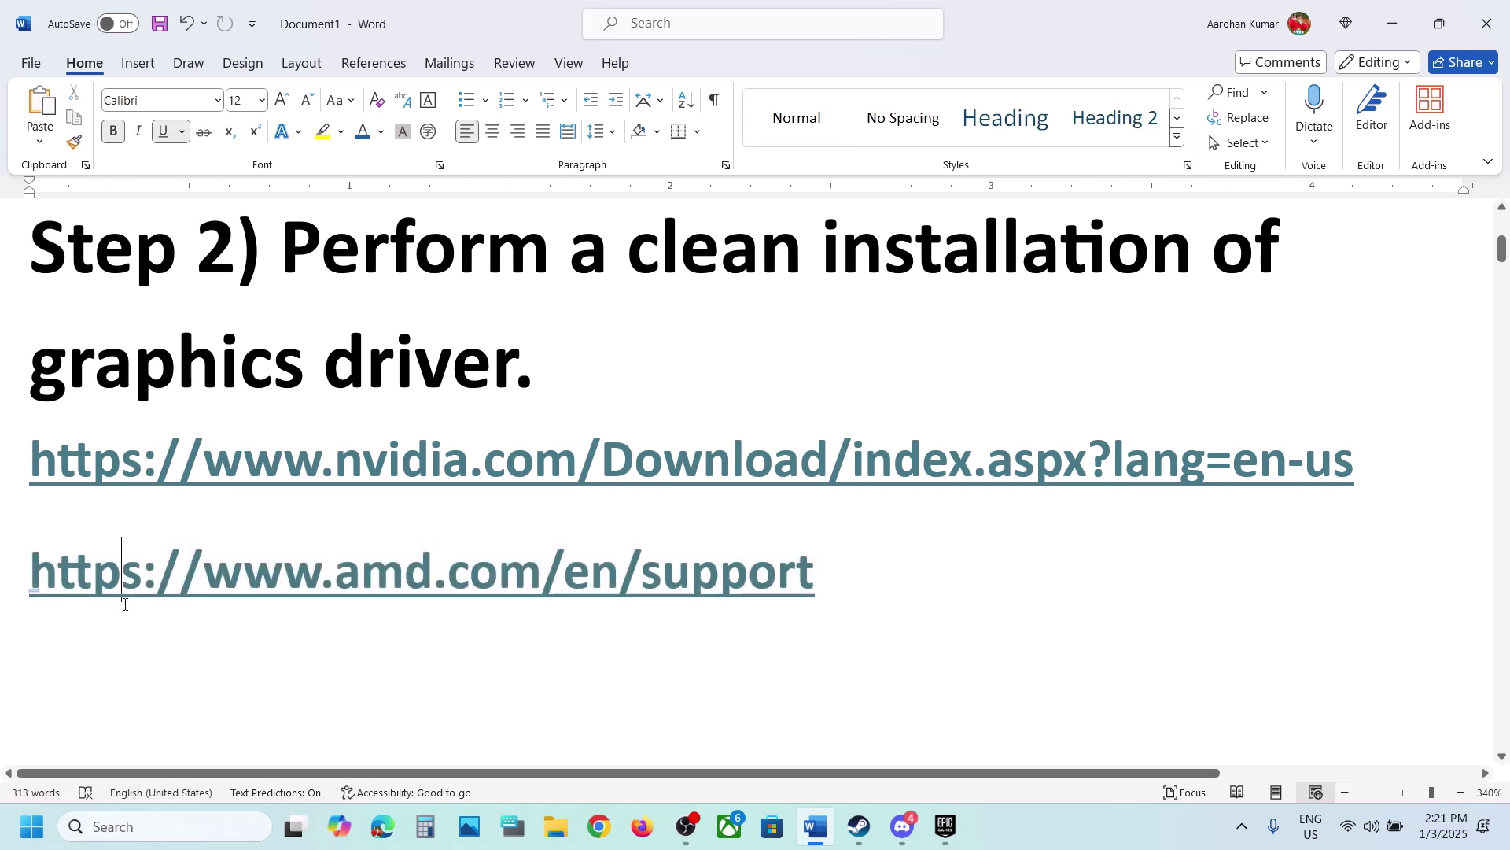
# Step: Copy the word "graphics" from the Step 3 heading, search Windows for it, and open Graphics settings
pyautogui.scroll(-5, 124, 603)
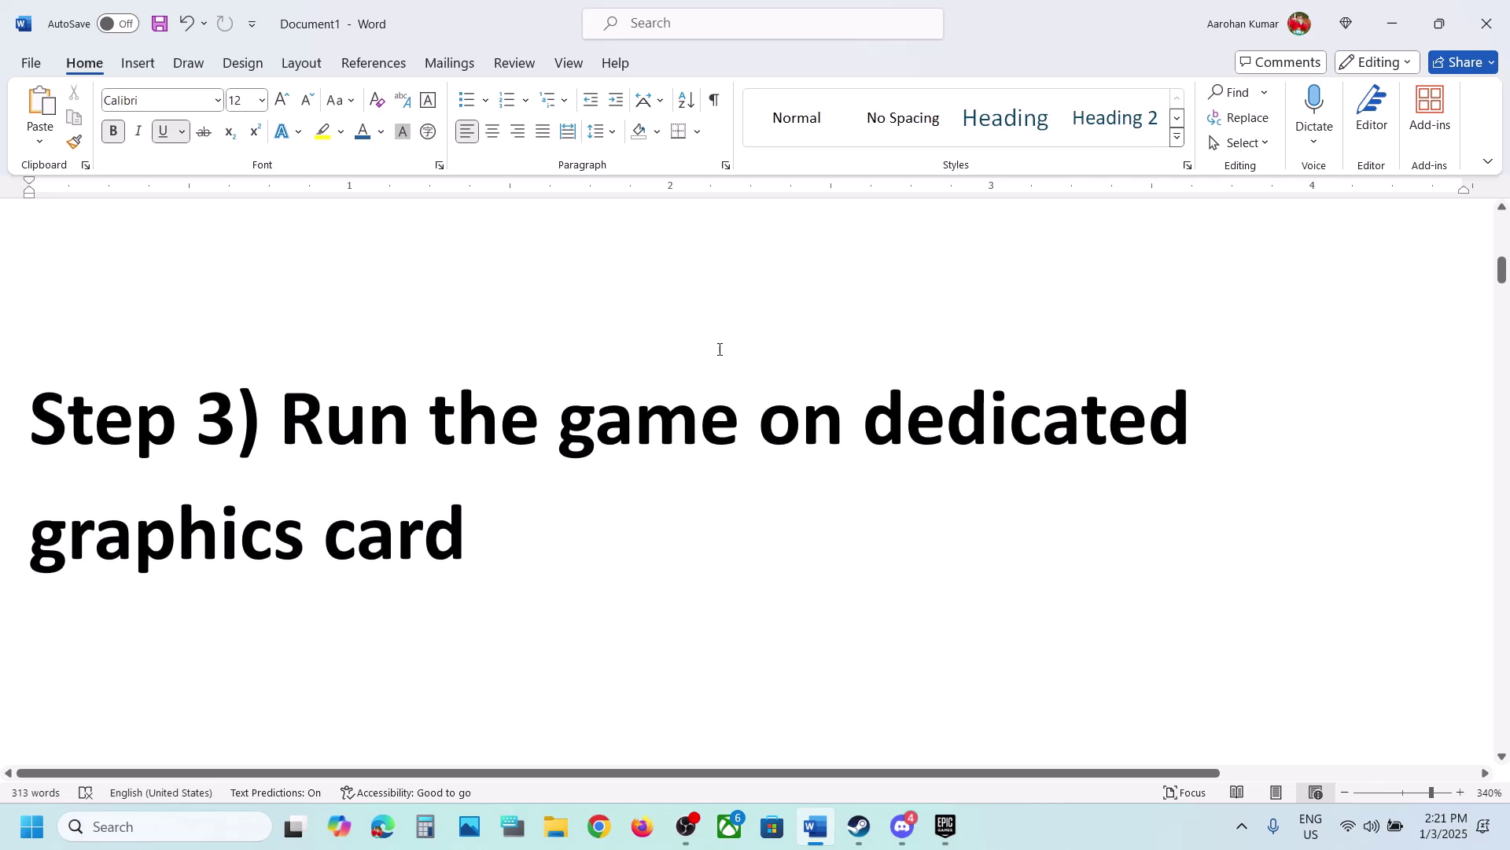
pyautogui.doubleClick(168, 529)
pyautogui.hotkey('ctrl', 'c')
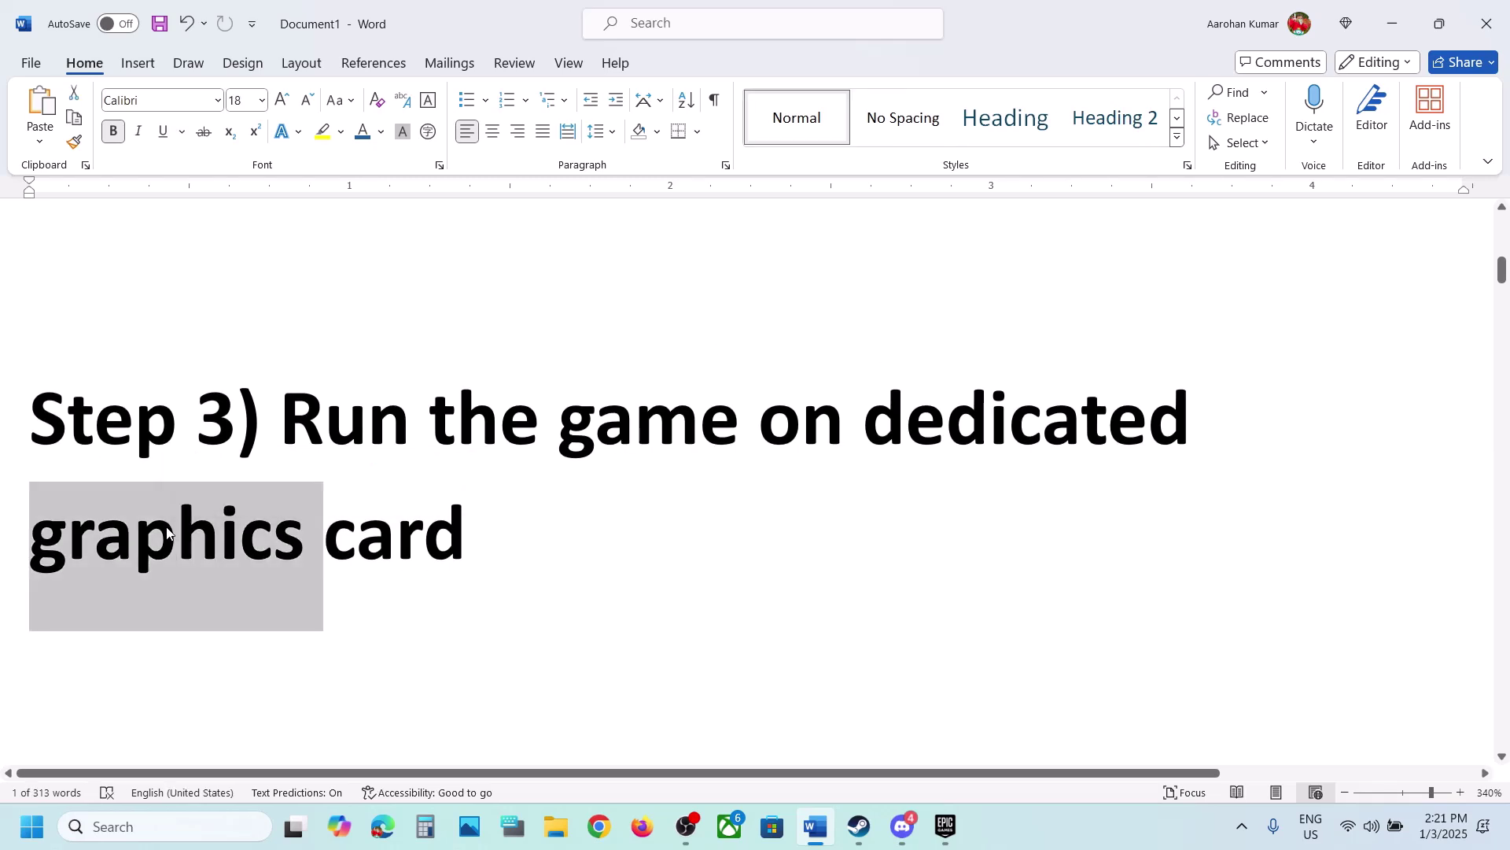
pyautogui.click(169, 824)
pyautogui.hotkey('ctrl', 'v')
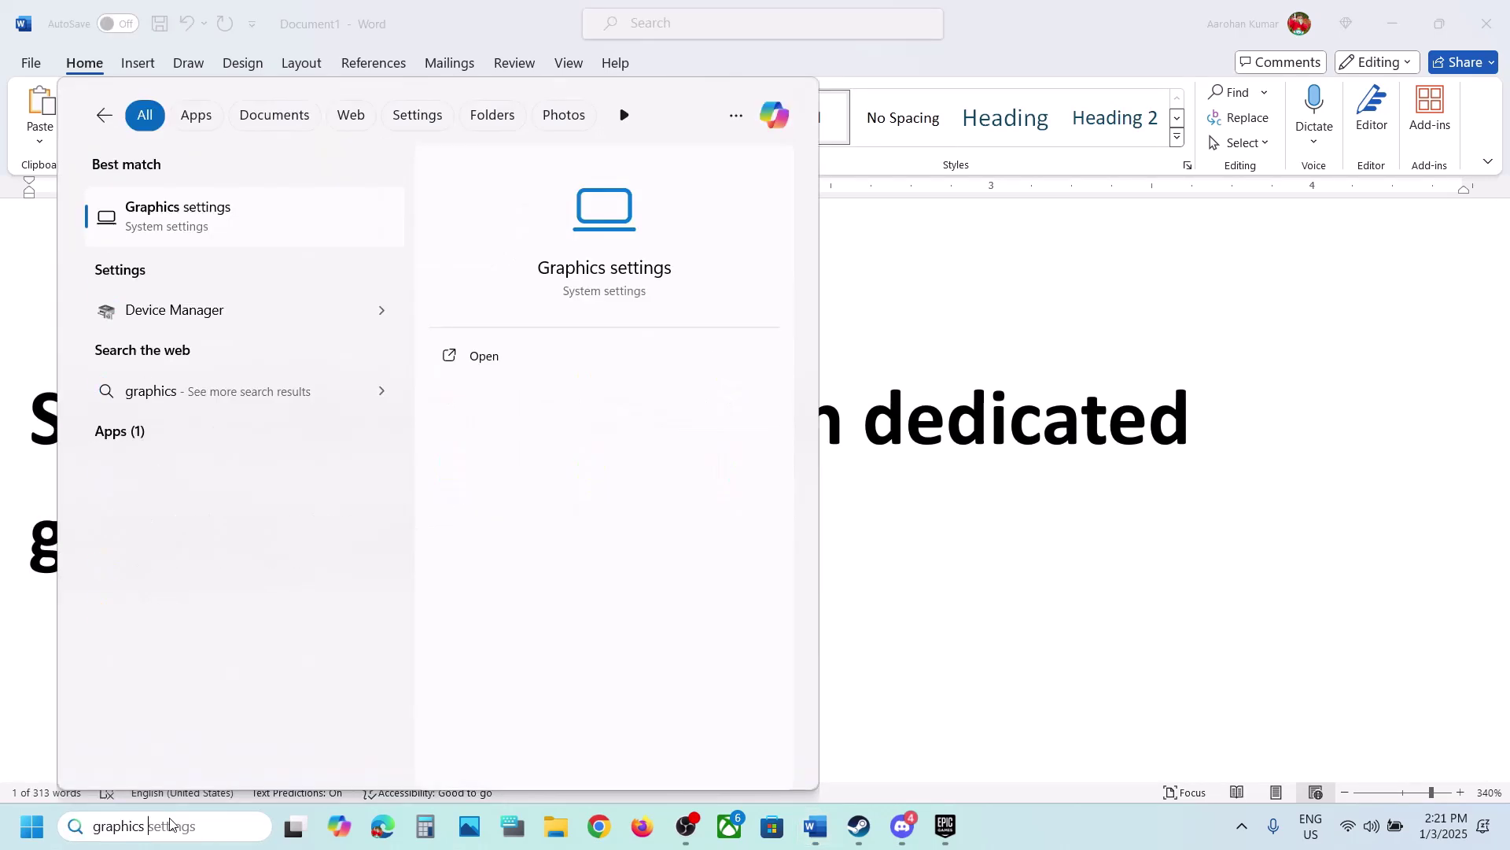
pyautogui.click(264, 227)
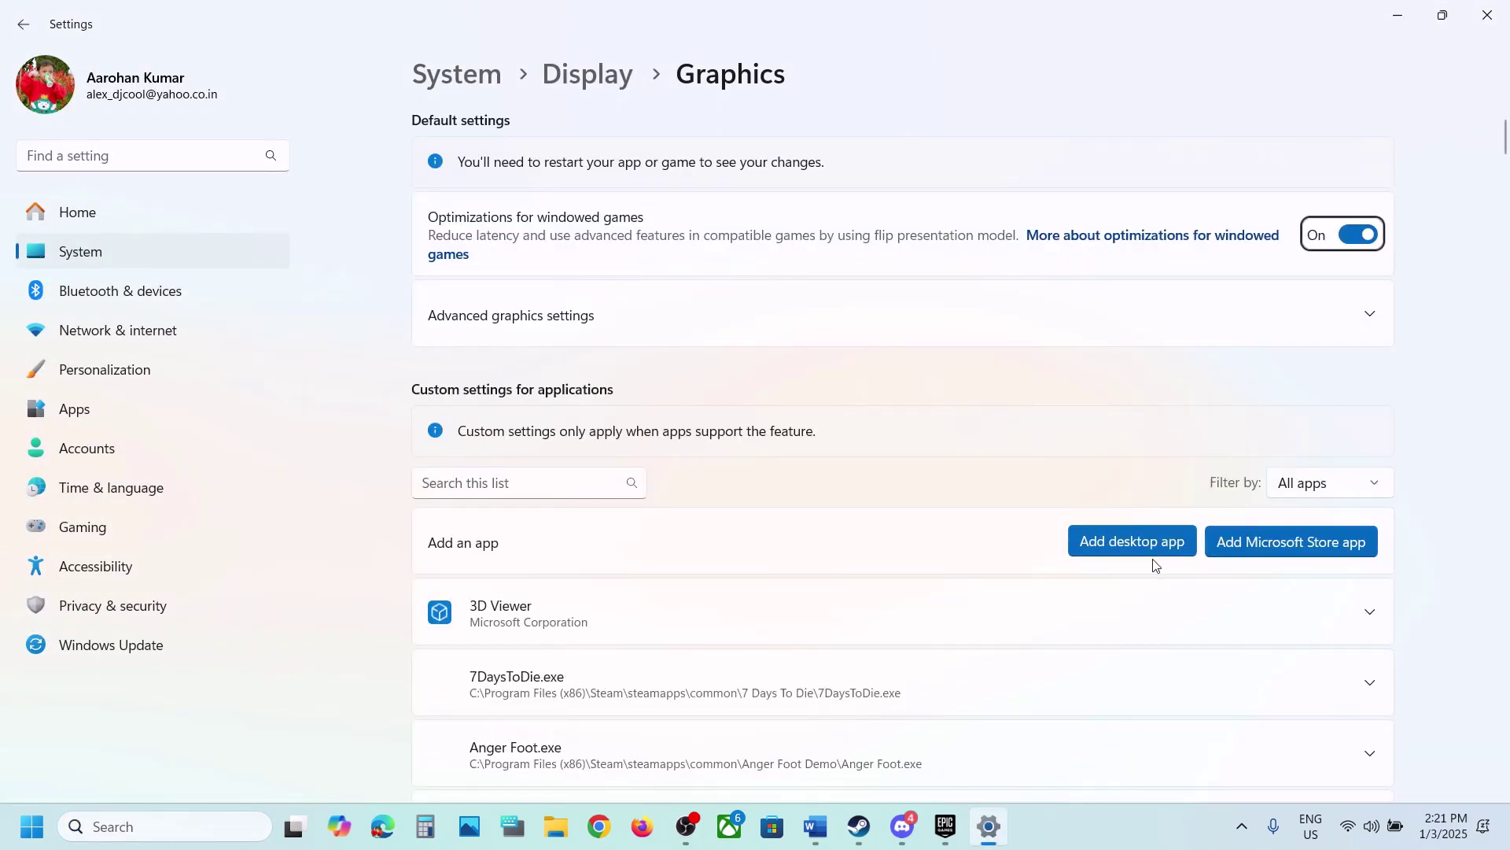
# Step: Start adding a desktop app to the custom graphics settings and browse to Steam's steamapps\common folder, showing its full path
pyautogui.click(1127, 543)
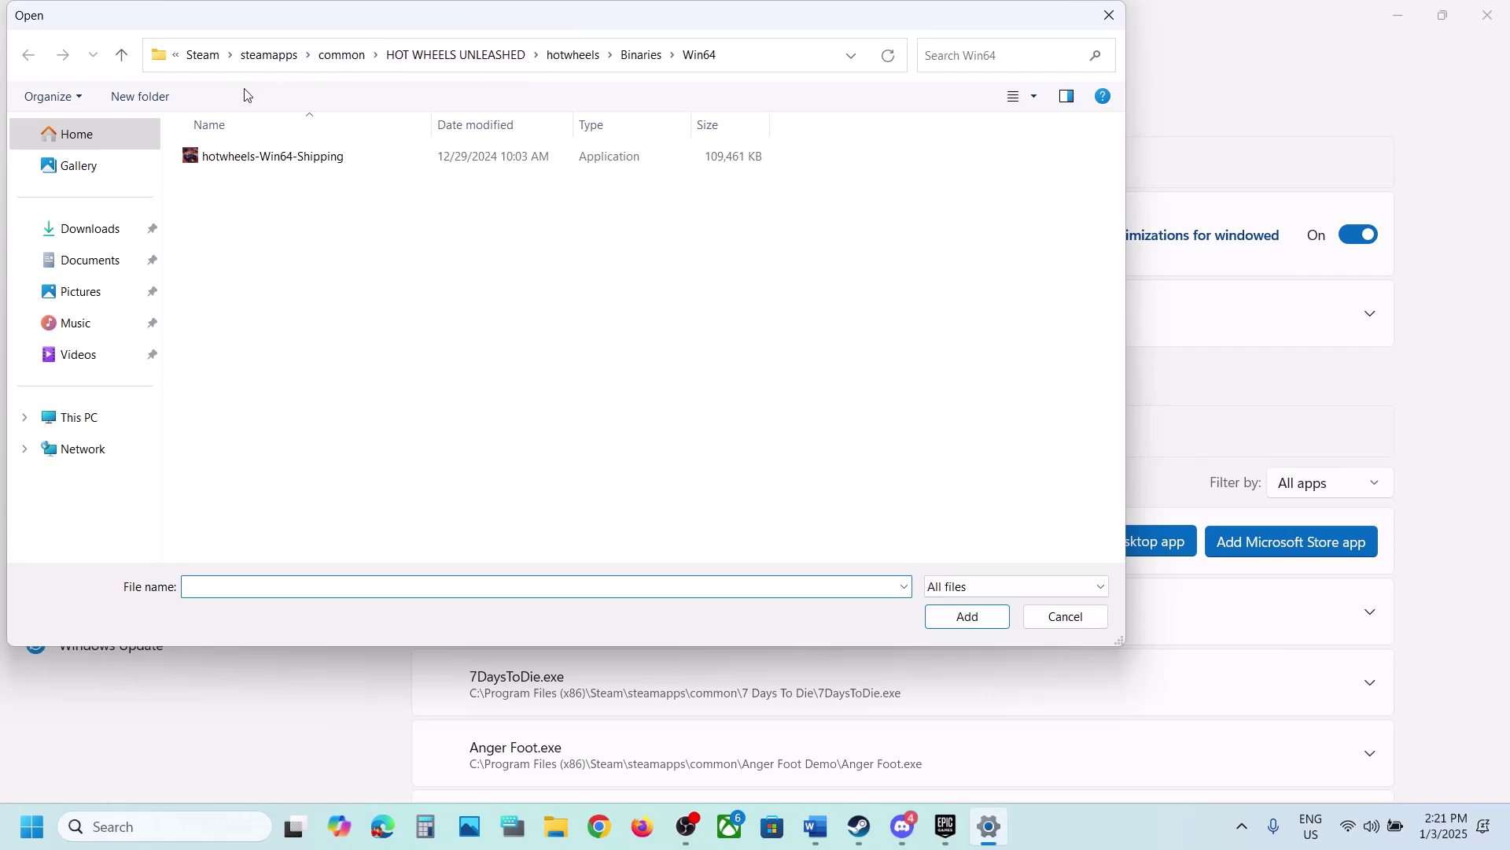
pyautogui.click(345, 58)
pyautogui.click(681, 61)
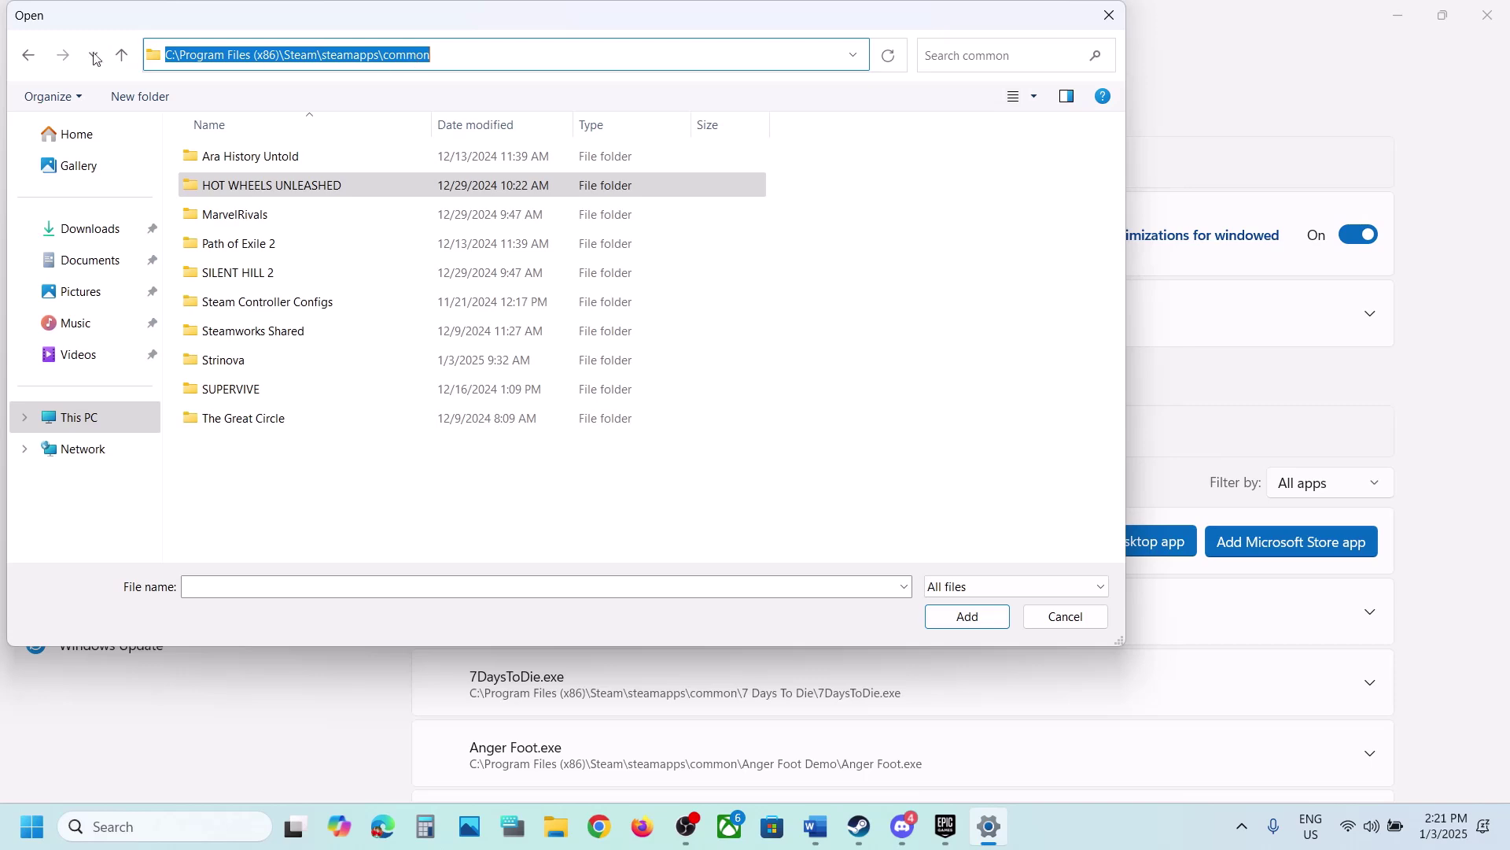
# Step: Move the file browser up from the steamapps\common folder to the root of the OS (C:) drive
pyautogui.click(122, 57)
pyautogui.click(122, 57)
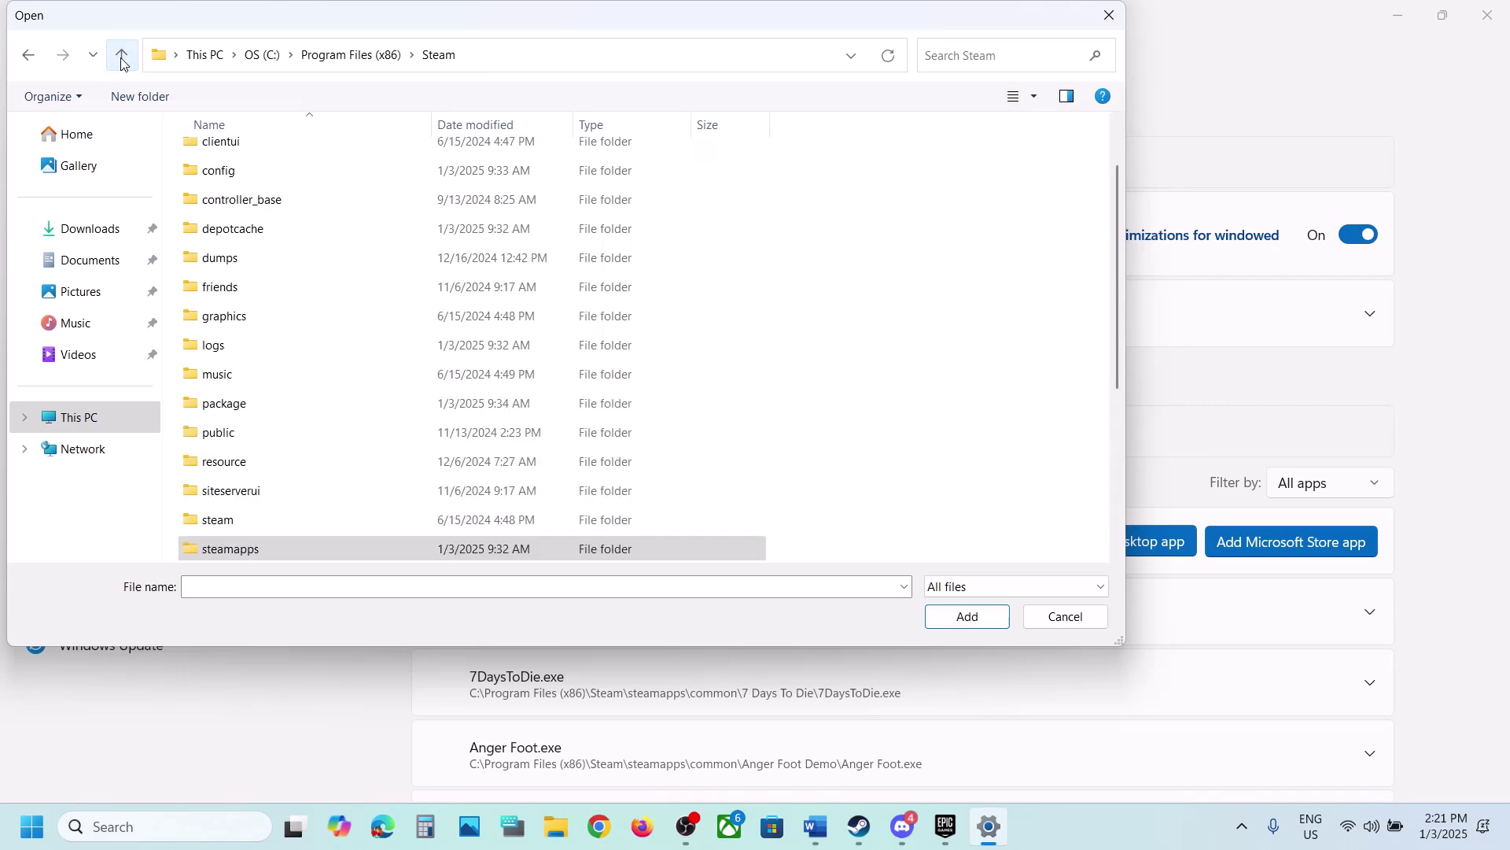
pyautogui.click(122, 57)
pyautogui.click(122, 57)
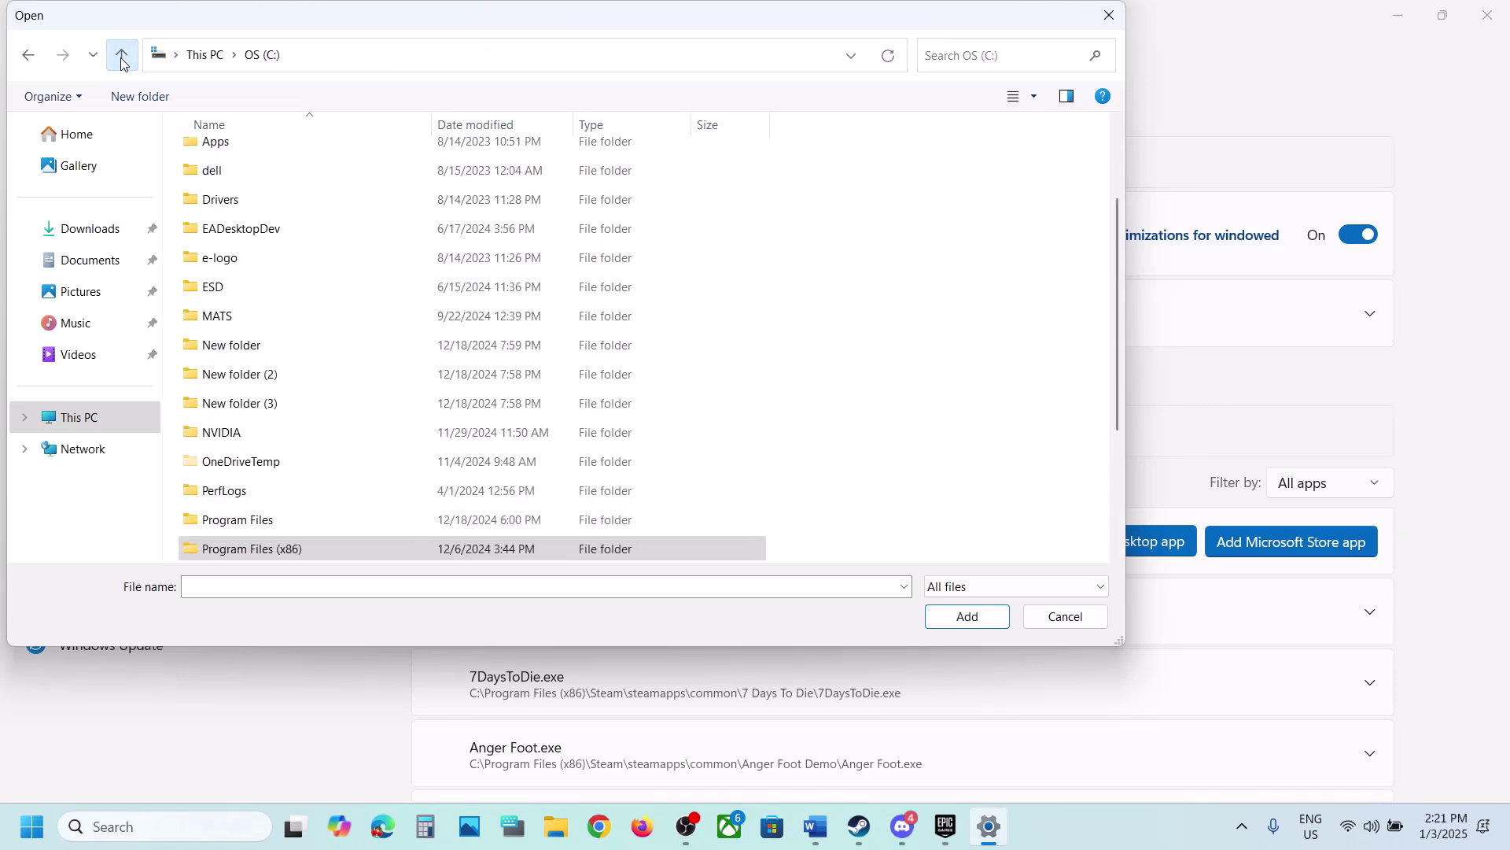
# Step: Add HLLEpicGamesStore from Program Files\Epic Games\HellLetLooseG0WU4 to the custom graphics app list
pyautogui.doubleClick(249, 518)
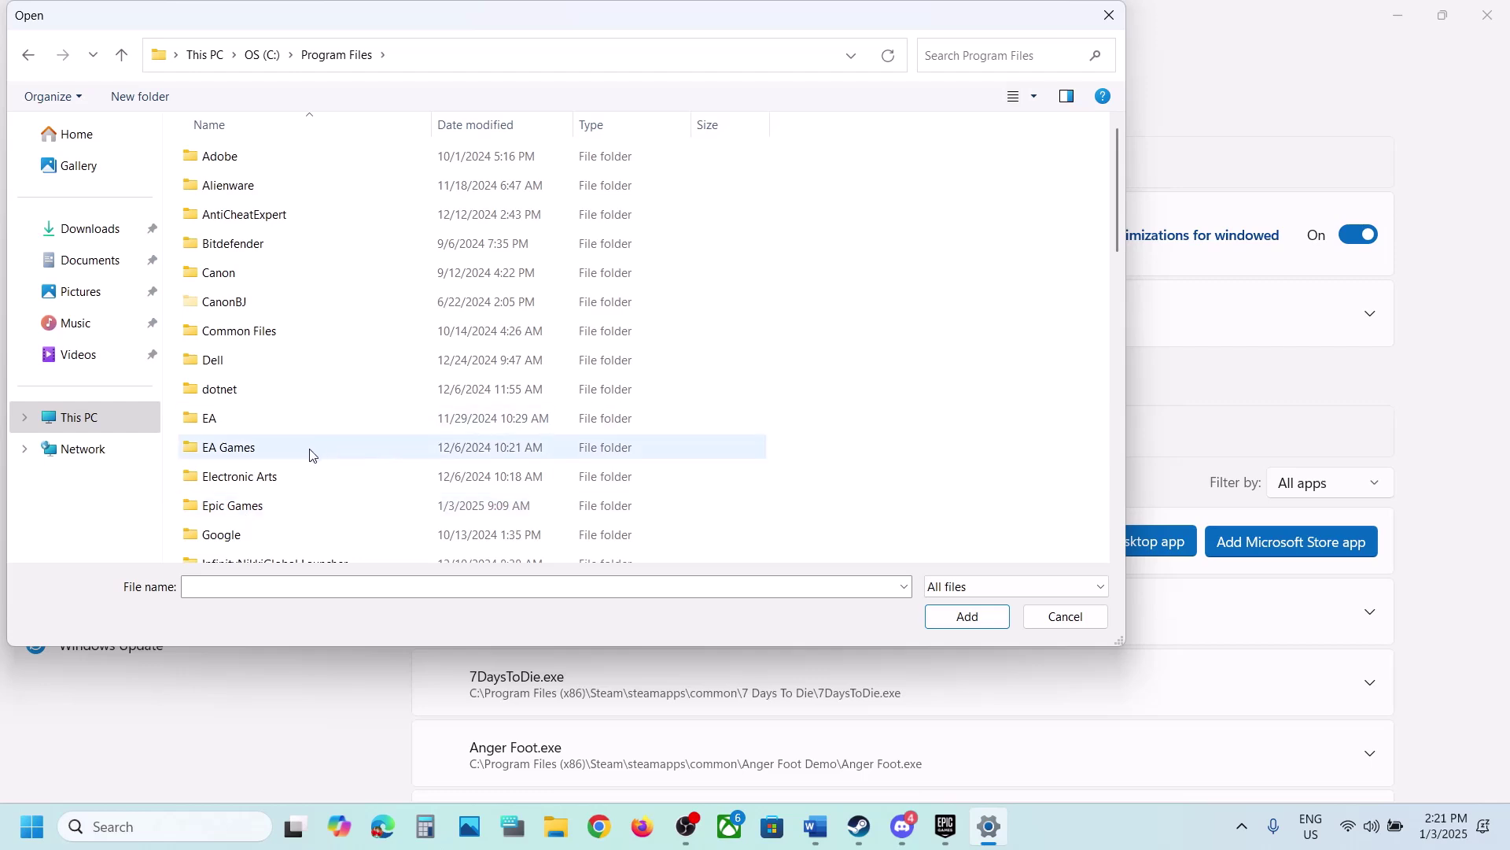
pyautogui.doubleClick(236, 505)
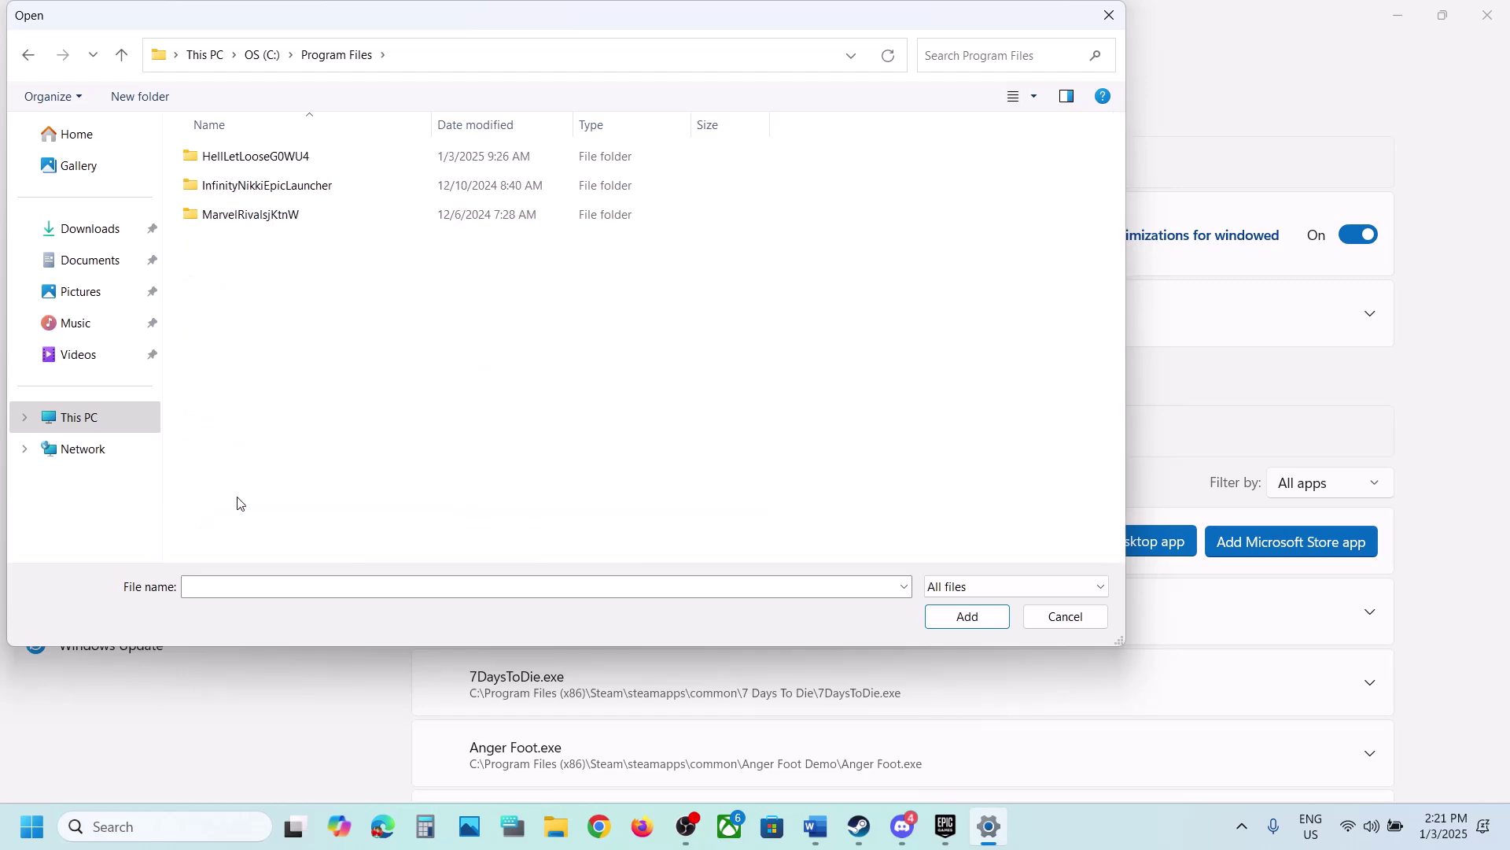
pyautogui.doubleClick(306, 163)
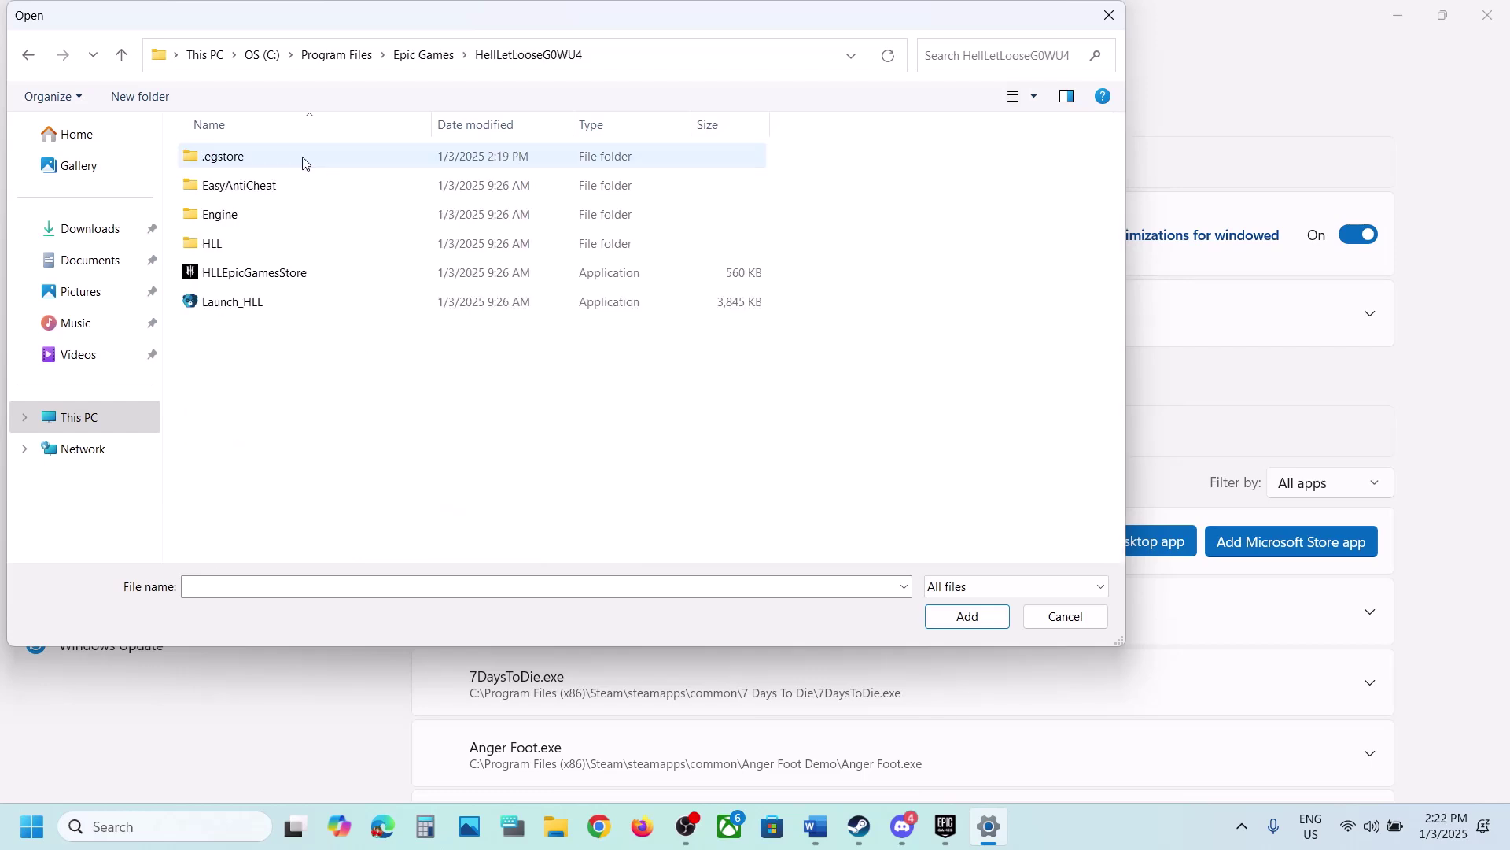
pyautogui.click(251, 282)
pyautogui.click(966, 616)
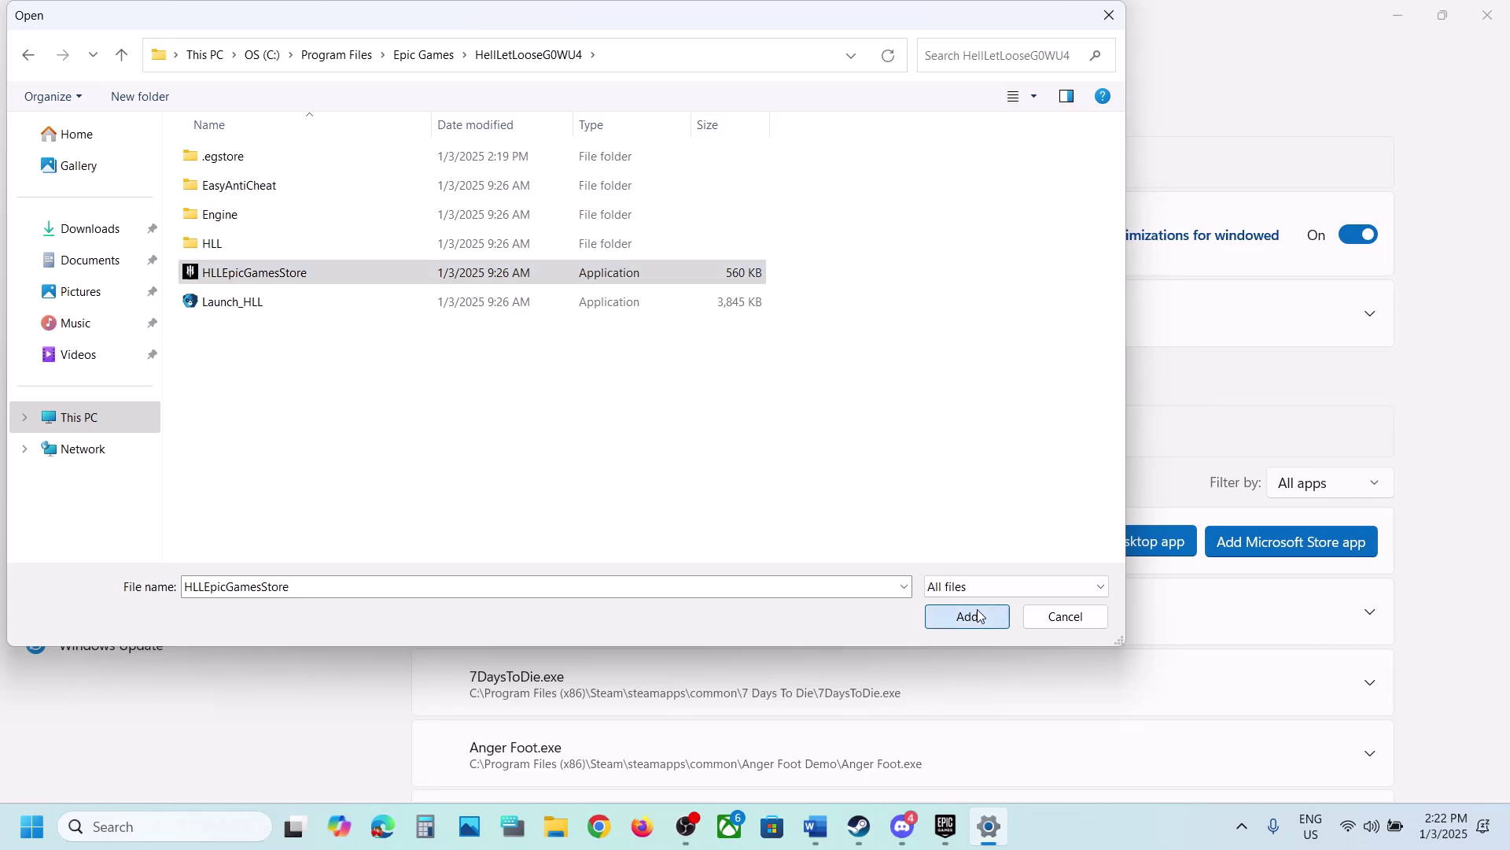
# Step: Set the GPU preference of the Hell Let Loose entry for HLLEpicGamesStore.exe to High Performance (NVIDIA GeForce RTX 3050 Laptop GPU)
pyautogui.scroll(-4, 687, 645)
pyautogui.scroll(-8, 687, 645)
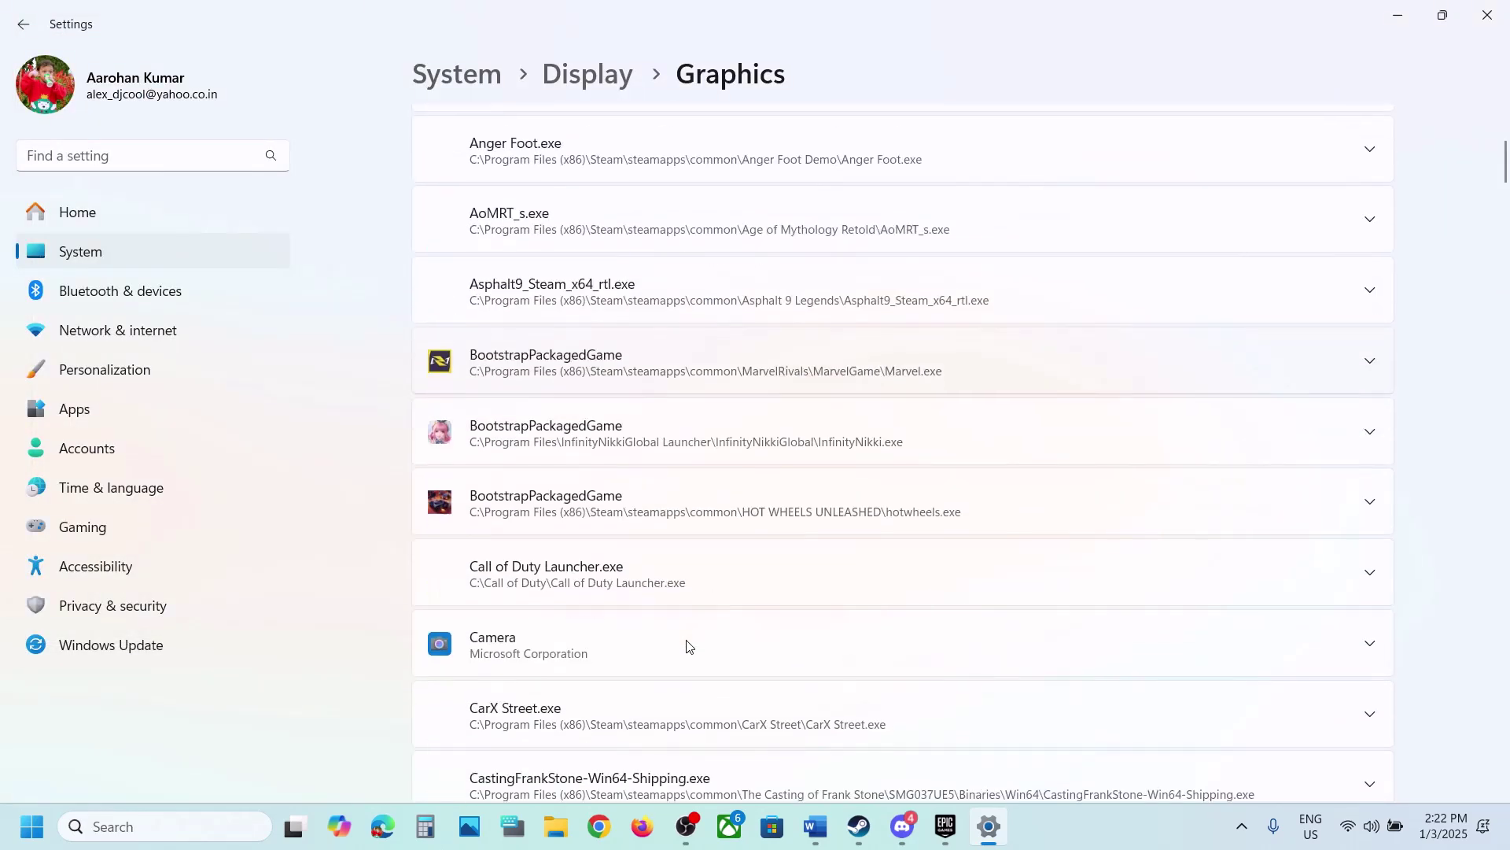
pyautogui.click(1112, 842)
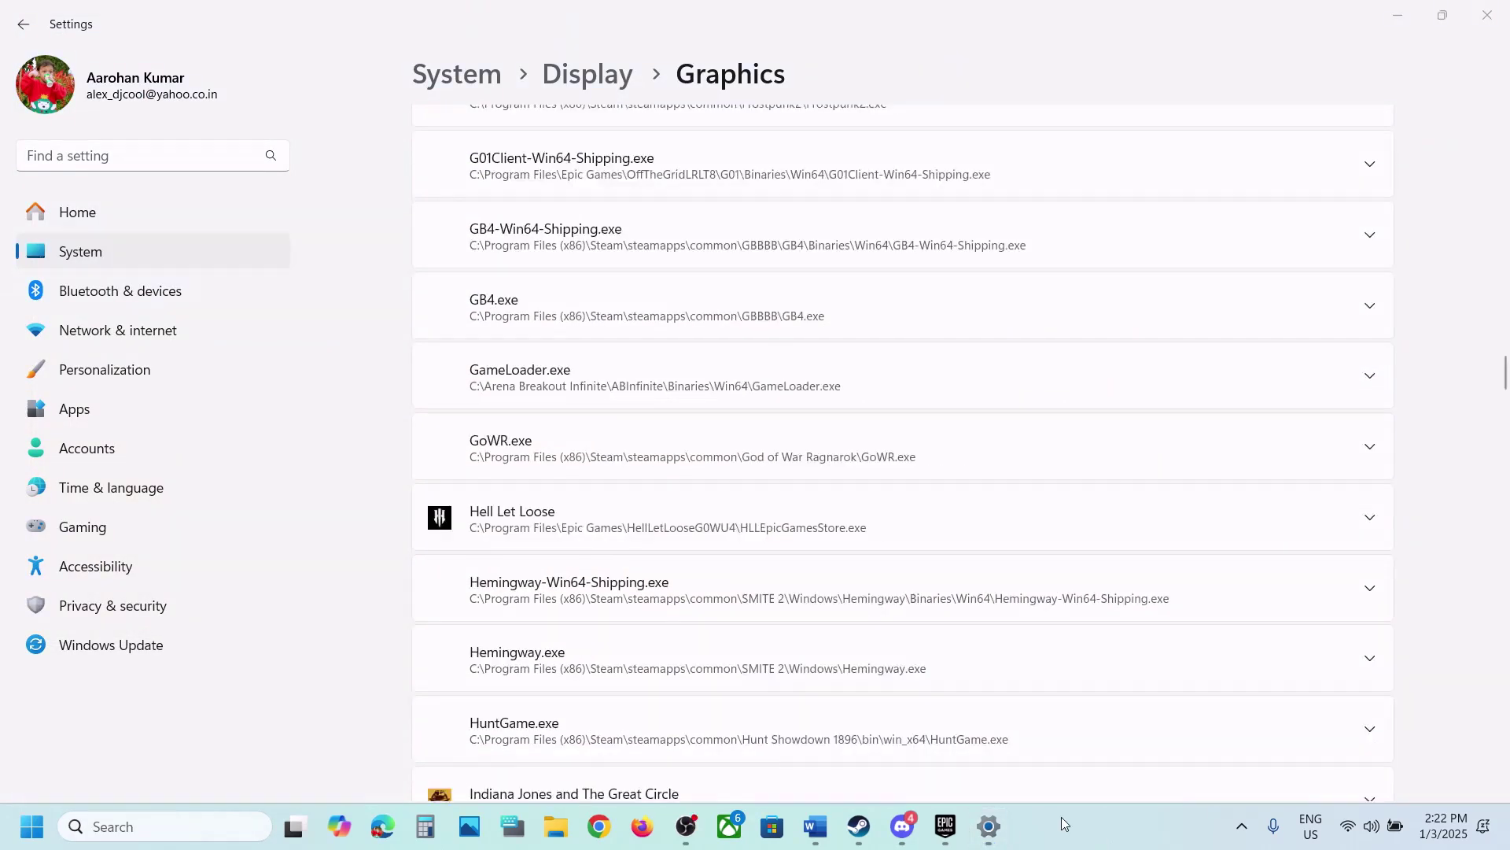
pyautogui.click(910, 523)
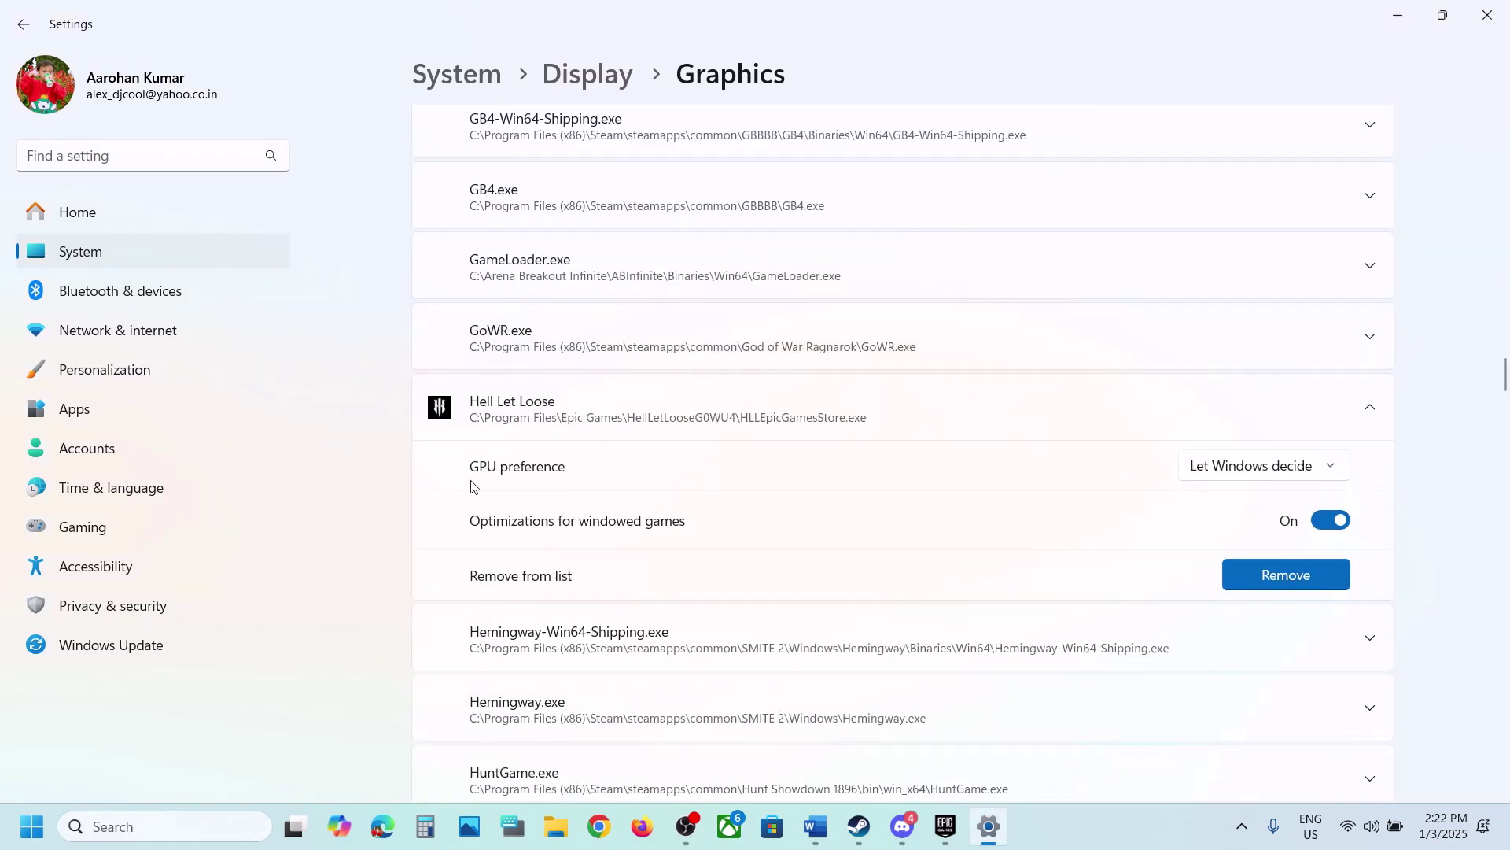
pyautogui.click(1264, 469)
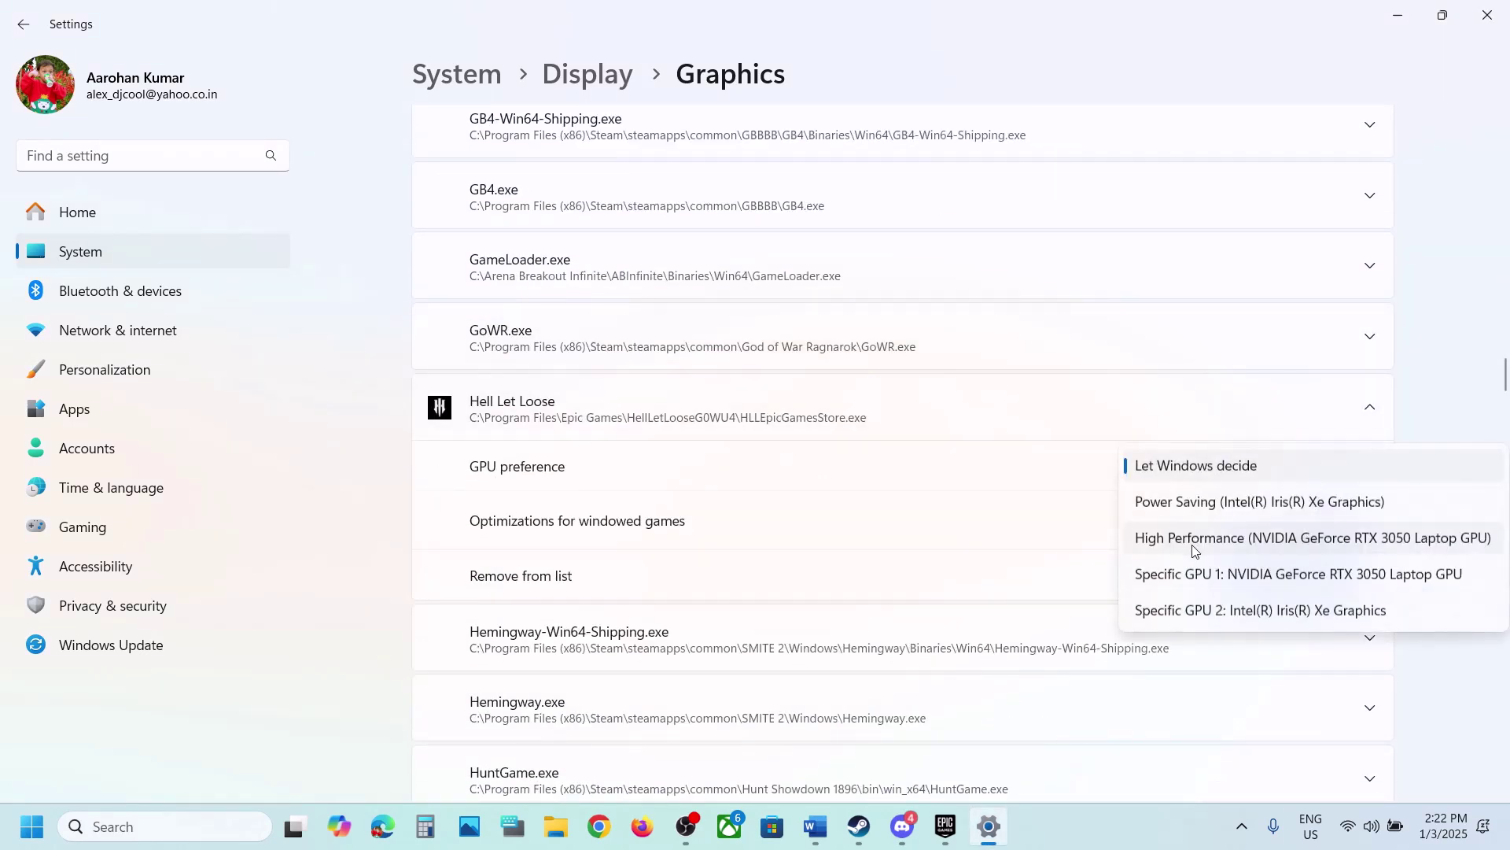
pyautogui.click(1218, 550)
# Step: Add HLLEpicGamesStore-Win64-Shipping from the game's HLL\Binaries\Win64 folder to the custom graphics app list
pyautogui.scroll(20, 797, 493)
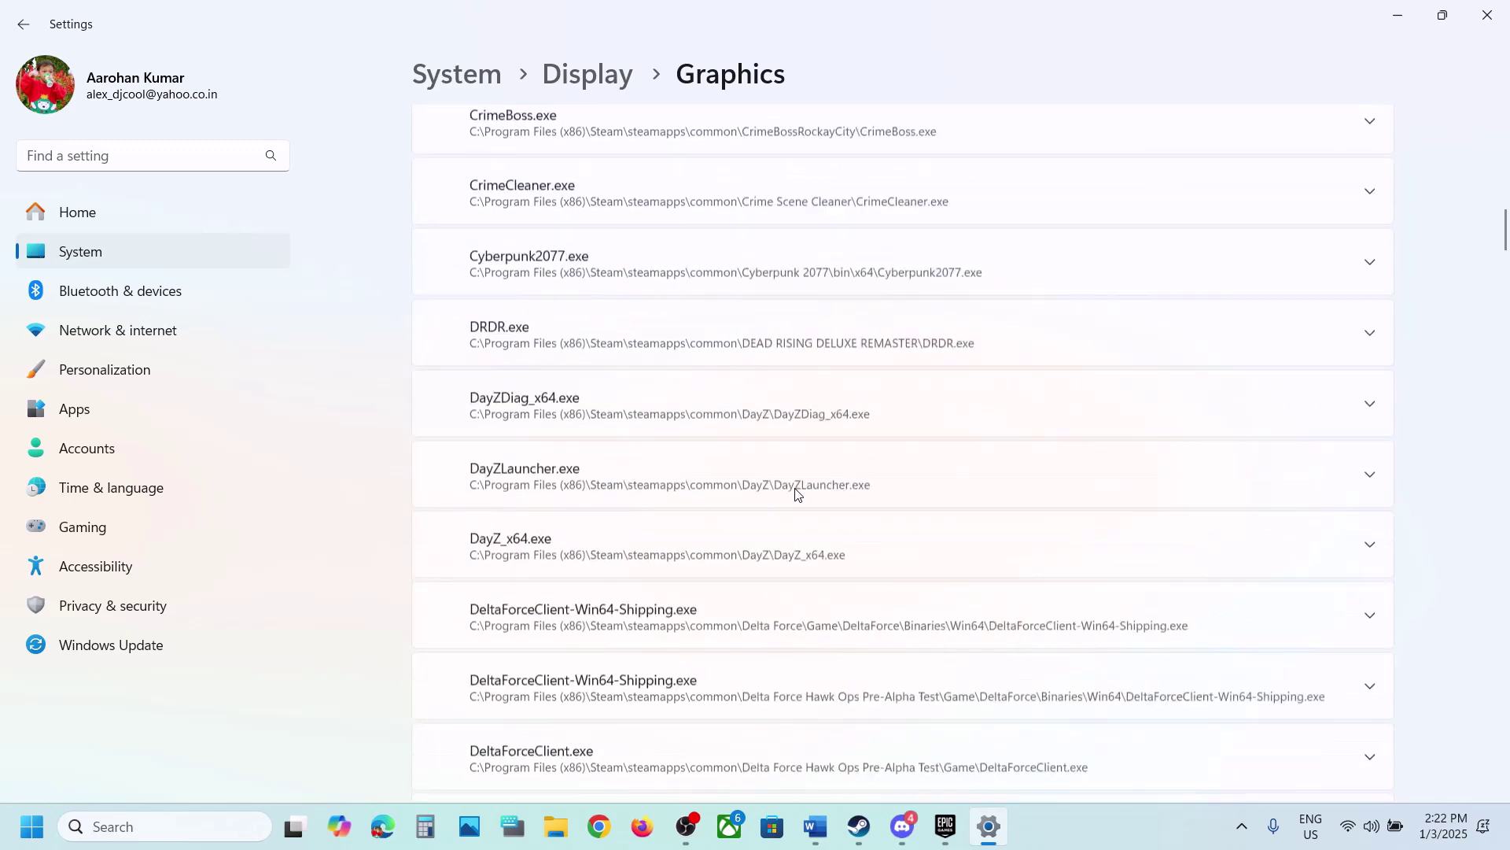
pyautogui.click(1167, 550)
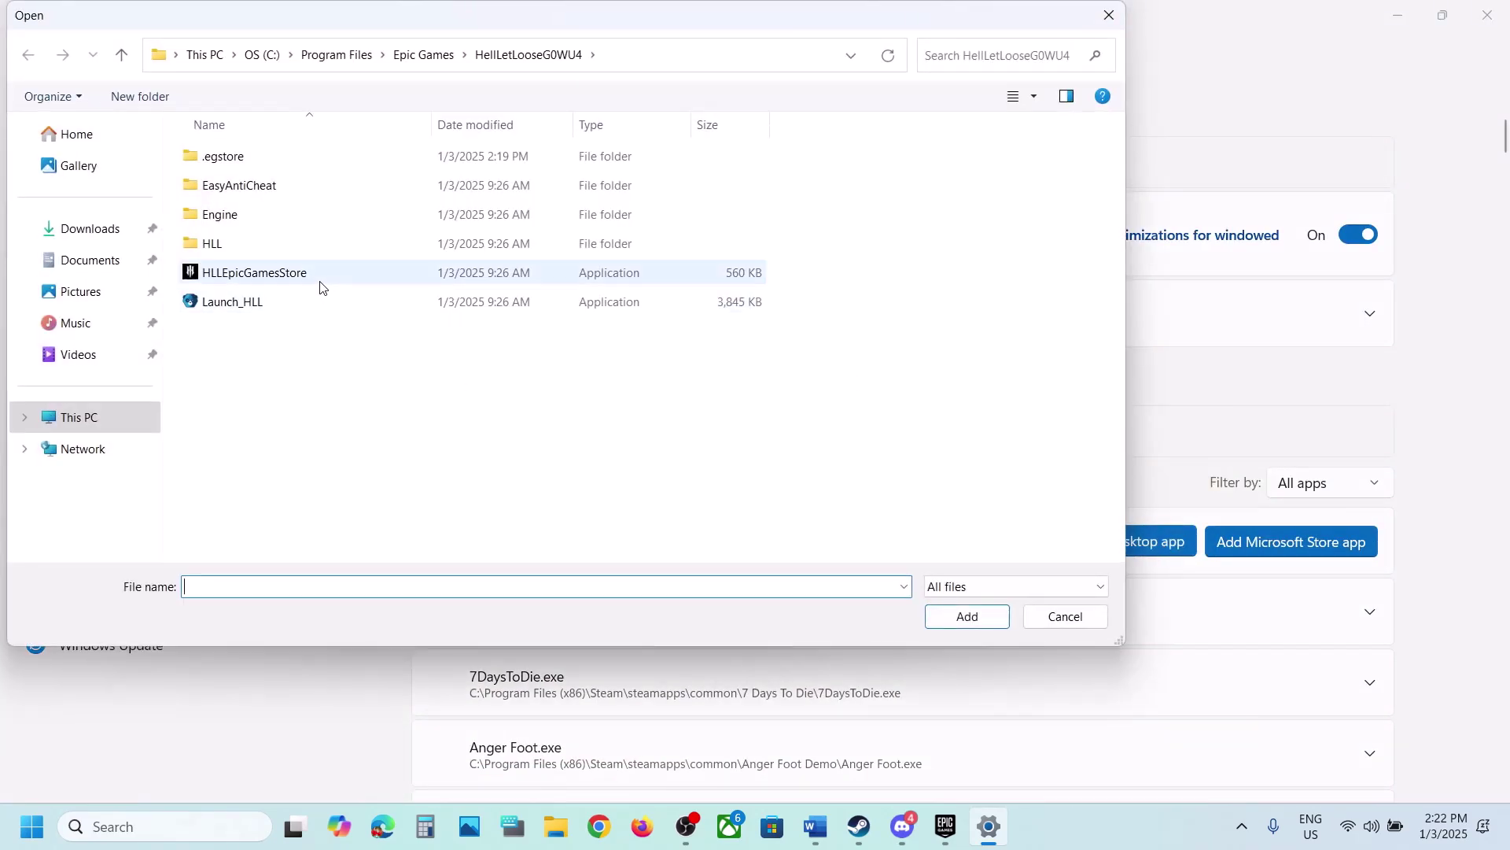
pyautogui.doubleClick(211, 243)
pyautogui.click(273, 162)
pyautogui.doubleClick(273, 163)
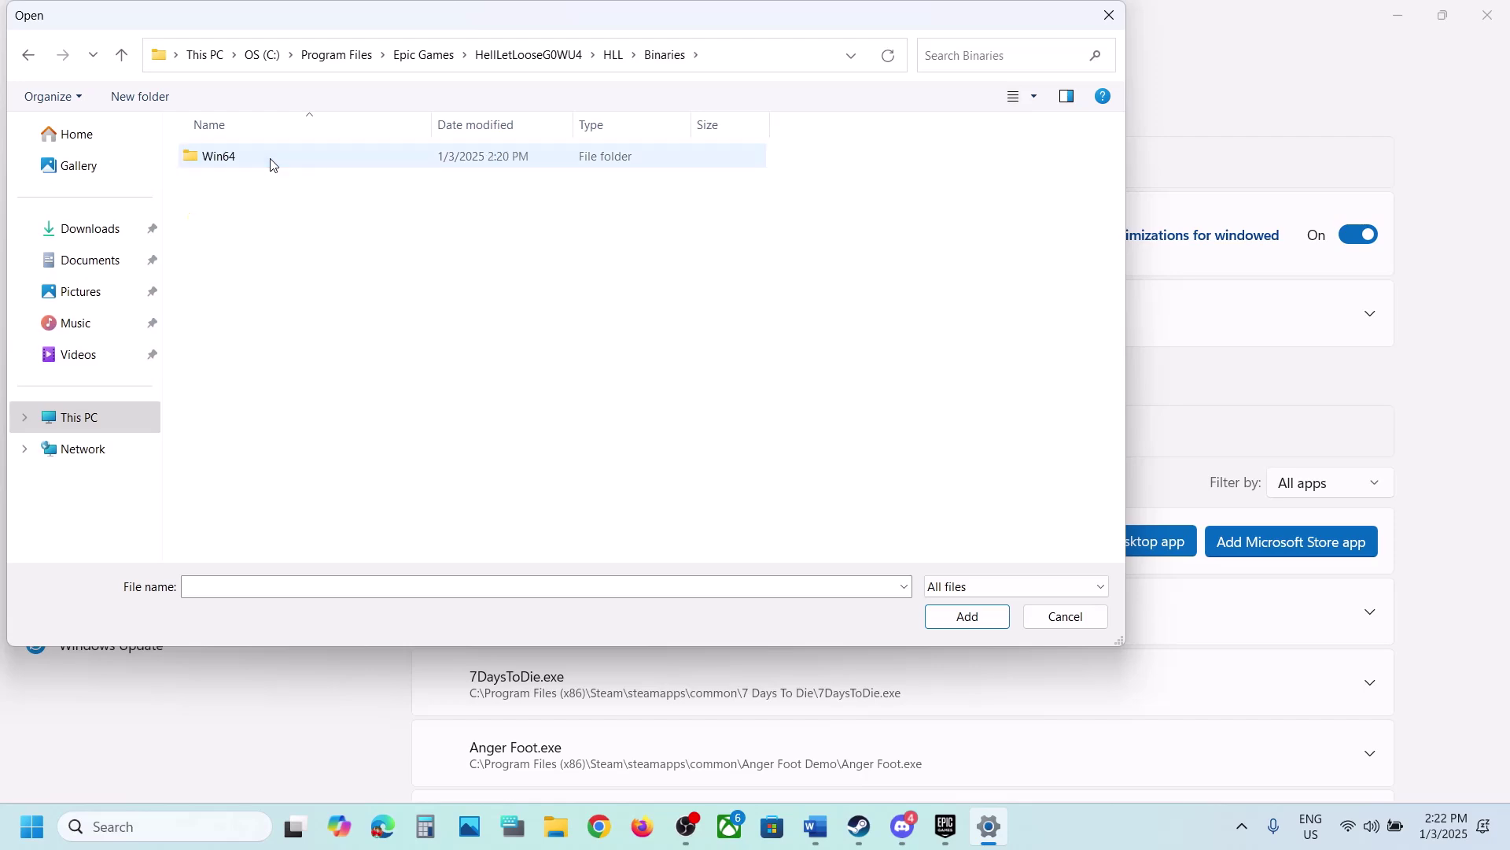
pyautogui.doubleClick(273, 162)
pyautogui.click(381, 158)
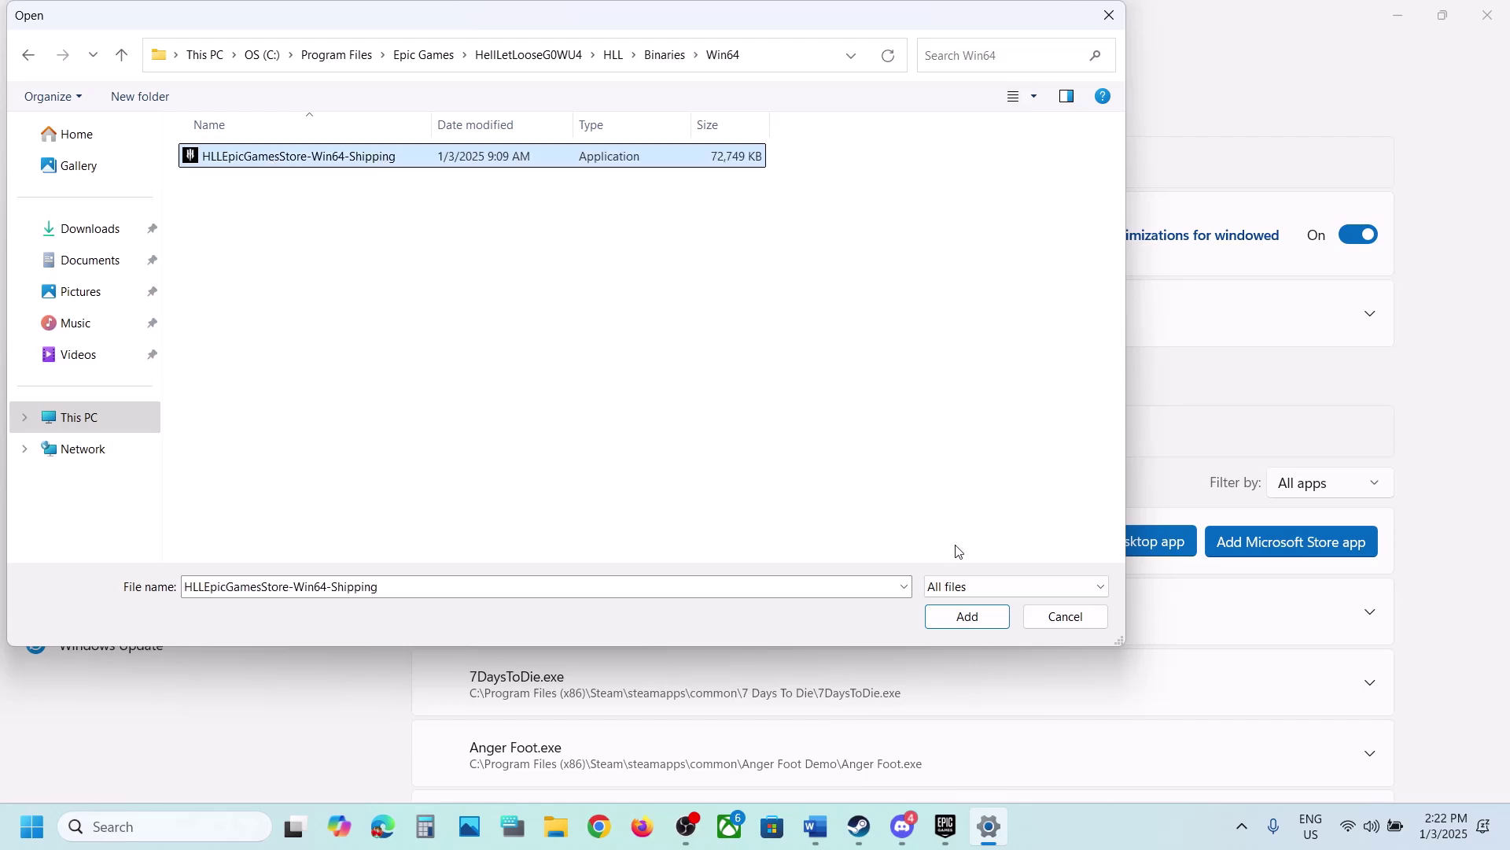
pyautogui.click(962, 617)
# Step: Set the GPU preference of the HLLEpicGamesStore-Win64-Shipping.exe entry to High Performance (NVIDIA GeForce RTX 3050 Laptop GPU) and close Settings
pyautogui.scroll(-7, 572, 611)
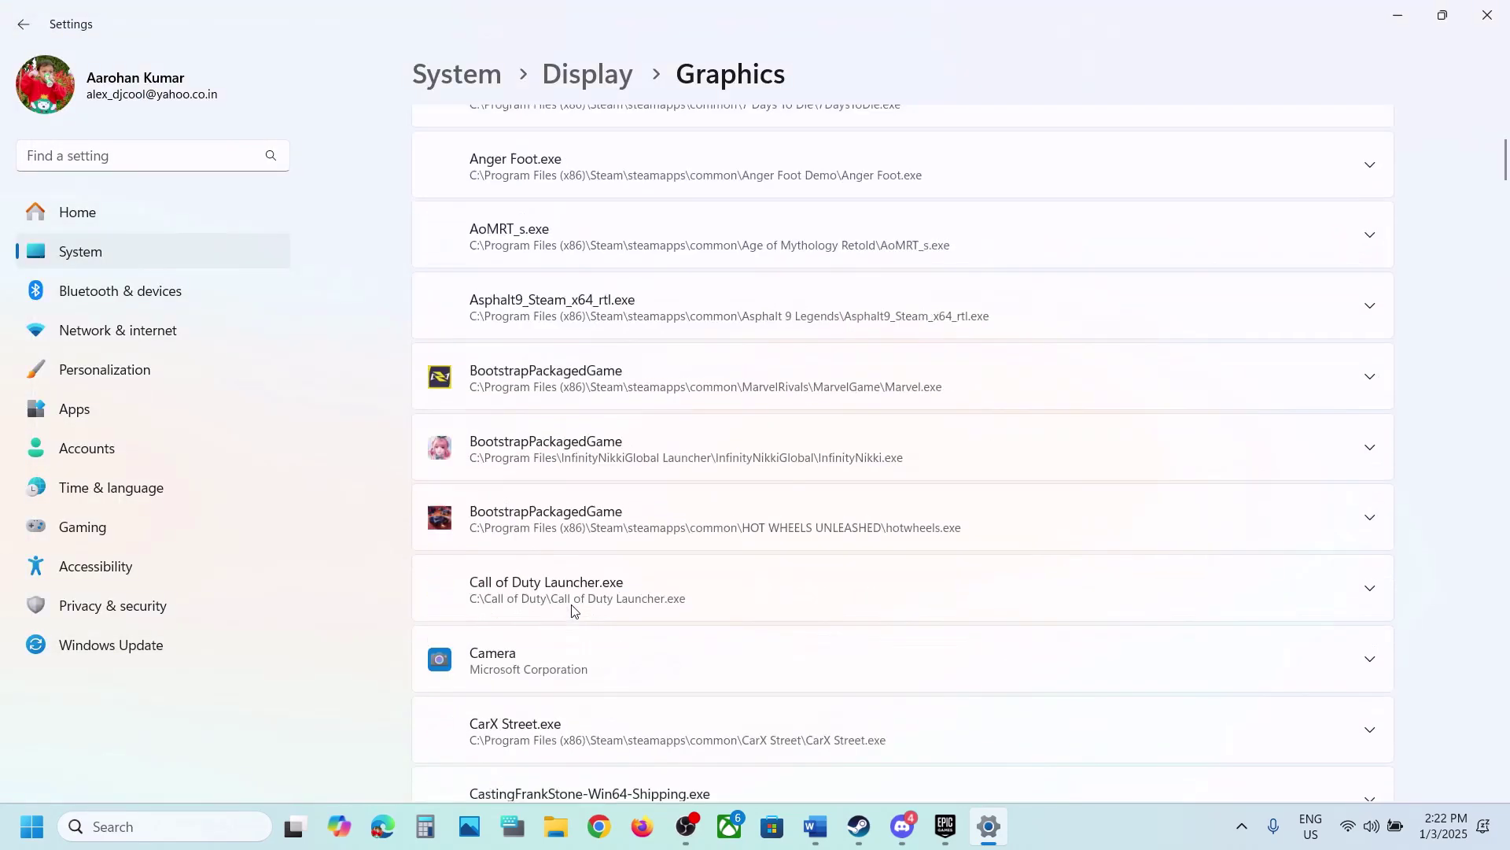
pyautogui.scroll(-20, 571, 612)
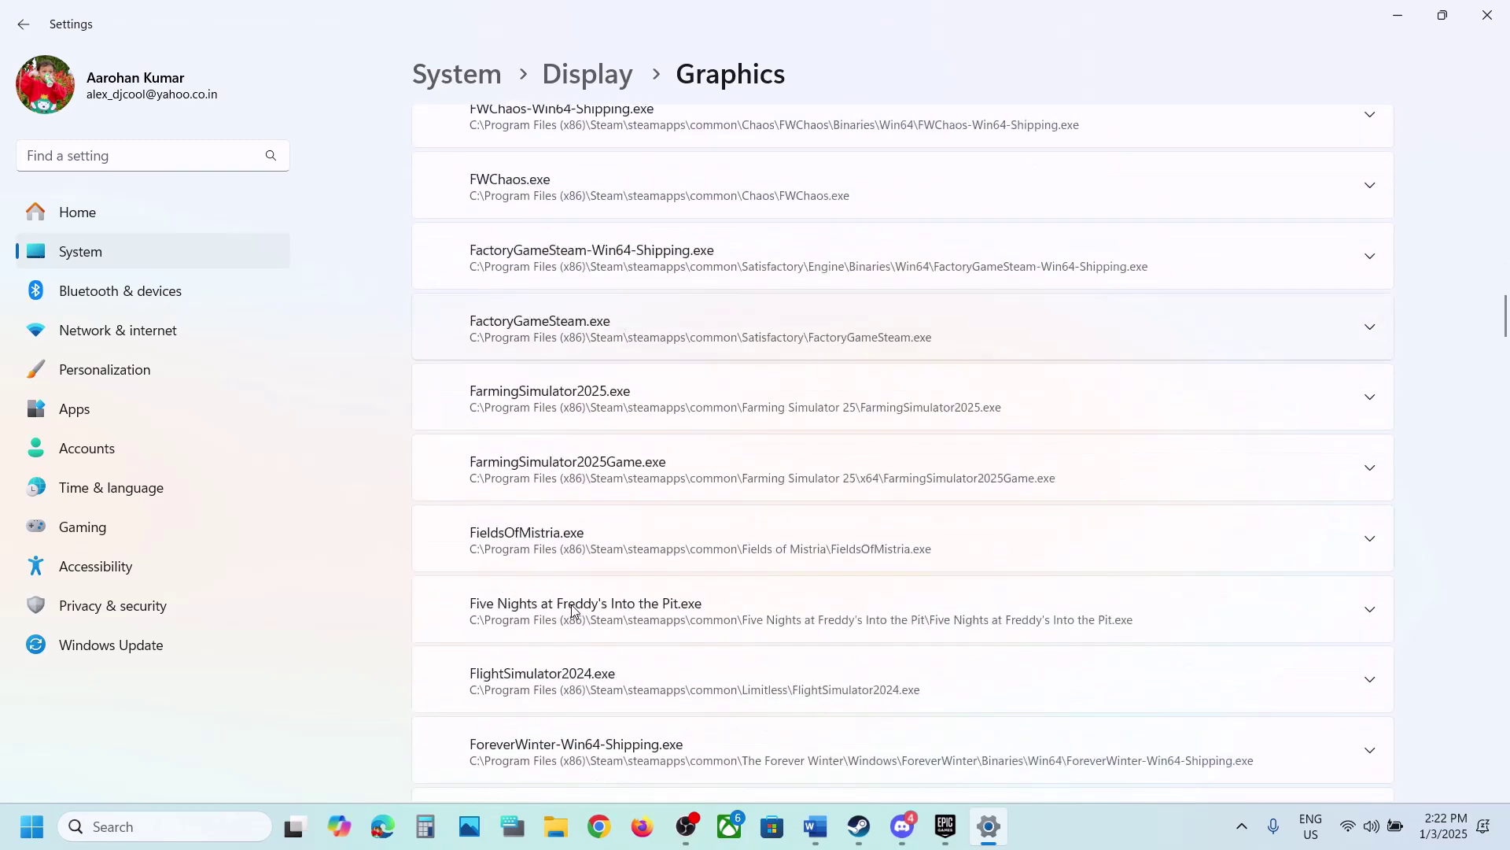
pyautogui.scroll(-20, 572, 612)
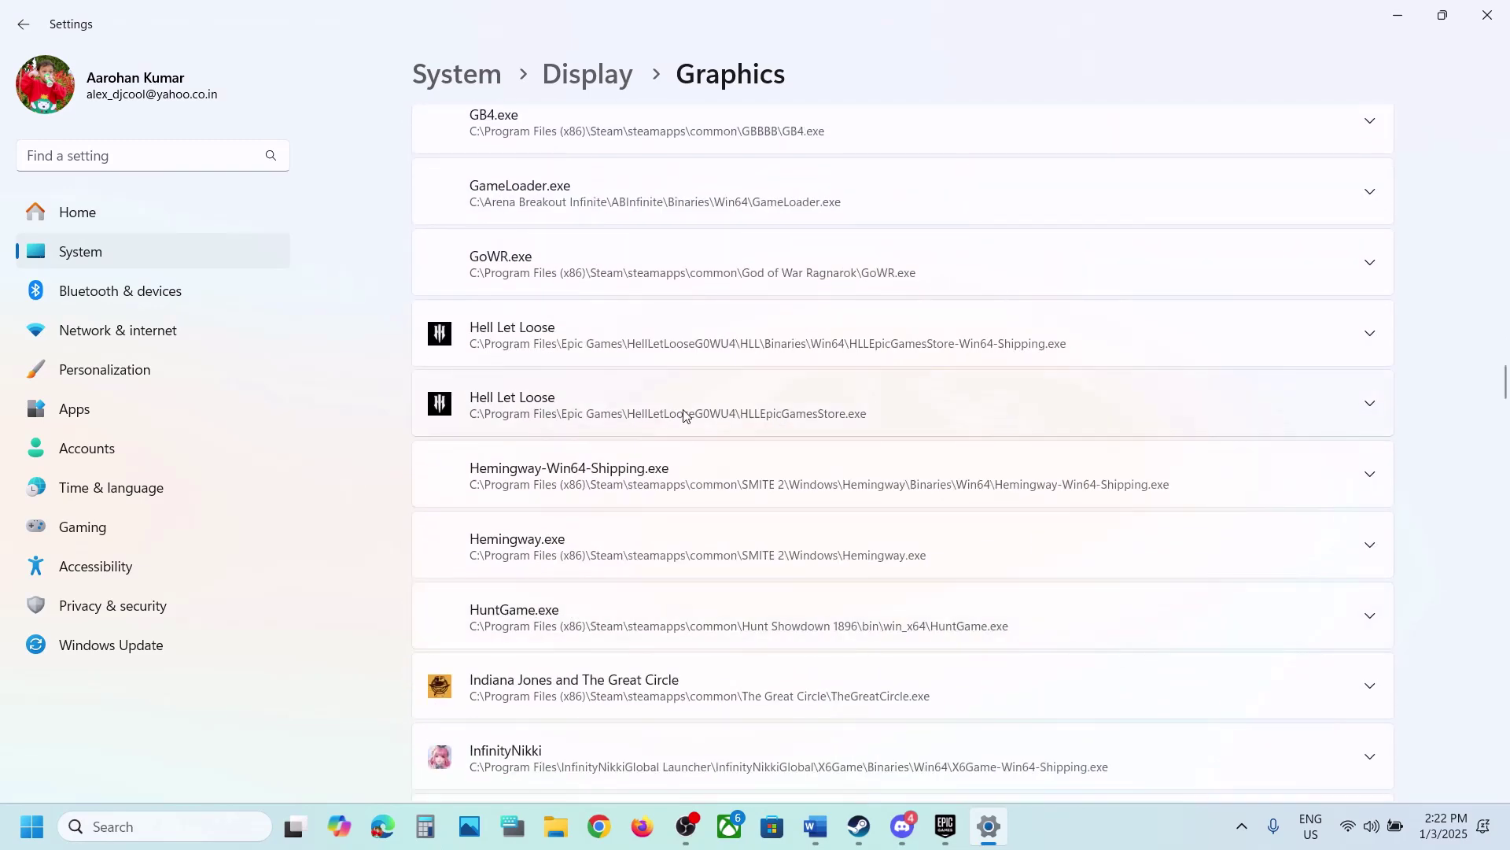
pyautogui.click(684, 416)
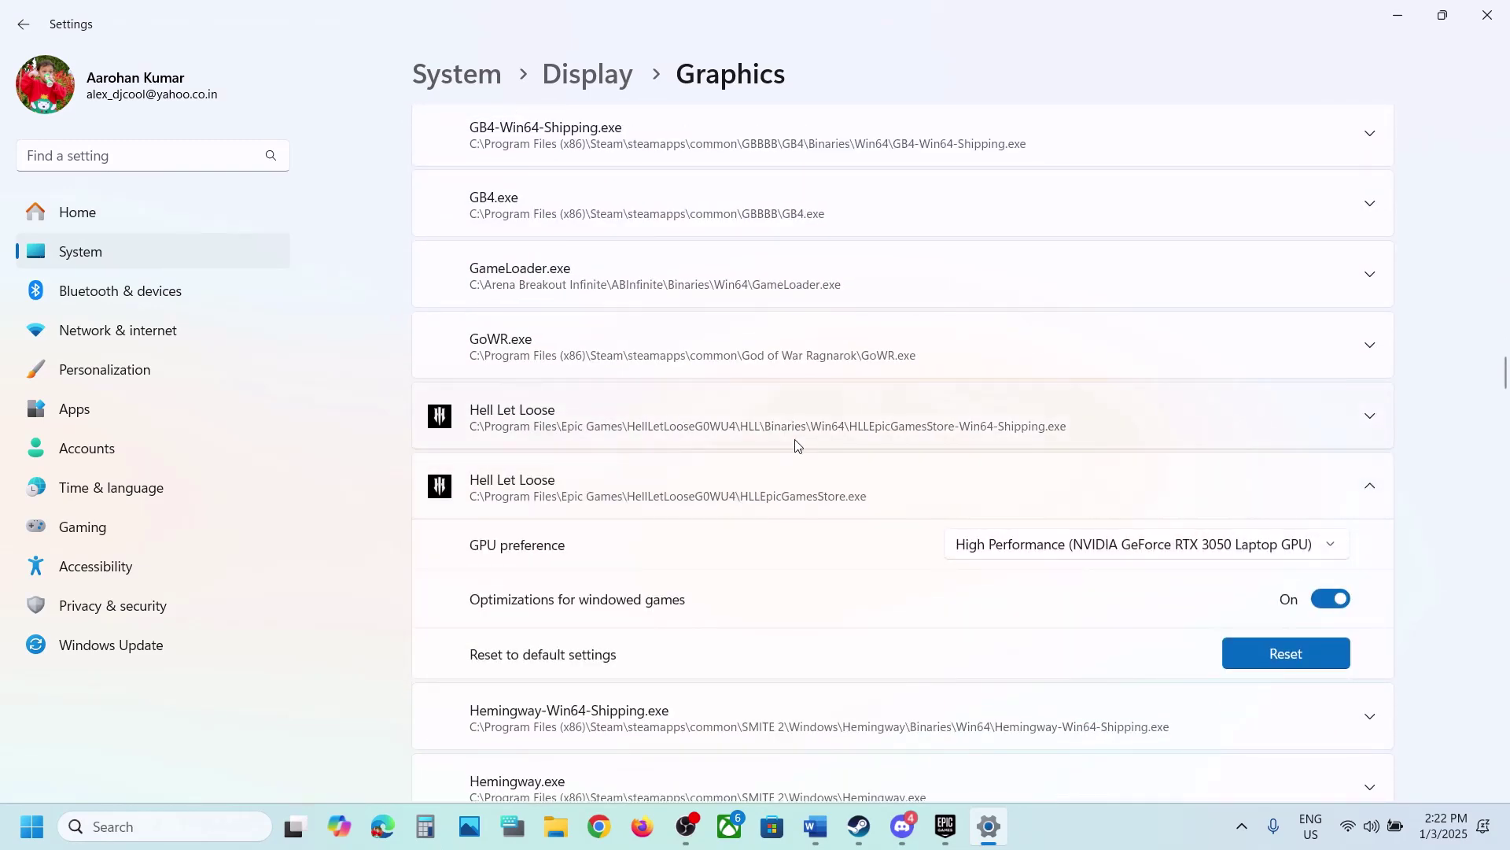
pyautogui.click(672, 425)
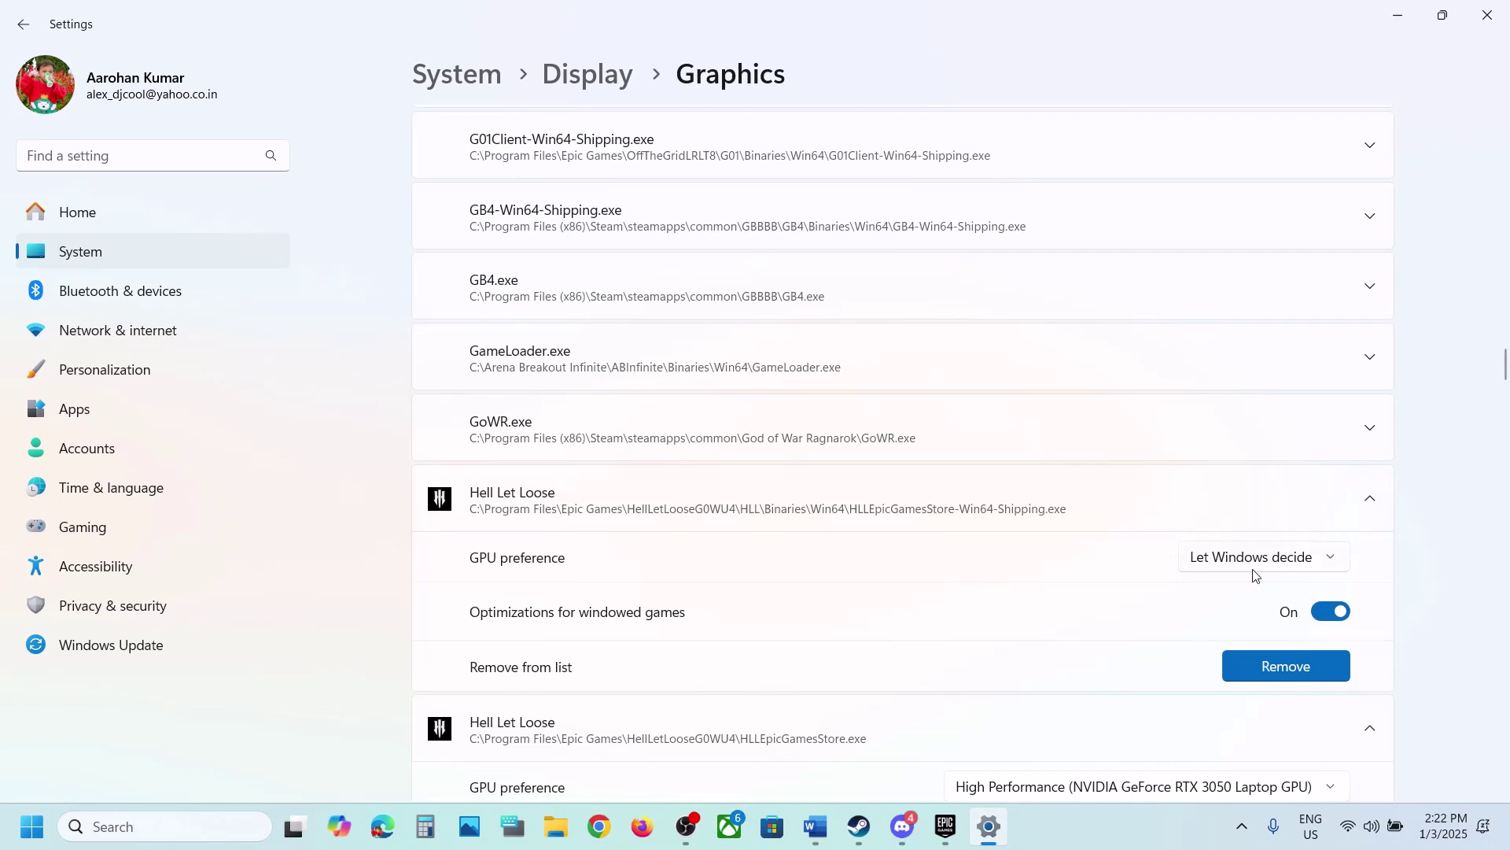
pyautogui.click(1325, 559)
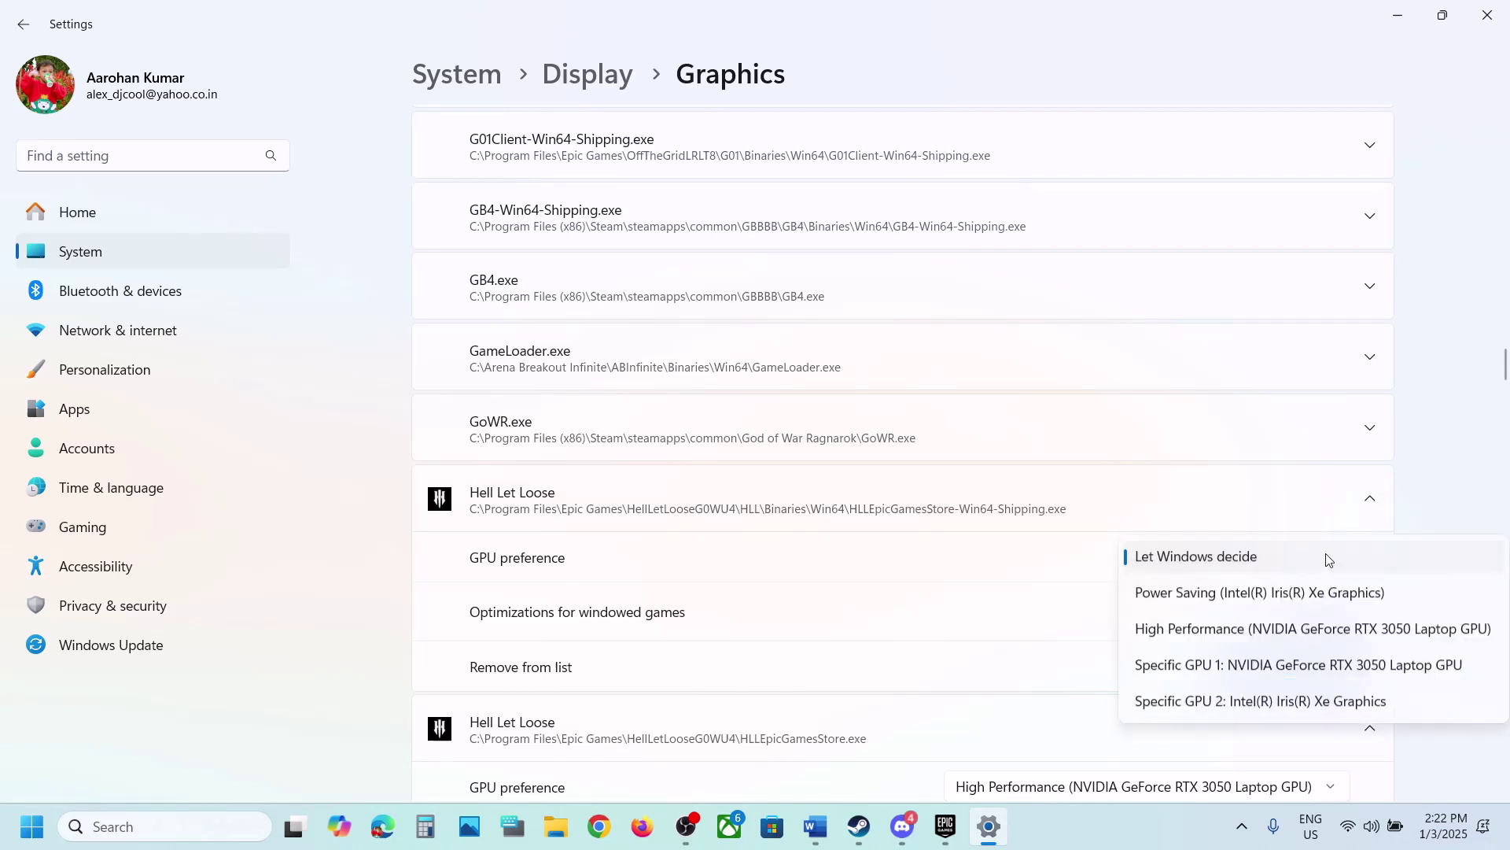
pyautogui.click(1216, 630)
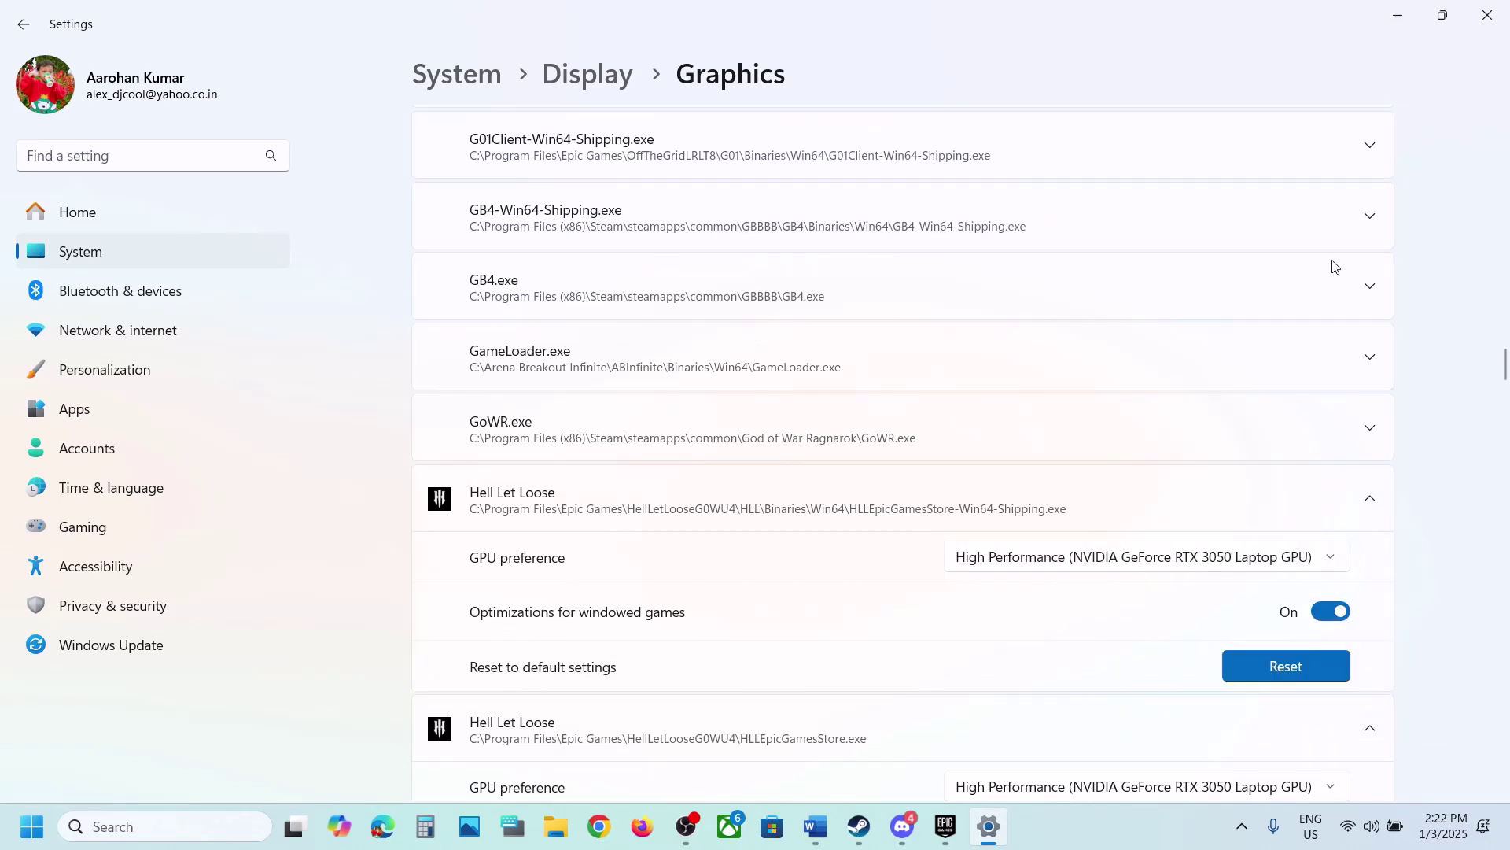
pyautogui.click(1487, 15)
# Step: Highlight "Set date, time zone to automatic" in the Step 4 heading of the Word document
pyautogui.scroll(-5, 600, 557)
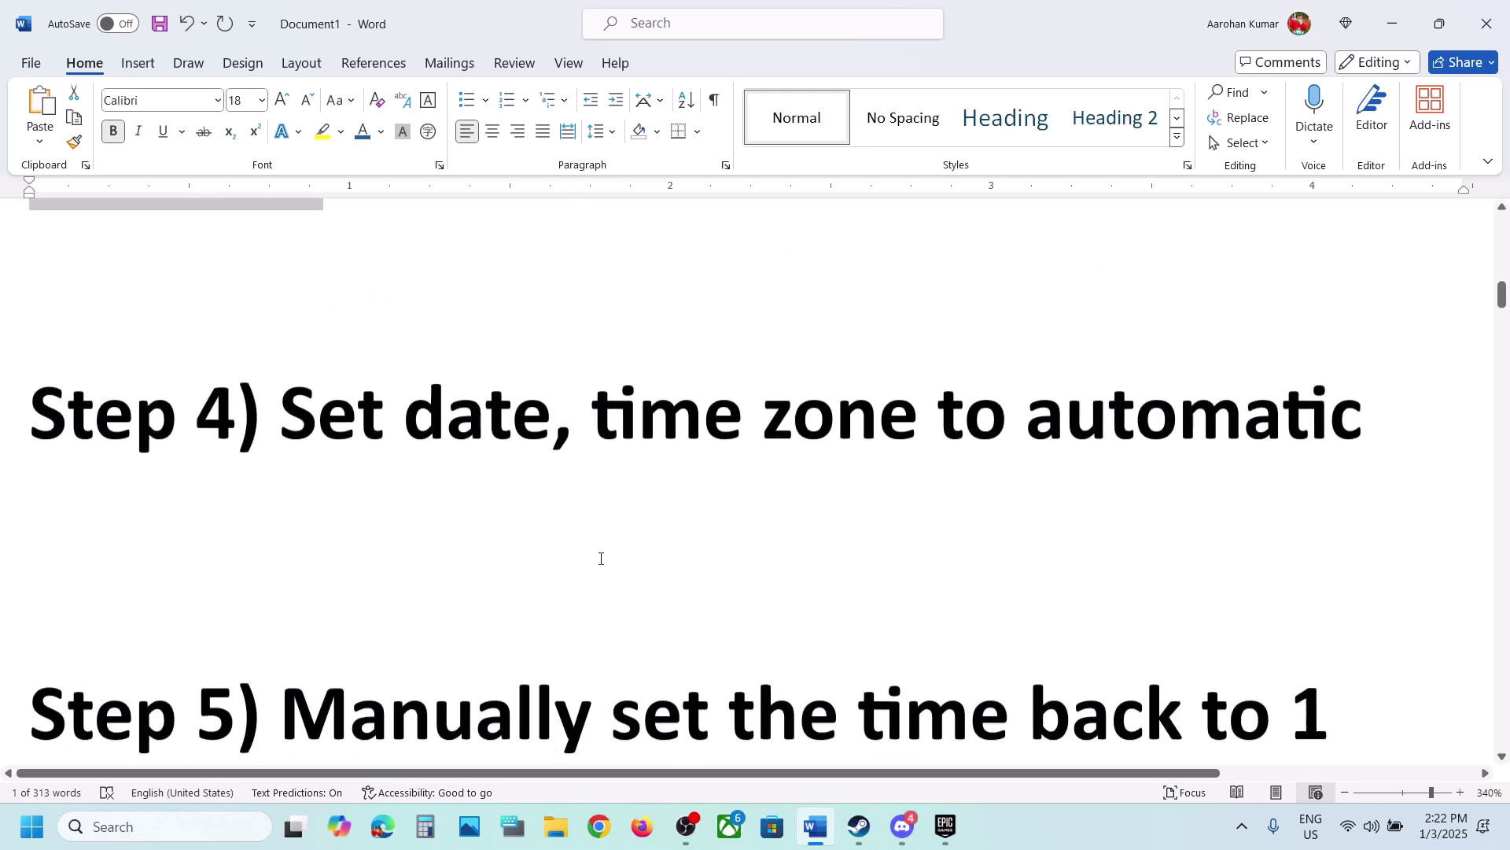
pyautogui.scroll(2, 371, 539)
pyautogui.moveTo(312, 515); pyautogui.dragTo(1369, 503)
# Step: Open the Date & time page of Windows Settings
pyautogui.press('super+i')
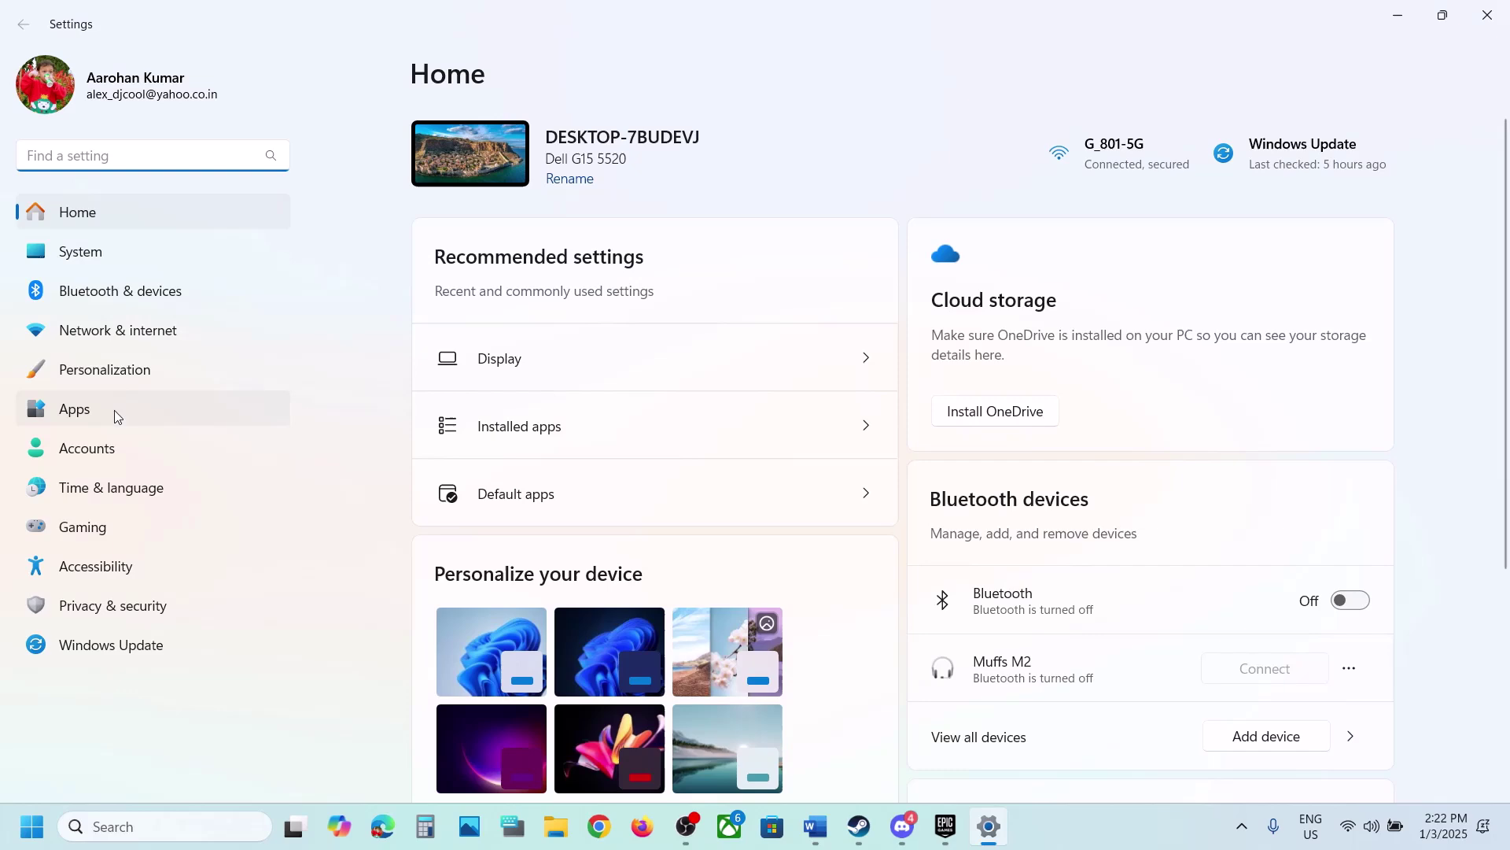
pyautogui.click(111, 485)
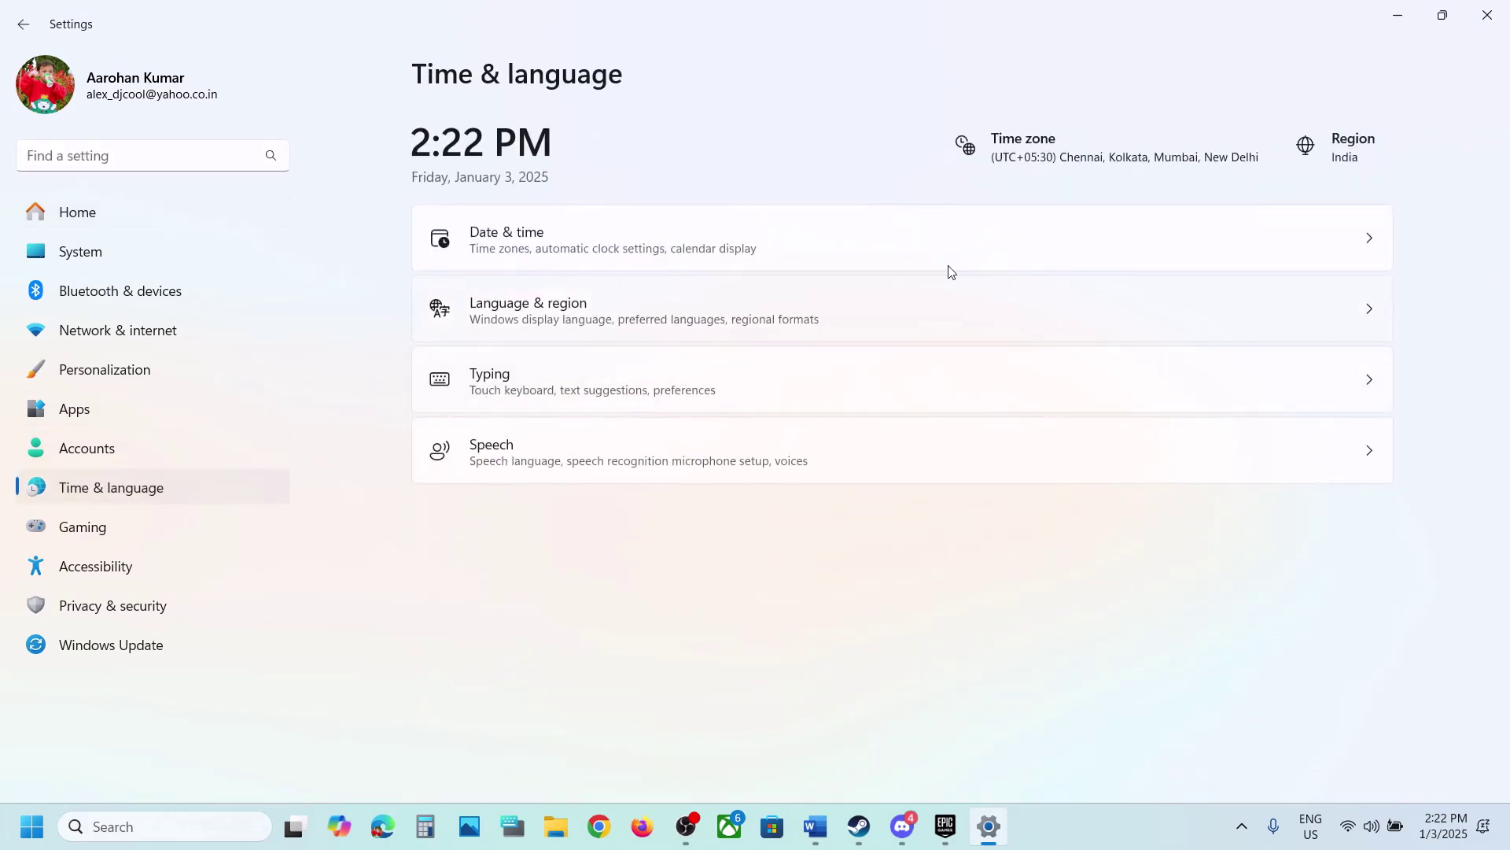
pyautogui.click(616, 250)
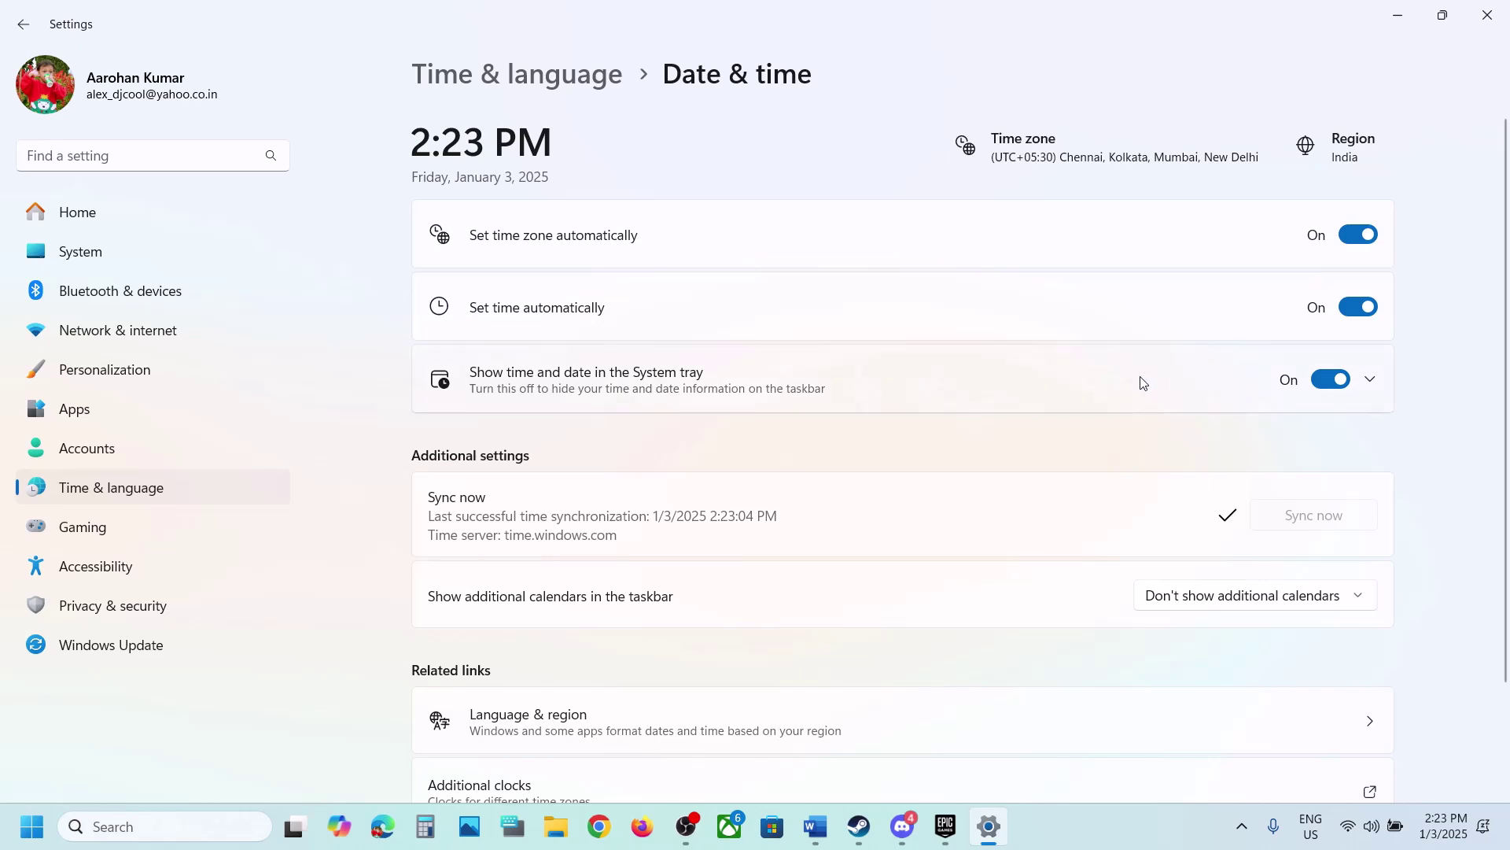
# Step: Return to the Word document and highlight the Step 5 text about manually setting the time back to 1 day
pyautogui.click(808, 844)
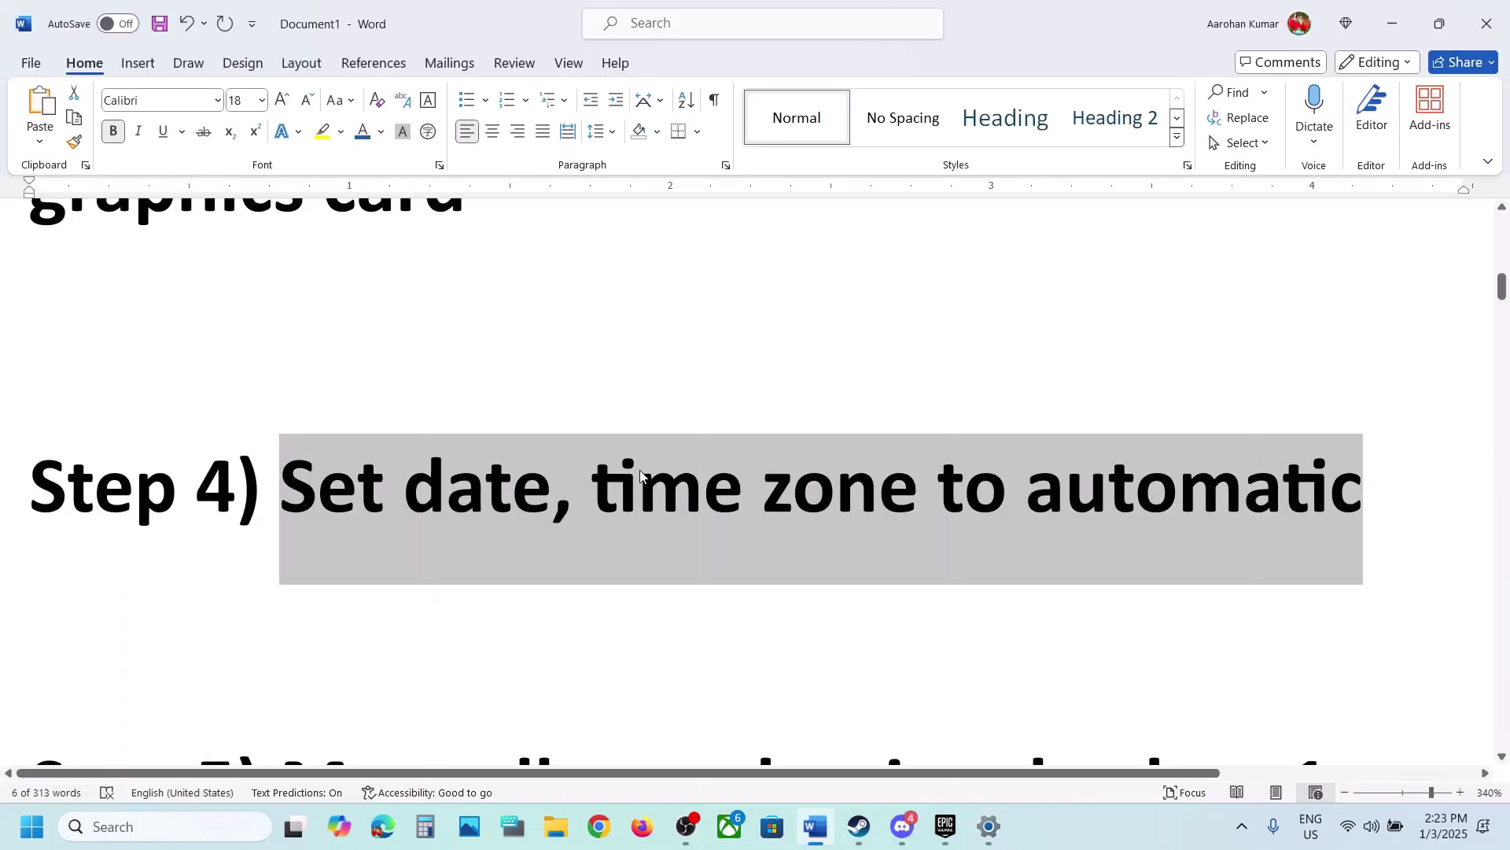
pyautogui.scroll(-5, 637, 472)
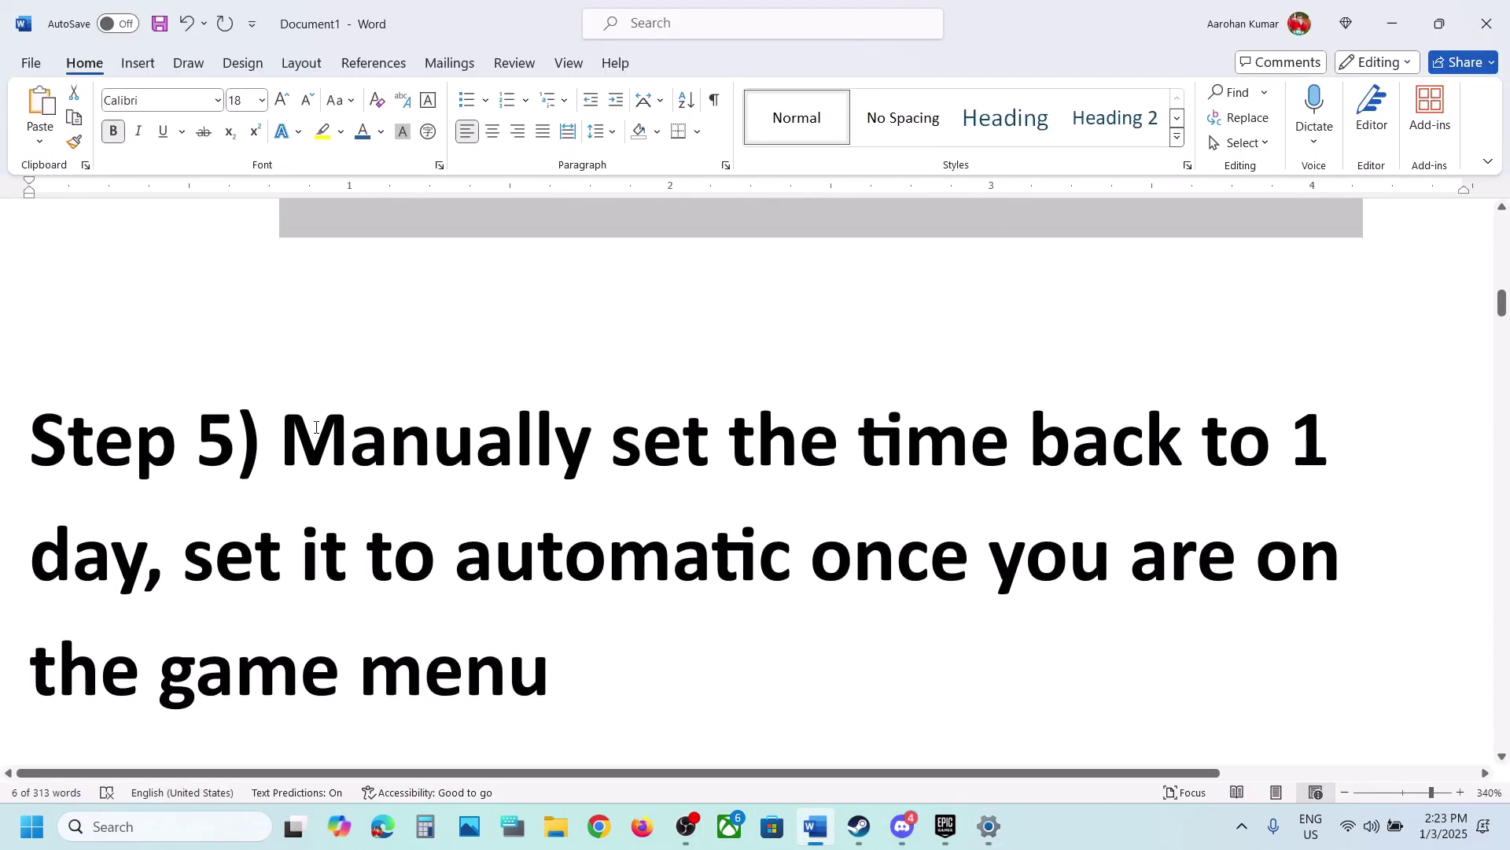
pyautogui.moveTo(317, 427); pyautogui.dragTo(162, 554)
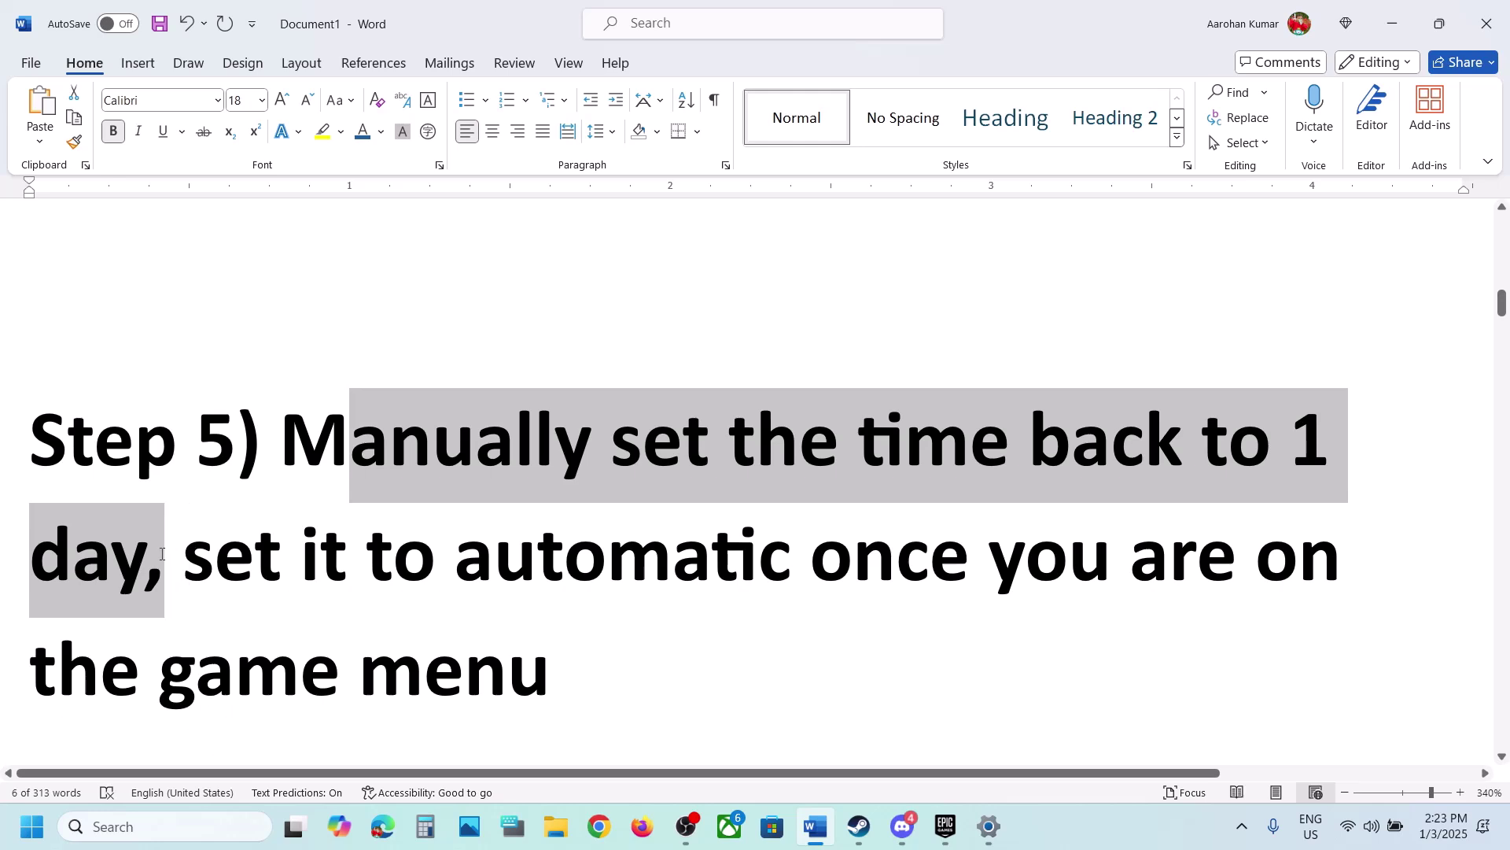
# Step: Back in Windows Settings, turn off automatic time setting and manually set the date to January 2, 2025
pyautogui.click(1391, 23)
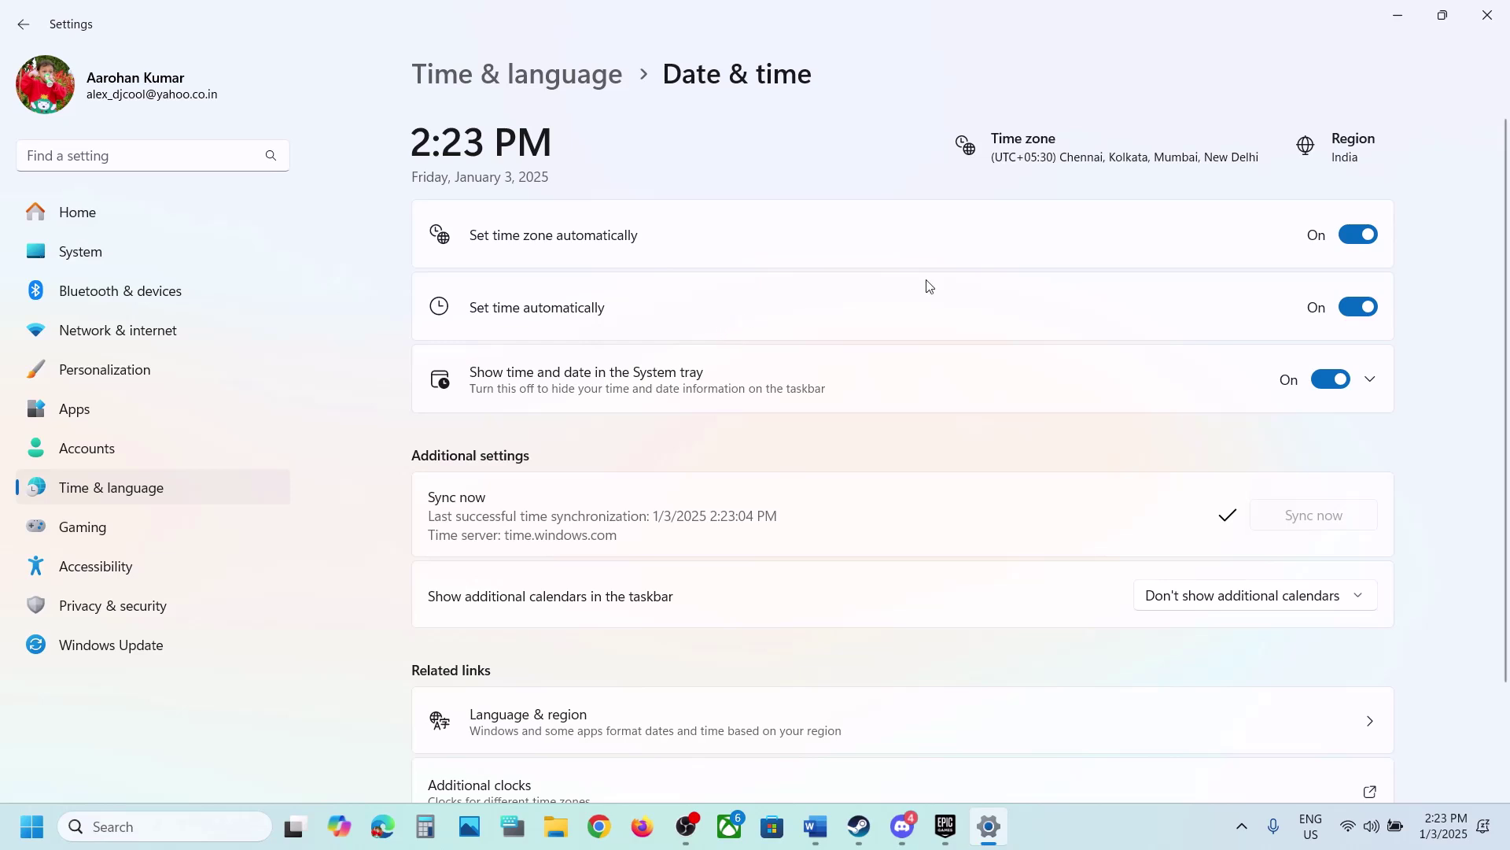
pyautogui.click(1356, 307)
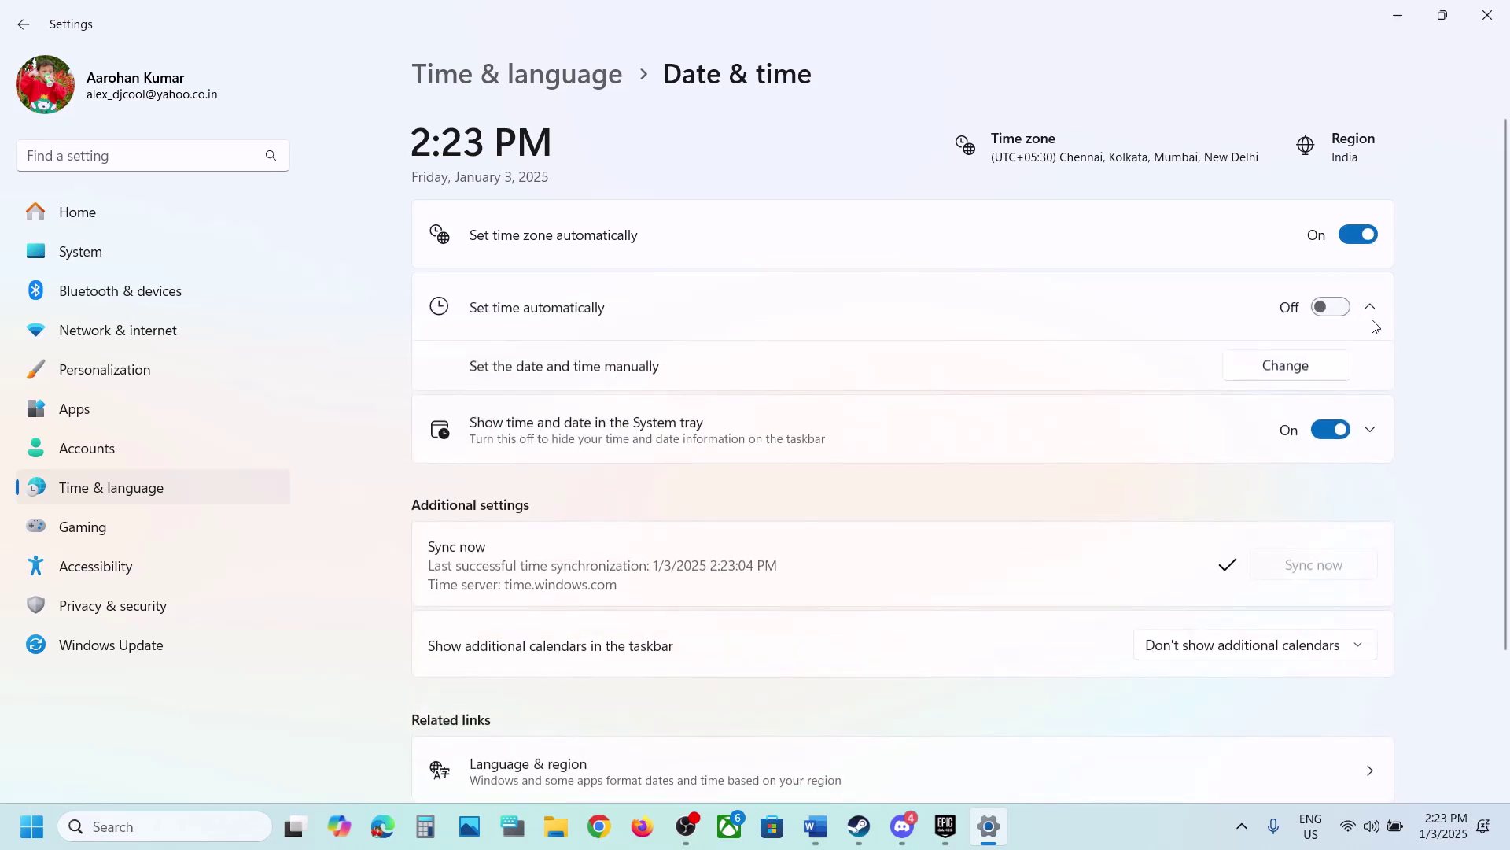
pyautogui.click(1291, 370)
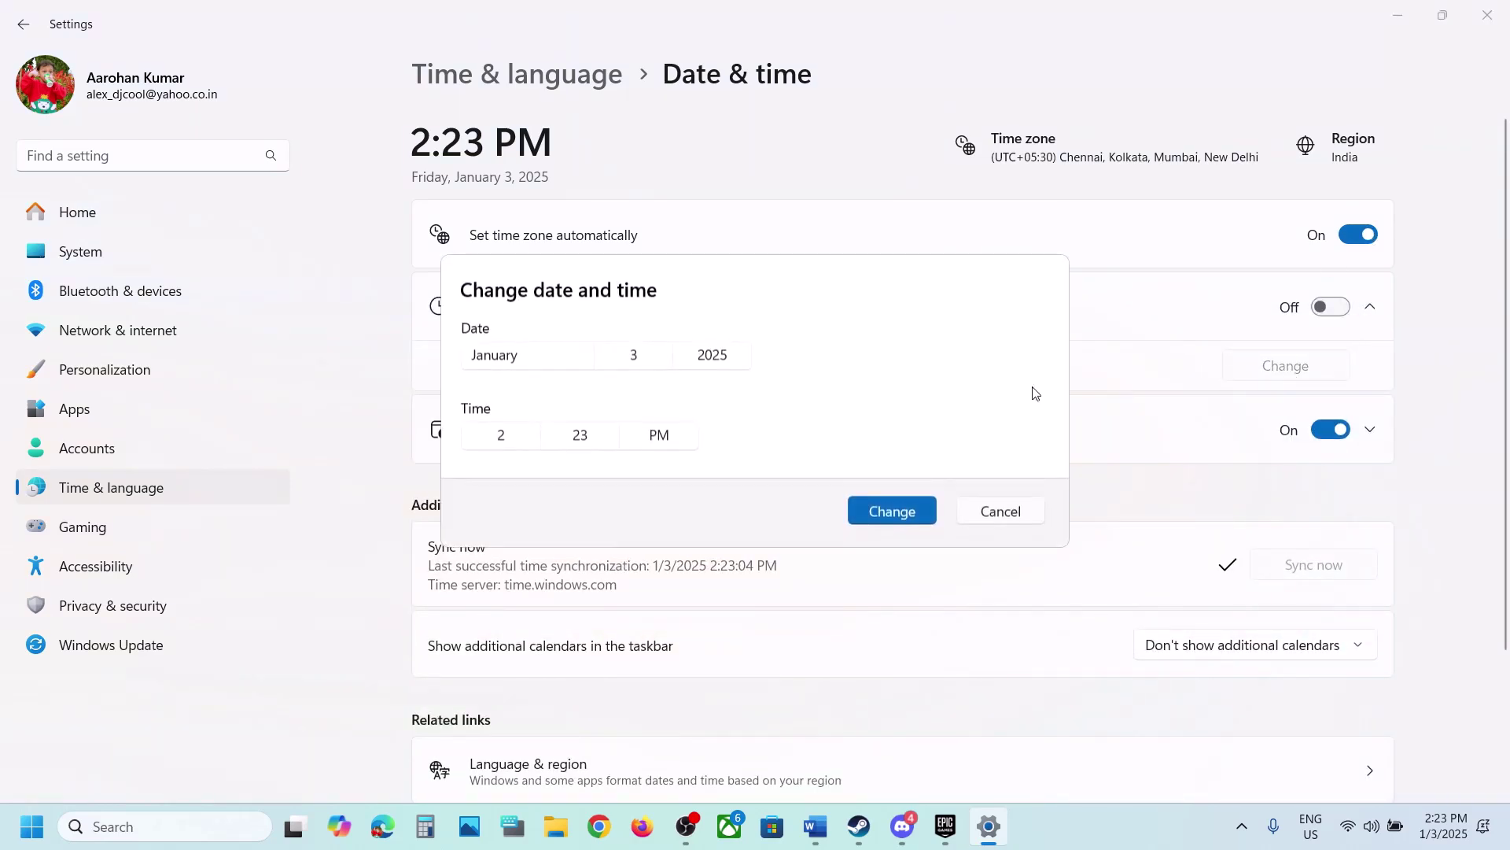
pyautogui.click(636, 364)
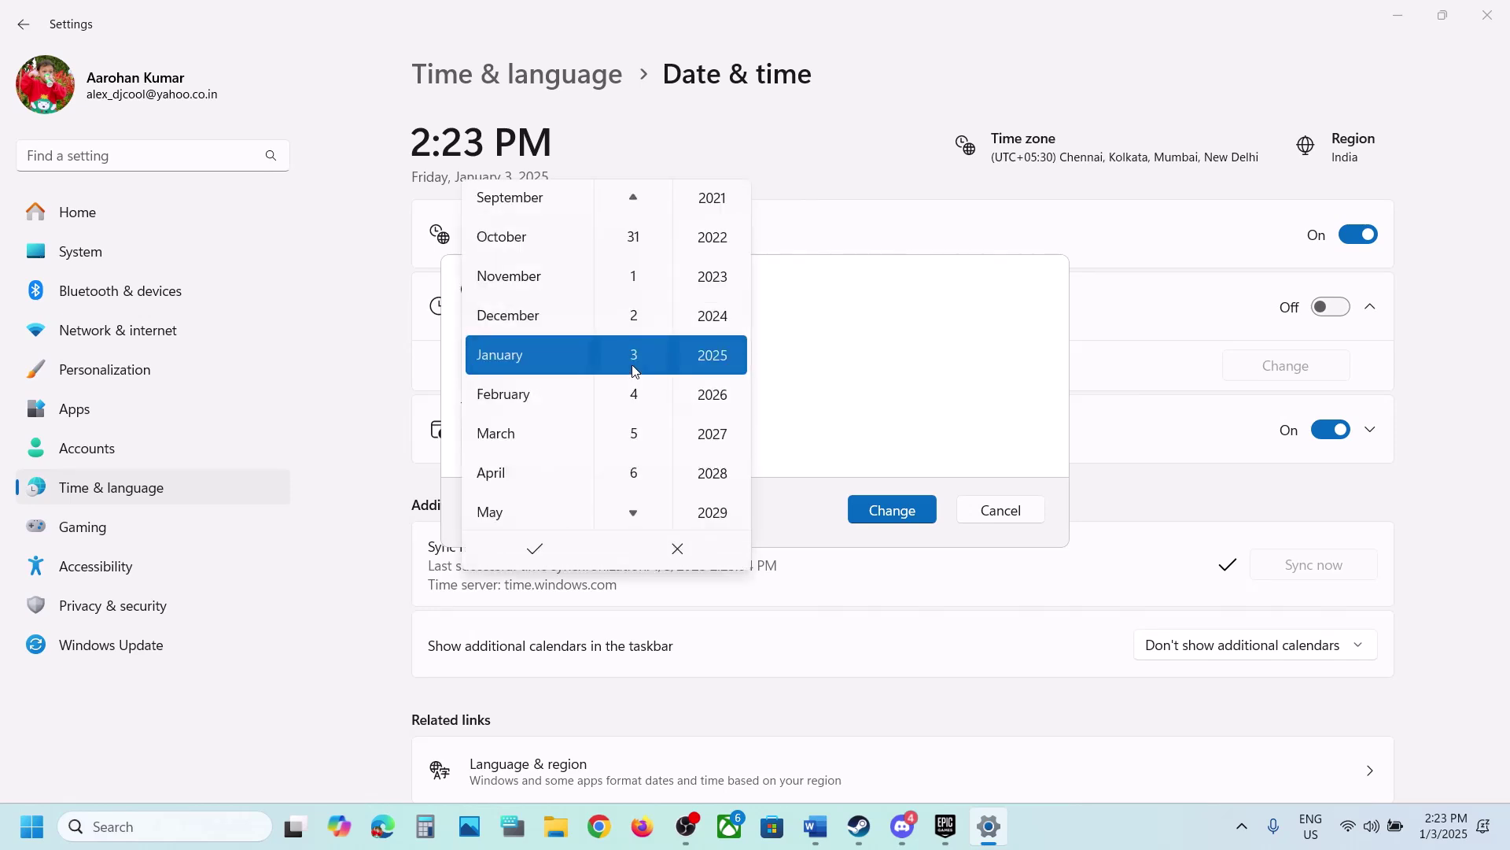
pyautogui.scroll(1, 636, 370)
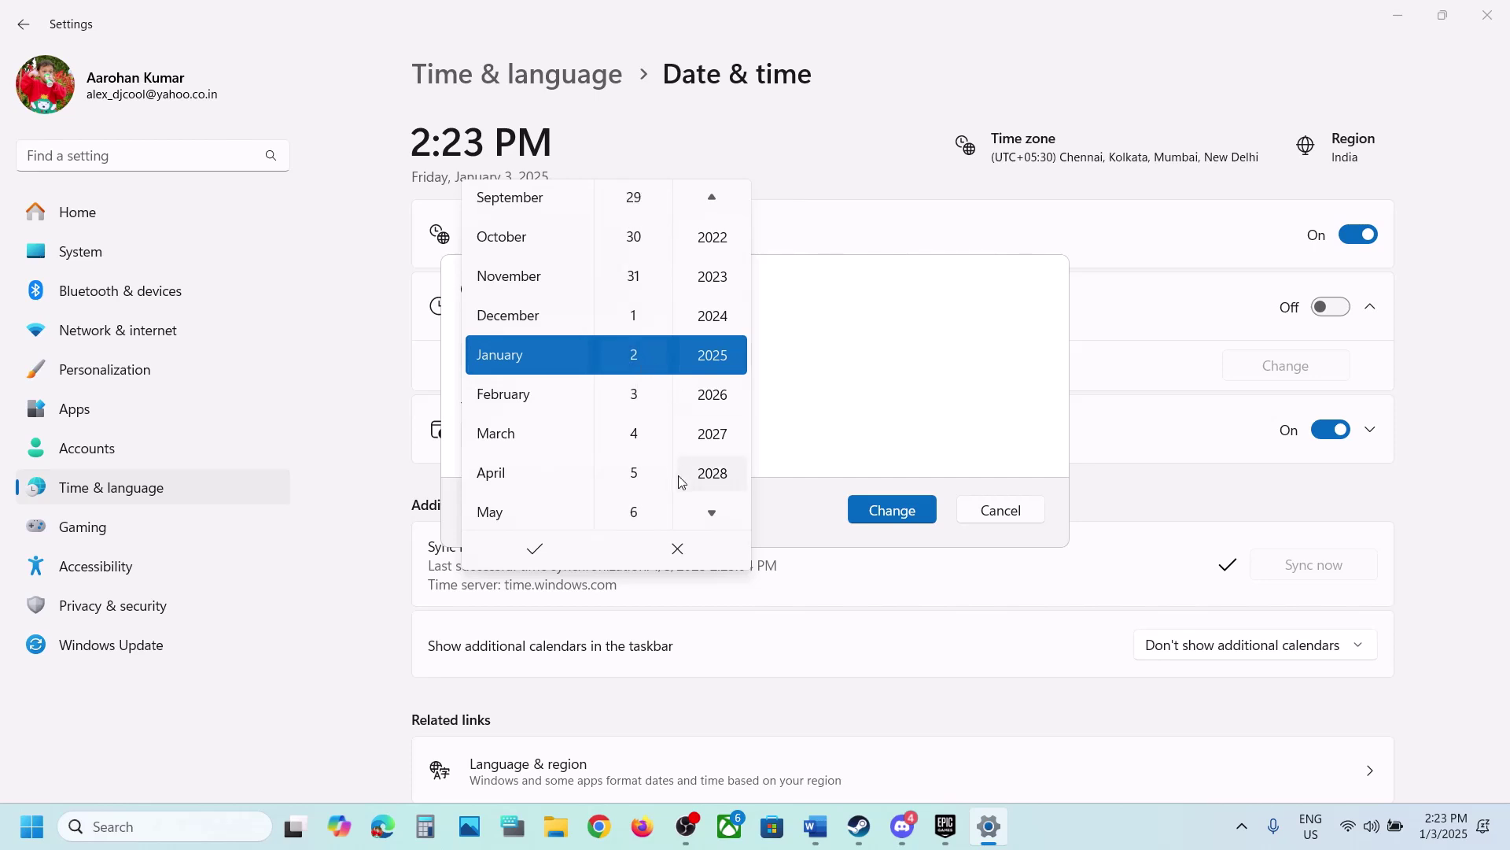
pyautogui.click(542, 554)
pyautogui.click(886, 509)
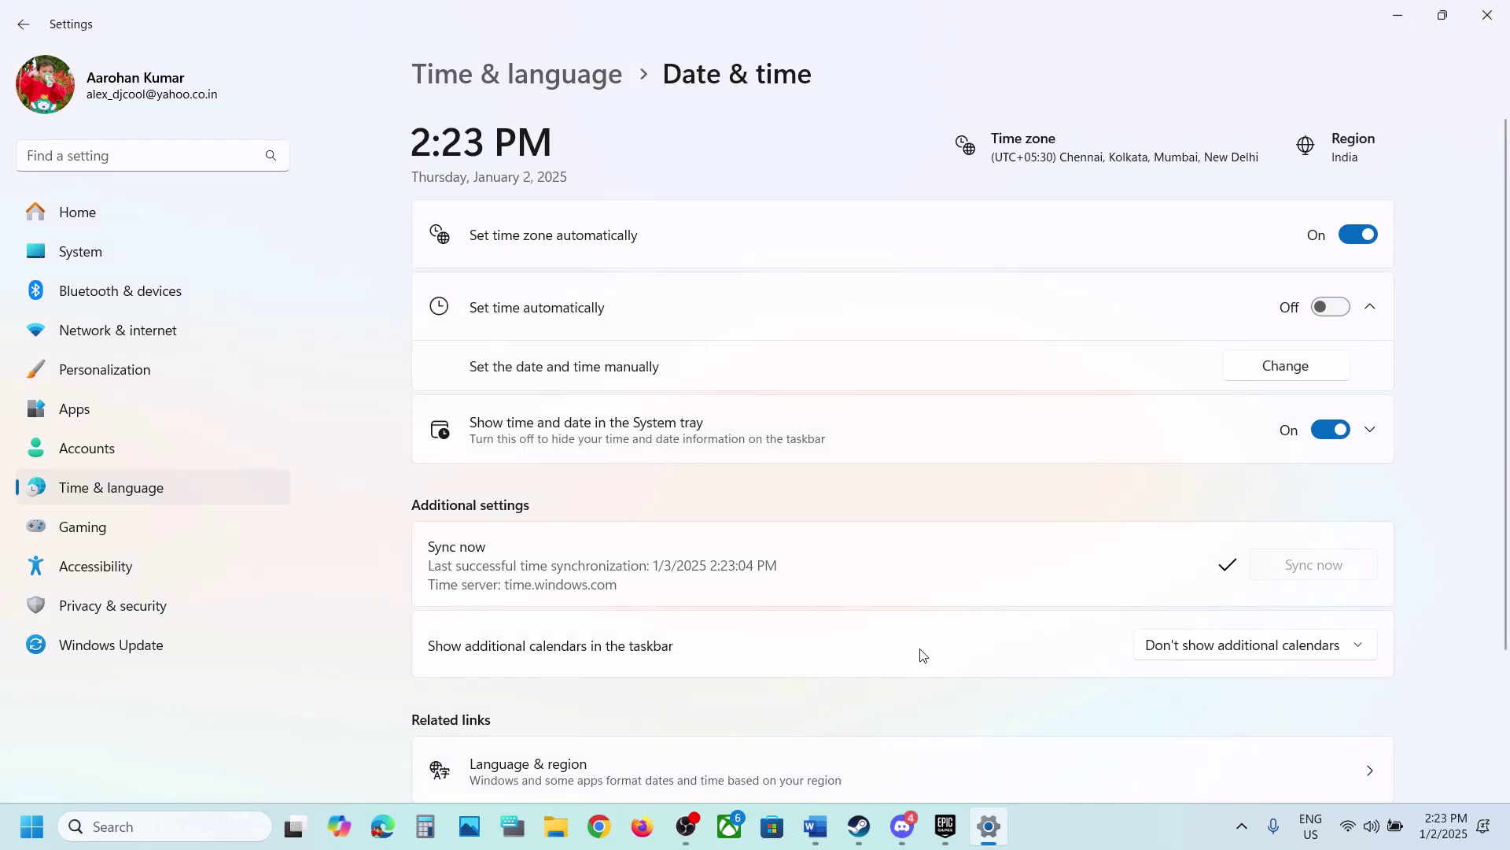
# Step: Show the Epic Games library briefly, and highlight "game menu" in Step 5 of the Word document
pyautogui.click(945, 826)
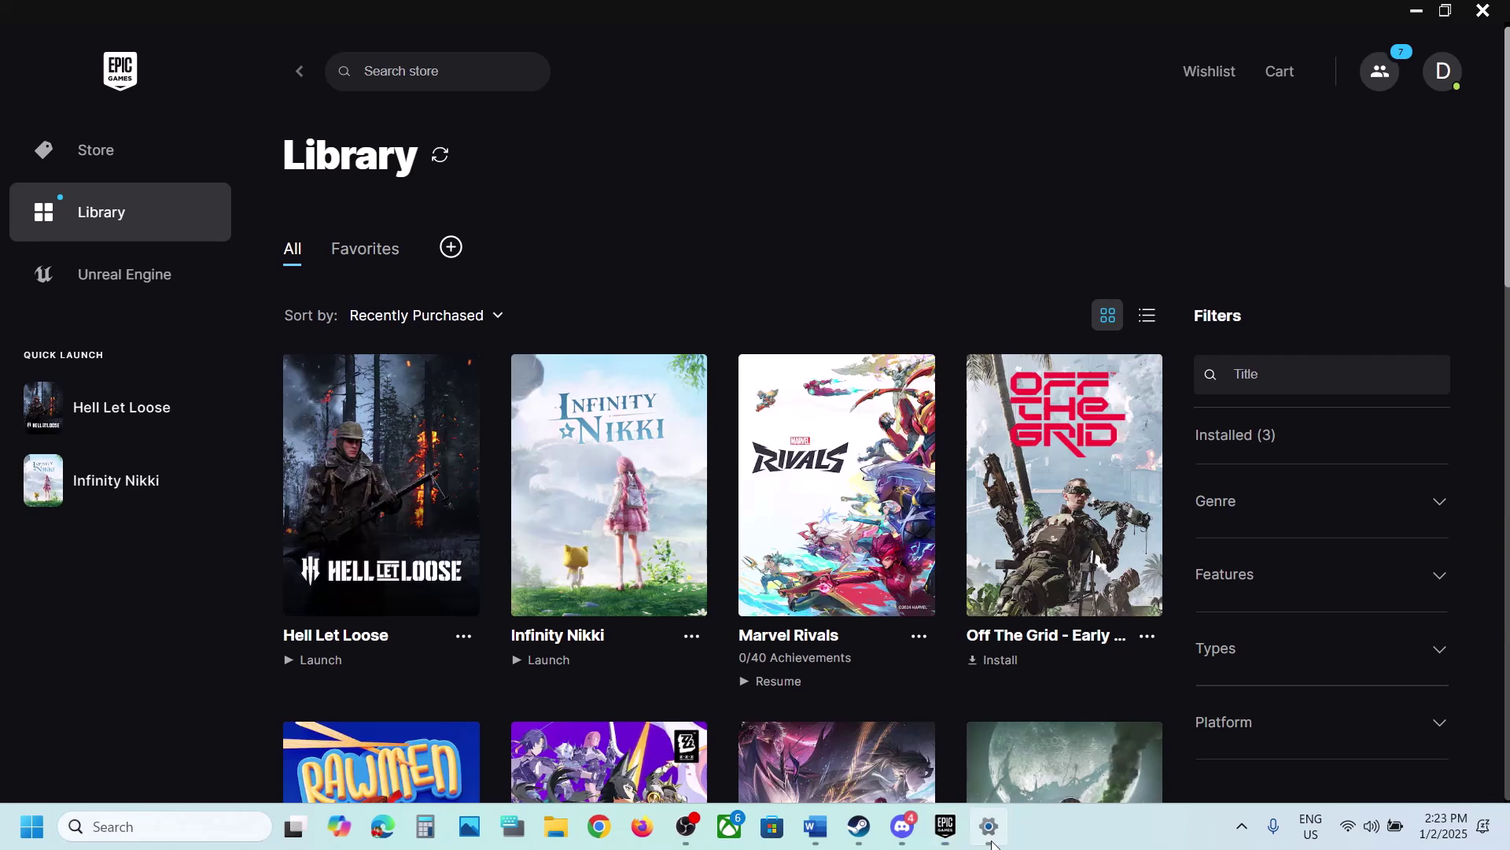
pyautogui.click(948, 827)
pyautogui.click(815, 826)
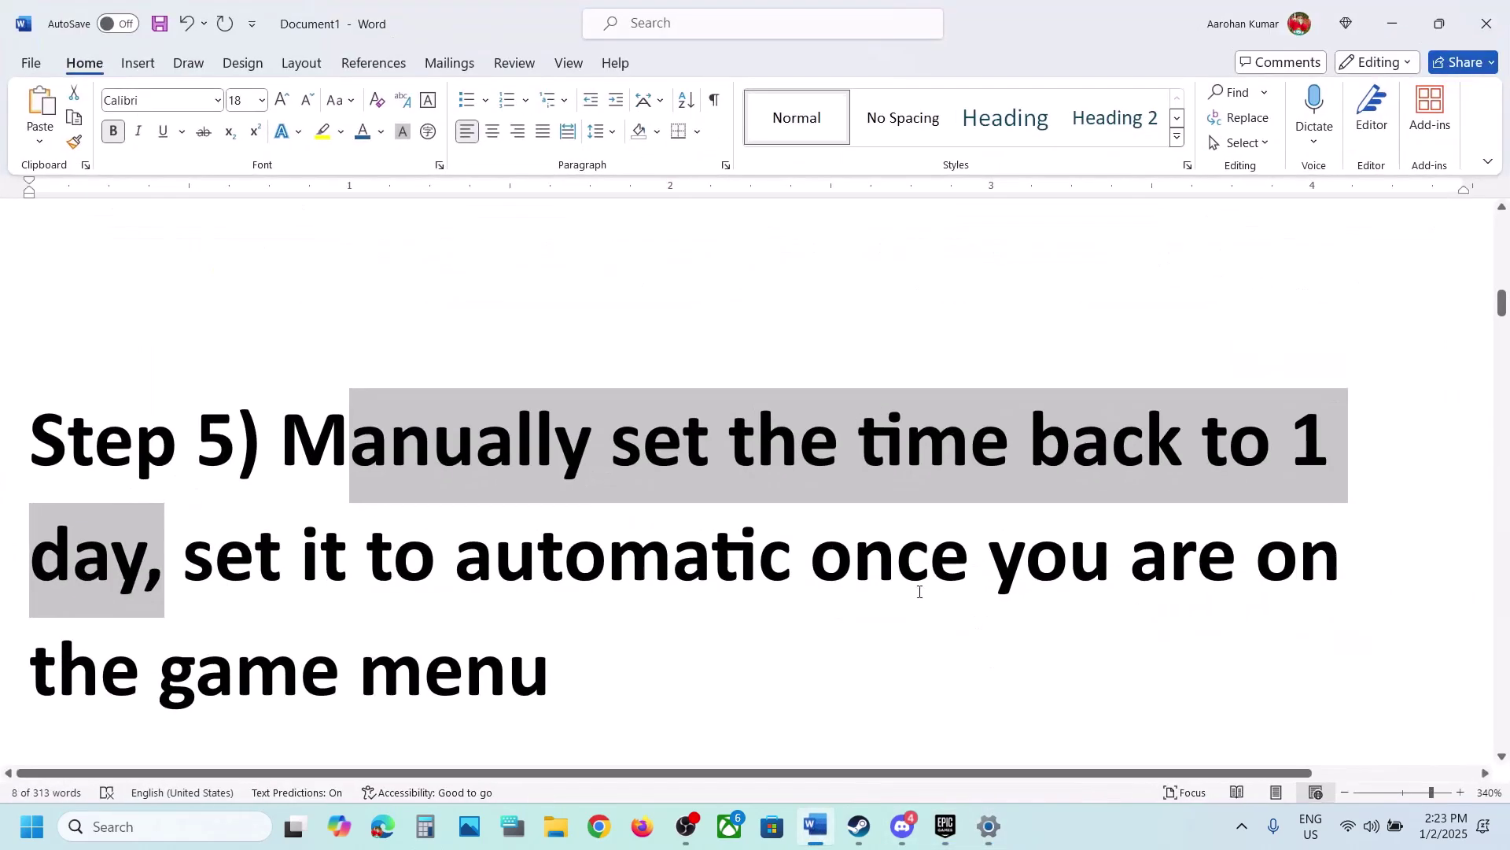
pyautogui.moveTo(332, 654); pyautogui.dragTo(611, 644)
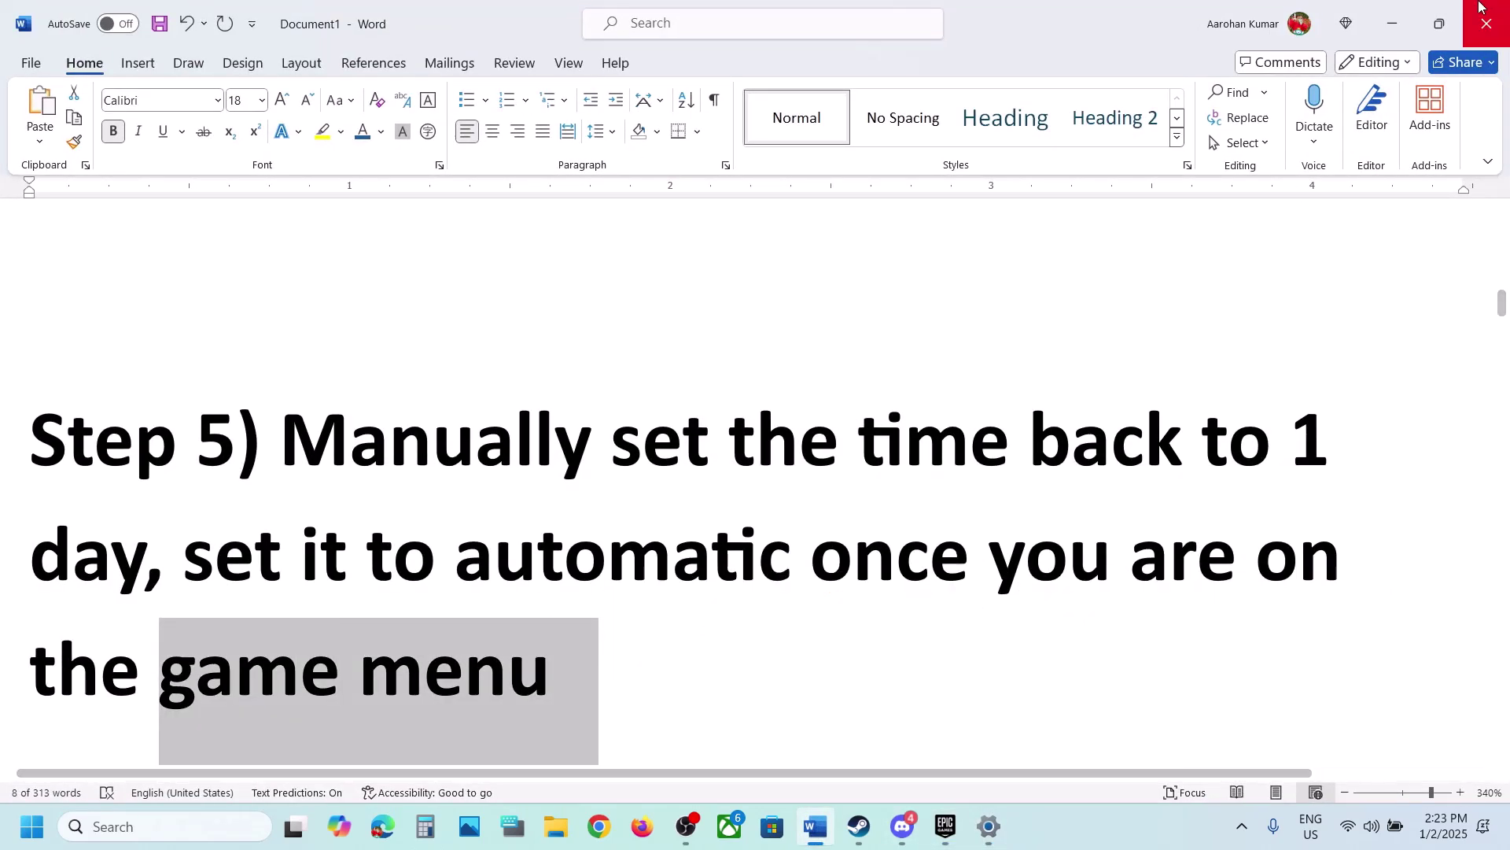
# Step: Turn automatic time setting back on in Windows Settings and minimize the window
pyautogui.click(1375, 30)
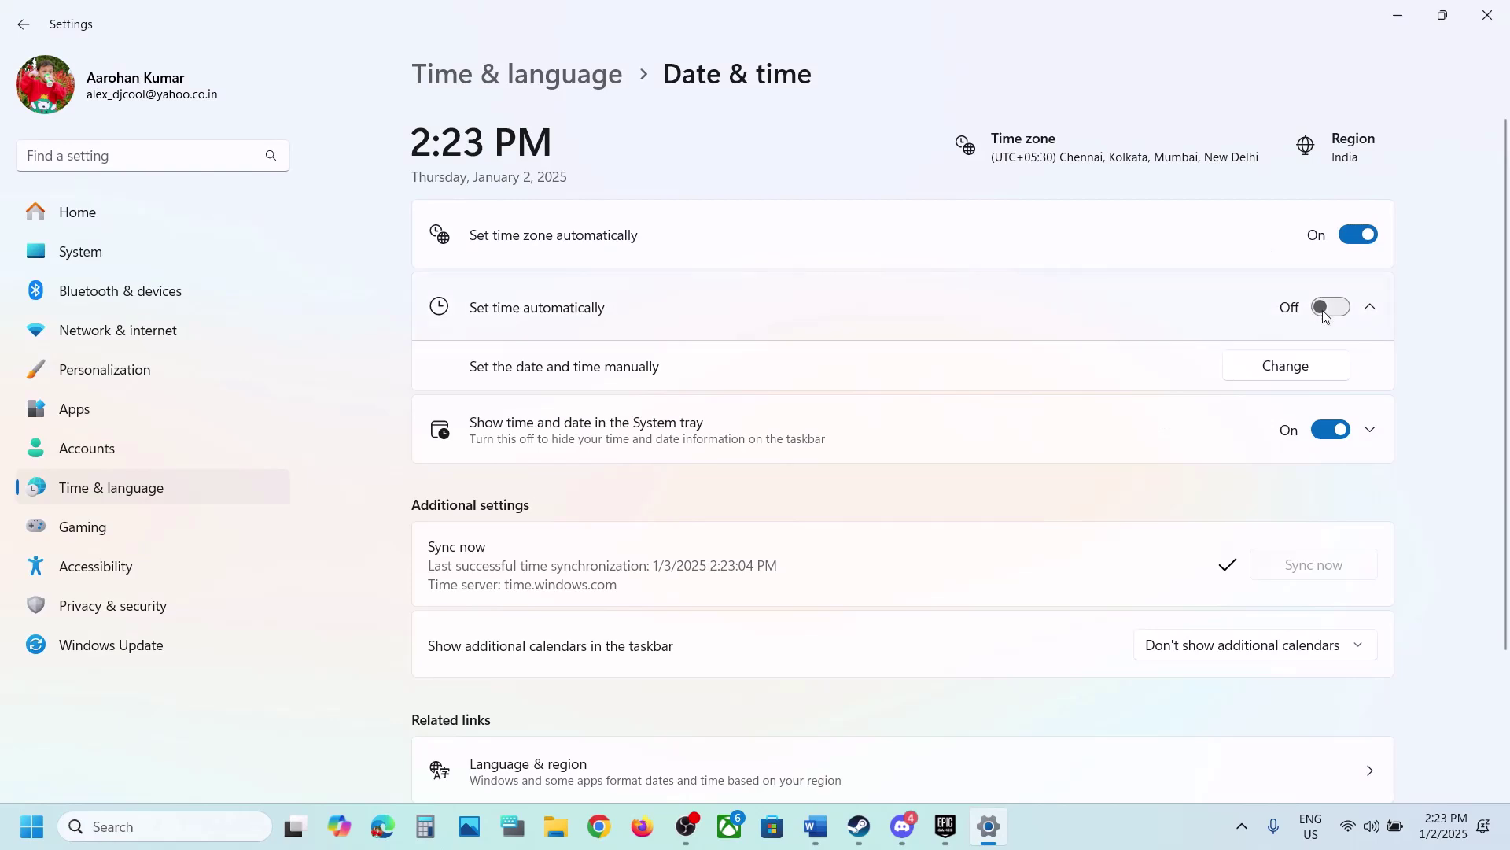
pyautogui.click(1341, 315)
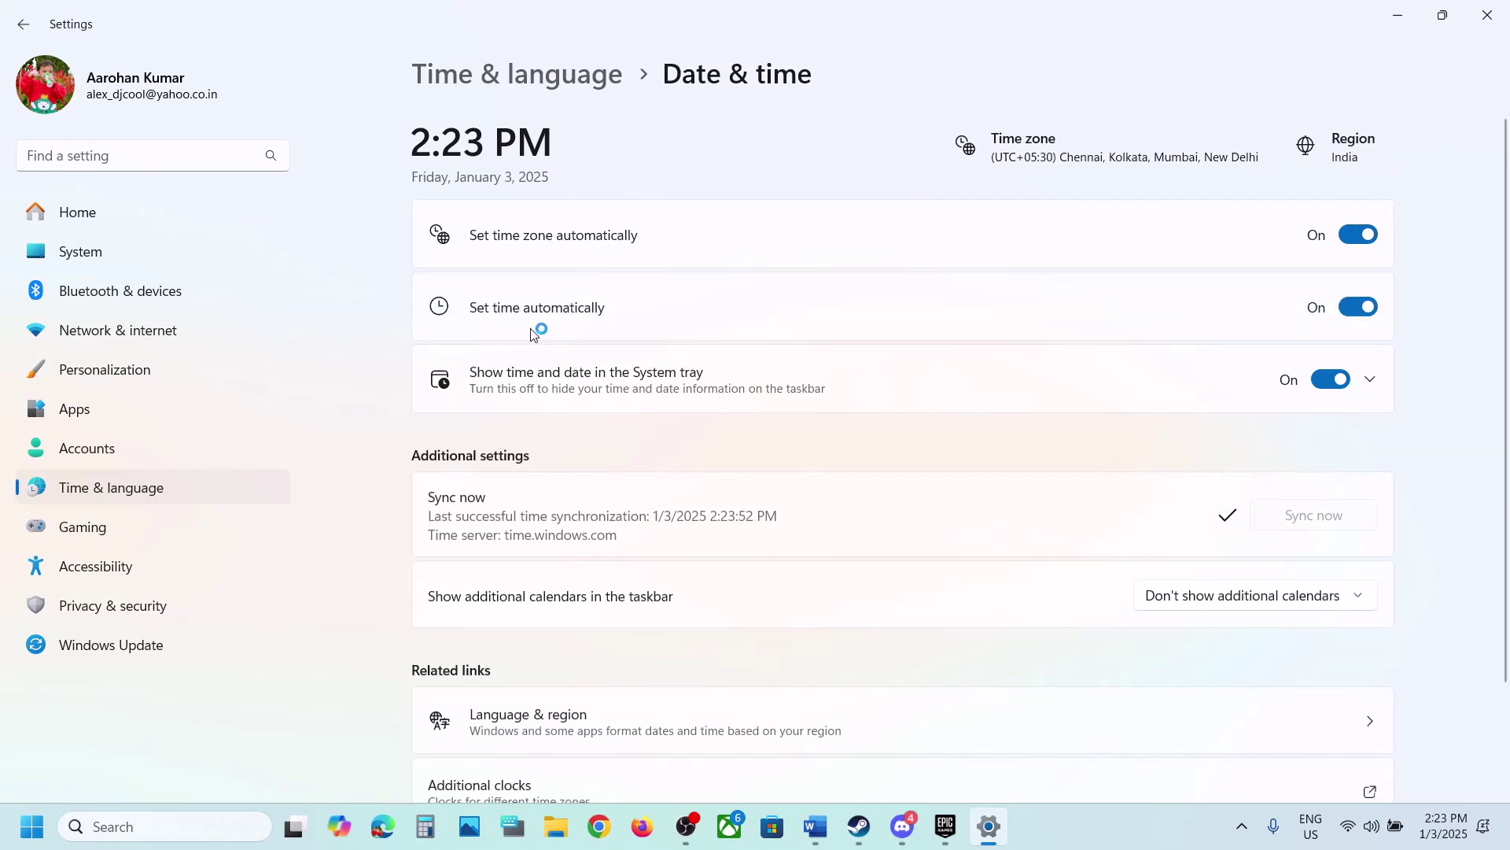
pyautogui.click(1409, 25)
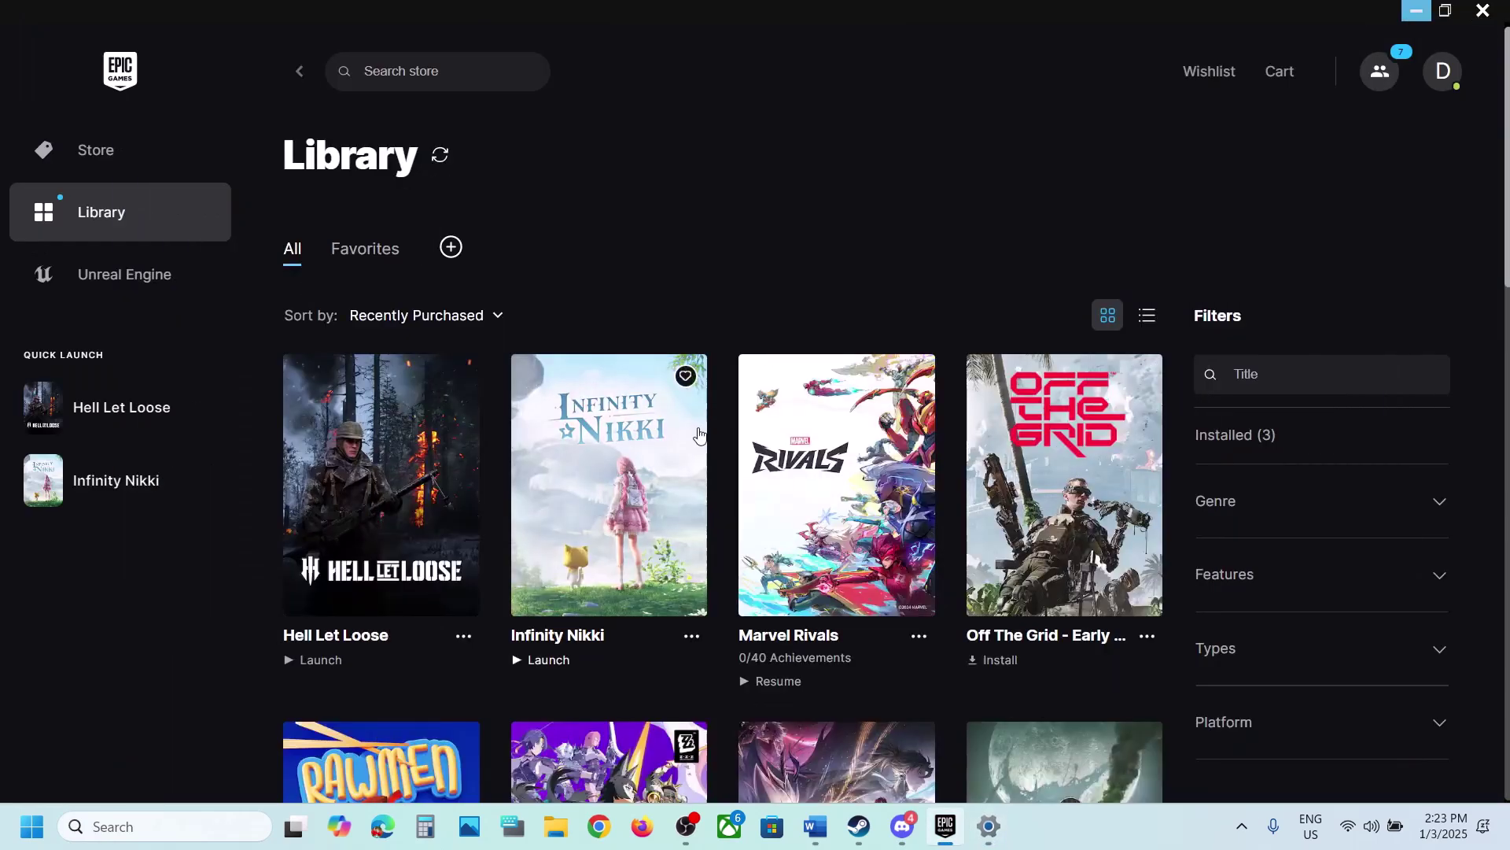
# Step: Return to the Word document and highlight the Step 6 text "Add all the exe file to antivirus program"
pyautogui.click(826, 824)
pyautogui.scroll(-5, 695, 580)
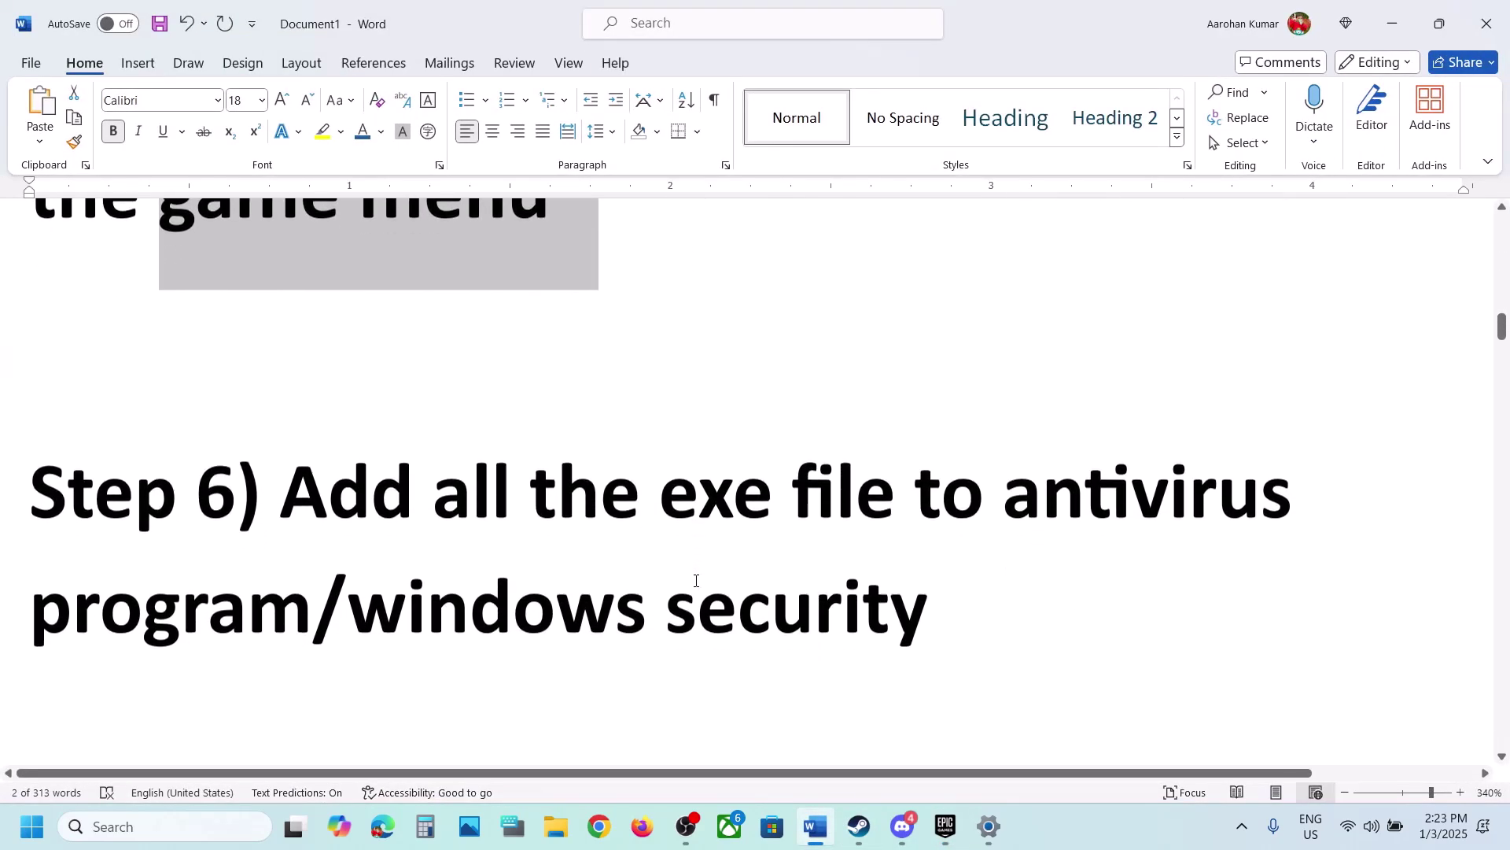
pyautogui.moveTo(292, 480); pyautogui.dragTo(318, 608)
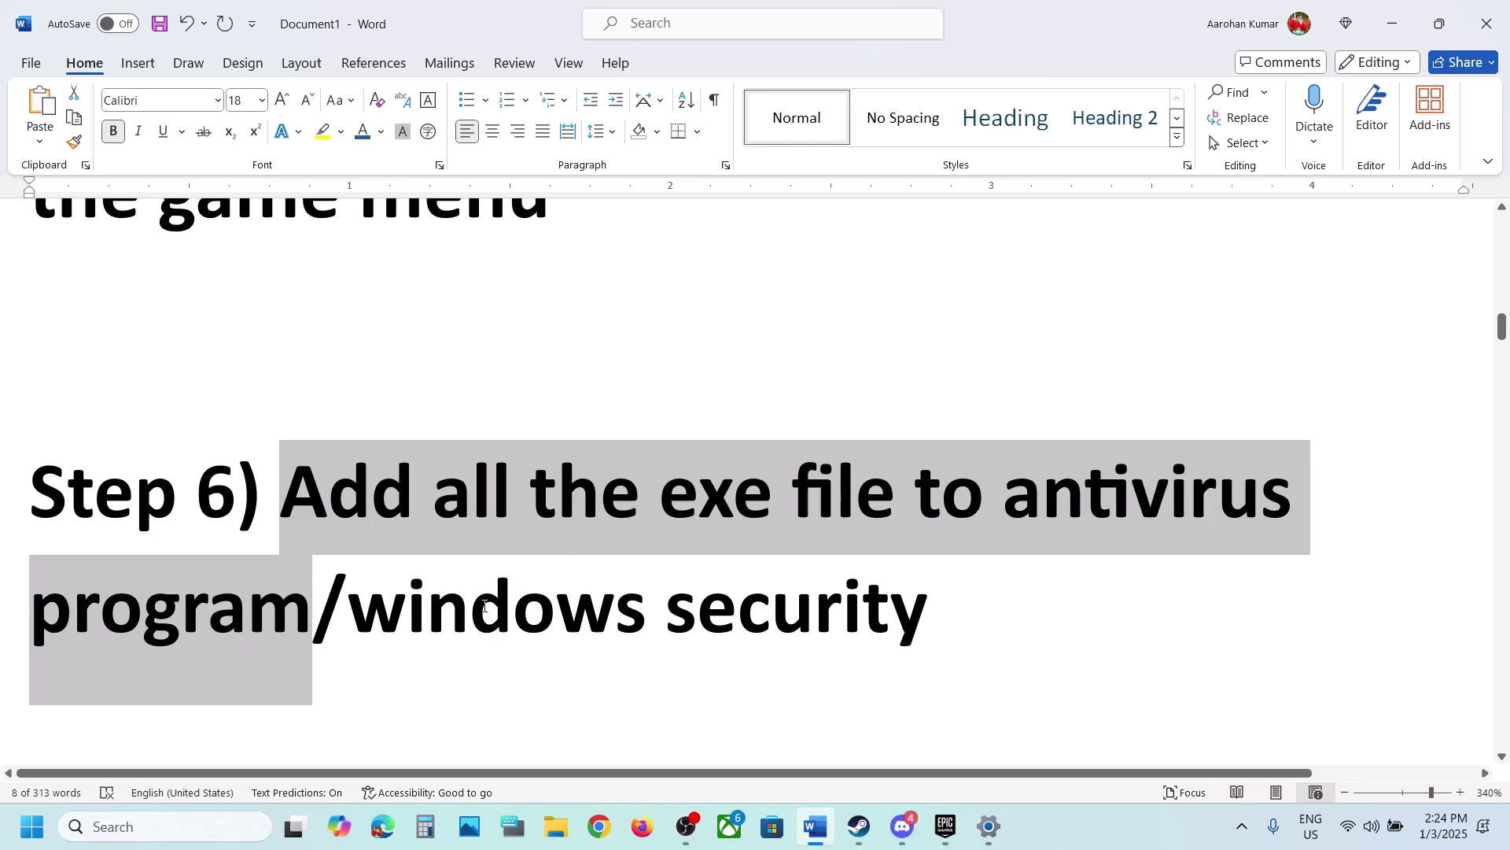
# Step: Switch to Windows Settings and open Windows Security's list of apps allowed through Controlled folder access under ransomware protection
pyautogui.hotkey('alt', 'Tab')
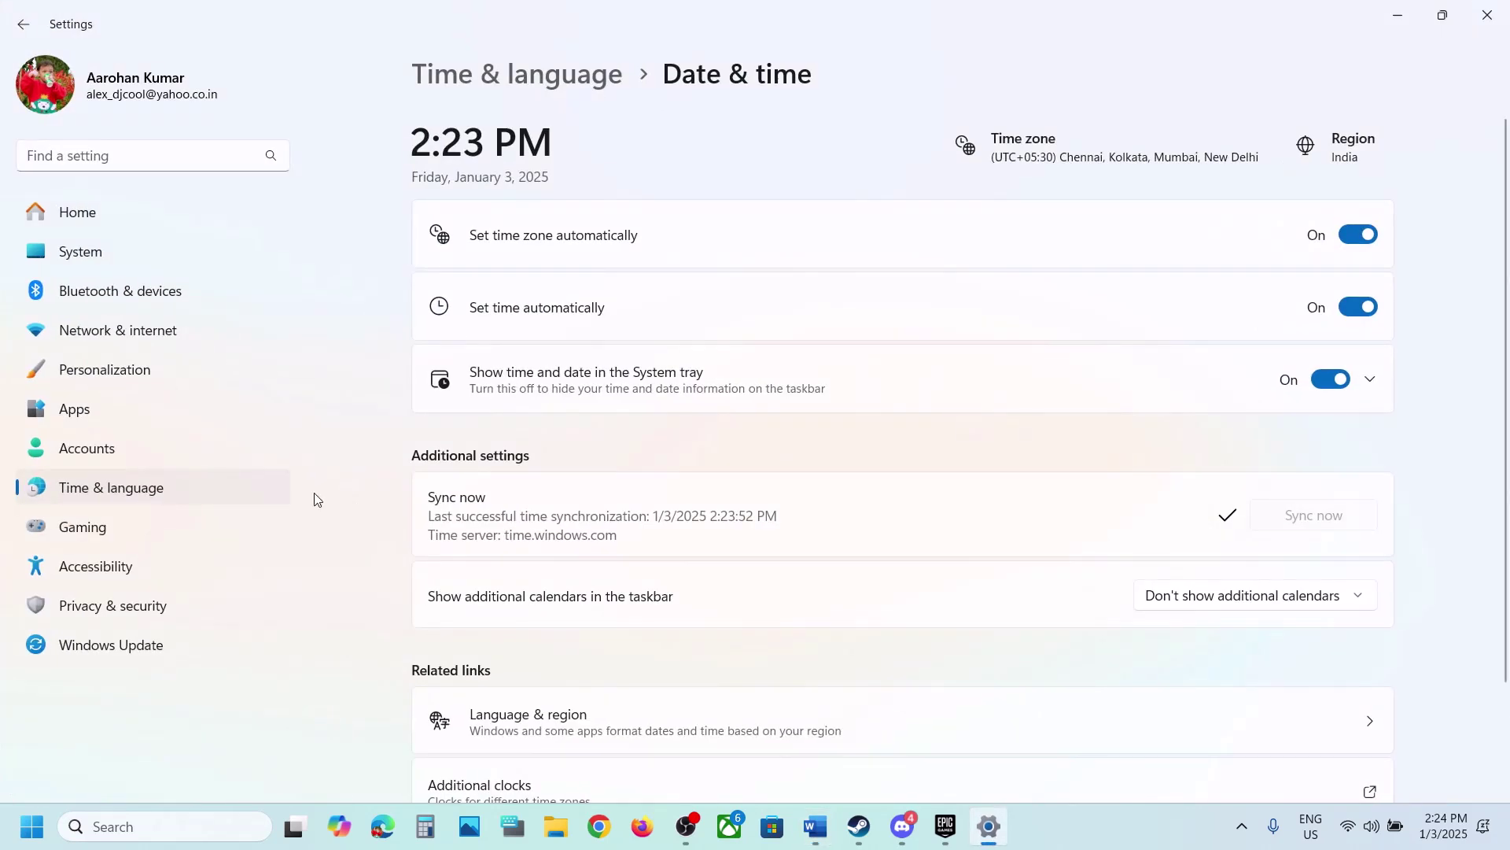
pyautogui.click(111, 605)
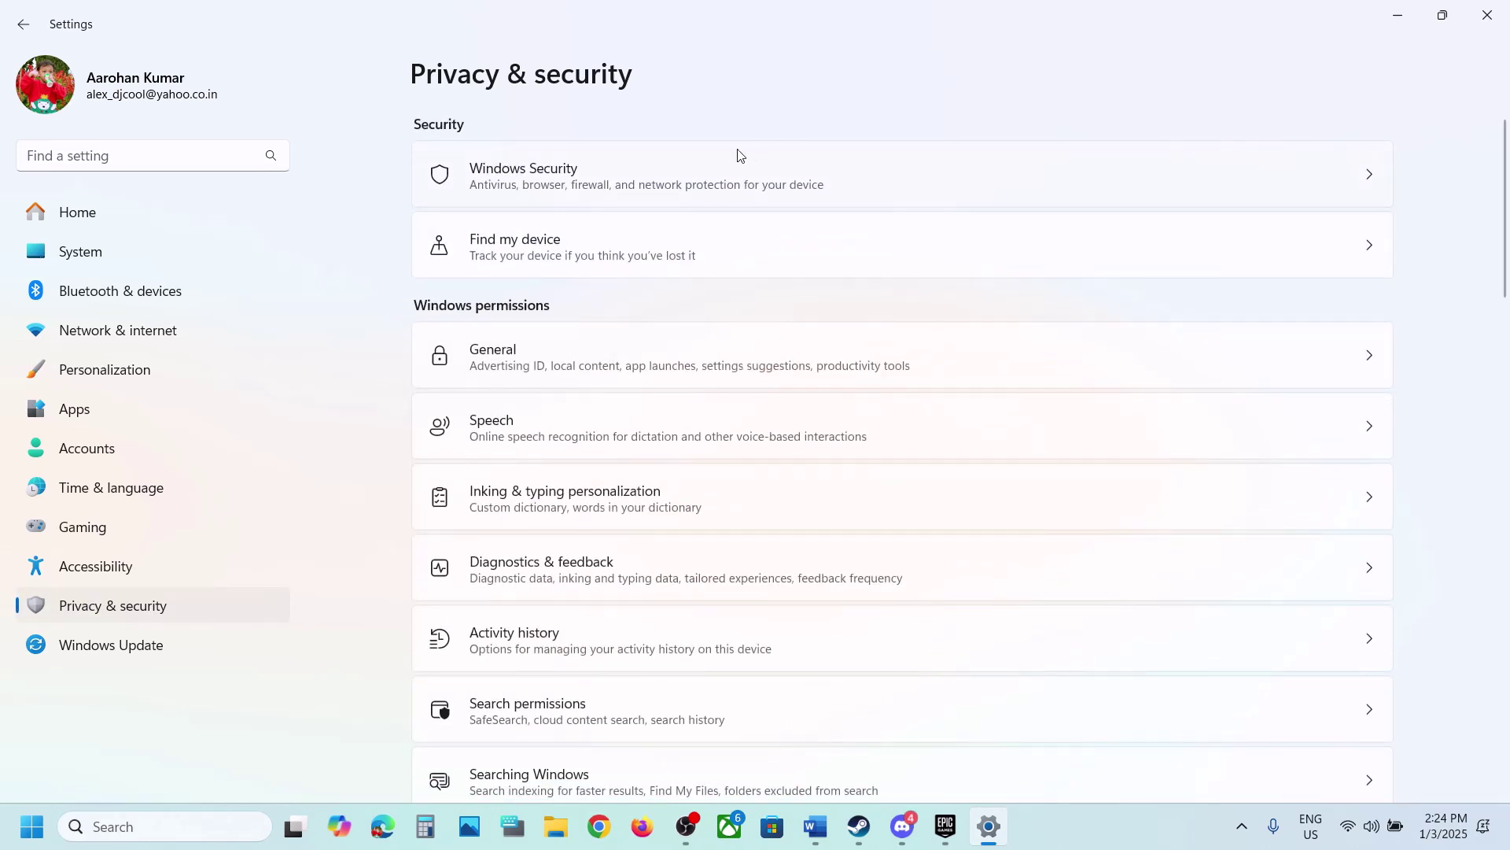
pyautogui.click(666, 180)
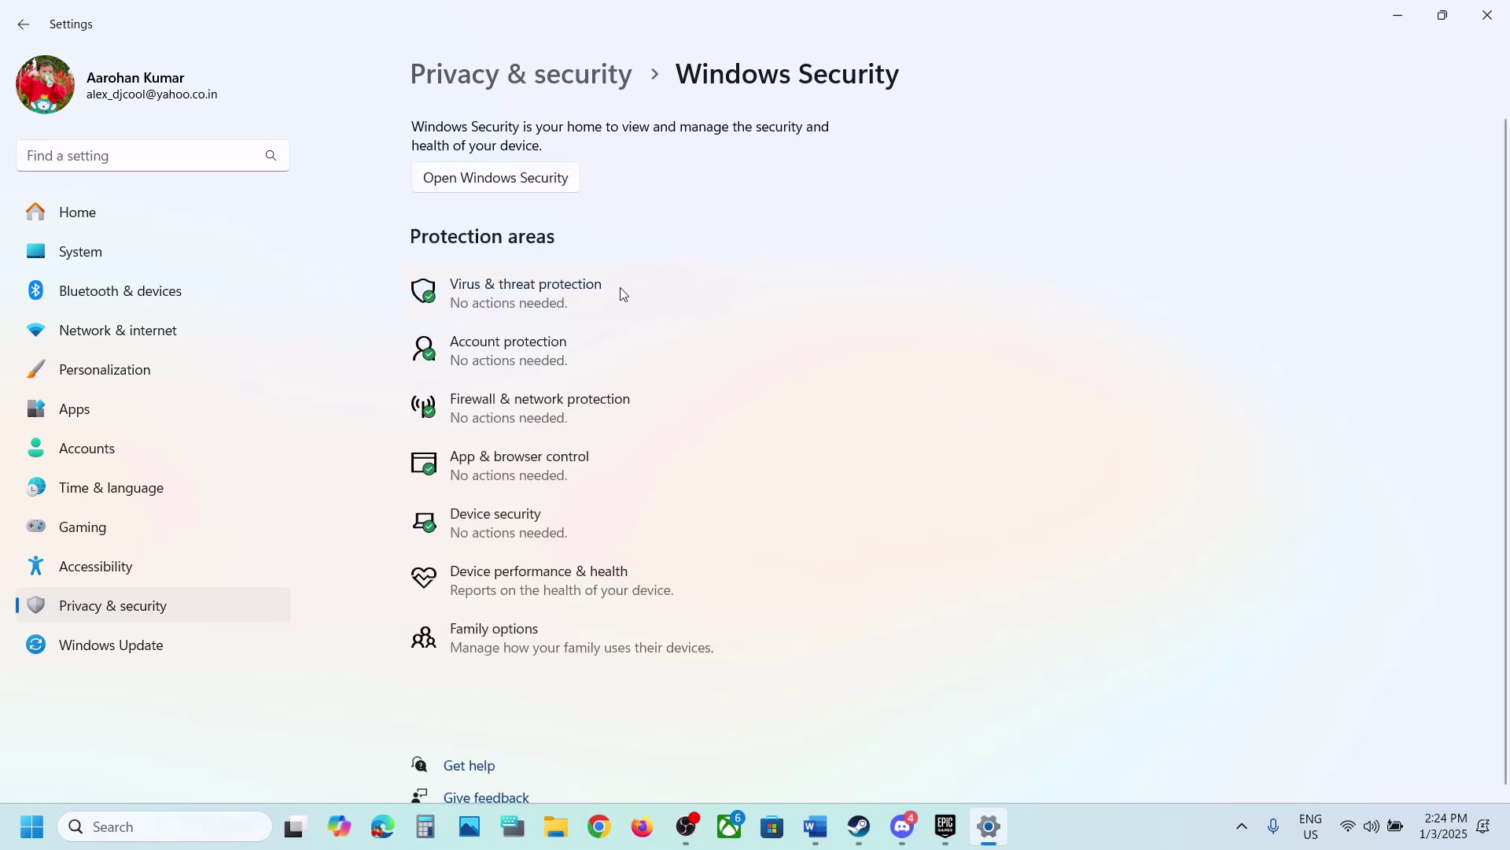
pyautogui.click(544, 313)
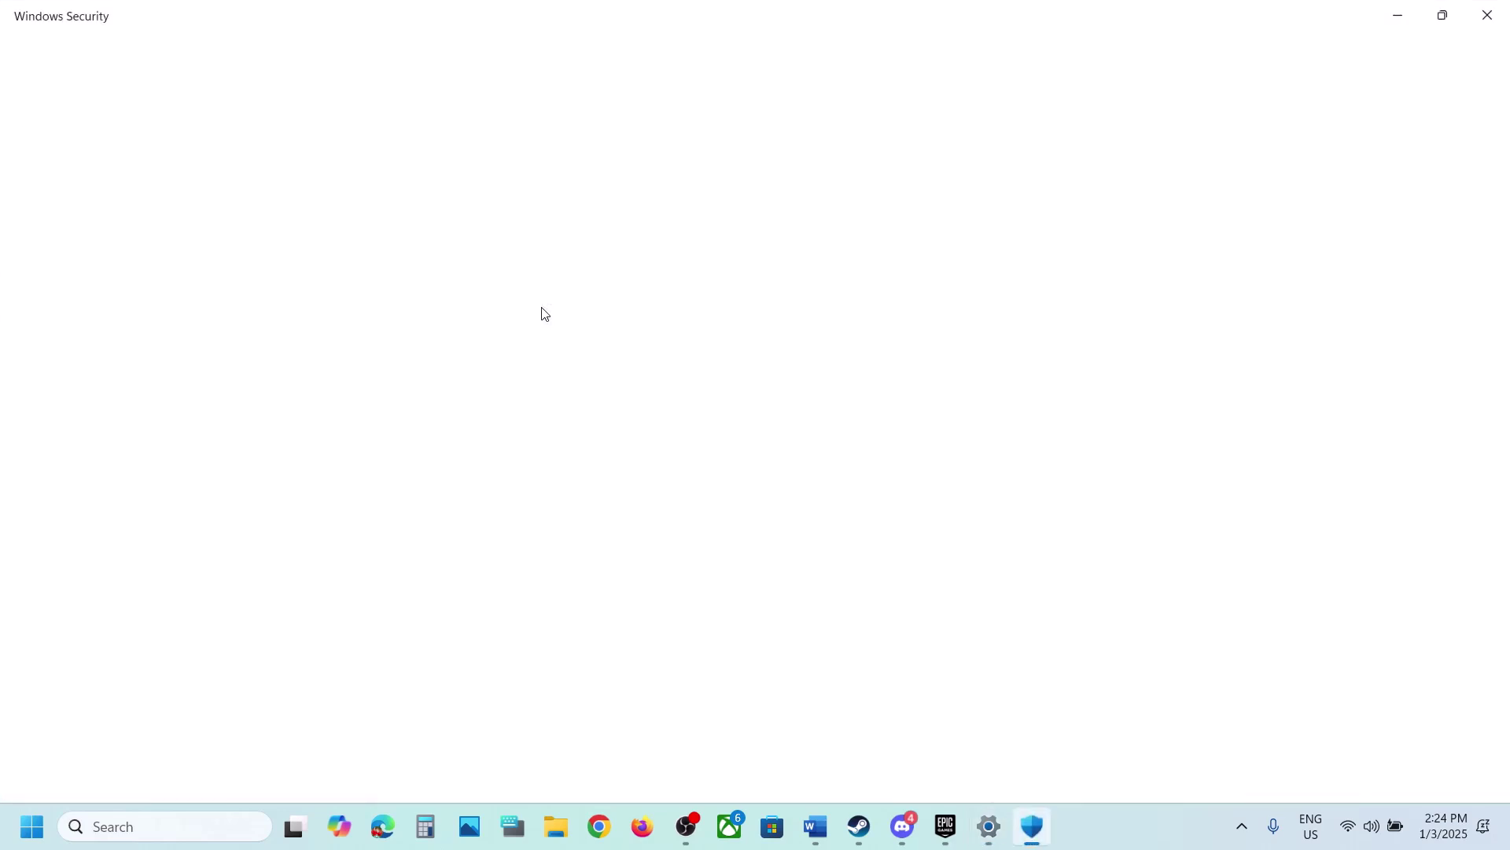
pyautogui.scroll(-2, 541, 313)
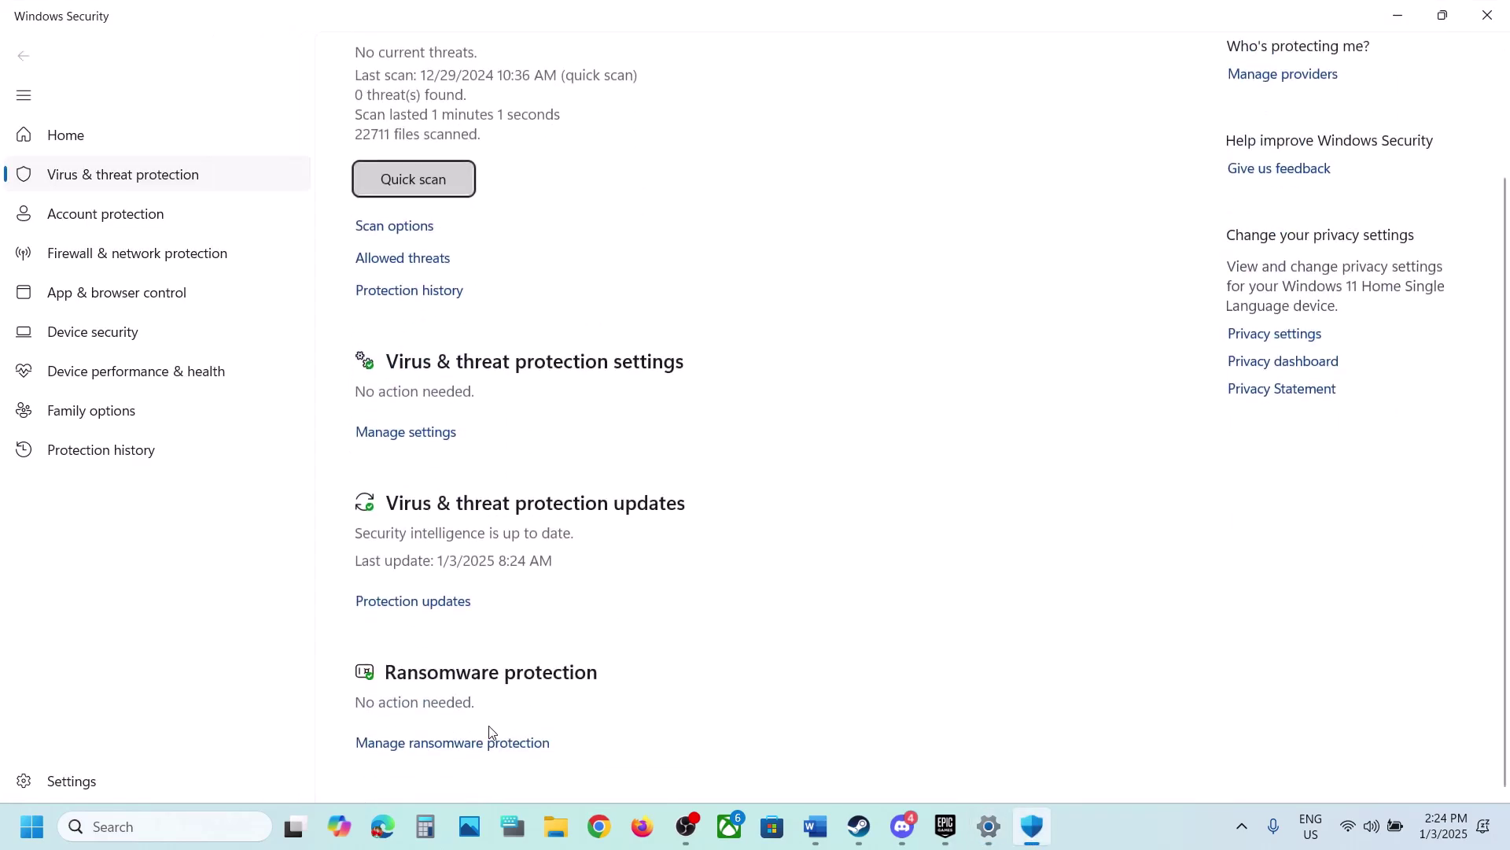
pyautogui.click(475, 744)
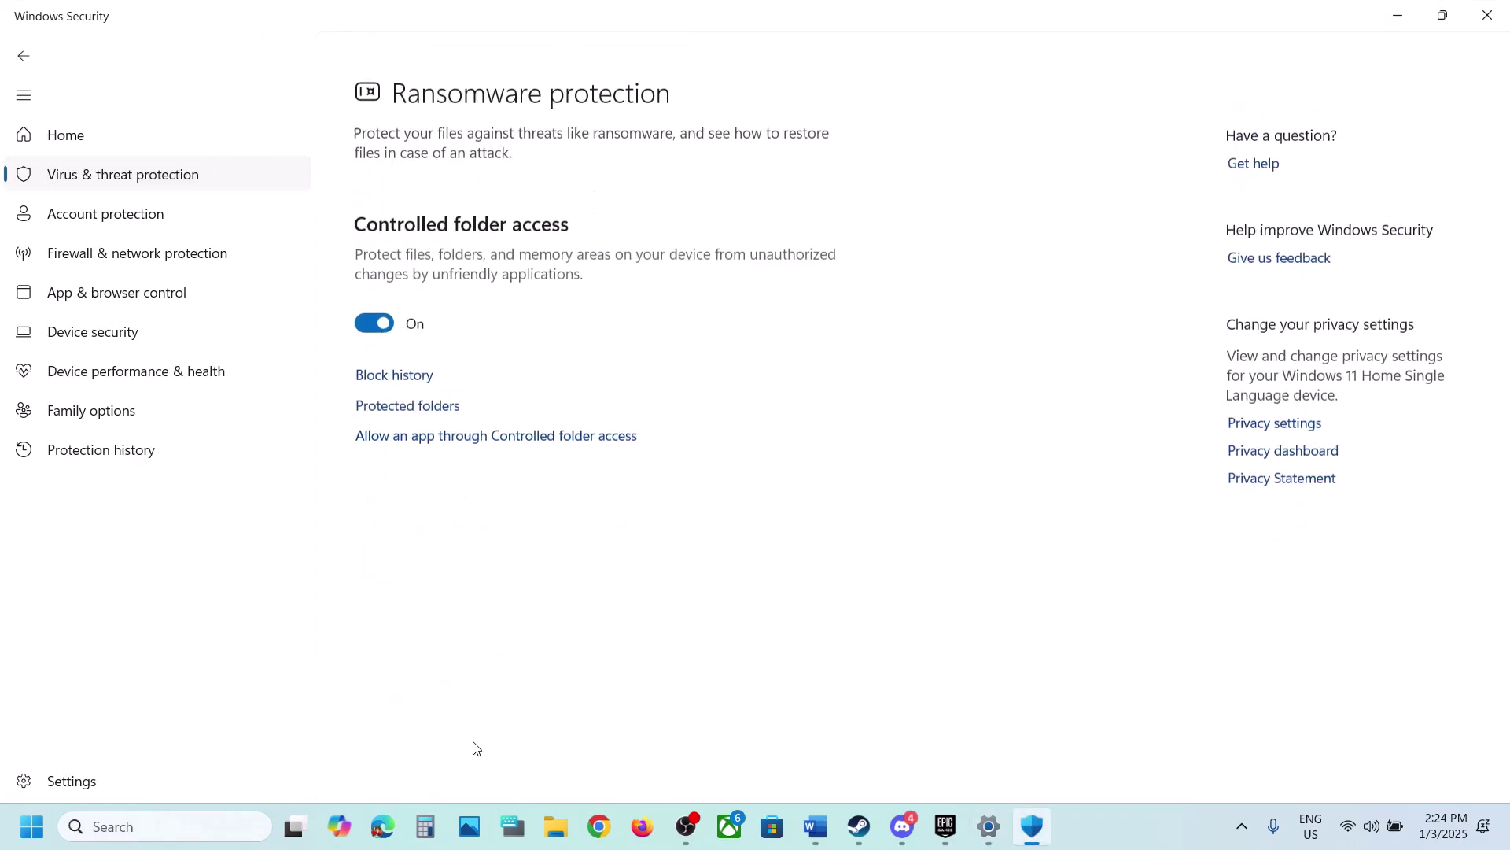
pyautogui.click(503, 425)
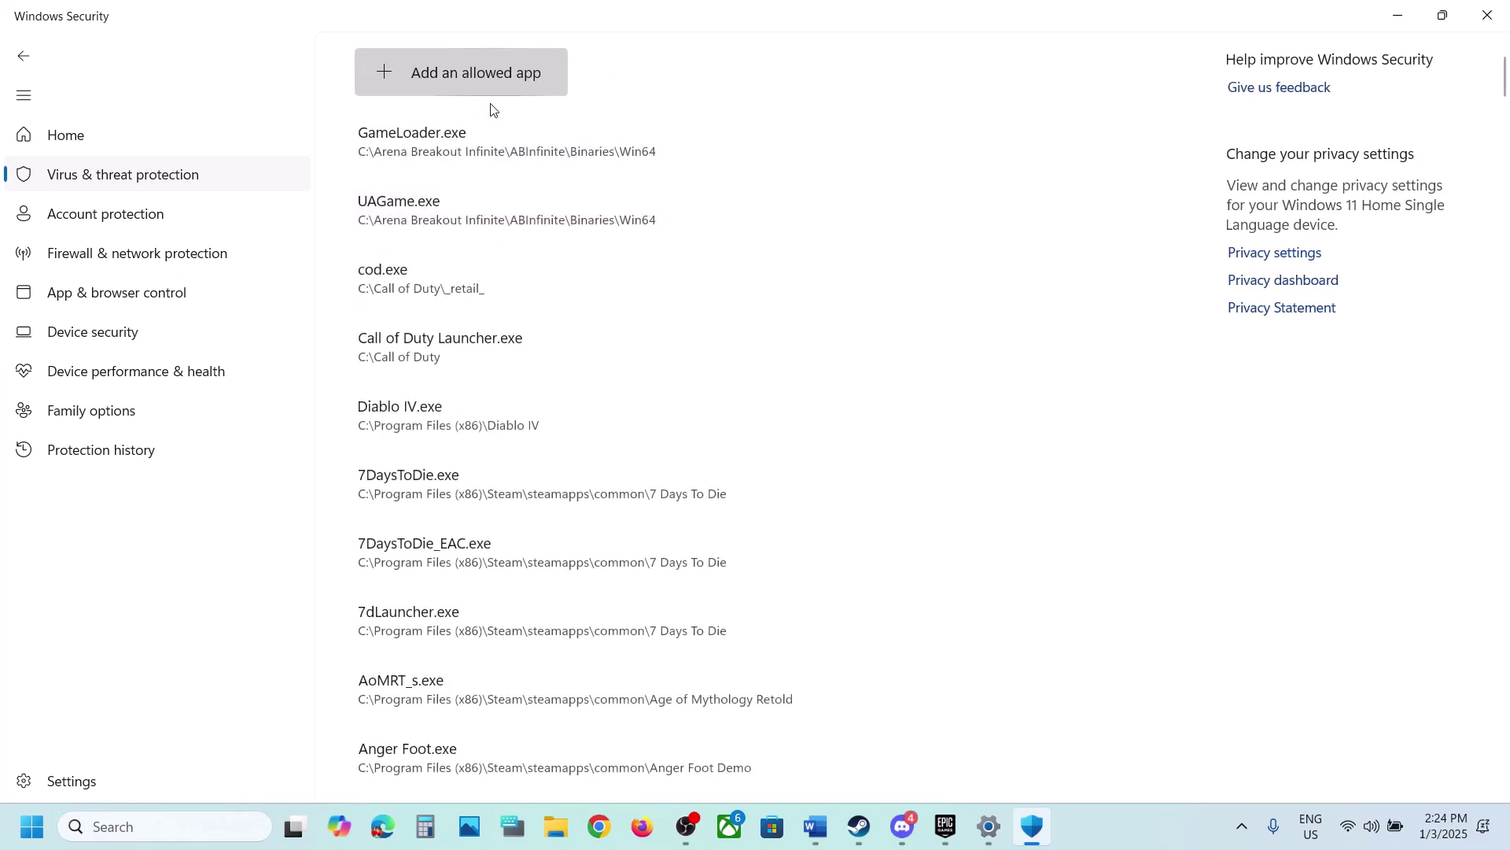
# Step: Add HLLEpicGamesStore from the HellLetLooseG0WU4 folder to the apps allowed through Controlled folder access
pyautogui.click(489, 82)
pyautogui.click(474, 151)
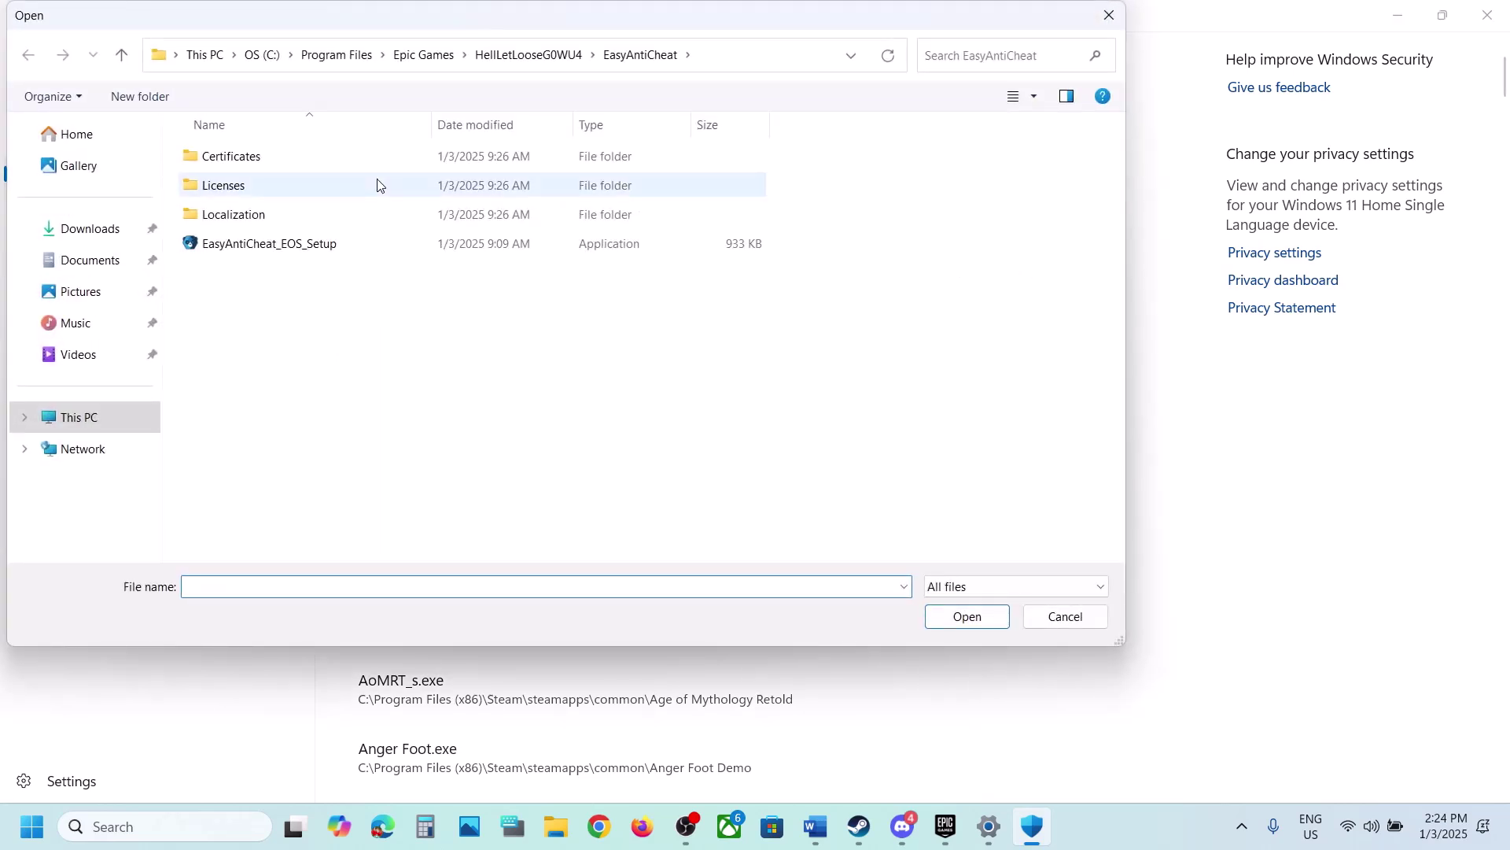
pyautogui.click(120, 55)
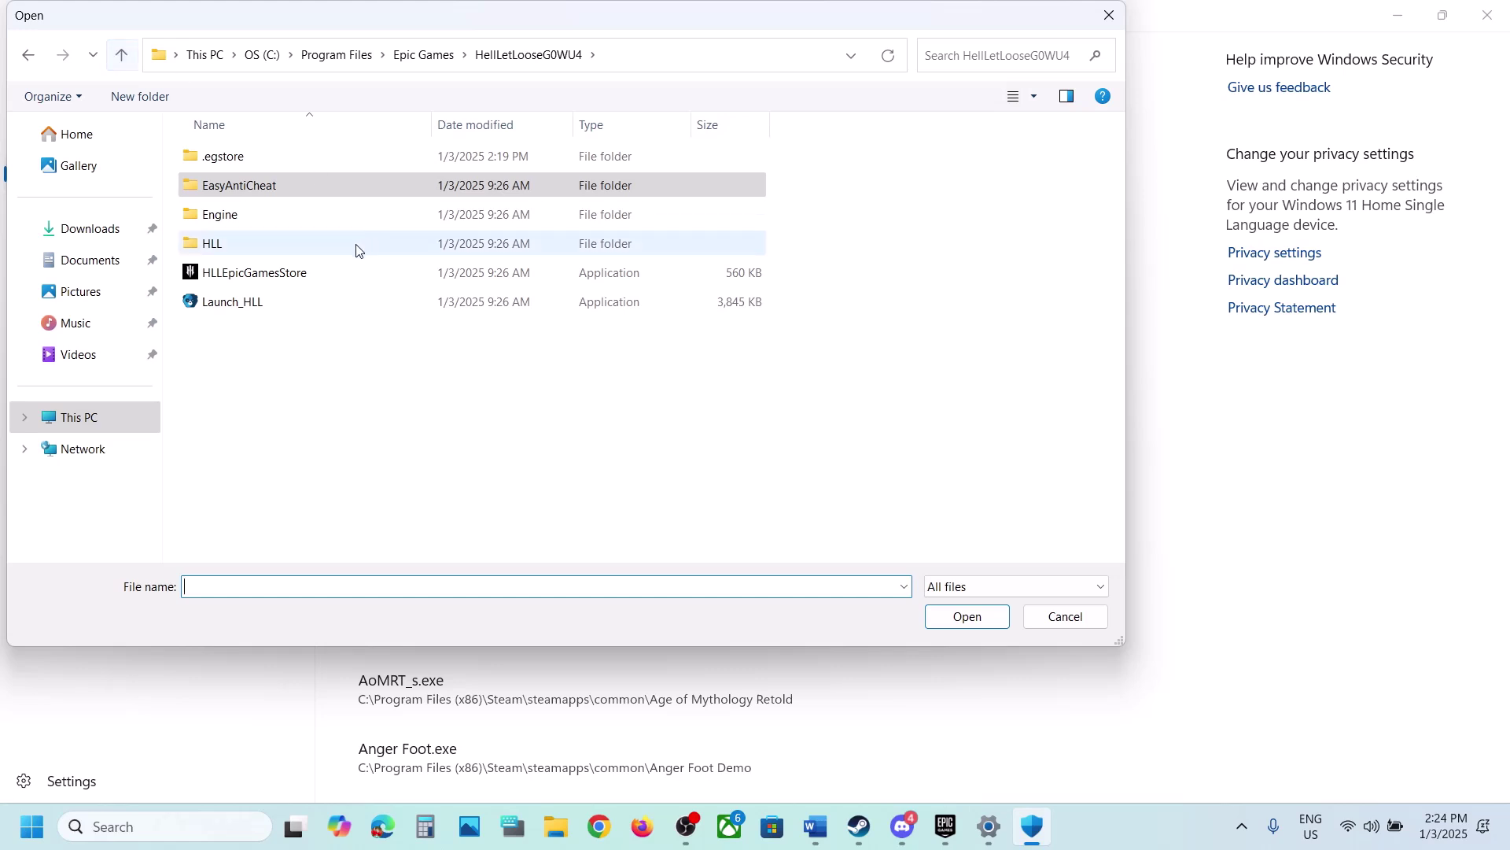
pyautogui.click(268, 276)
pyautogui.click(965, 619)
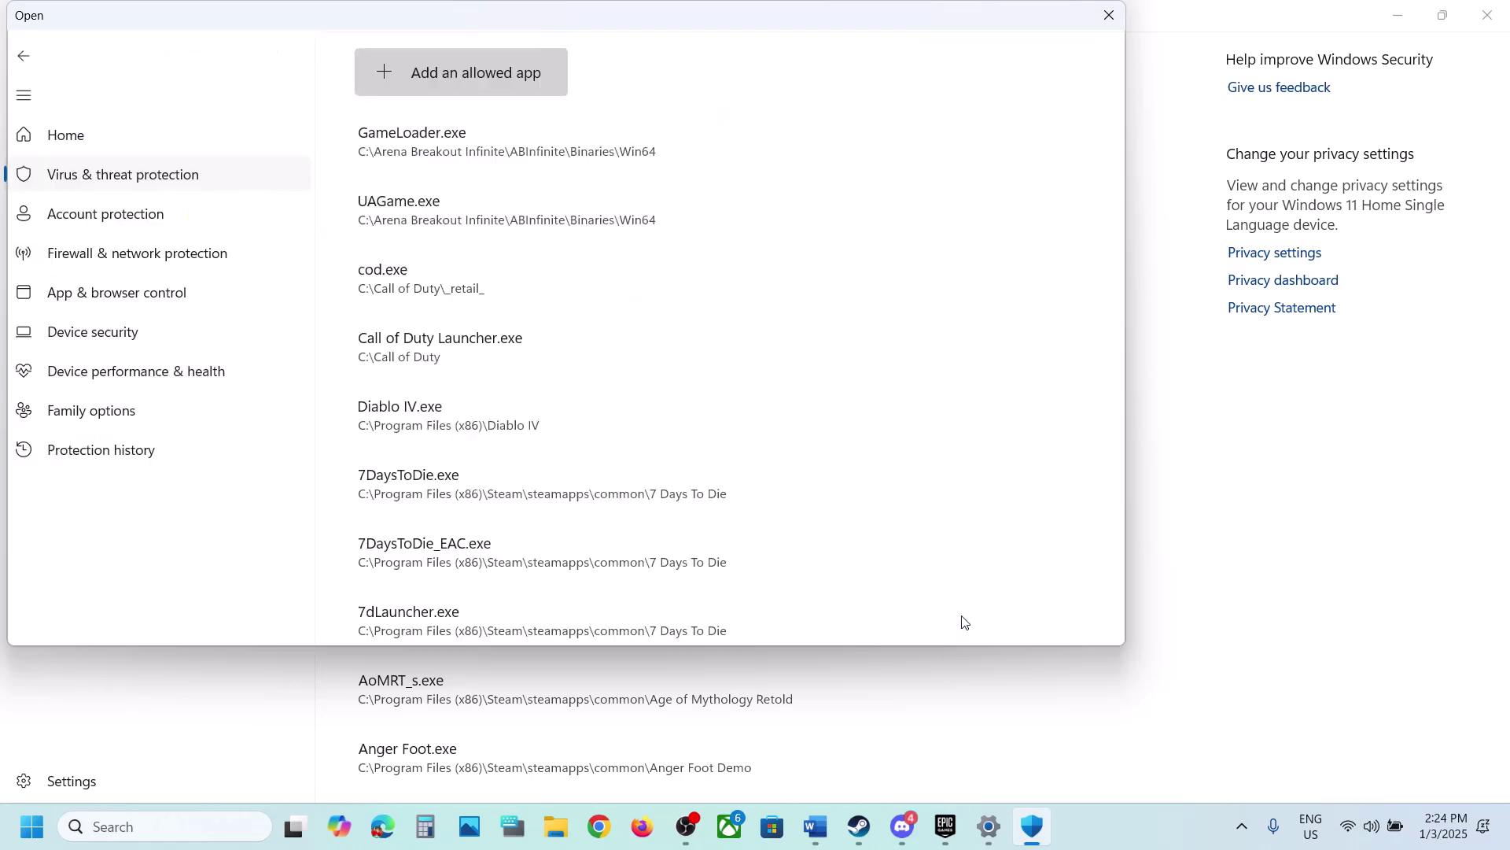
# Step: Add Launch_HLL from the HellLetLooseG0WU4 folder as another allowed app
pyautogui.click(508, 87)
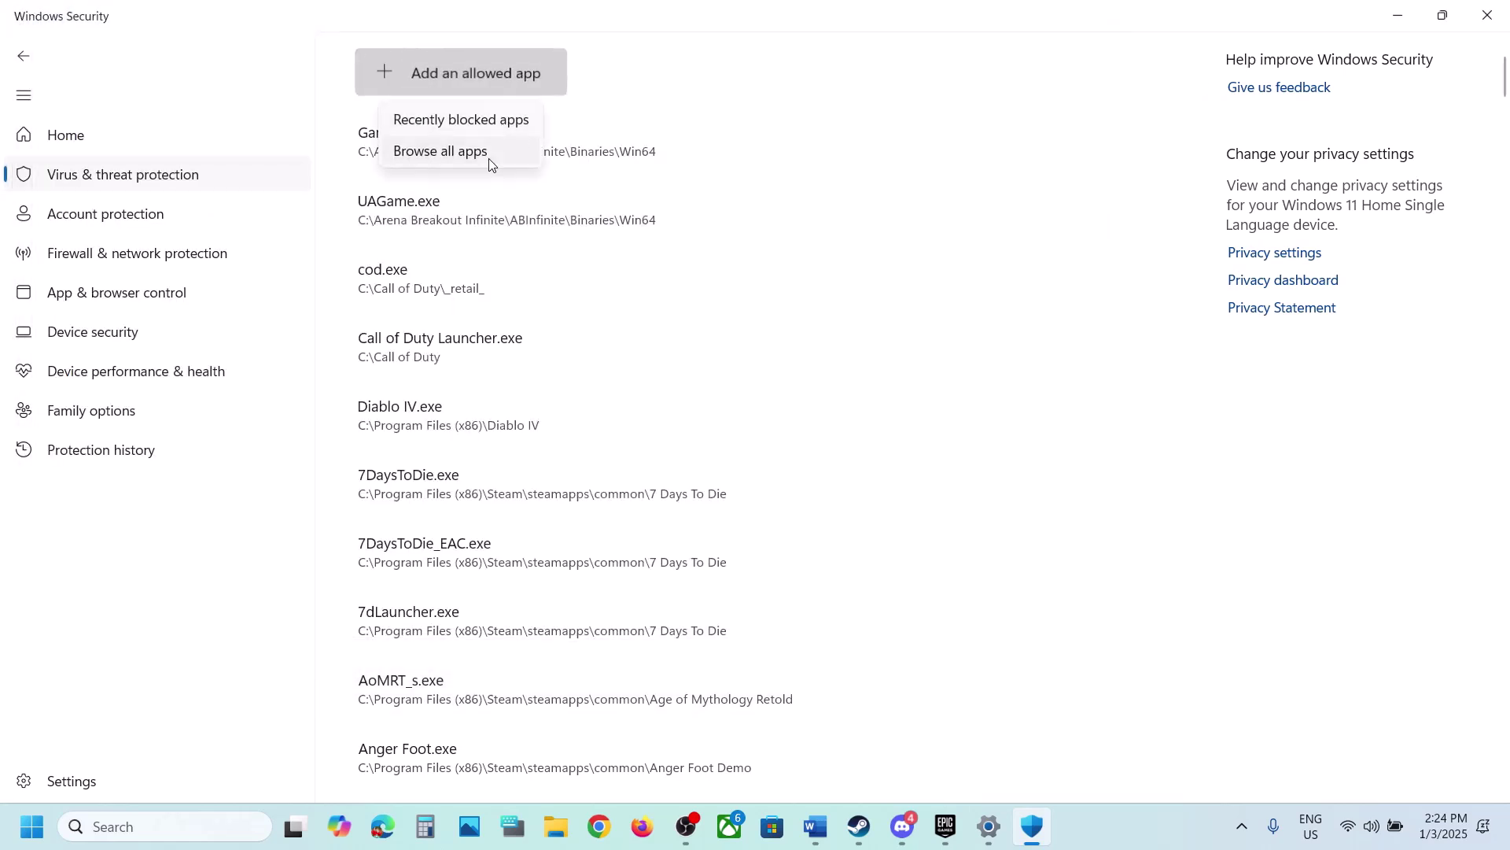
pyautogui.click(401, 151)
pyautogui.click(279, 299)
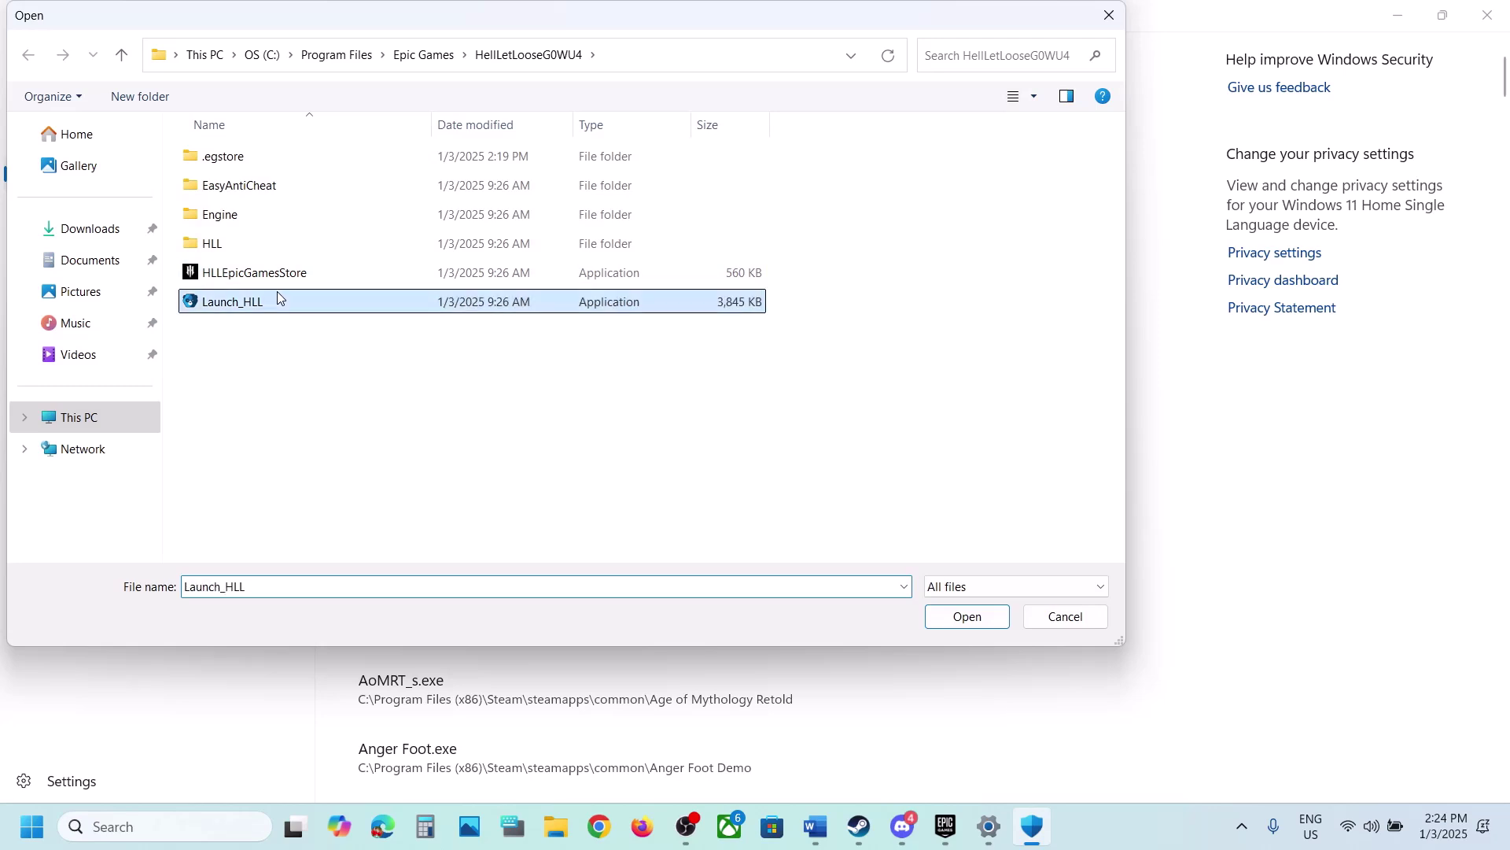
pyautogui.click(967, 618)
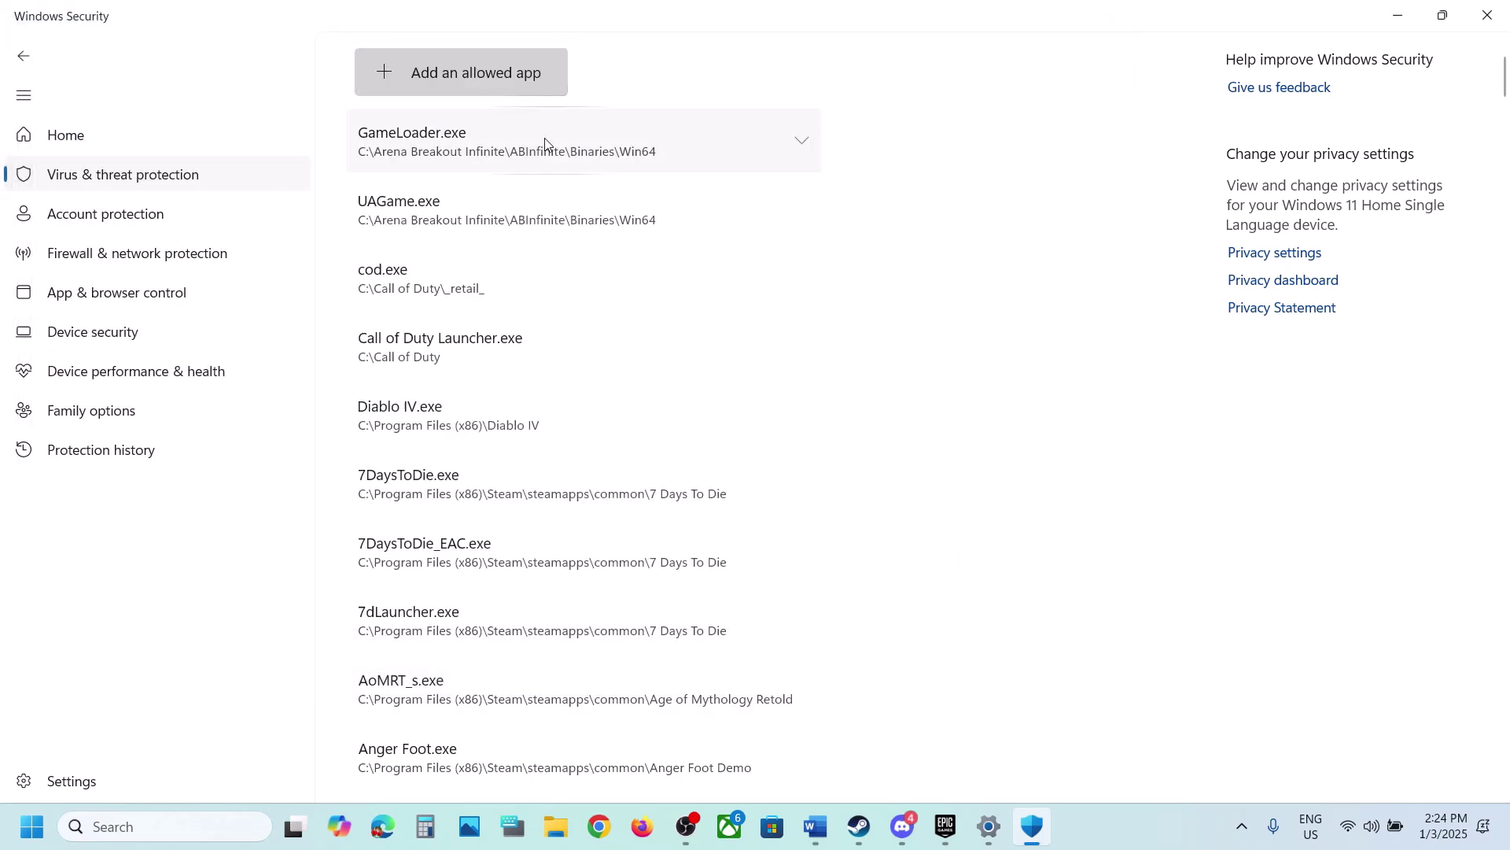
# Step: Add HLLEpicGamesStore-Win64-Shipping from the game's HLL\Binaries\Win64 folder to the allowed apps
pyautogui.click(493, 87)
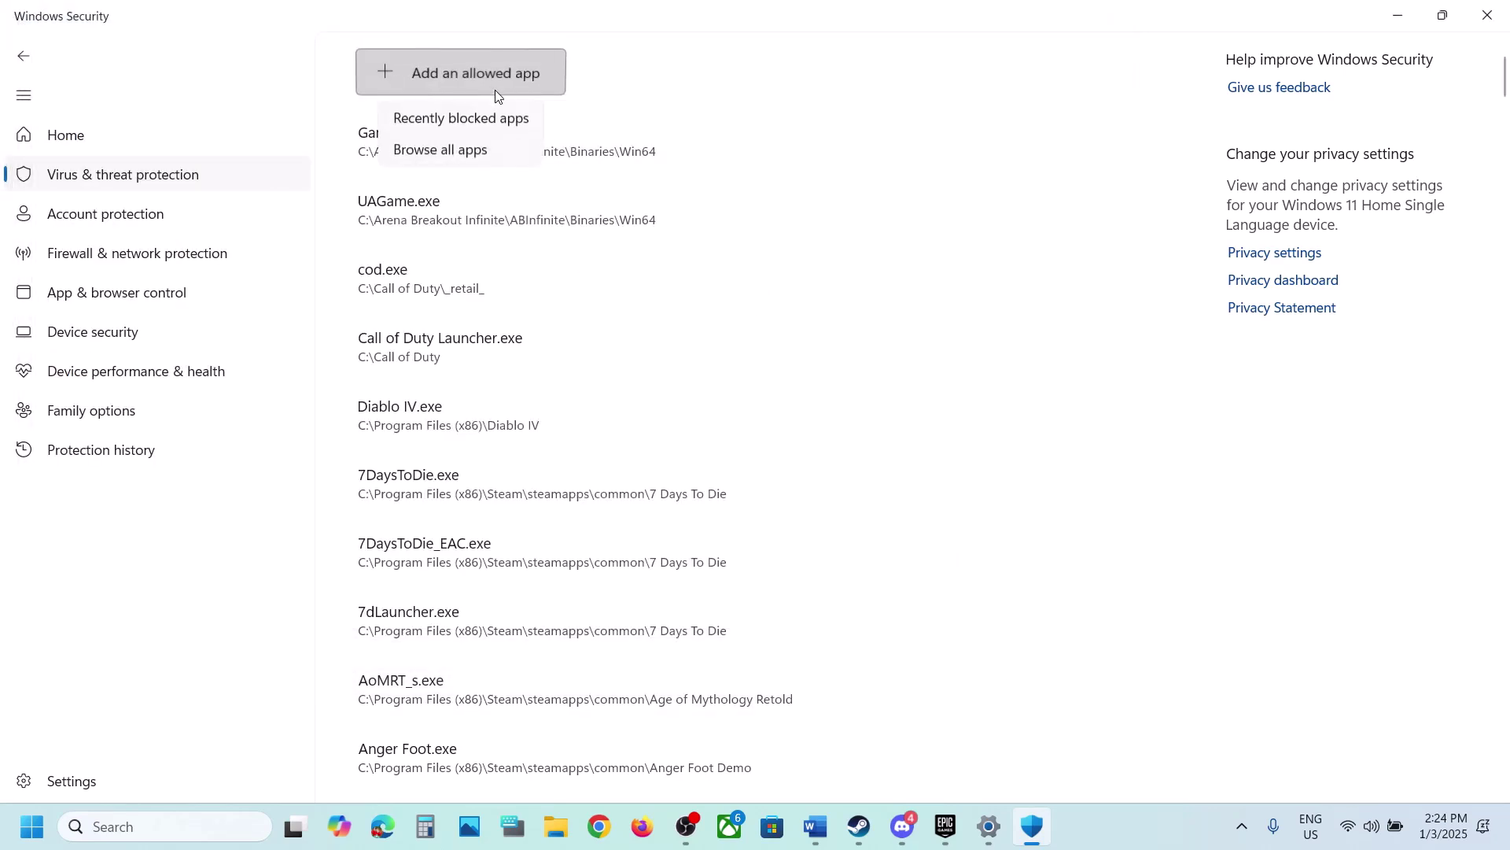
pyautogui.click(476, 151)
pyautogui.doubleClick(204, 246)
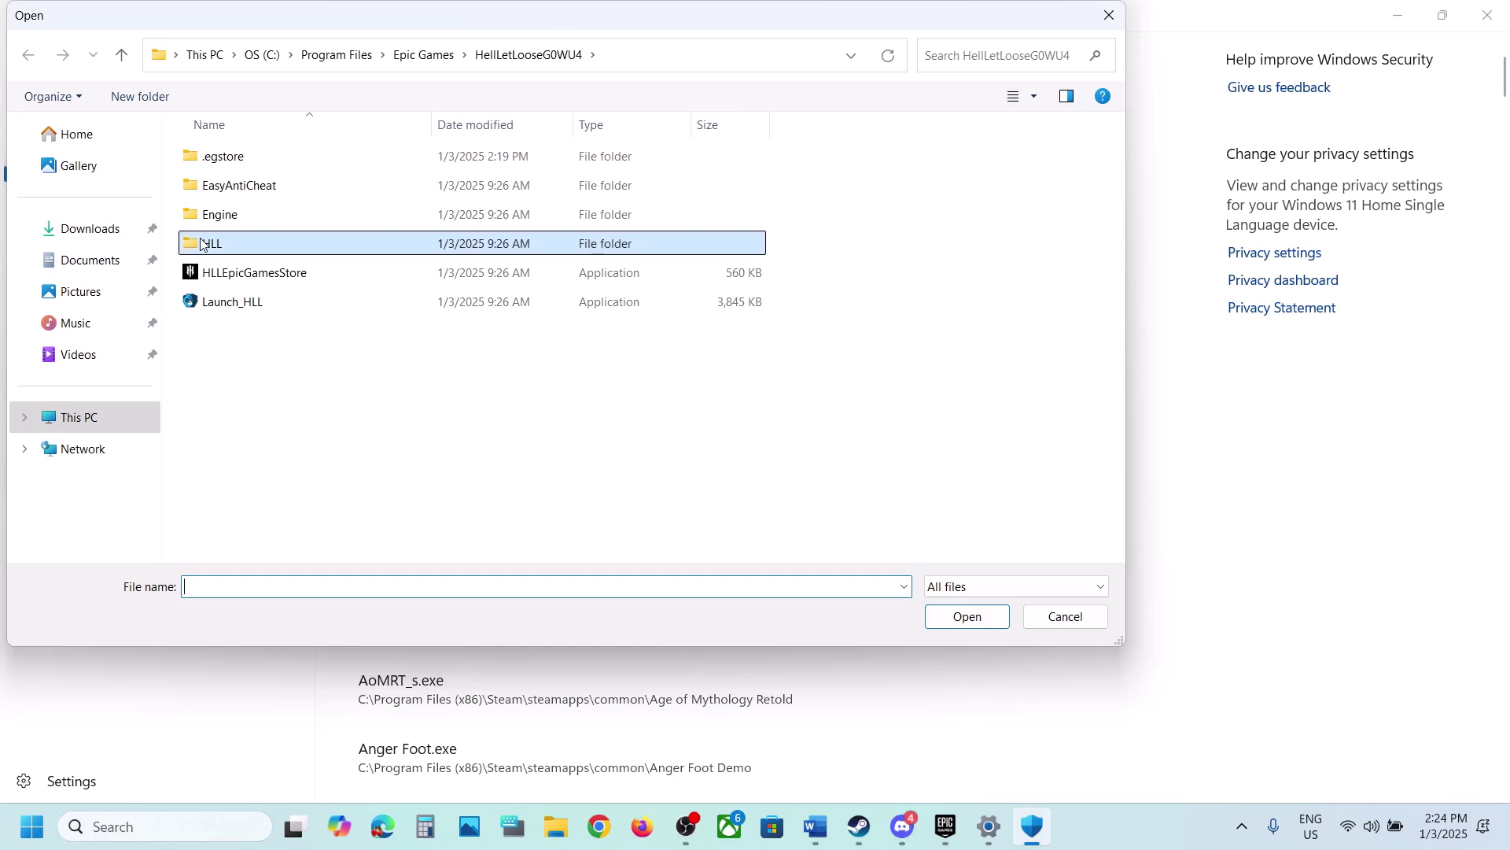
pyautogui.click(247, 155)
pyautogui.doubleClick(247, 156)
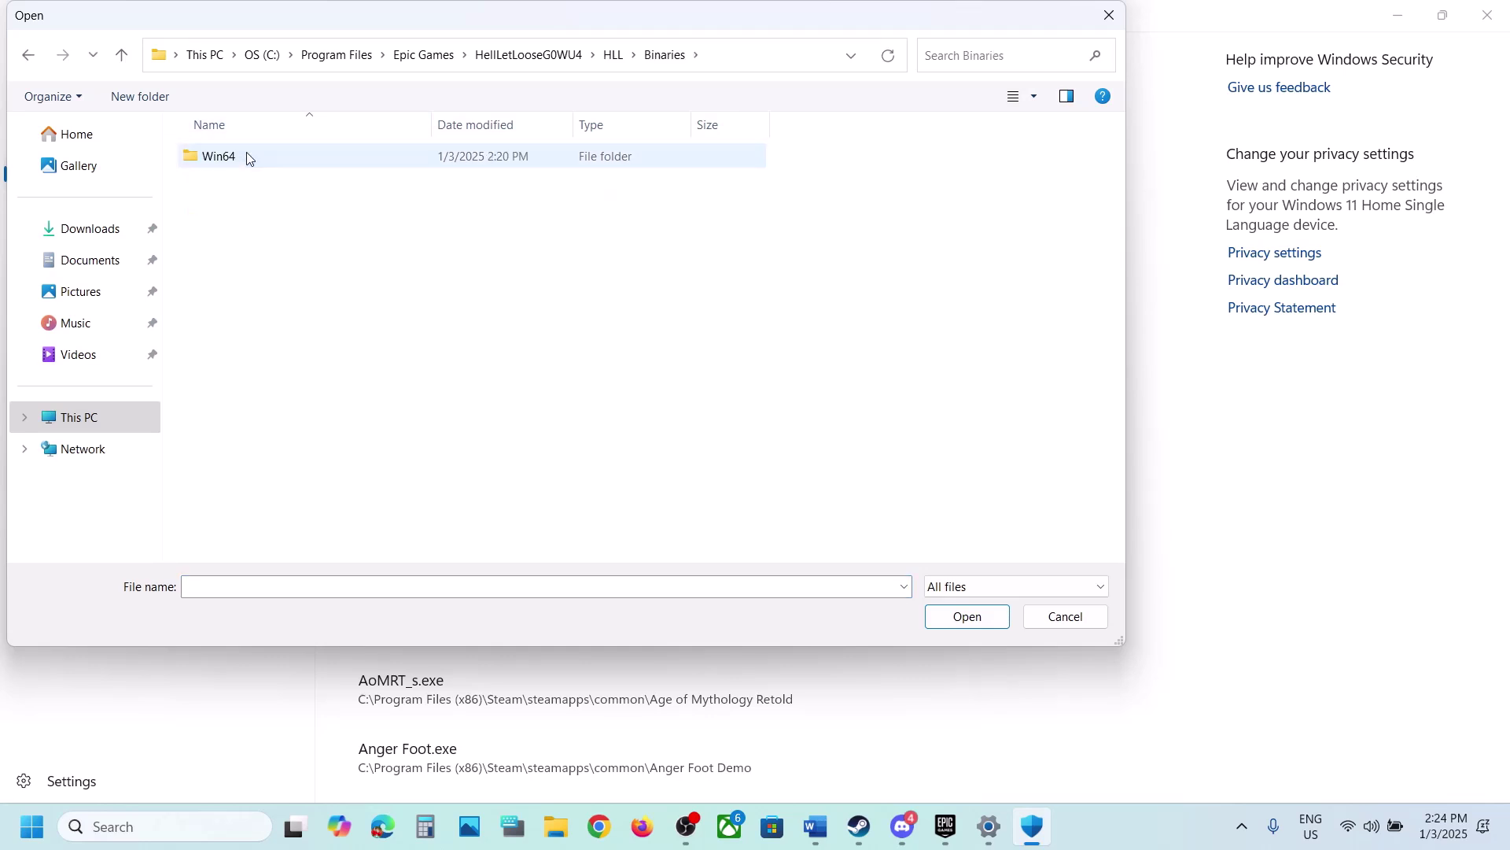
pyautogui.doubleClick(245, 155)
pyautogui.click(350, 161)
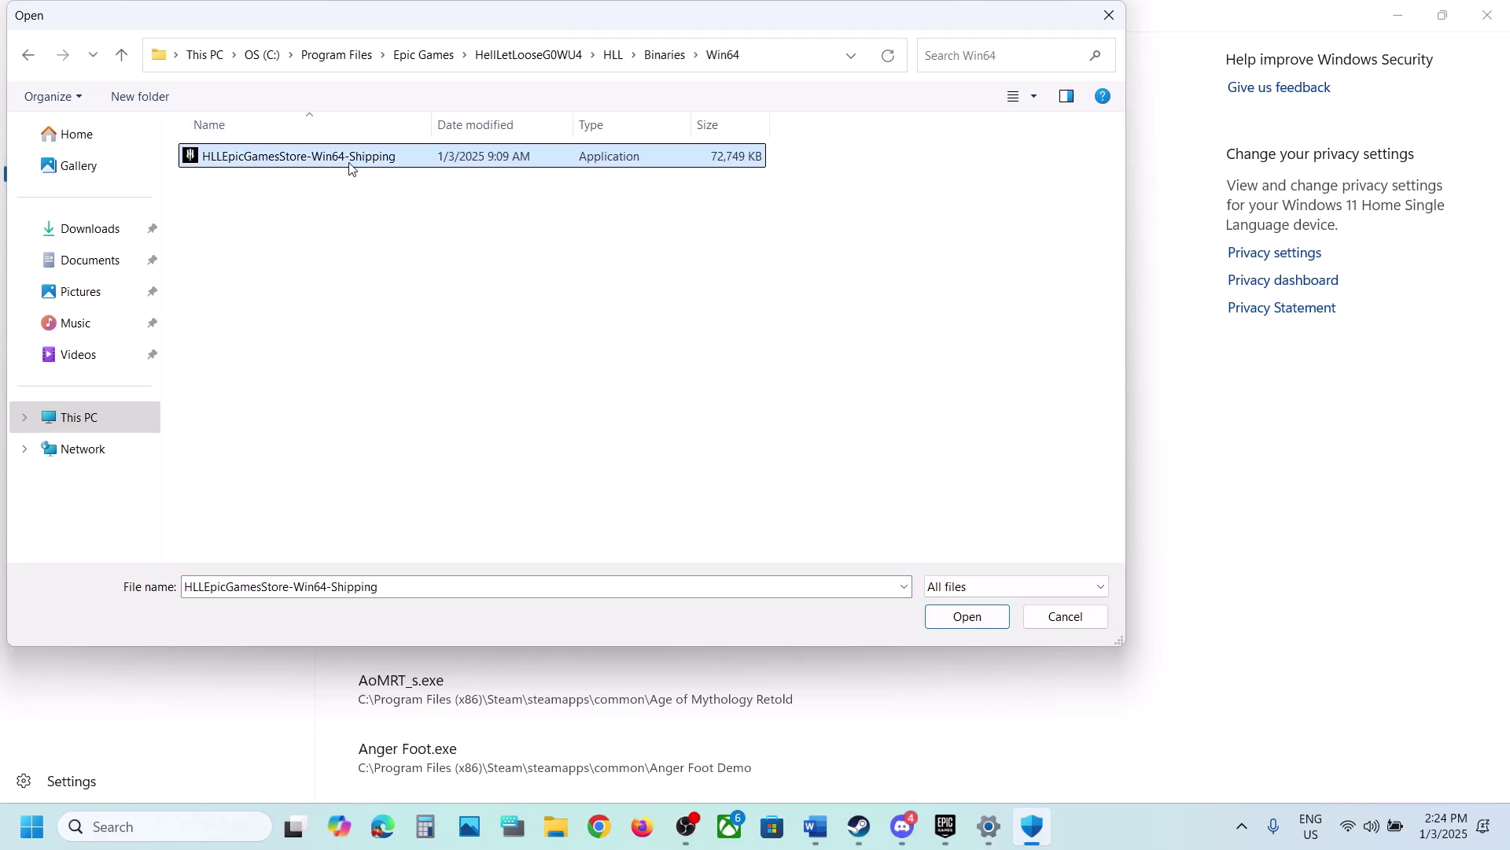
pyautogui.click(968, 616)
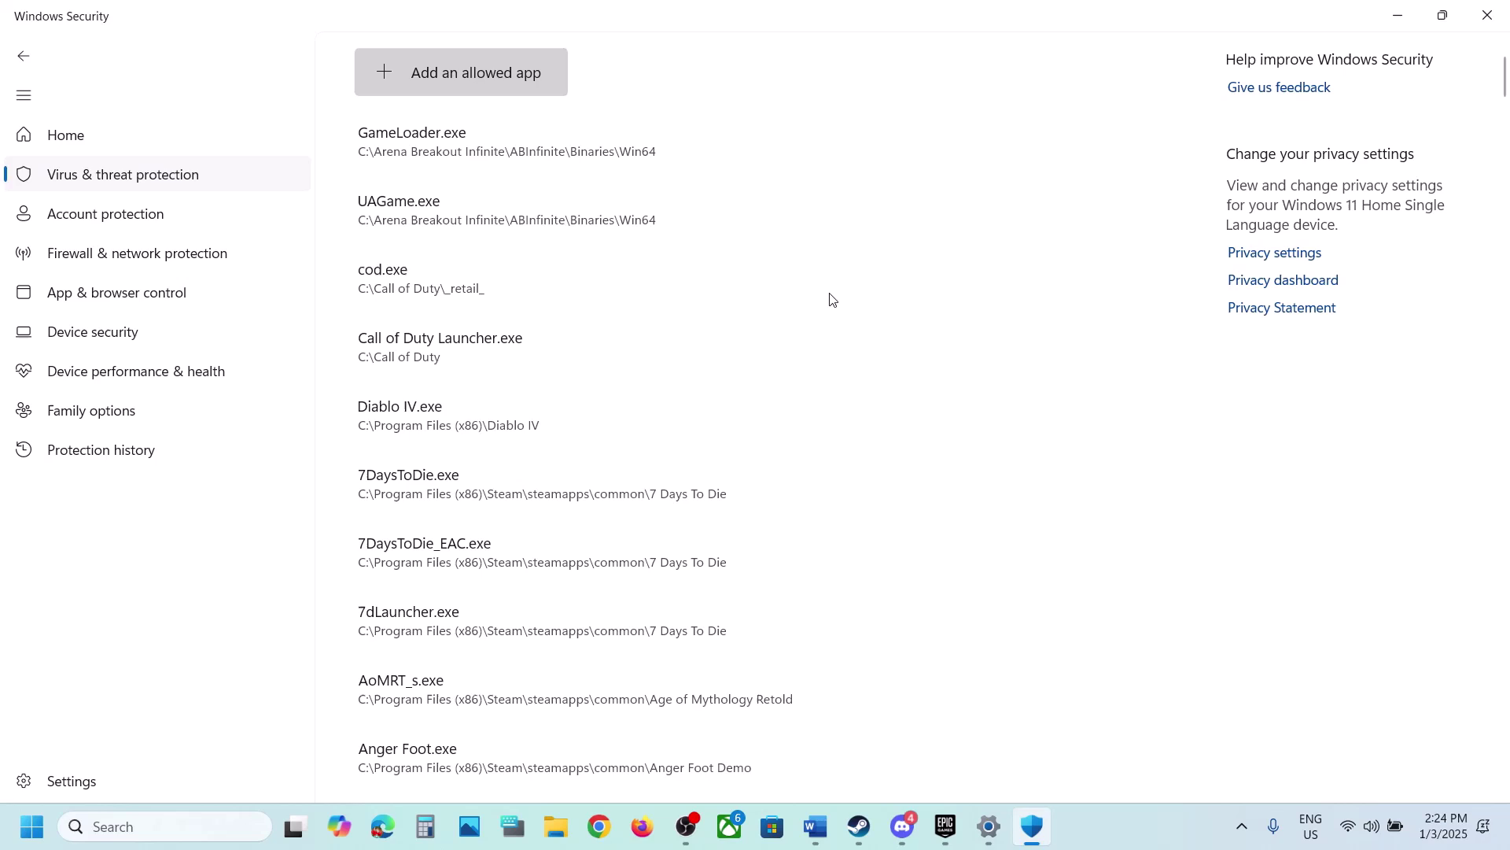
# Step: Add EasyAntiCheat_EOS_Setup from the game's EasyAntiCheat folder to the allowed apps
pyautogui.click(483, 72)
pyautogui.click(487, 141)
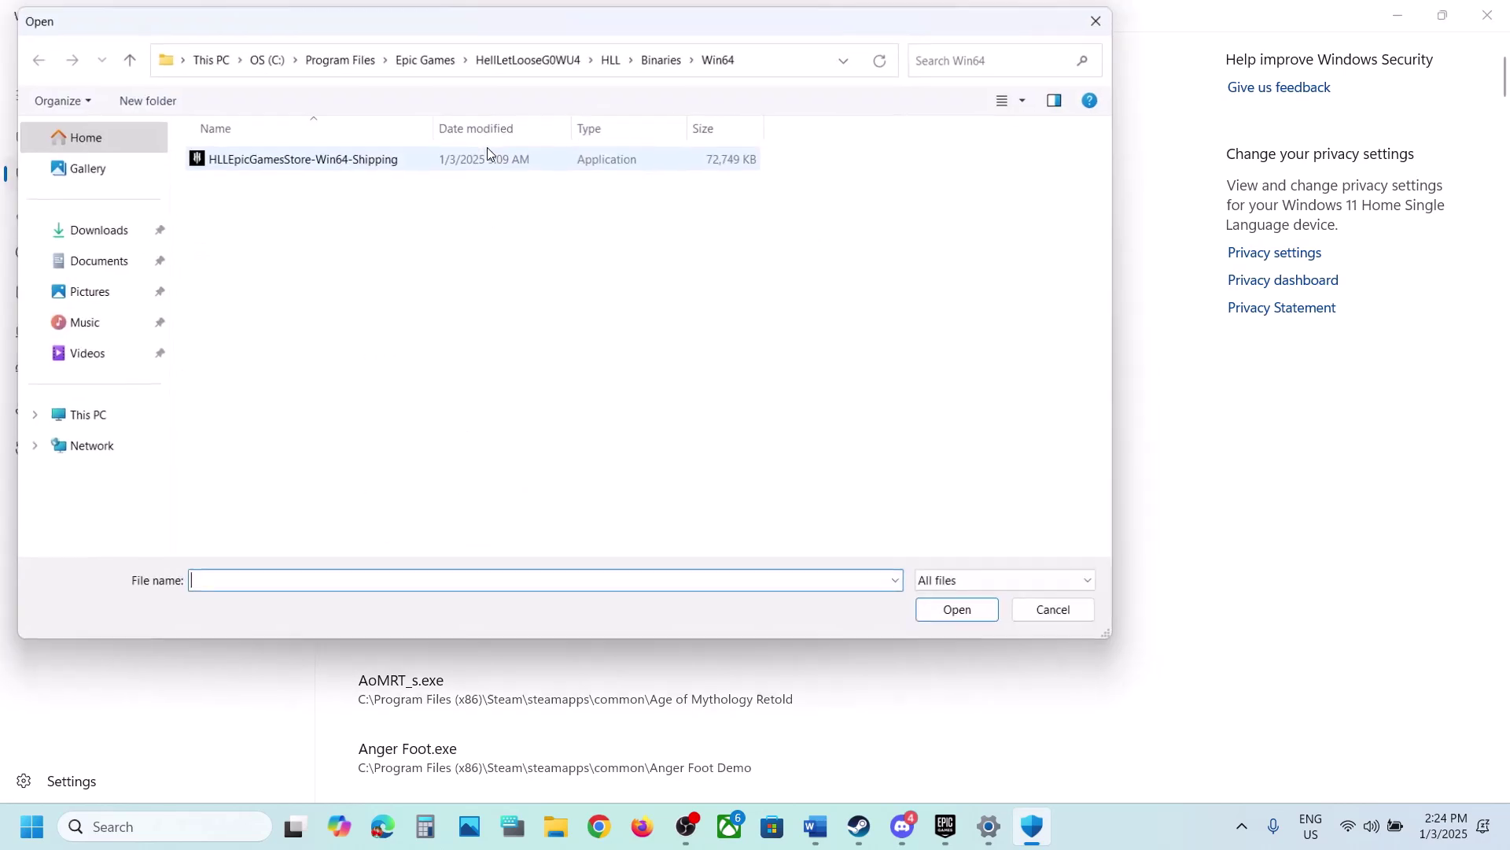
pyautogui.doubleClick(122, 55)
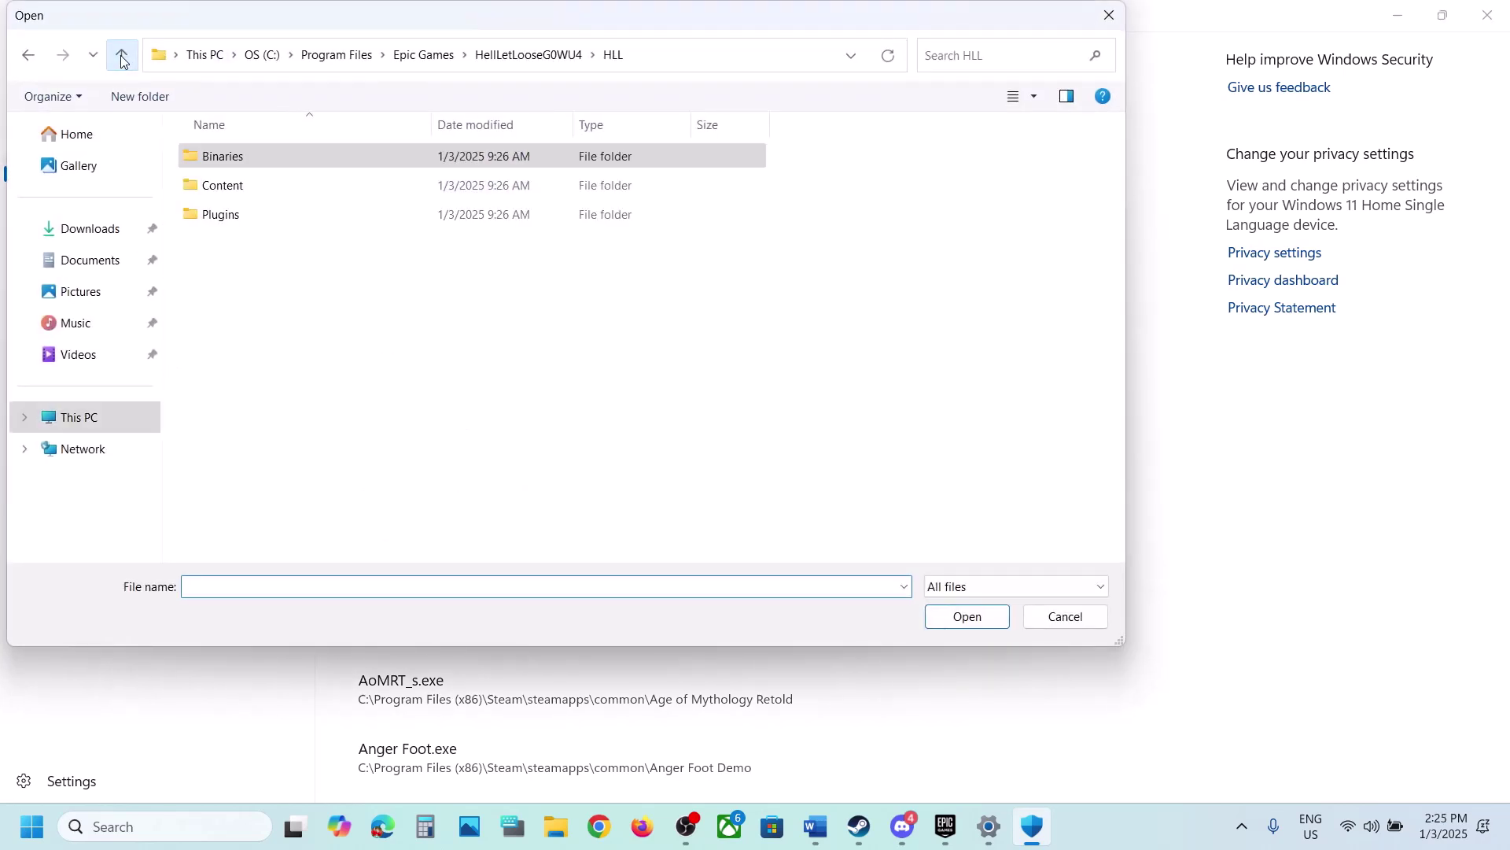
pyautogui.click(122, 55)
pyautogui.doubleClick(247, 185)
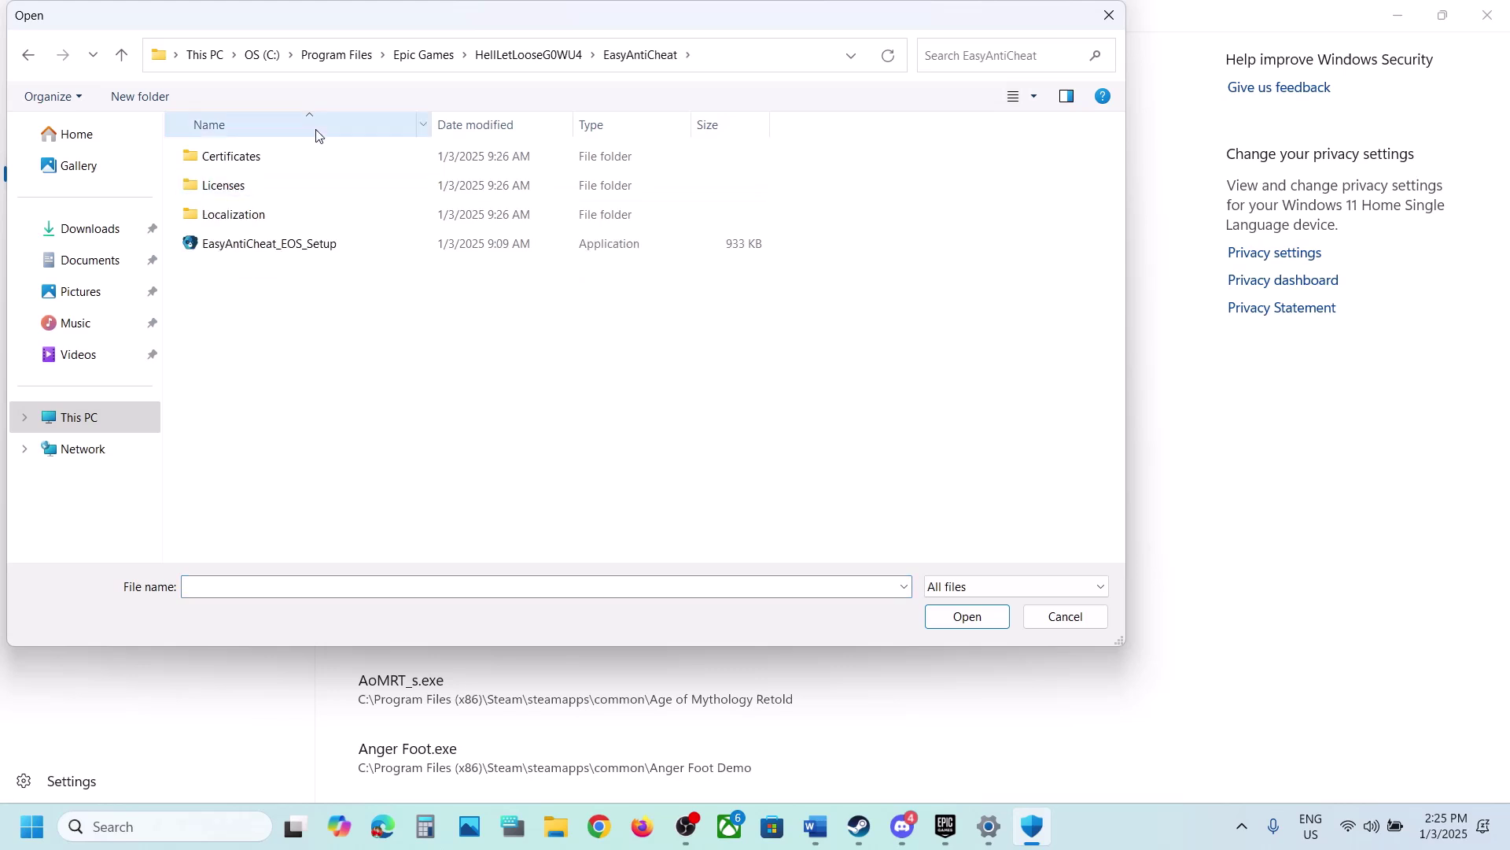
pyautogui.click(251, 247)
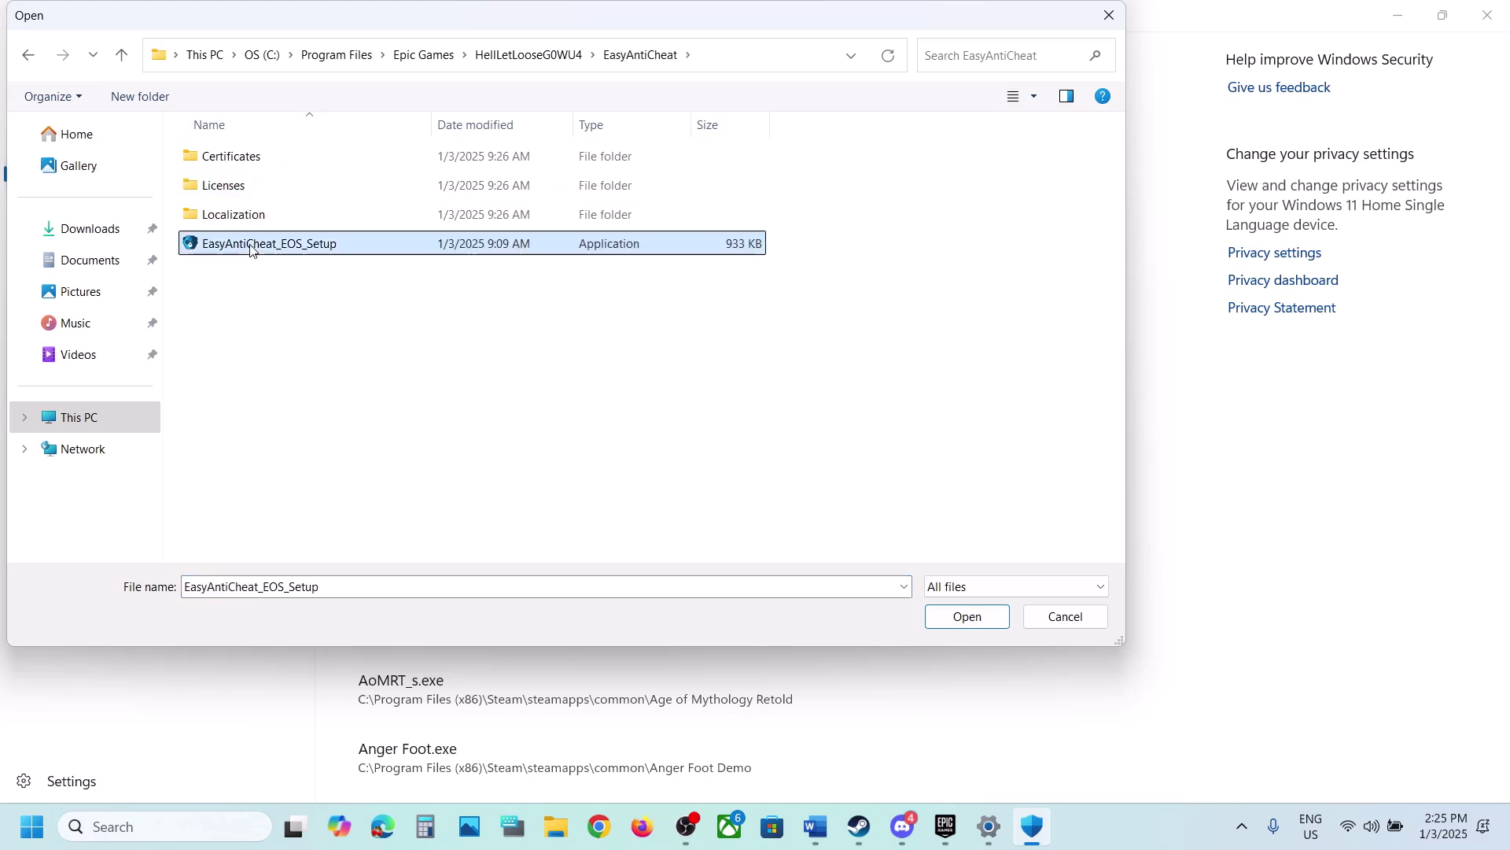
pyautogui.click(966, 619)
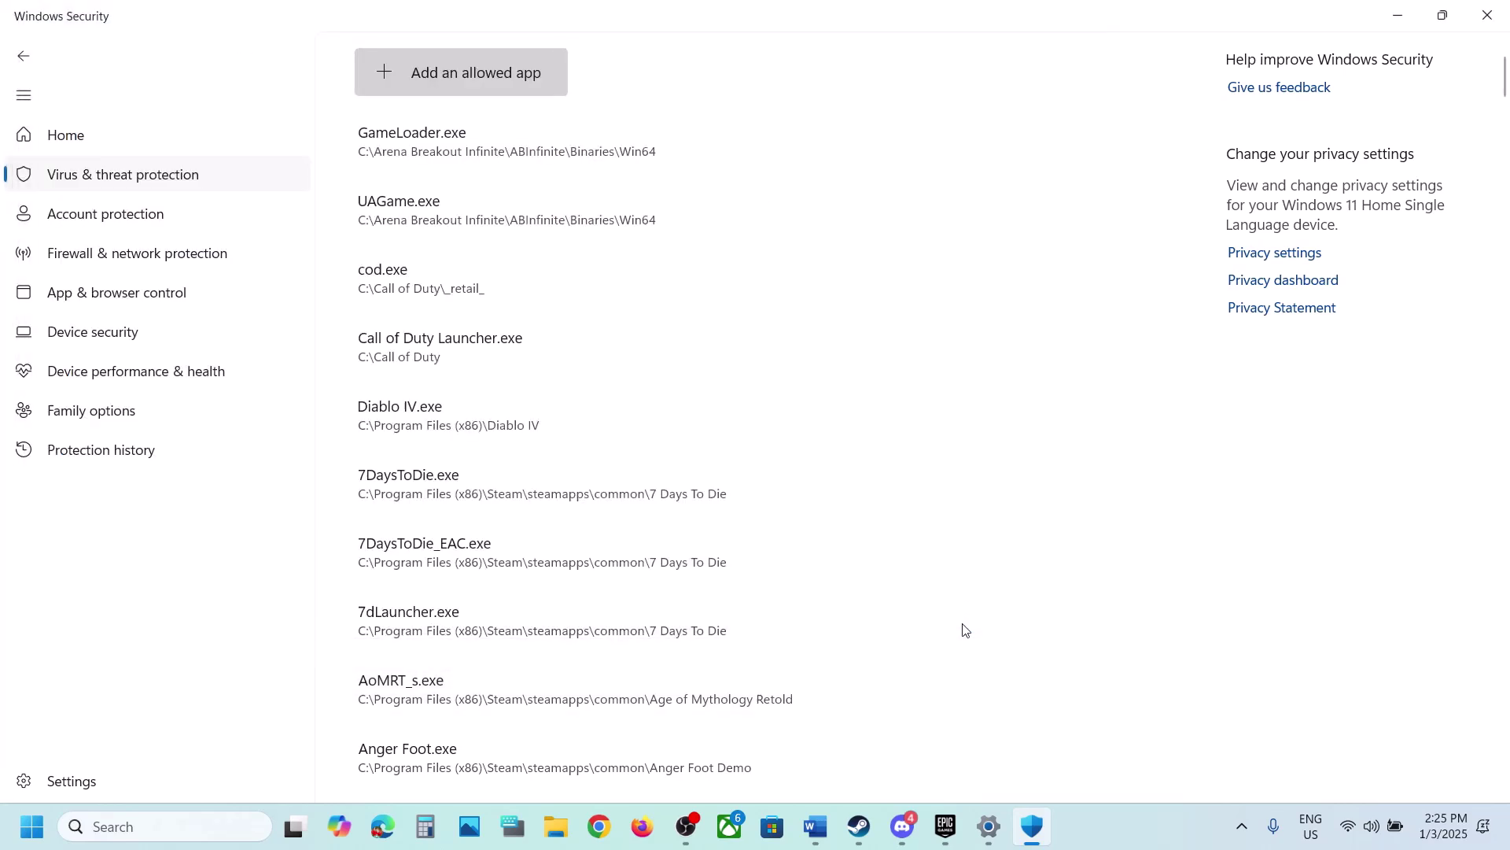
# Step: Search Windows for "control" and open Control Panel
pyautogui.click(199, 830)
pyautogui.write('comtrol')
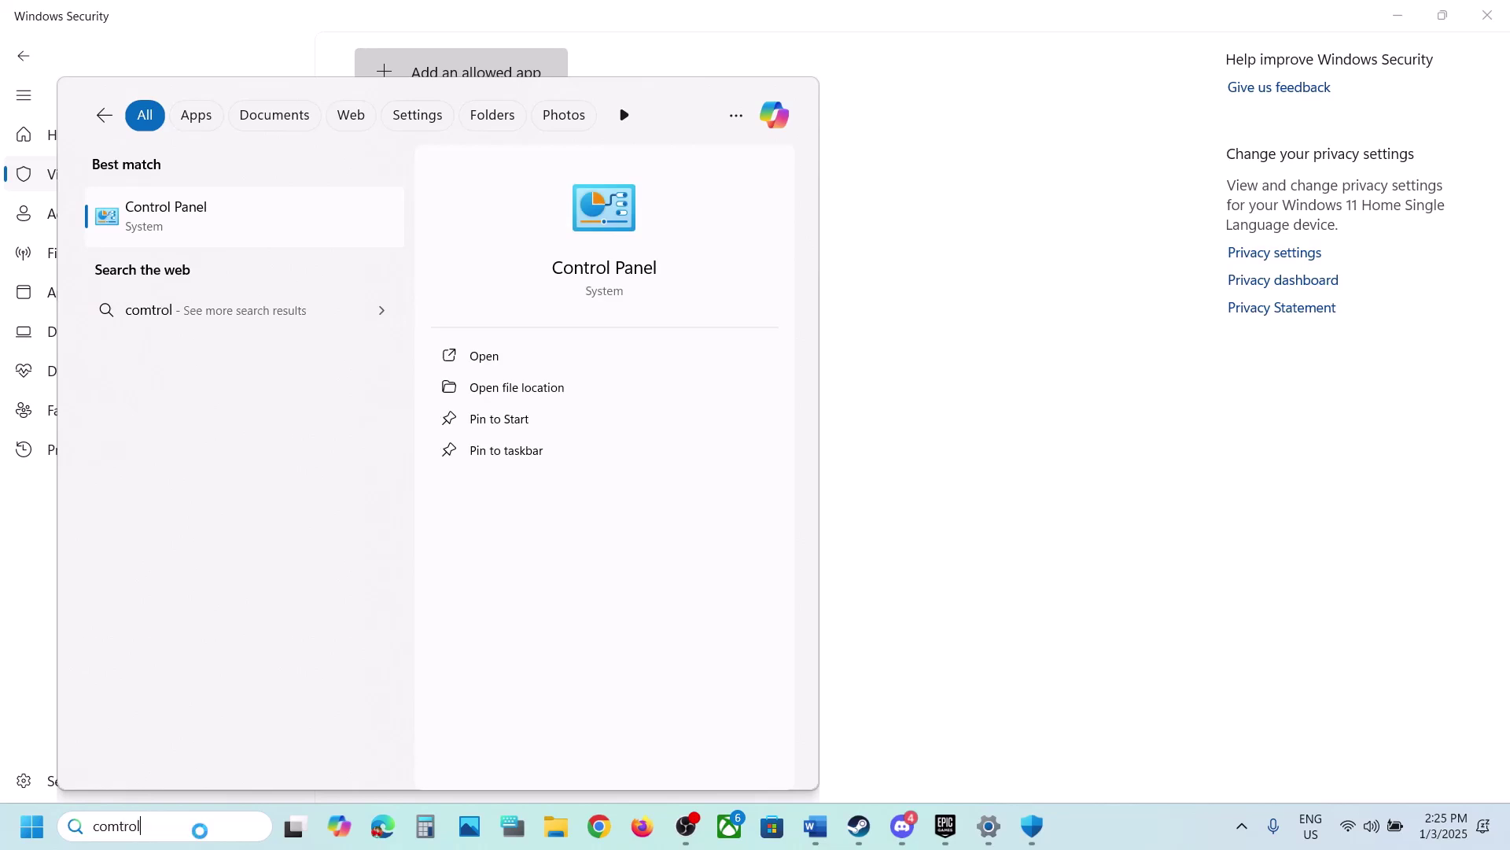
pyautogui.press('BackSpace')
pyautogui.press('BackSpace')
pyautogui.press('BackSpace')
pyautogui.press('BackSpace')
pyautogui.press('BackSpace')
pyautogui.write('ntrol')
pyautogui.press('Return')
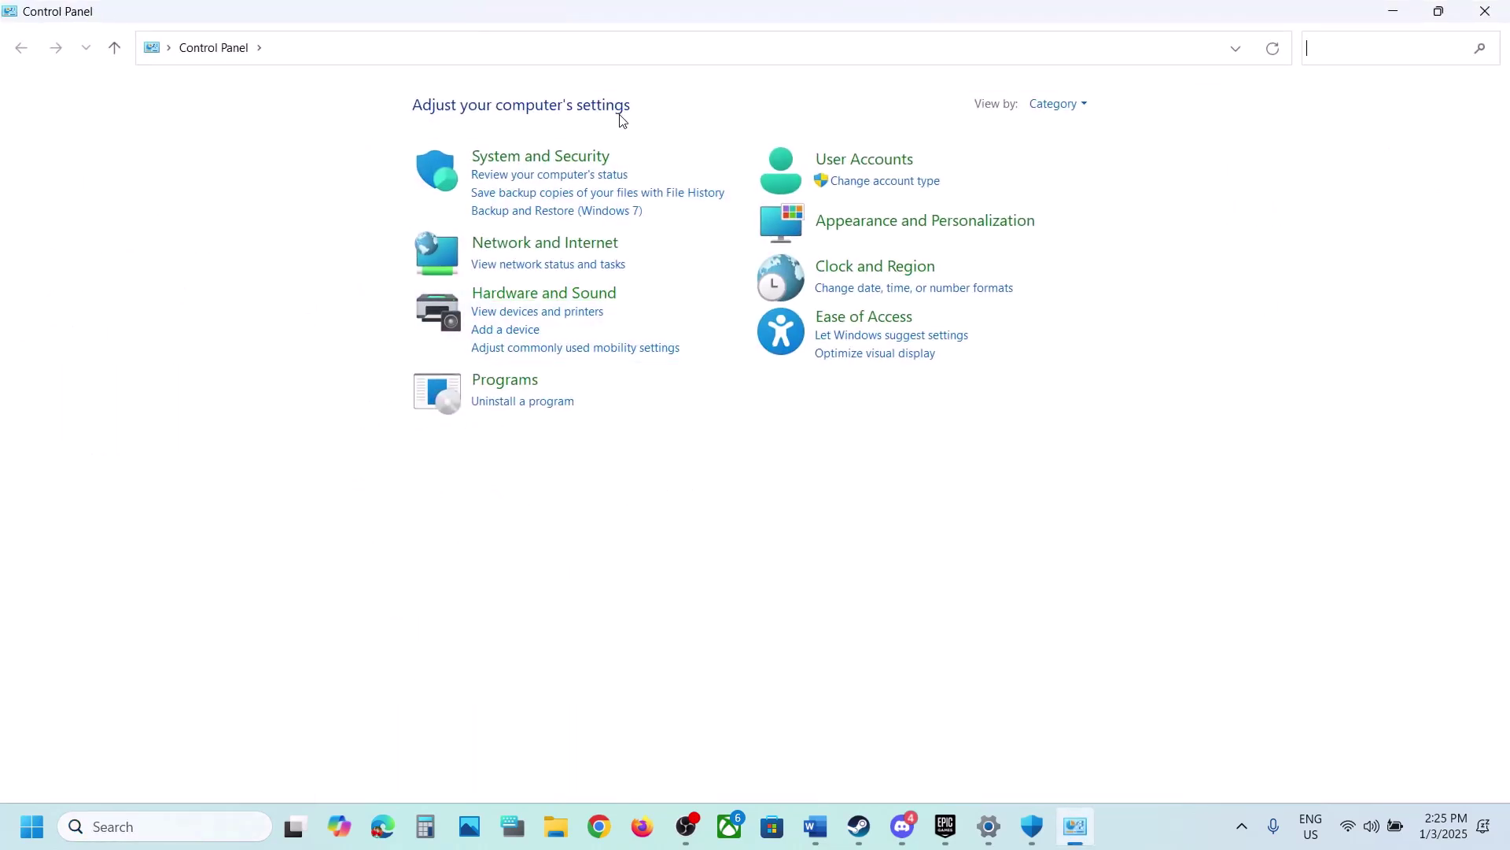
# Step: Open the Windows Defender Firewall page for allowing apps and features, within System and Security
pyautogui.click(573, 156)
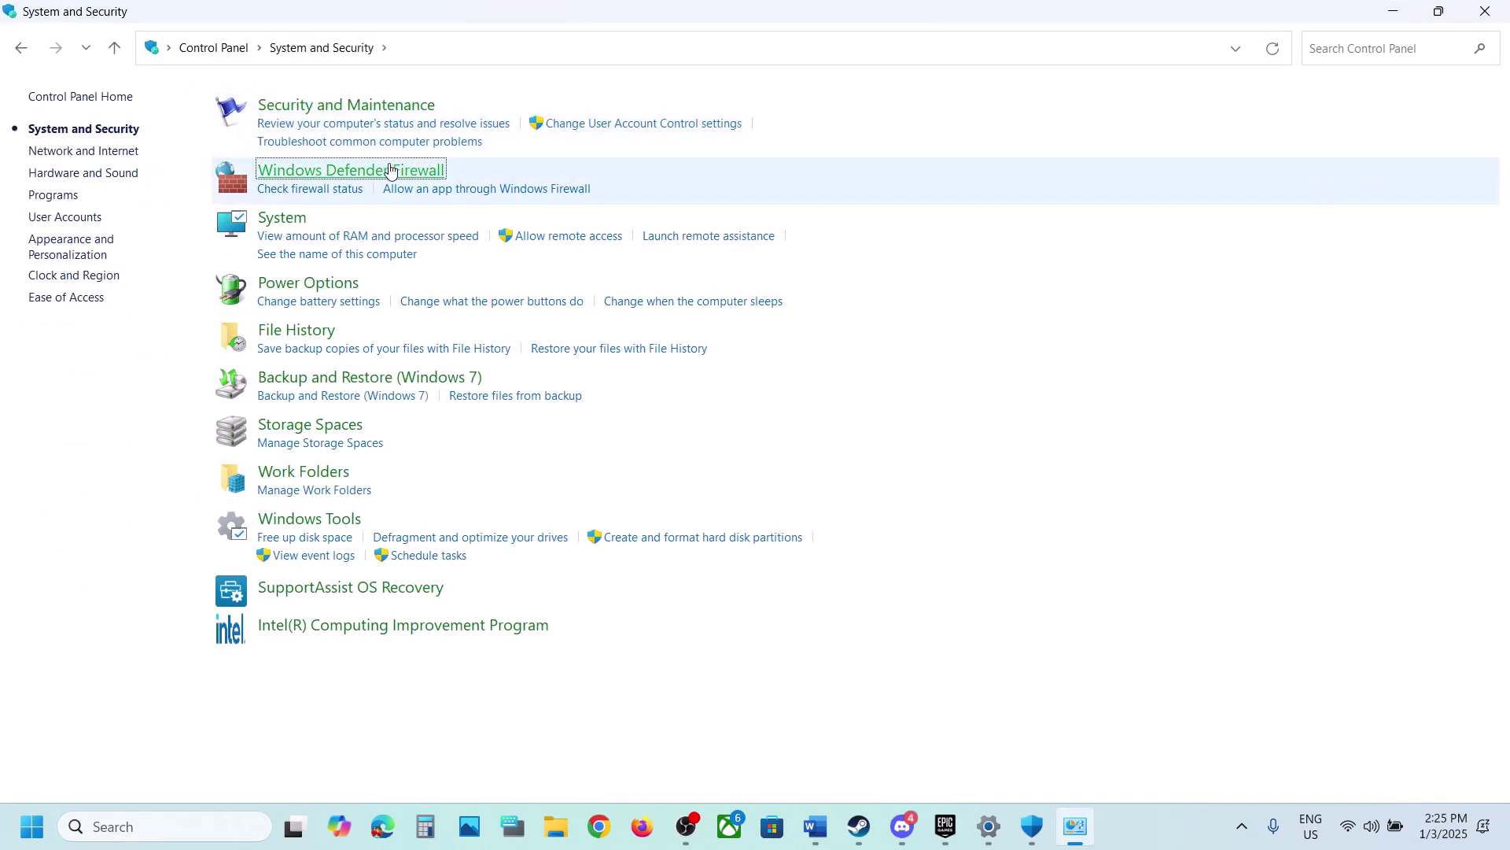
pyautogui.click(340, 169)
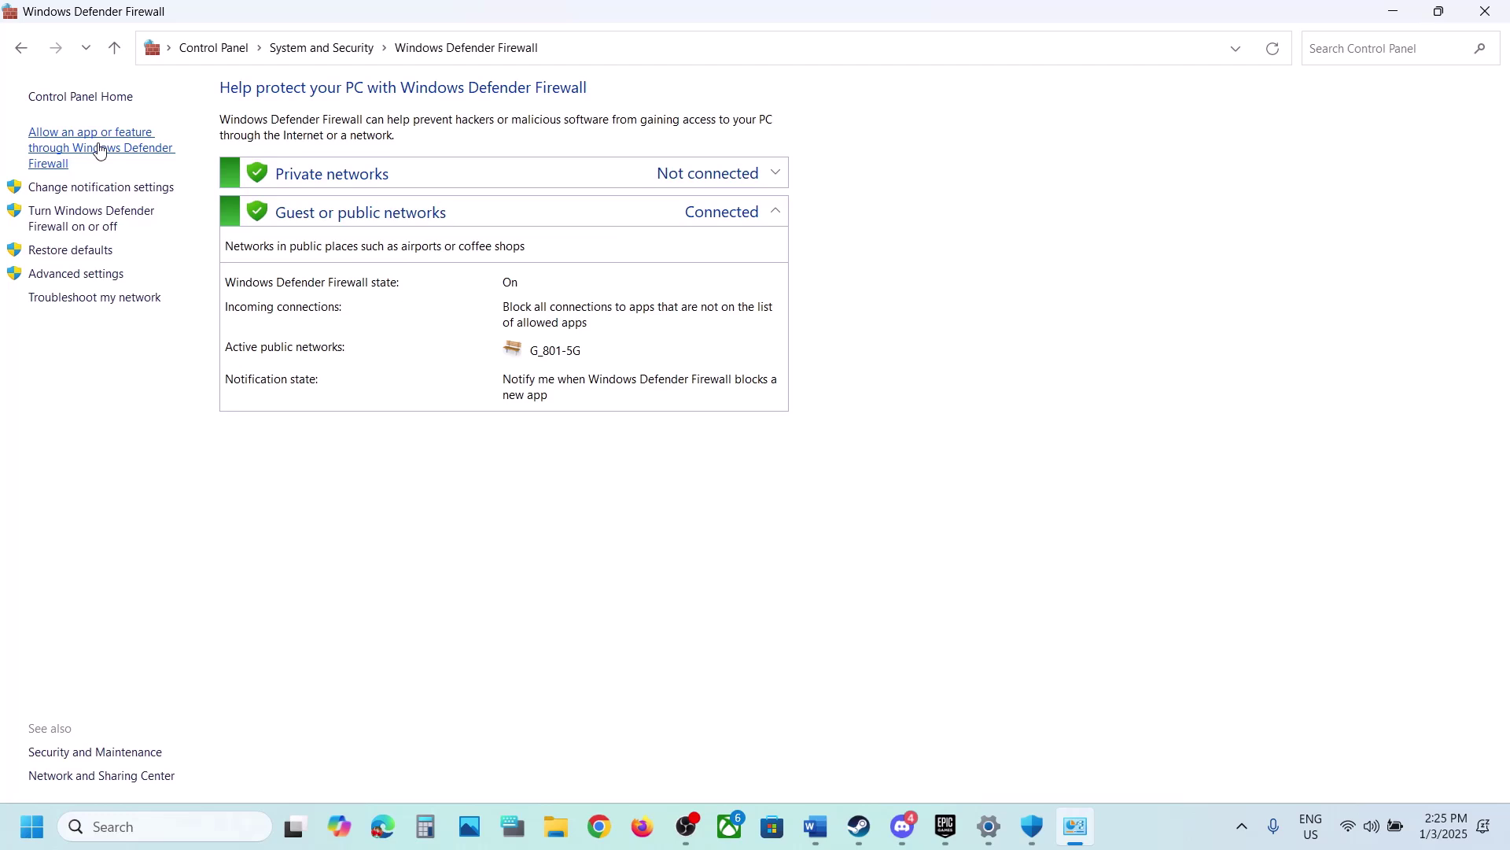
pyautogui.click(99, 151)
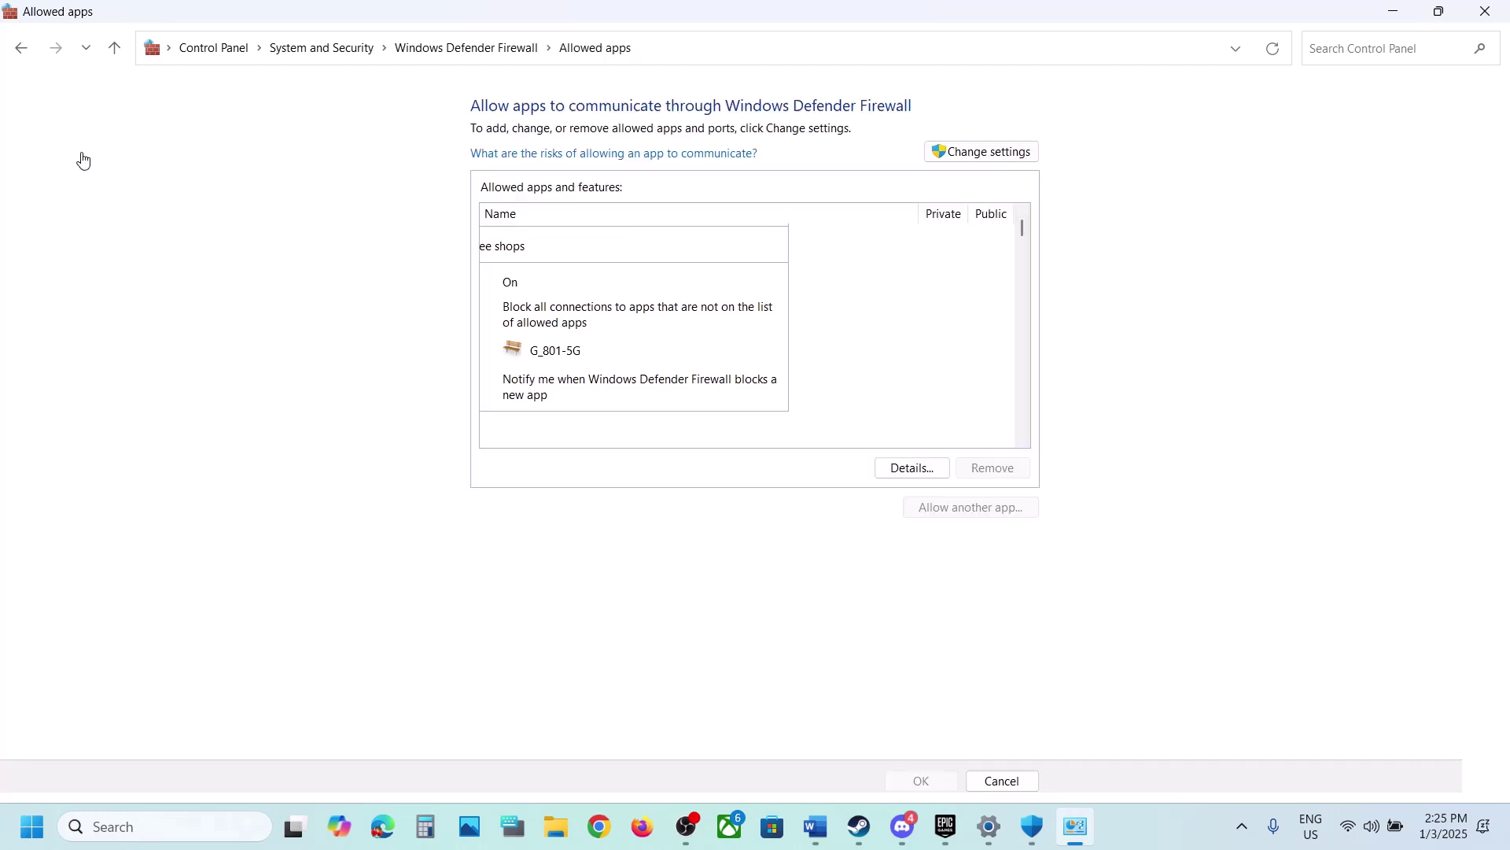
# Step: Unlock the firewall's allowed apps list and try to add HLLEpicGamesStore from the HellLetLooseG0WU4 folder
pyautogui.click(990, 151)
pyautogui.click(979, 510)
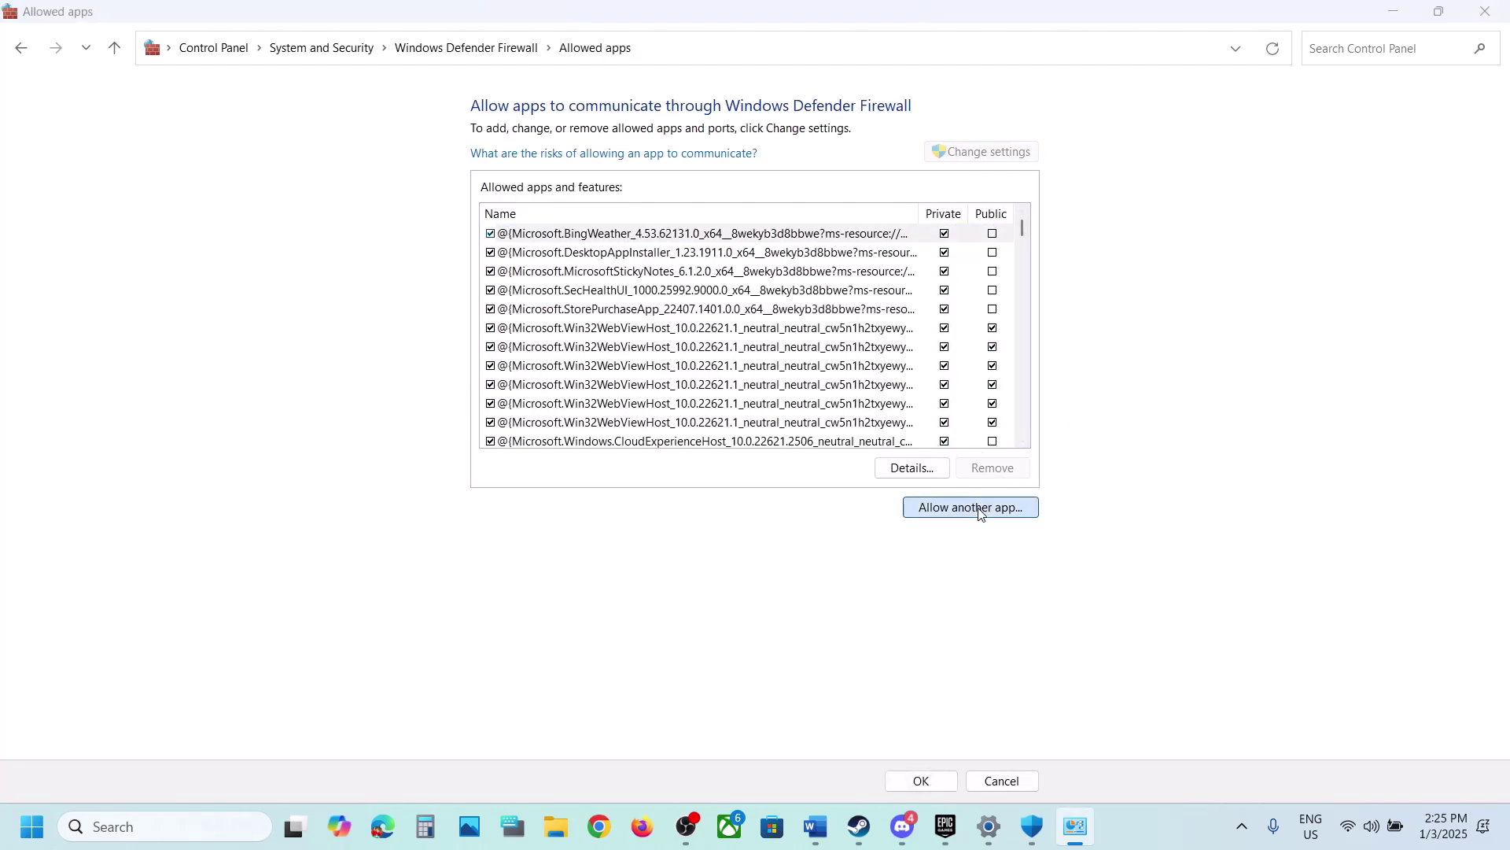
pyautogui.click(887, 503)
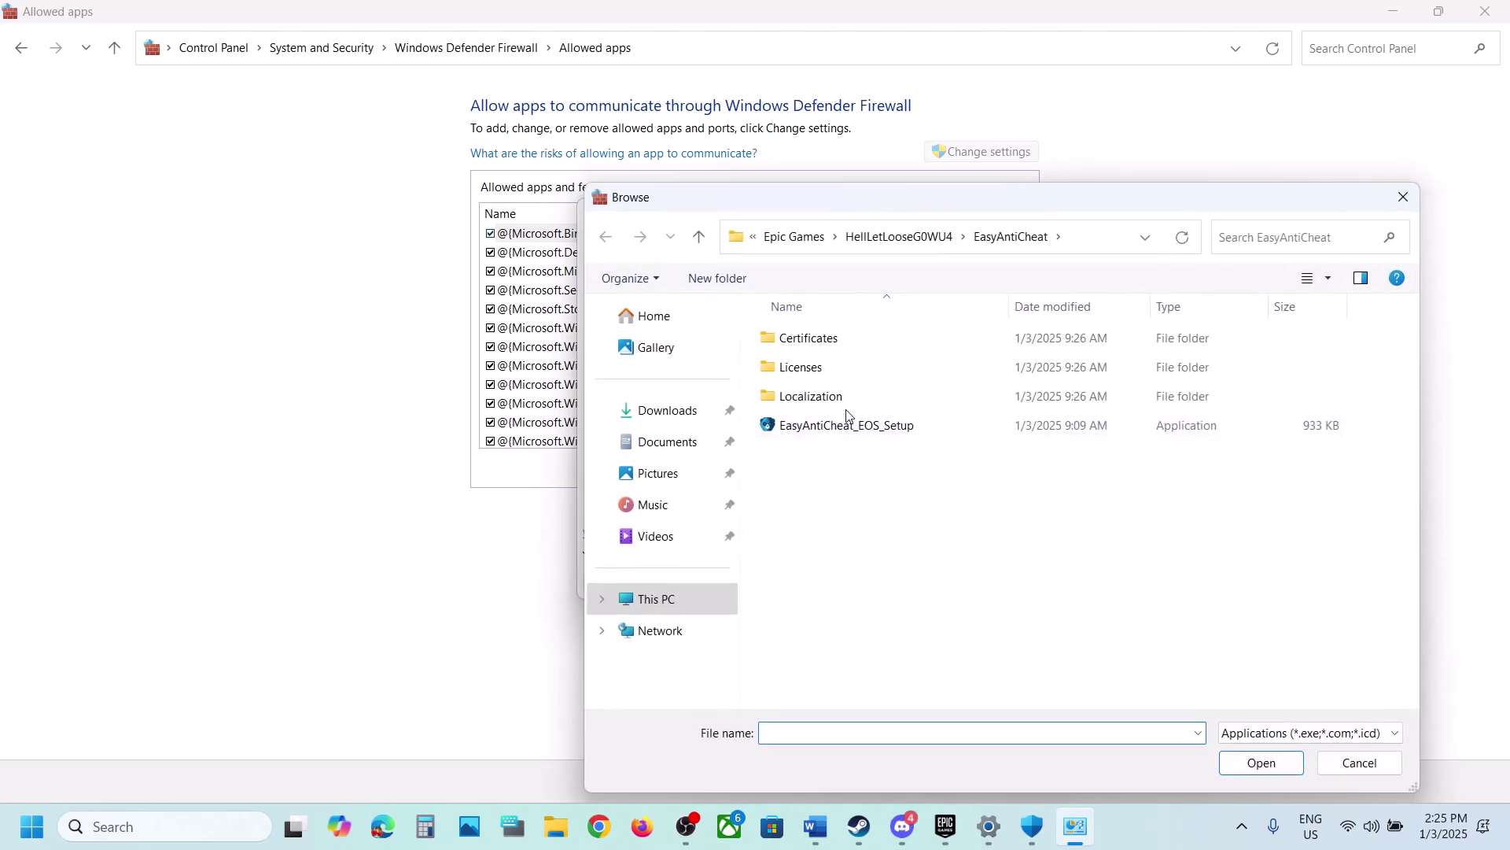
pyautogui.click(700, 237)
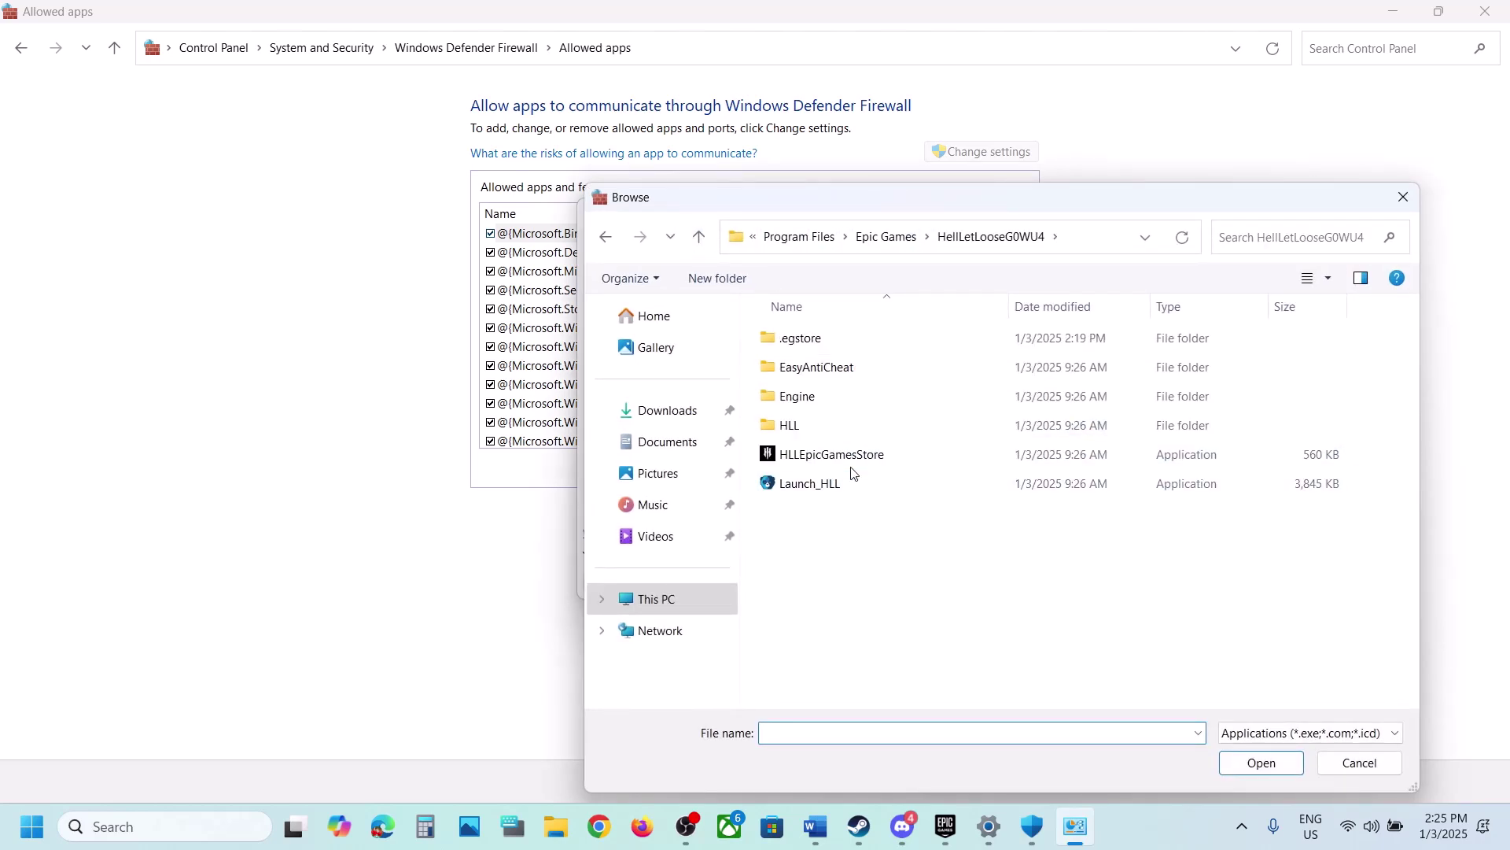
pyautogui.click(829, 458)
pyautogui.click(1262, 763)
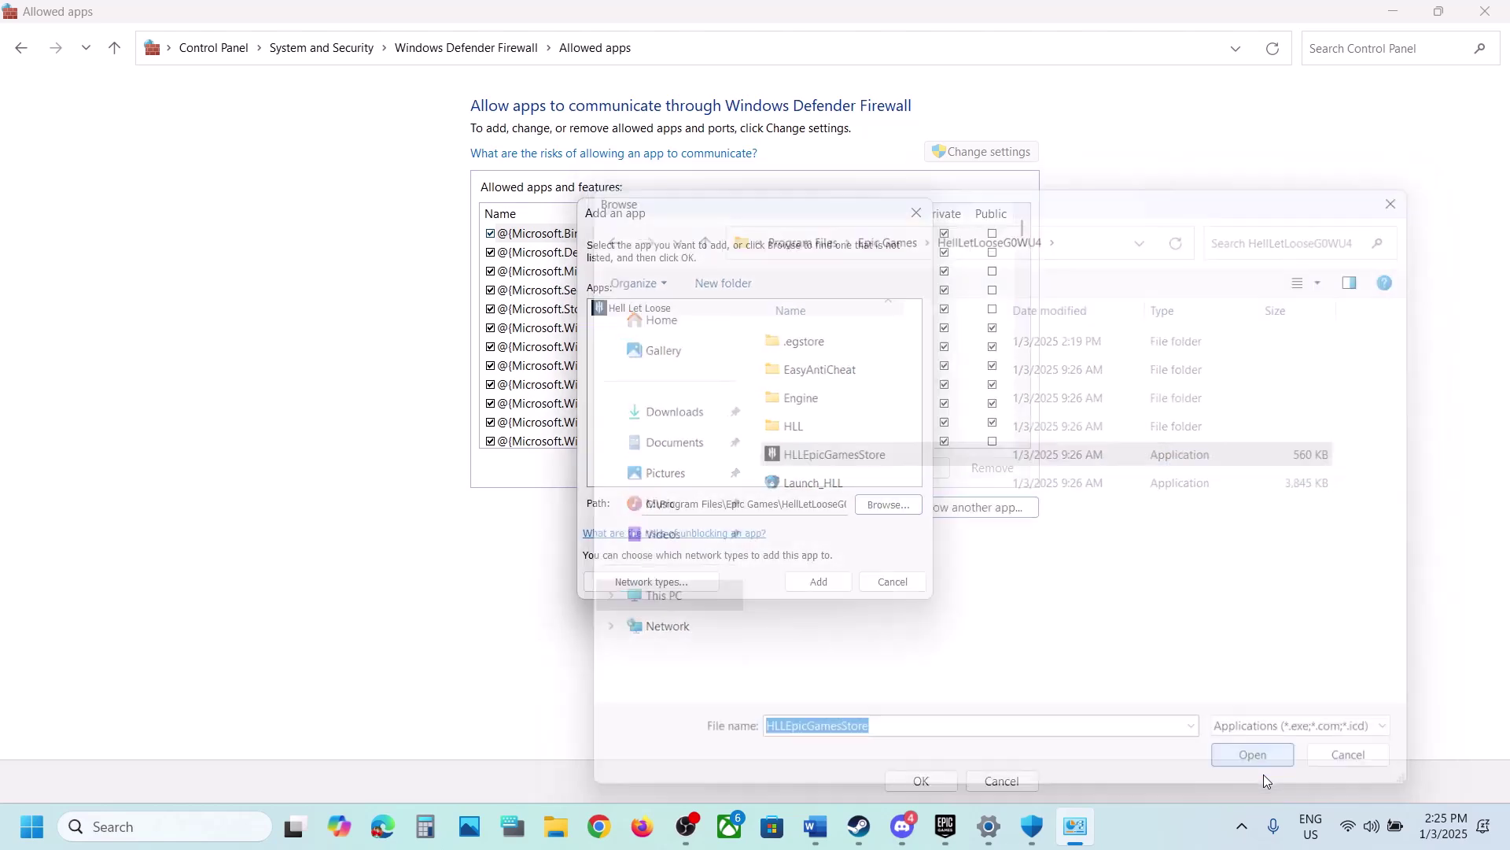
pyautogui.click(819, 583)
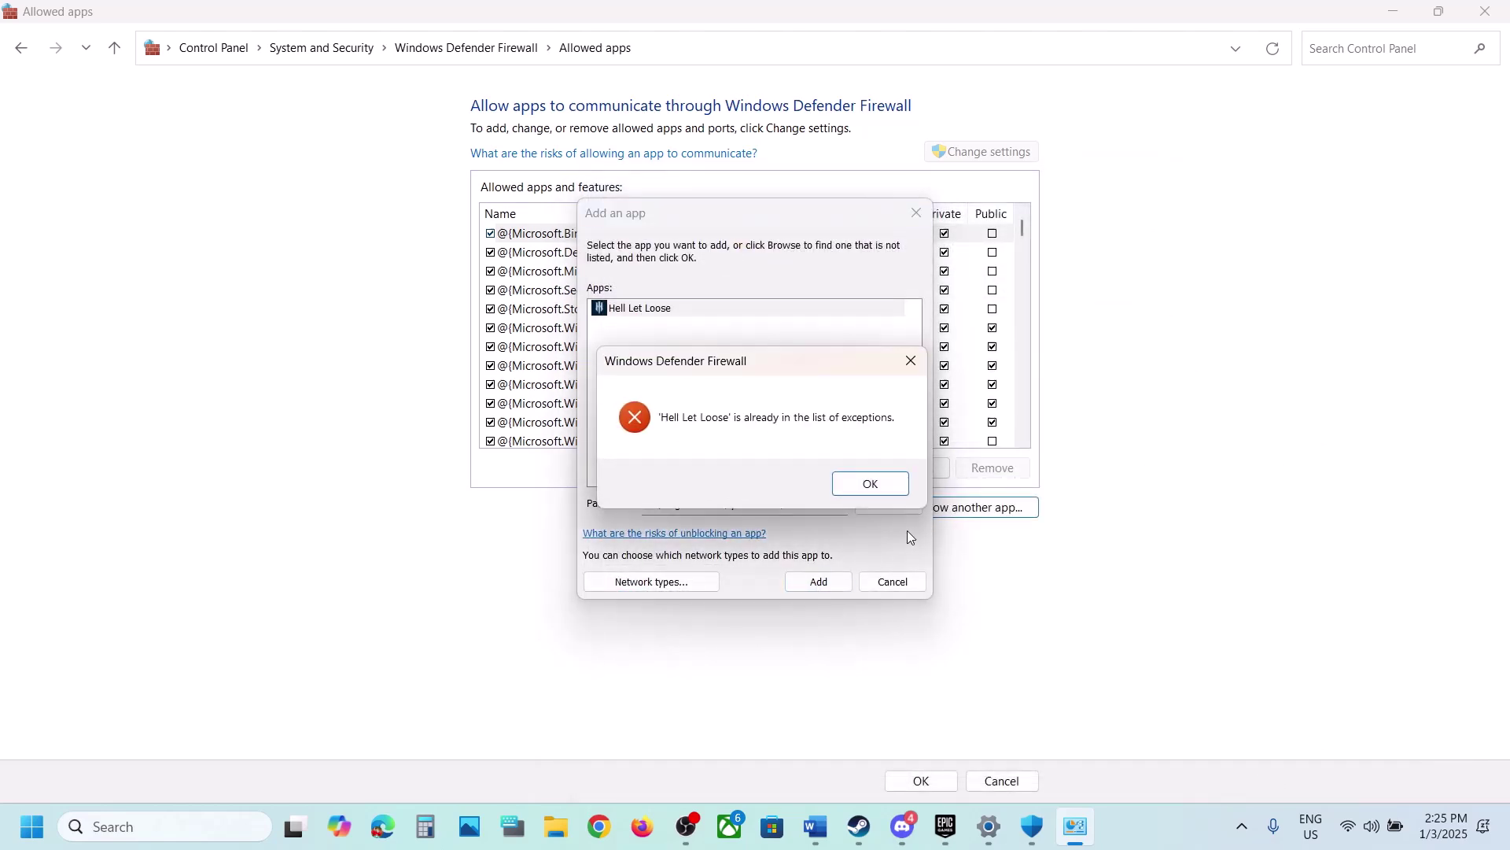
pyautogui.click(852, 487)
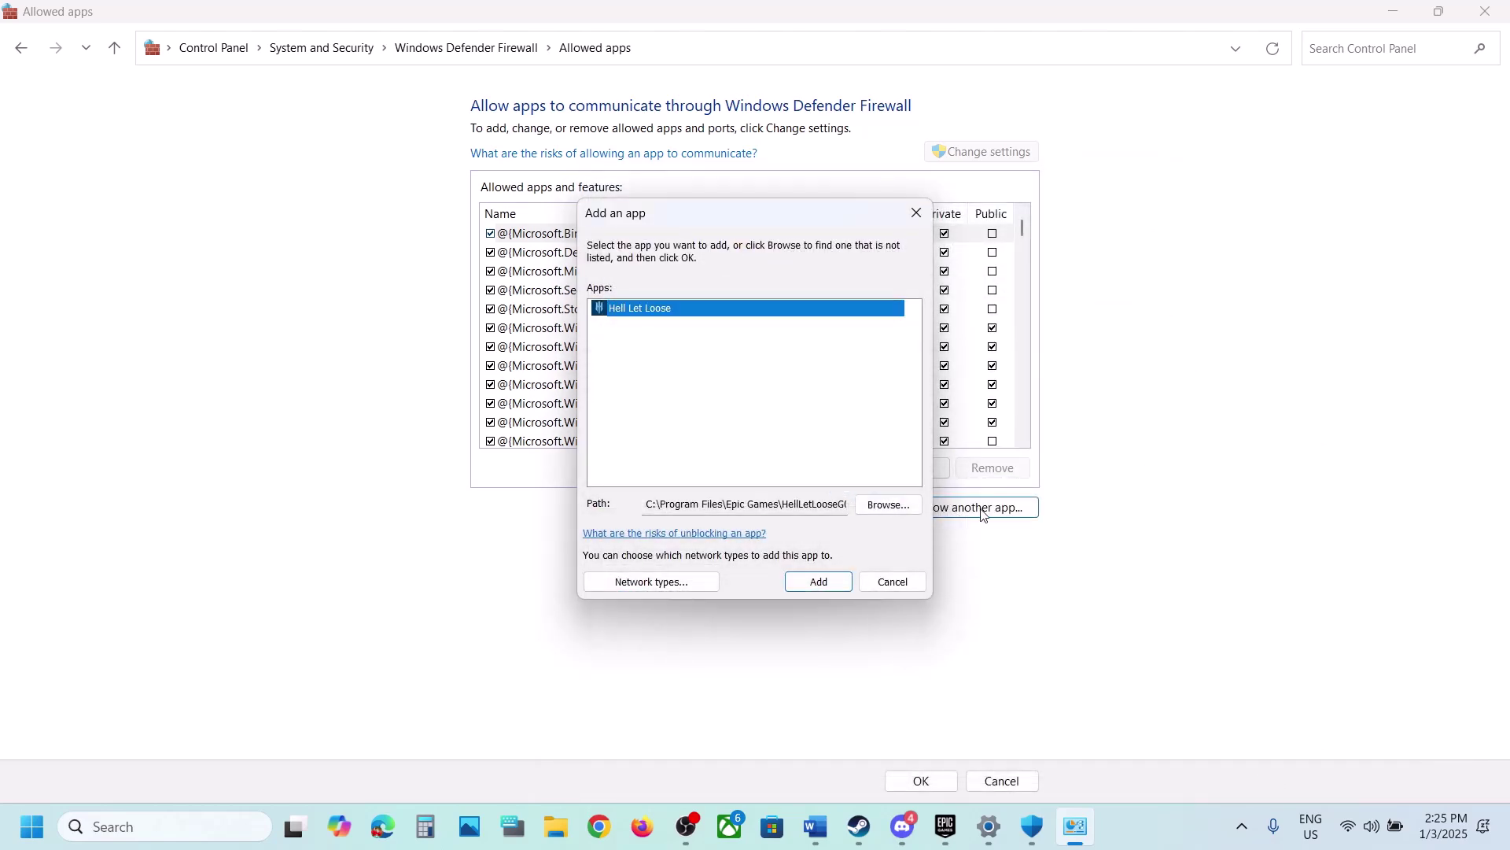
# Step: Try to add Launch_HLL from the HellLetLooseG0WU4 folder to the firewall's allowed apps
pyautogui.click(889, 505)
pyautogui.click(827, 477)
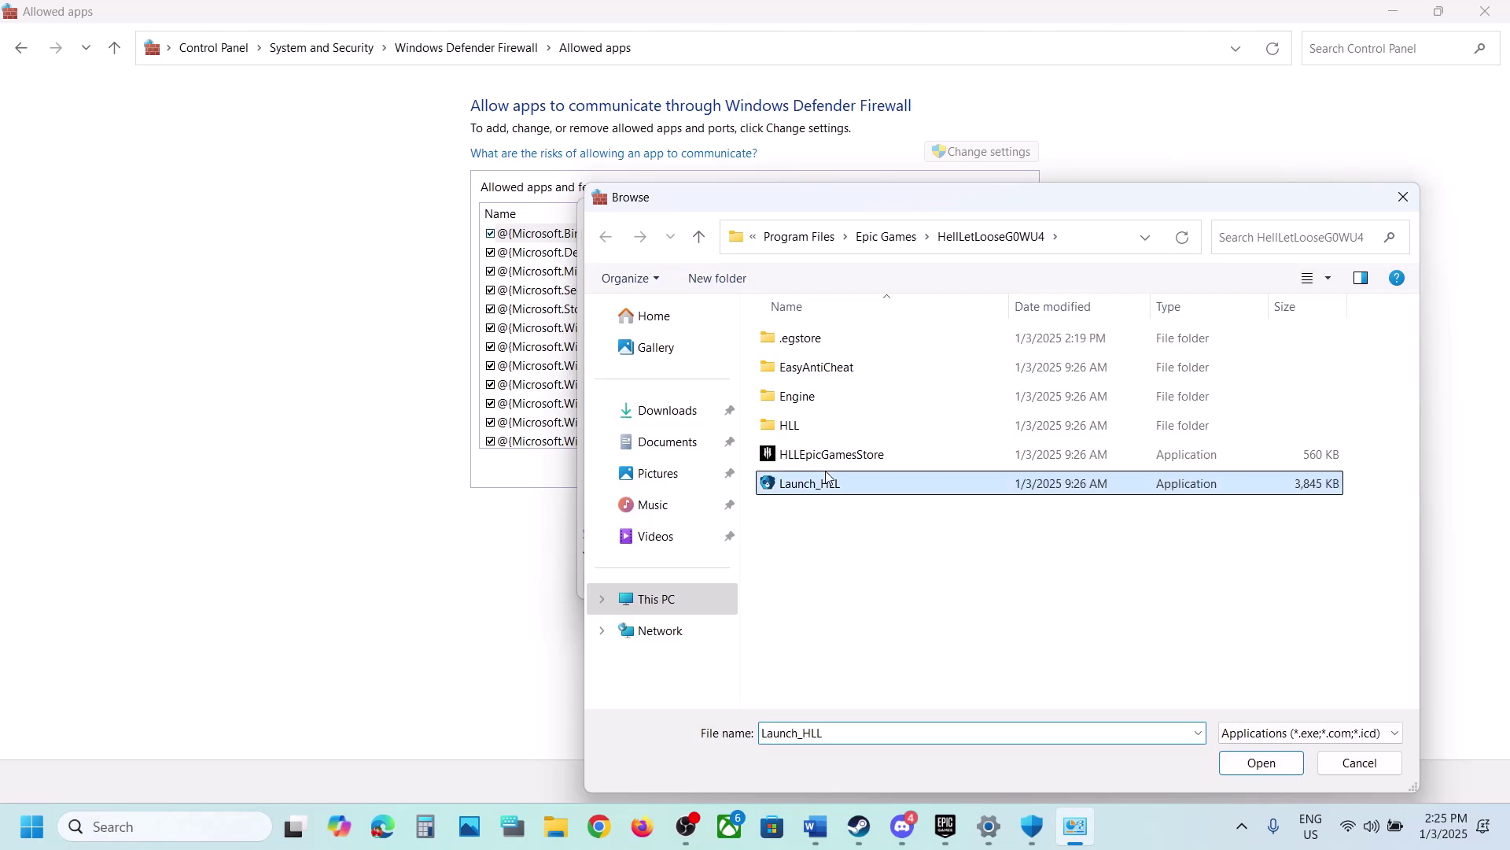
pyautogui.click(1263, 768)
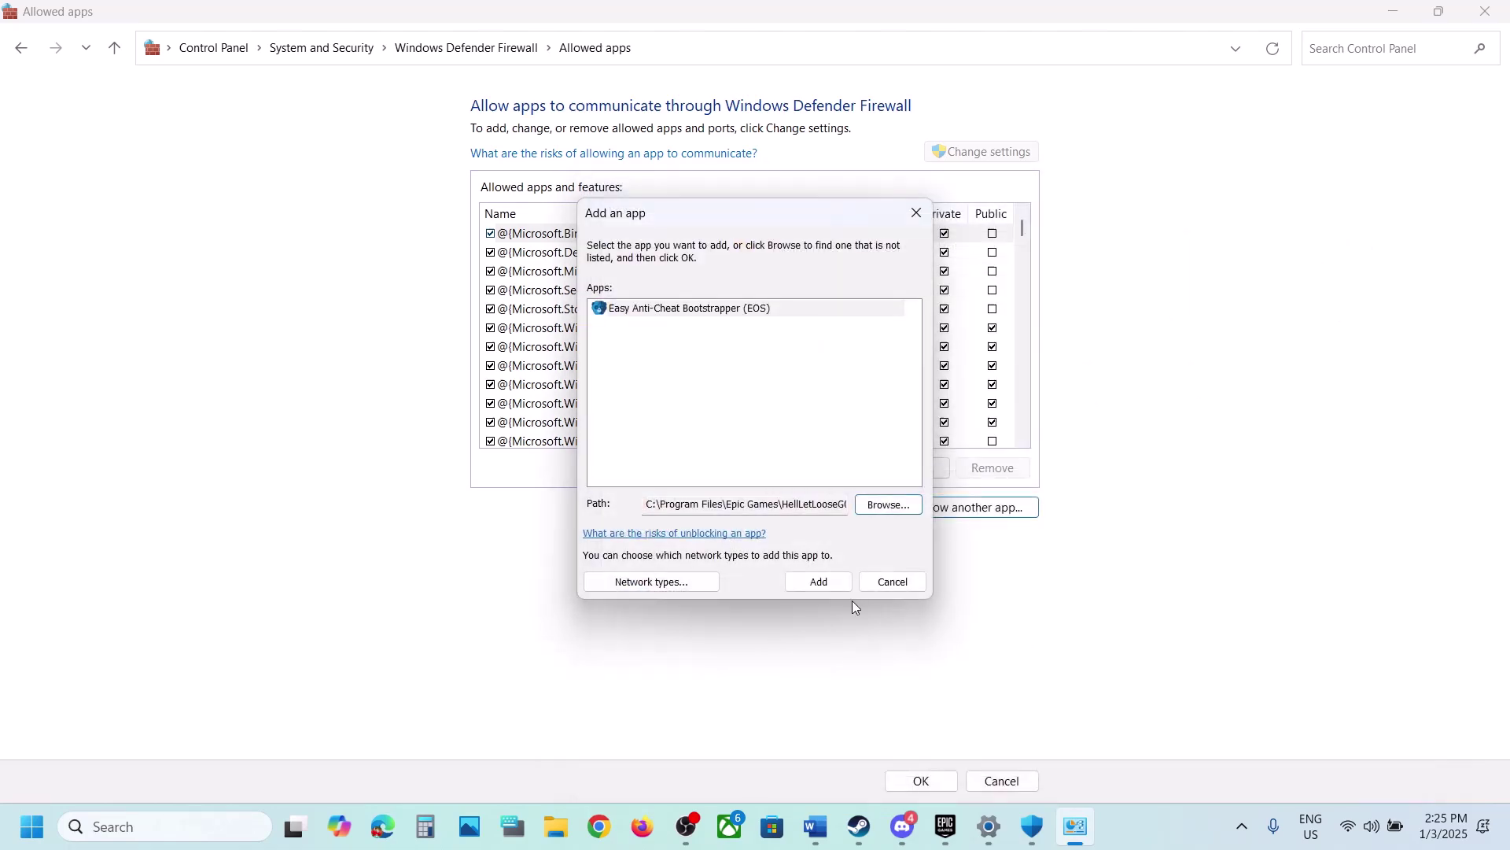
pyautogui.click(813, 589)
pyautogui.click(880, 486)
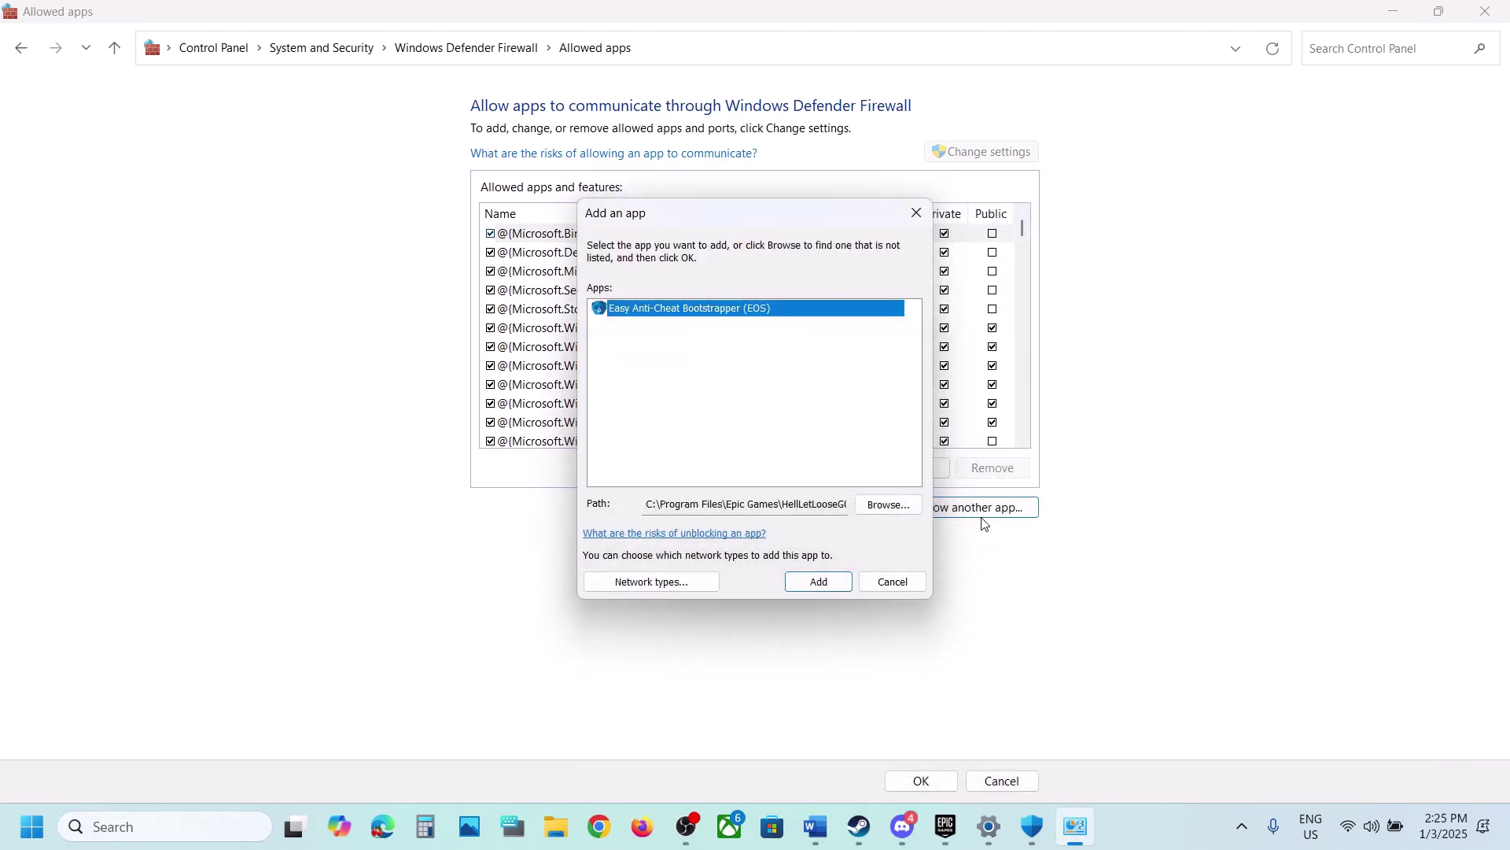
# Step: Try to add HLLEpicGamesStore-Win64-Shipping from the HLL\Binaries\Win64 folder to the firewall's allowed apps
pyautogui.click(875, 508)
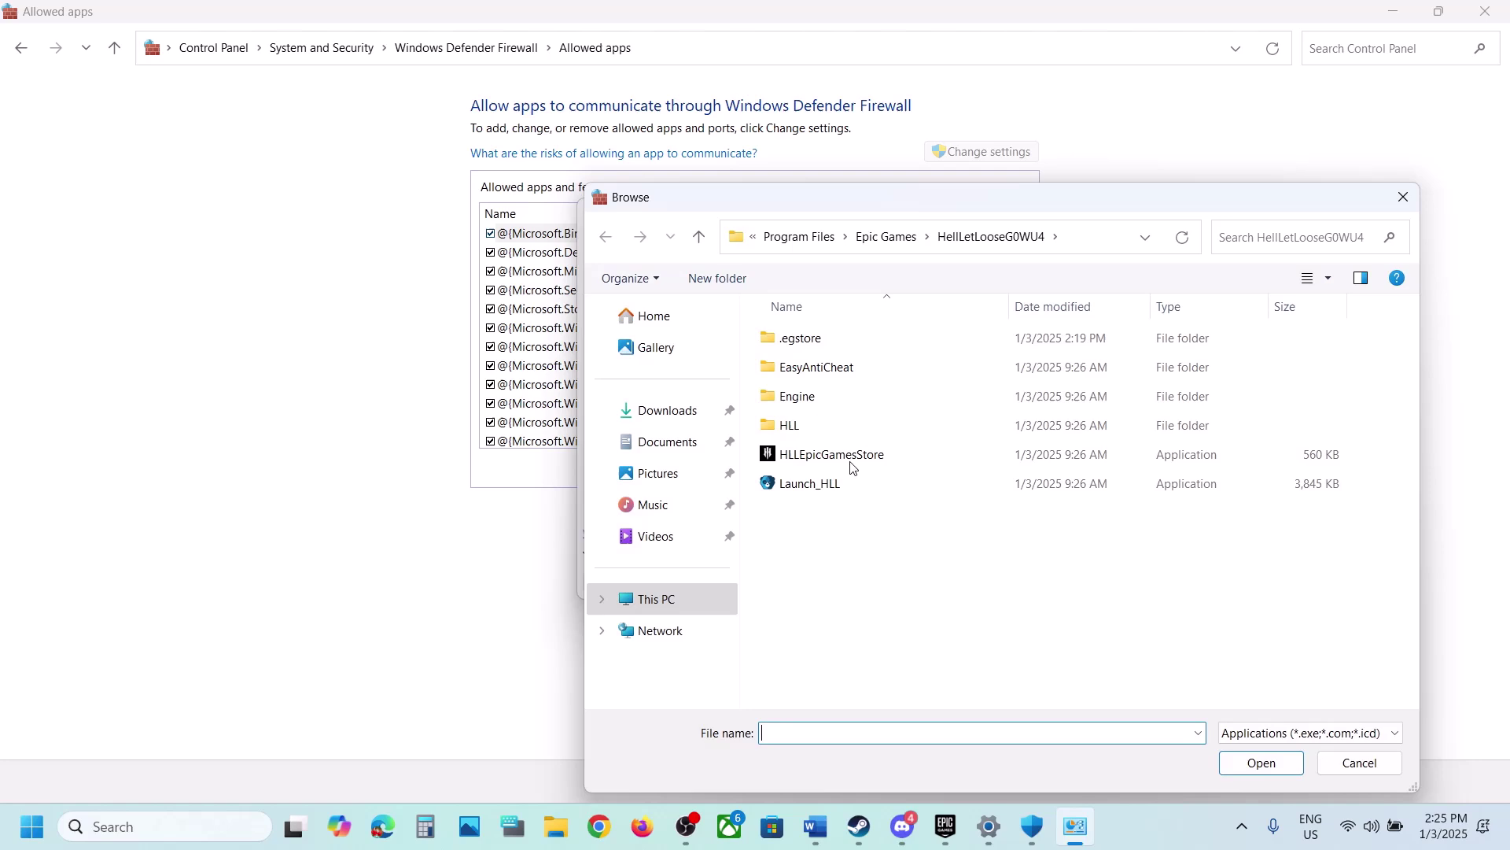
pyautogui.doubleClick(810, 425)
pyautogui.click(802, 348)
pyautogui.doubleClick(803, 348)
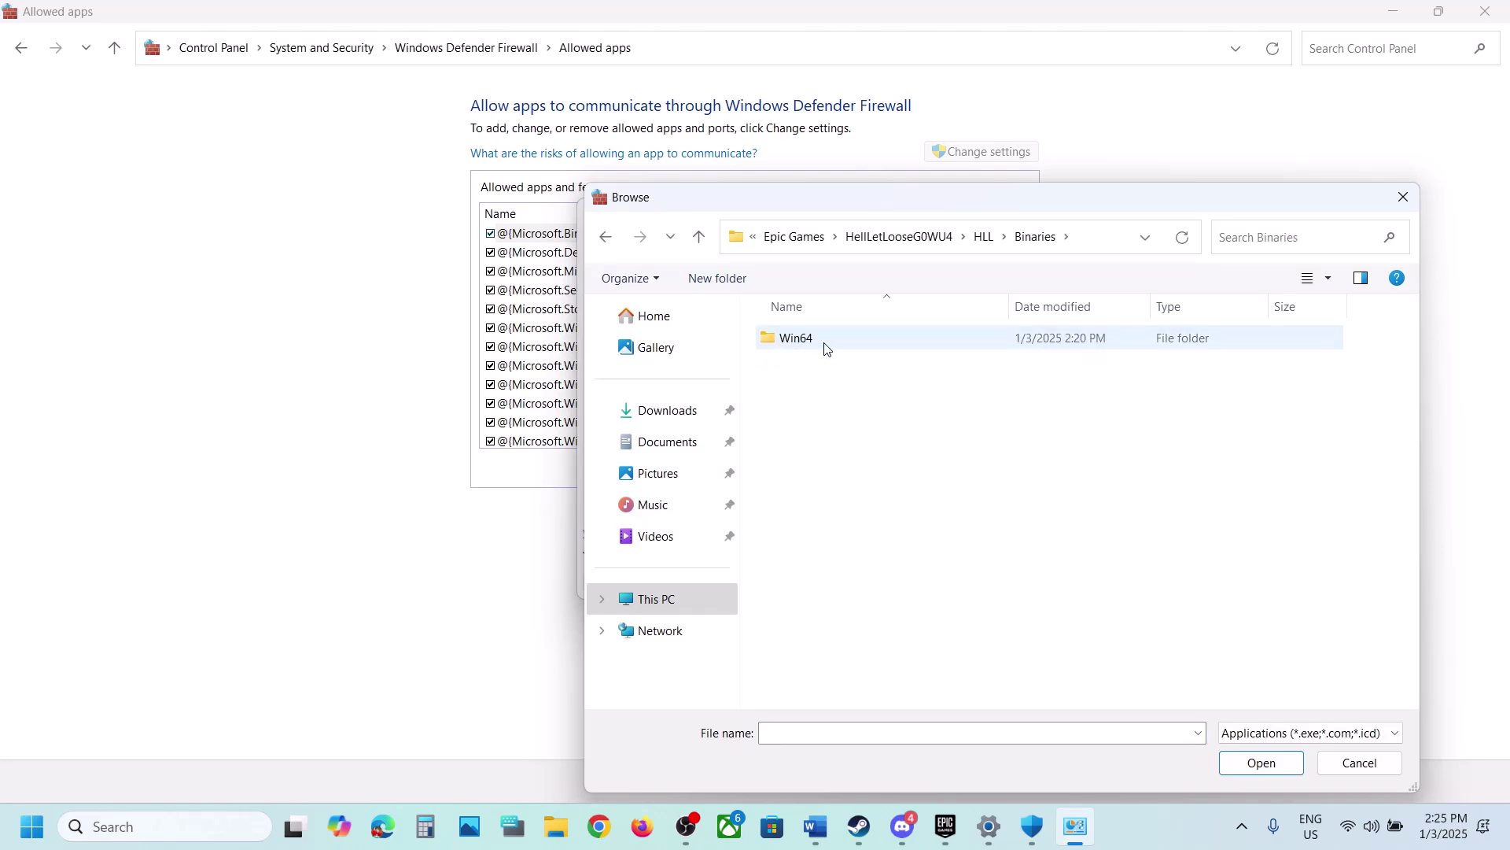
pyautogui.doubleClick(812, 340)
pyautogui.click(830, 340)
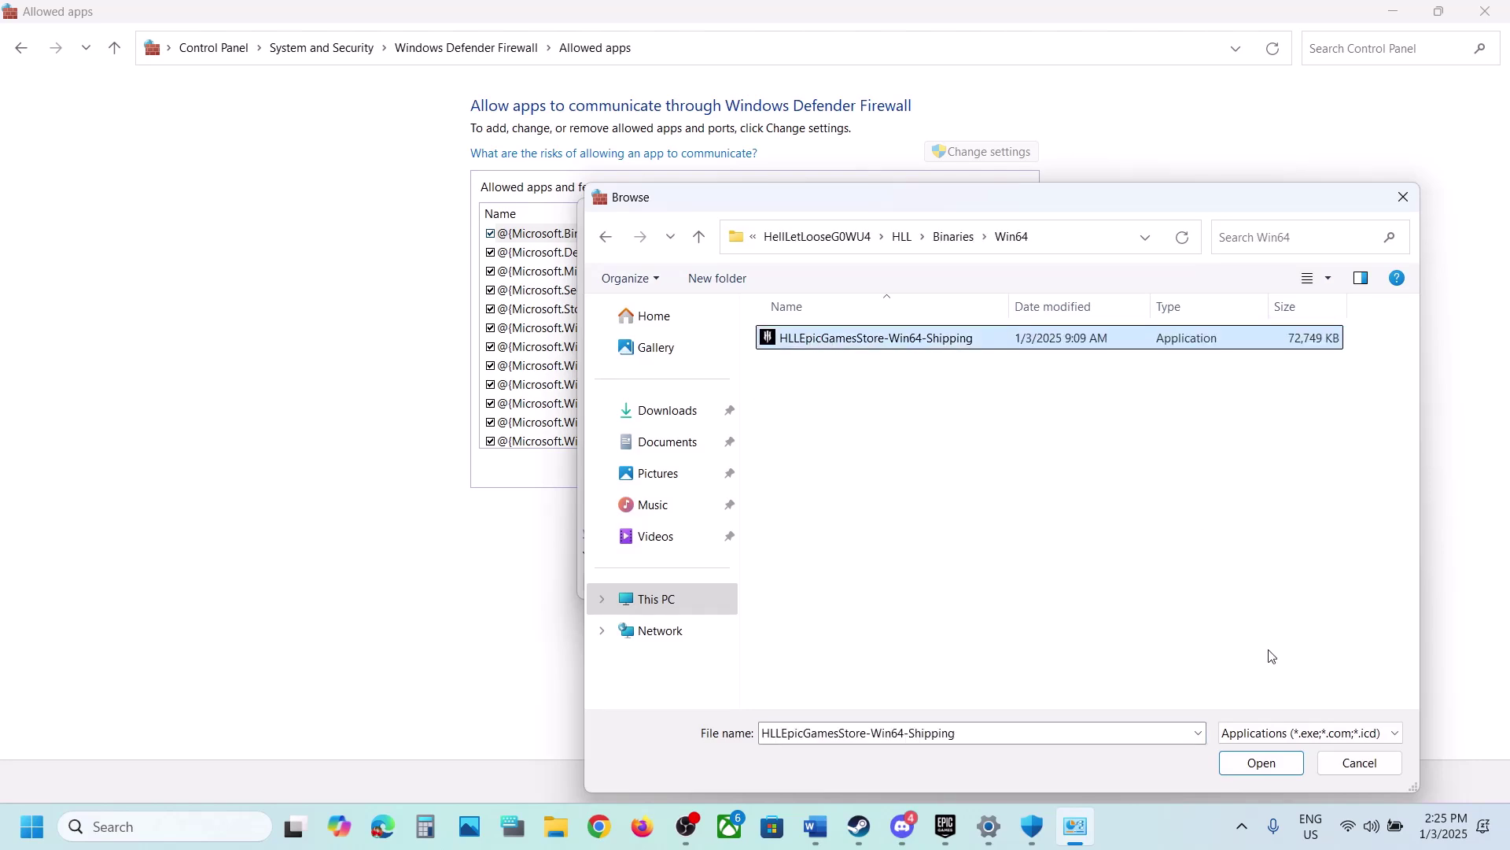
pyautogui.click(1259, 761)
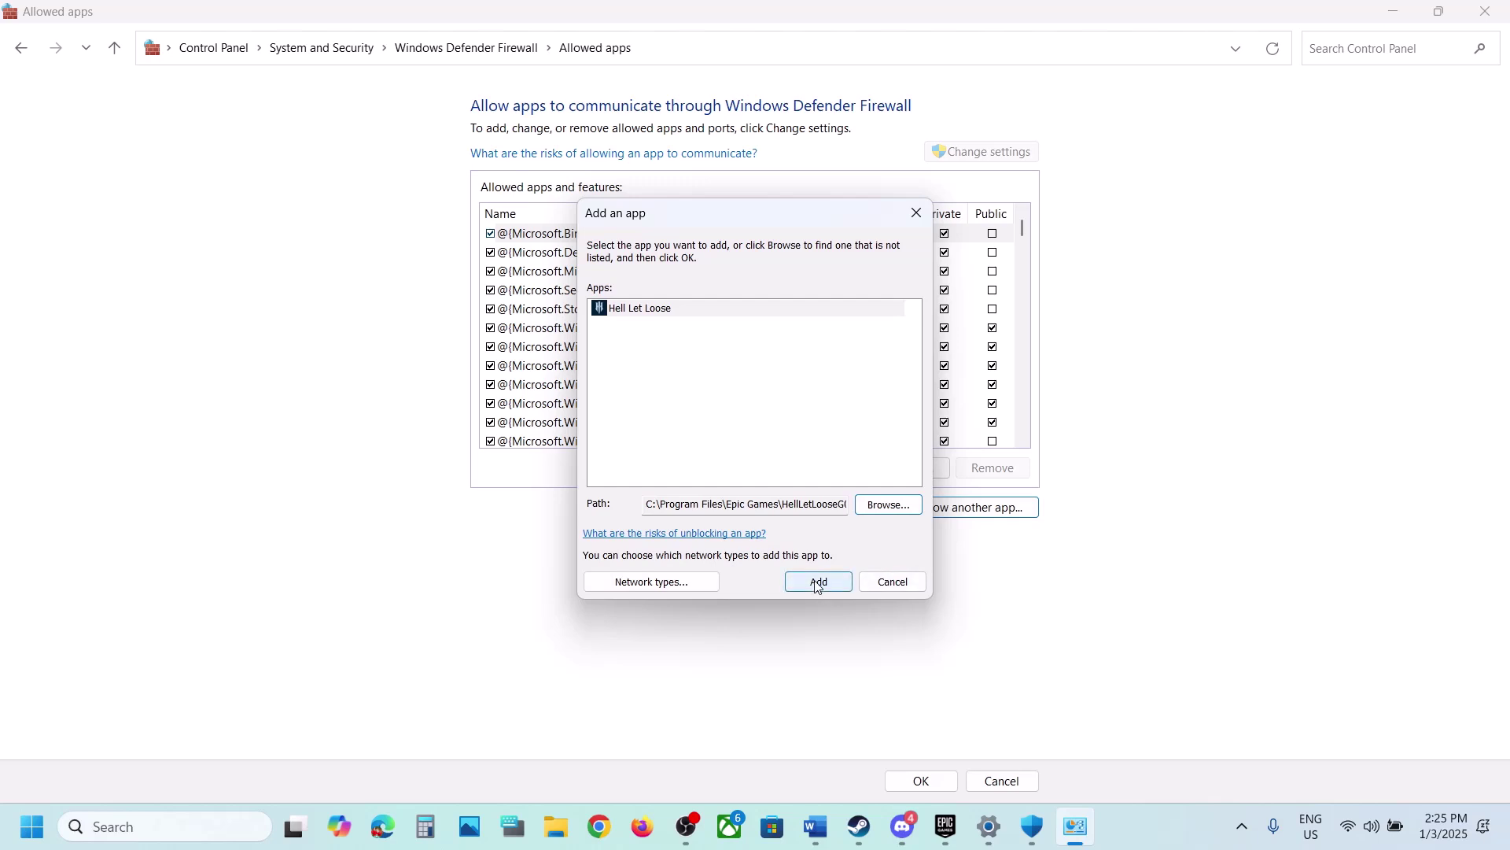
pyautogui.click(818, 586)
pyautogui.click(869, 482)
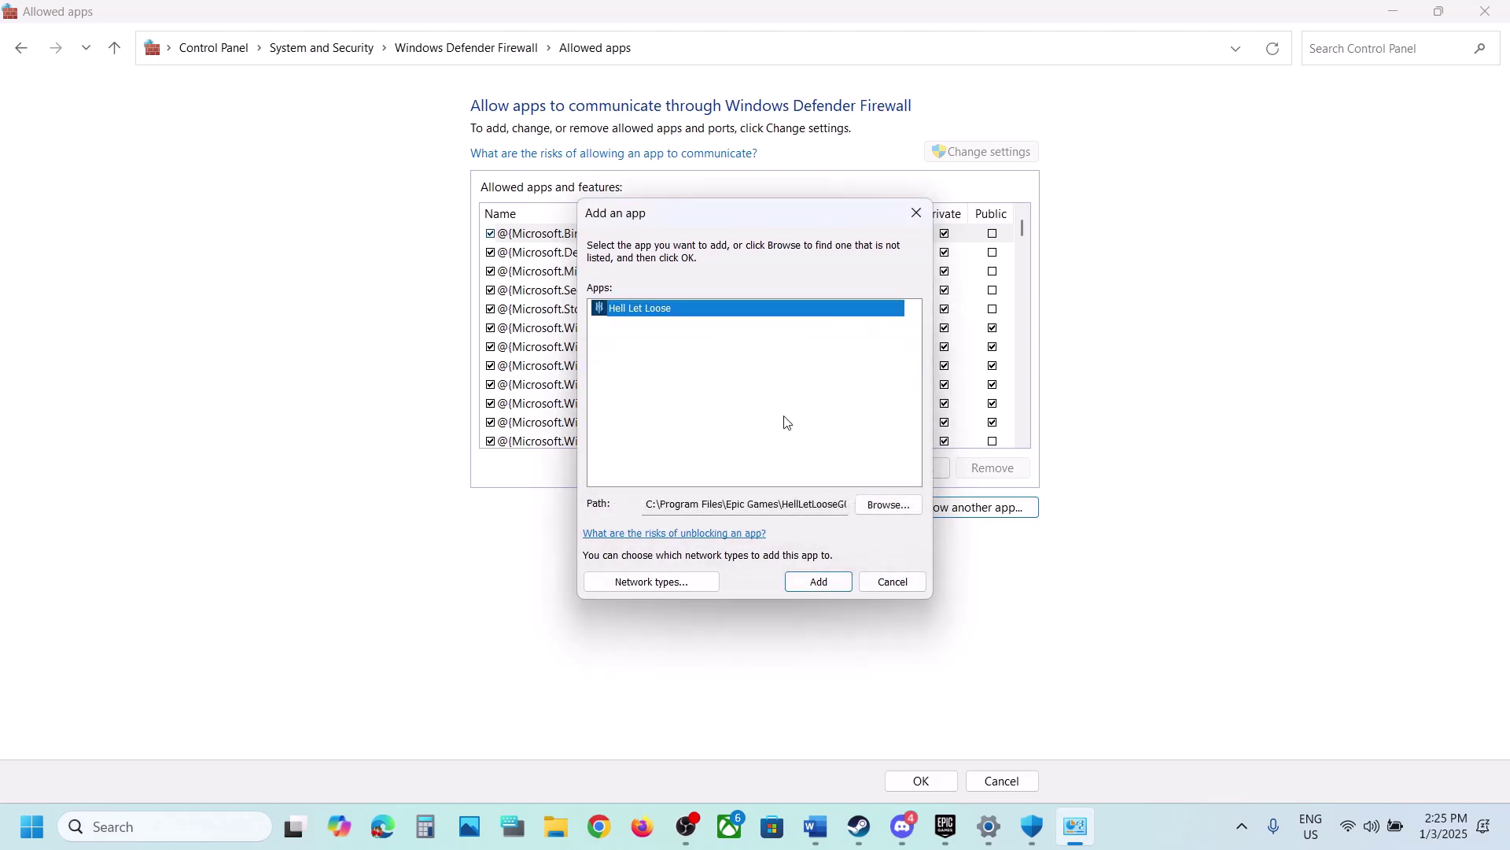
# Step: Try to add EasyAntiCheat_EOS_Setup from the EasyAntiCheat folder to the firewall's allowed apps, and leave the Add an app dialog
pyautogui.click(886, 506)
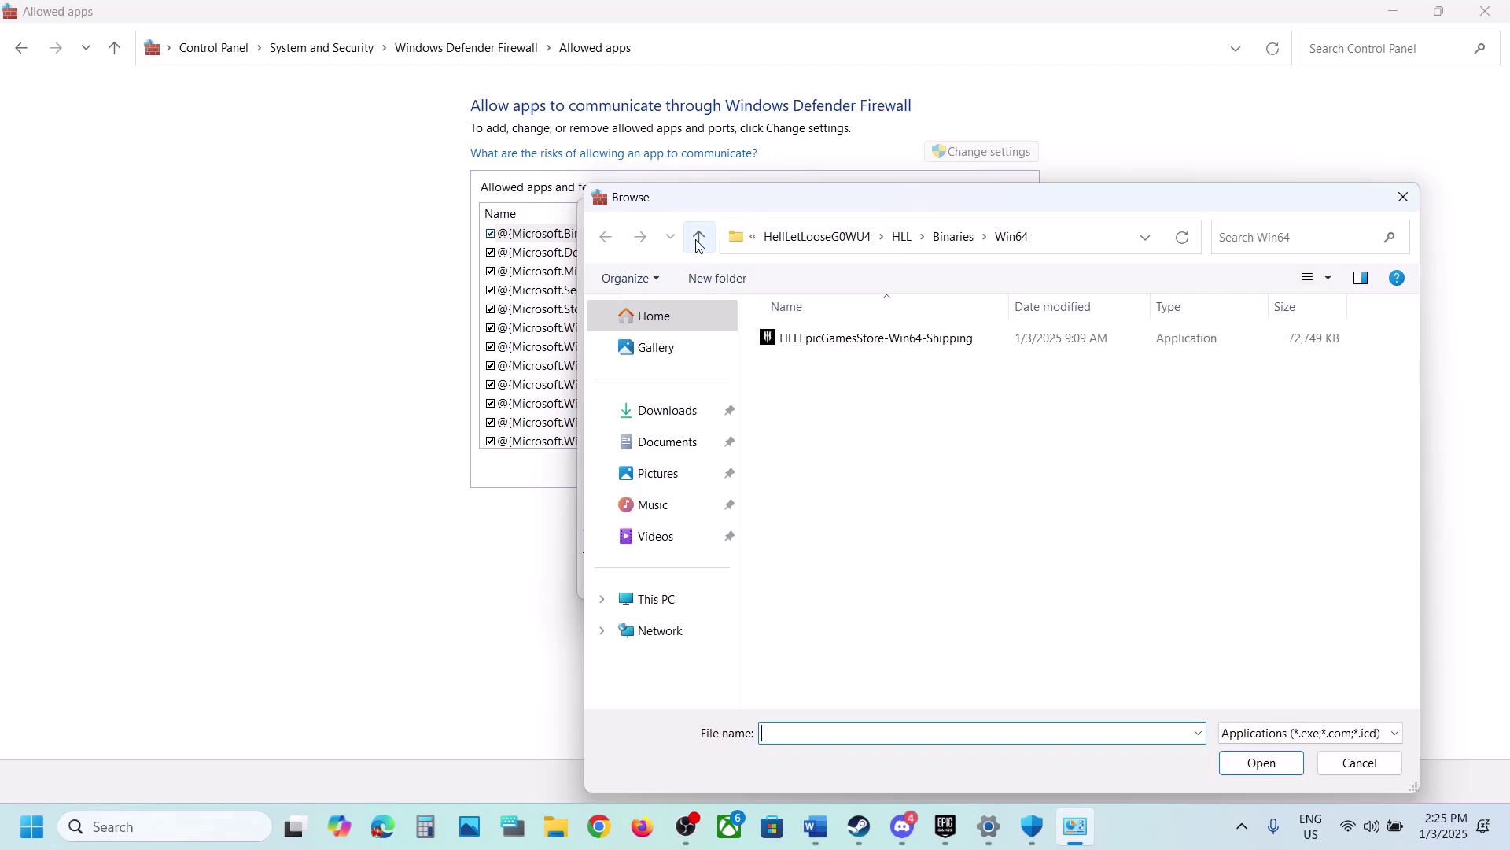
pyautogui.click(698, 240)
pyautogui.click(699, 240)
pyautogui.click(812, 367)
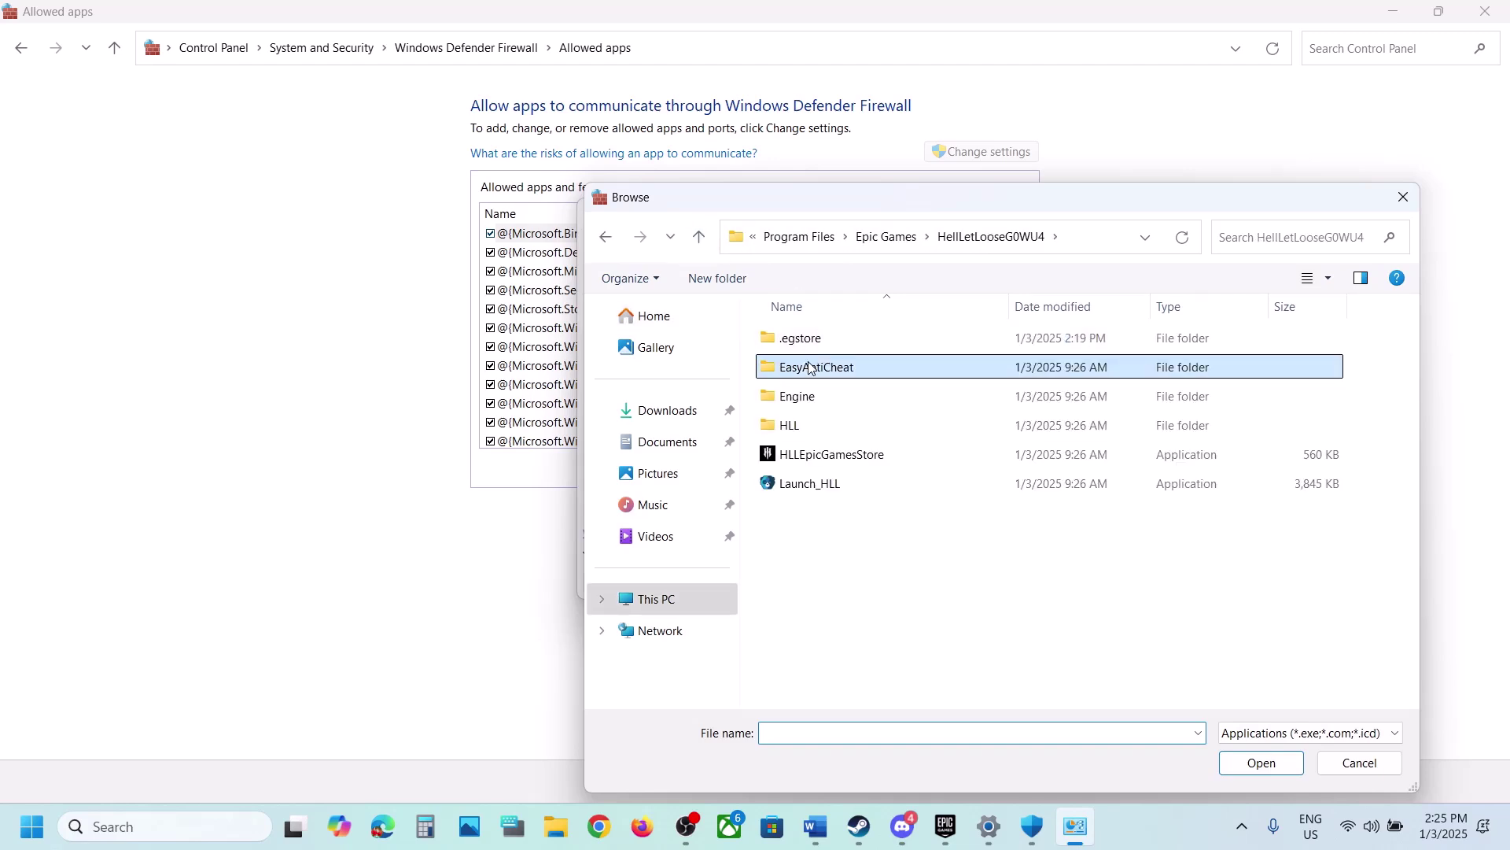
pyautogui.doubleClick(811, 367)
pyautogui.click(826, 426)
pyautogui.click(1263, 761)
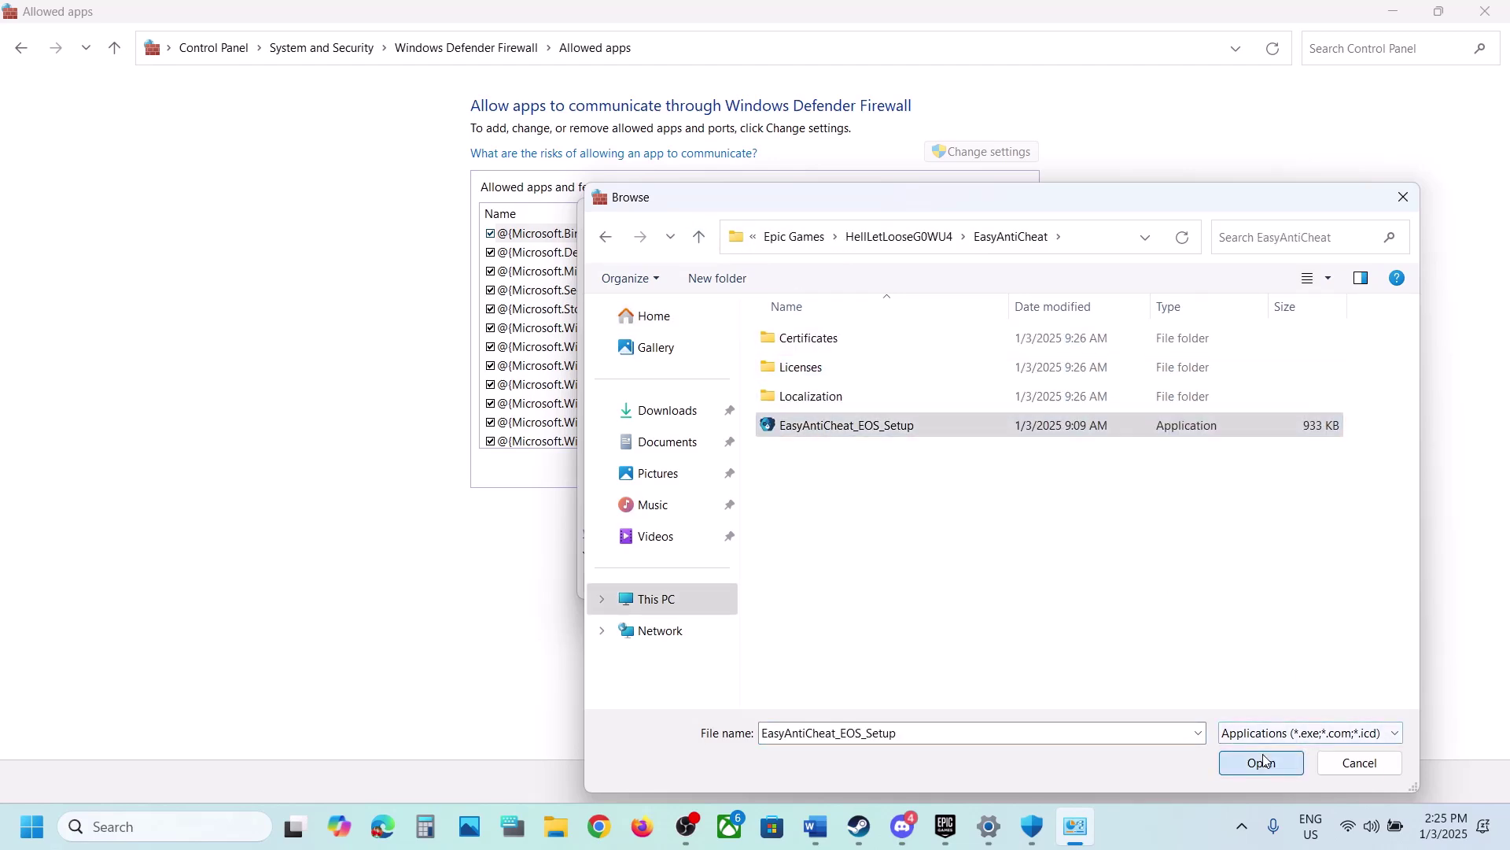
pyautogui.click(818, 582)
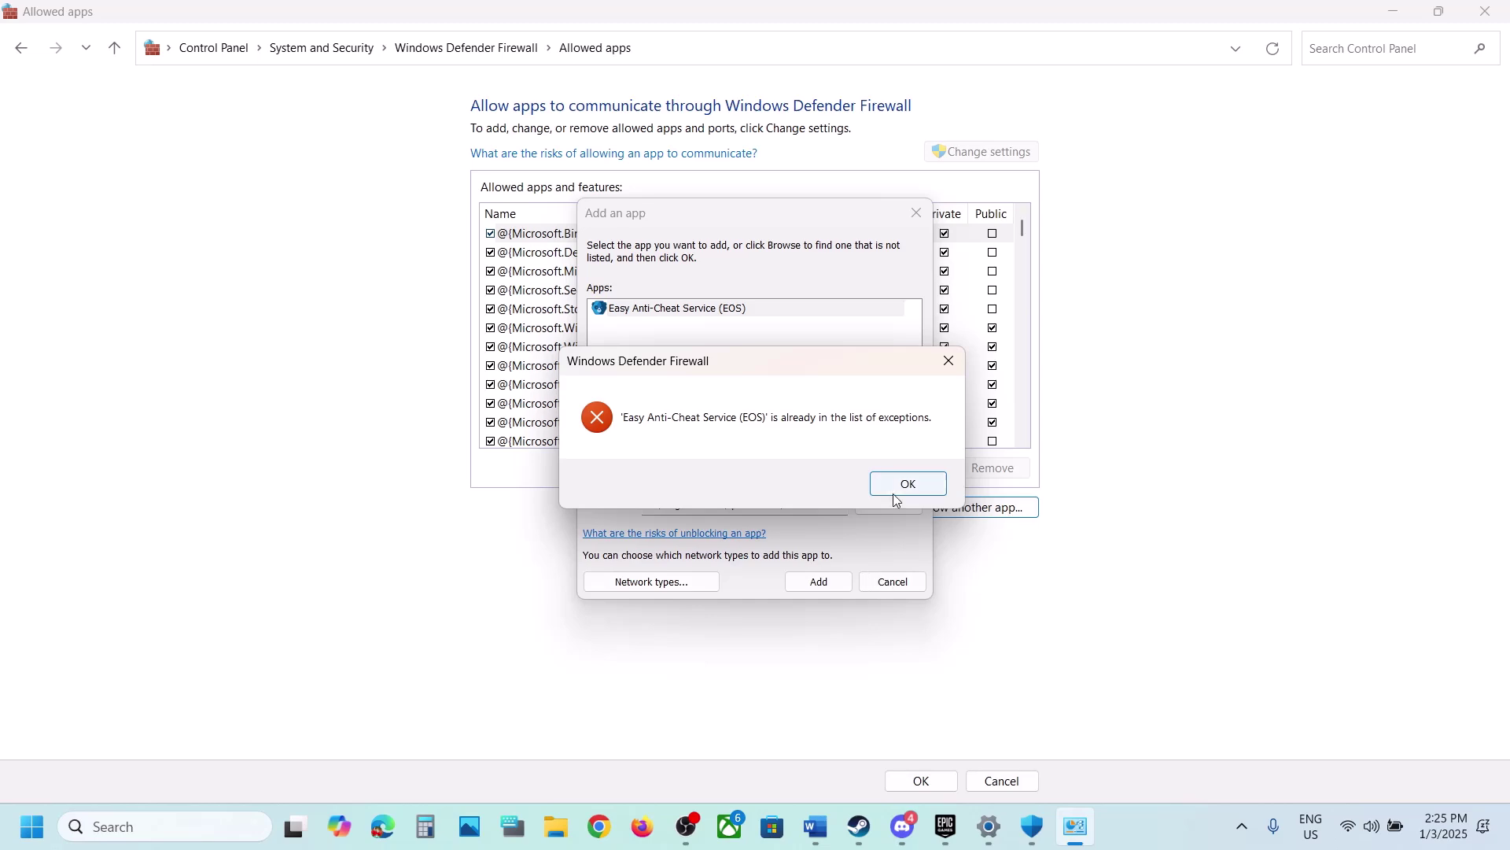
pyautogui.click(895, 494)
pyautogui.click(899, 587)
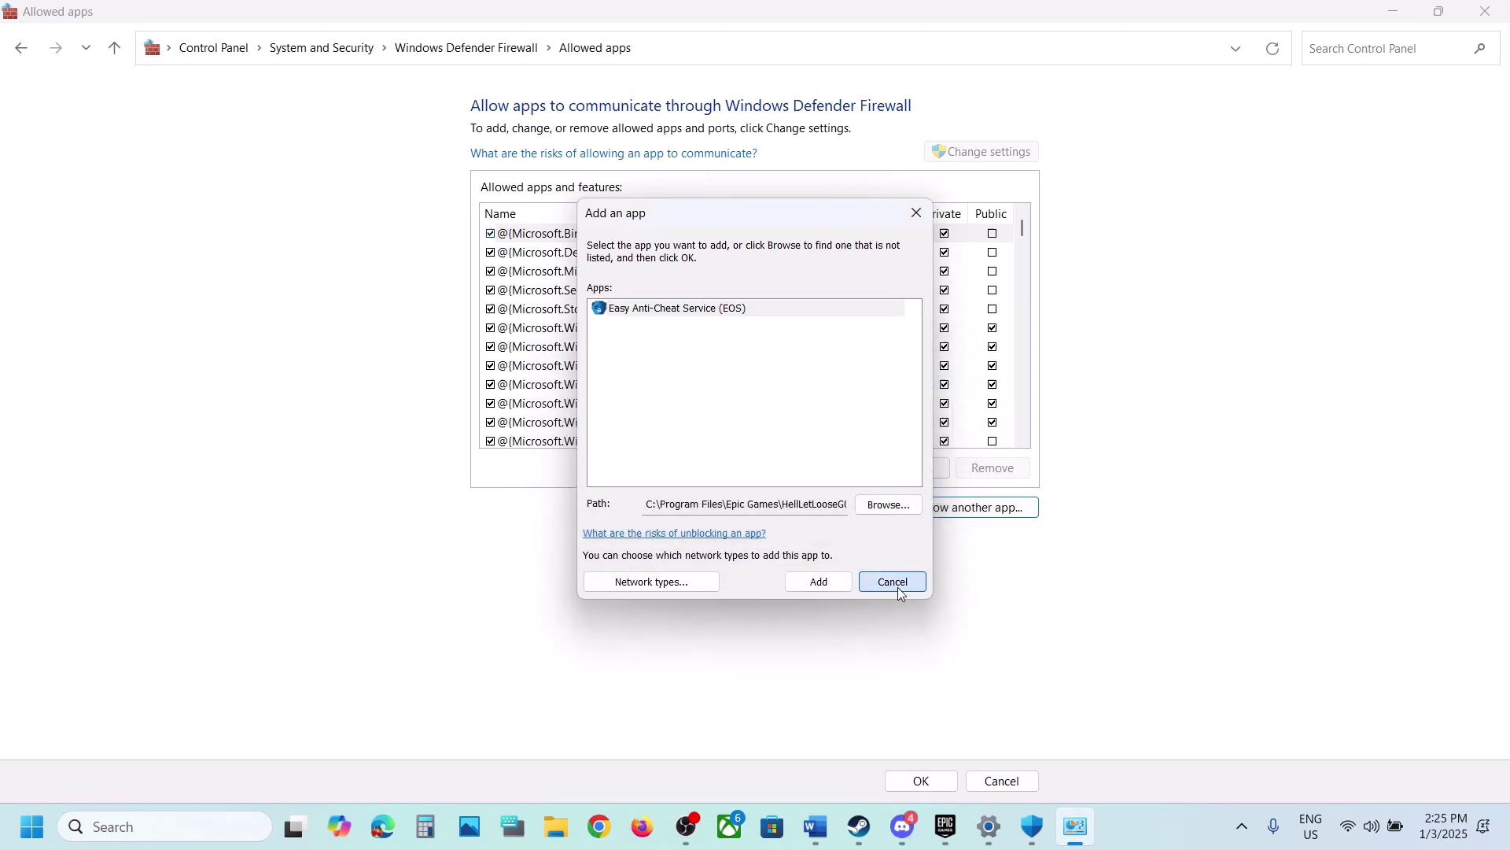
# Step: Close the Allowed apps, Windows Security and Settings windows and go to Step 7 in the Word notes
pyautogui.click(1486, 14)
pyautogui.click(1486, 19)
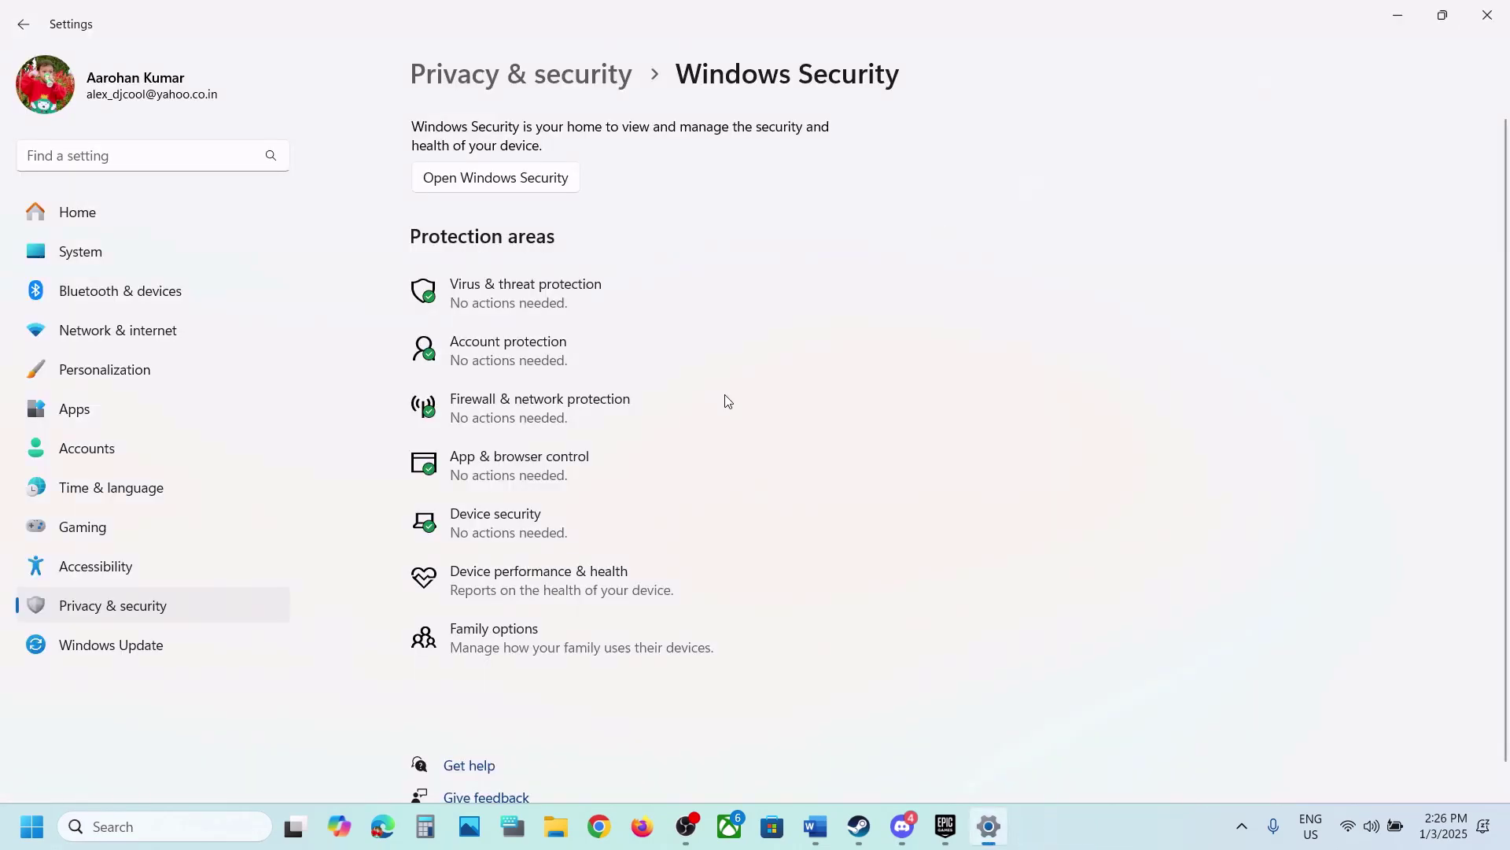
pyautogui.click(1487, 14)
pyautogui.scroll(-4, 682, 437)
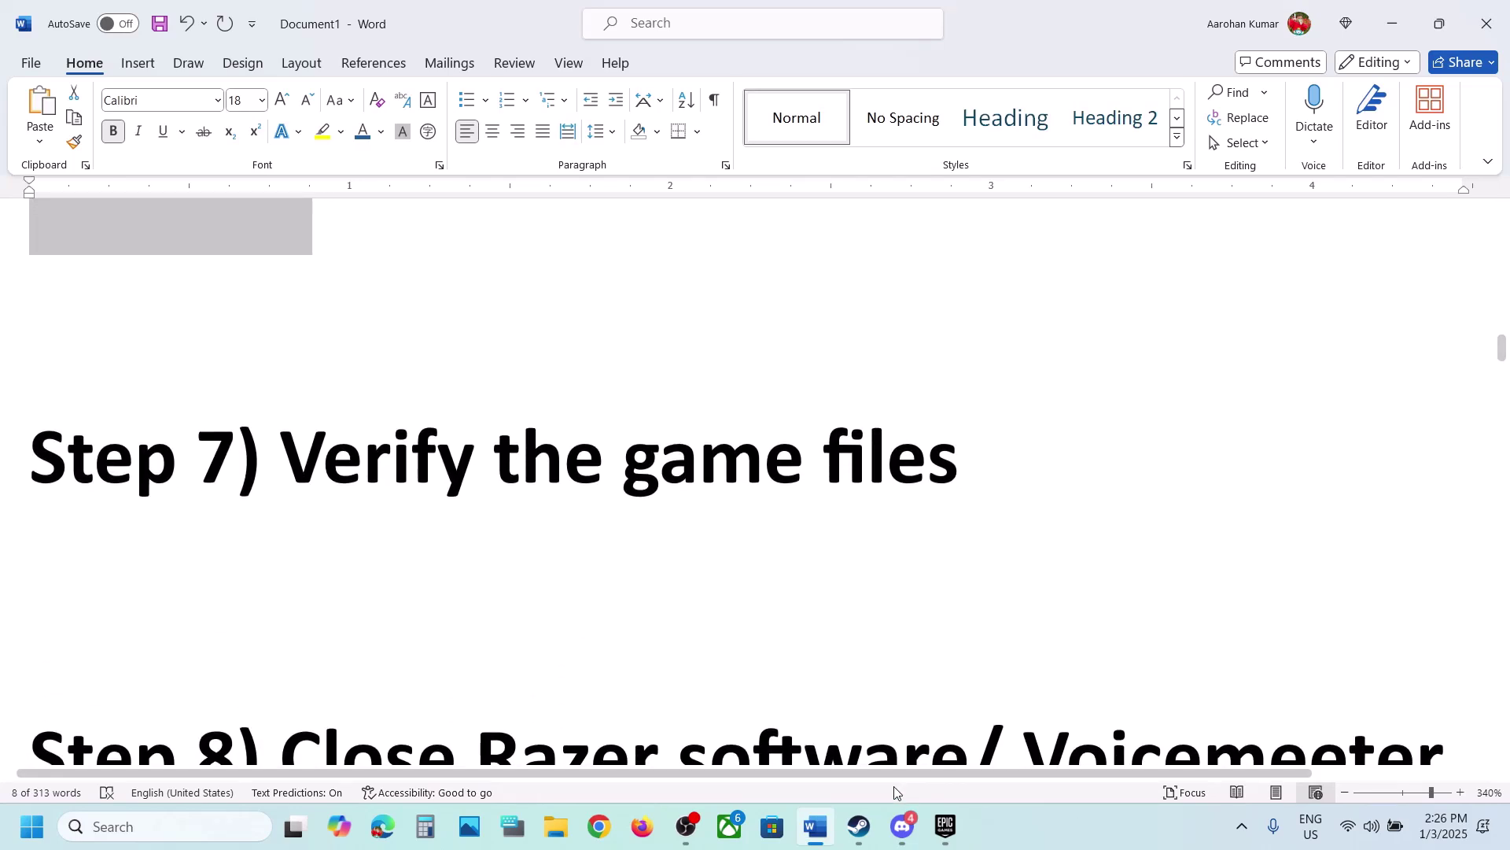
# Step: Switch to Steam and check the properties of Hell Let Loose in the library, closing them when done
pyautogui.click(859, 826)
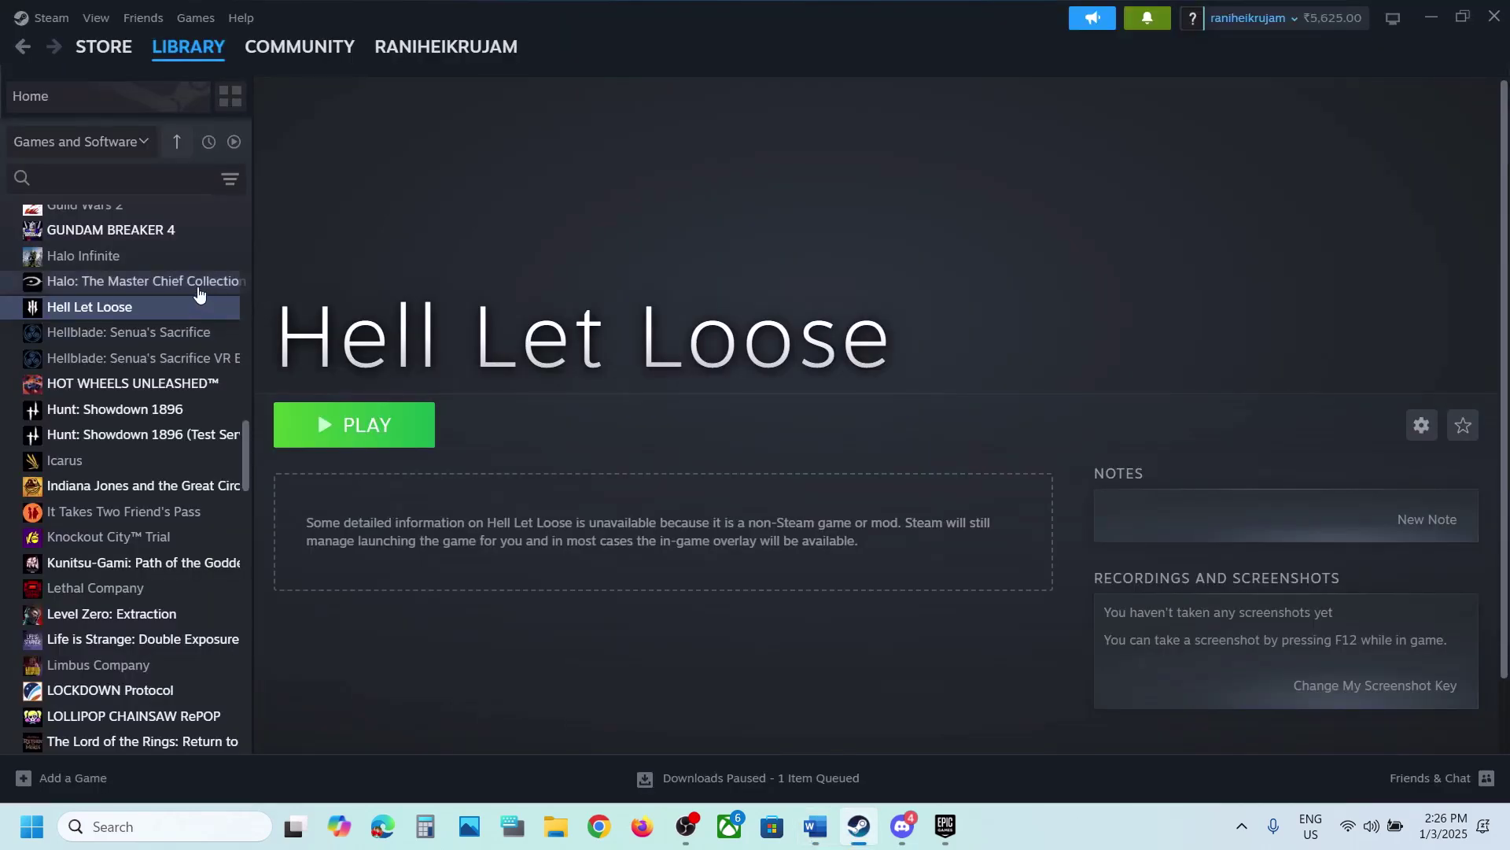
pyautogui.rightClick(133, 305)
pyautogui.click(219, 464)
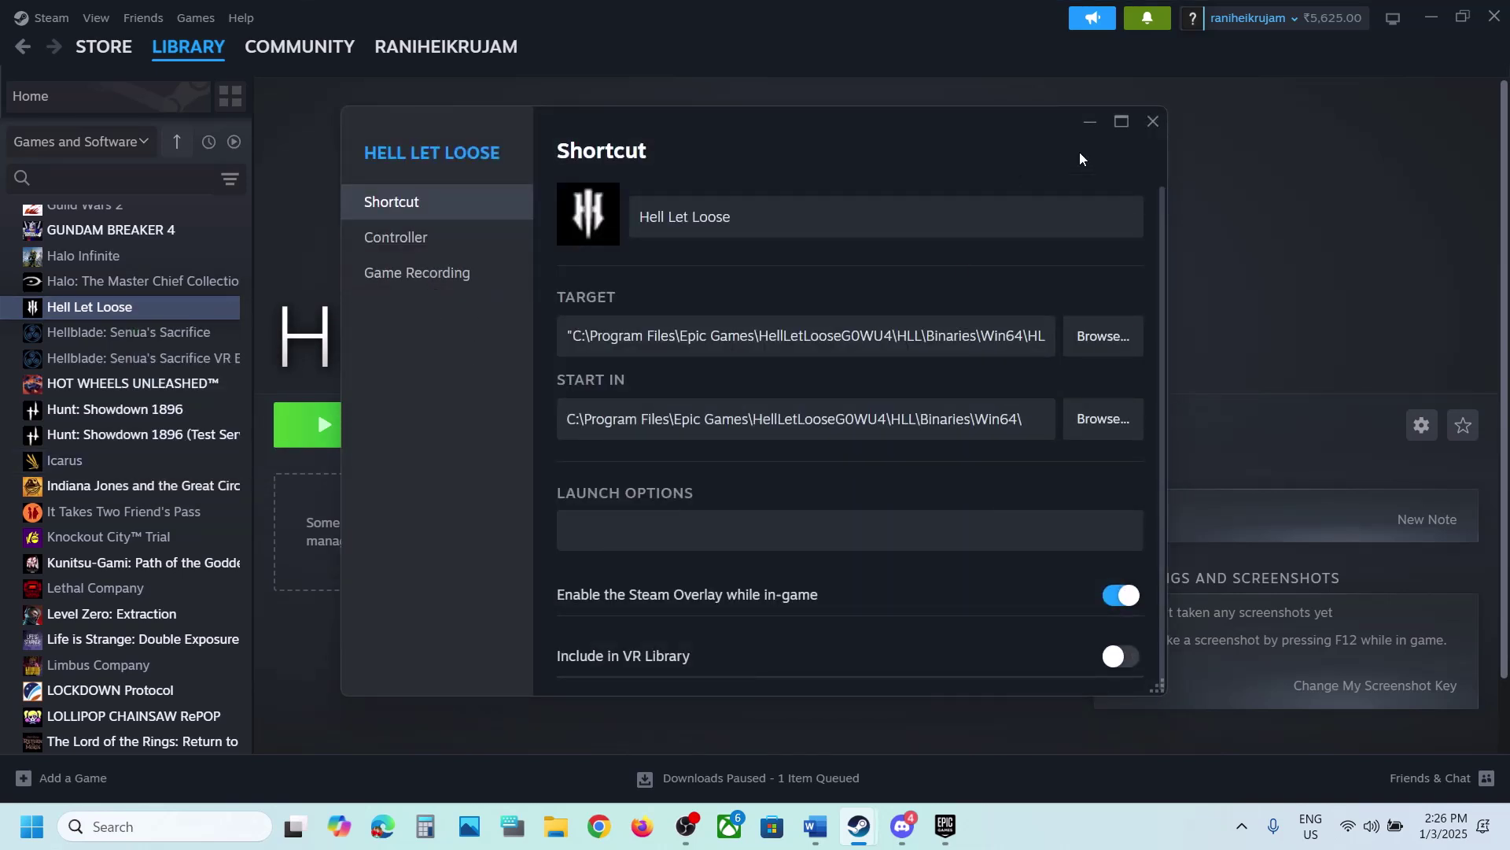
pyautogui.click(1162, 122)
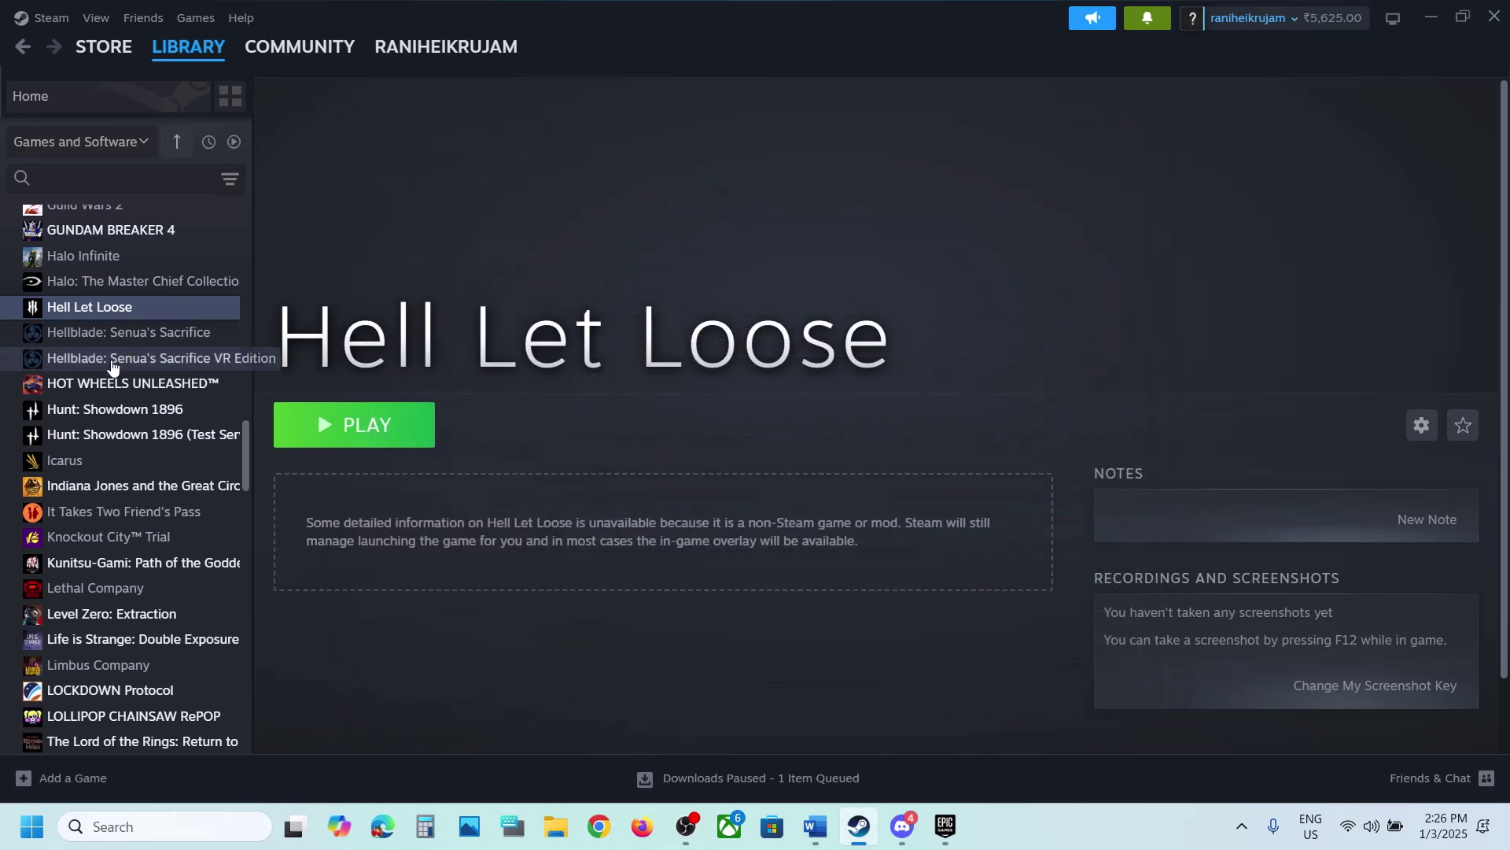
# Step: Examine the file verification option in the Installed Files properties of HOT WHEELS UNLEASHED, closing the properties when done
pyautogui.rightClick(90, 386)
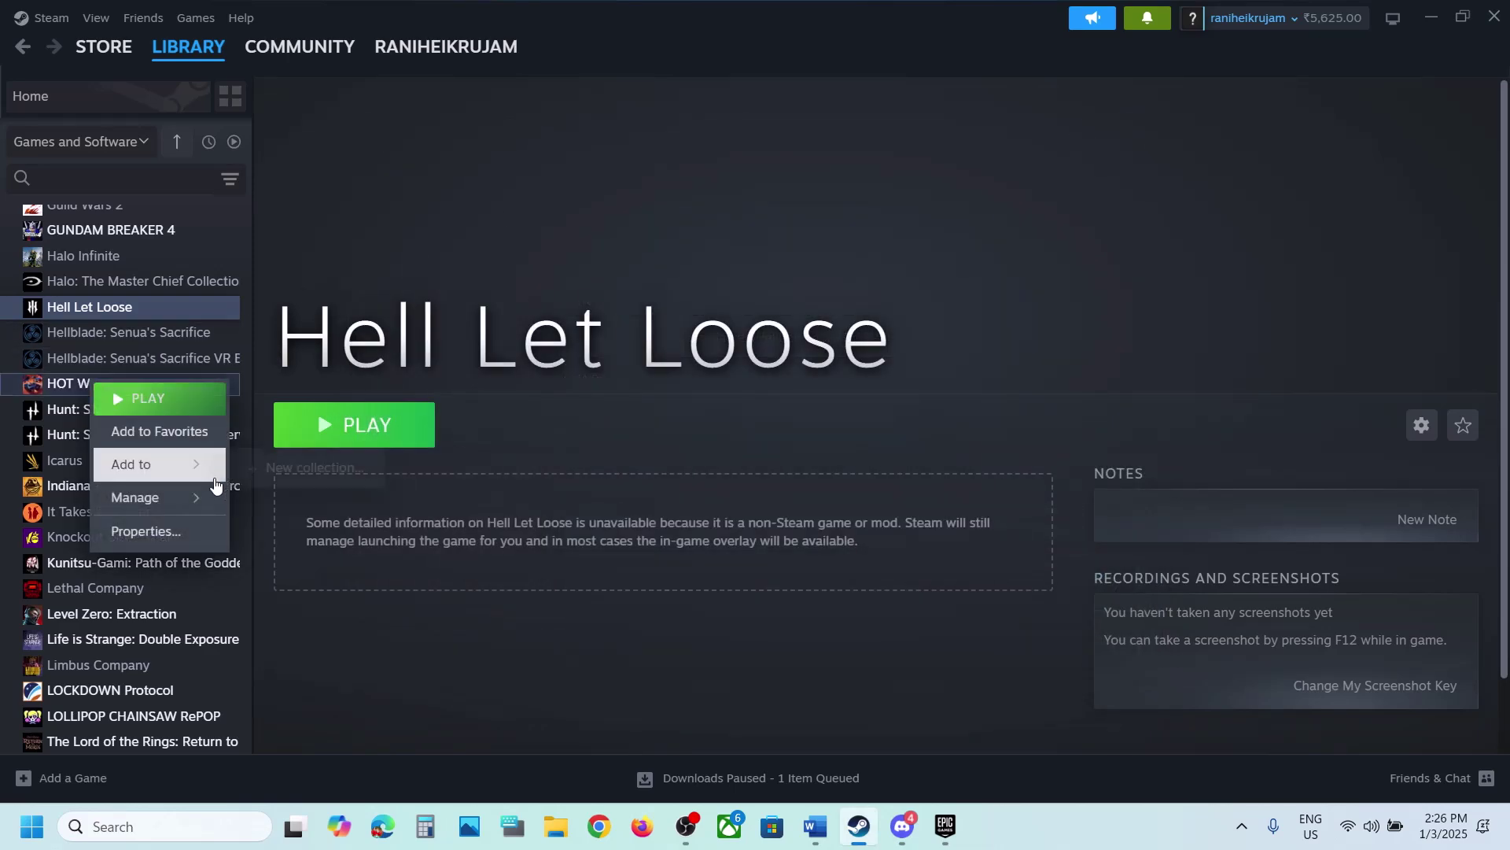
pyautogui.click(142, 530)
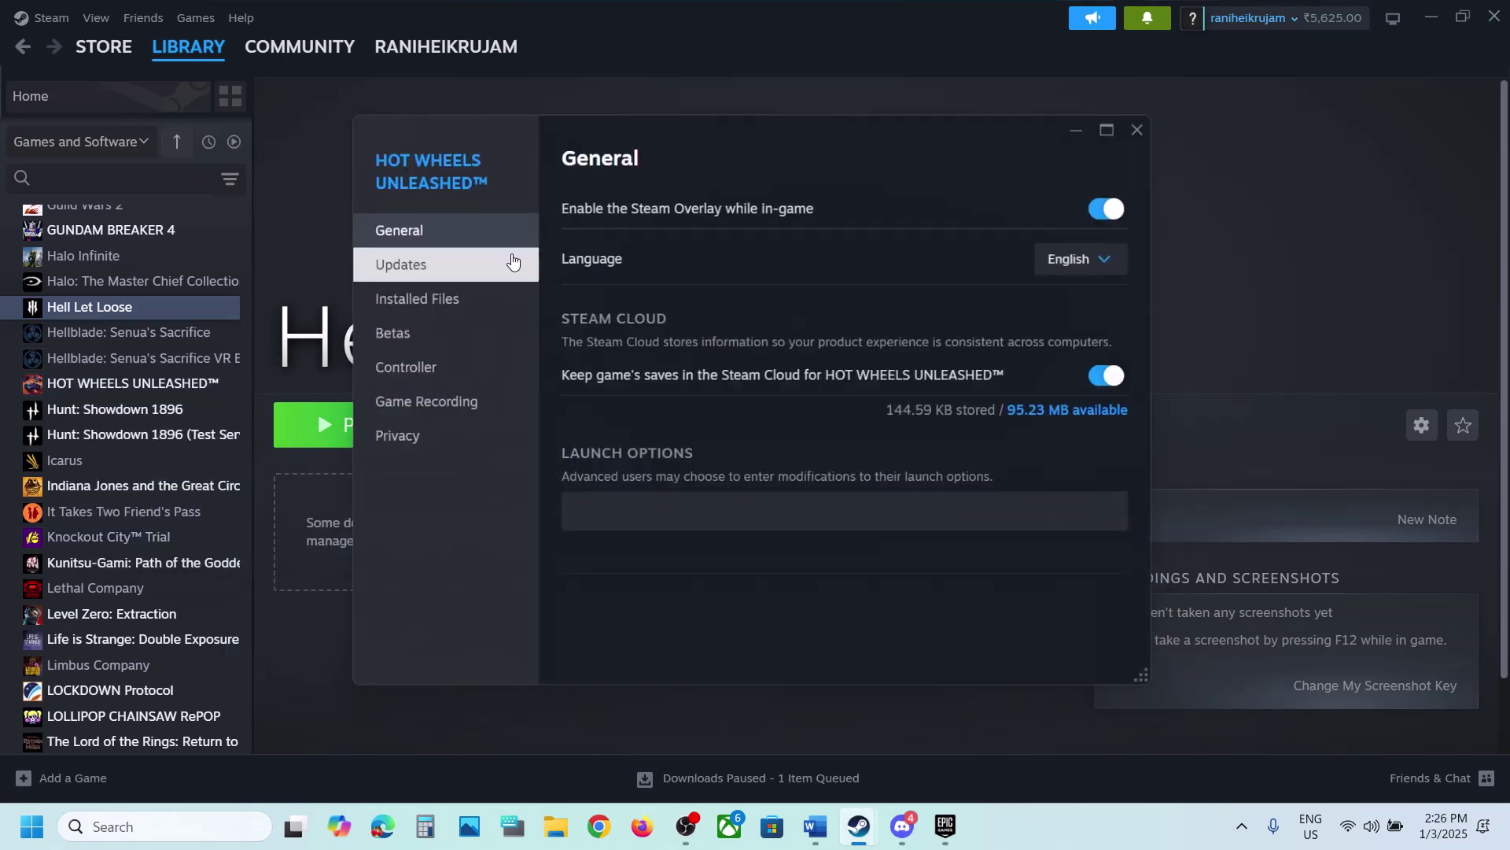
pyautogui.click(407, 296)
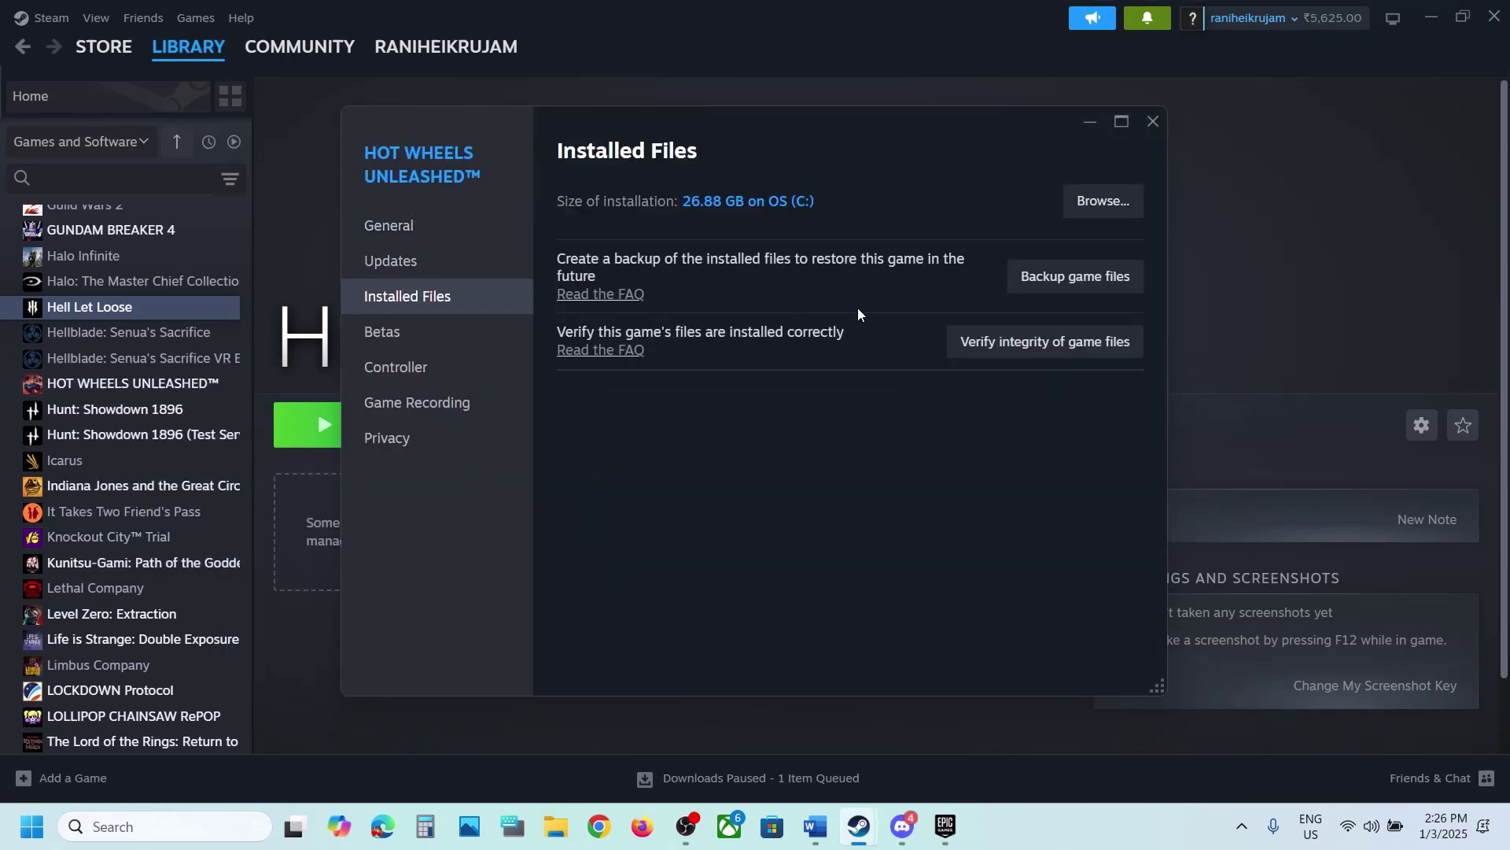
pyautogui.click(1155, 121)
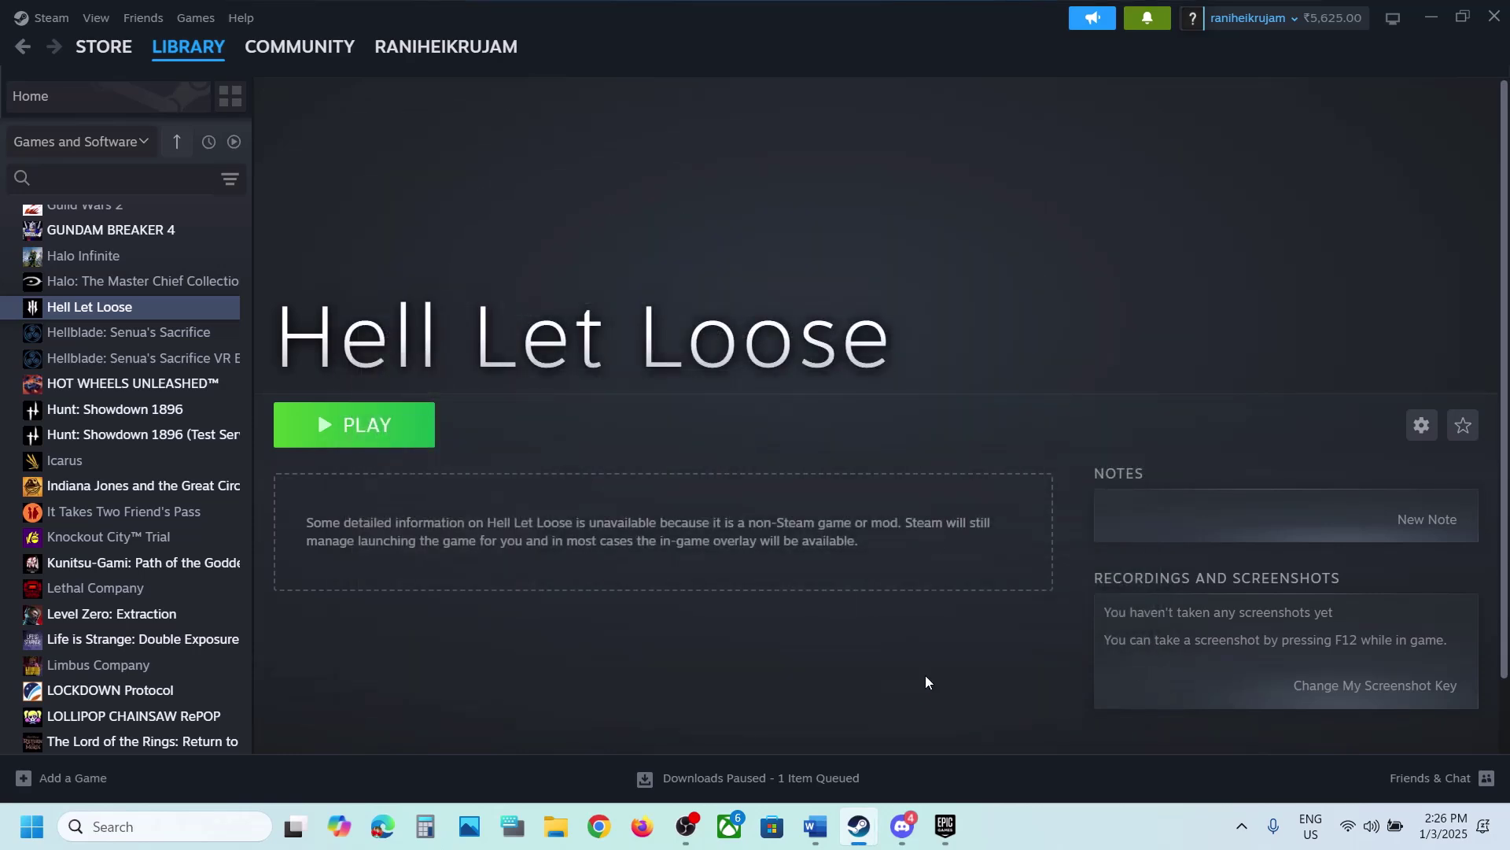
# Step: Switch to the Epic Games Launcher and examine the Verify Files option in Hell Let Loose's management settings
pyautogui.click(946, 826)
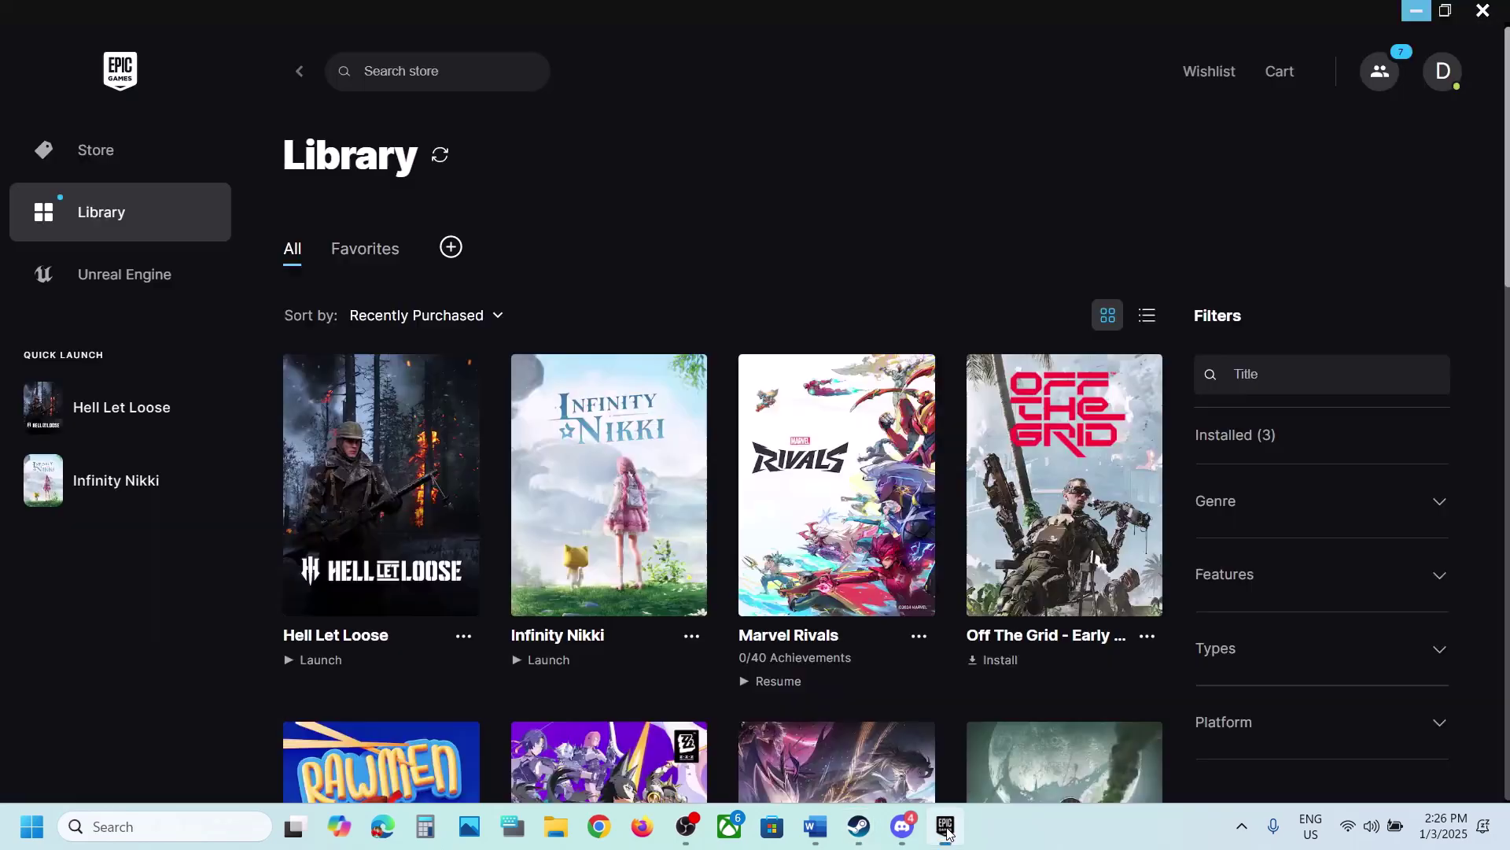
pyautogui.click(464, 636)
pyautogui.click(520, 468)
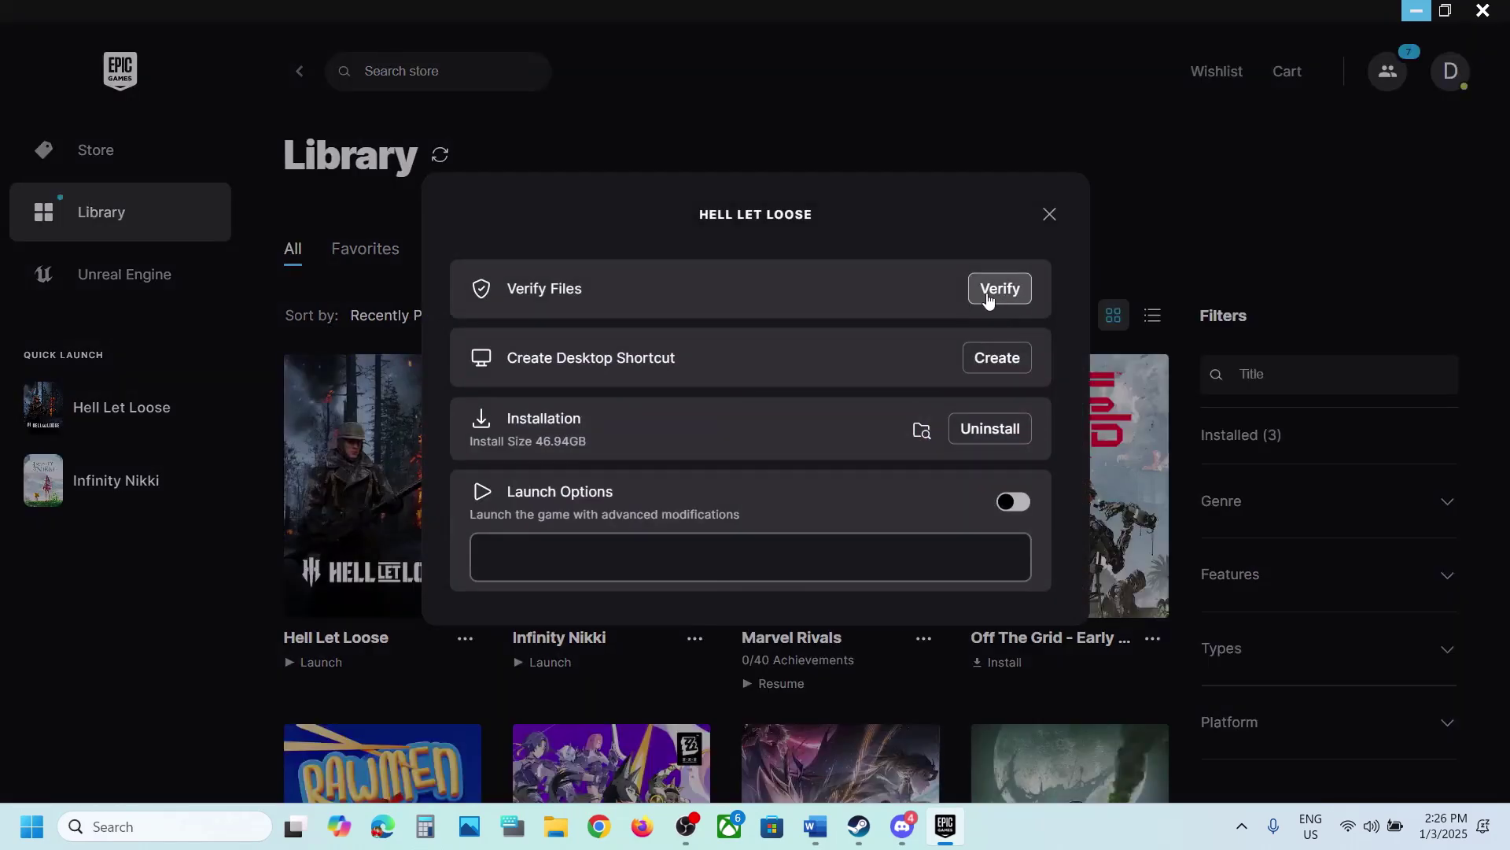
pyautogui.click(1058, 221)
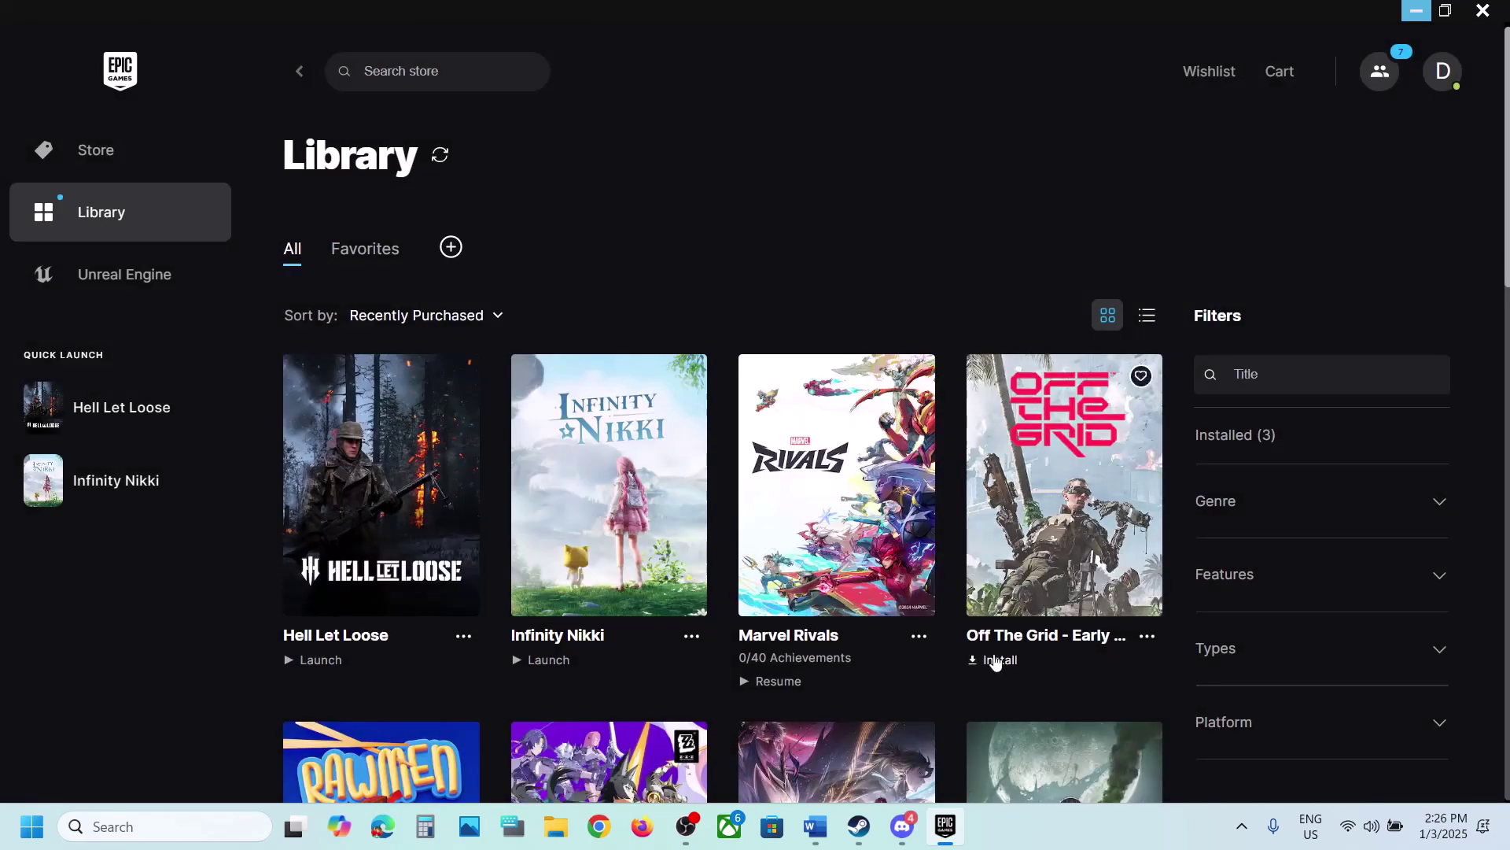
# Step: Return to the Word notes, highlight "Razer software" and "Voicemeeter" in Step 8, and continue to Step 9
pyautogui.click(815, 826)
pyautogui.scroll(-5, 687, 571)
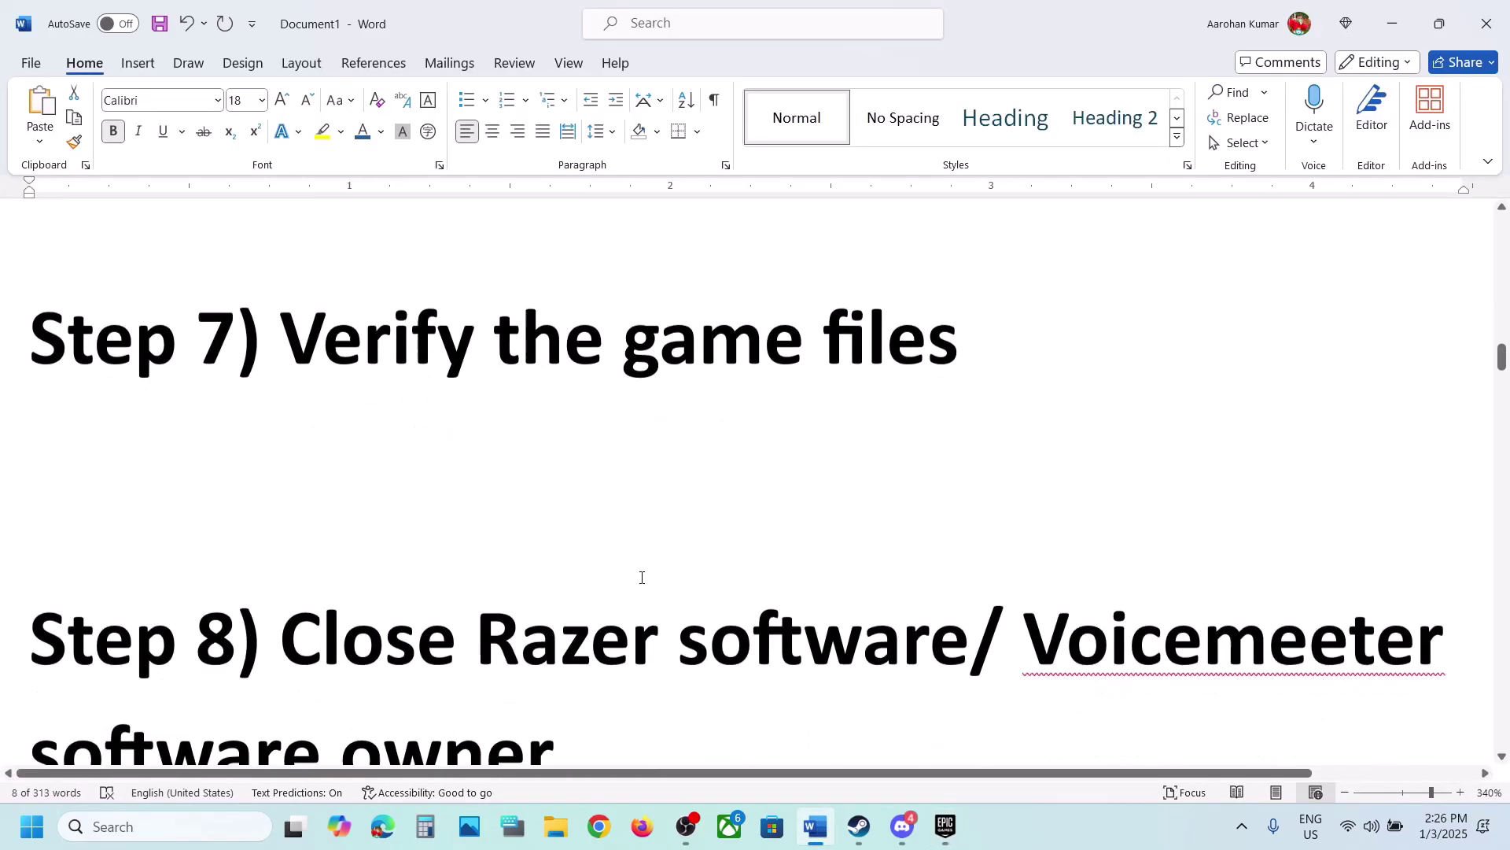
pyautogui.moveTo(485, 403); pyautogui.dragTo(909, 404)
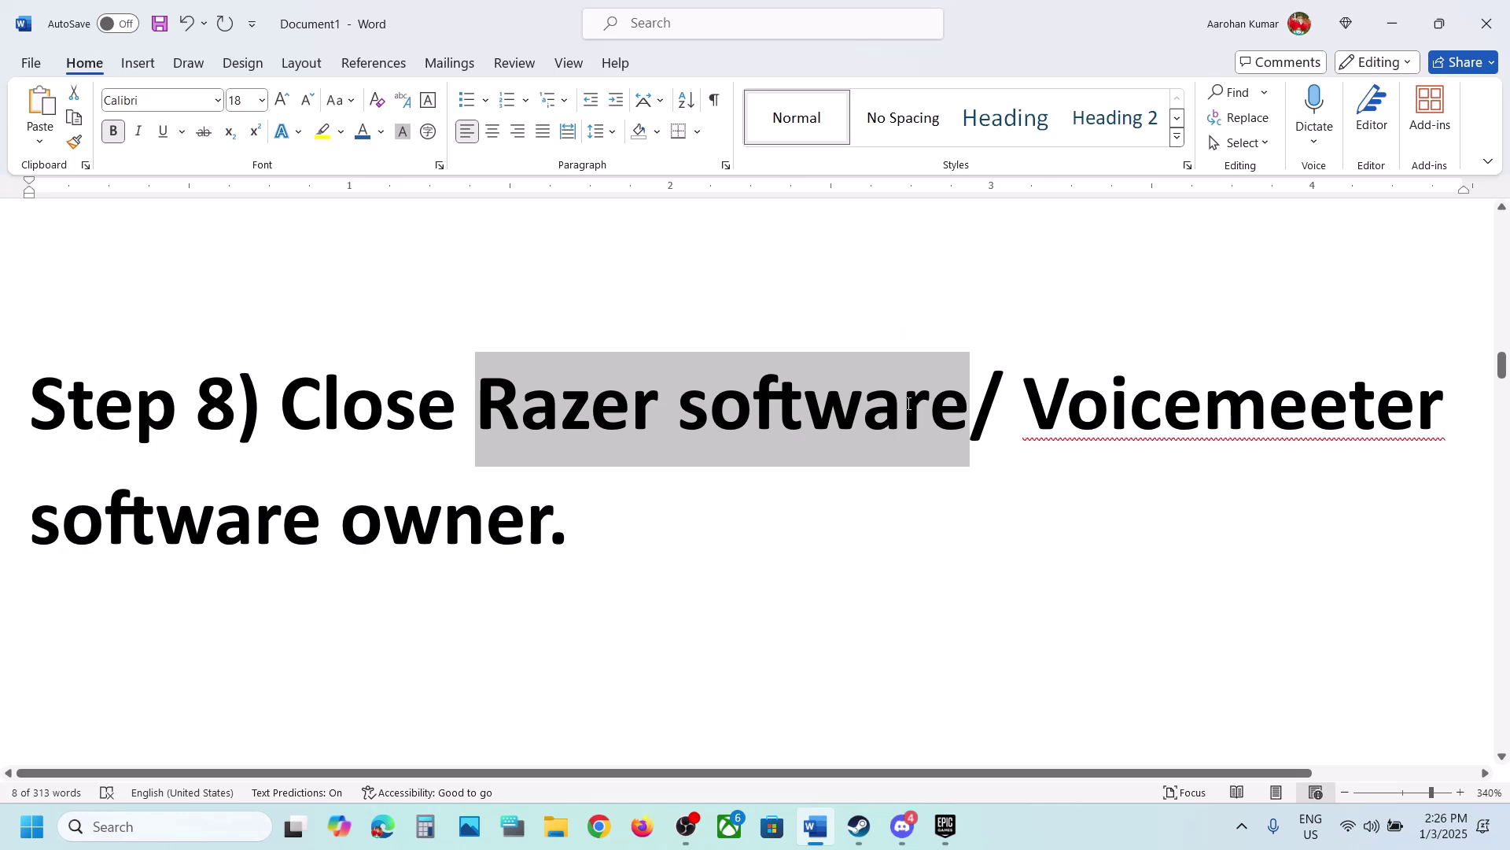
pyautogui.moveTo(1032, 414); pyautogui.dragTo(1452, 408)
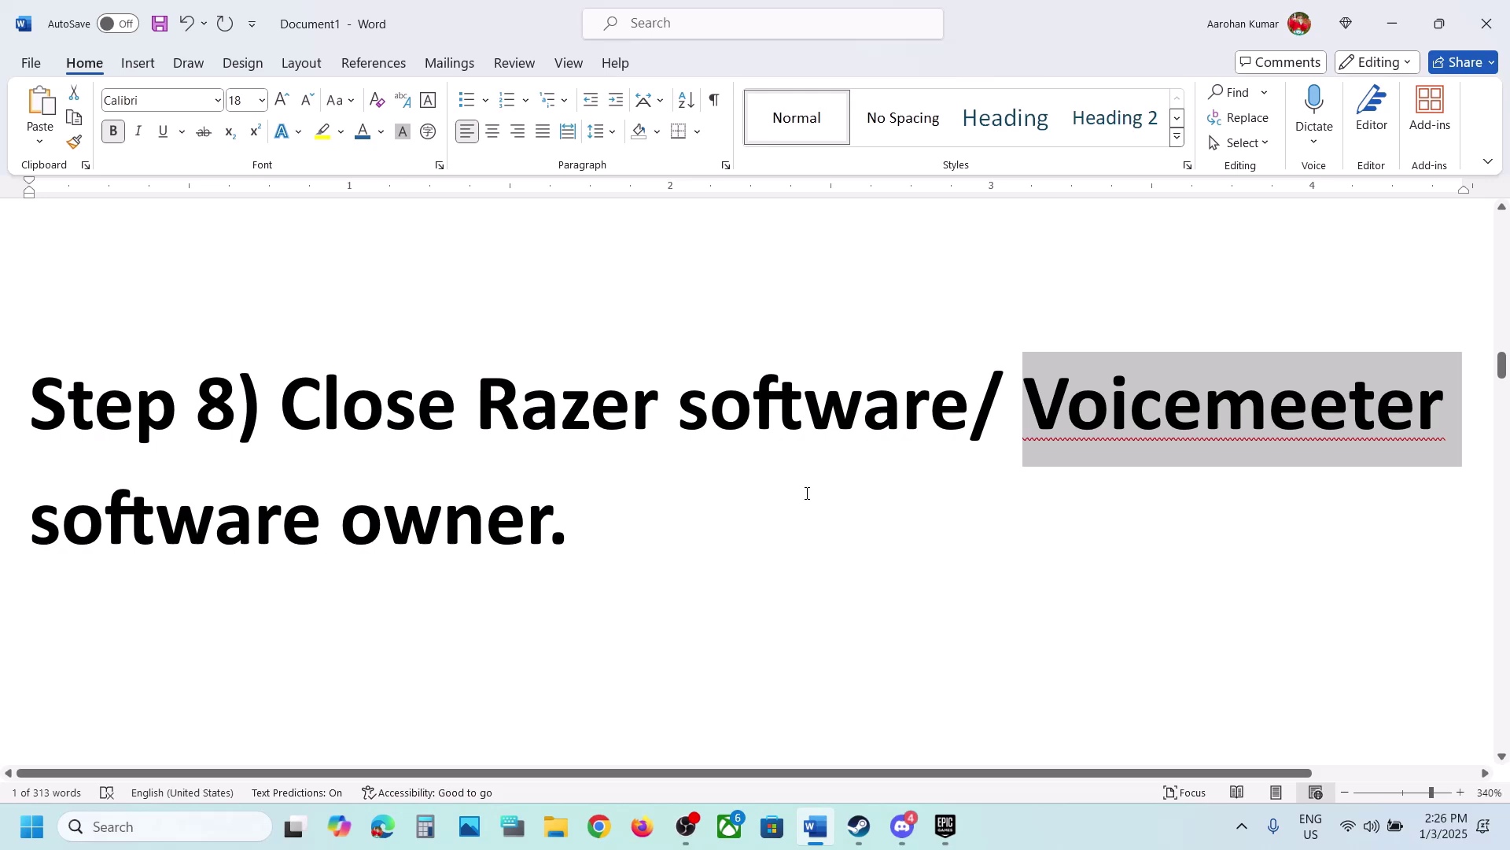
pyautogui.scroll(-5, 806, 493)
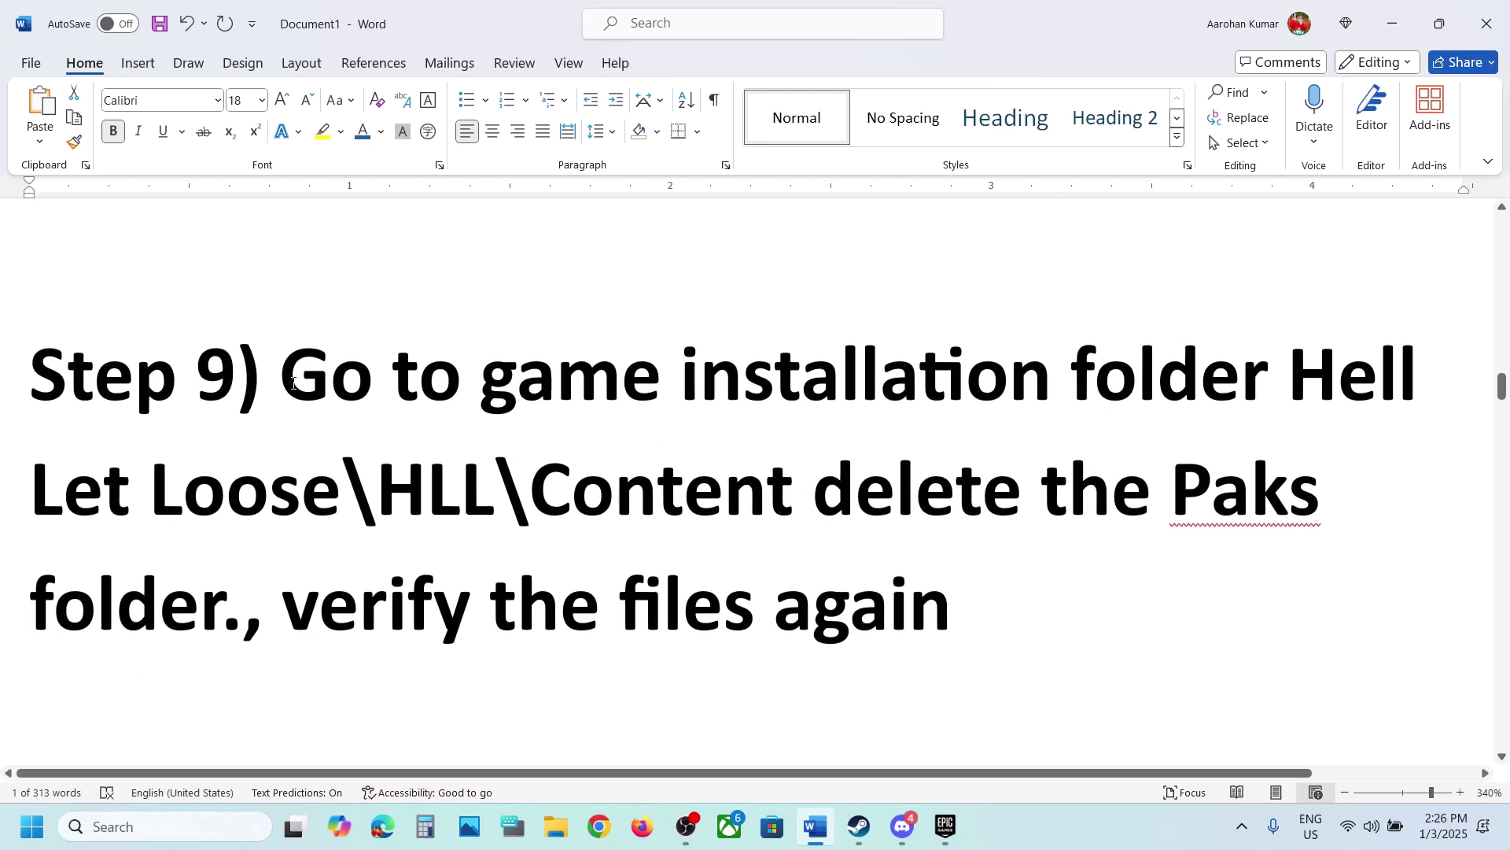
# Step: Highlight the Step 9 folder path and "Paks" in the notes, and open the OS (C:) drive in File Explorer
pyautogui.moveTo(293, 383); pyautogui.dragTo(1040, 475)
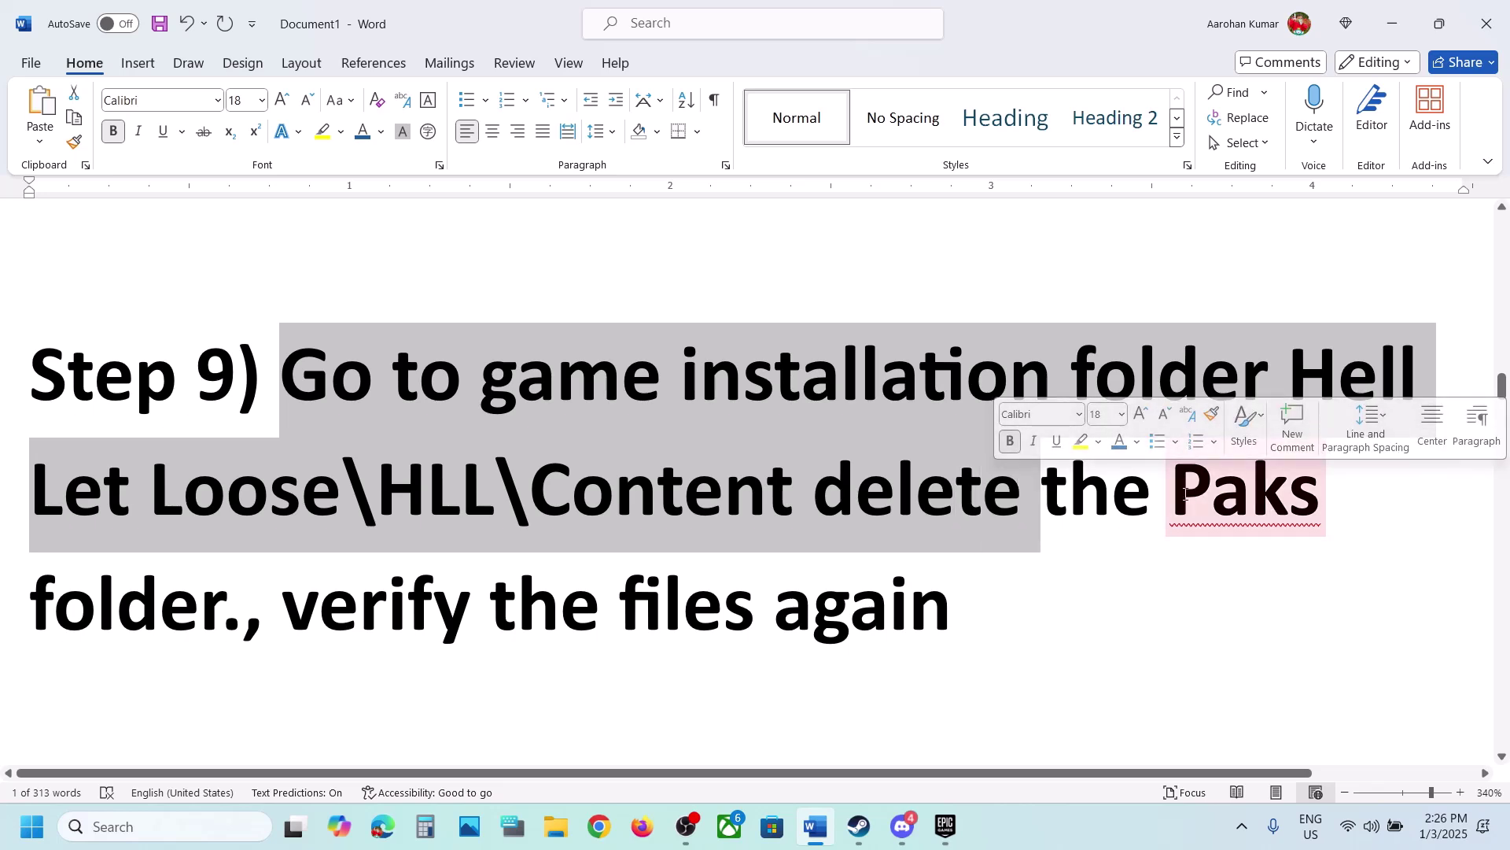
pyautogui.moveTo(1186, 494); pyautogui.dragTo(1323, 507)
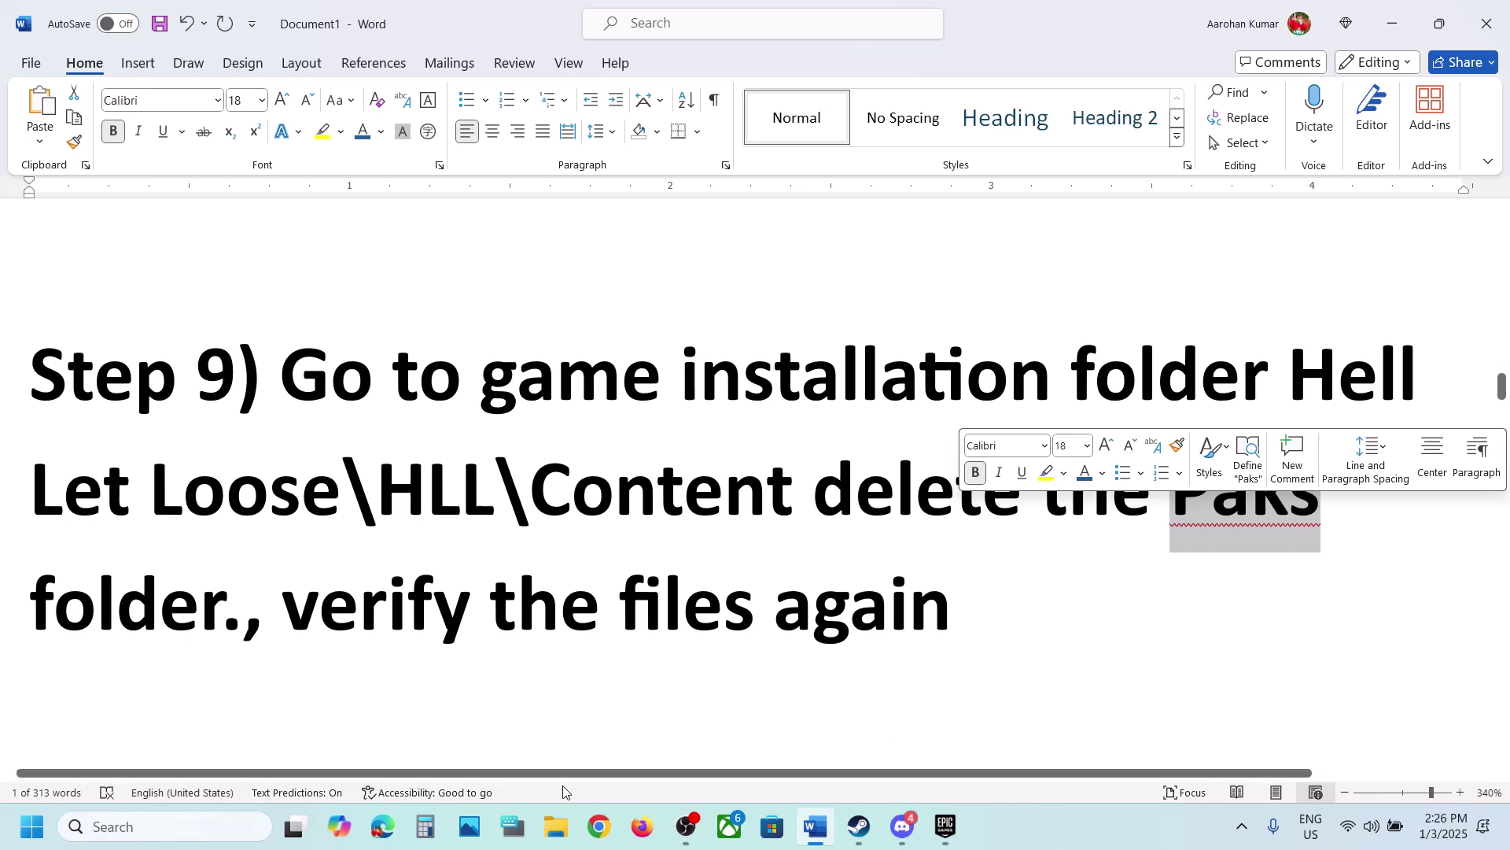
pyautogui.click(562, 822)
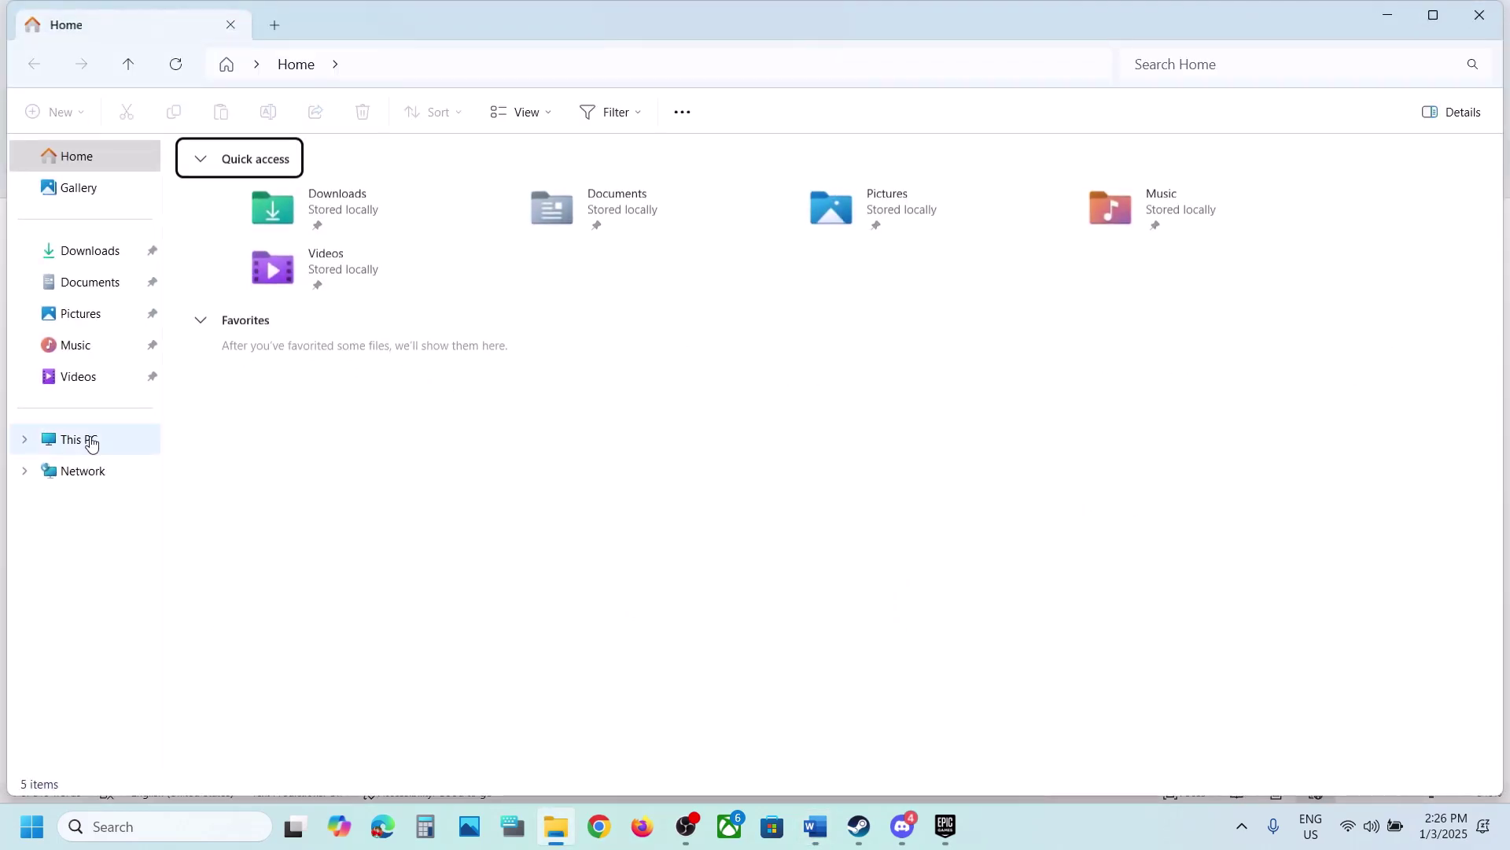
pyautogui.click(78, 439)
pyautogui.doubleClick(362, 211)
pyautogui.scroll(-4, 344, 462)
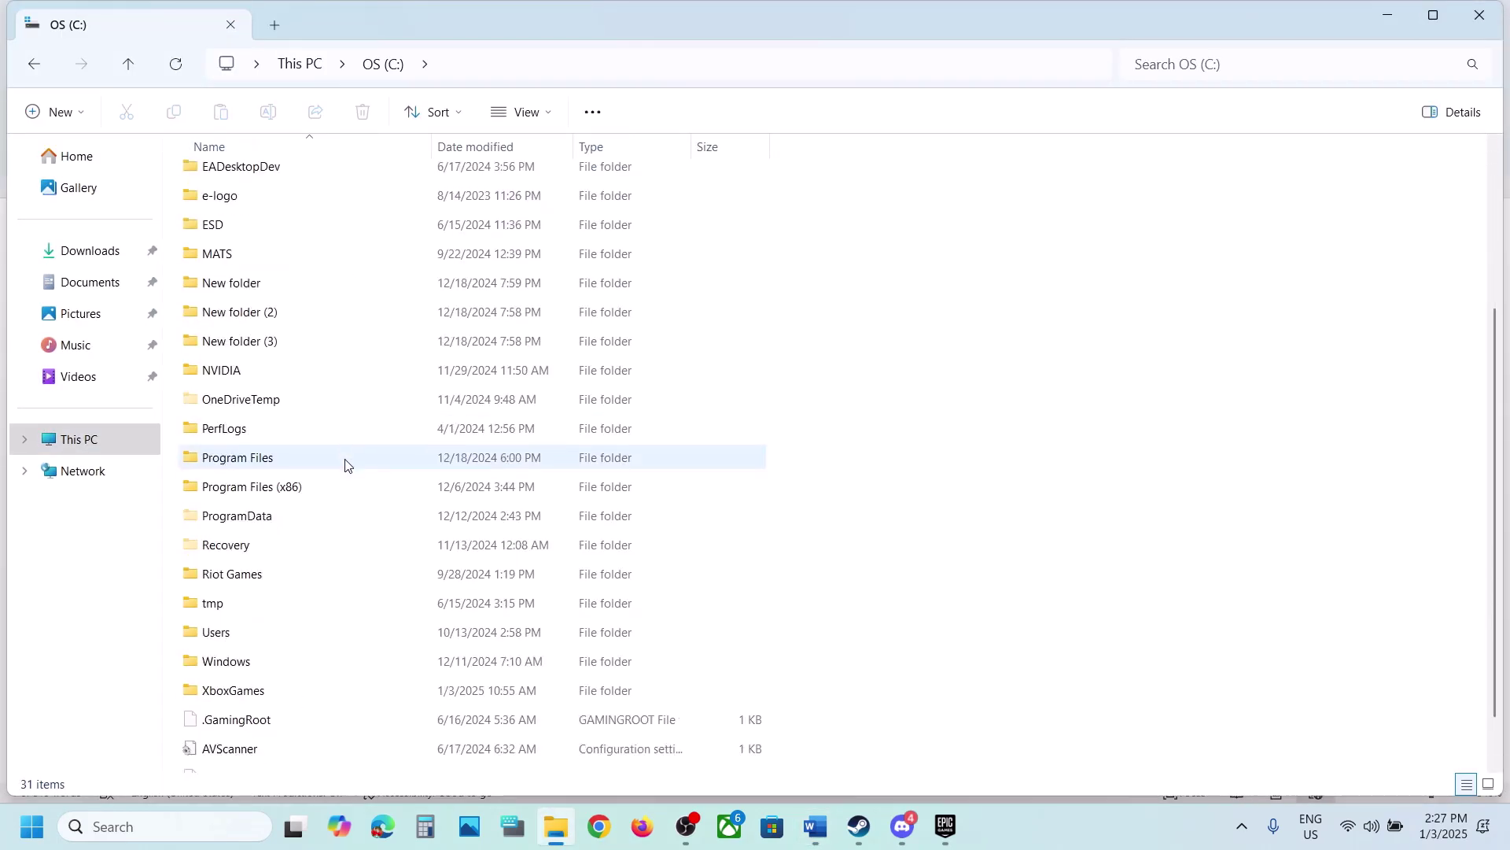
# Step: Browse to the Steam games location at Program Files (x86)\Steam\steamapps\common
pyautogui.doubleClick(260, 413)
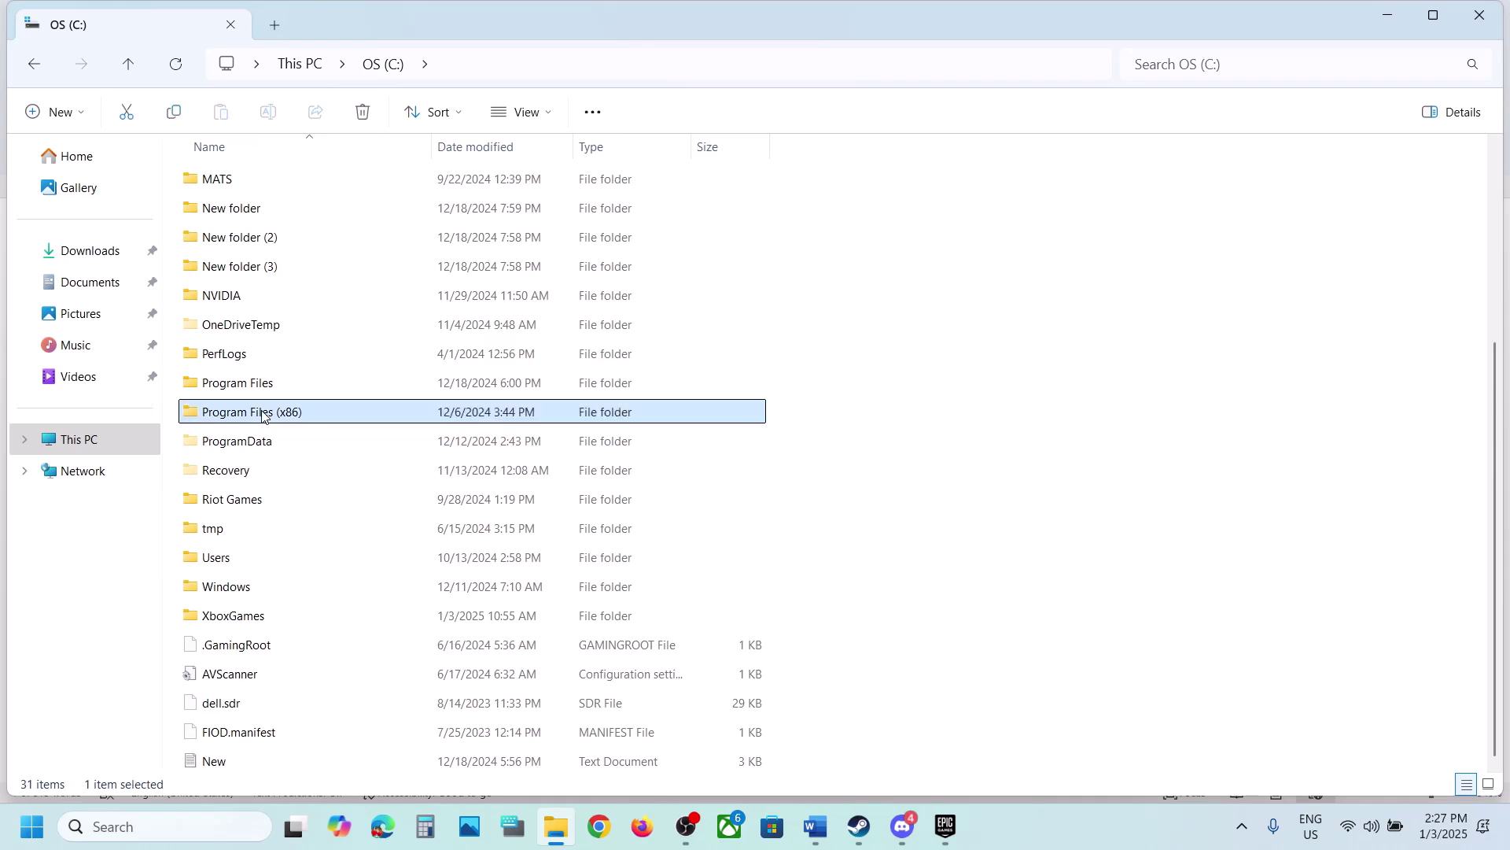
pyautogui.scroll(-4, 288, 458)
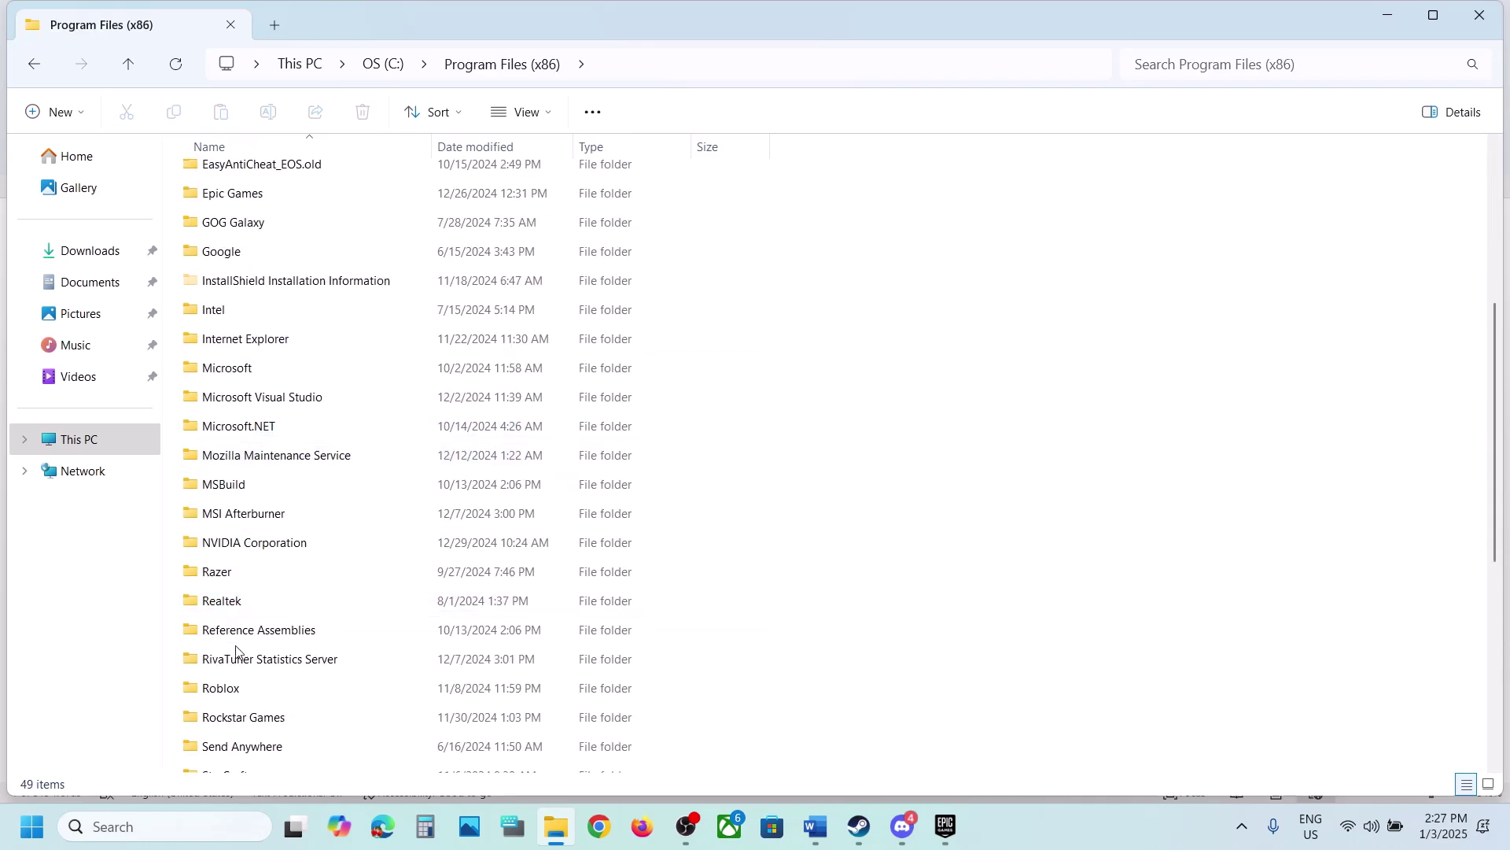
pyautogui.scroll(-4, 283, 460)
pyautogui.doubleClick(236, 503)
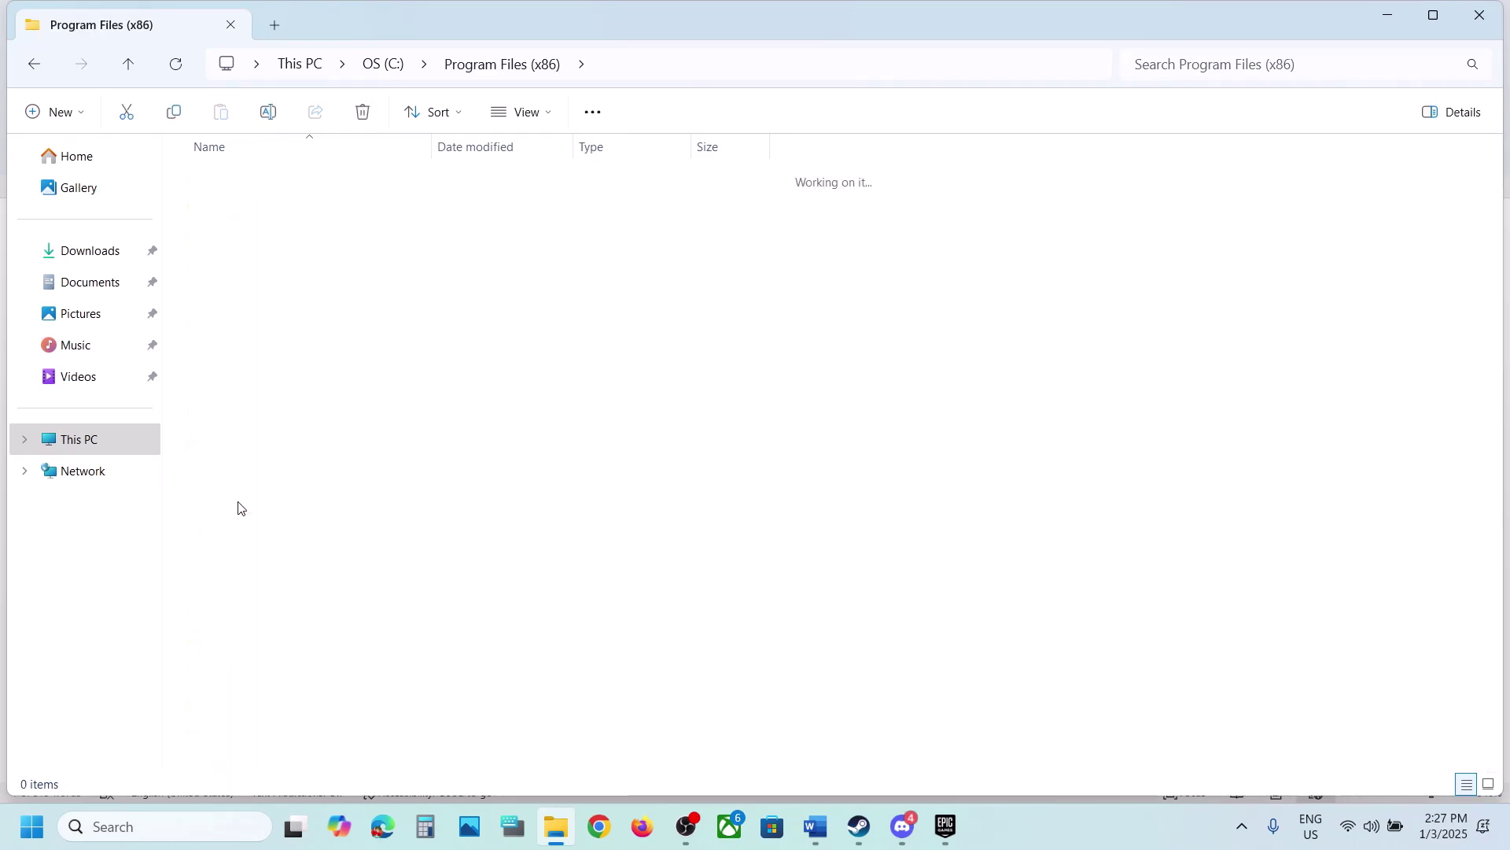
pyautogui.doubleClick(252, 646)
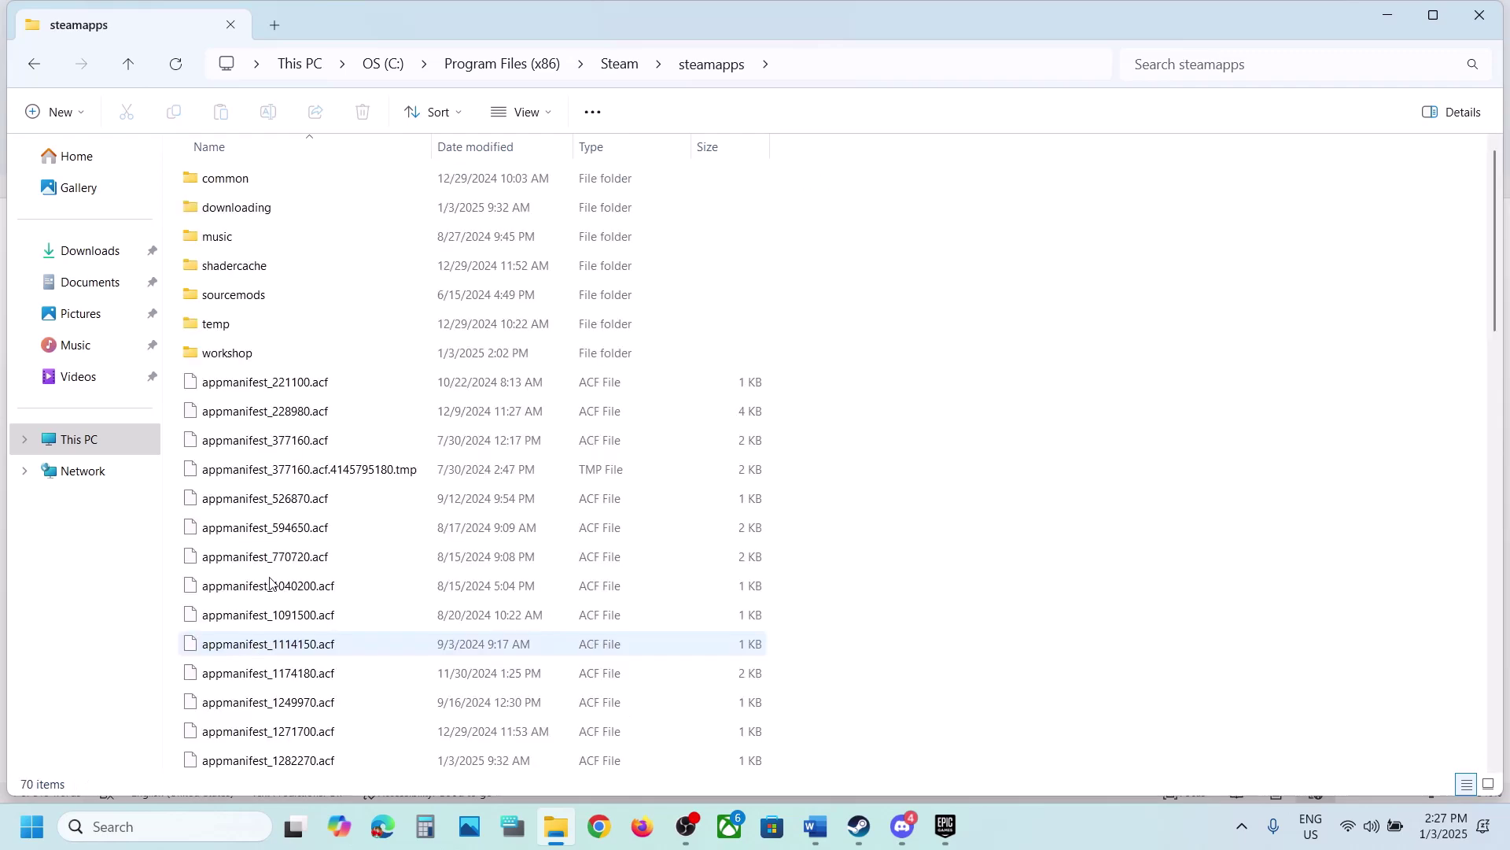
pyautogui.doubleClick(258, 174)
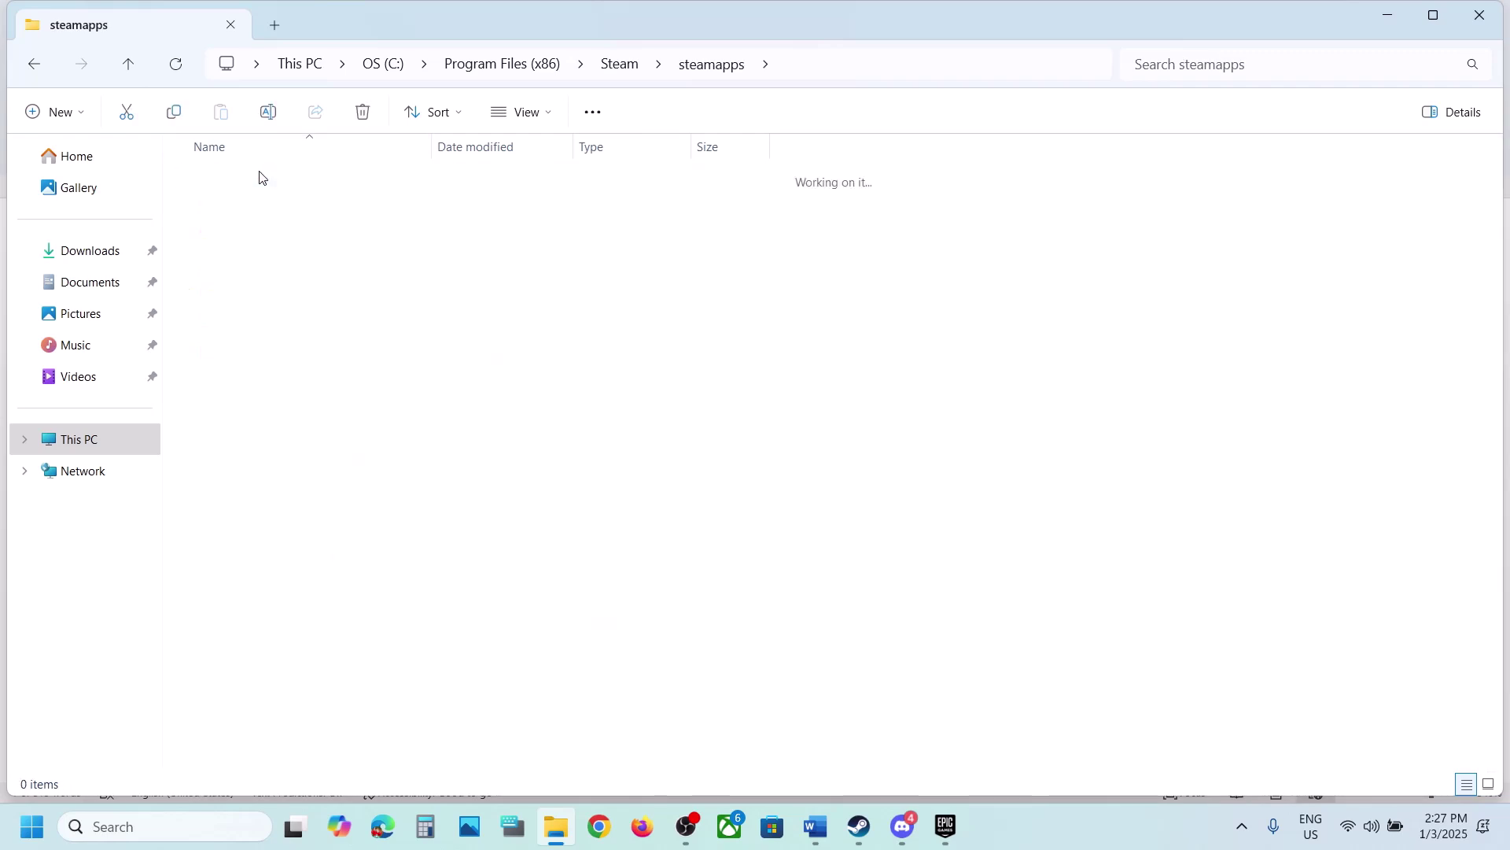
# Step: Return to the C: drive and open Program Files\Epic Games\HellLetLooseG0WU4\HLL\Content
pyautogui.click(144, 71)
pyautogui.click(144, 70)
pyautogui.click(144, 71)
pyautogui.click(144, 71)
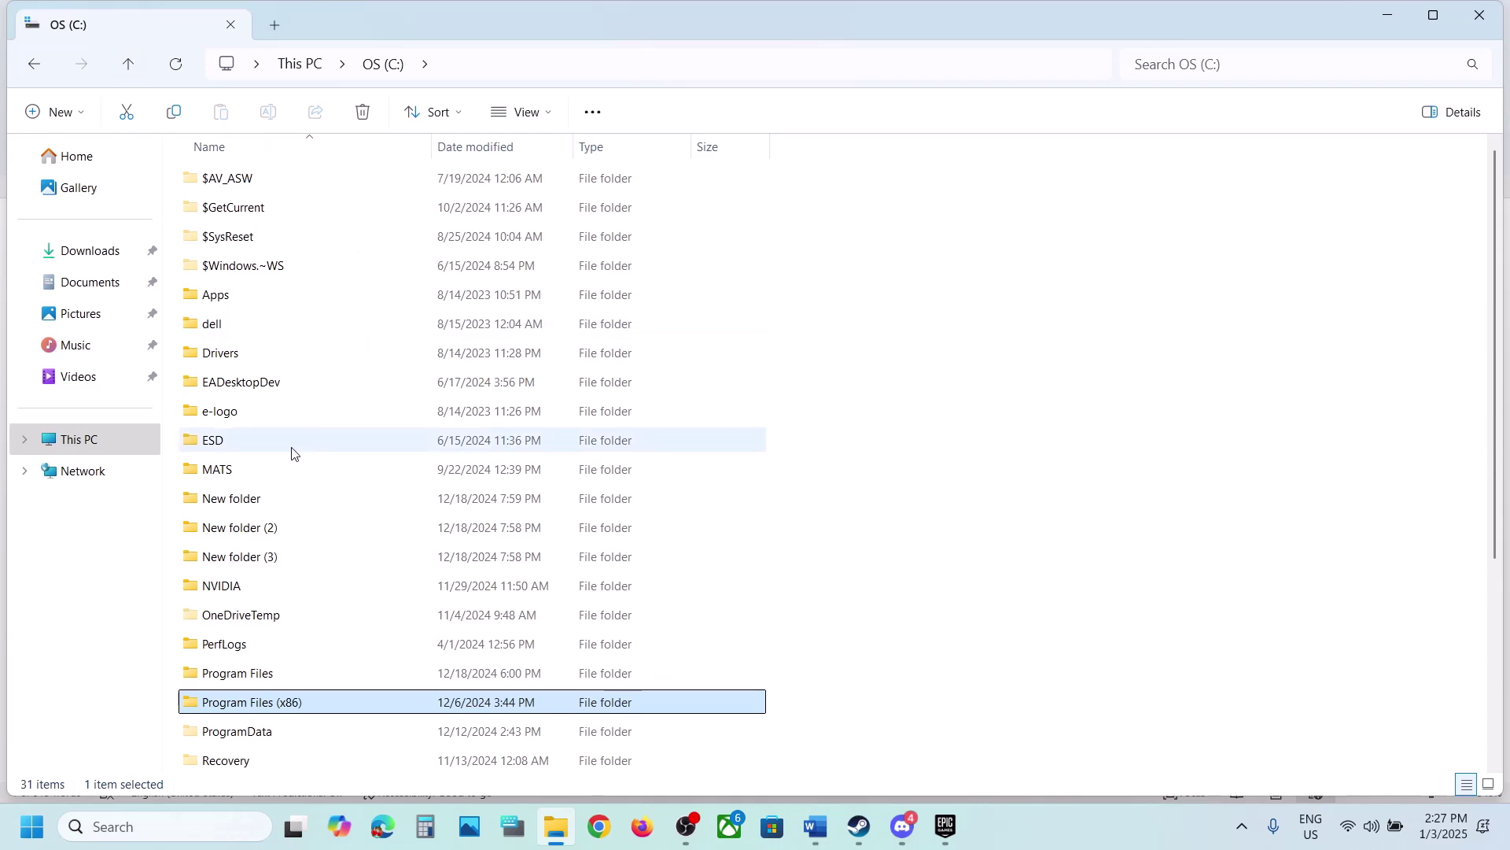
pyautogui.doubleClick(236, 673)
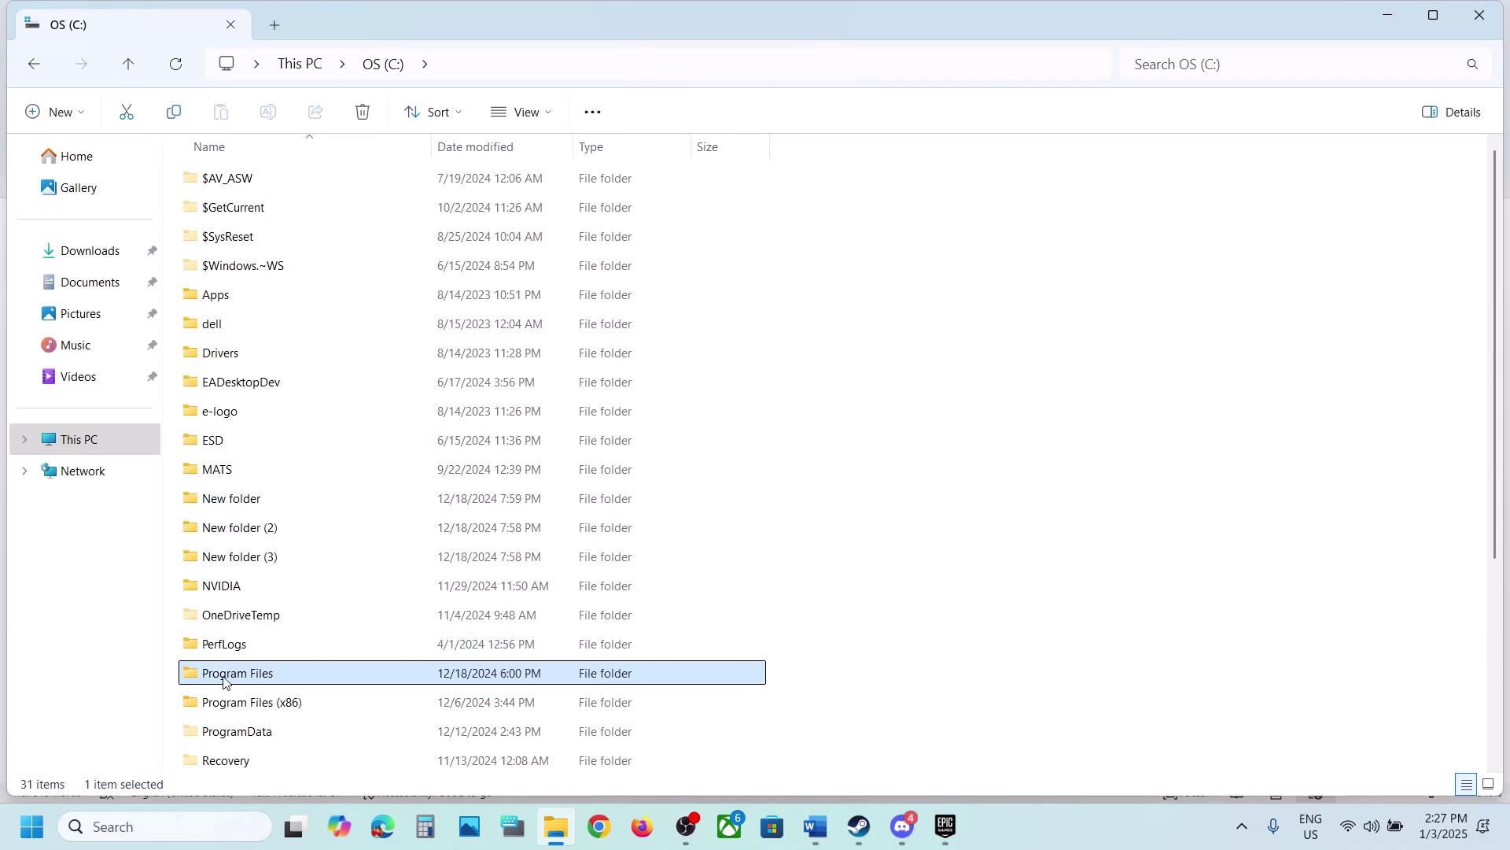
pyautogui.doubleClick(253, 529)
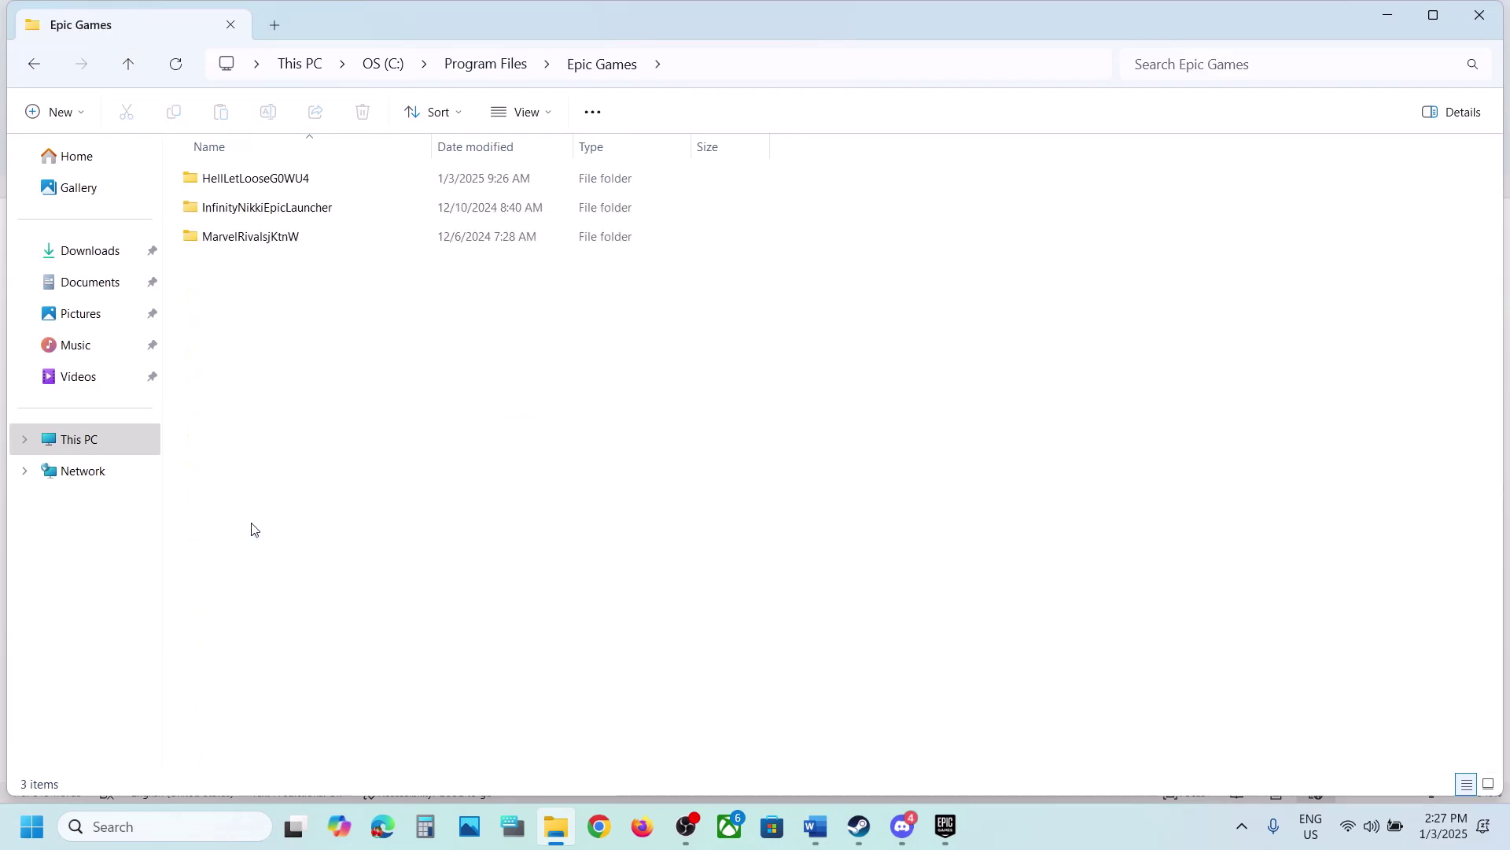
pyautogui.click(259, 178)
pyautogui.doubleClick(259, 178)
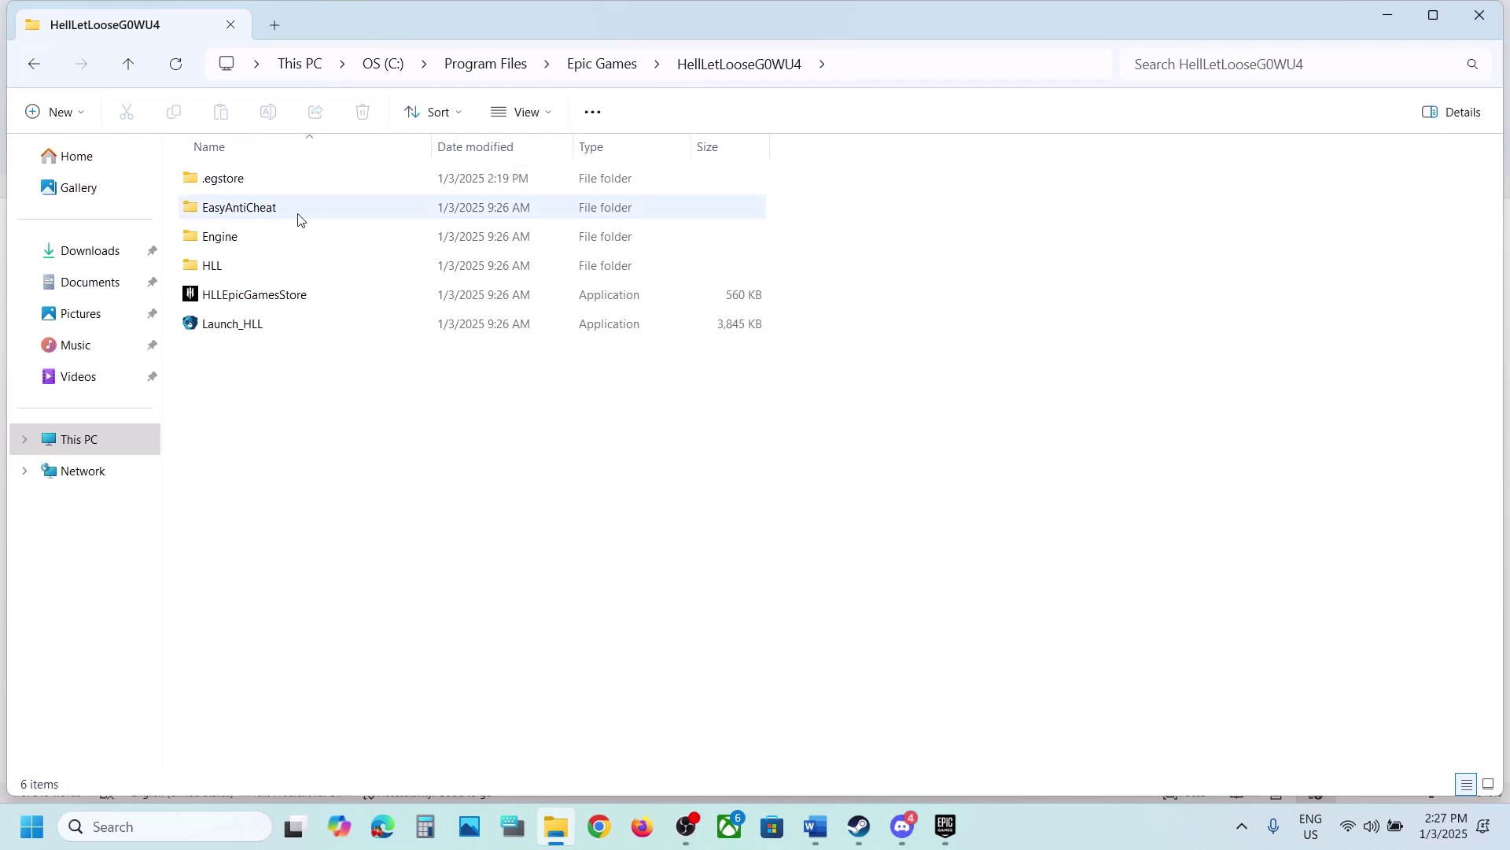
pyautogui.doubleClick(273, 267)
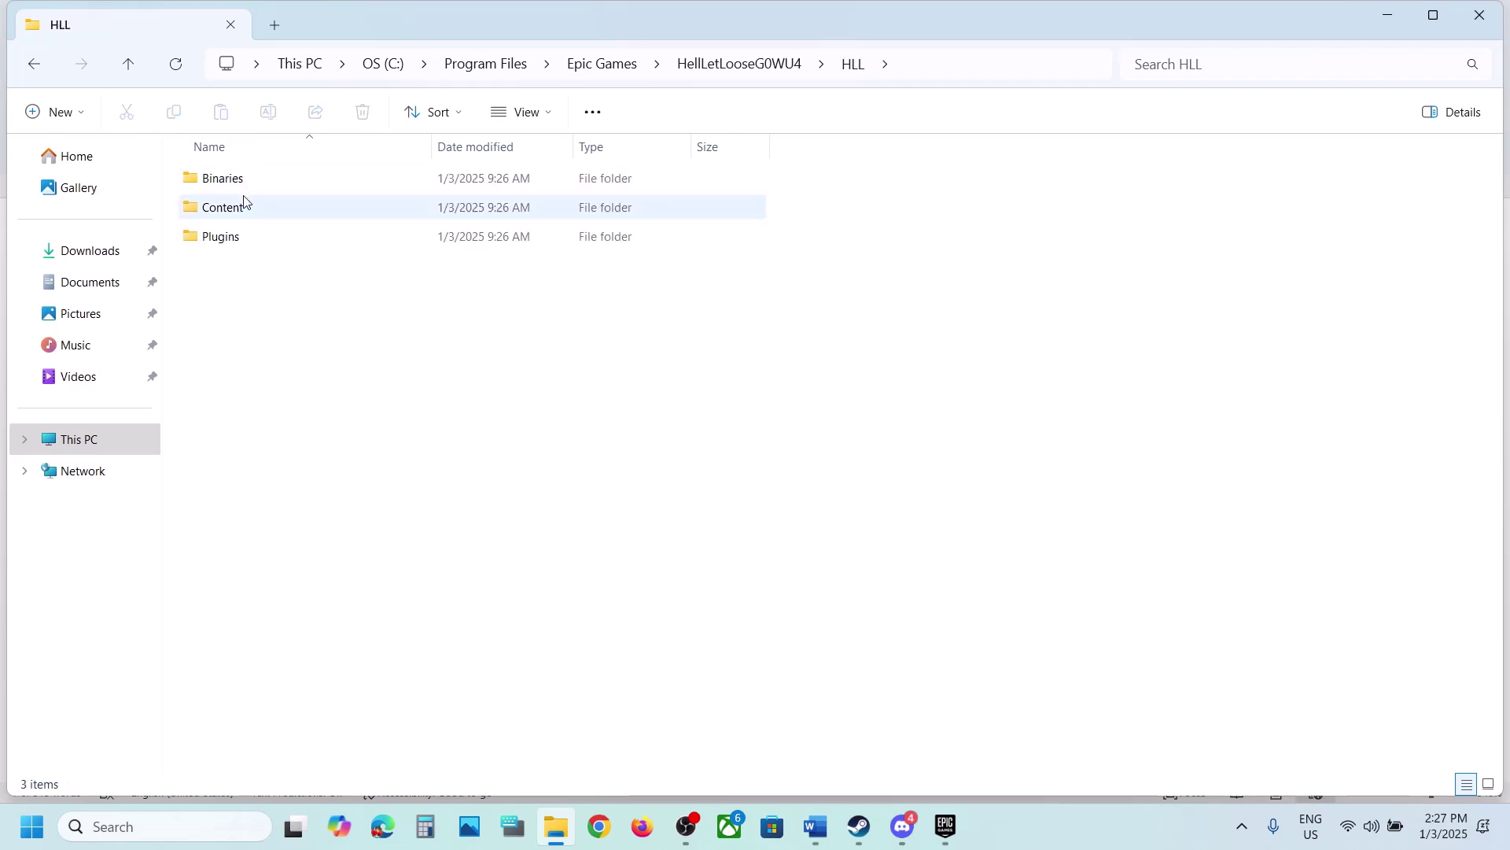
pyautogui.doubleClick(245, 203)
# Step: Delete the Paks folder from the game's Content folder
pyautogui.click(219, 211)
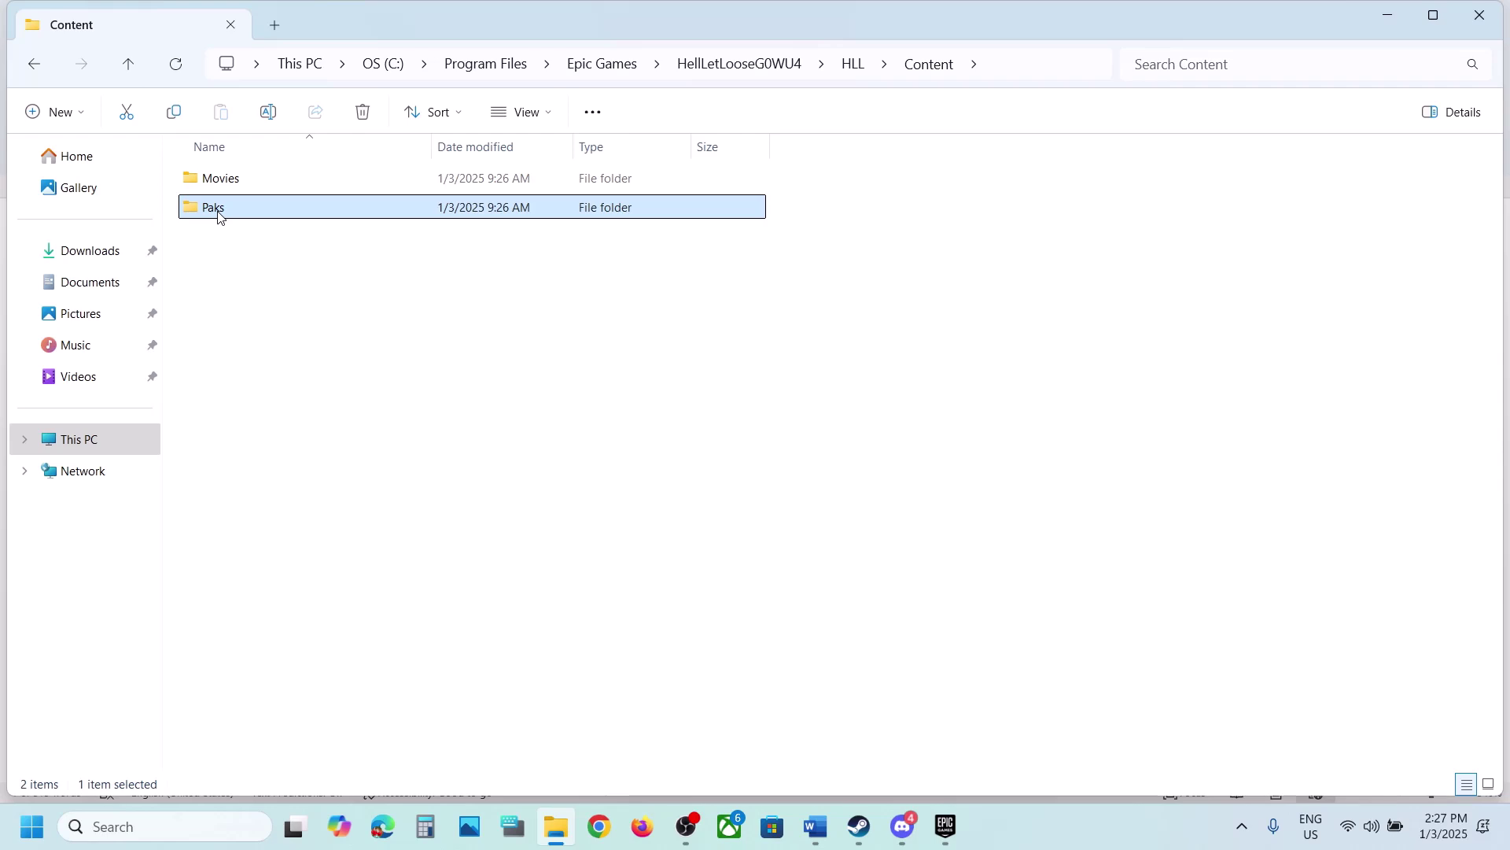
pyautogui.press('super+s')
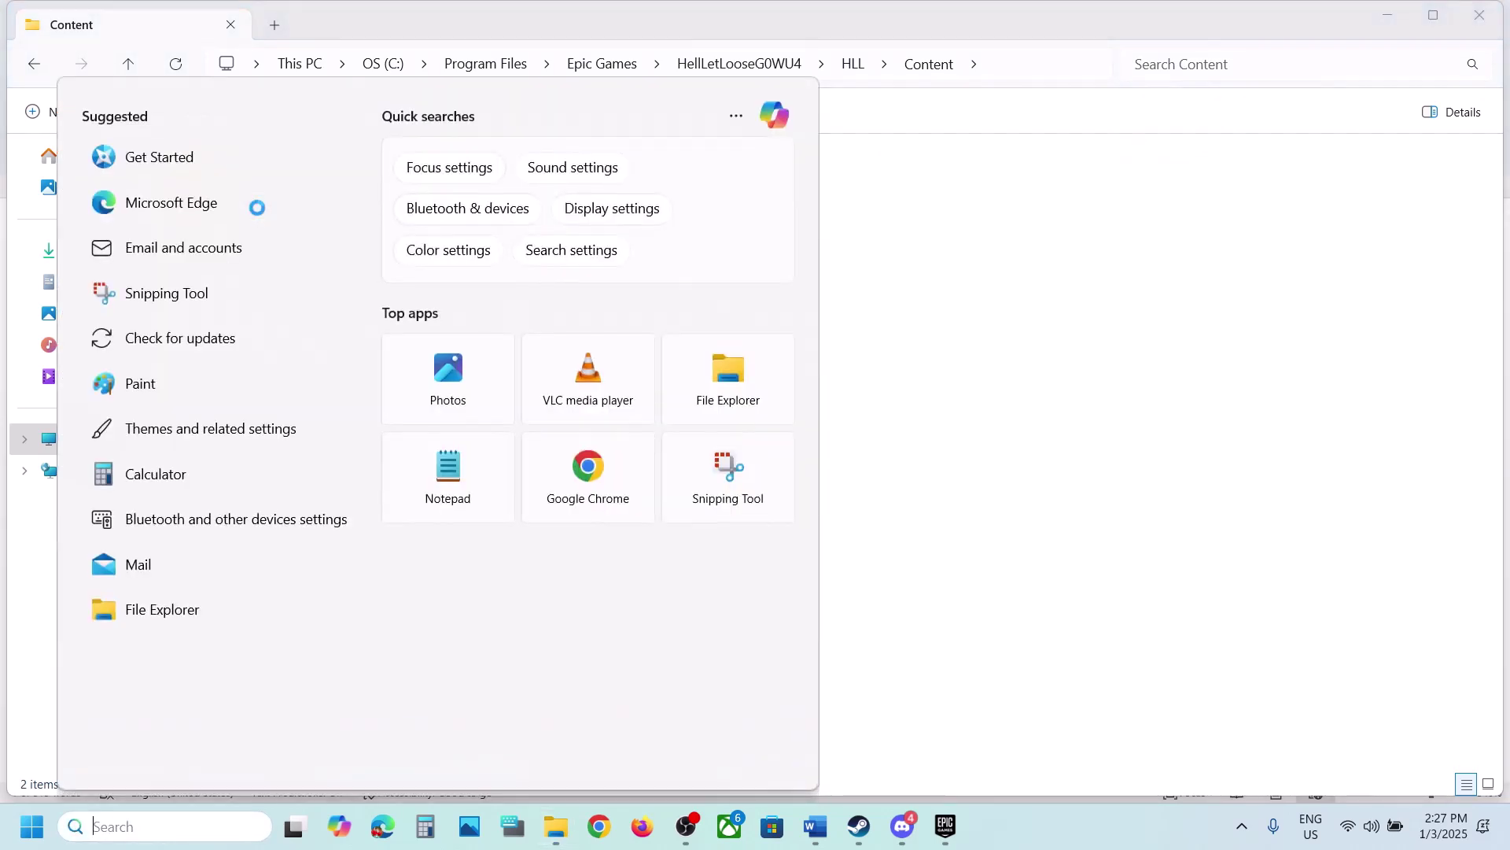
pyautogui.click(1058, 343)
pyautogui.click(253, 204)
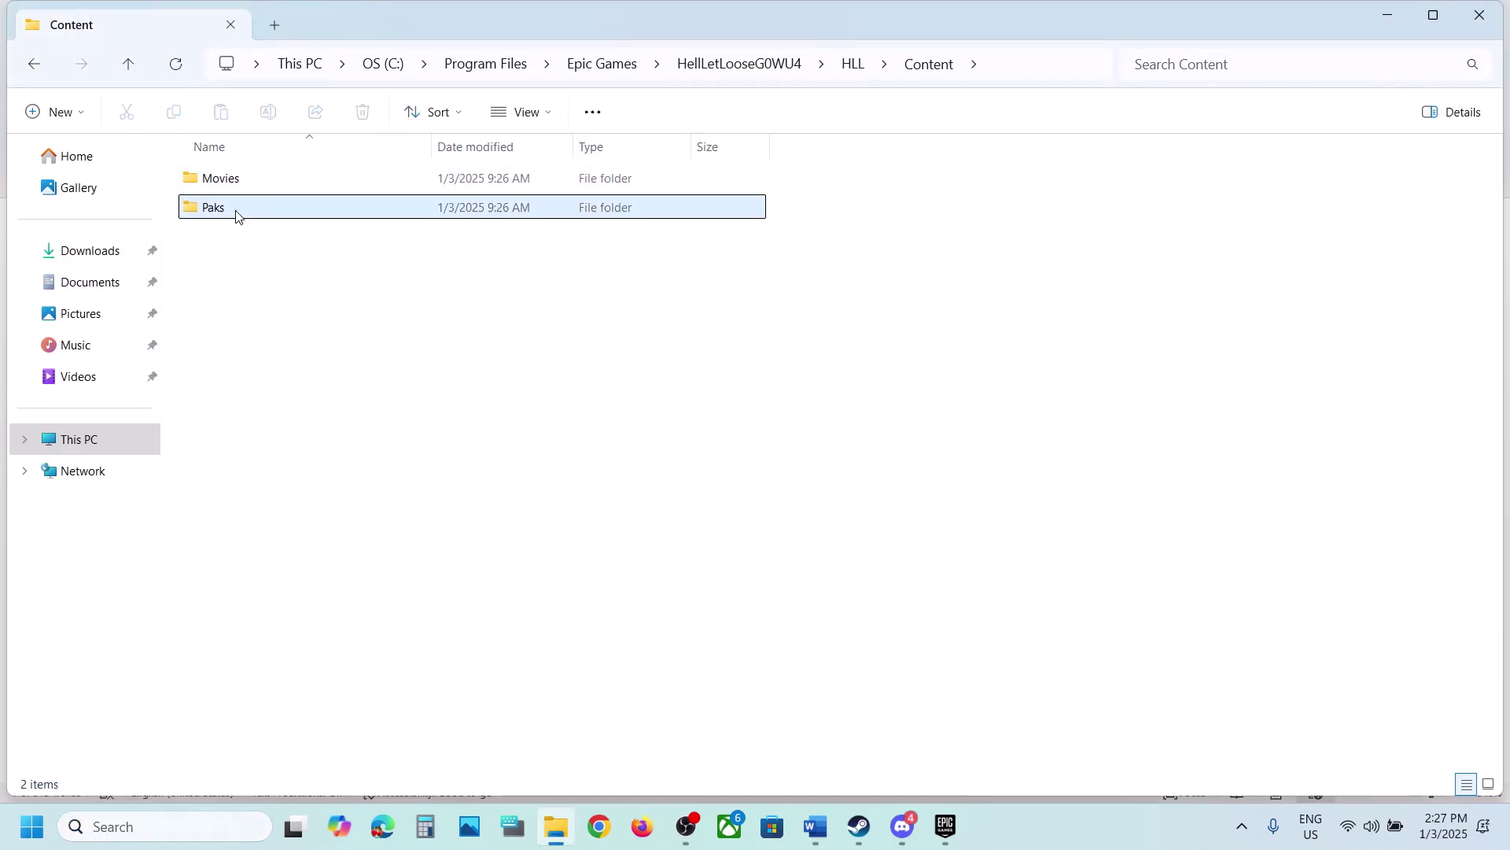
pyautogui.rightClick(221, 212)
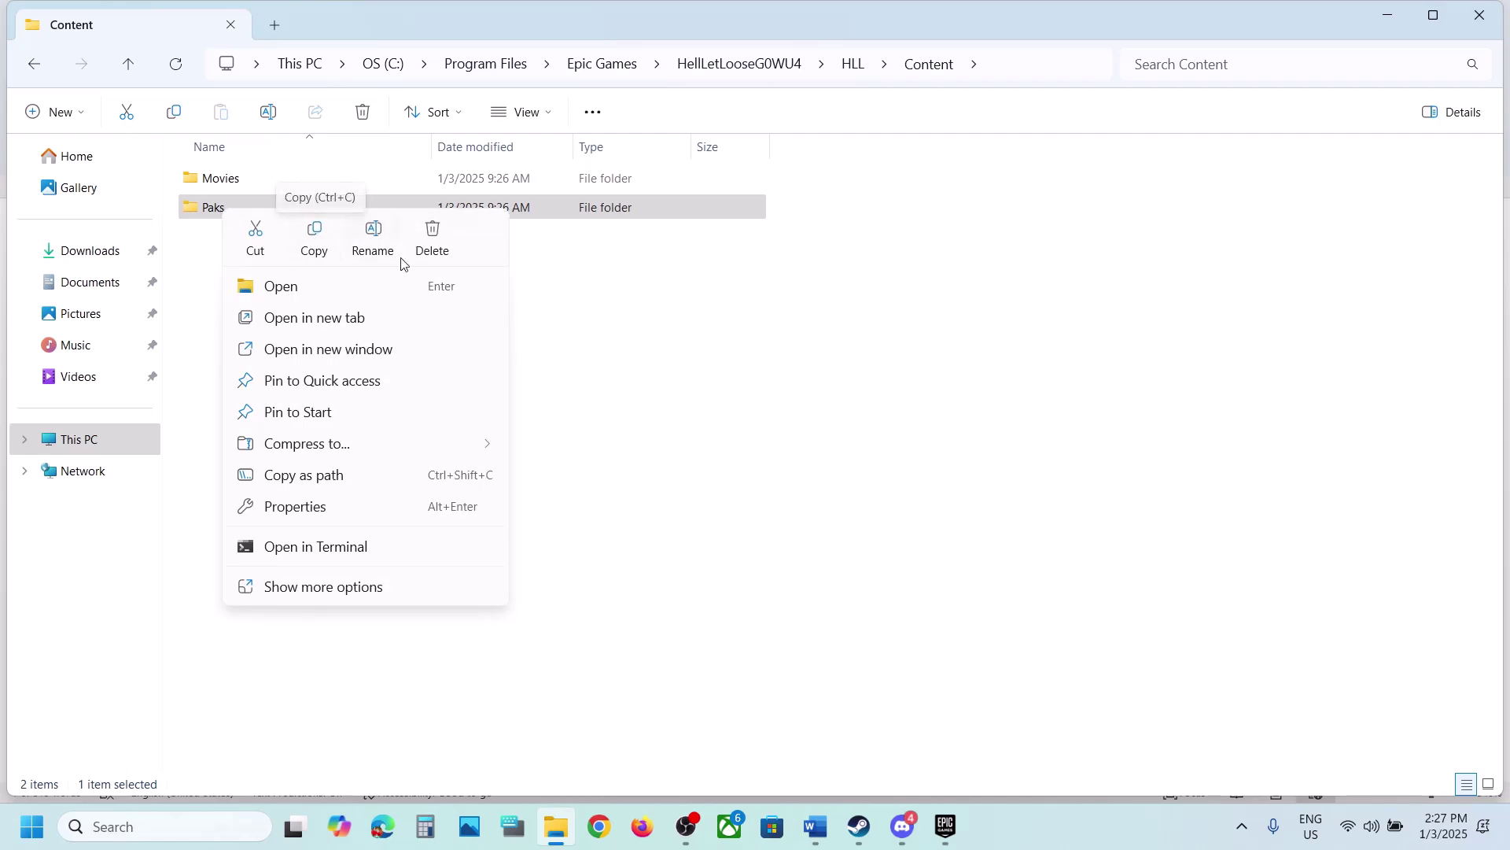
pyautogui.rightClick(208, 212)
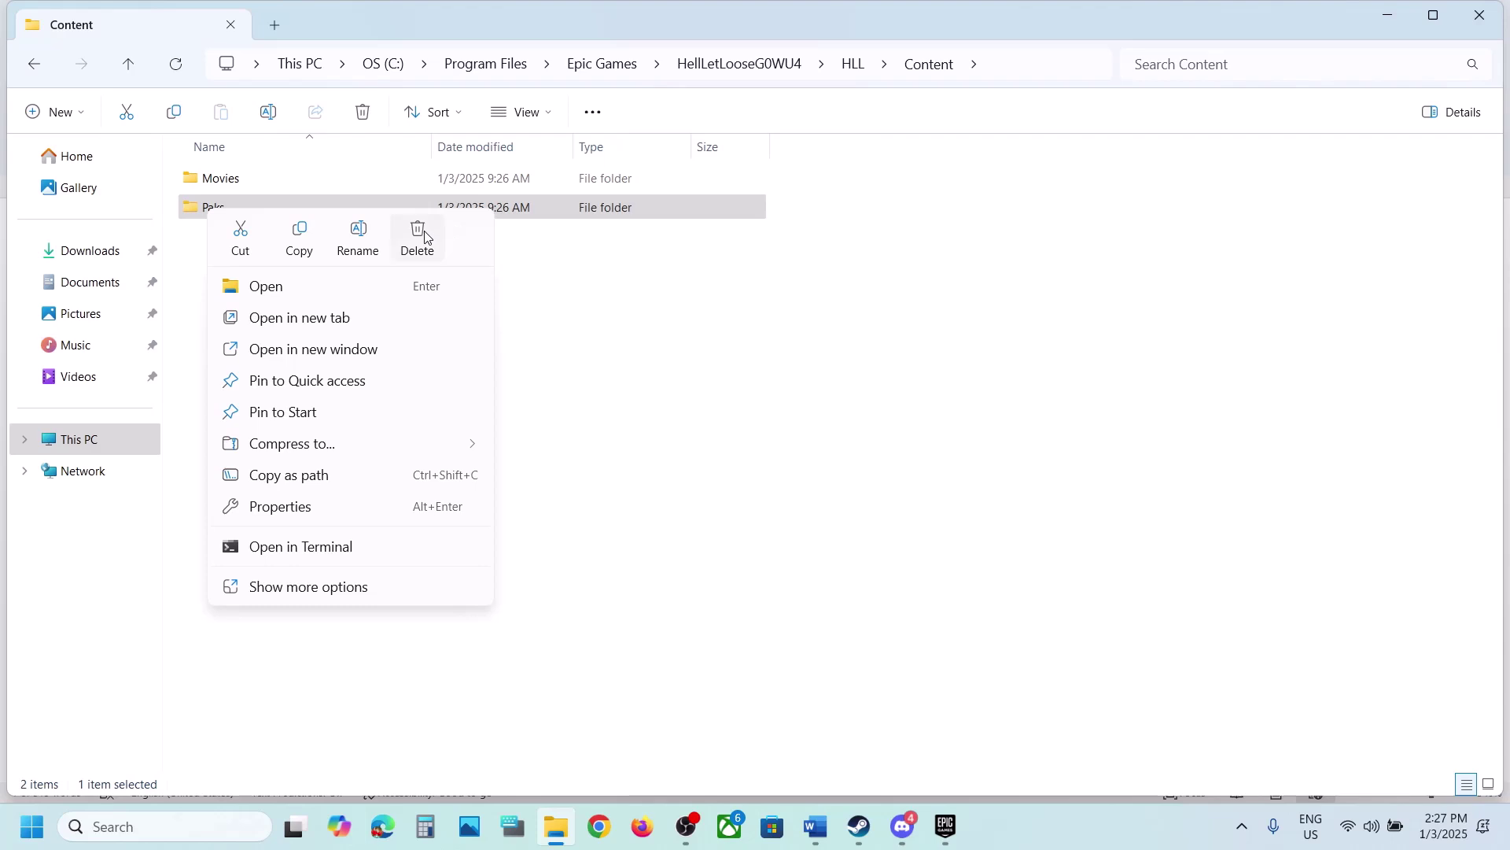
pyautogui.click(418, 237)
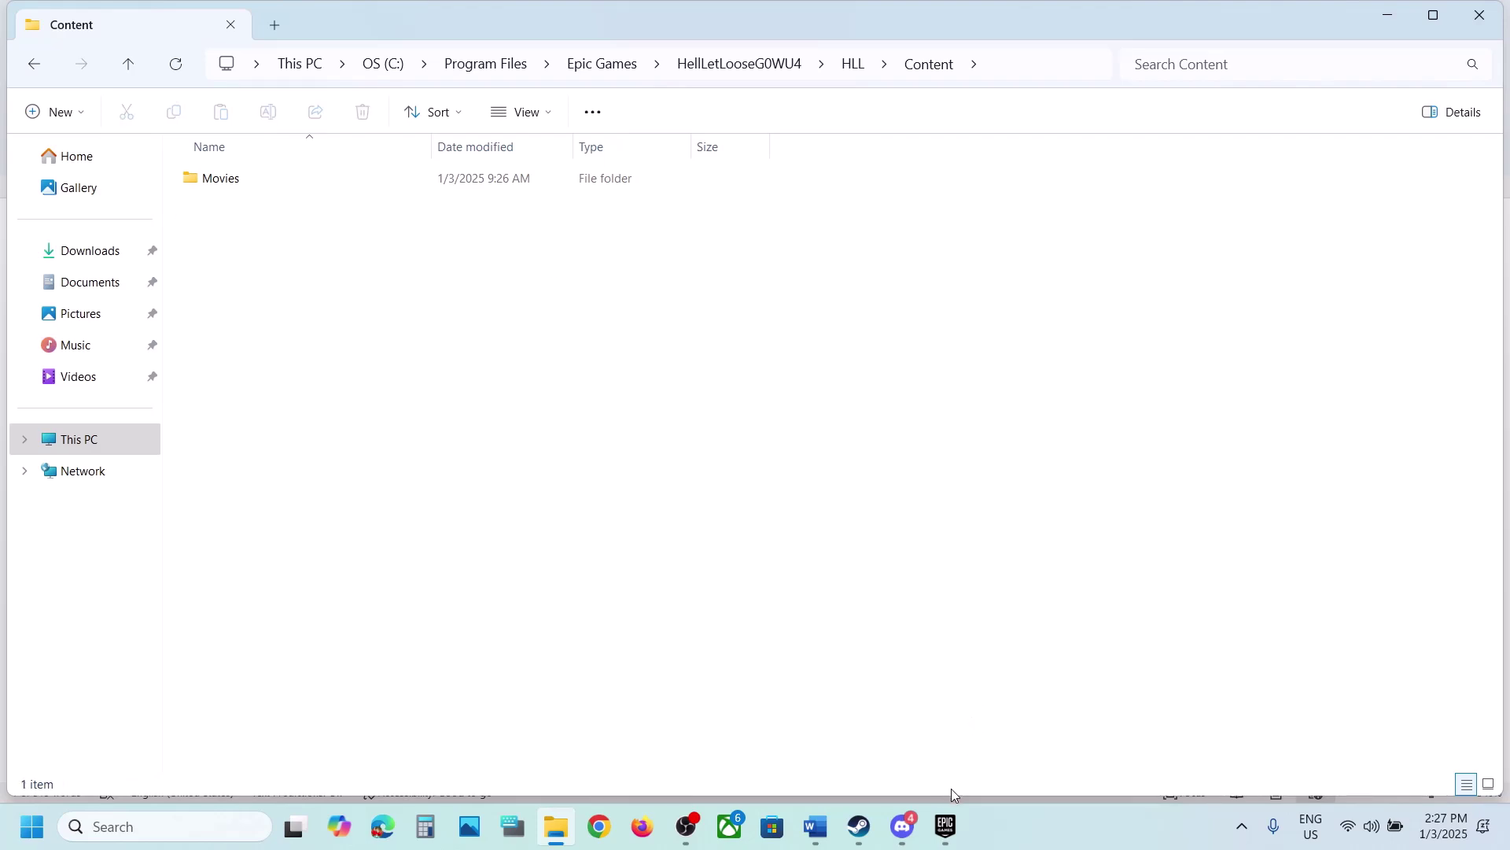
# Step: Switch to Steam and examine the integrity verification option in HOT WHEELS UNLEASHED's Installed Files properties, closing them when done
pyautogui.click(859, 826)
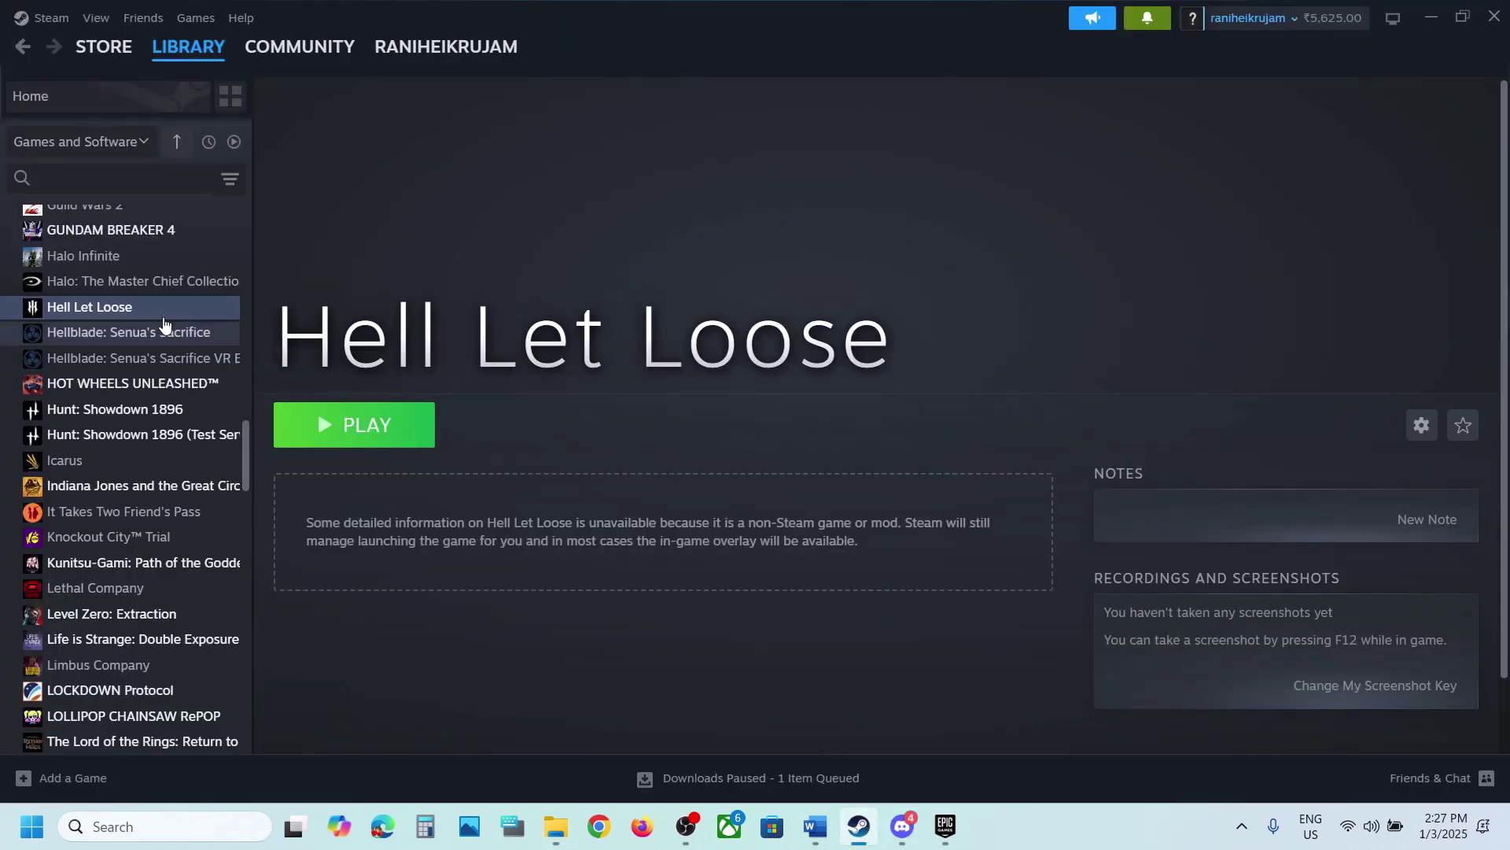
pyautogui.rightClick(131, 383)
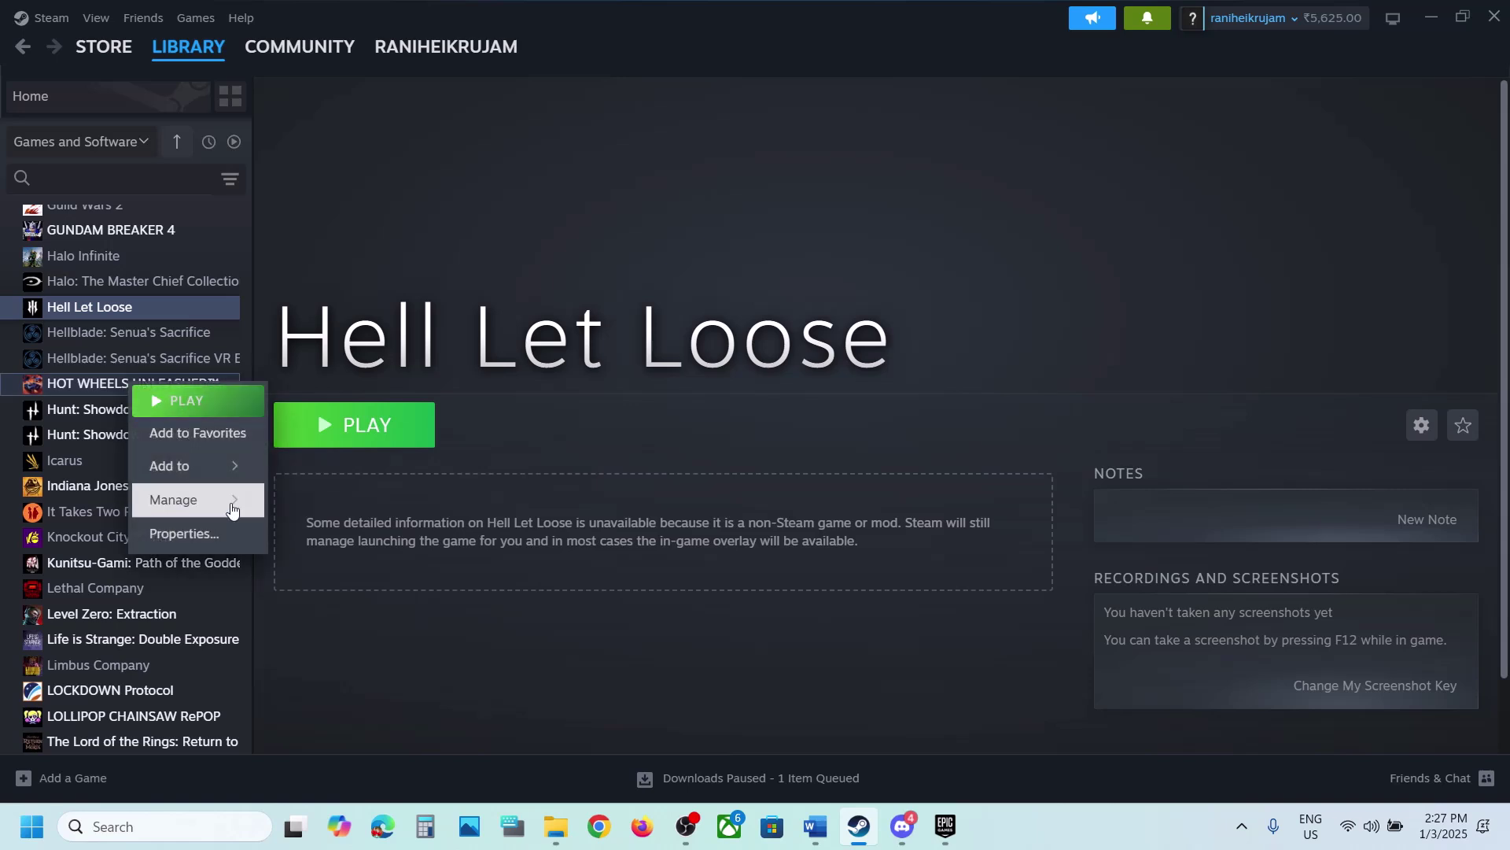
pyautogui.click(186, 534)
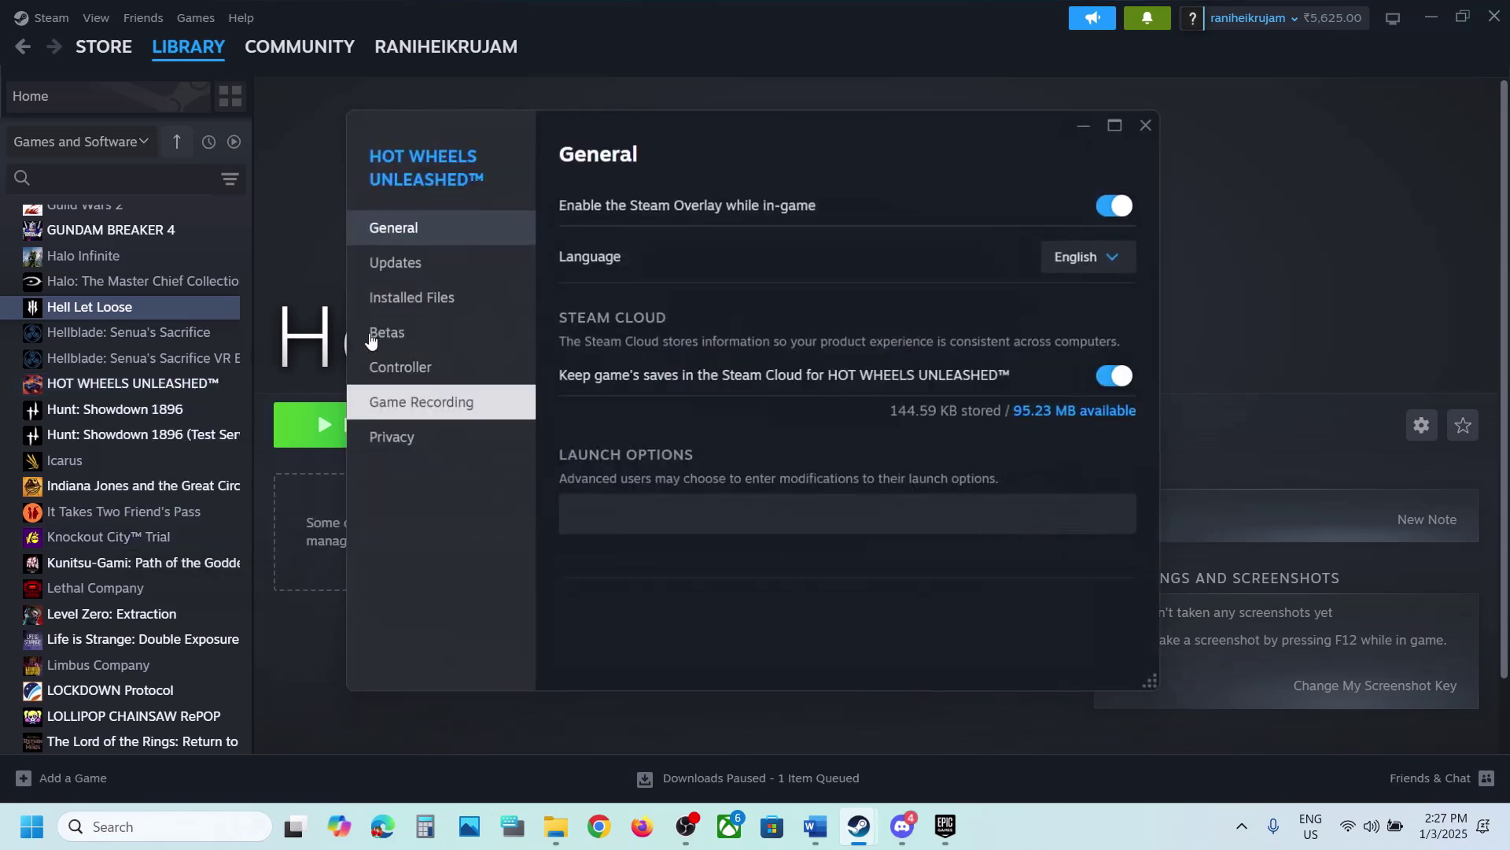
pyautogui.click(415, 304)
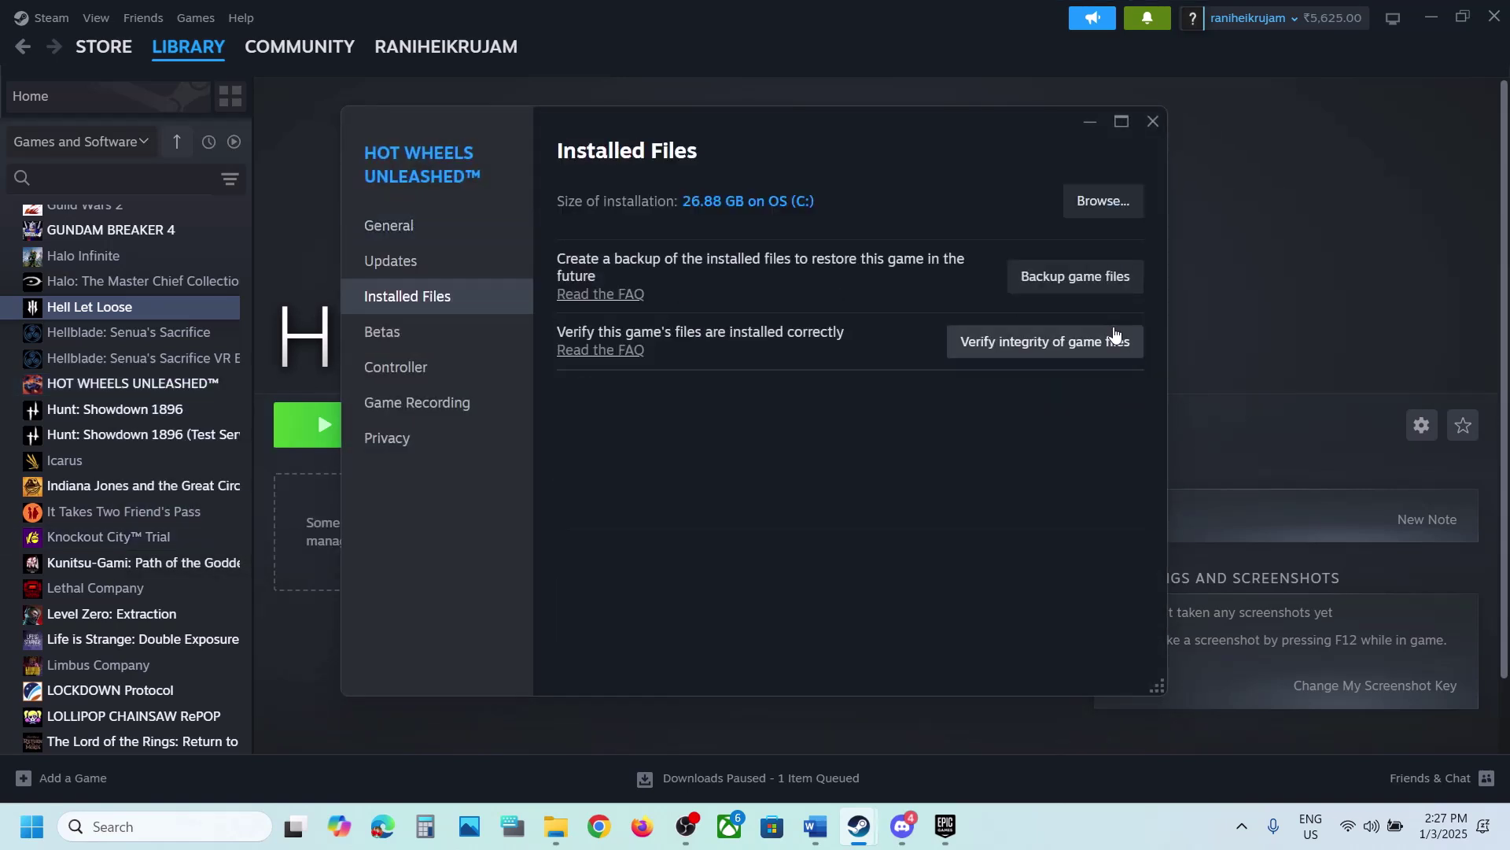
pyautogui.click(1152, 122)
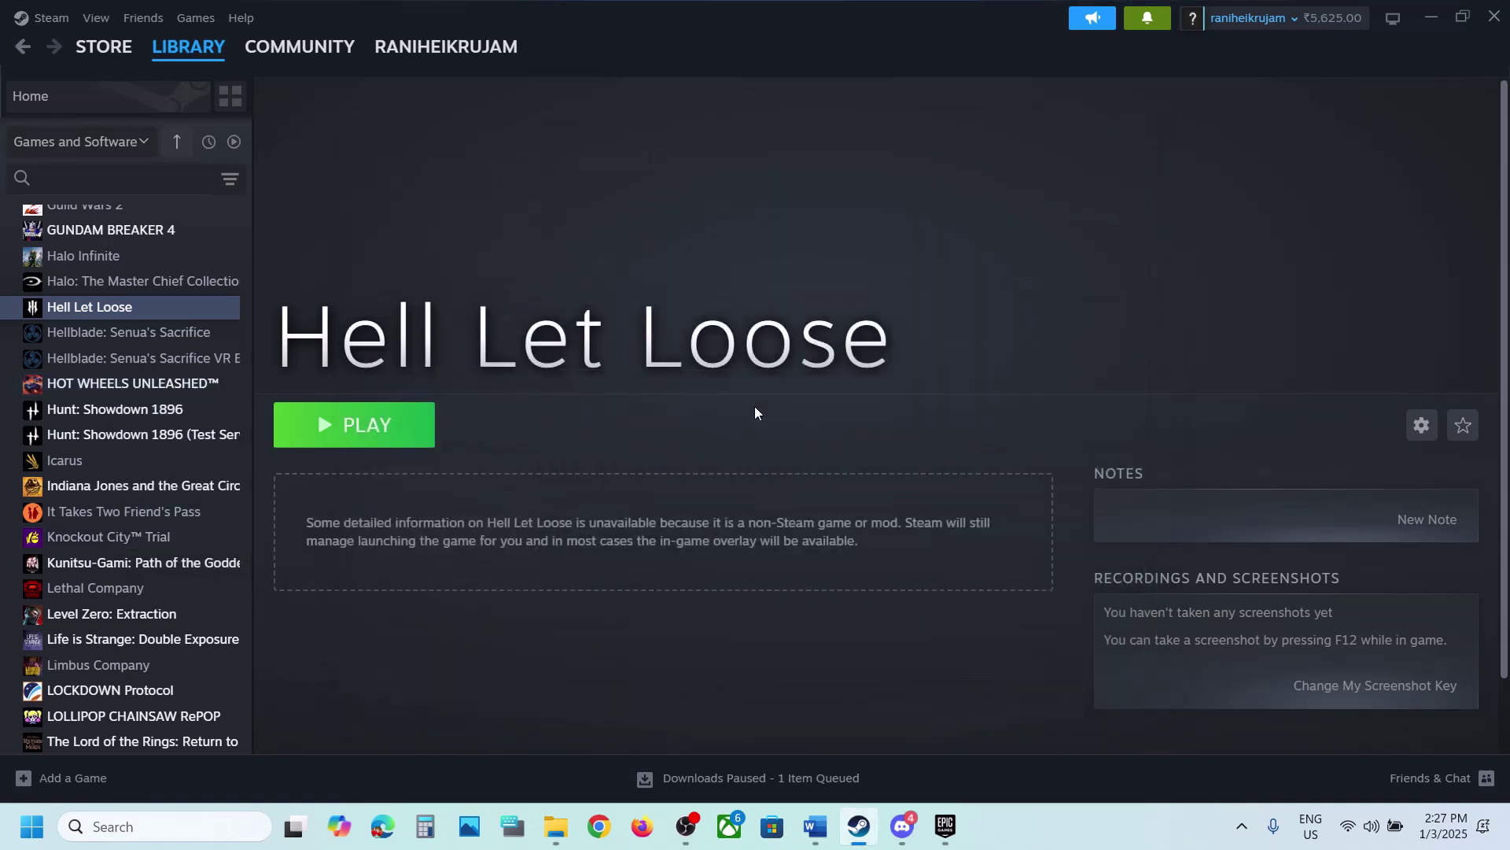
# Step: Switch to the Epic Games Launcher and examine Verify Files in Hell Let Loose's management settings, closing them when done
pyautogui.click(946, 826)
pyautogui.click(462, 637)
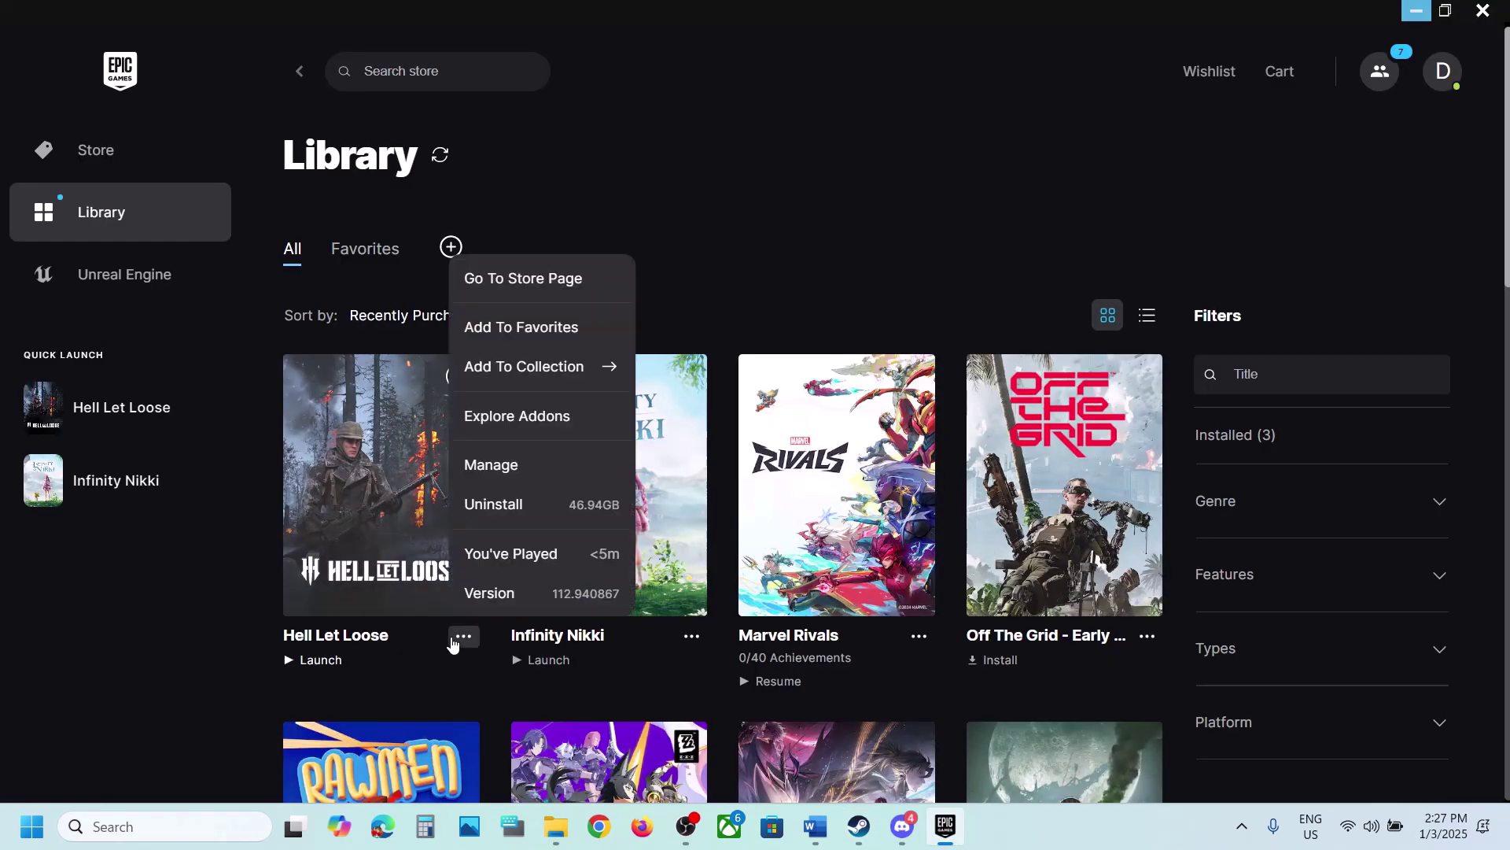
pyautogui.click(510, 467)
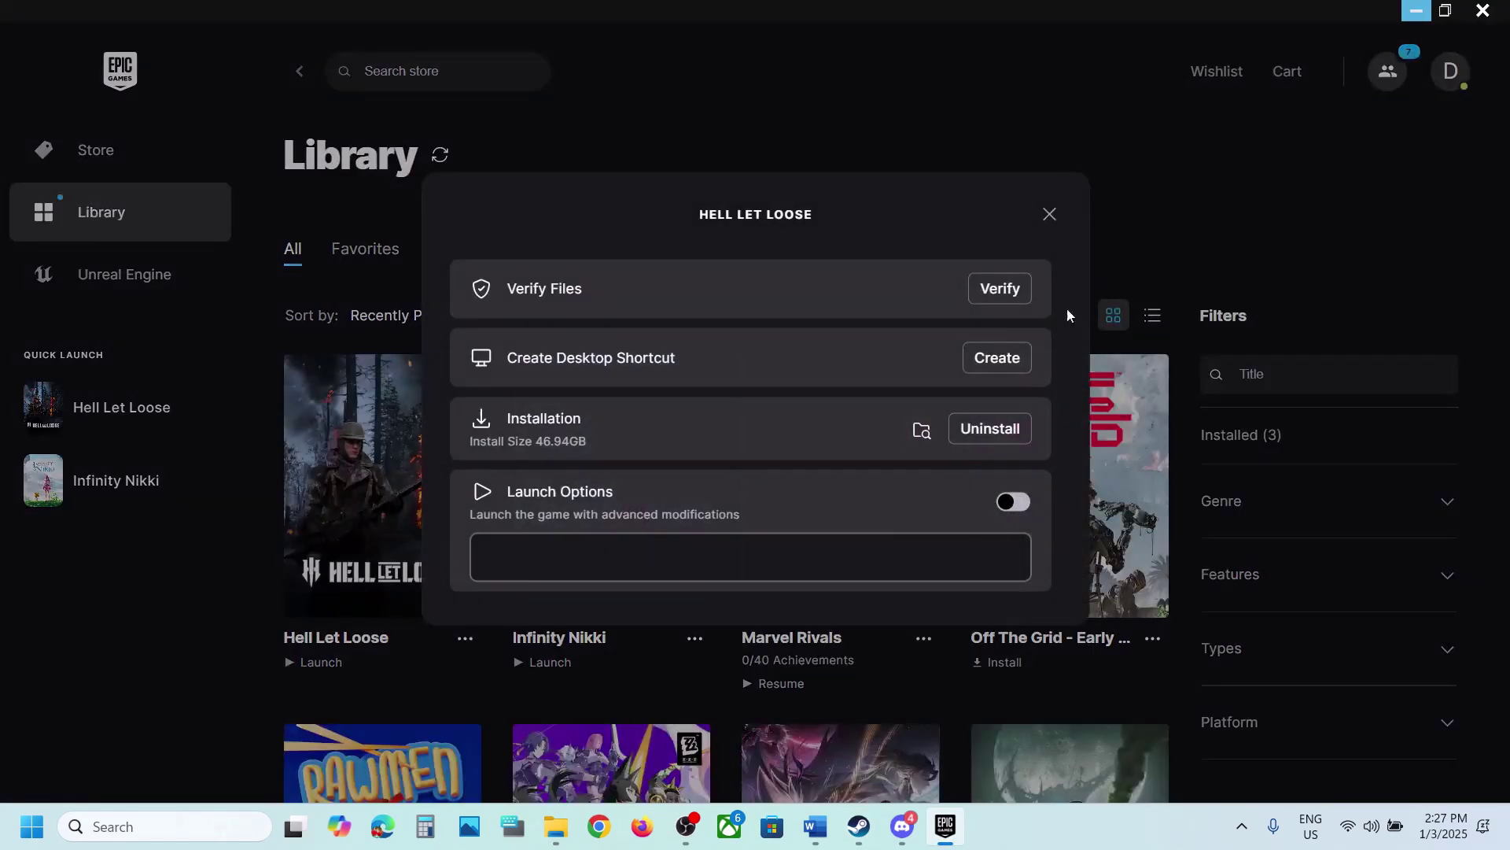
pyautogui.click(1050, 215)
# Step: Return to the Word notes, continue to Step 10 and highlight "%localappdata%"
pyautogui.click(804, 832)
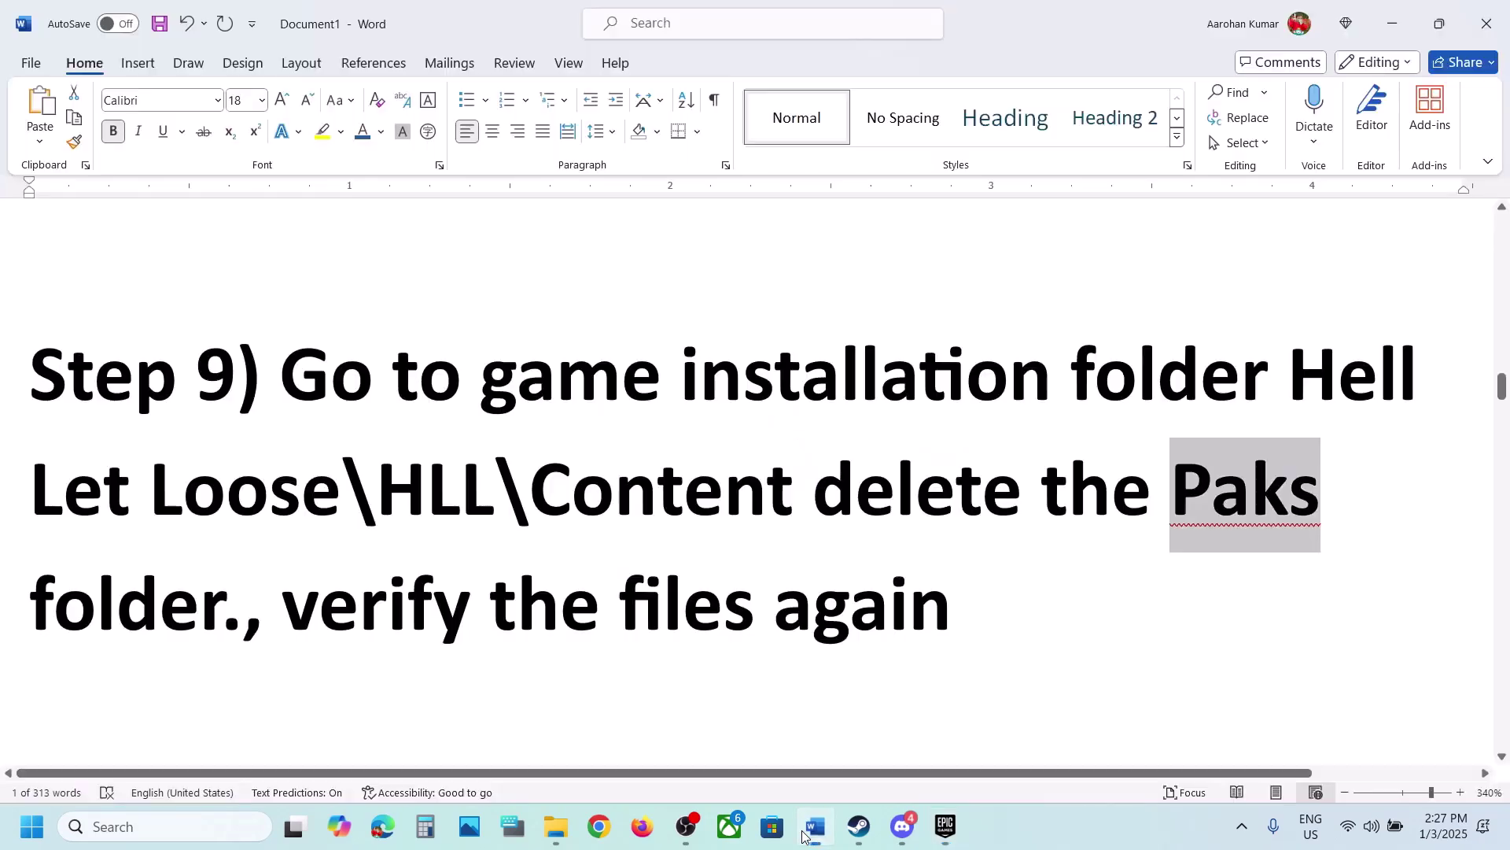
pyautogui.scroll(-5, 523, 572)
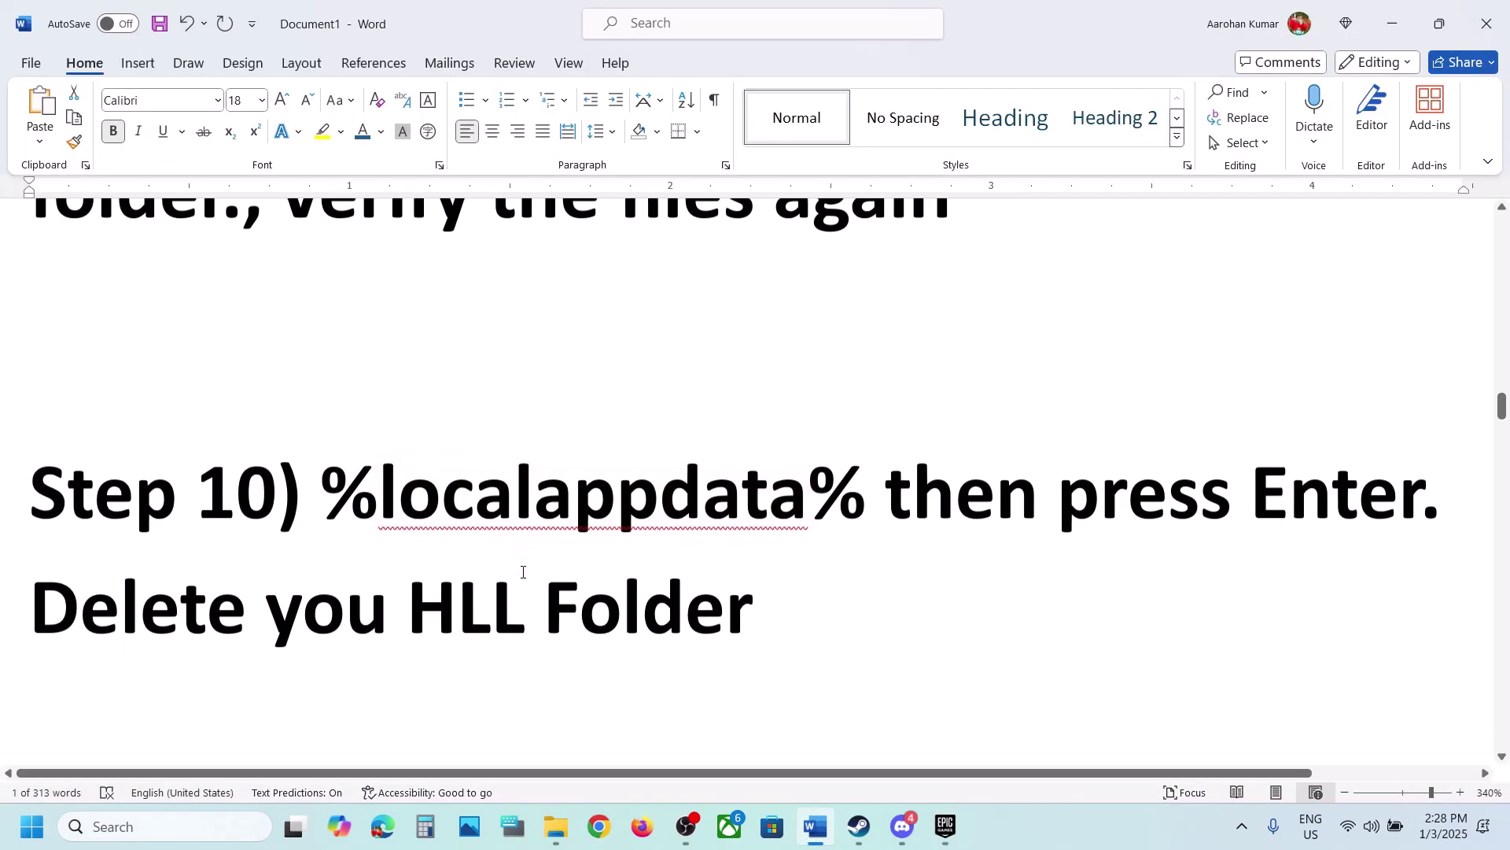
pyautogui.moveTo(862, 475); pyautogui.dragTo(337, 476)
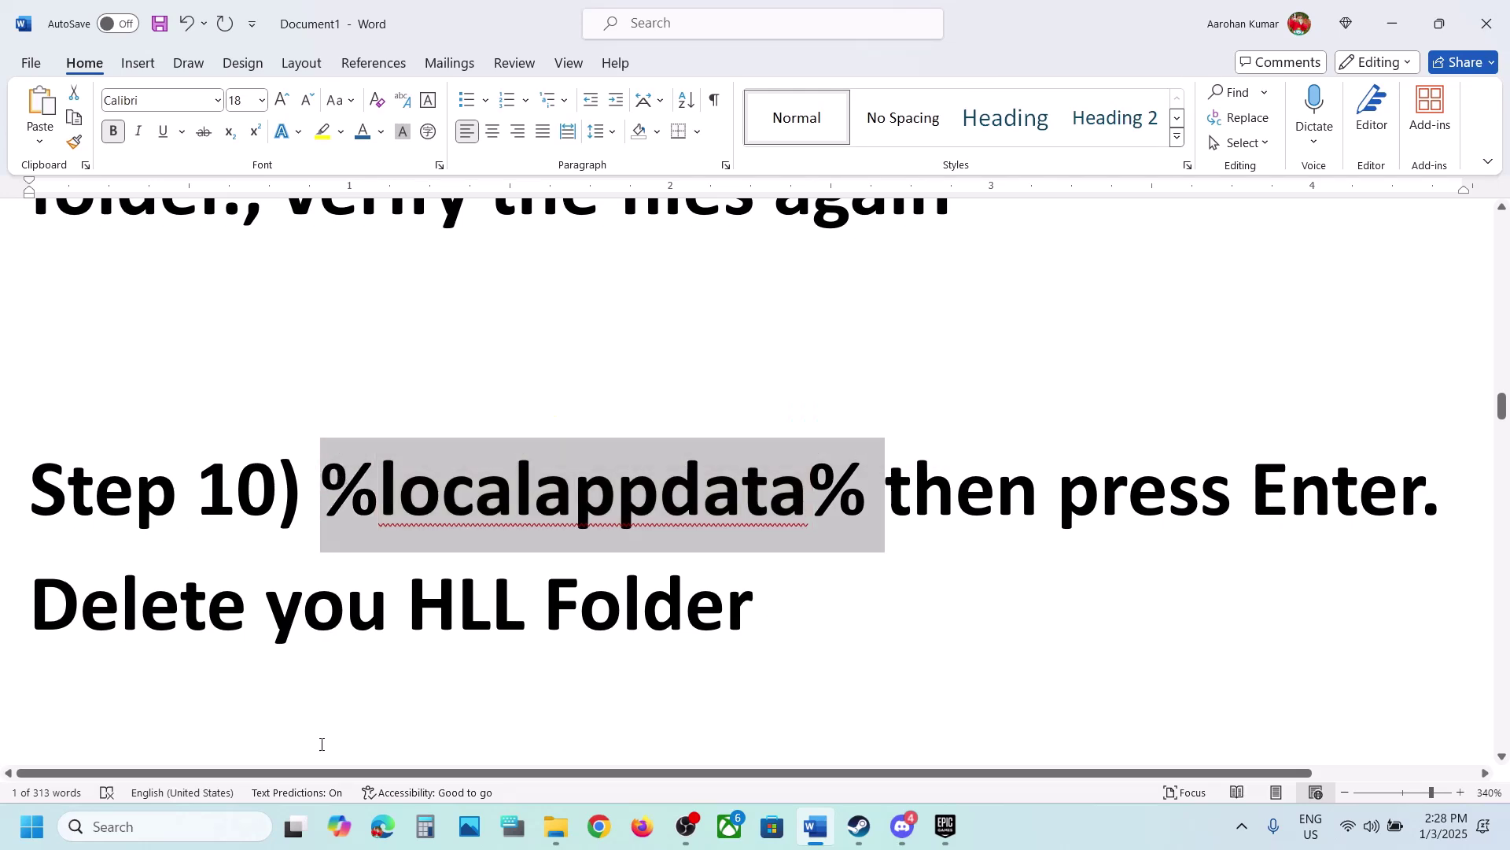
# Step: Open the %localappdata% folder through the Run dialog and delete the HLL folder in it
pyautogui.press('super+r')
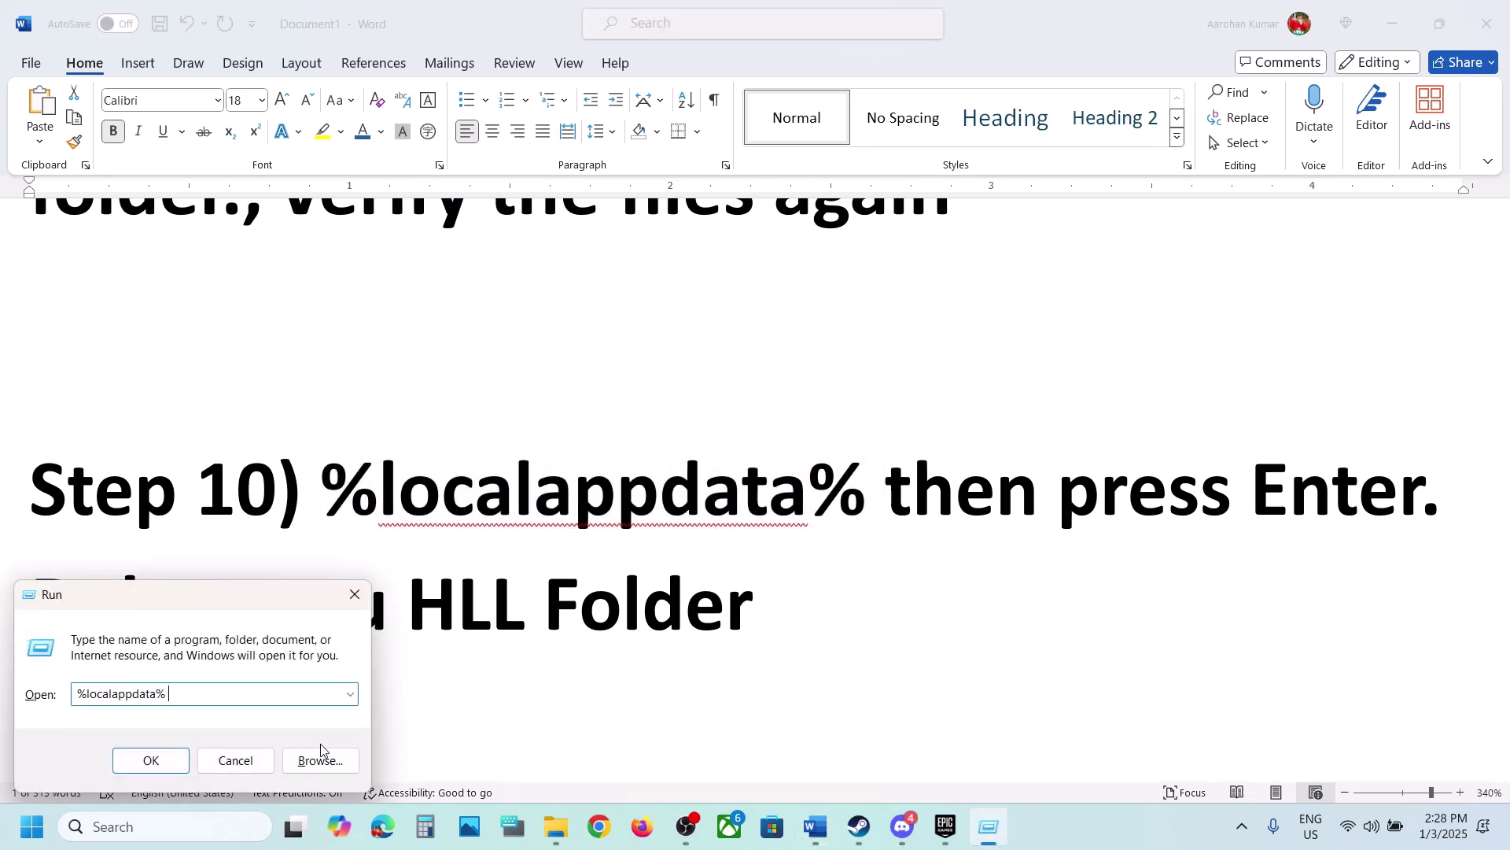
pyautogui.click(152, 760)
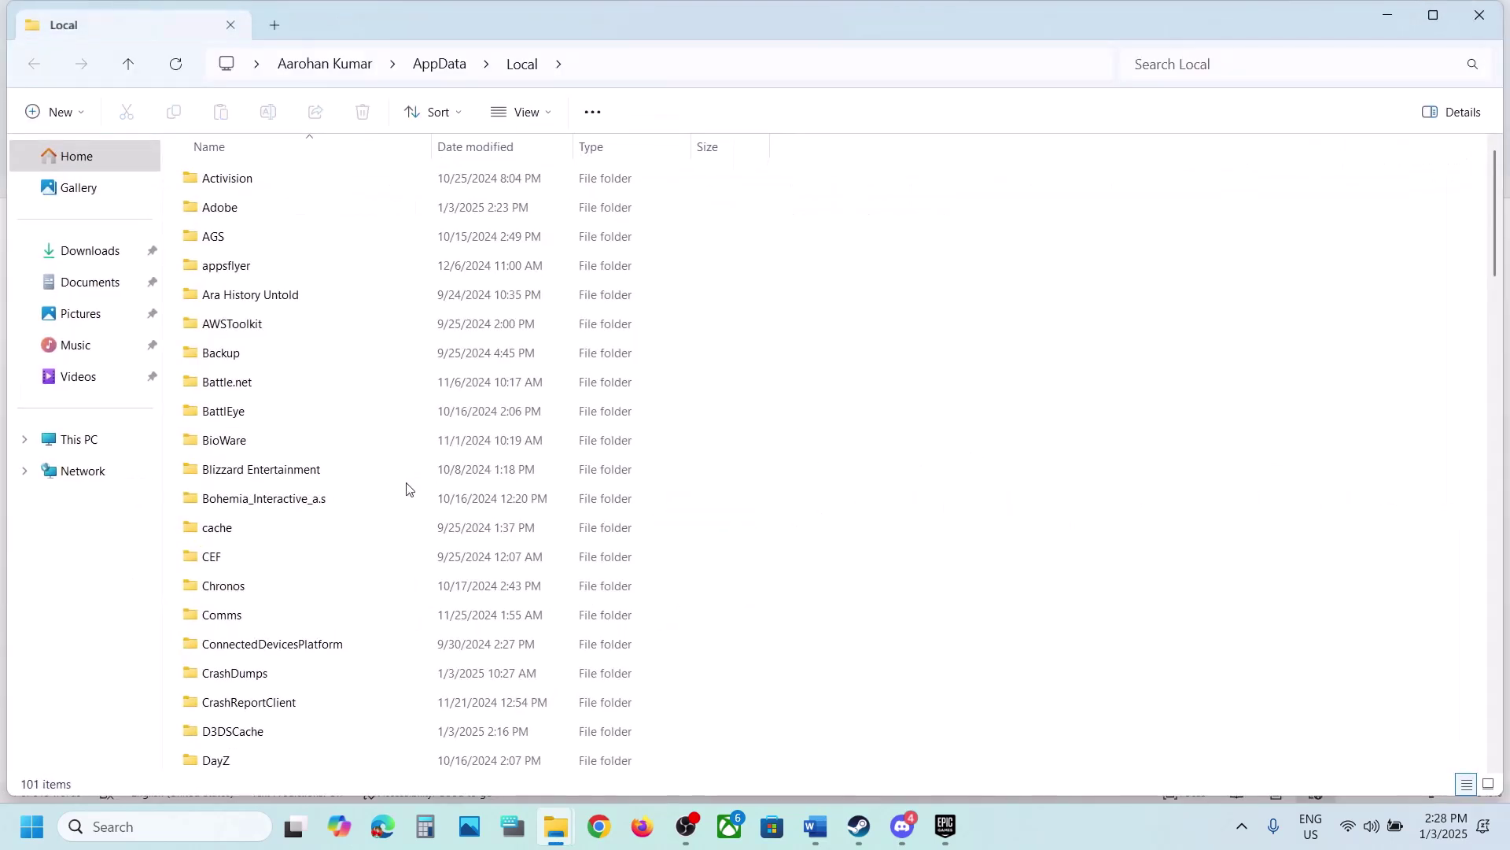
pyautogui.click(214, 548)
pyautogui.write('hll')
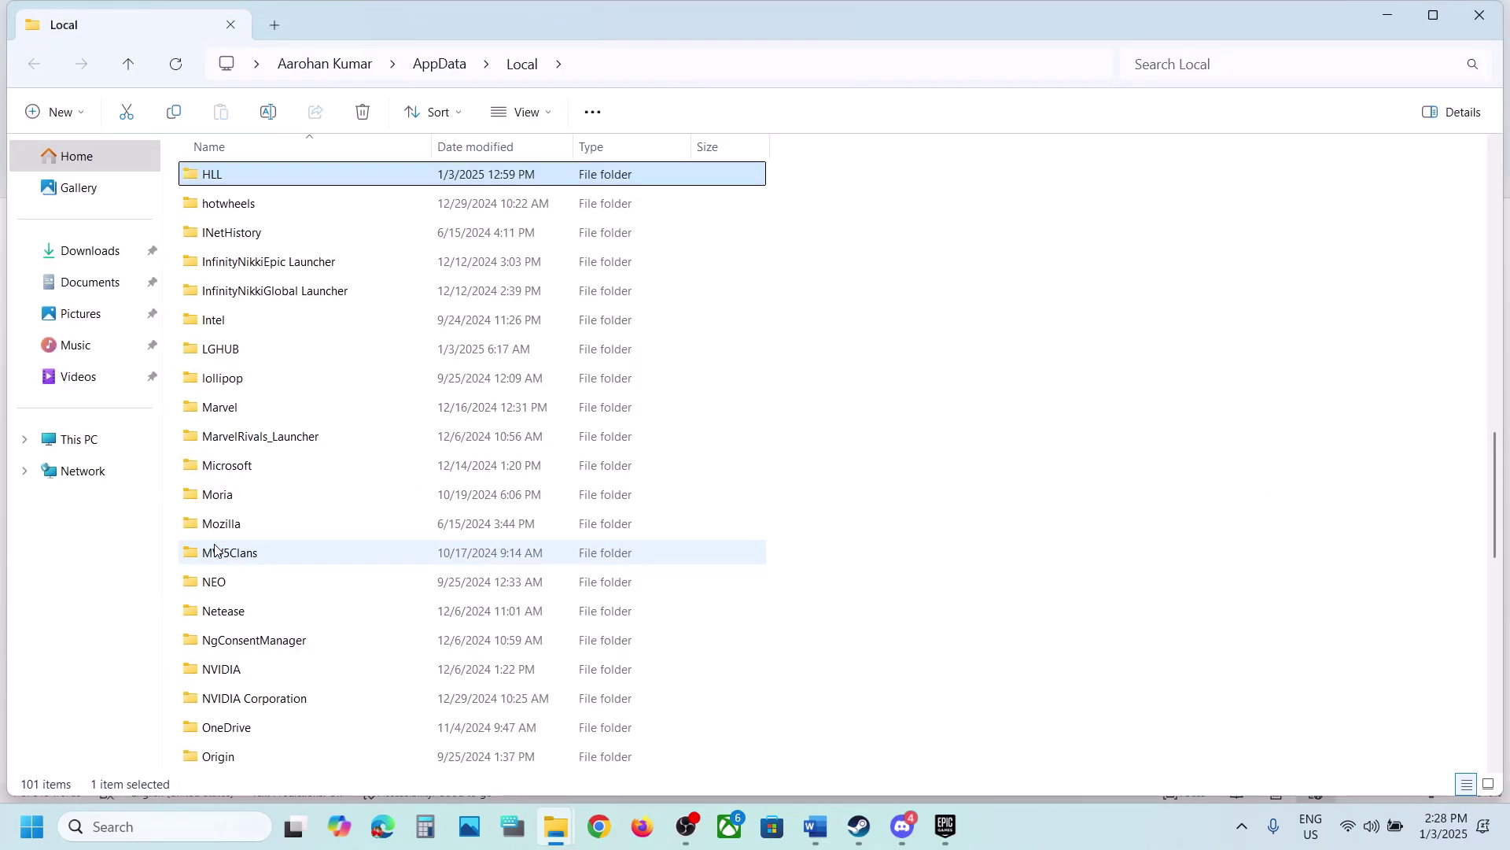
pyautogui.rightClick(238, 182)
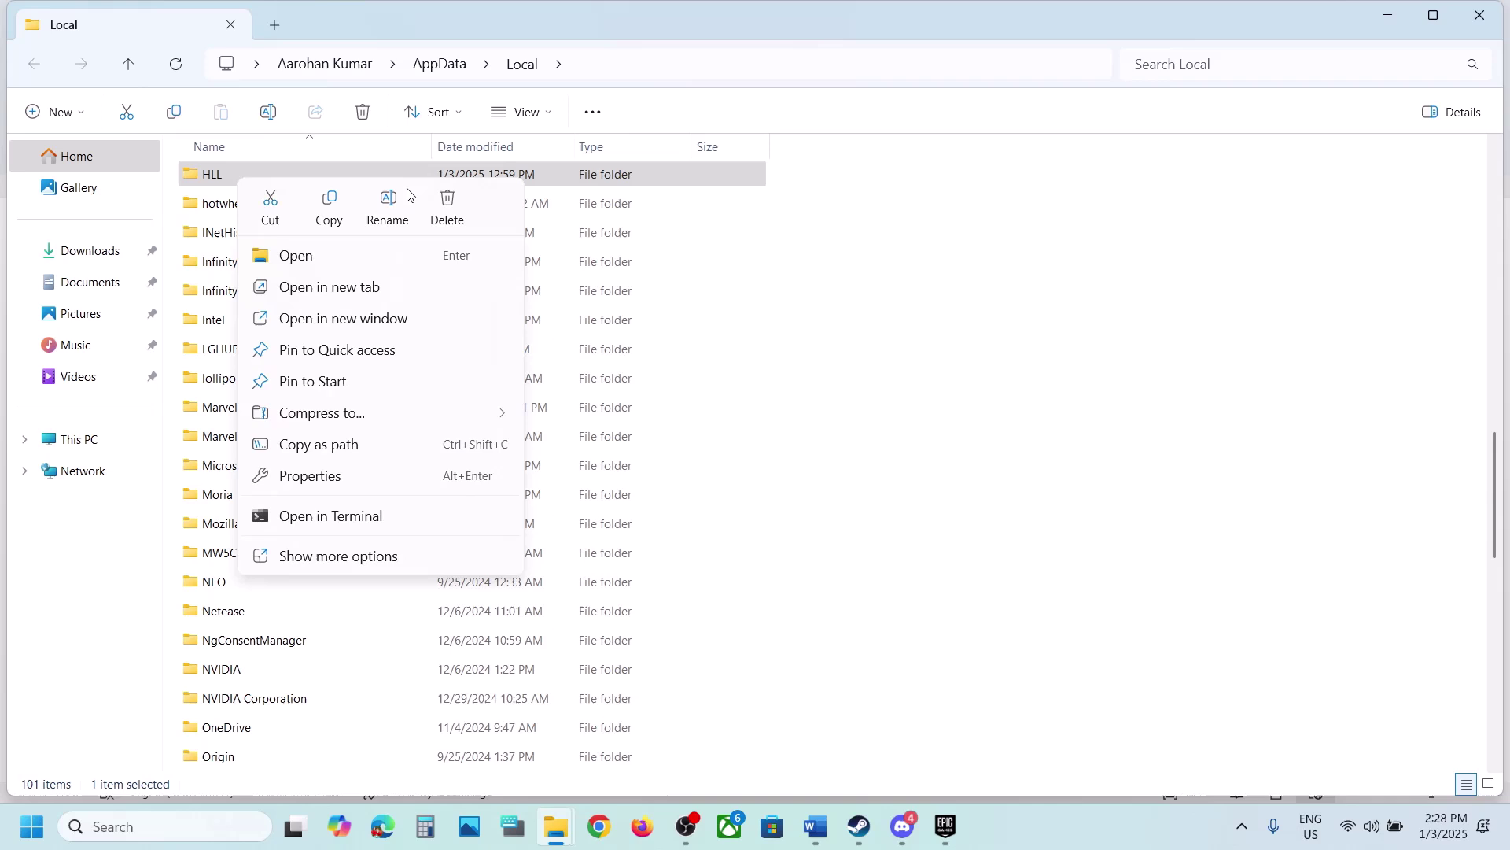
pyautogui.click(448, 206)
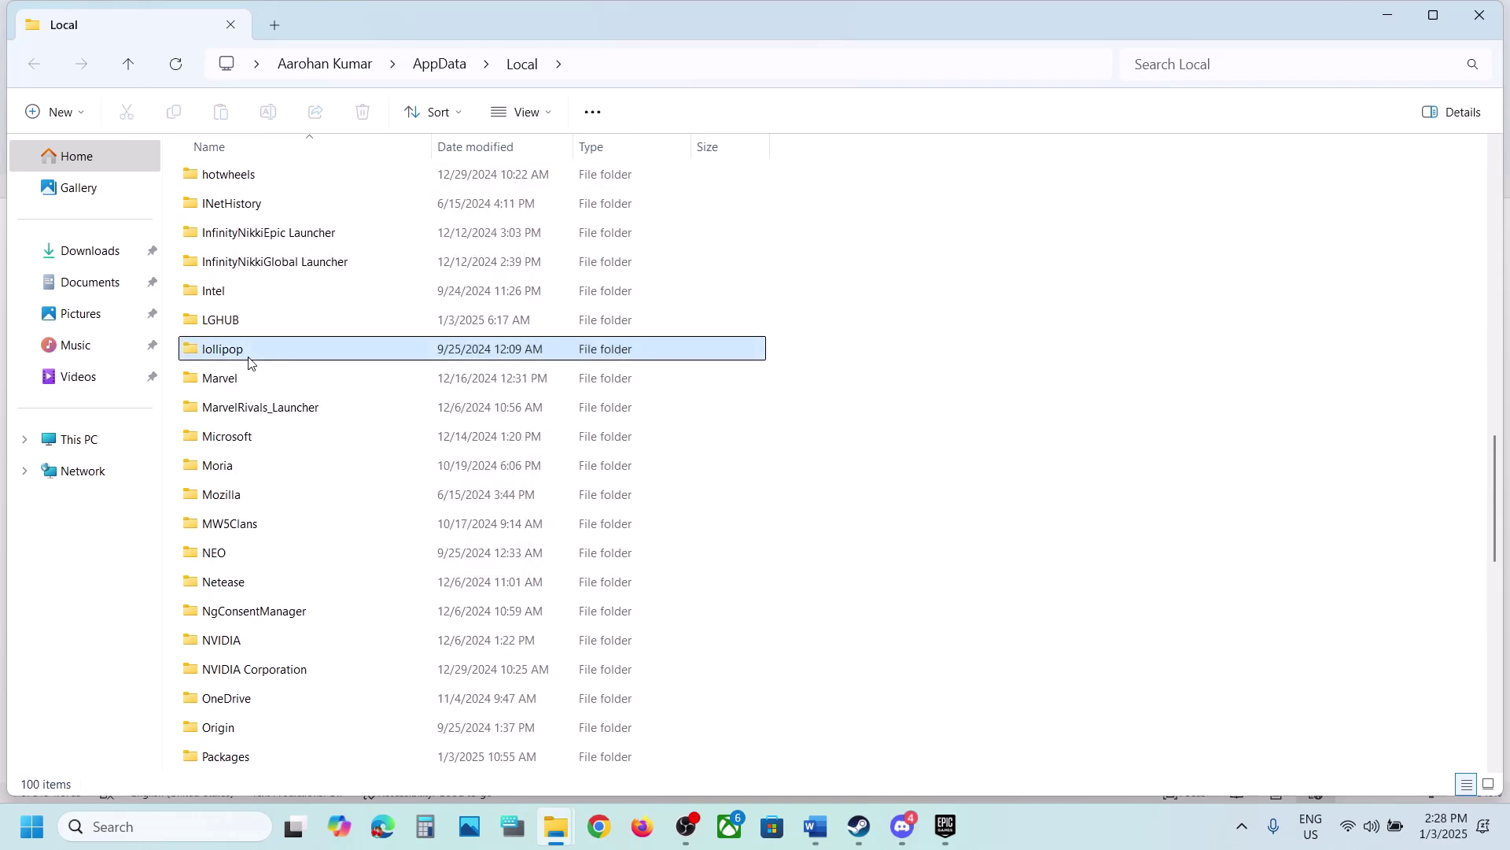
# Step: Close the Local folder window and continue to Step 11 in the Word notes
pyautogui.click(1500, 10)
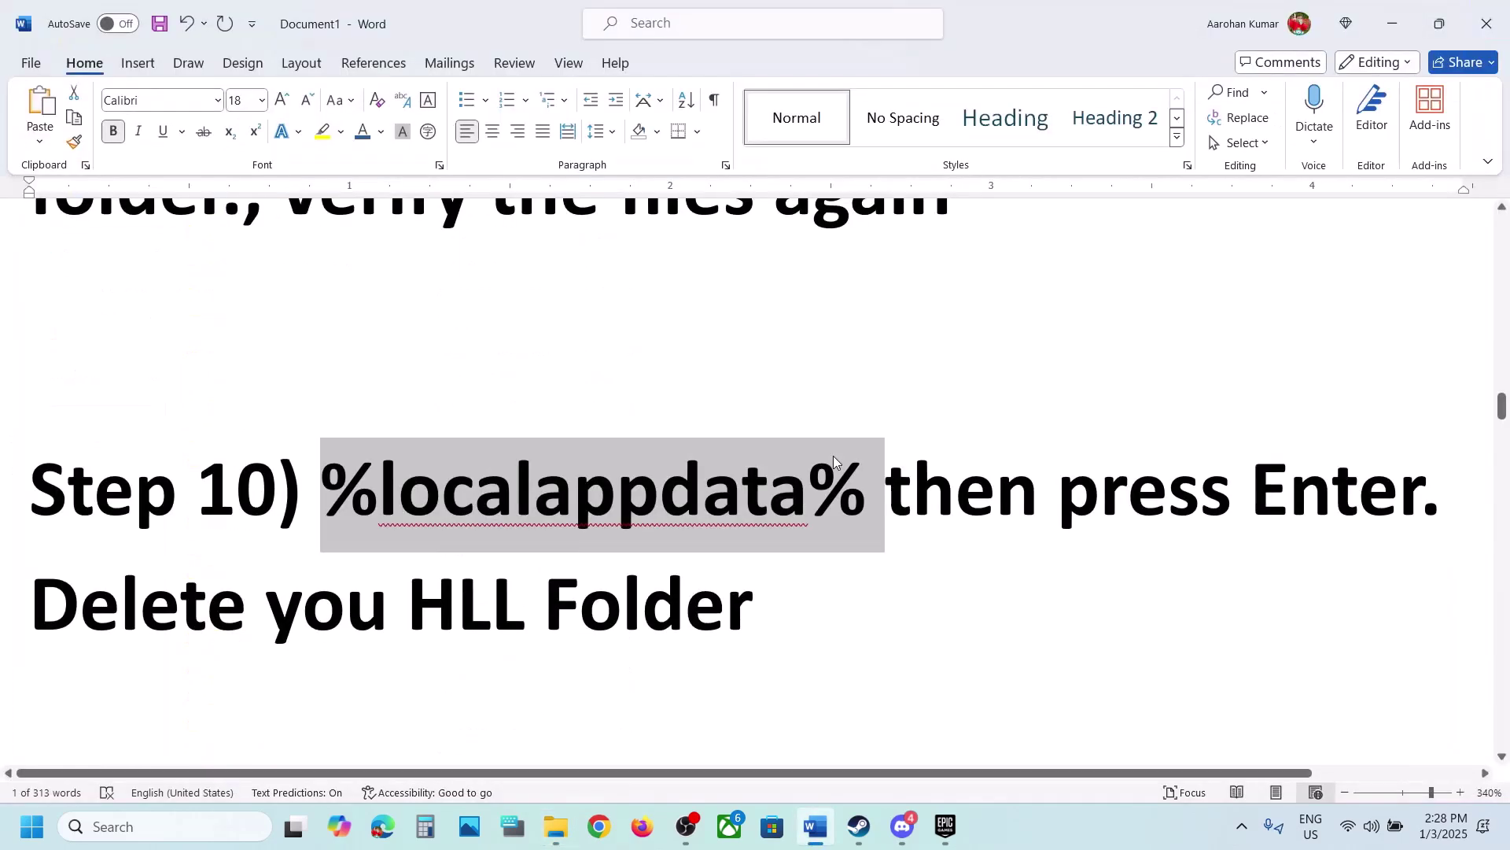
pyautogui.doubleClick(710, 521)
pyautogui.scroll(-5, 709, 521)
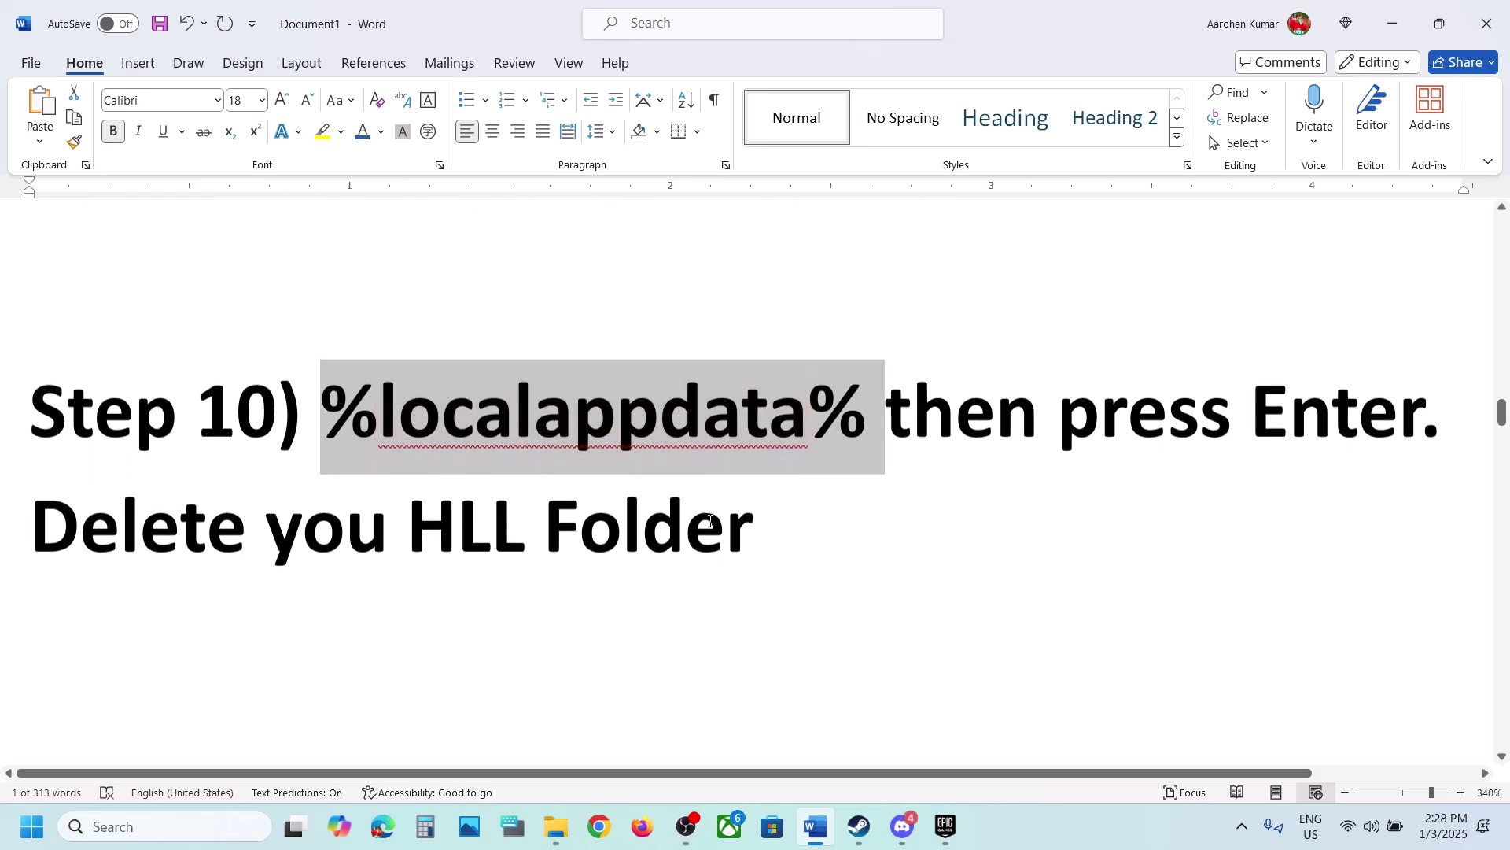
pyautogui.scroll(-3, 656, 499)
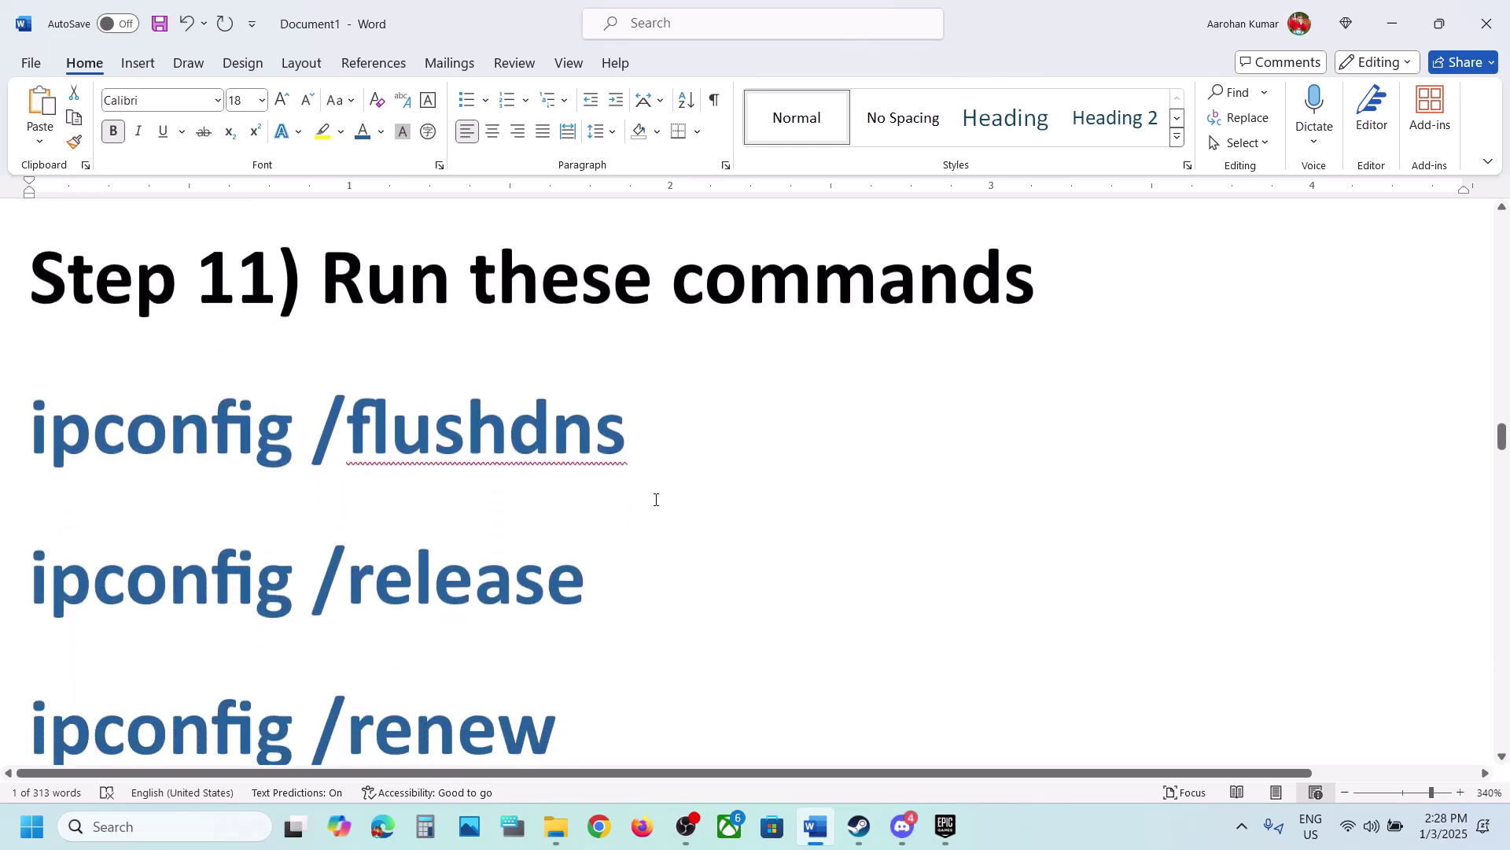
# Step: Search Windows for "cmd", open Command Prompt as administrator and move its window away from the listed commands
pyautogui.click(145, 824)
pyautogui.write('cmd')
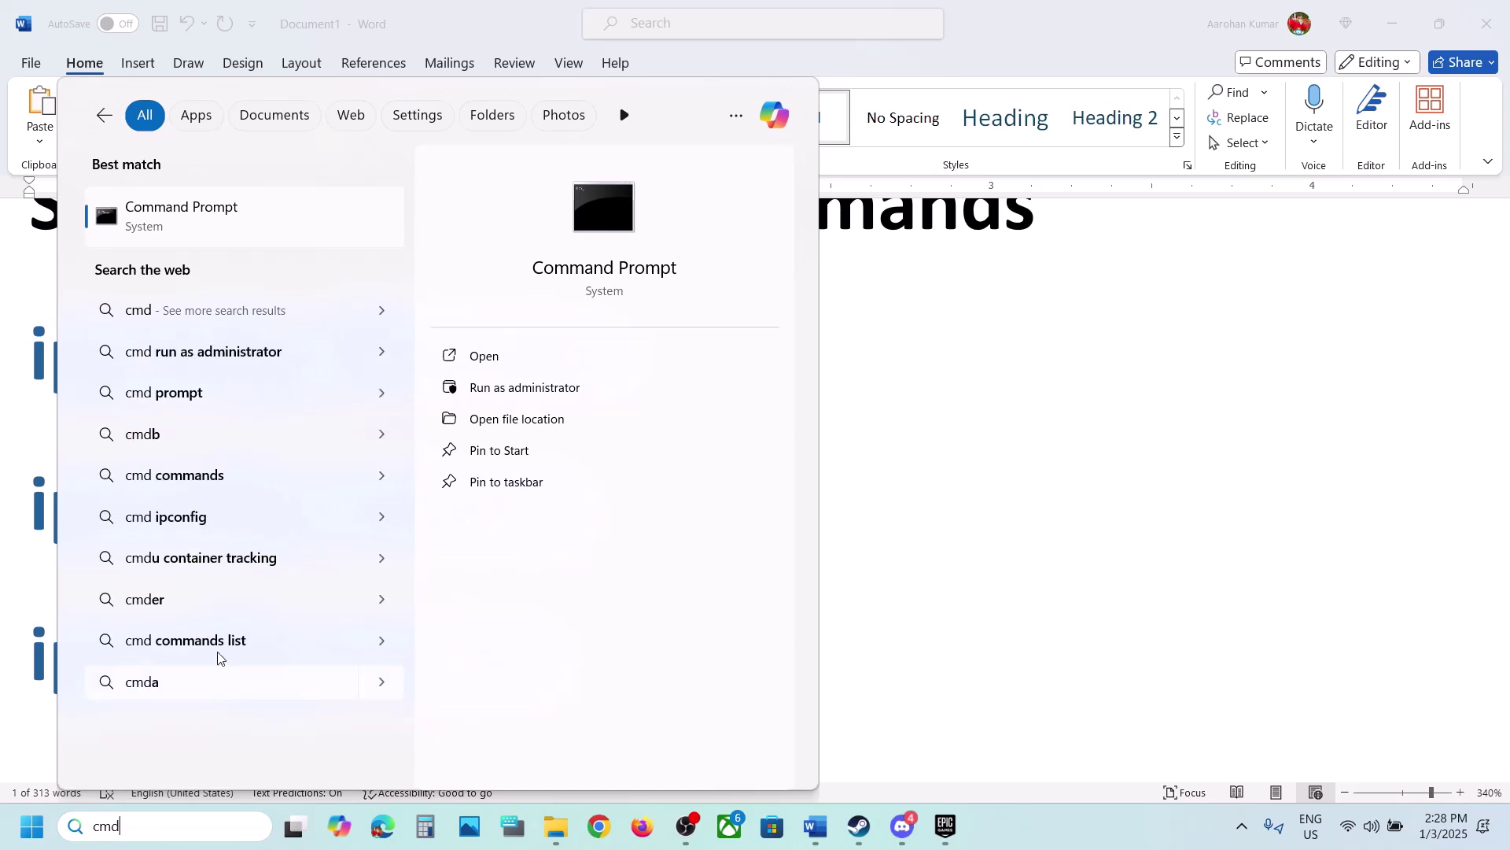
pyautogui.rightClick(218, 226)
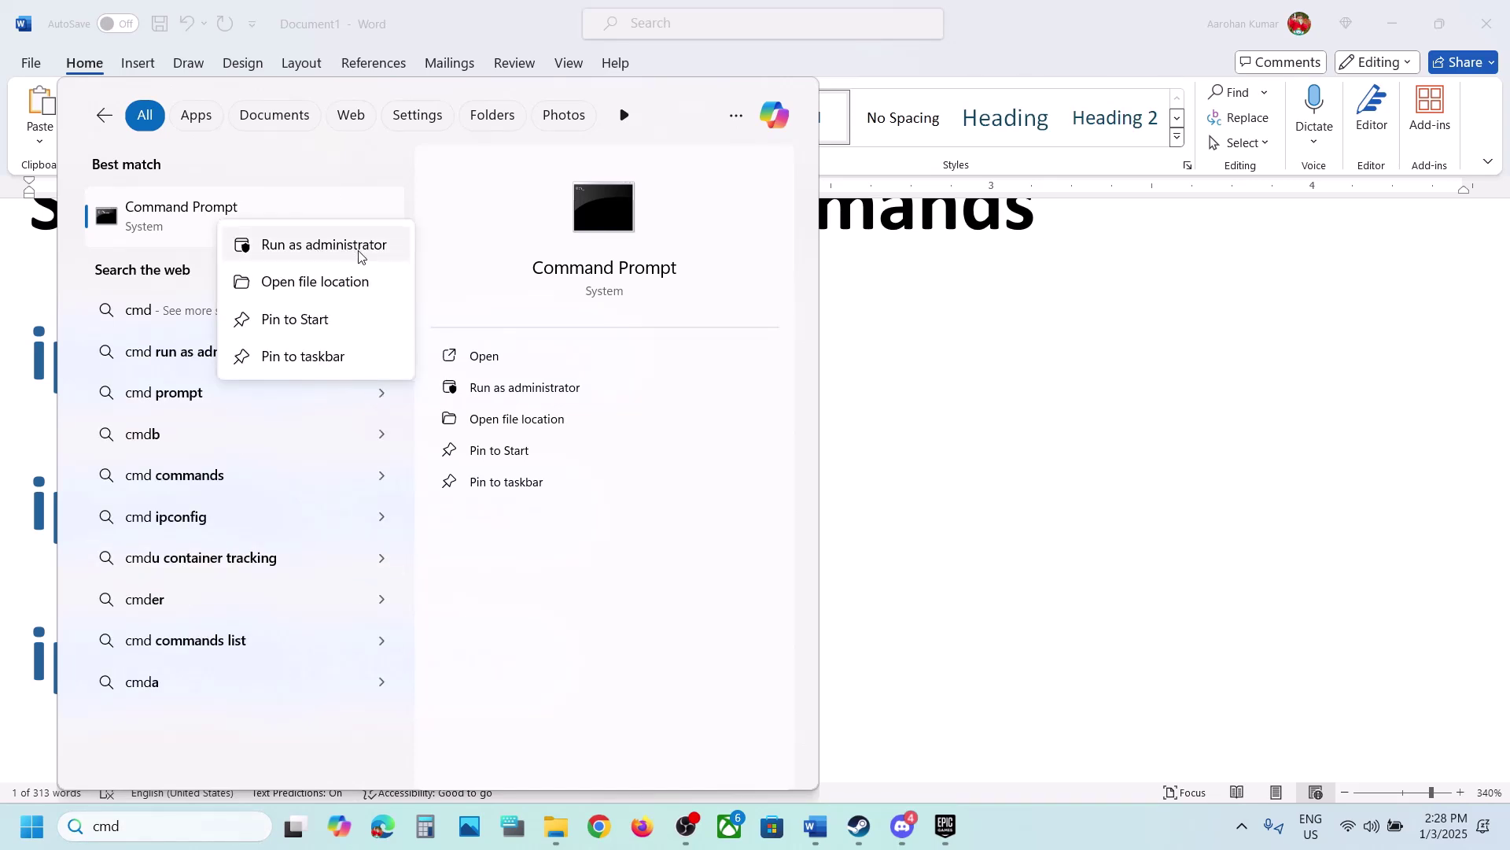
pyautogui.click(323, 251)
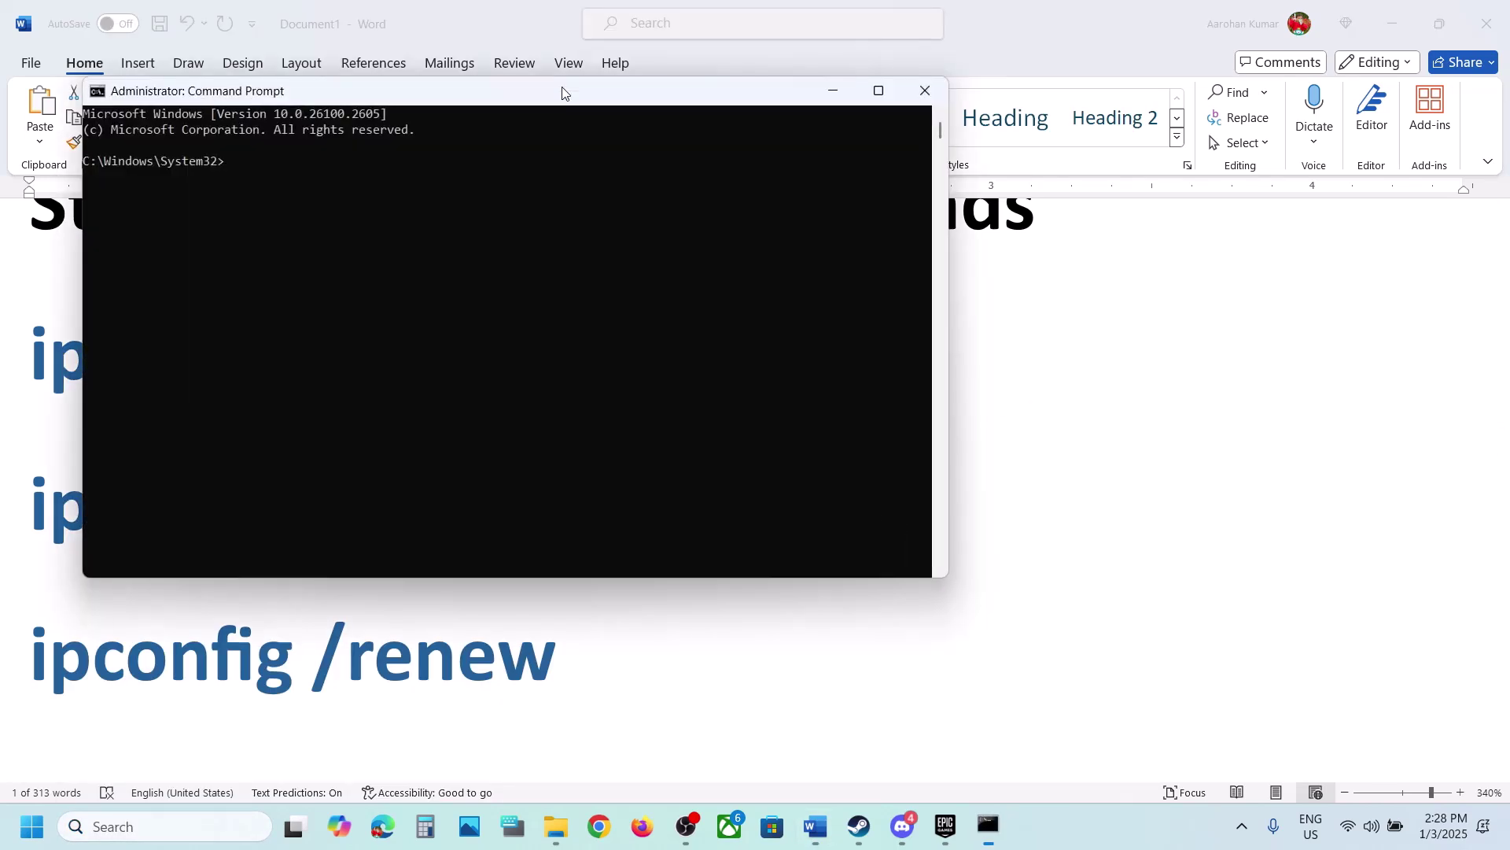
pyautogui.moveTo(531, 94); pyautogui.dragTo(876, 196)
# Step: Copy "ipconfig /flushdns" from the Word notes and run it in Command Prompt
pyautogui.click(328, 340)
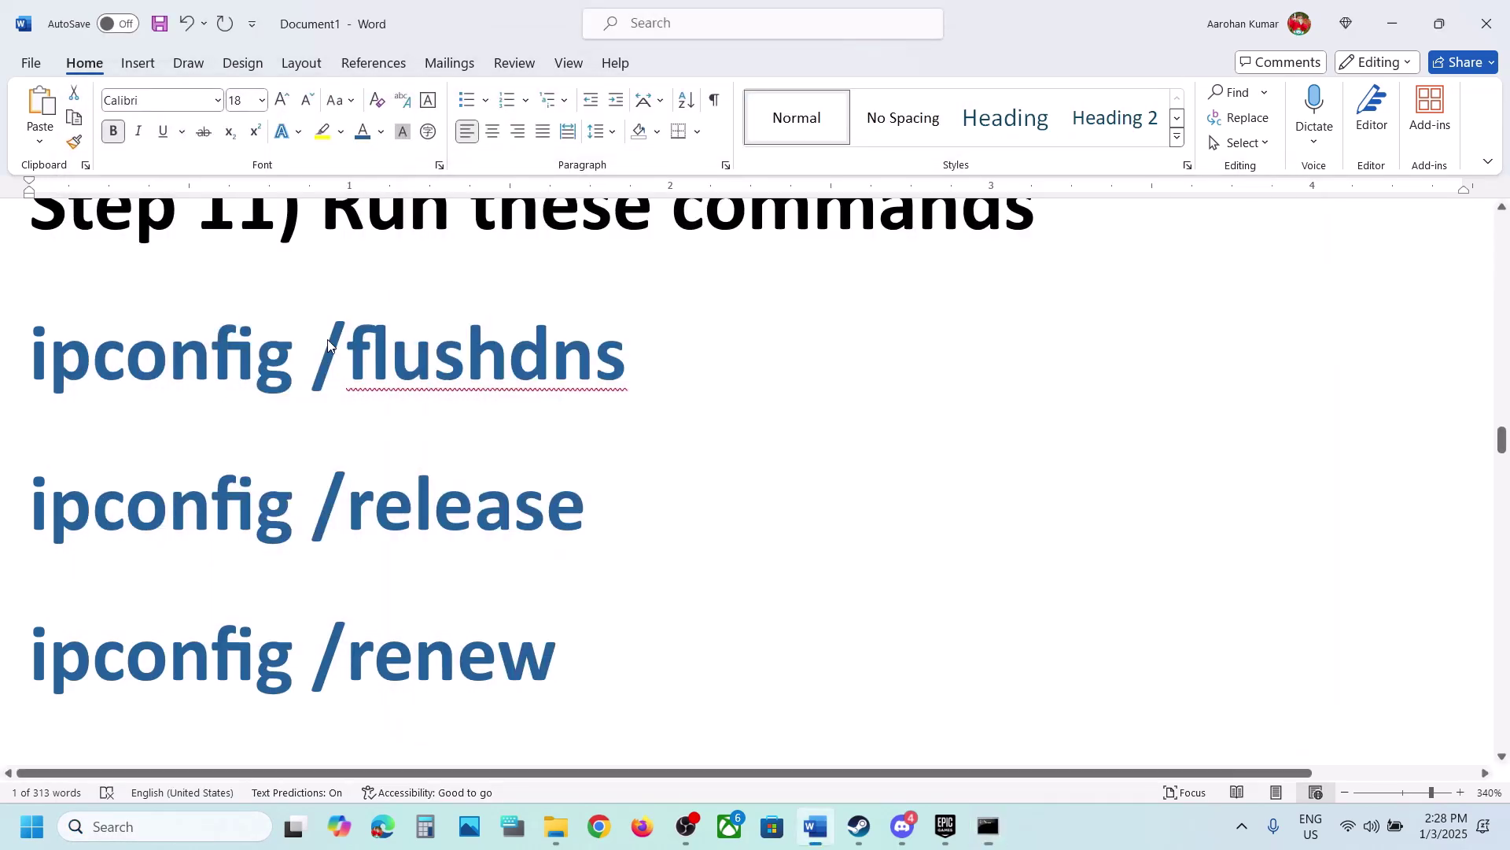
pyautogui.tripleClick(327, 340)
pyautogui.hotkey('ctrl', 'c')
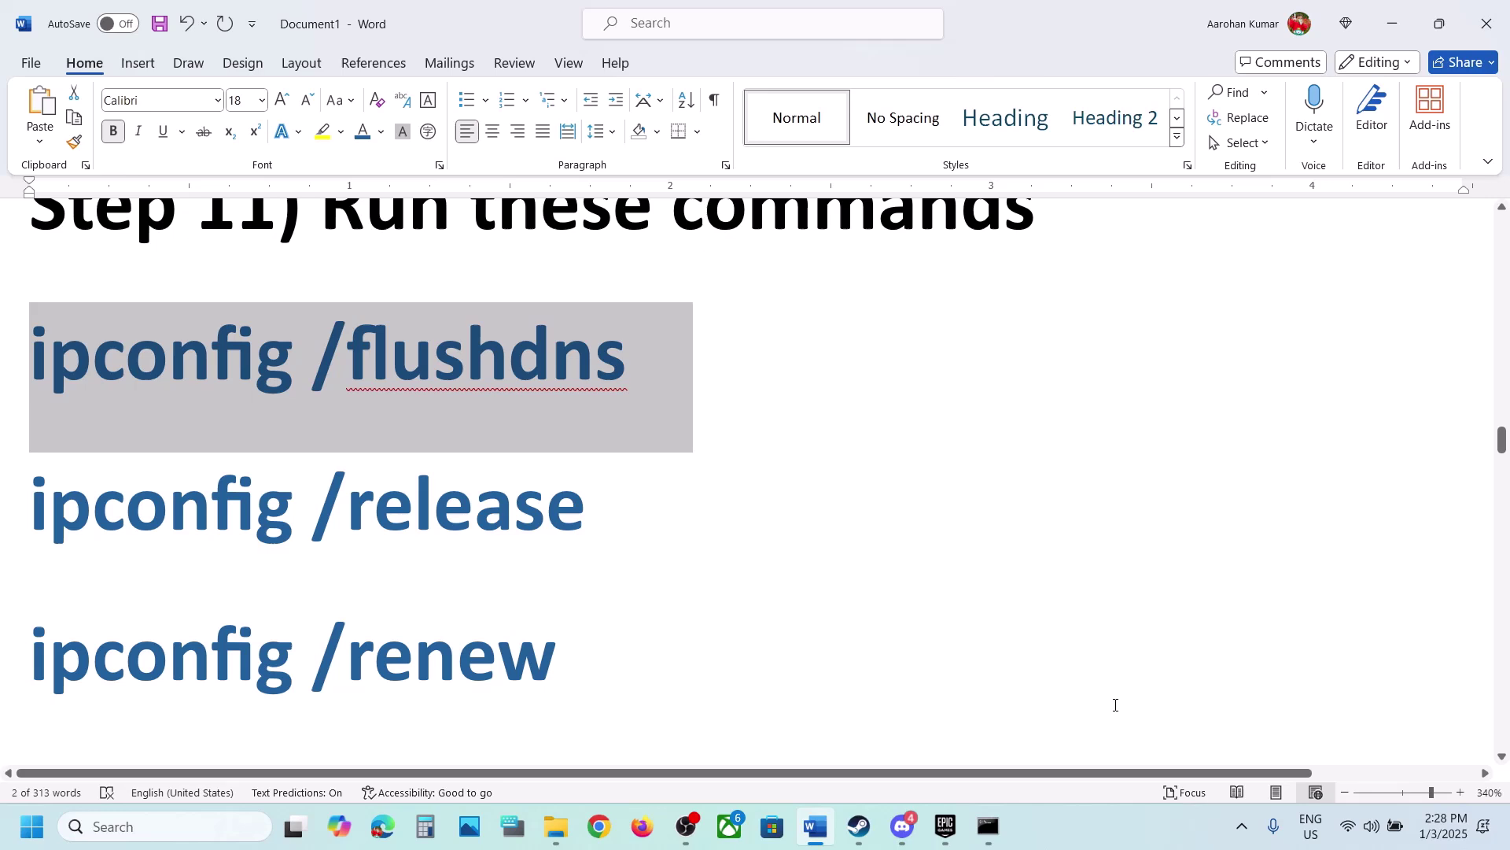
pyautogui.click(988, 826)
pyautogui.rightClick(868, 445)
pyautogui.press('Return')
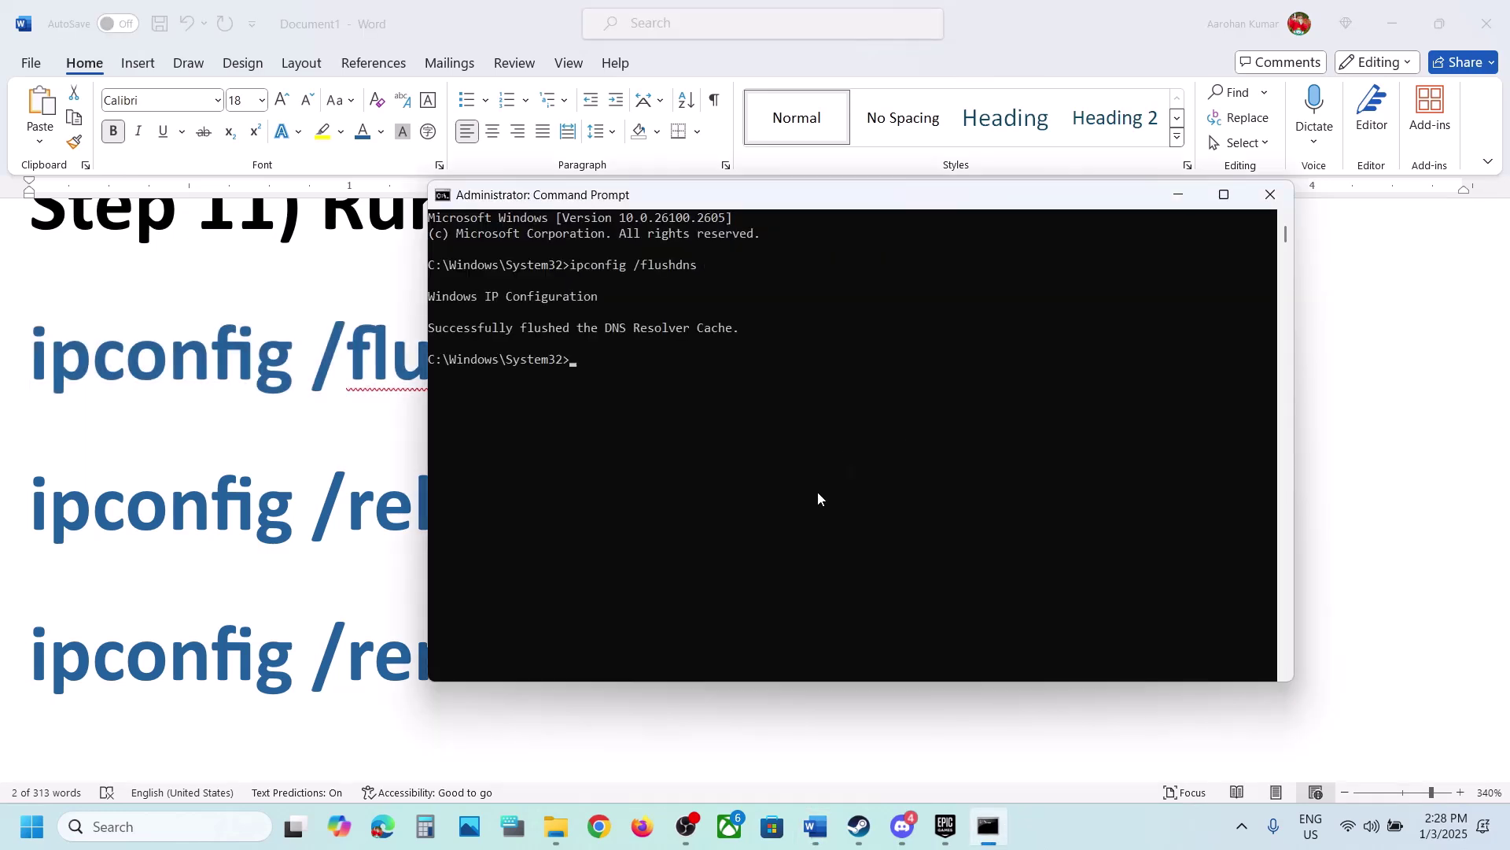
# Step: Copy "ipconfig /release" from the Word notes and run it in Command Prompt
pyautogui.click(281, 531)
pyautogui.tripleClick(282, 531)
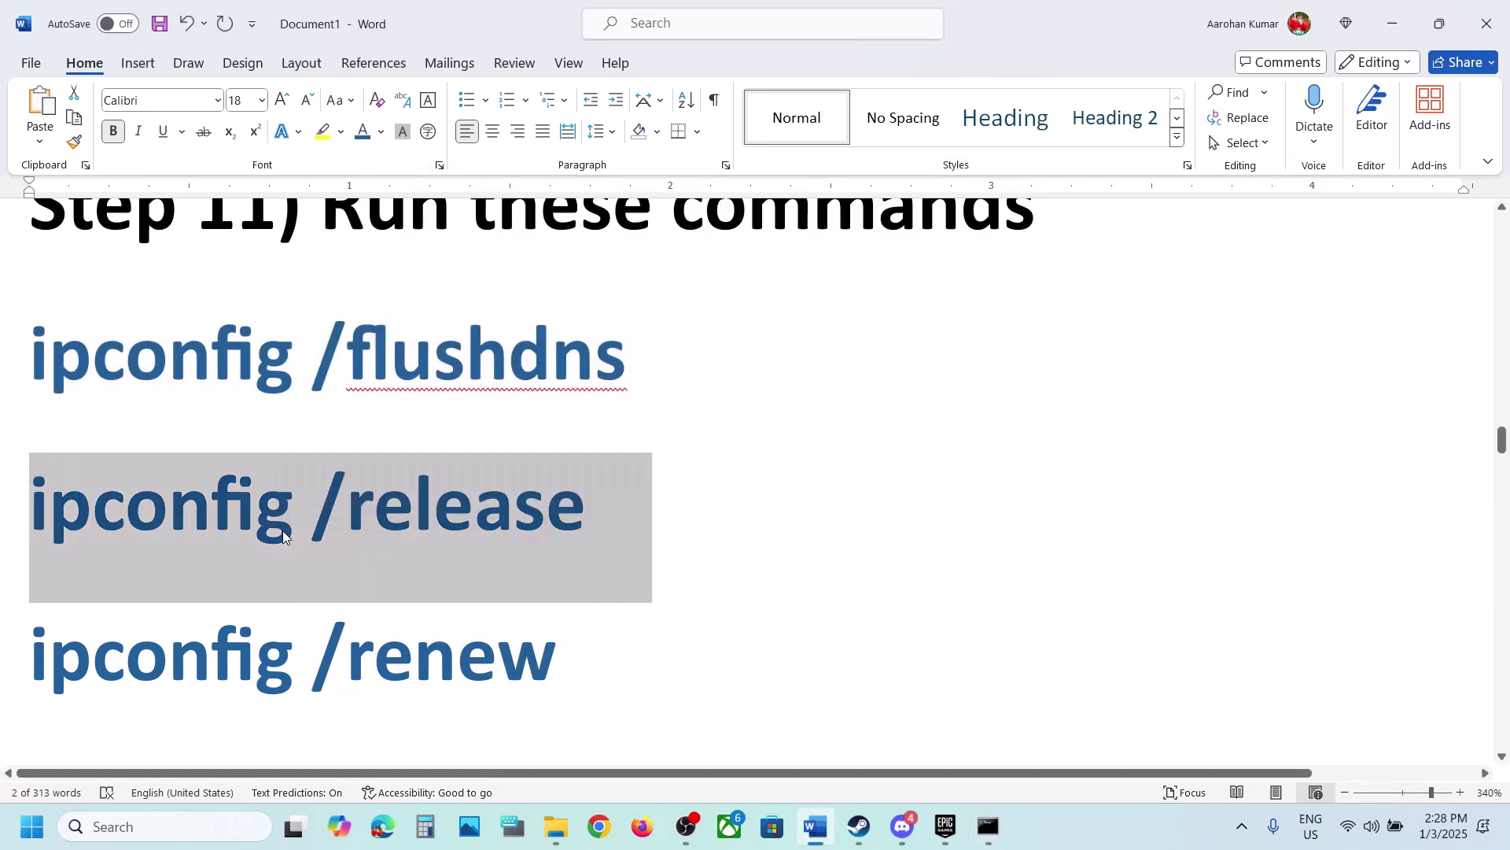
pyautogui.hotkey('ctrl', 'c')
pyautogui.click(988, 826)
pyautogui.hotkey('ctrl', 'v')
pyautogui.press('Return')
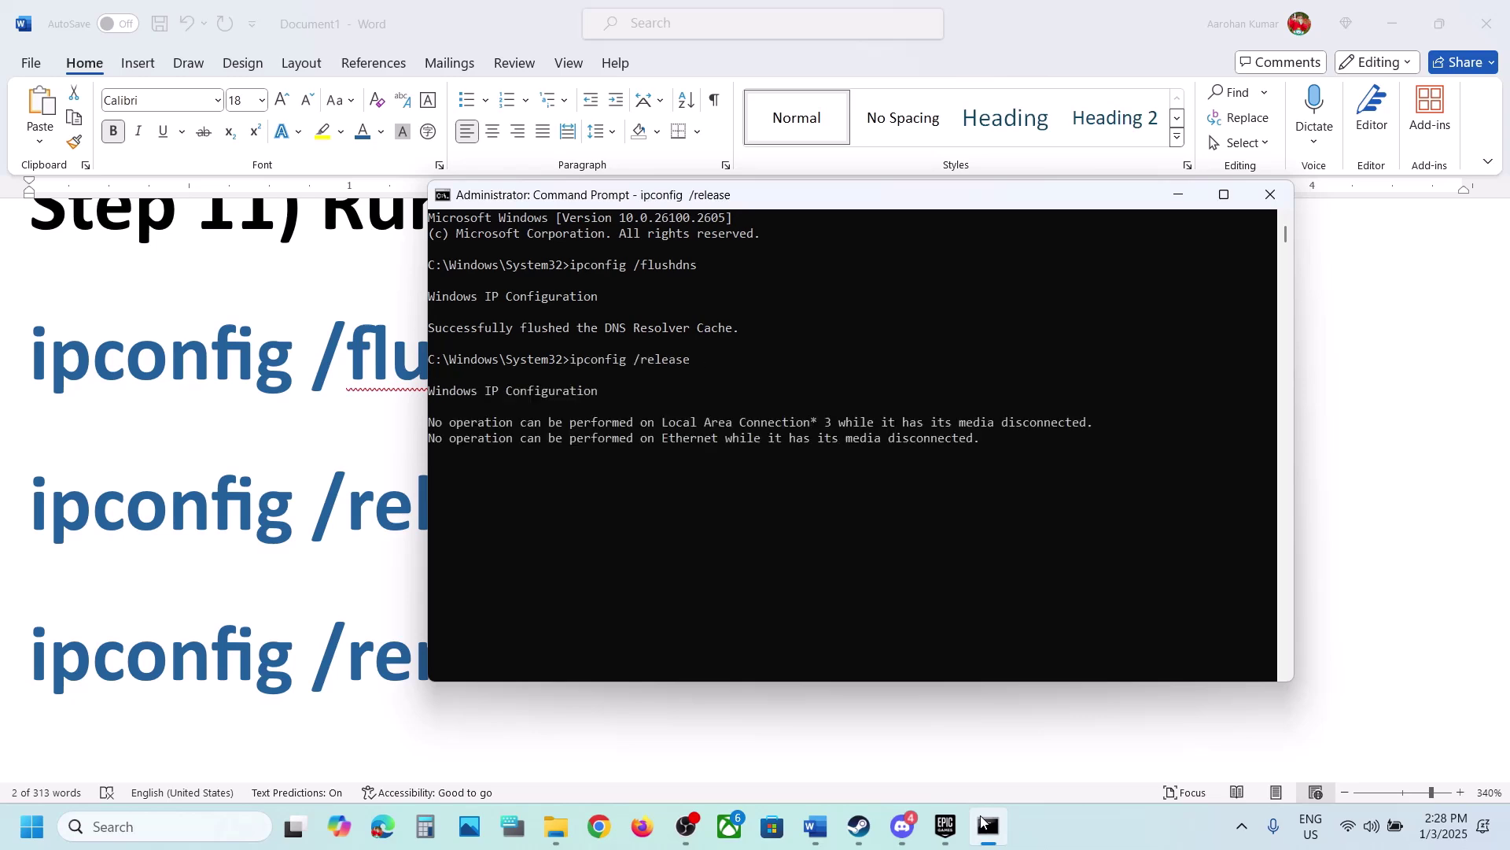
# Step: Copy "ipconfig /renew" from the Word notes, run it in Command Prompt, and return to the notes
pyautogui.click(451, 771)
pyautogui.tripleClick(348, 683)
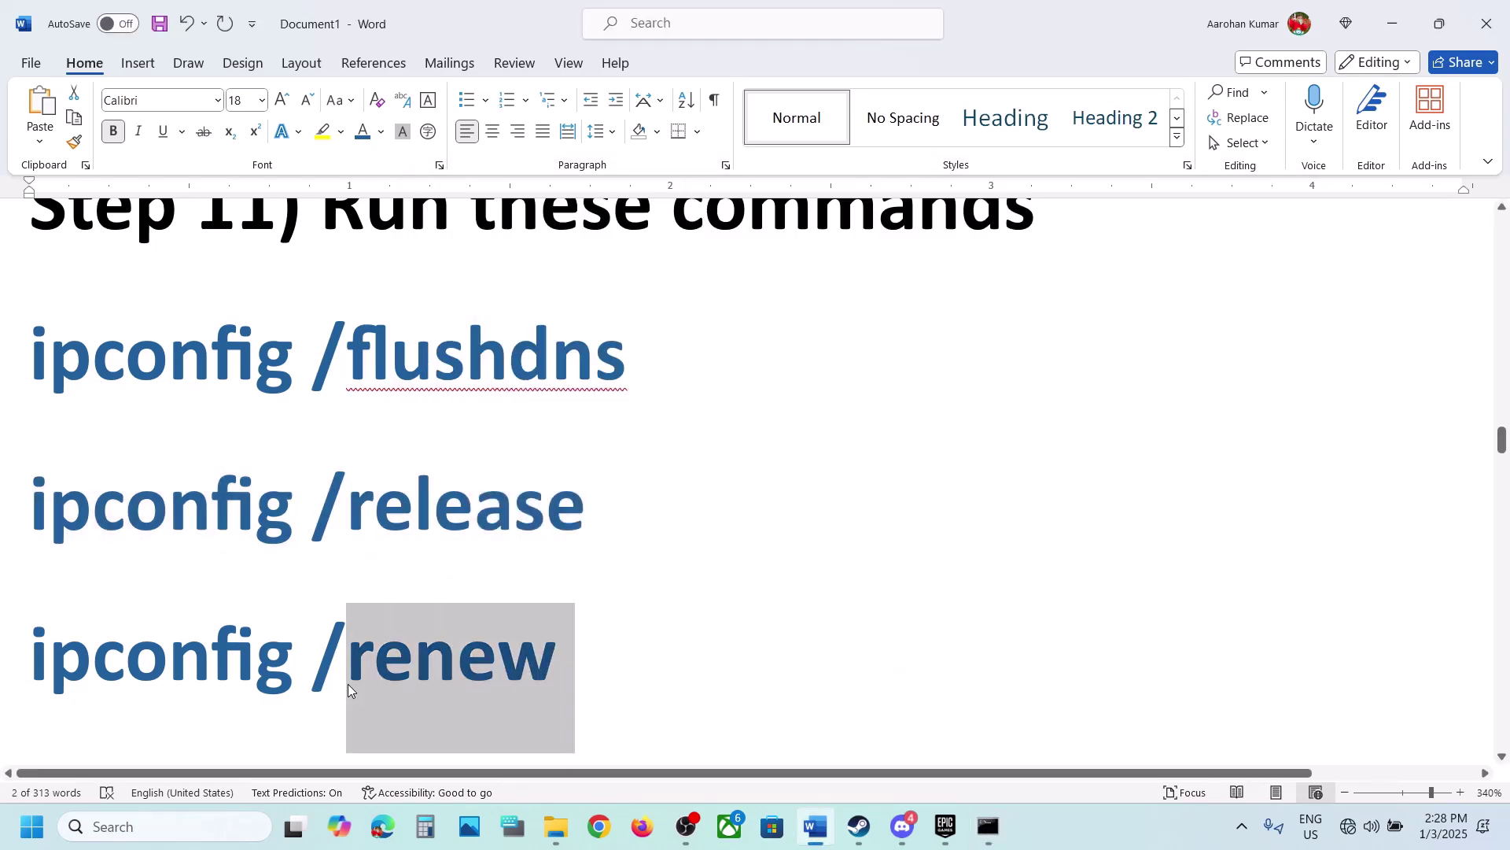
pyautogui.hotkey('ctrl', 'c')
pyautogui.click(988, 826)
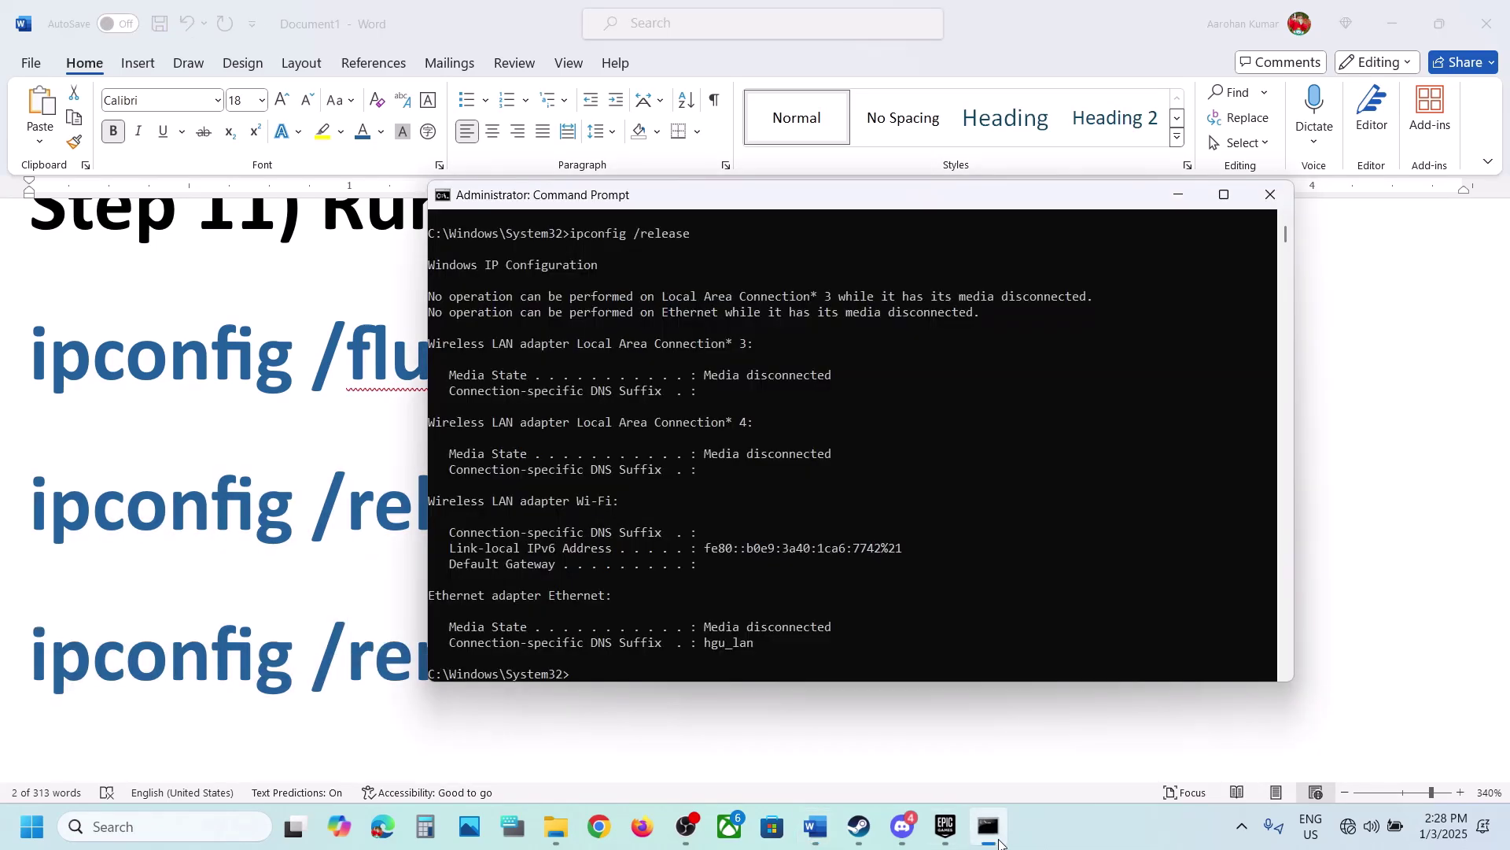
pyautogui.hotkey('ctrl', 'v')
pyautogui.press('Return')
pyautogui.click(917, 836)
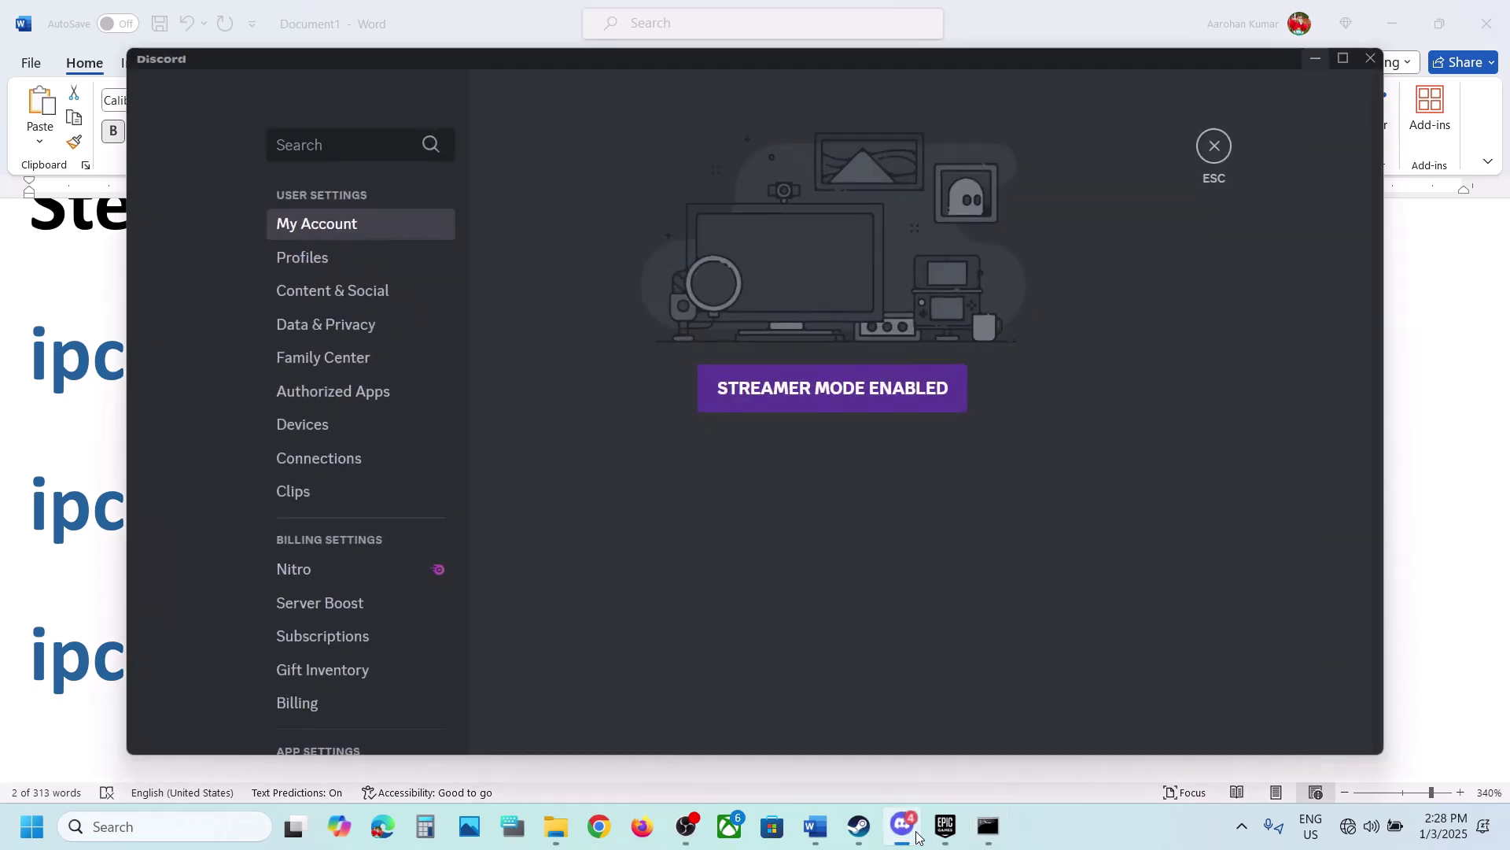
pyautogui.click(48, 610)
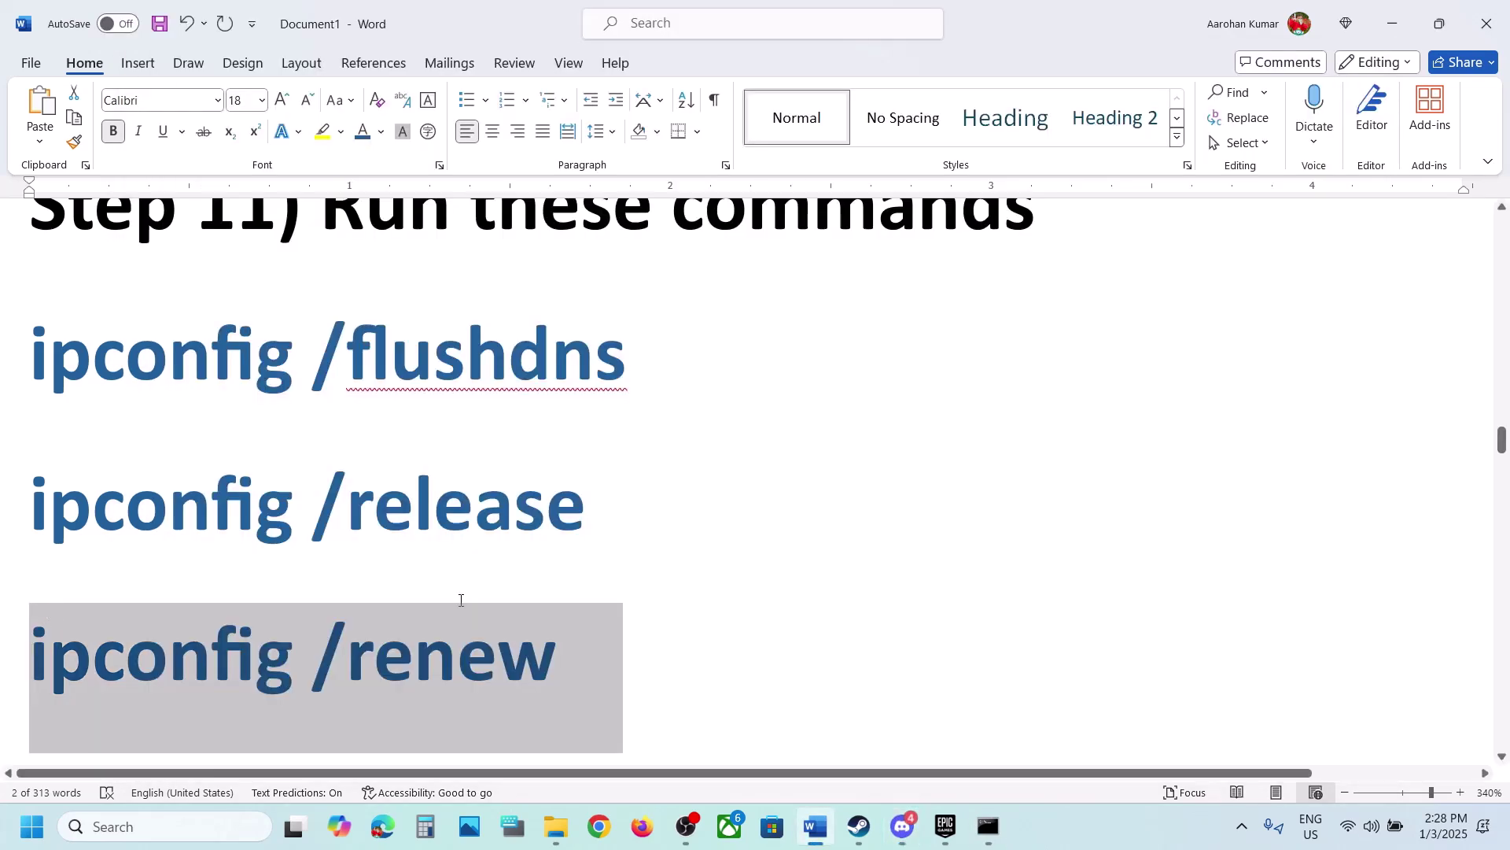
# Step: Copy "netsh winsock reset" from the Word notes and run it in Command Prompt
pyautogui.scroll(-3, 461, 600)
pyautogui.scroll(-1, 461, 600)
pyautogui.tripleClick(403, 382)
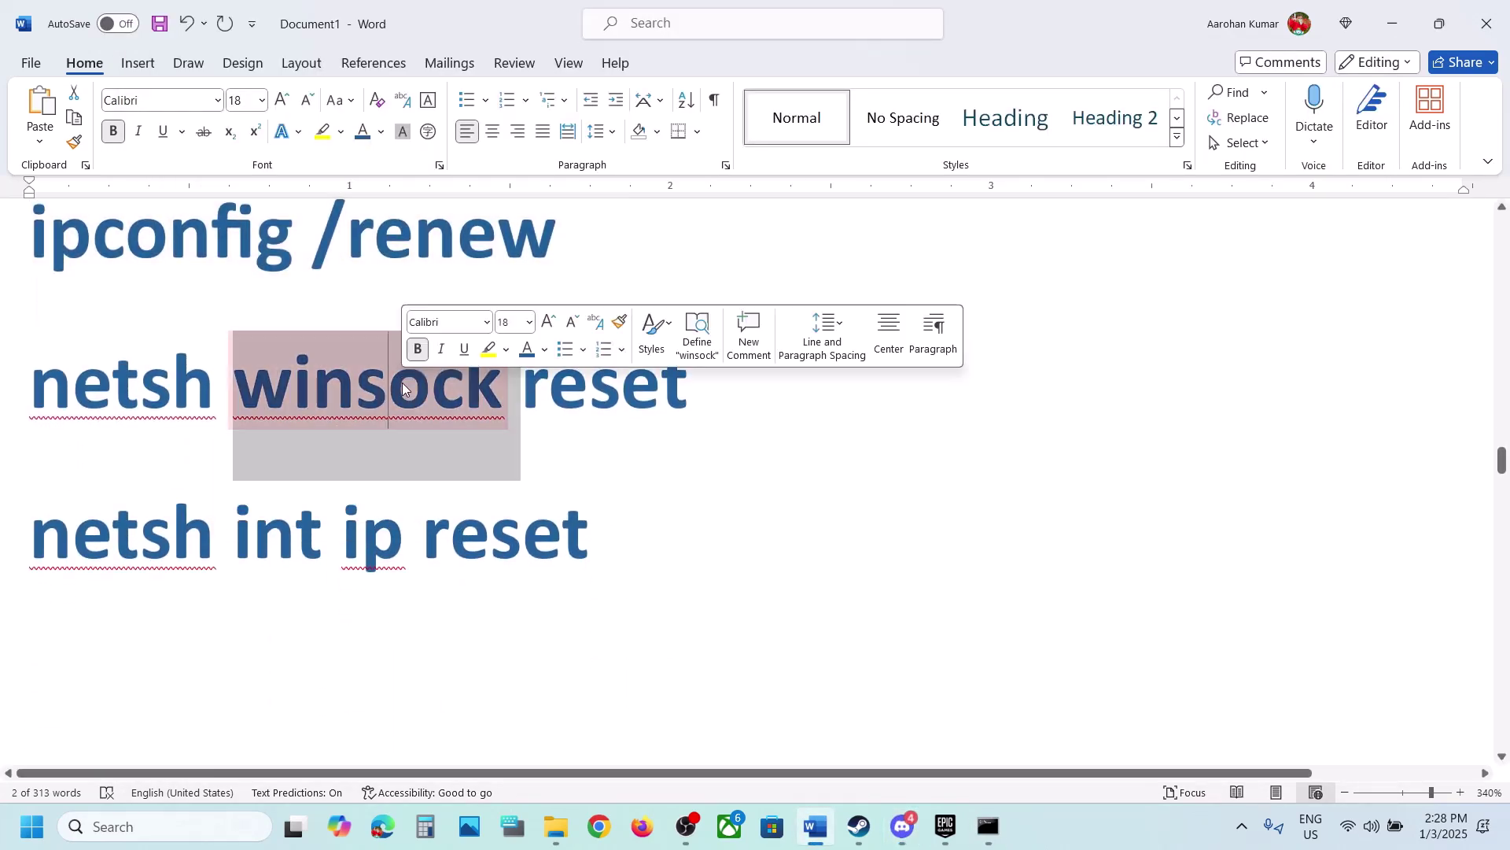
pyautogui.click(988, 826)
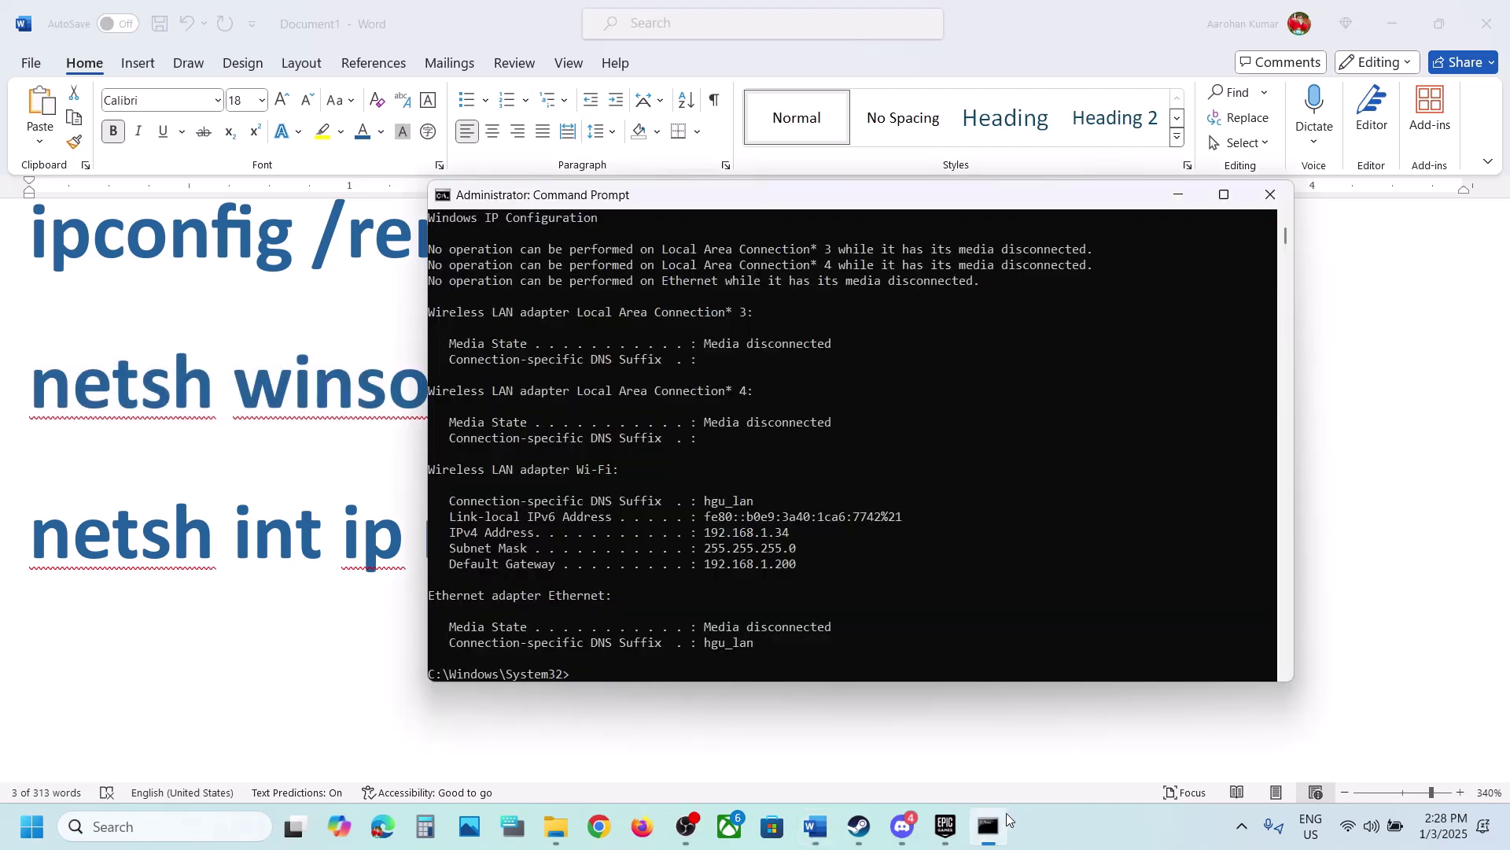
pyautogui.hotkey('ctrl', 'v')
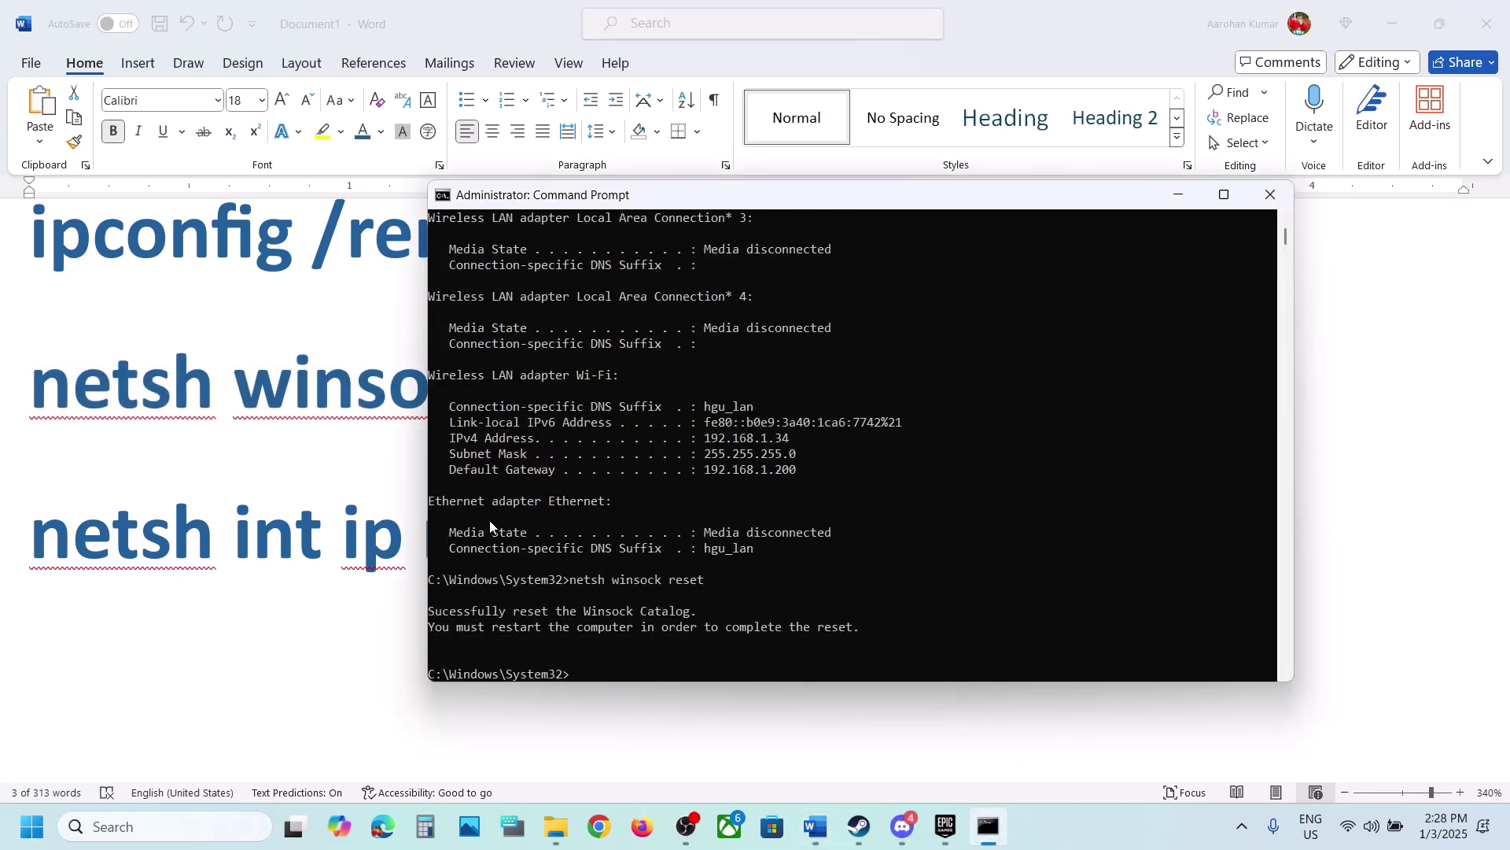
# Step: Copy "netsh int ip reset" from the Word notes, run it in Command Prompt, and close the Command Prompt window
pyautogui.tripleClick(252, 530)
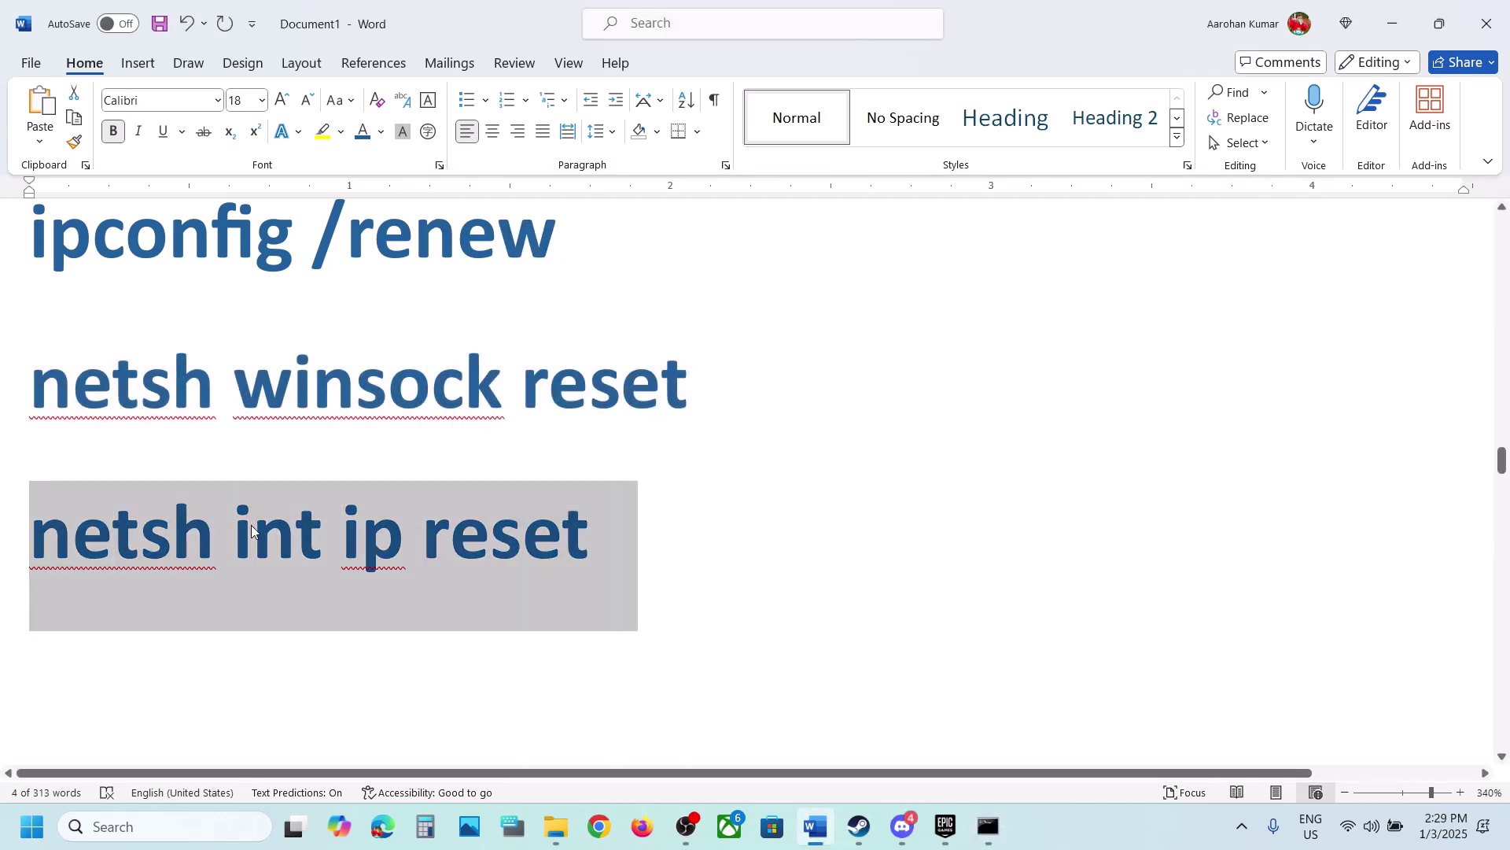
pyautogui.click(988, 826)
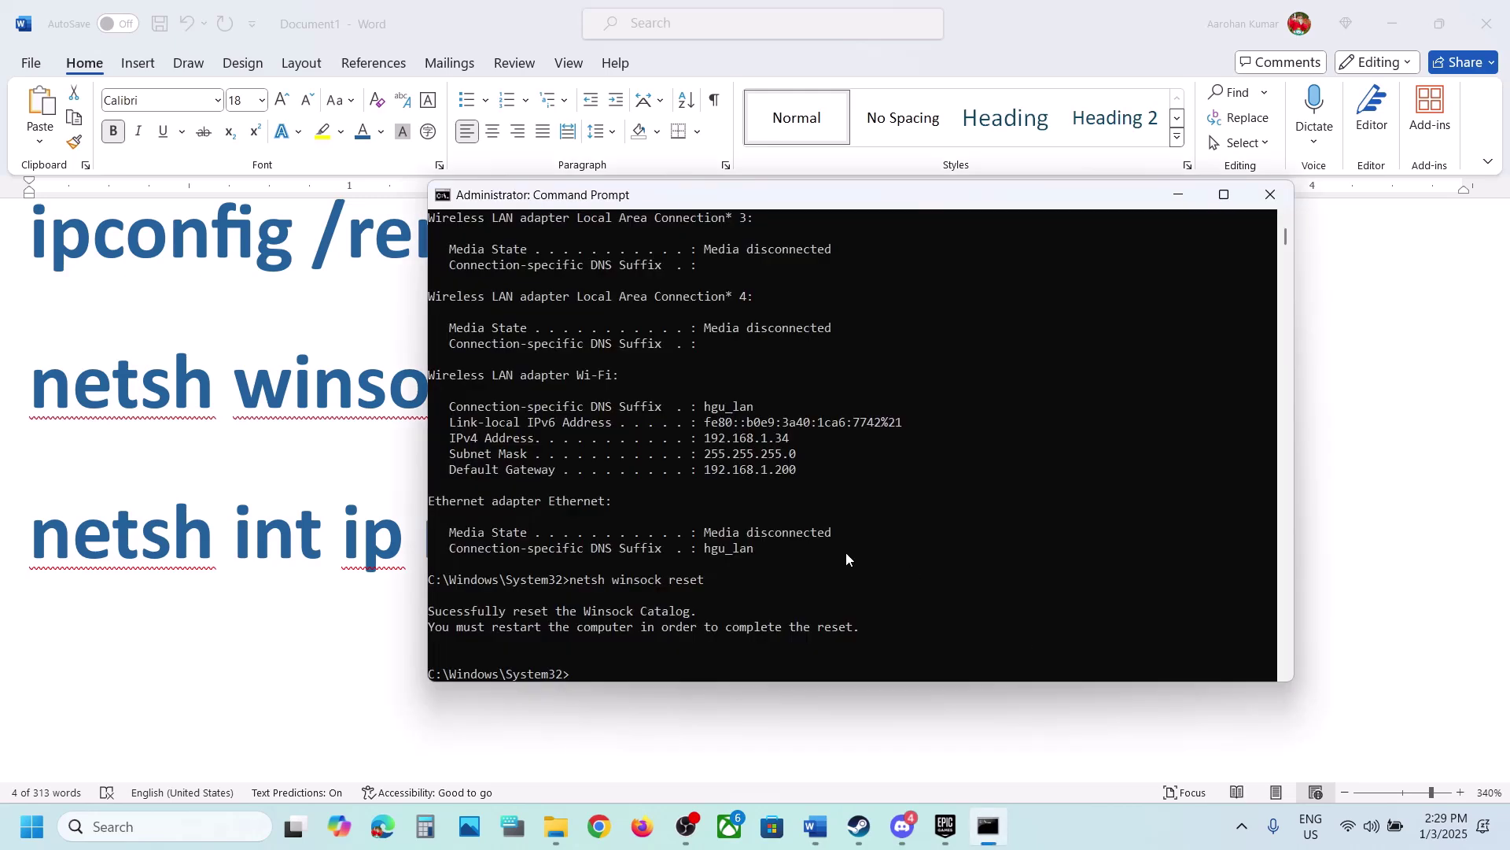
pyautogui.hotkey('ctrl', 'v')
pyautogui.moveTo(463, 634); pyautogui.dragTo(768, 610)
pyautogui.click(1259, 194)
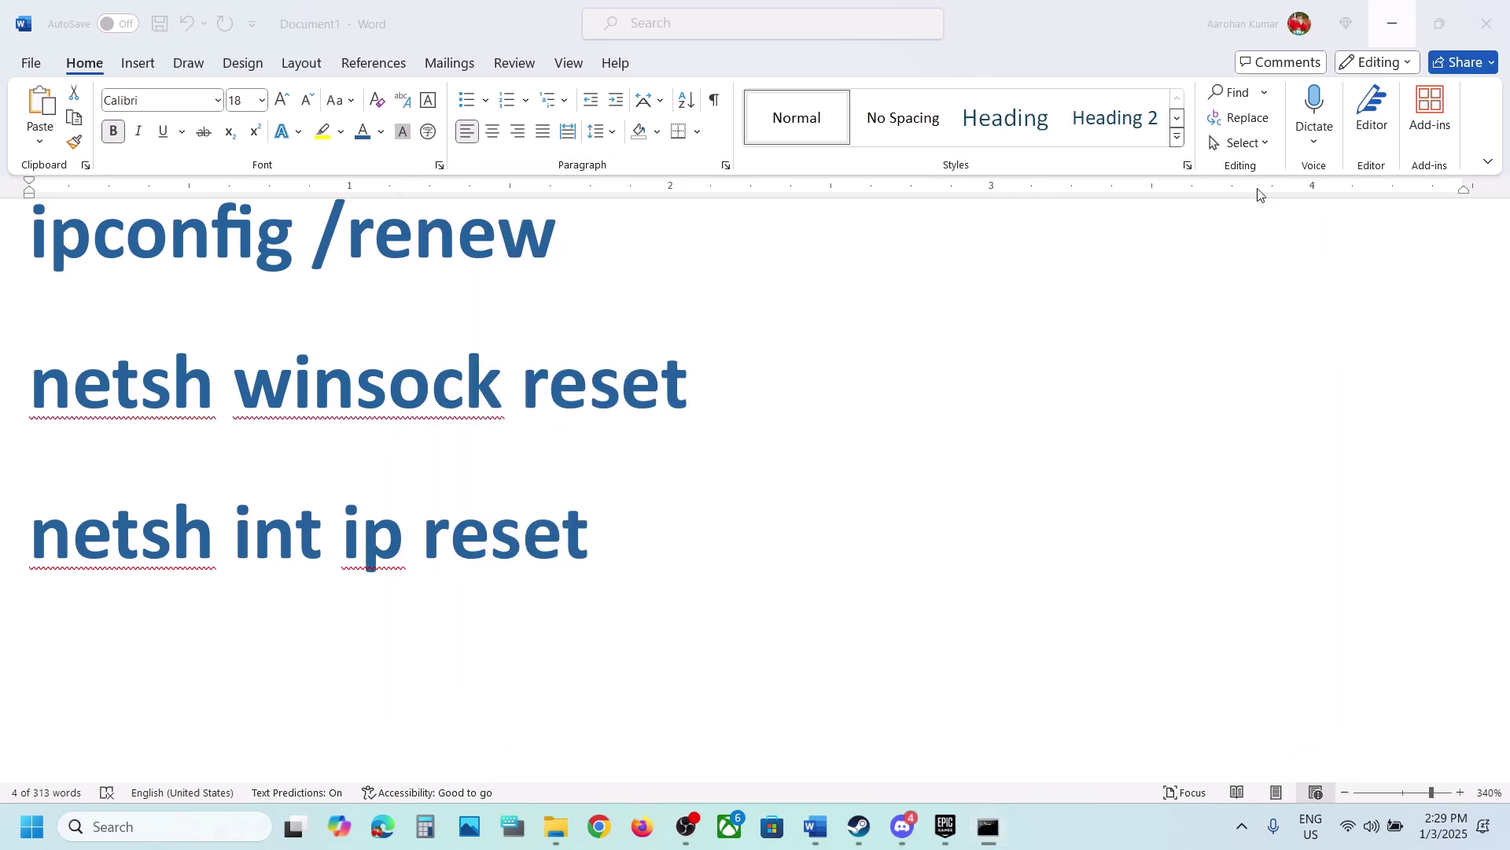
# Step: Show the Windows power options for restarting the computer, dismissing them without restarting
pyautogui.click(14, 837)
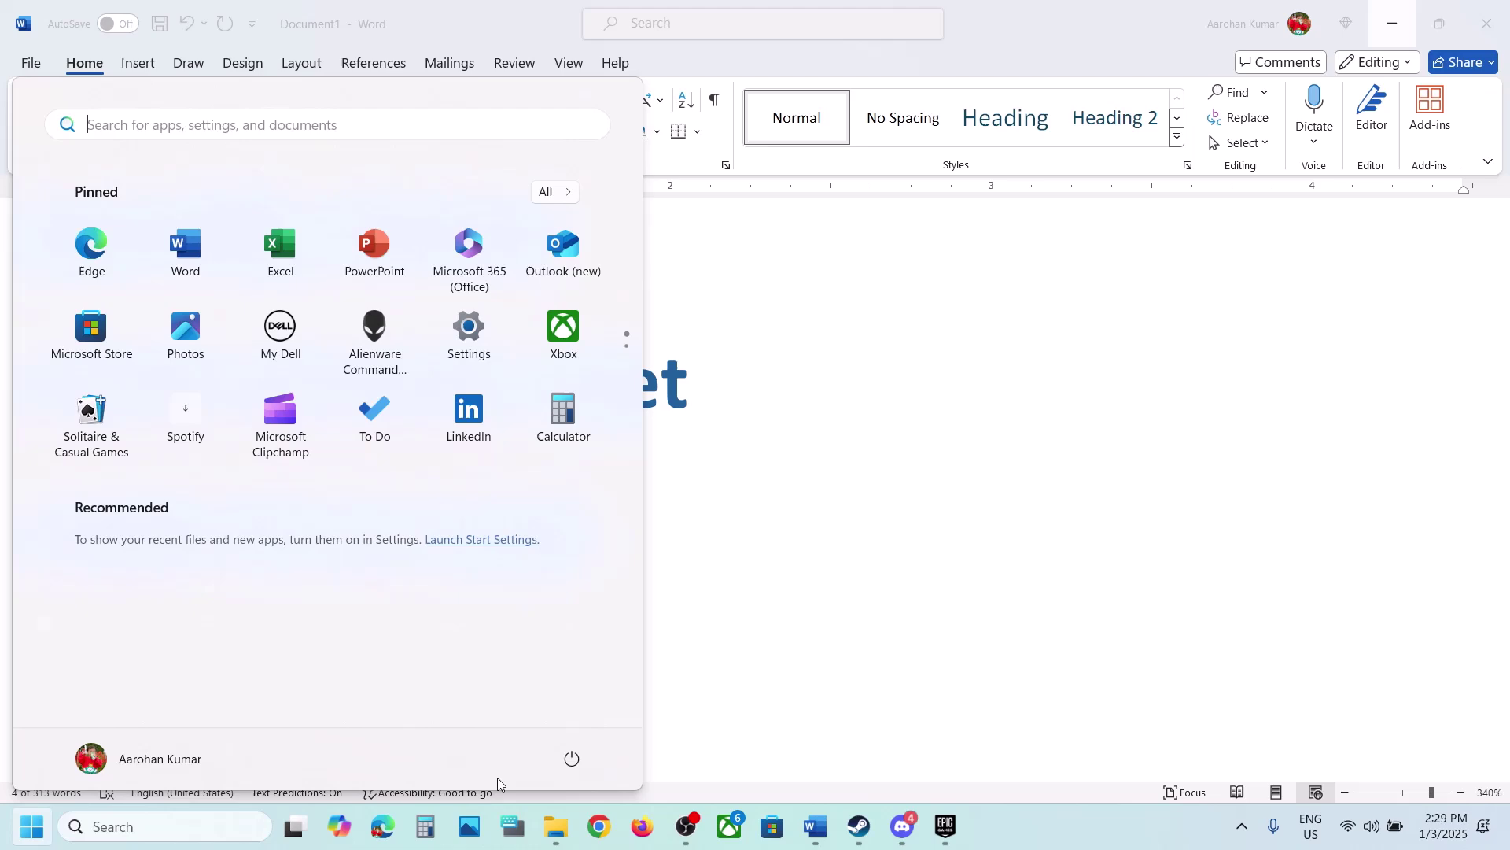
pyautogui.click(565, 763)
pyautogui.click(894, 580)
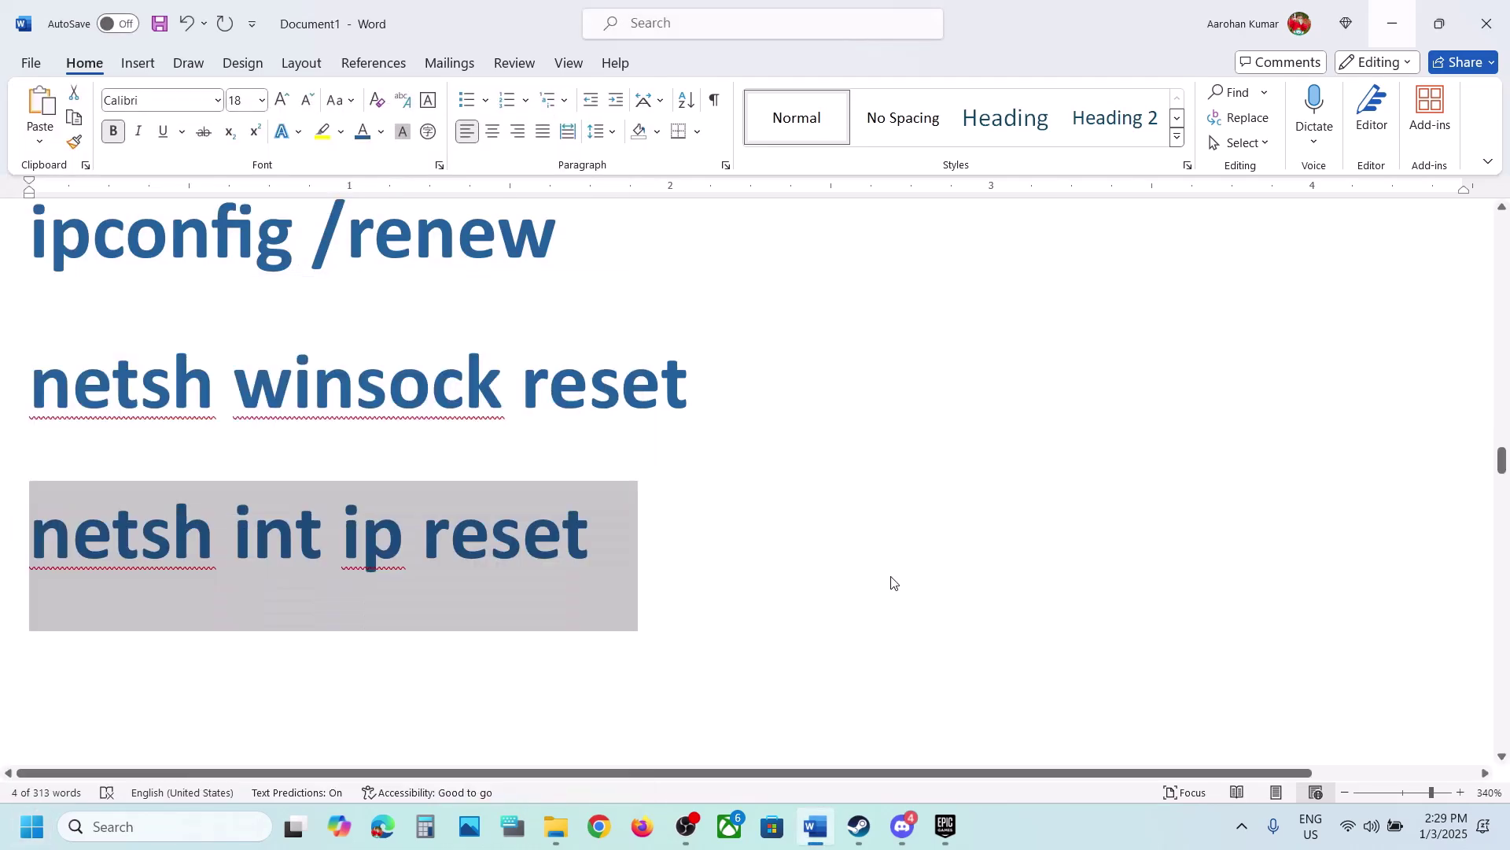
# Step: Continue to Step 12 in the Word notes and highlight the instruction to run the game as administrator from its installation folder
pyautogui.click(895, 543)
pyautogui.scroll(-3, 892, 576)
pyautogui.scroll(-3, 892, 577)
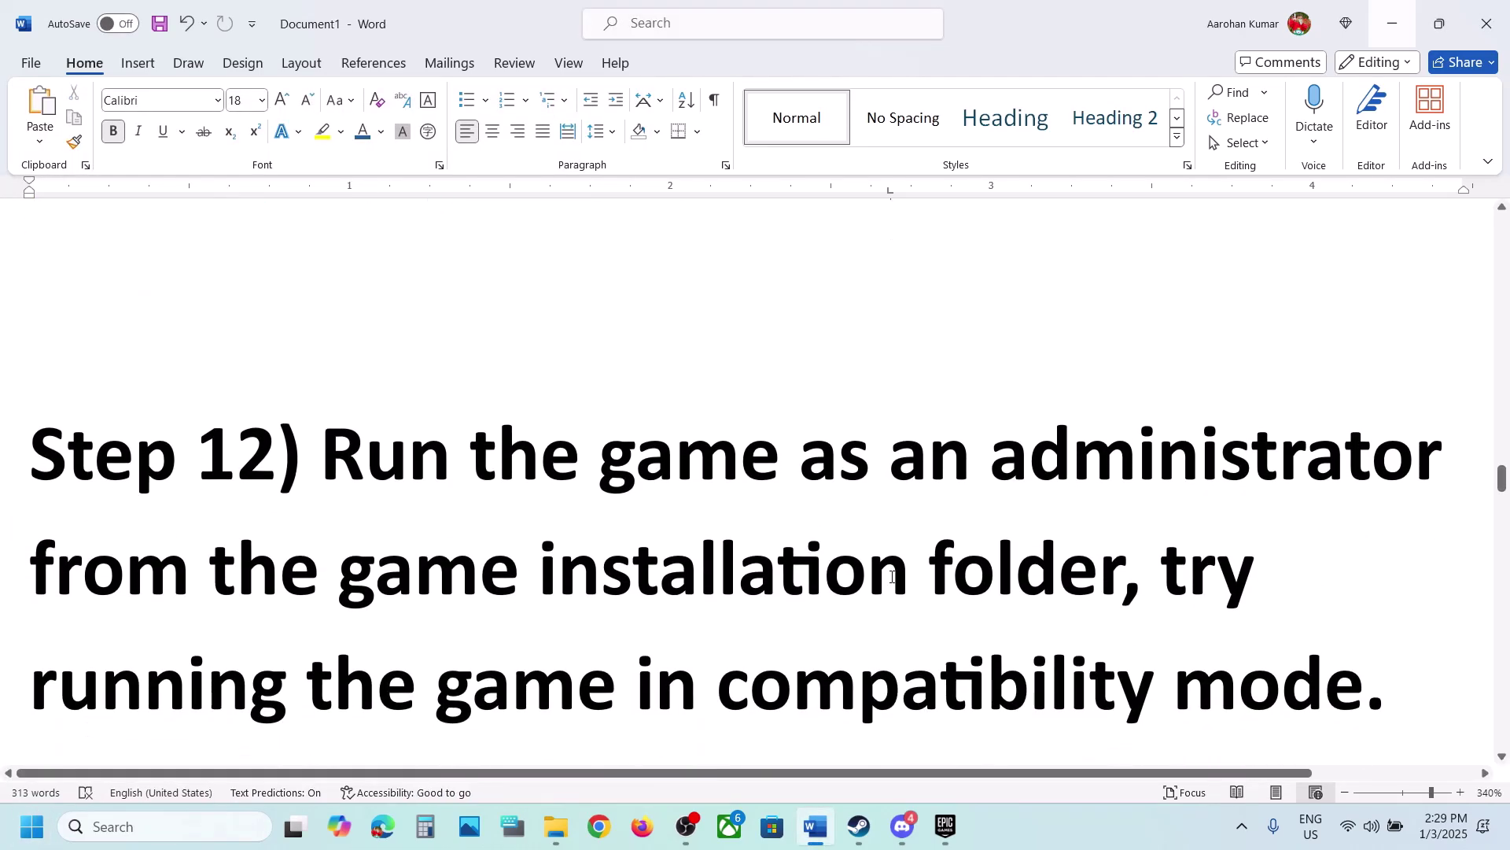
pyautogui.moveTo(314, 355); pyautogui.dragTo(1059, 472)
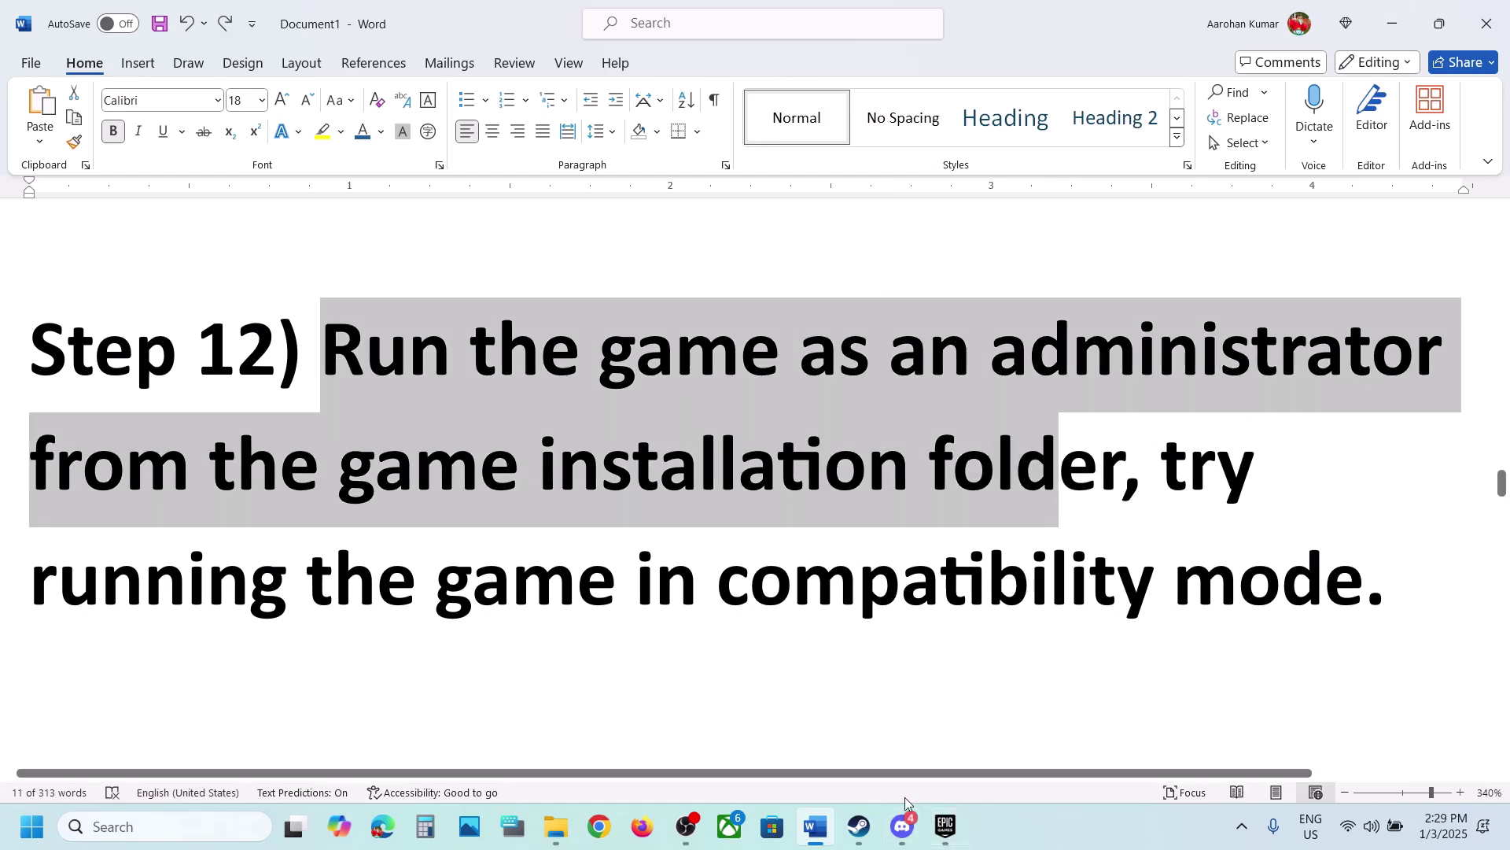
# Step: Switch to Steam and examine the Browse local files option among Hell Let Loose's management options
pyautogui.click(941, 822)
pyautogui.click(864, 840)
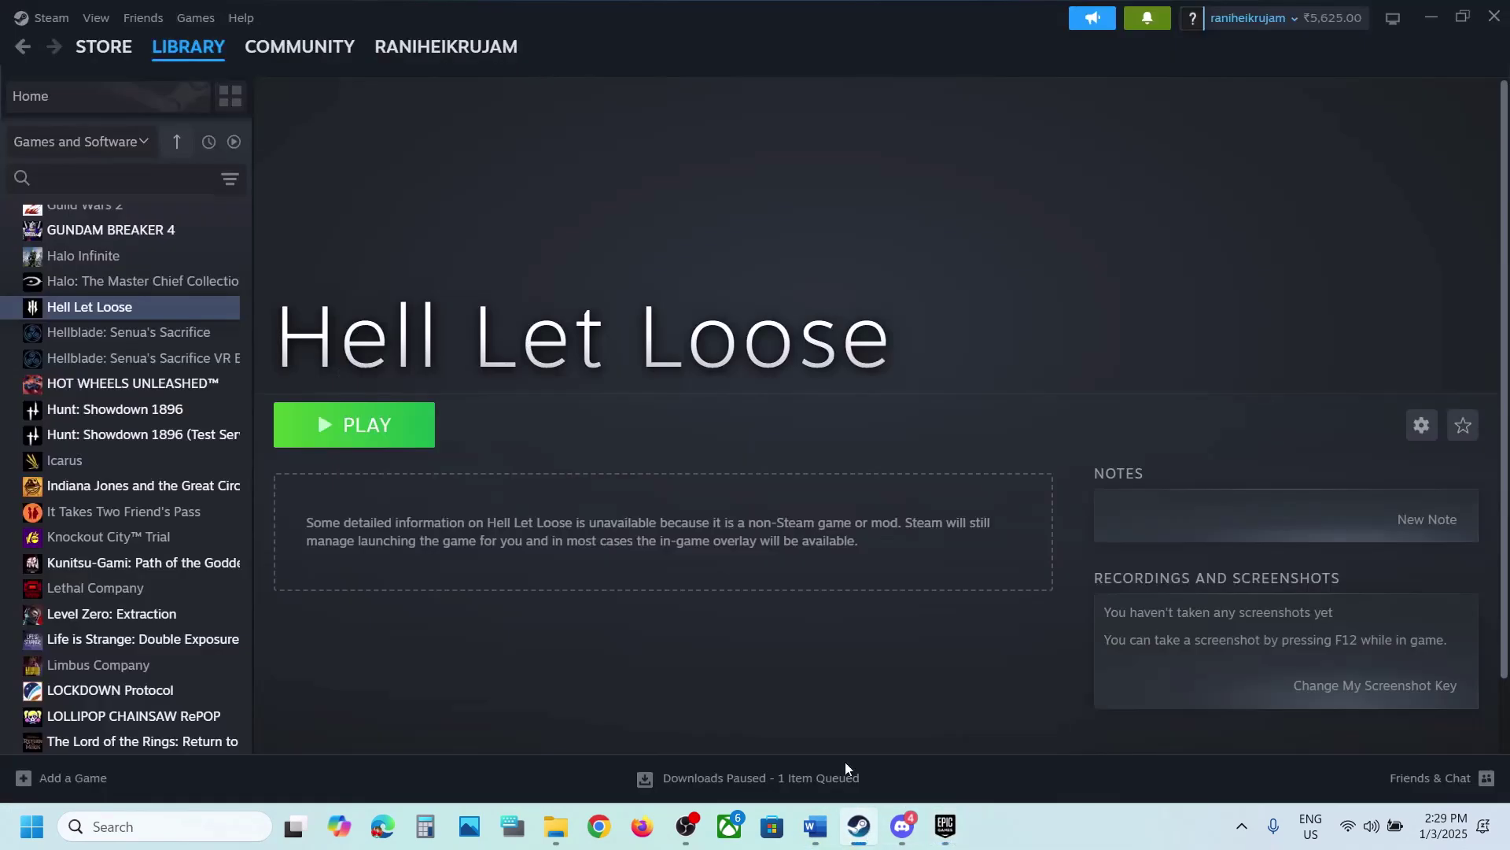
pyautogui.rightClick(200, 311)
pyautogui.moveTo(253, 422)
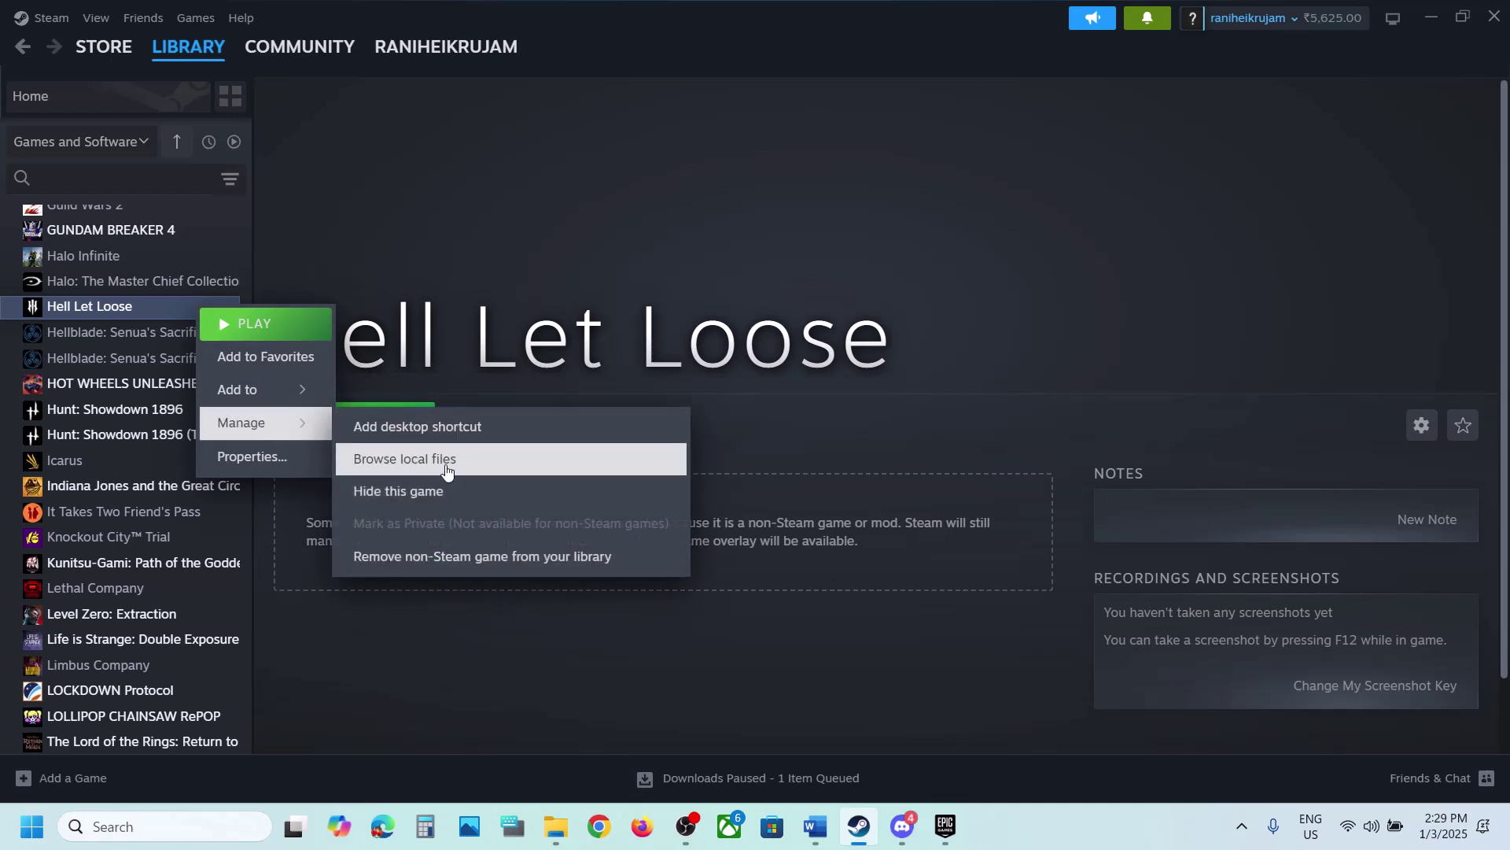
# Step: Switch to the Epic Games Launcher and open Hell Let Loose's installation folder from its management settings
pyautogui.click(945, 826)
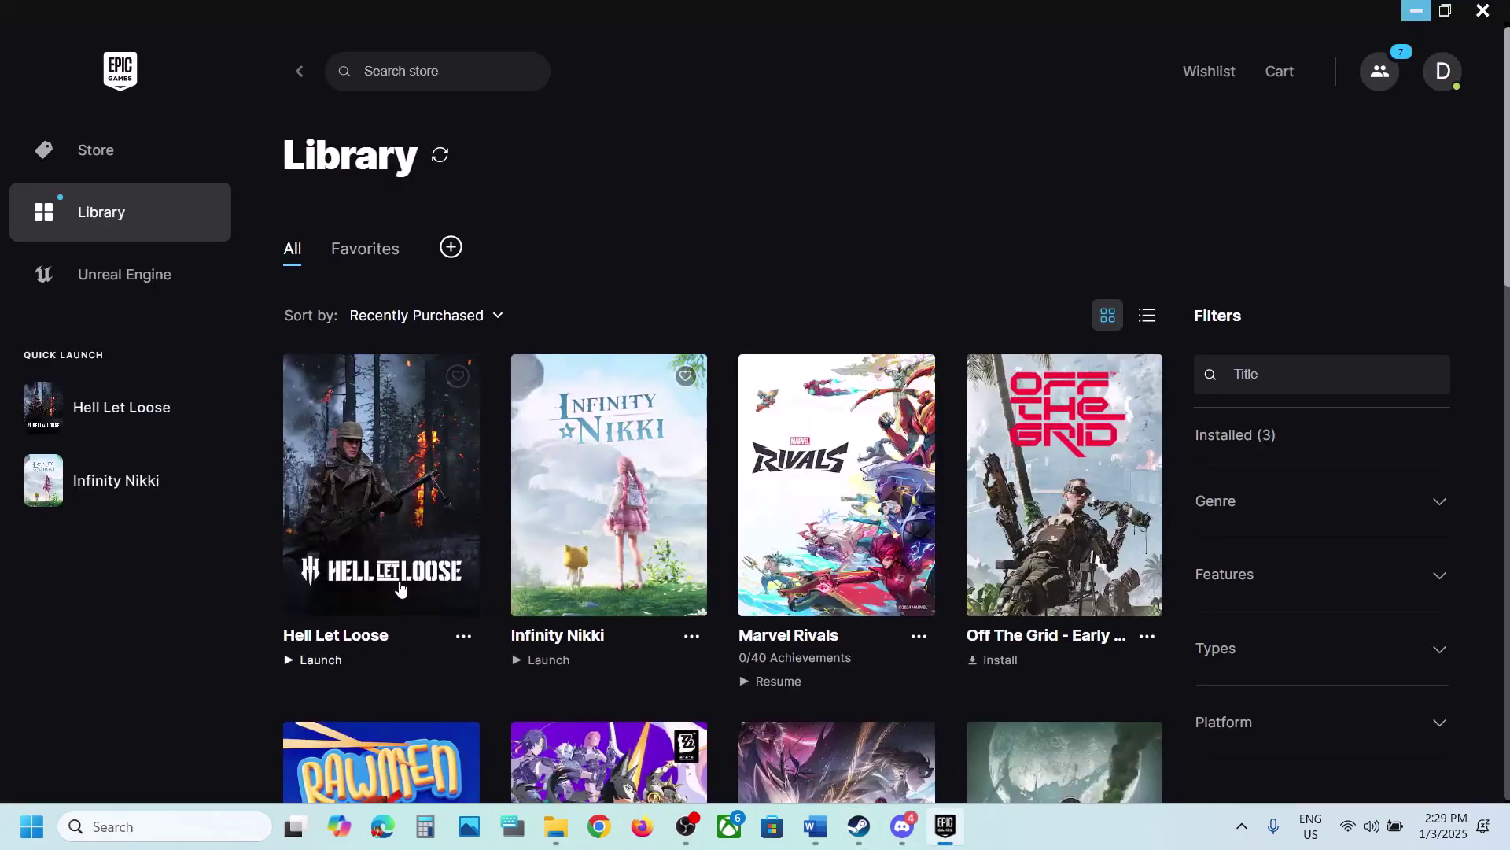
pyautogui.click(464, 638)
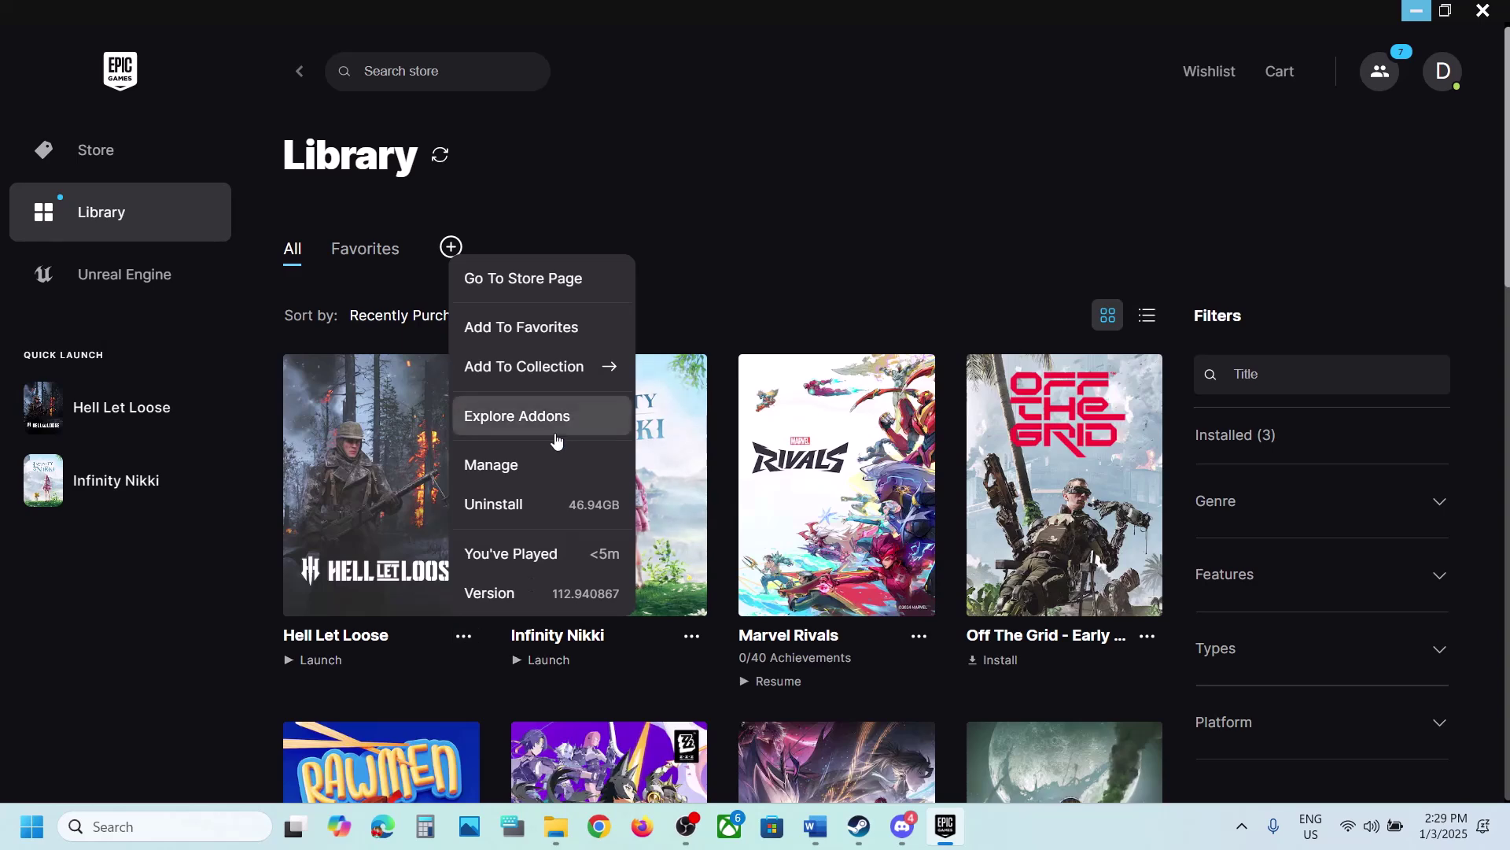
pyautogui.click(532, 461)
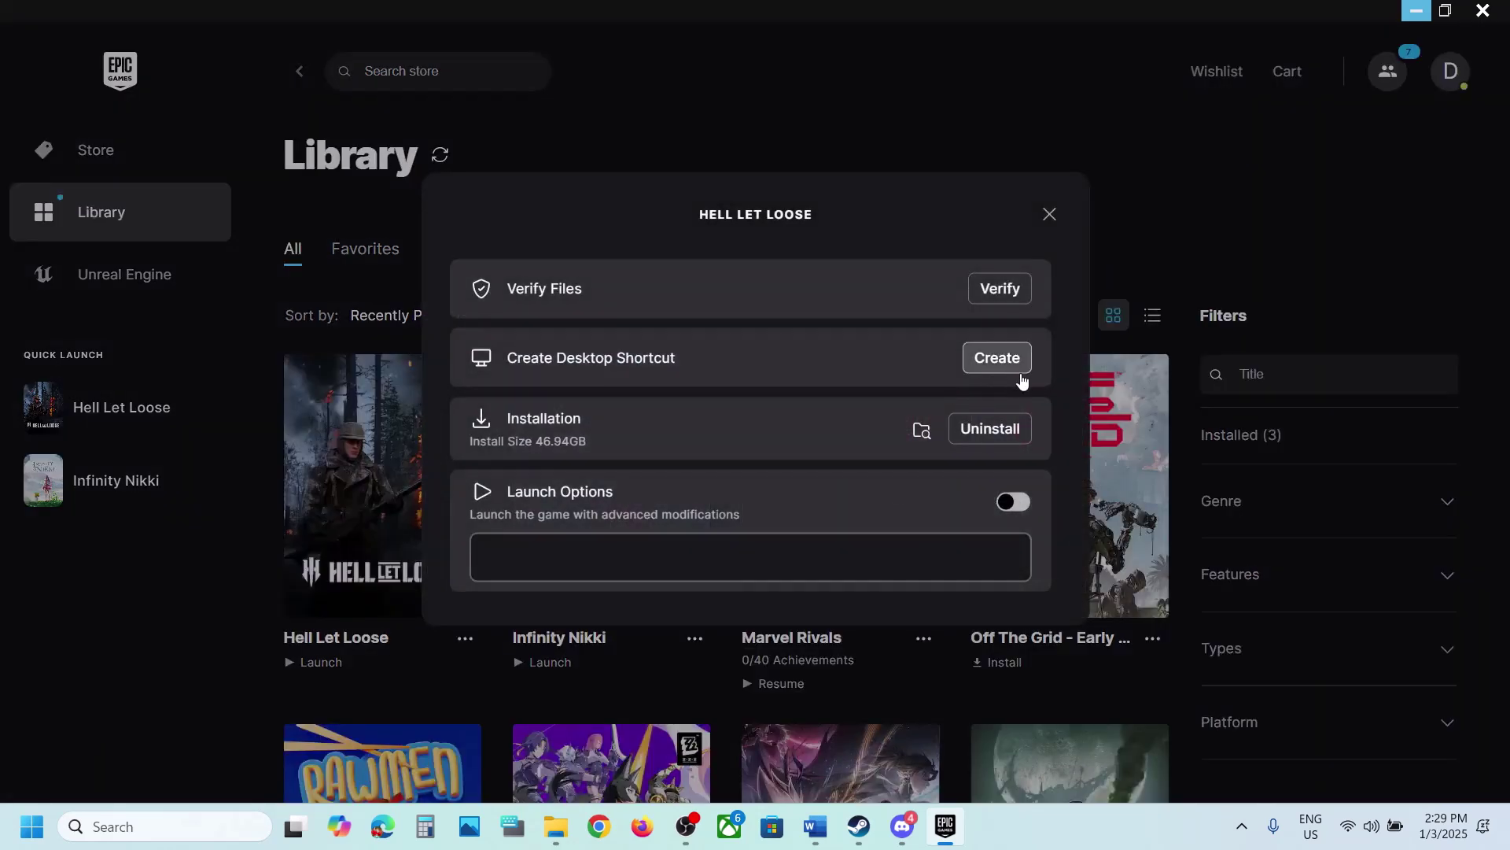
pyautogui.click(922, 430)
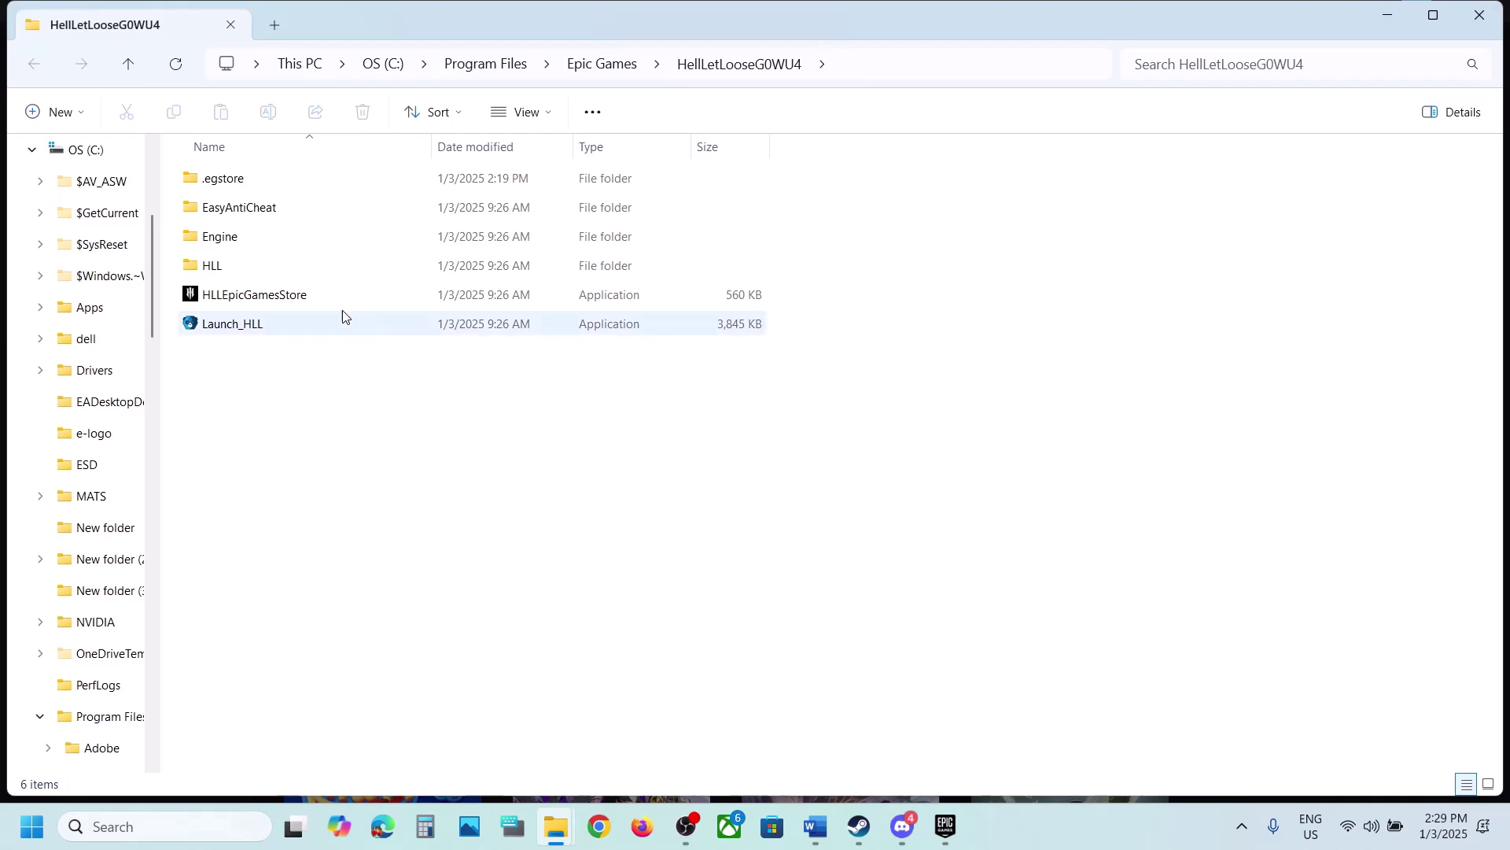
# Step: Examine the Run as administrator option for HLLEpicGamesStore and Launch_HLL, dismissing it without launching either
pyautogui.click(259, 298)
pyautogui.rightClick(259, 303)
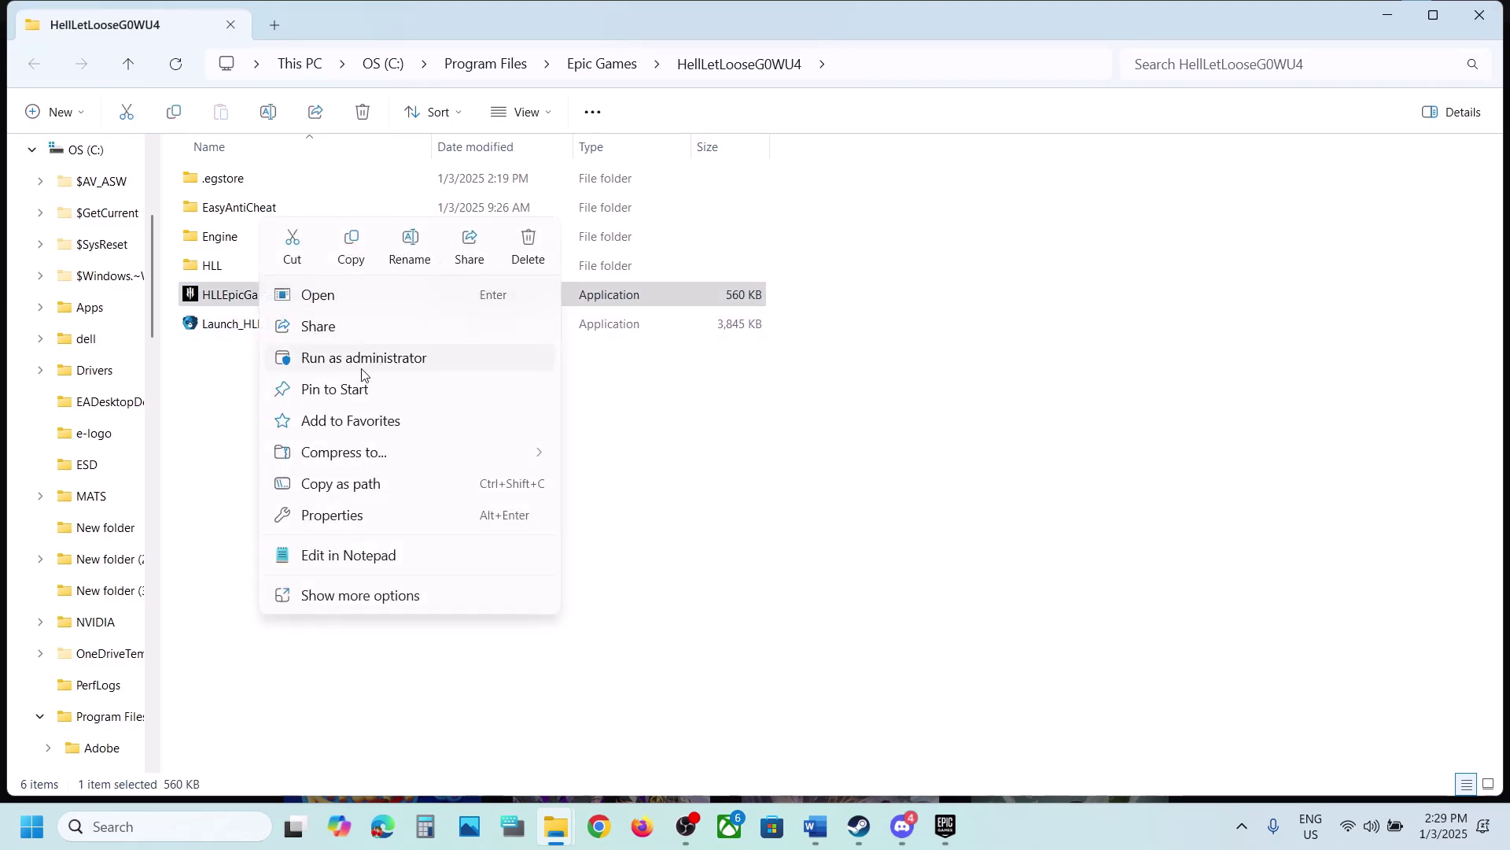
pyautogui.click(223, 326)
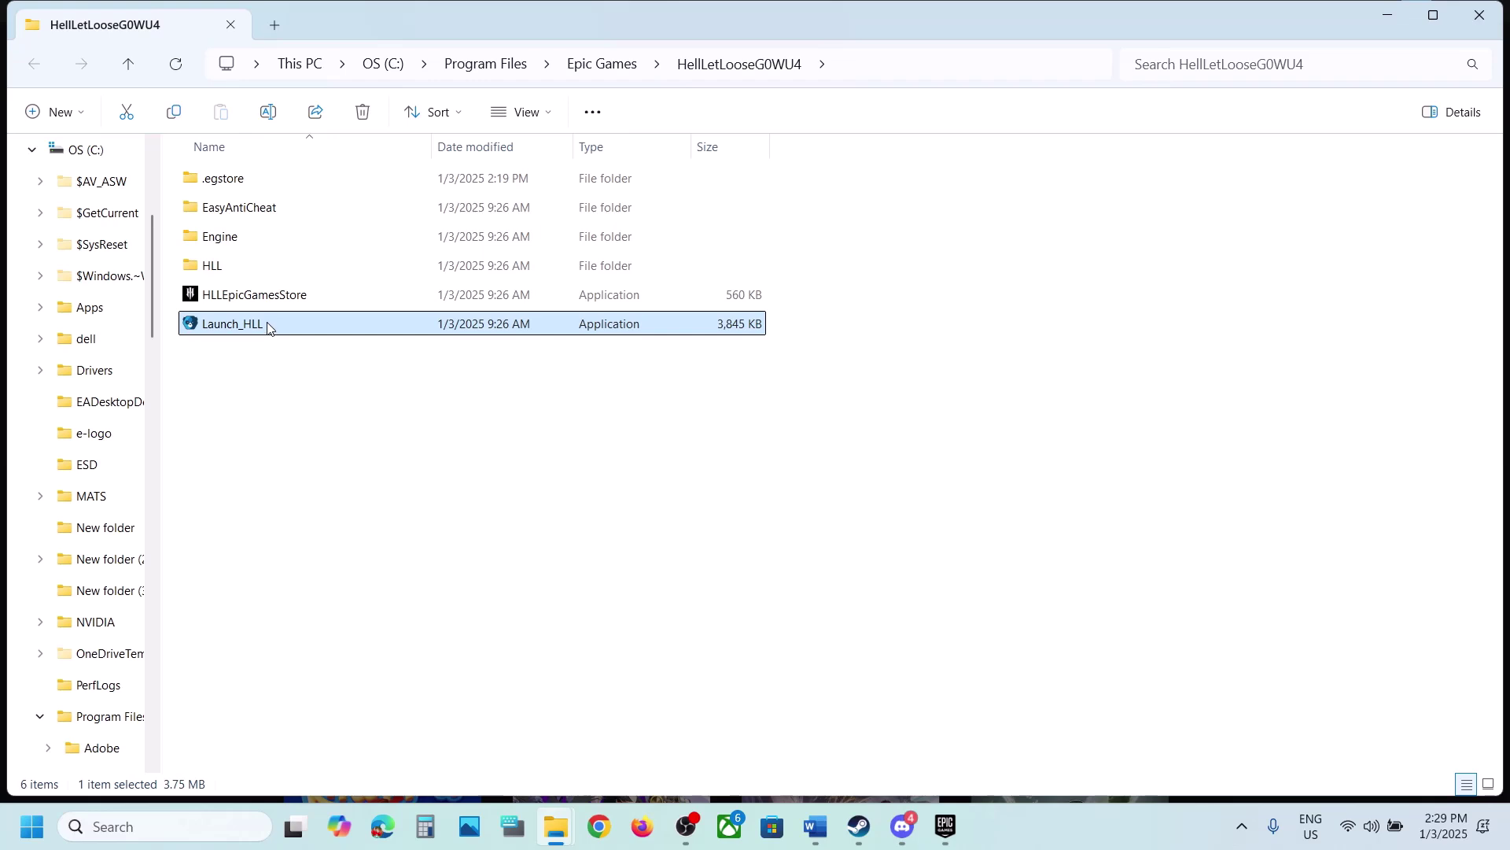
pyautogui.rightClick(258, 332)
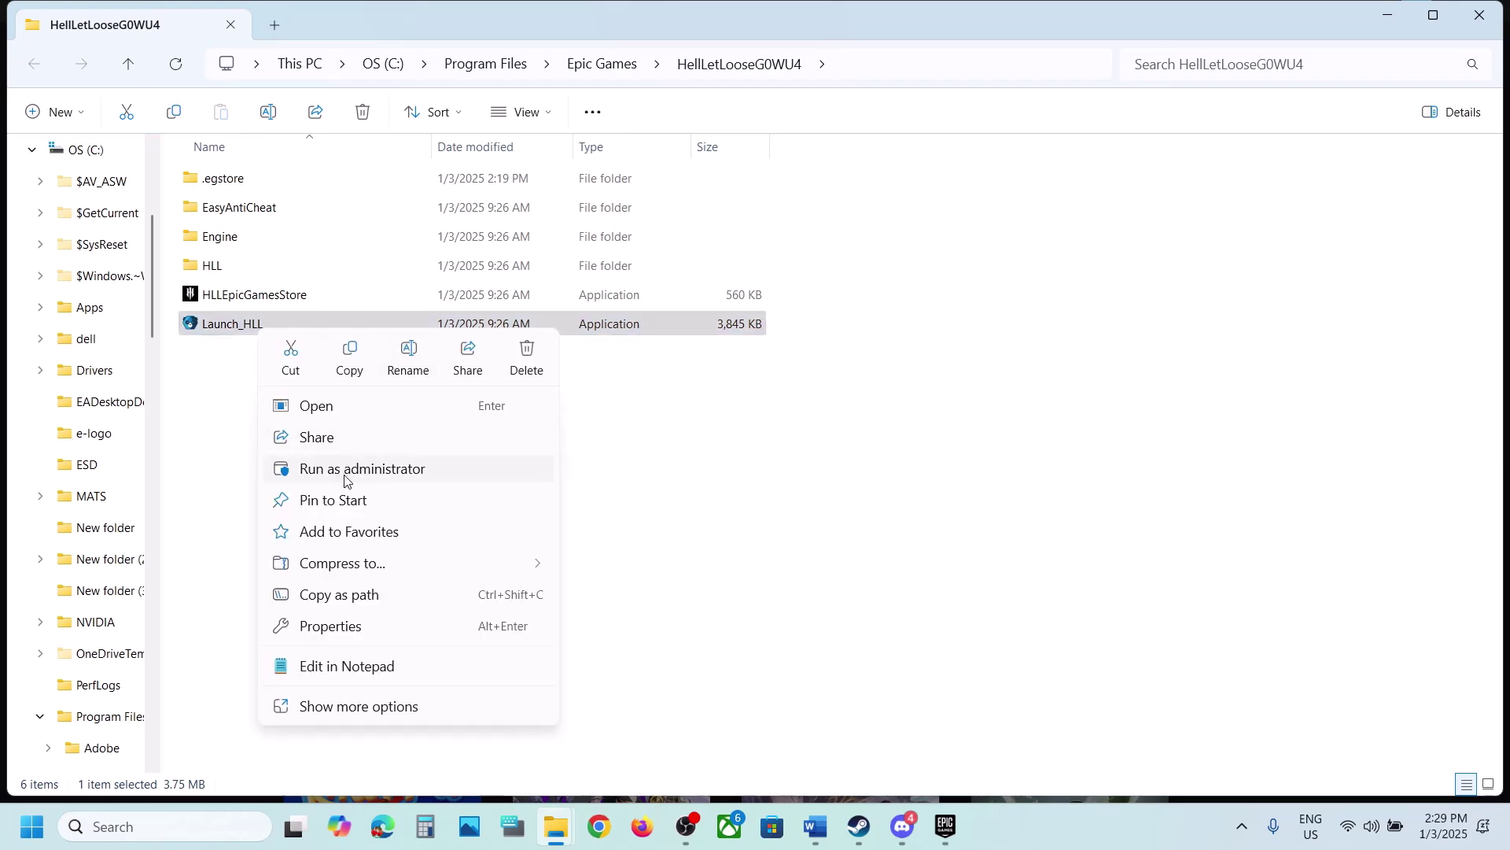
pyautogui.click(233, 425)
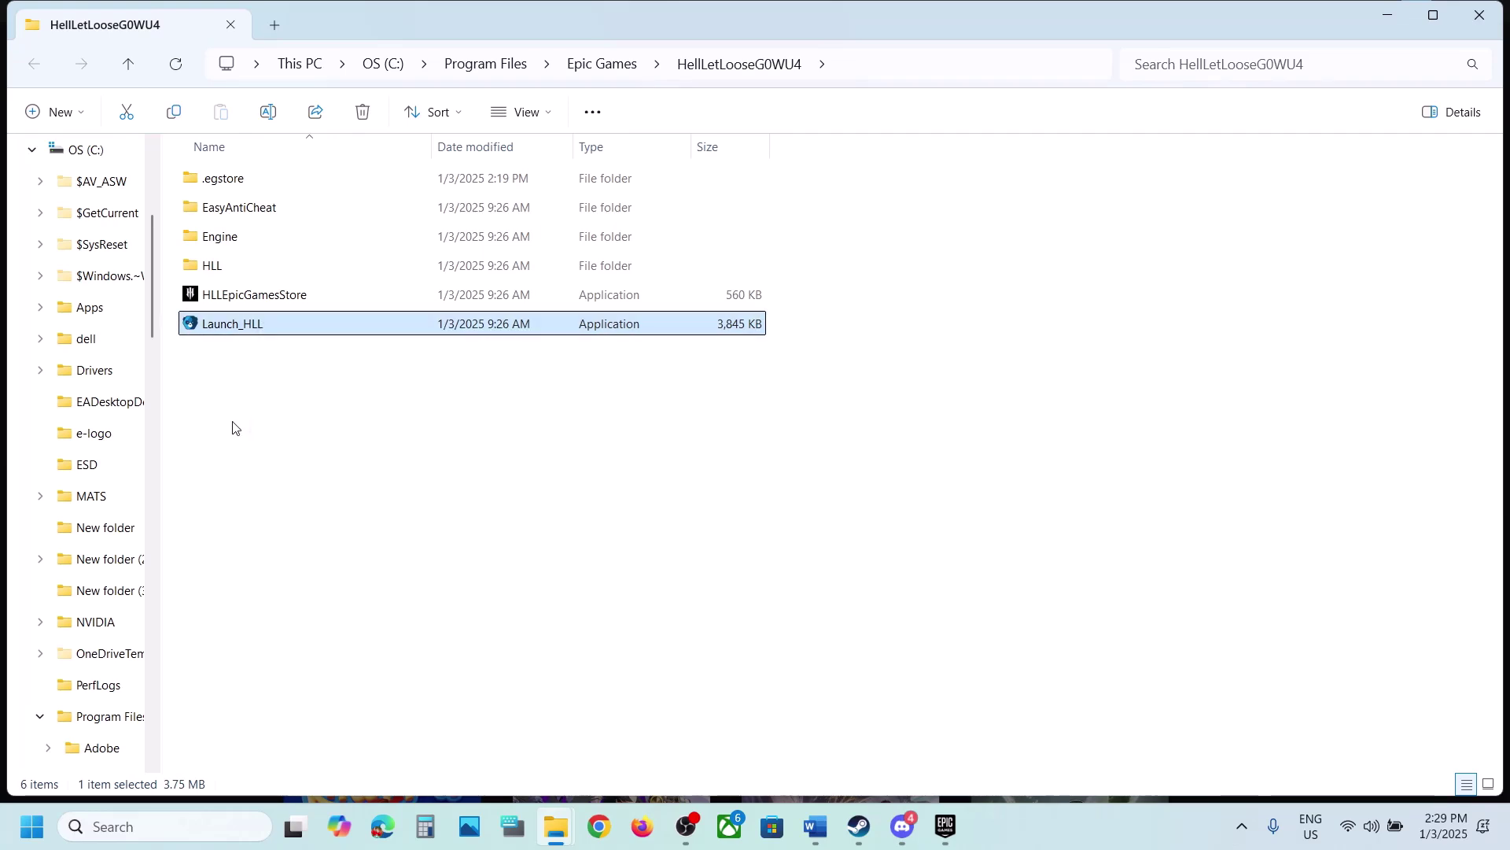
# Step: Open the HLL\Binaries\Win64 folder and examine the Run as administrator option for HLLEpicGamesStore-Win64-Shipping without launching it
pyautogui.doubleClick(239, 273)
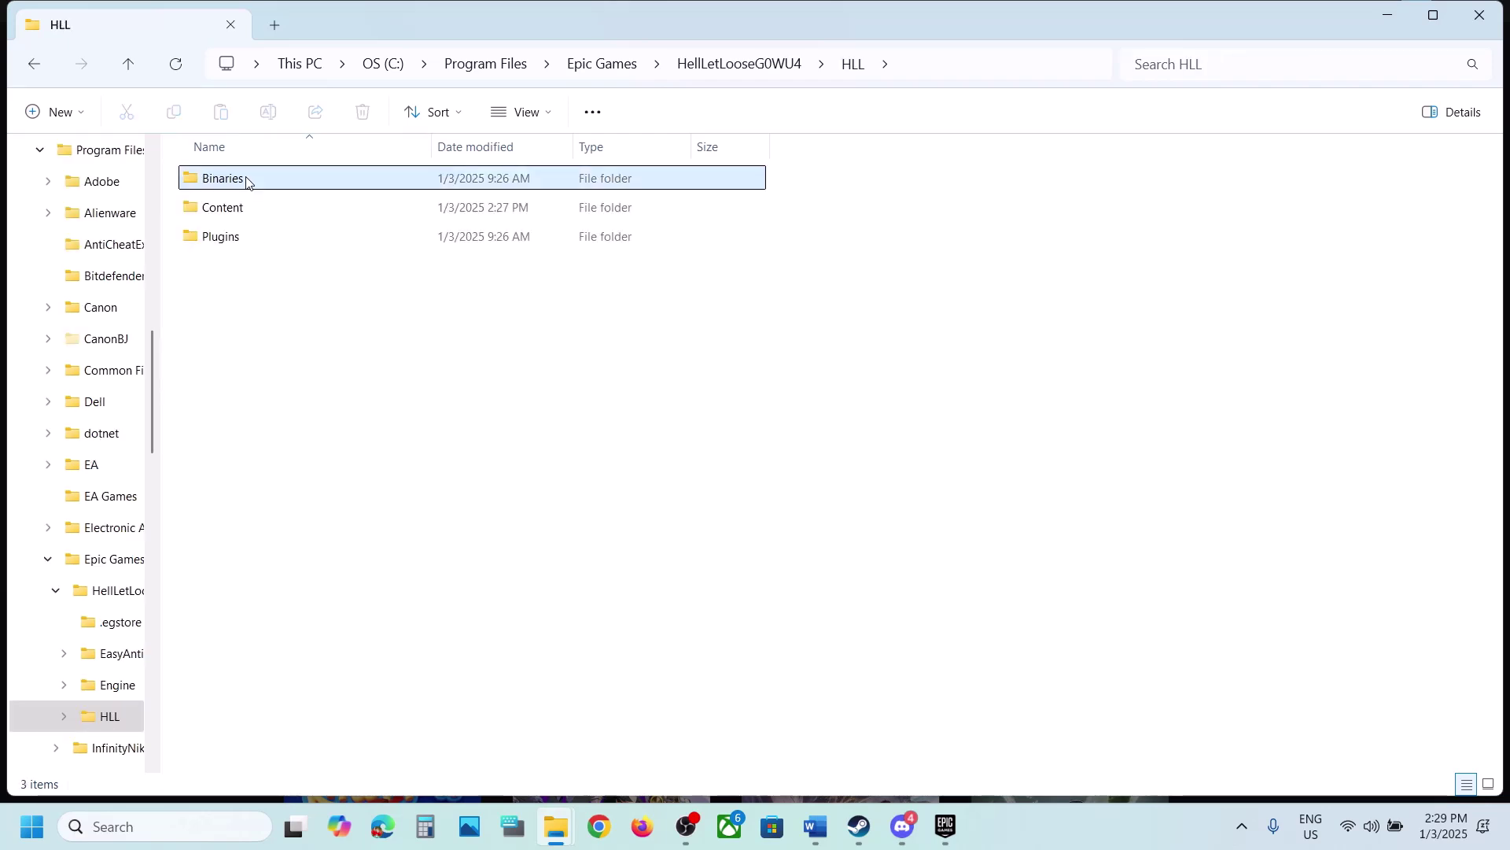
pyautogui.doubleClick(246, 180)
pyautogui.doubleClick(246, 179)
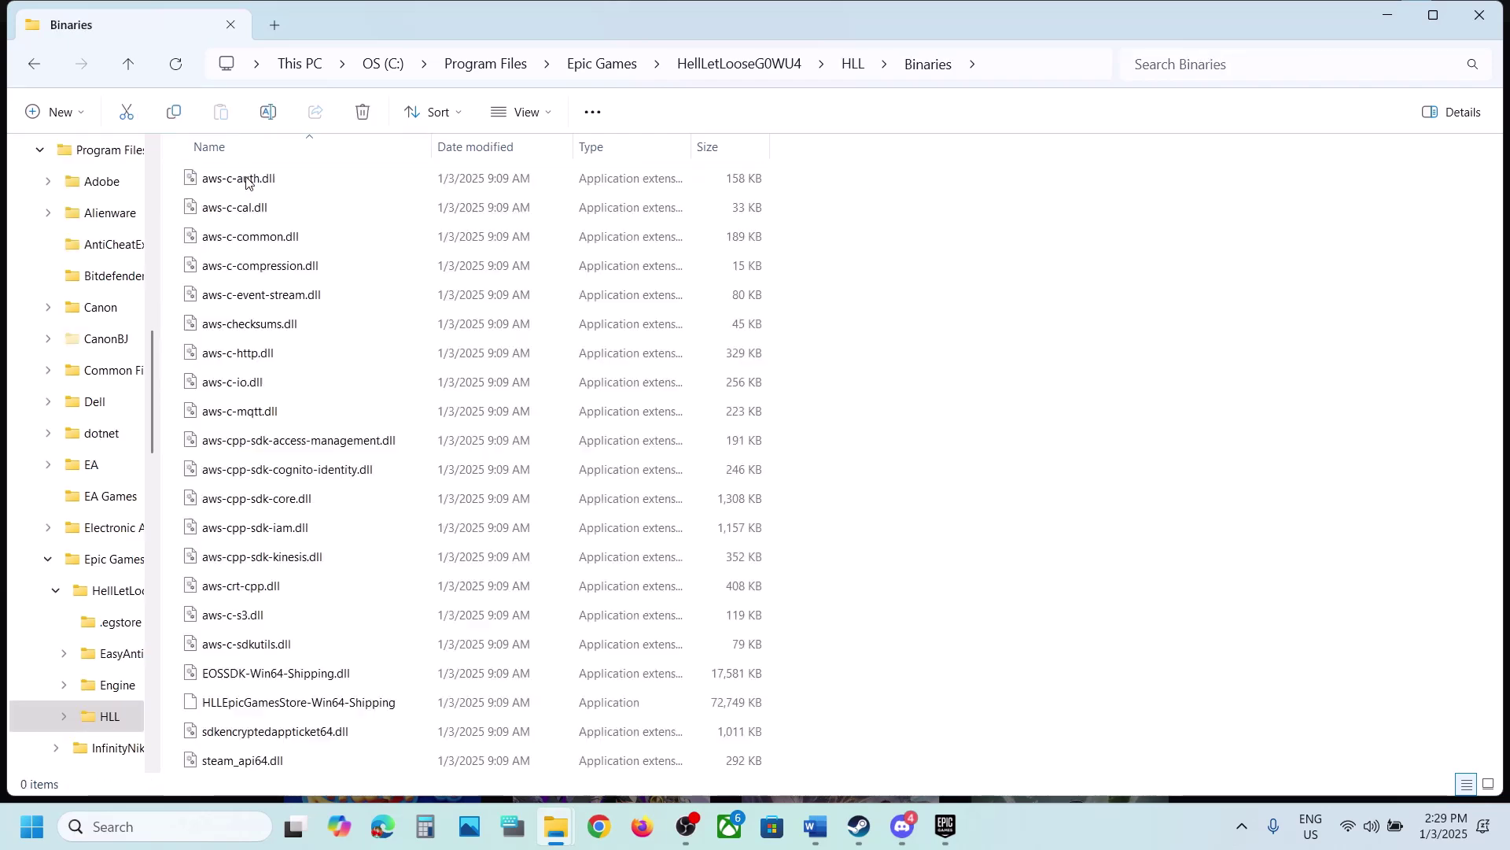
pyautogui.click(289, 708)
pyautogui.rightClick(288, 712)
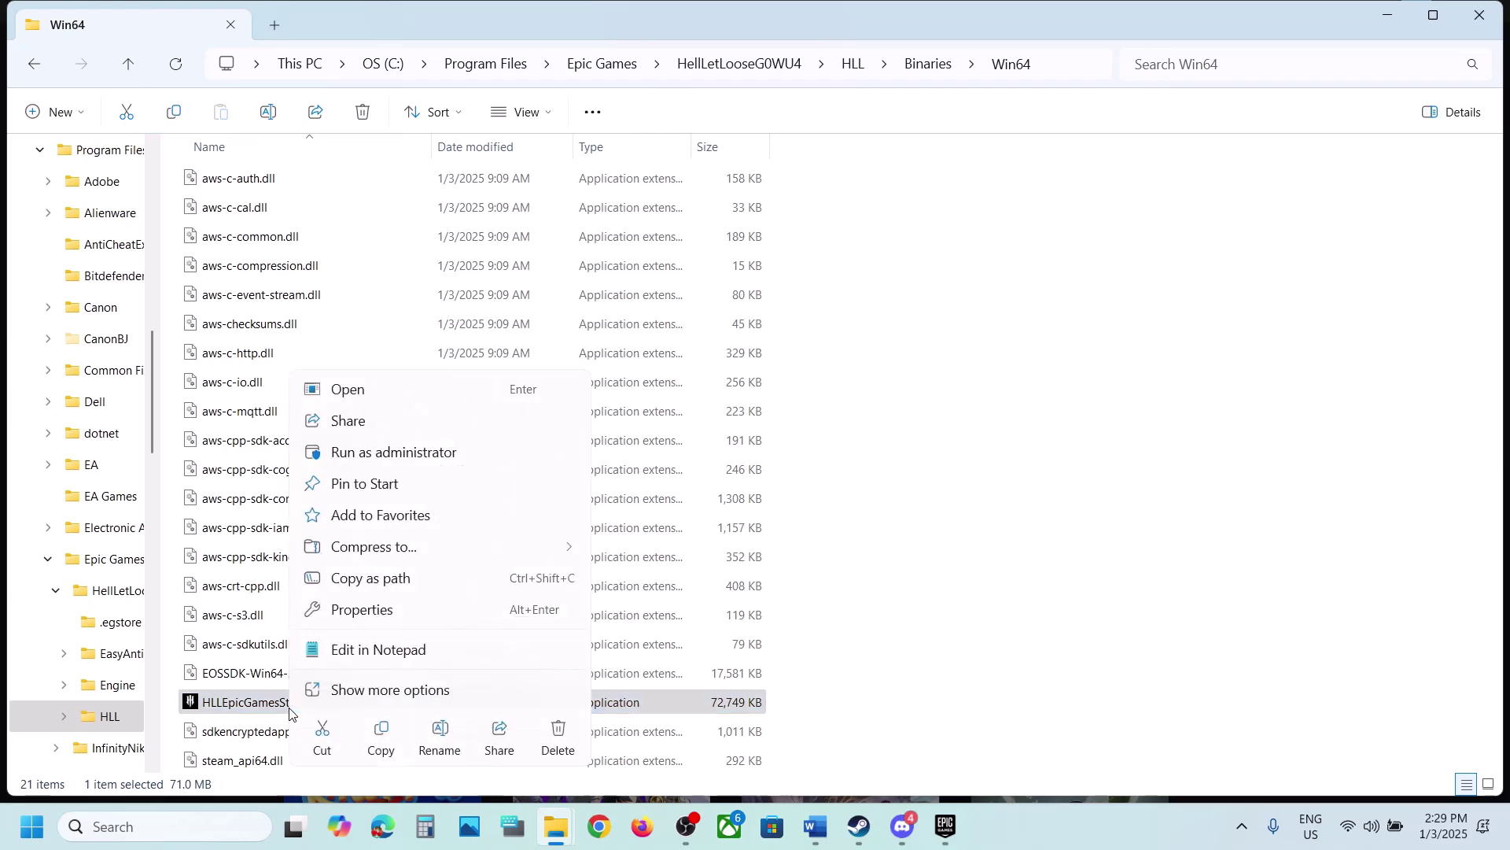
# Step: Set HLLEpicGamesStore-Win64-Shipping to always run as an administrator in its compatibility properties and apply the change
pyautogui.click(246, 708)
pyautogui.rightClick(246, 708)
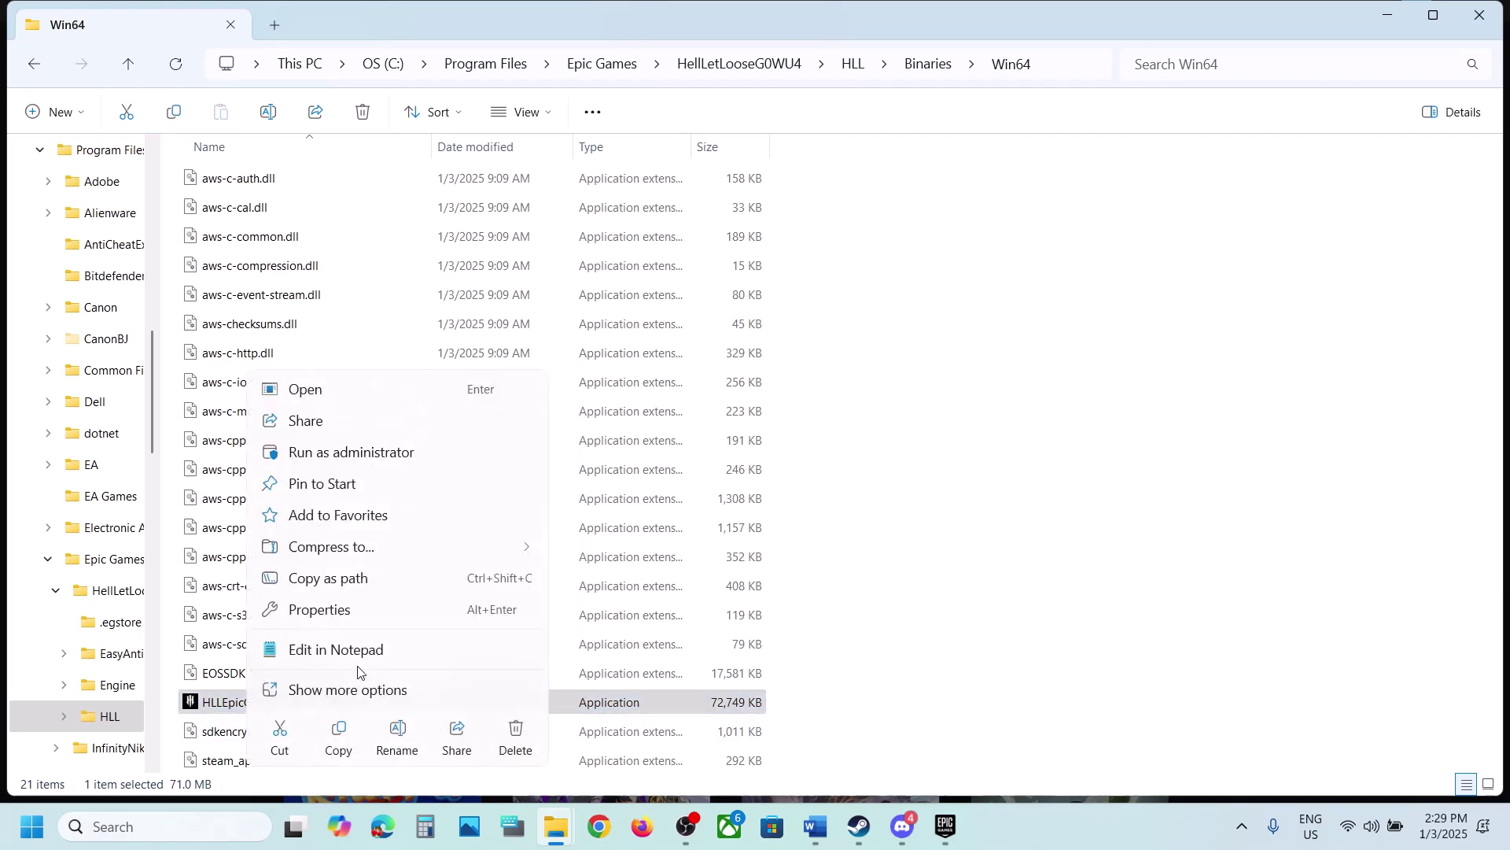
pyautogui.click(317, 612)
pyautogui.click(443, 312)
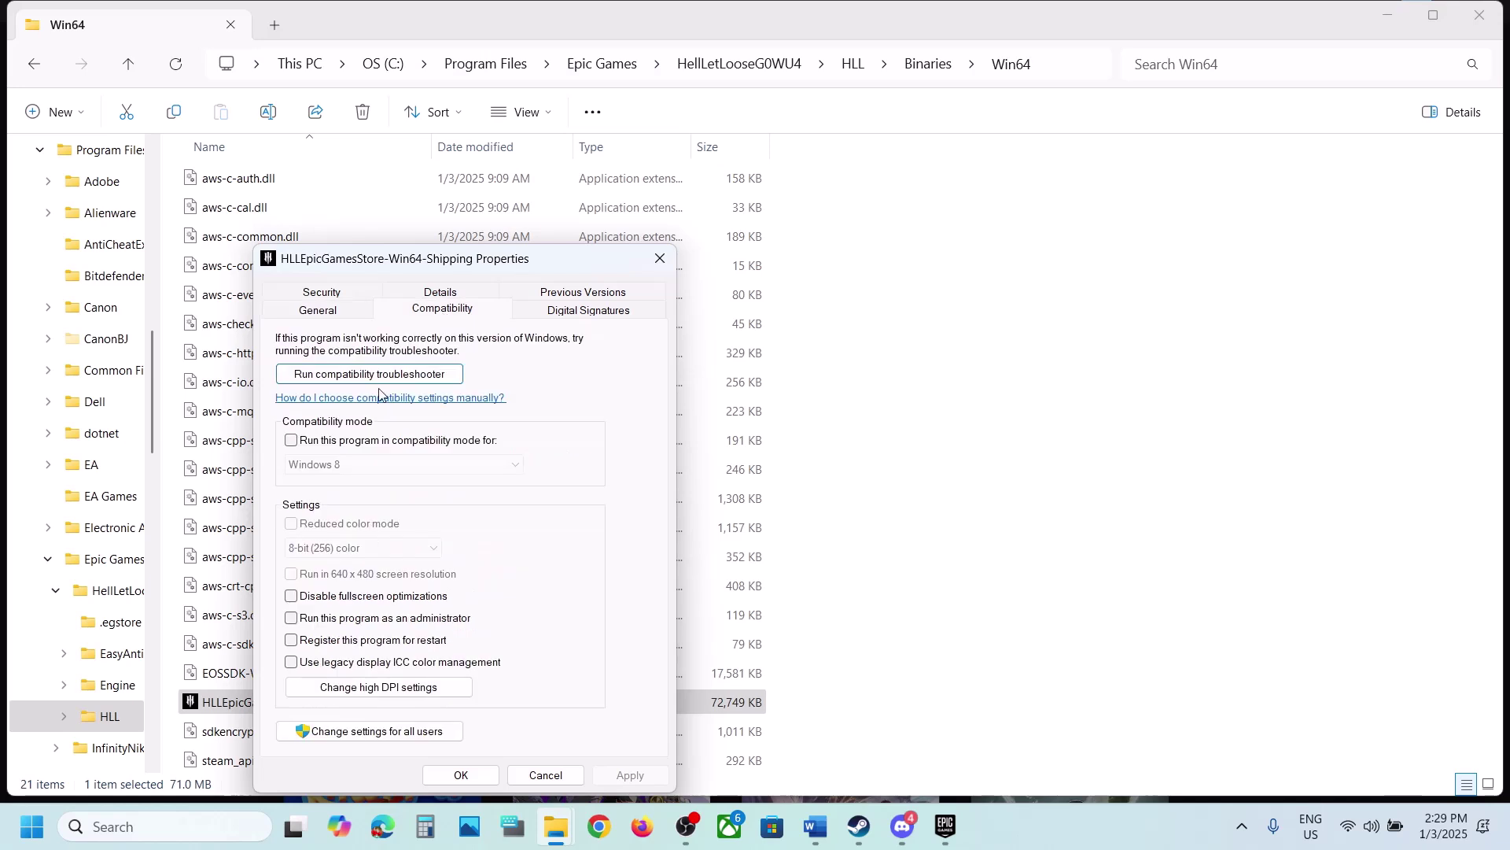
pyautogui.click(292, 619)
pyautogui.click(627, 776)
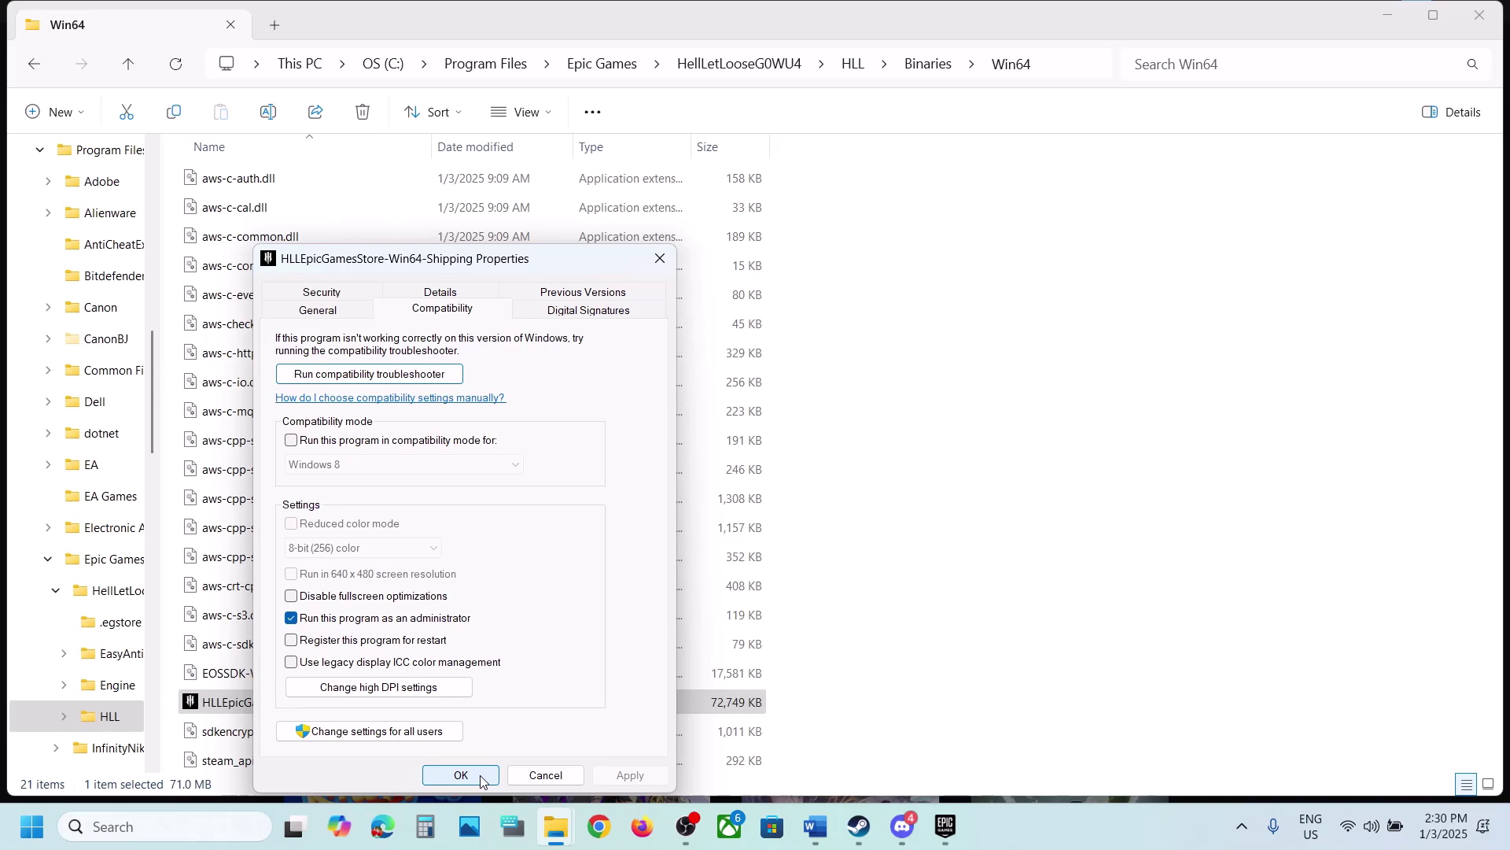
# Step: Apply compatibility mode for Windows 8 followed by Windows 7, and disable fullscreen optimizations for the shipping executable
pyautogui.click(291, 439)
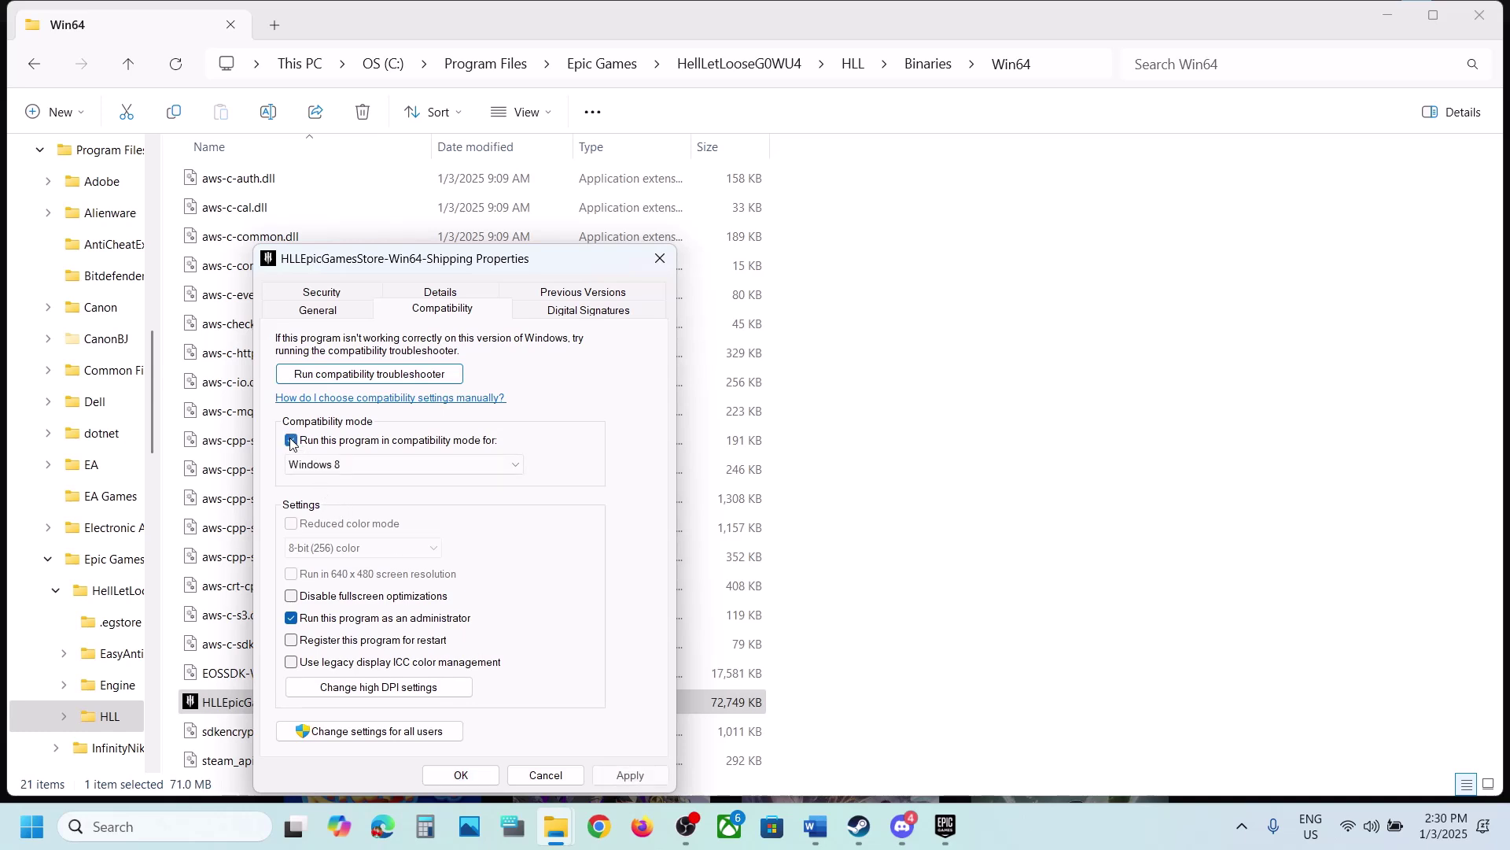
pyautogui.click(625, 774)
pyautogui.click(370, 464)
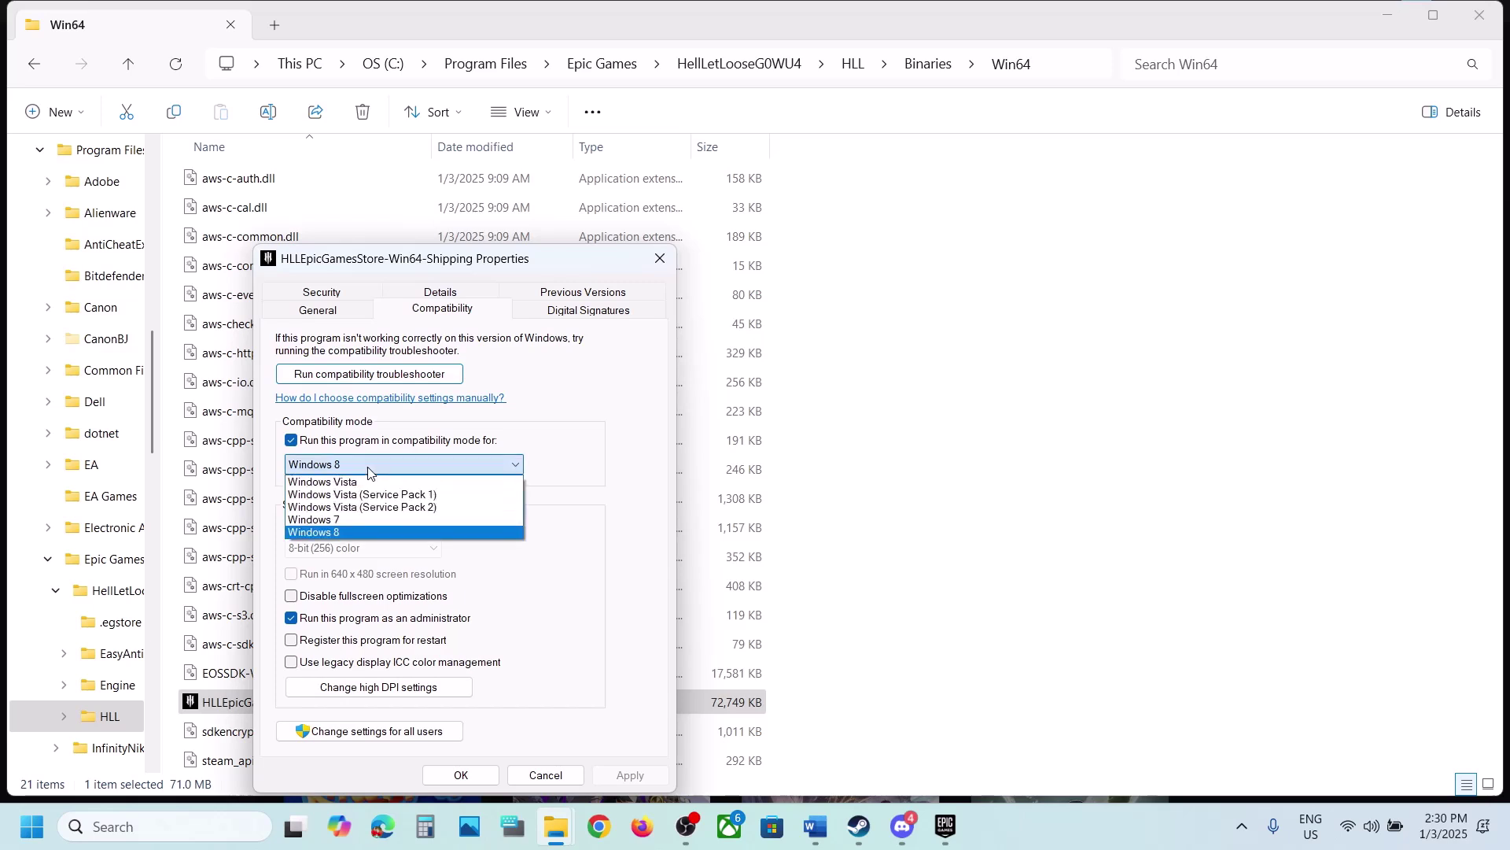
pyautogui.click(359, 523)
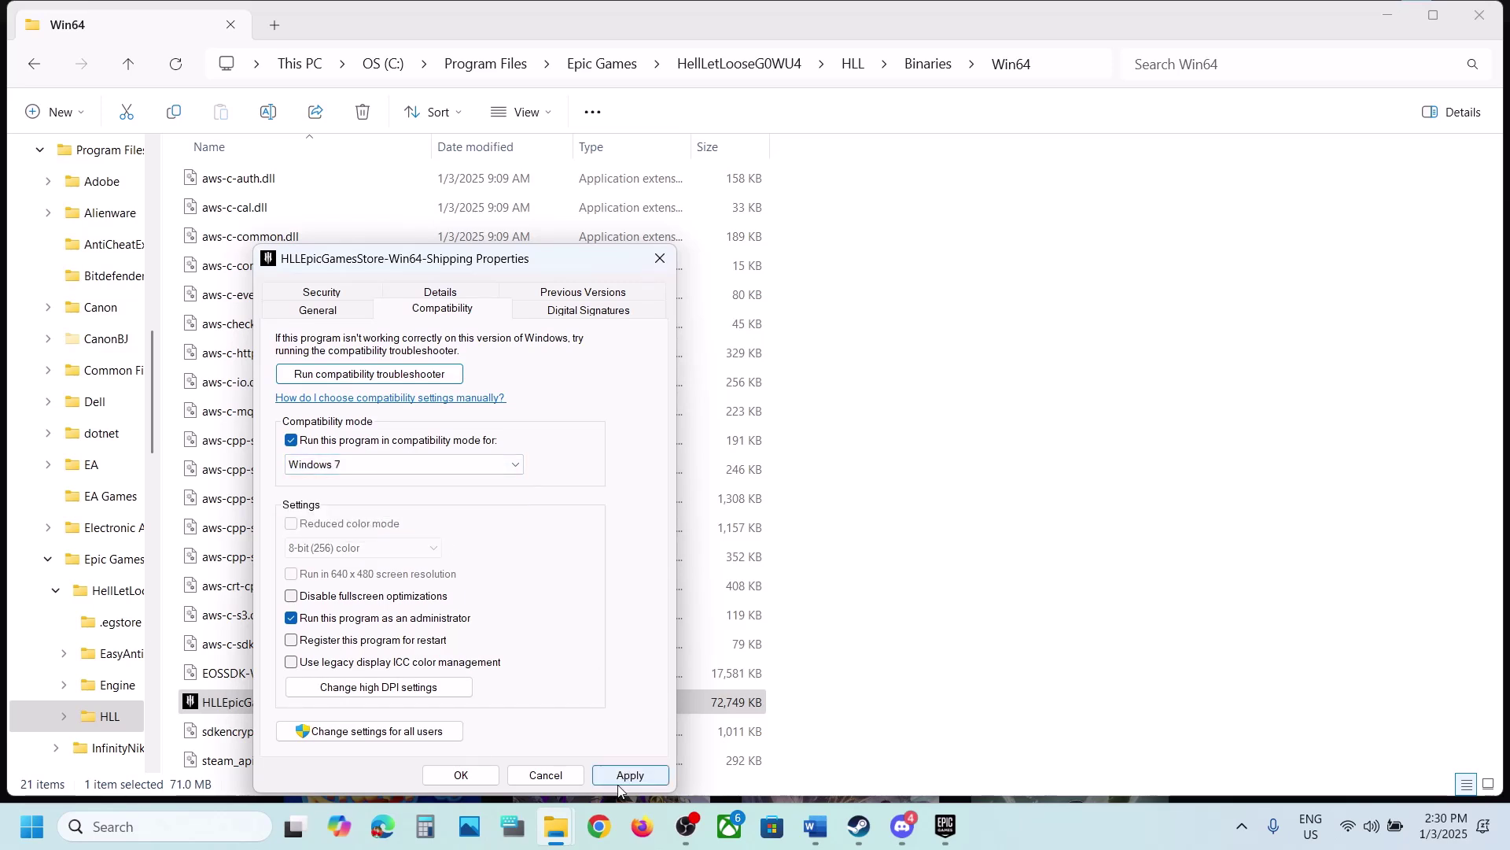
pyautogui.click(628, 774)
pyautogui.click(292, 596)
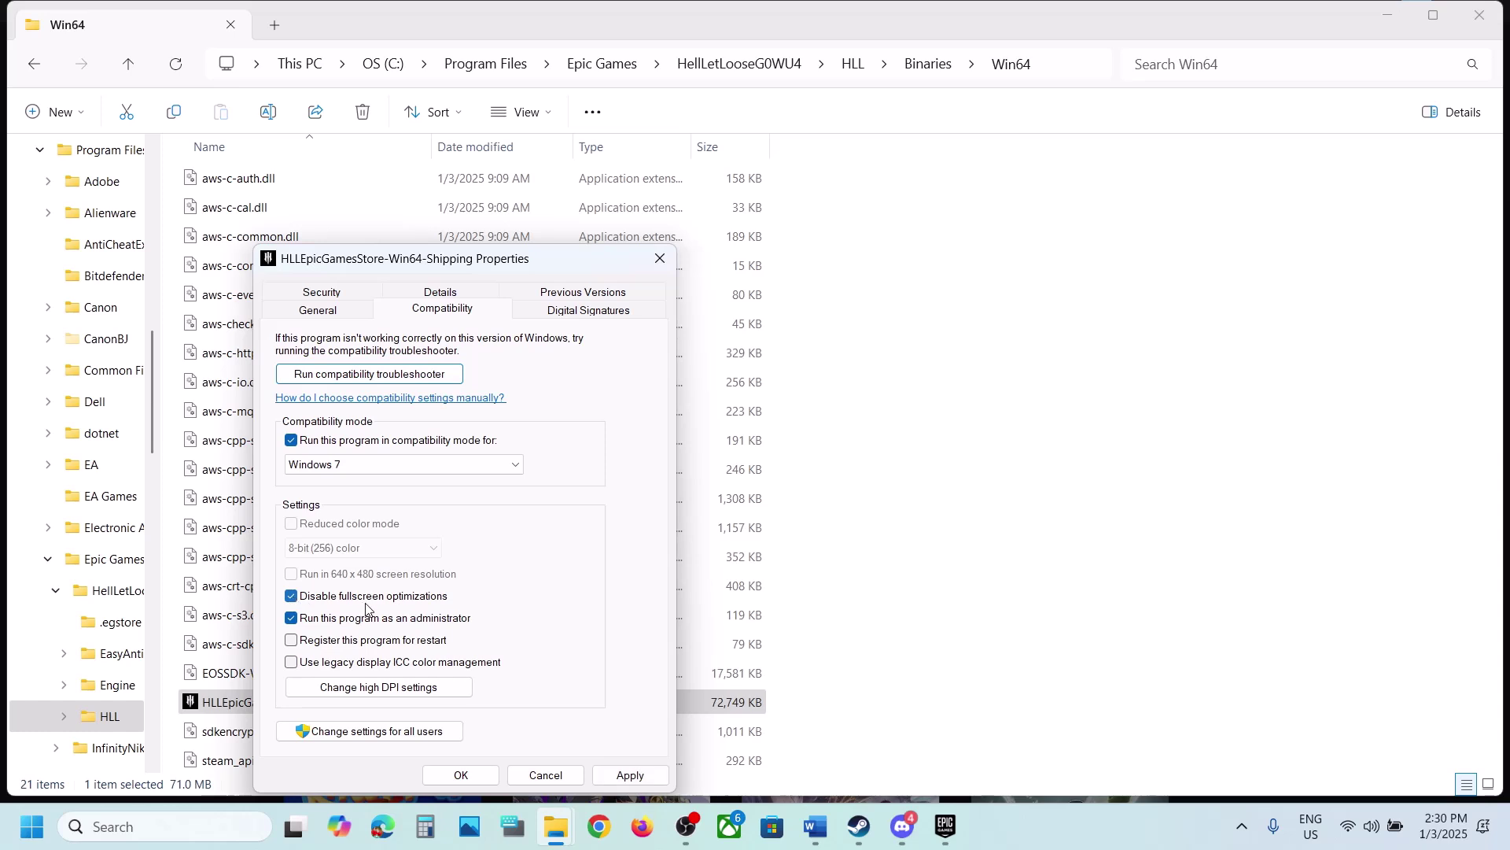
pyautogui.click(629, 775)
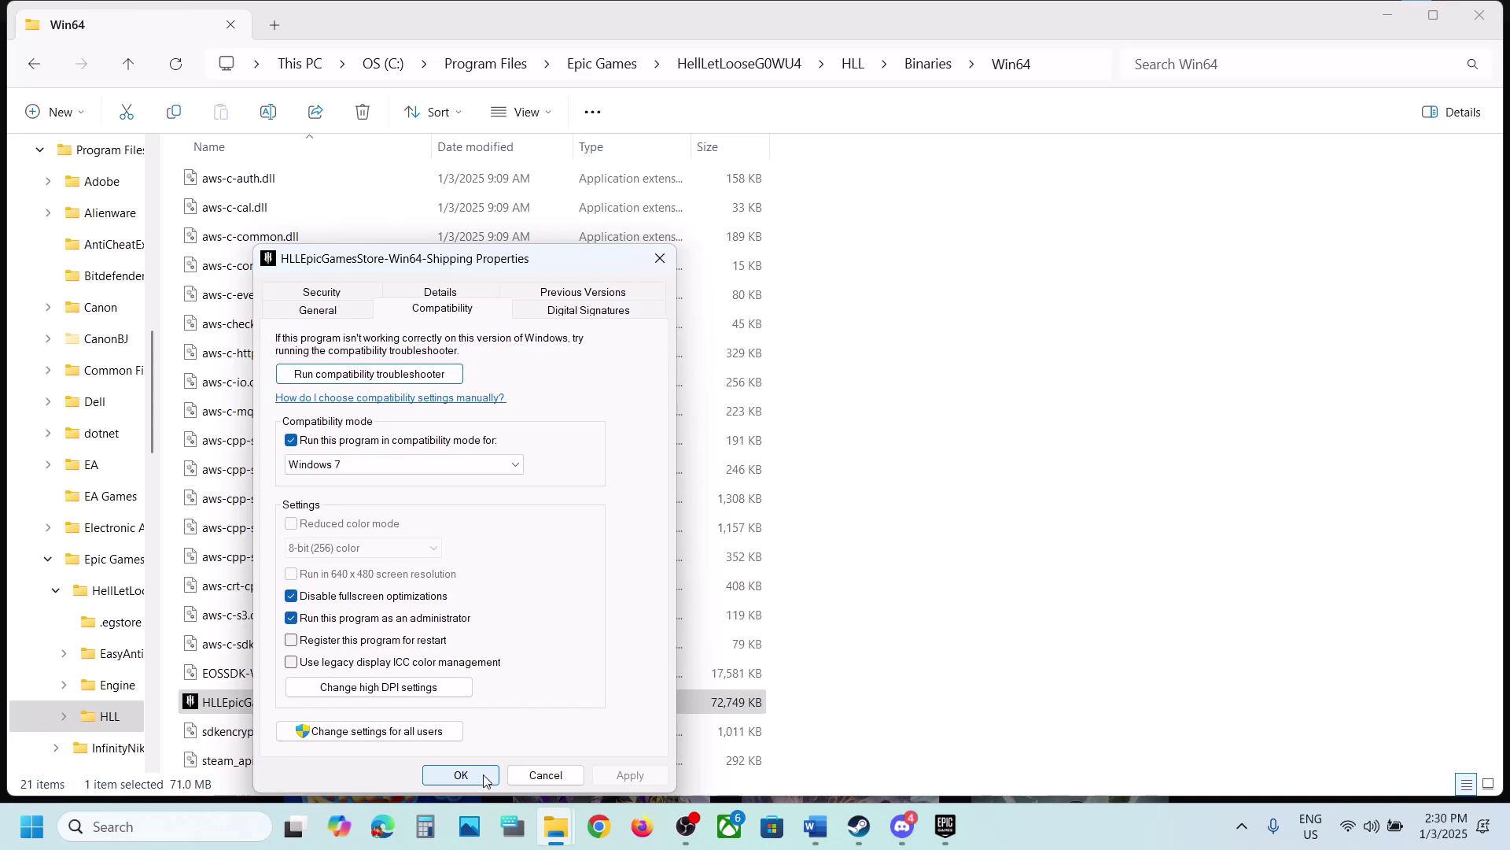
# Step: Return to the HellLetLooseG0WU4 installation folder and select the HLLEpicGamesStore application
pyautogui.click(128, 64)
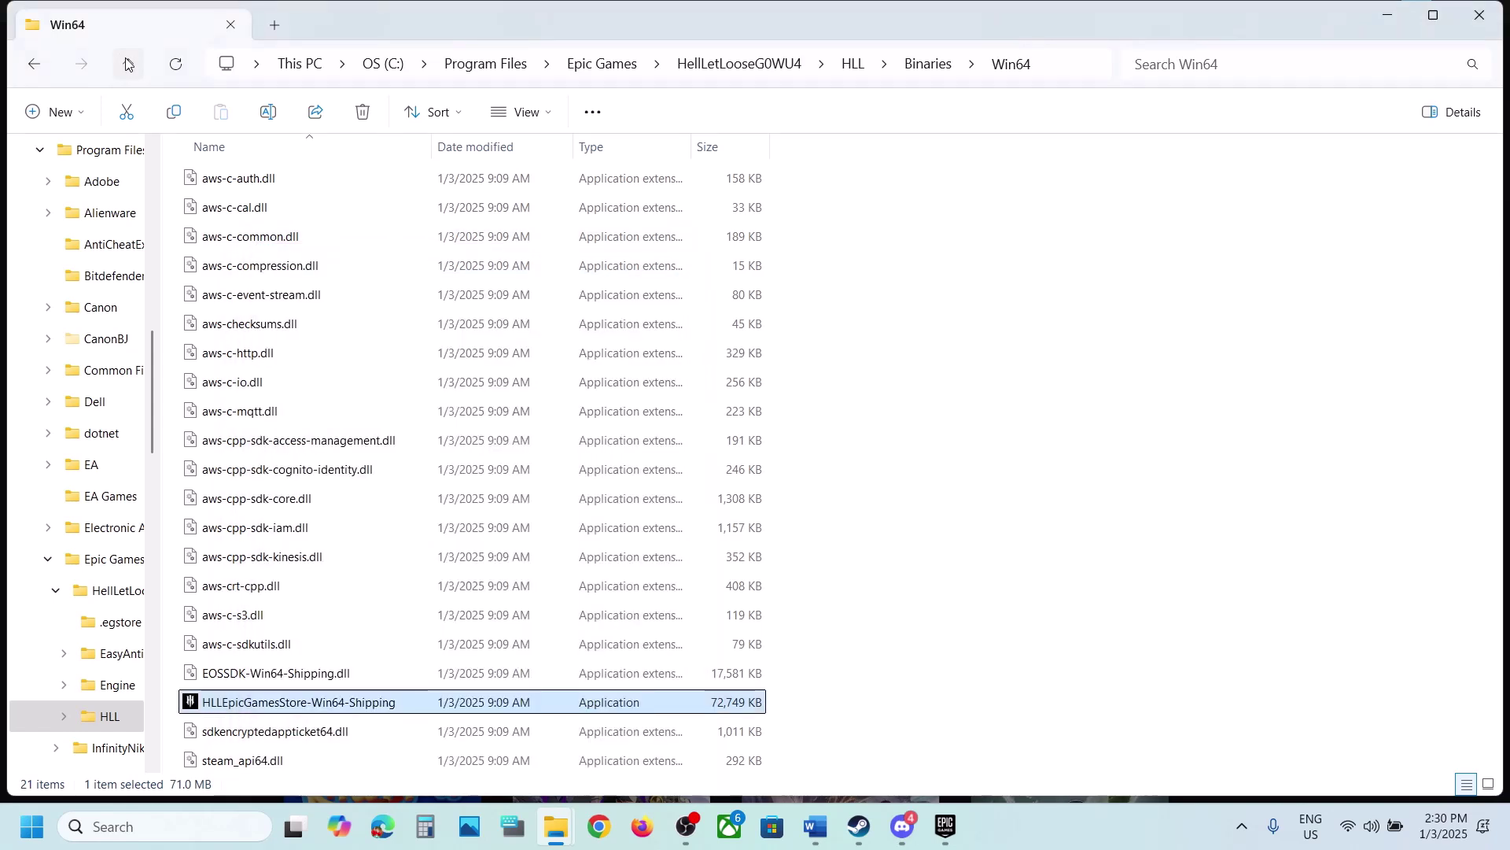
pyautogui.click(128, 64)
pyautogui.click(128, 64)
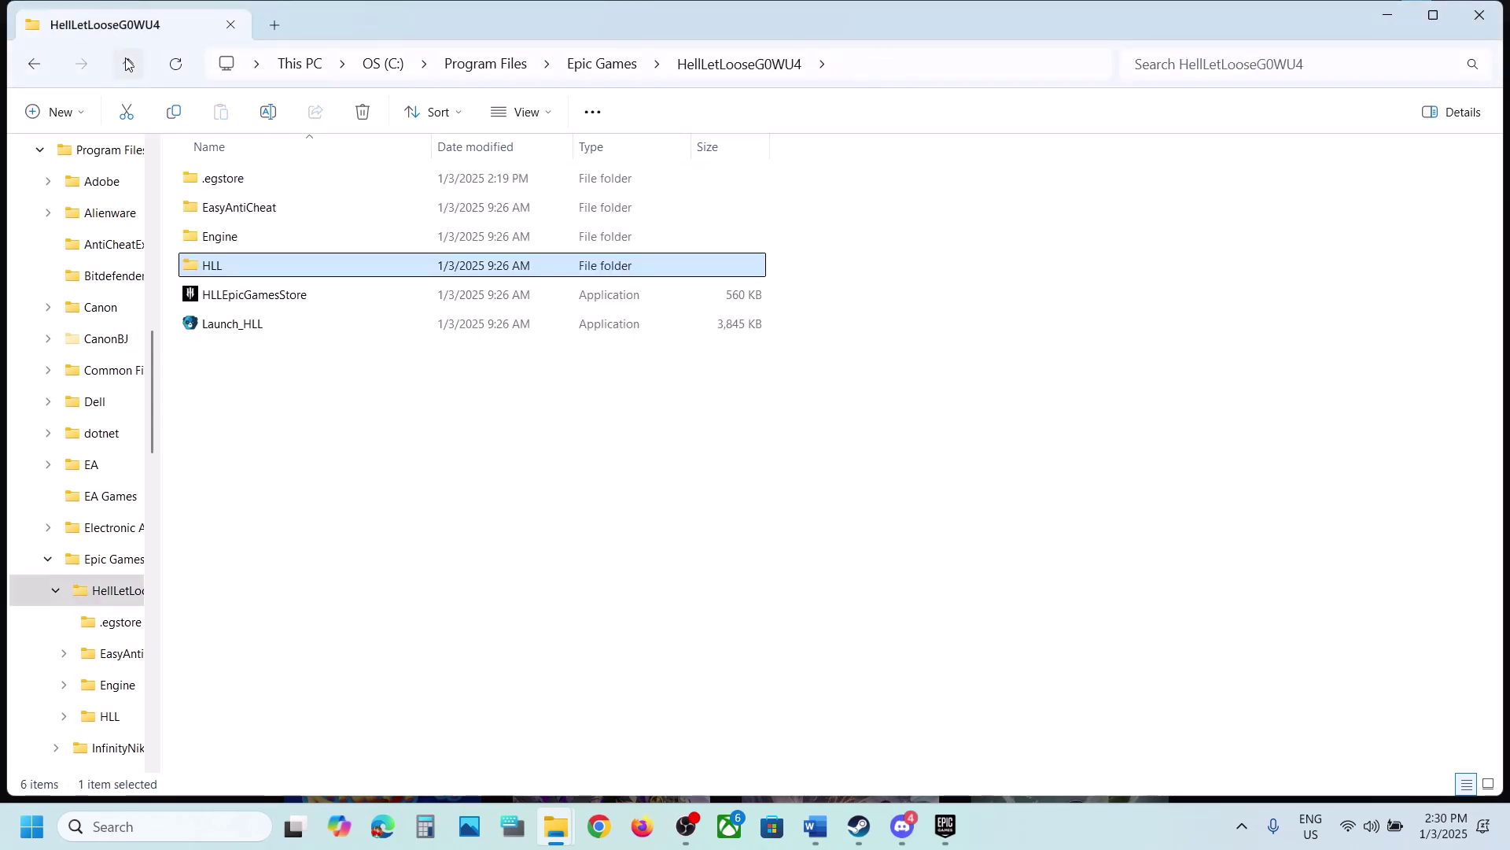
pyautogui.click(250, 297)
# Step: Clear compatibility mode, the fullscreen optimizations override and run as administrator for HLLEpicGamesStore-Win64-Shipping in HLL\Binaries\Win64
pyautogui.doubleClick(217, 268)
pyautogui.doubleClick(228, 187)
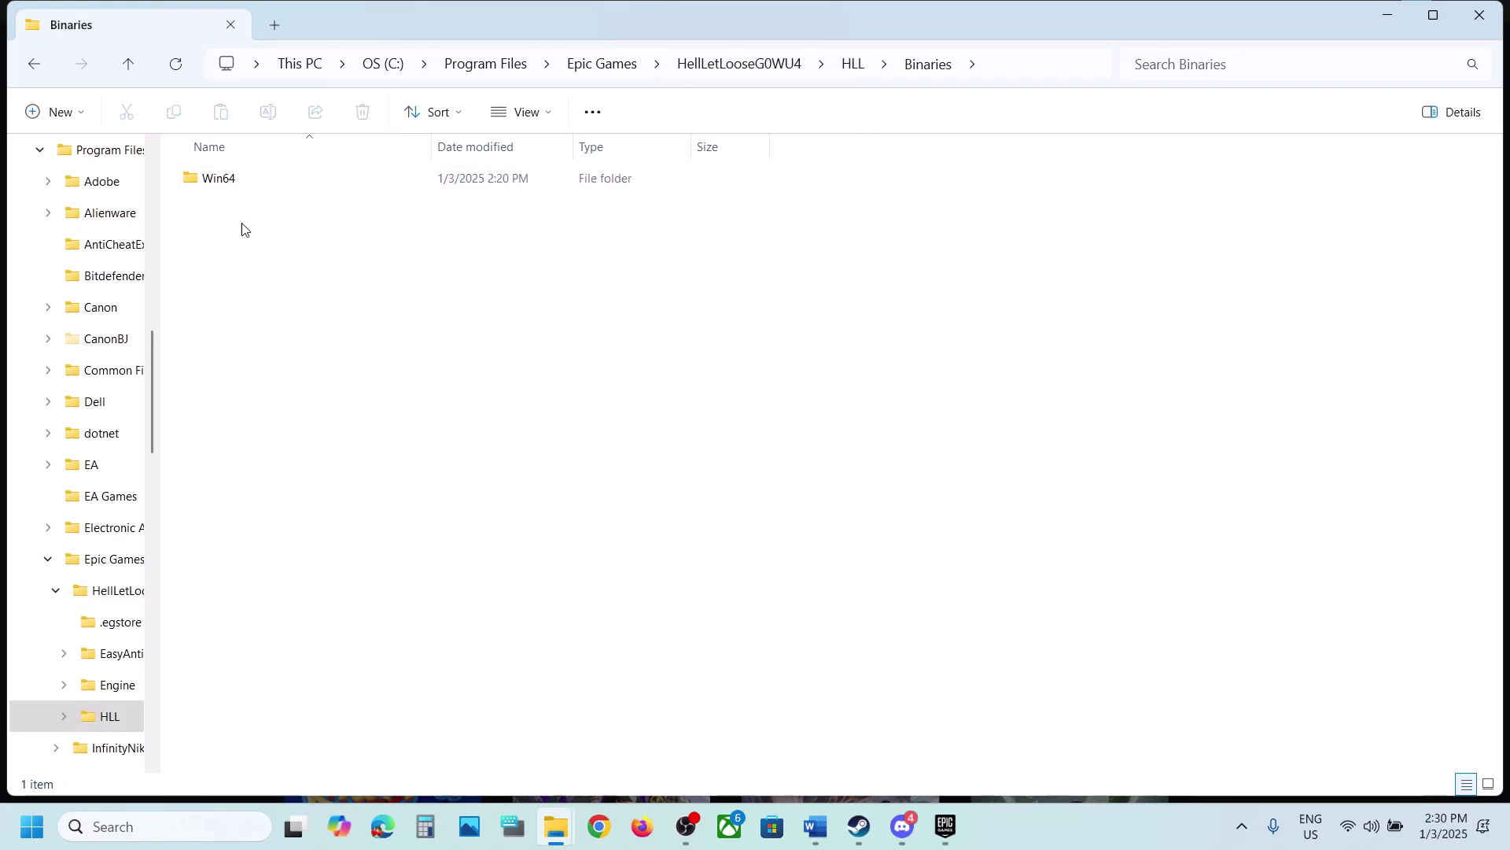
pyautogui.doubleClick(227, 186)
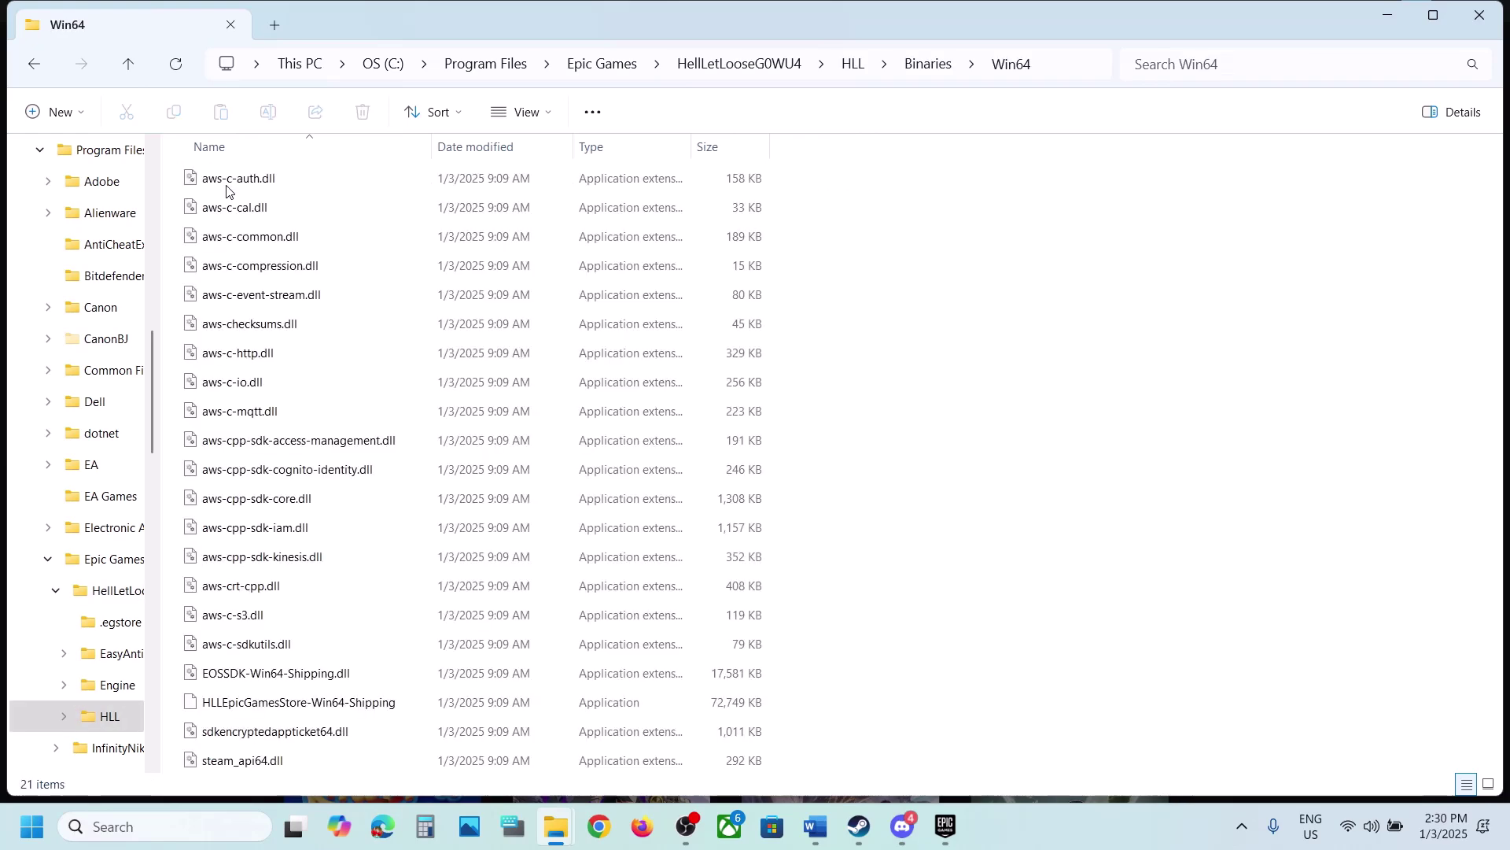
pyautogui.rightClick(242, 703)
pyautogui.click(329, 608)
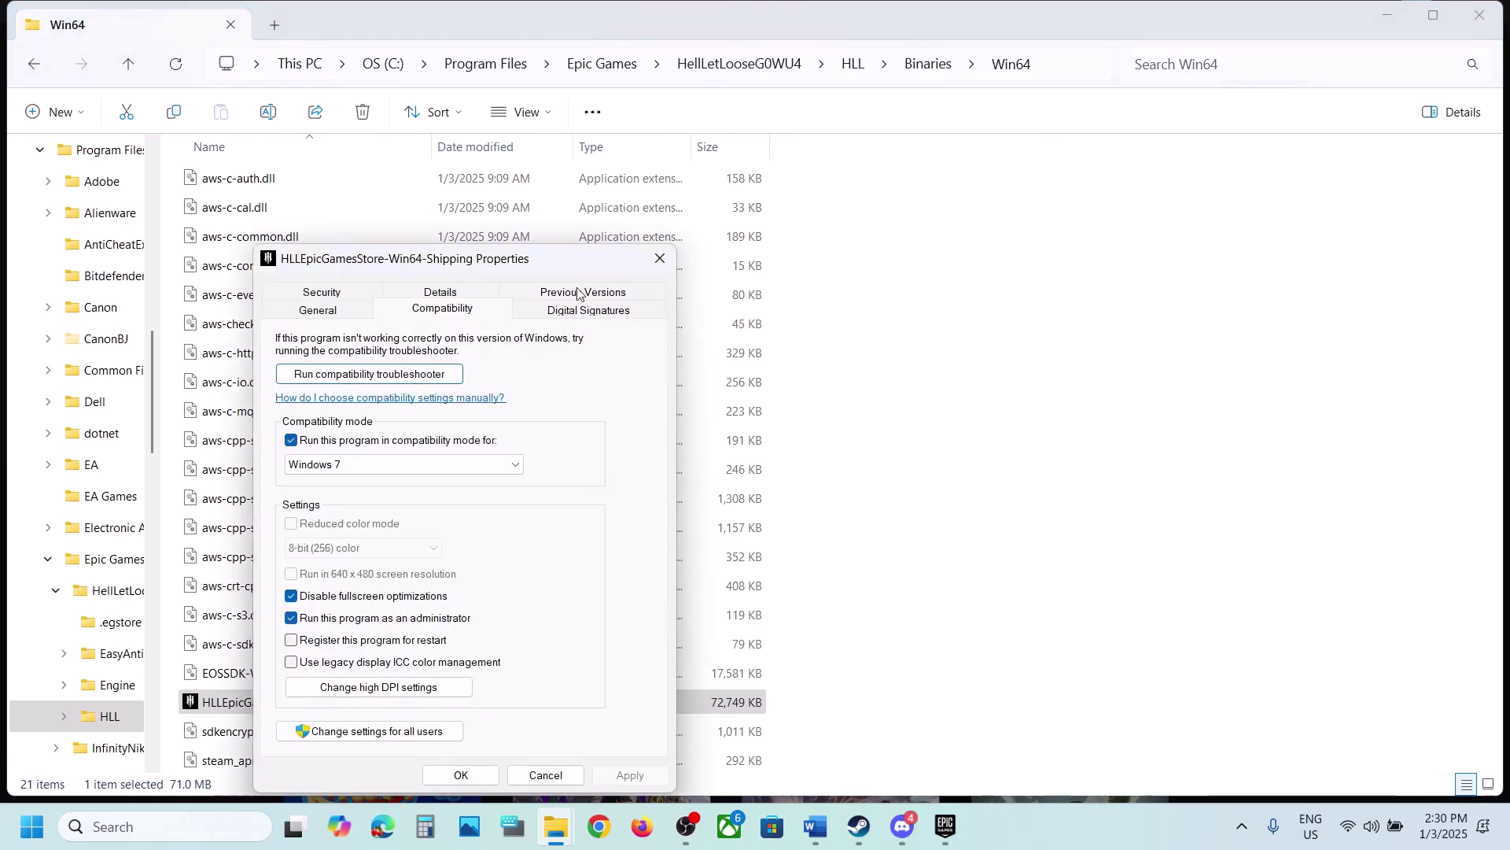
pyautogui.click(292, 439)
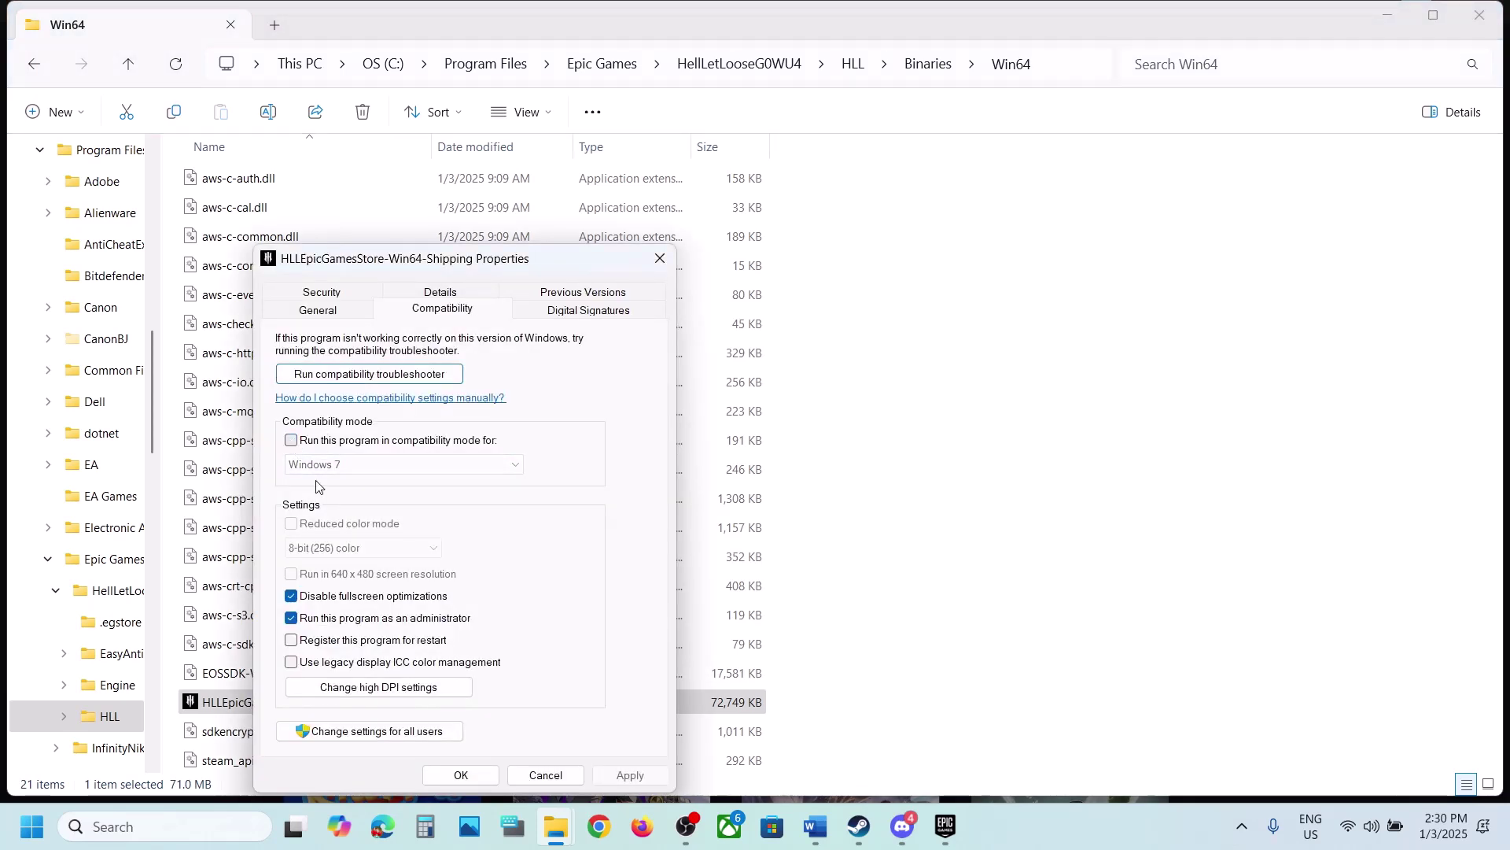
pyautogui.click(291, 597)
pyautogui.click(630, 775)
pyautogui.click(464, 775)
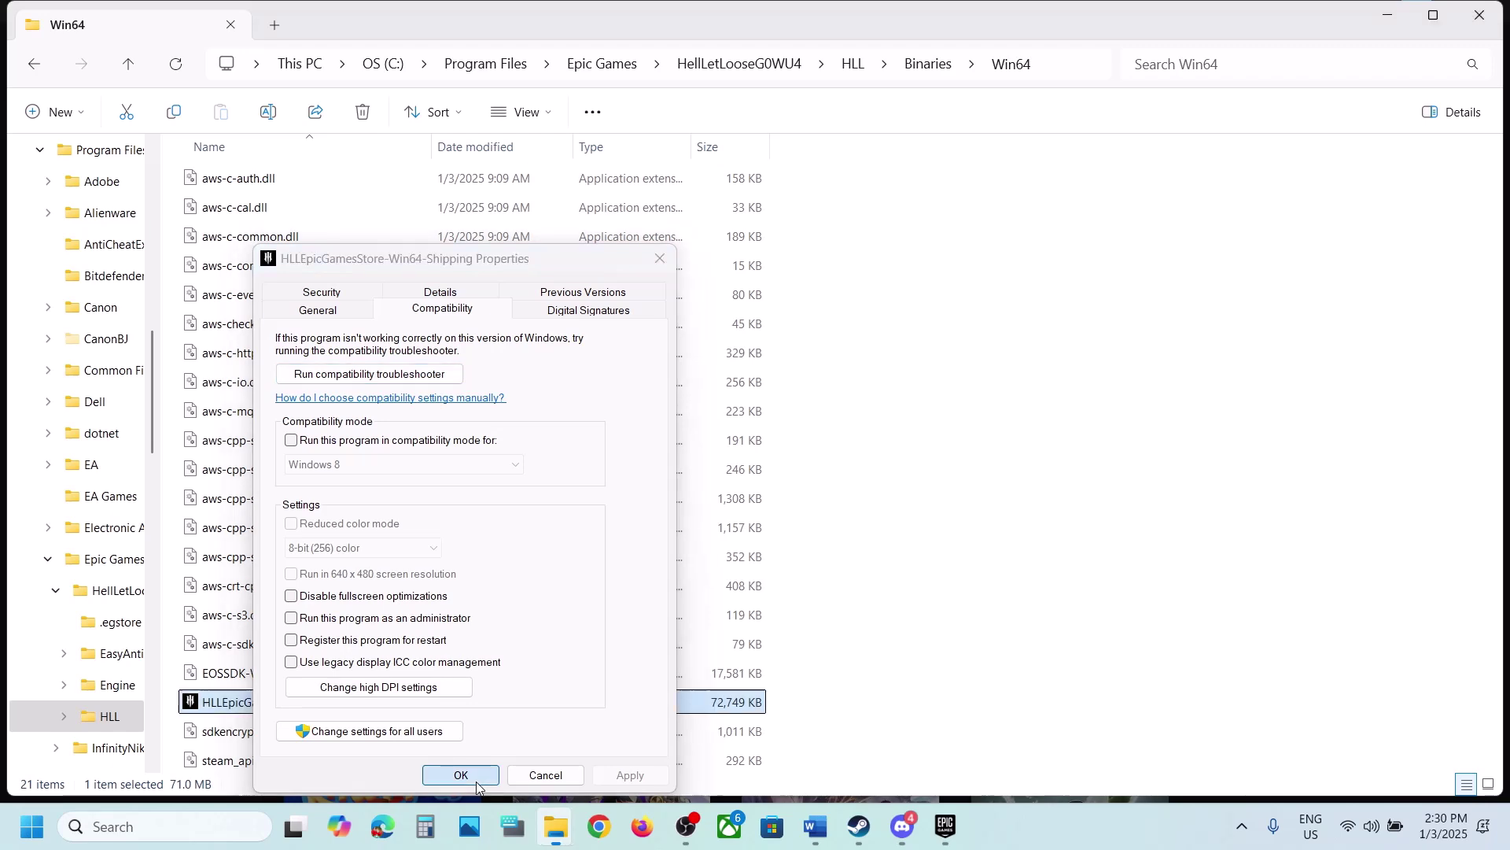
# Step: Close the folder and Hell Let Loose's management window, and highlight Step 13's Windows update instruction in the Word notes
pyautogui.click(1465, 11)
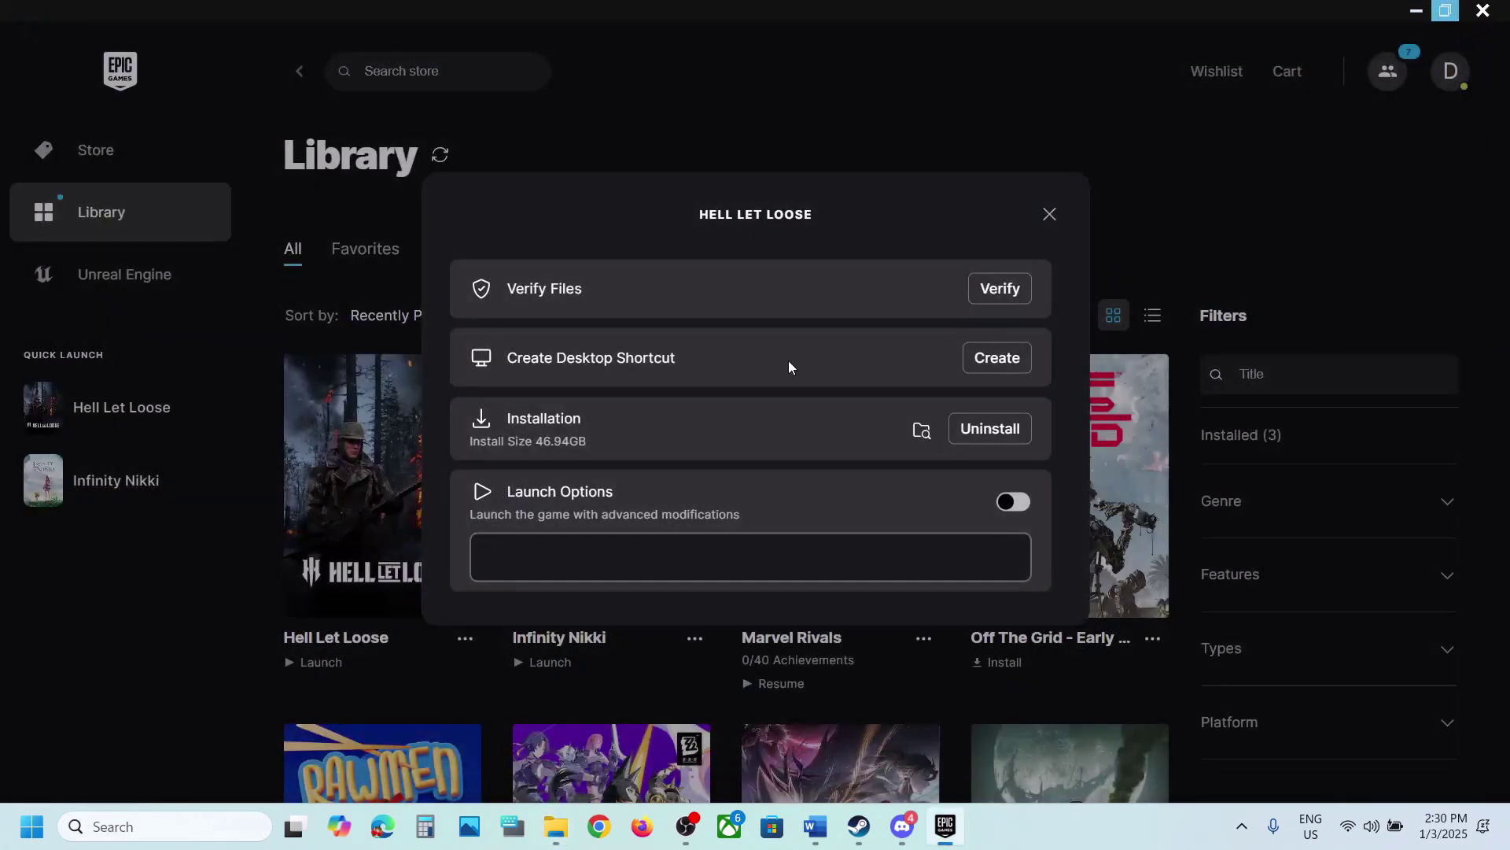
pyautogui.click(1050, 214)
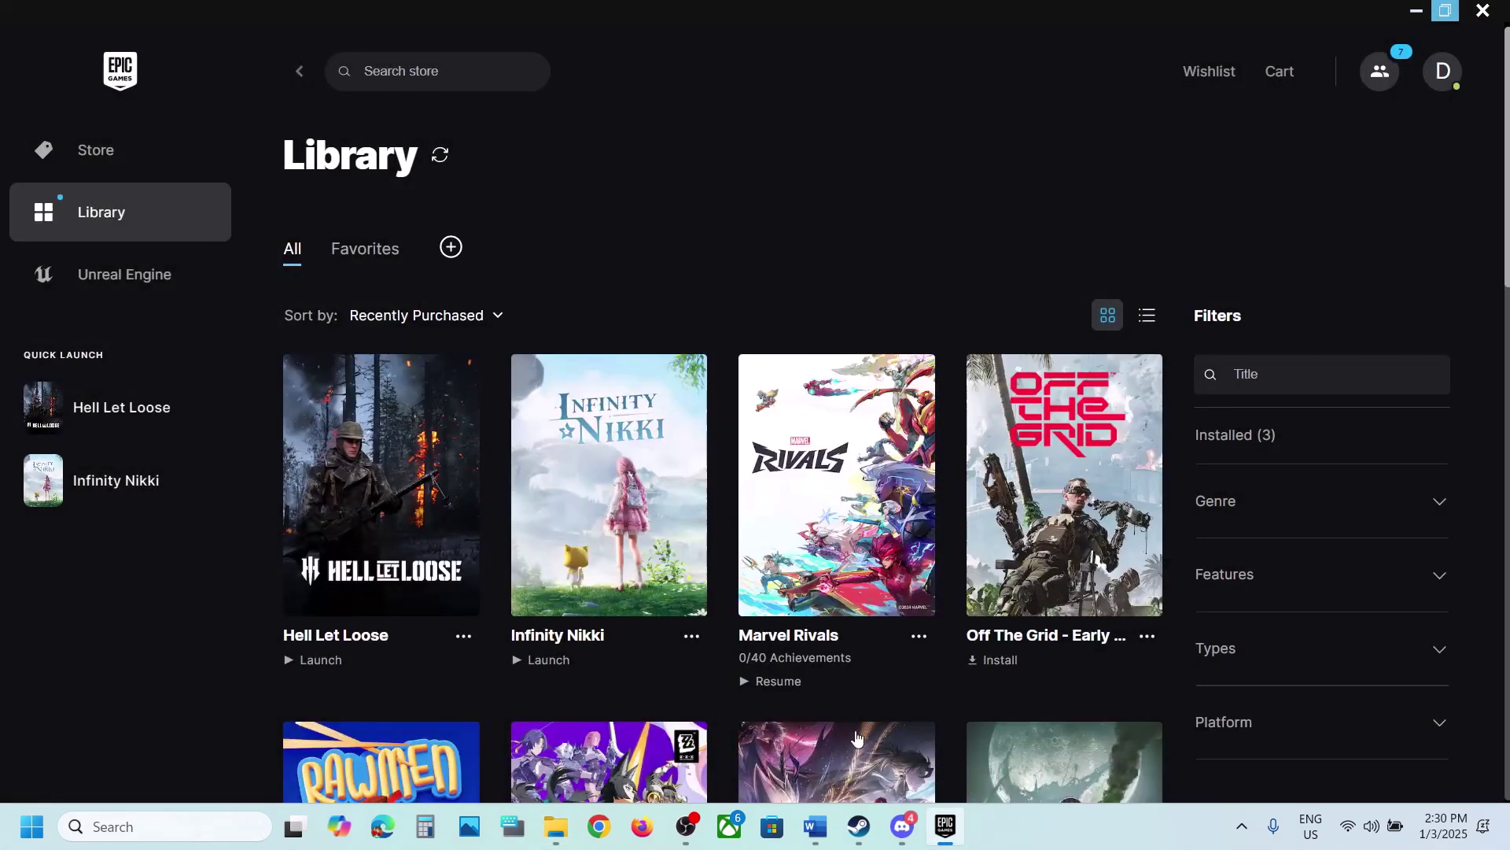
pyautogui.click(815, 827)
pyautogui.scroll(-5, 796, 668)
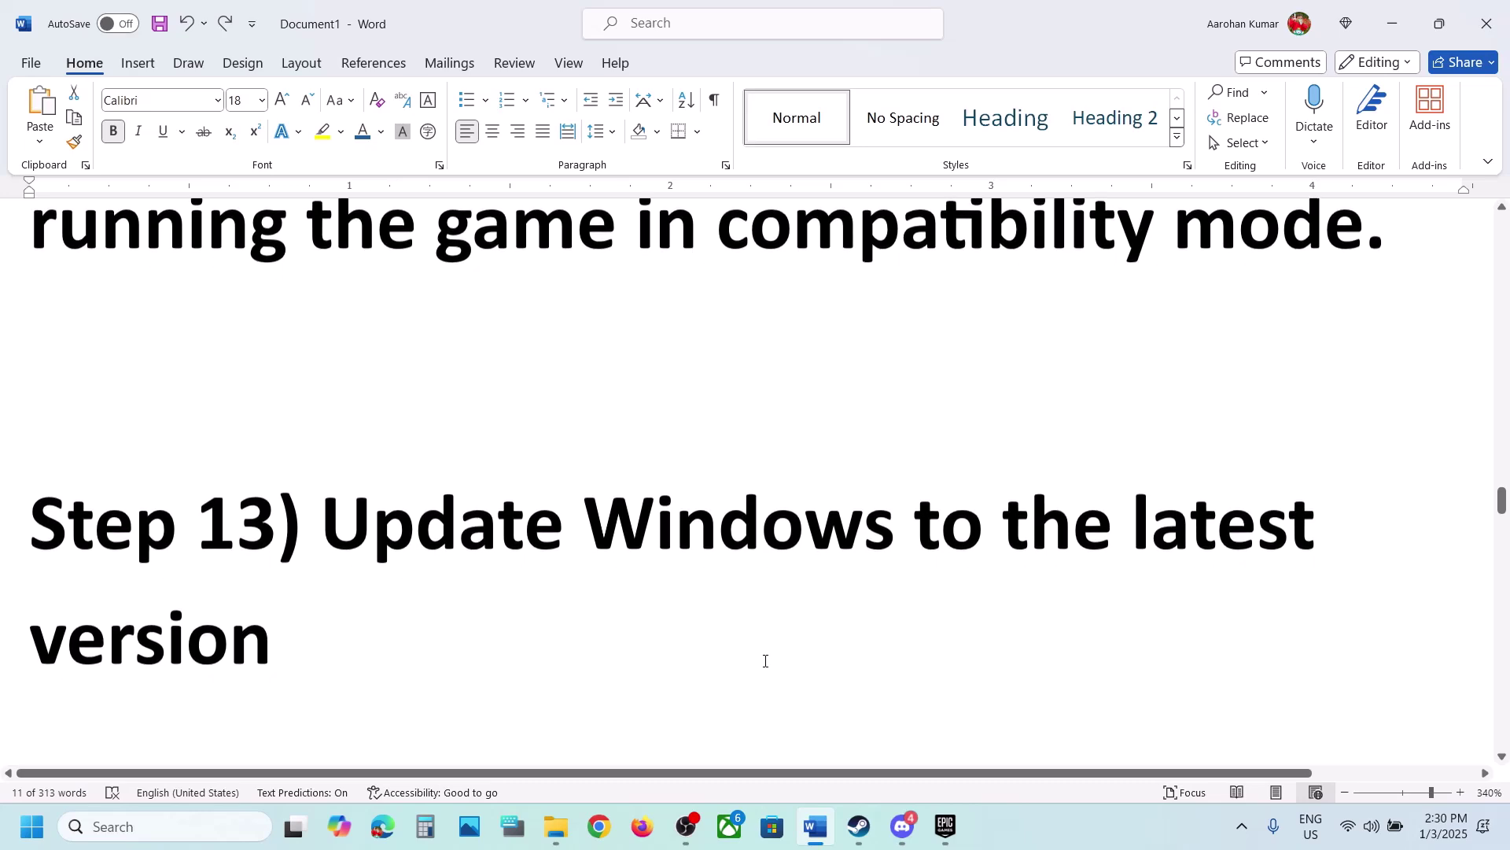
pyautogui.hotkey('ctrl', 'shift', 'Down')
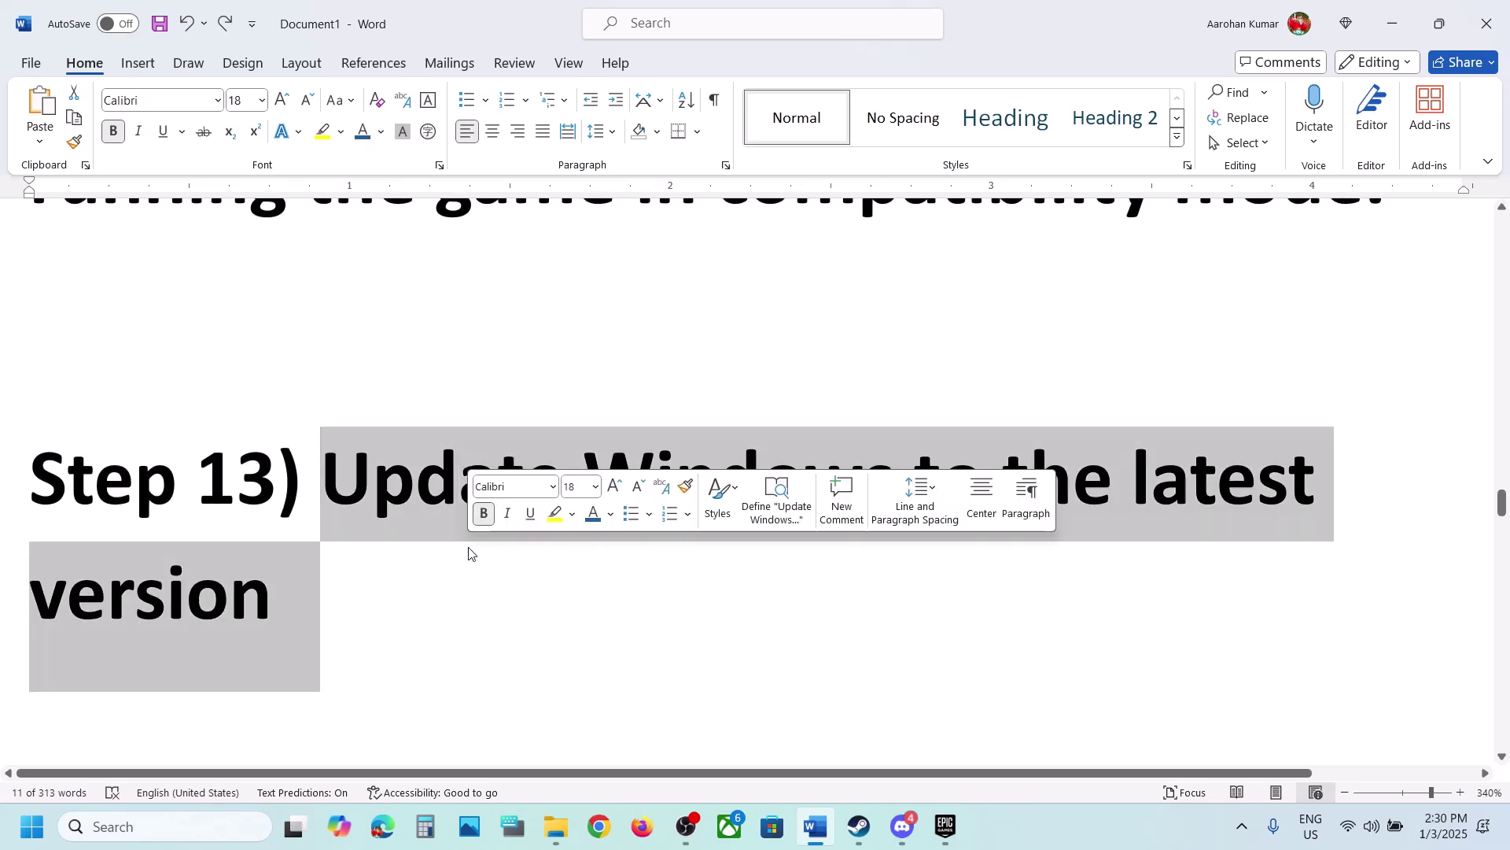
# Step: Open Windows Update in the Windows Settings and check for updates
pyautogui.press('super+i')
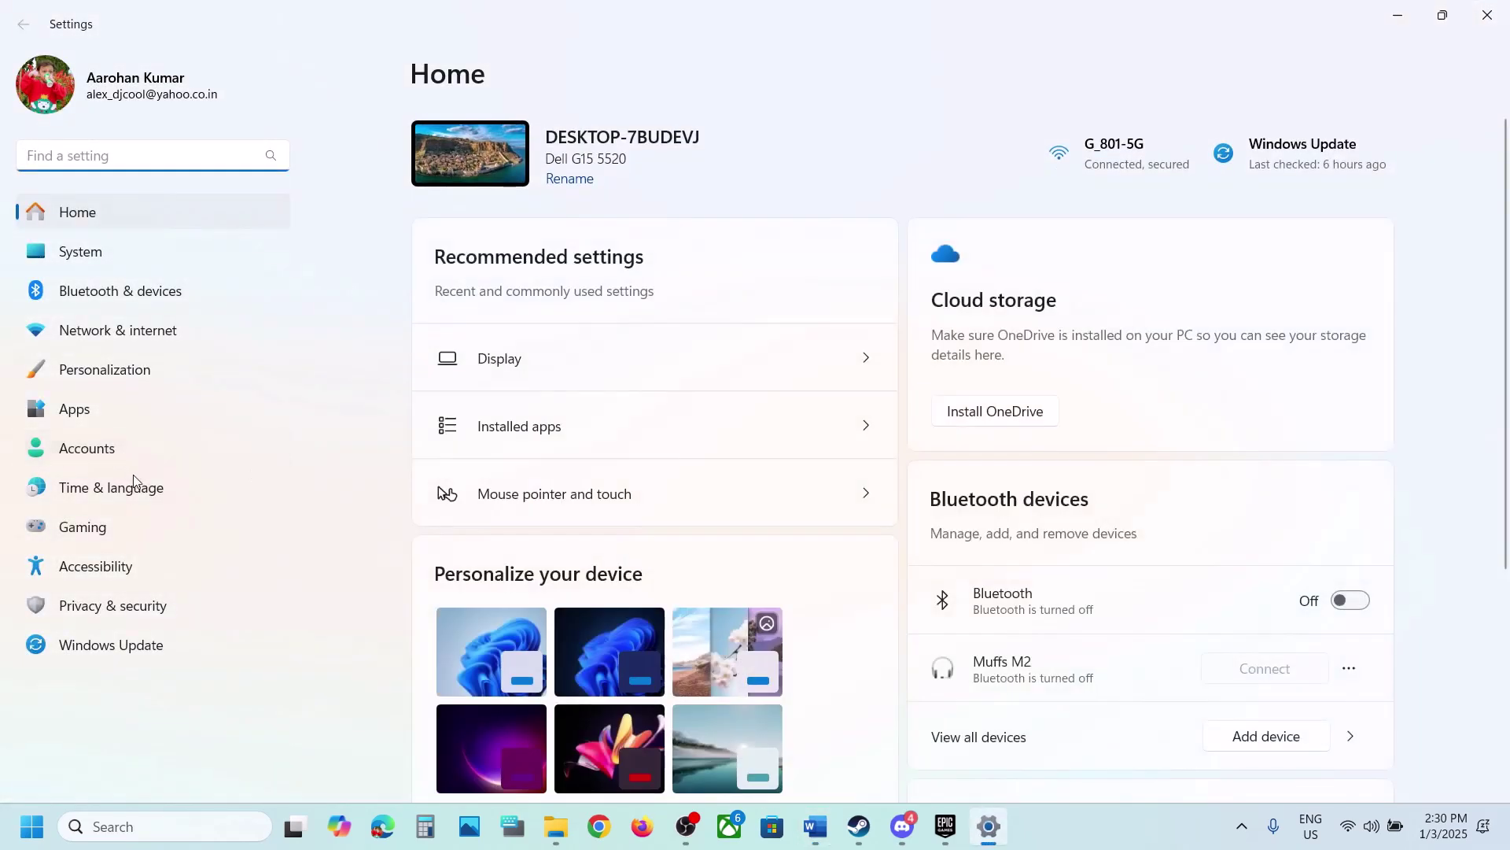
pyautogui.click(152, 644)
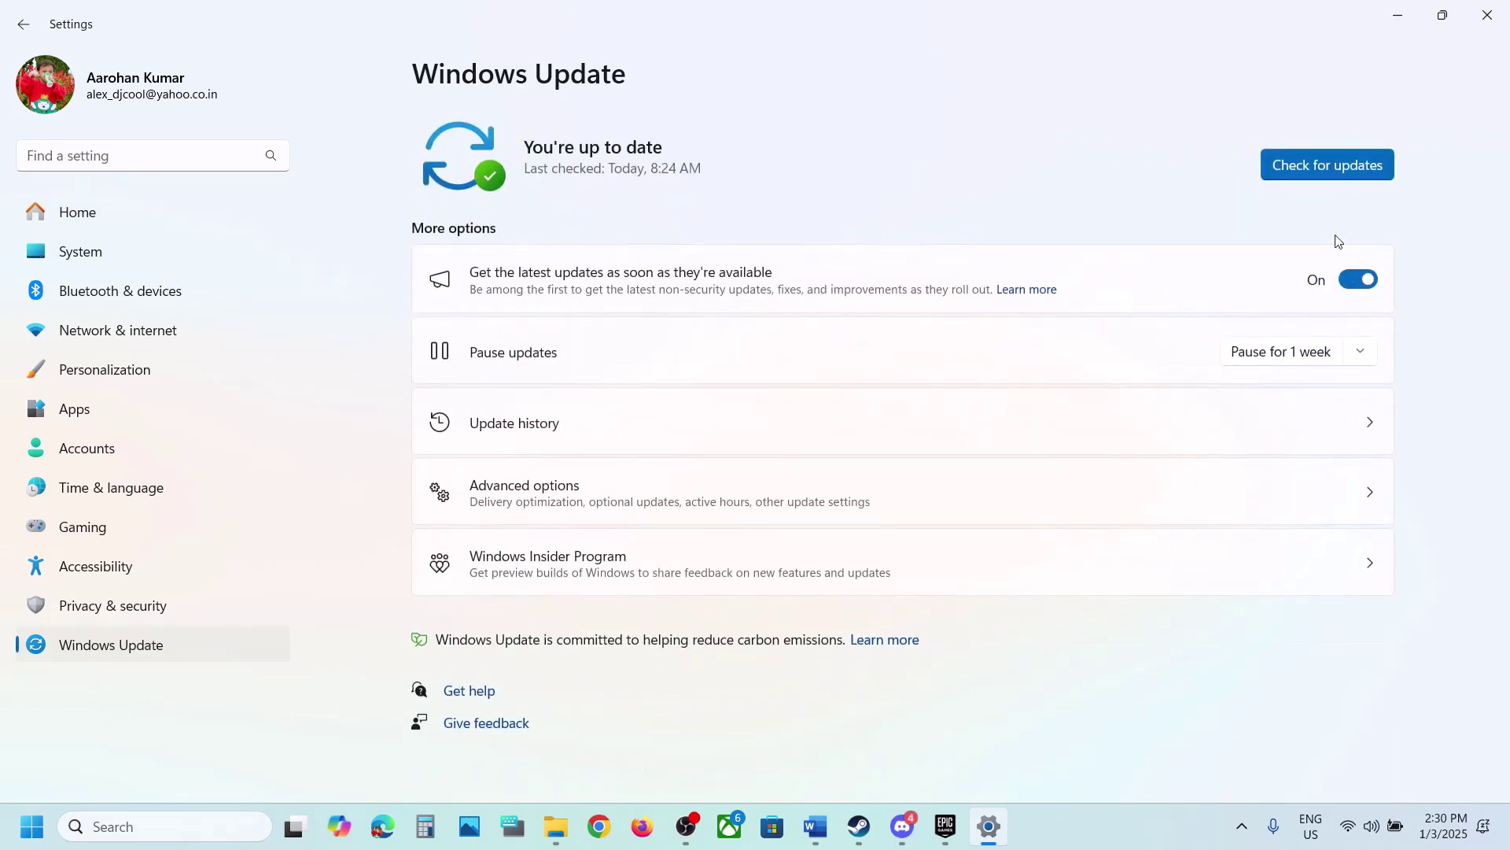
pyautogui.click(1294, 176)
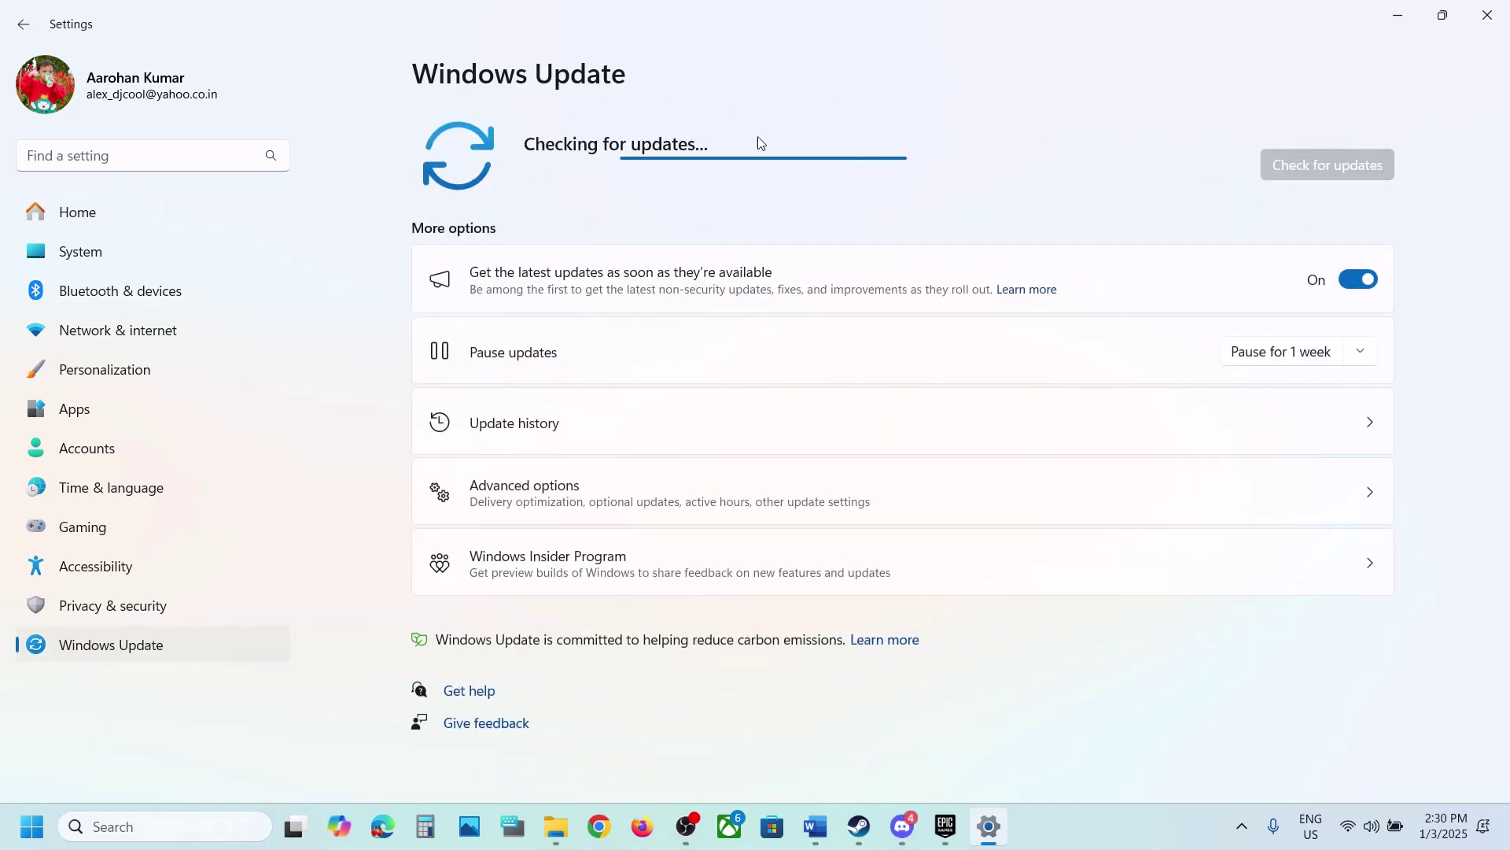
# Step: Examine the Restart option among the computer's power choices, dismissing it without restarting
pyautogui.click(35, 827)
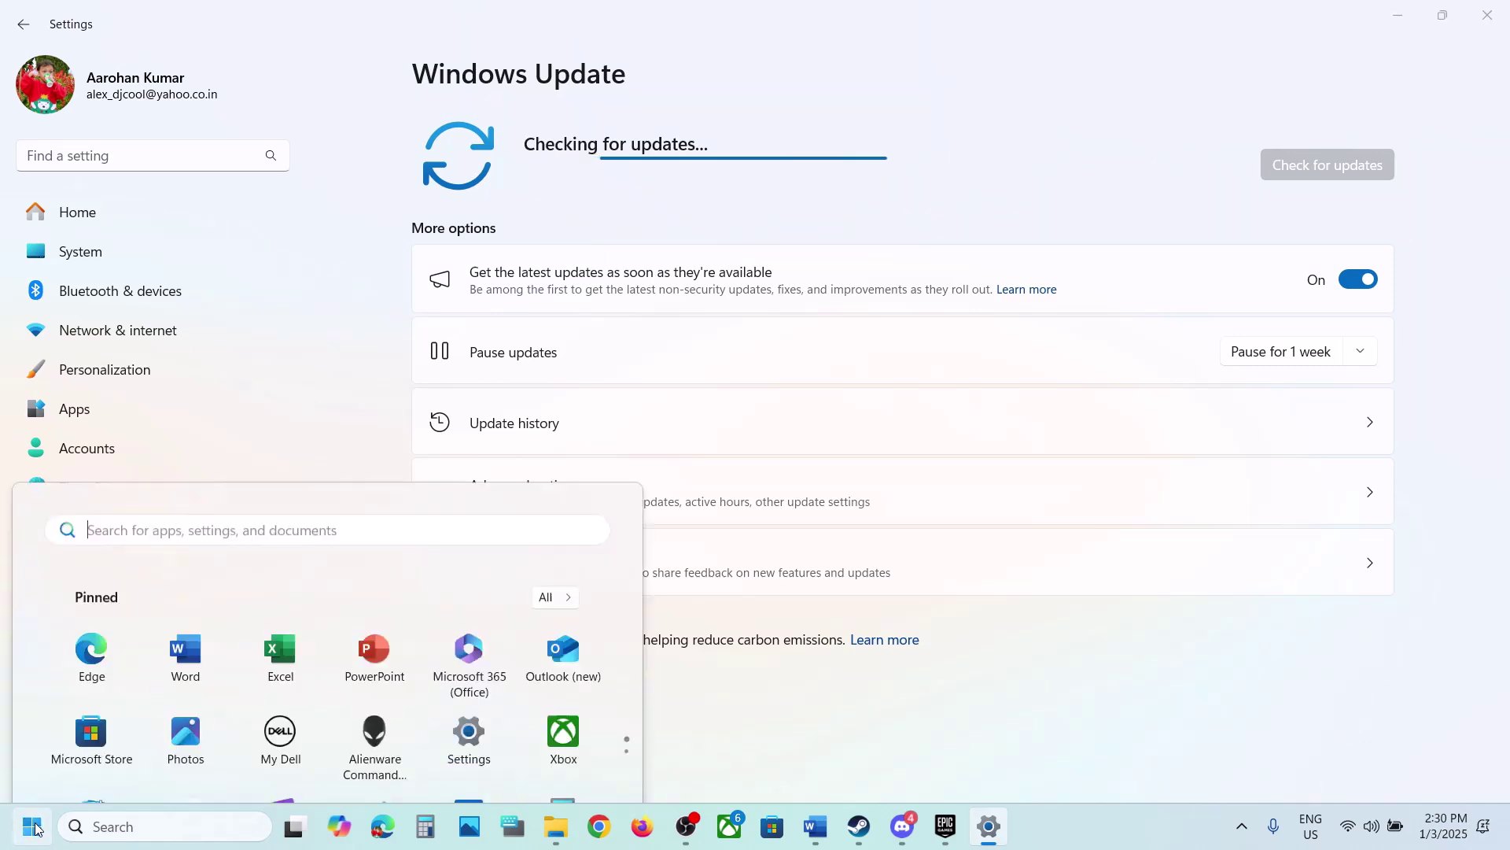
pyautogui.click(572, 759)
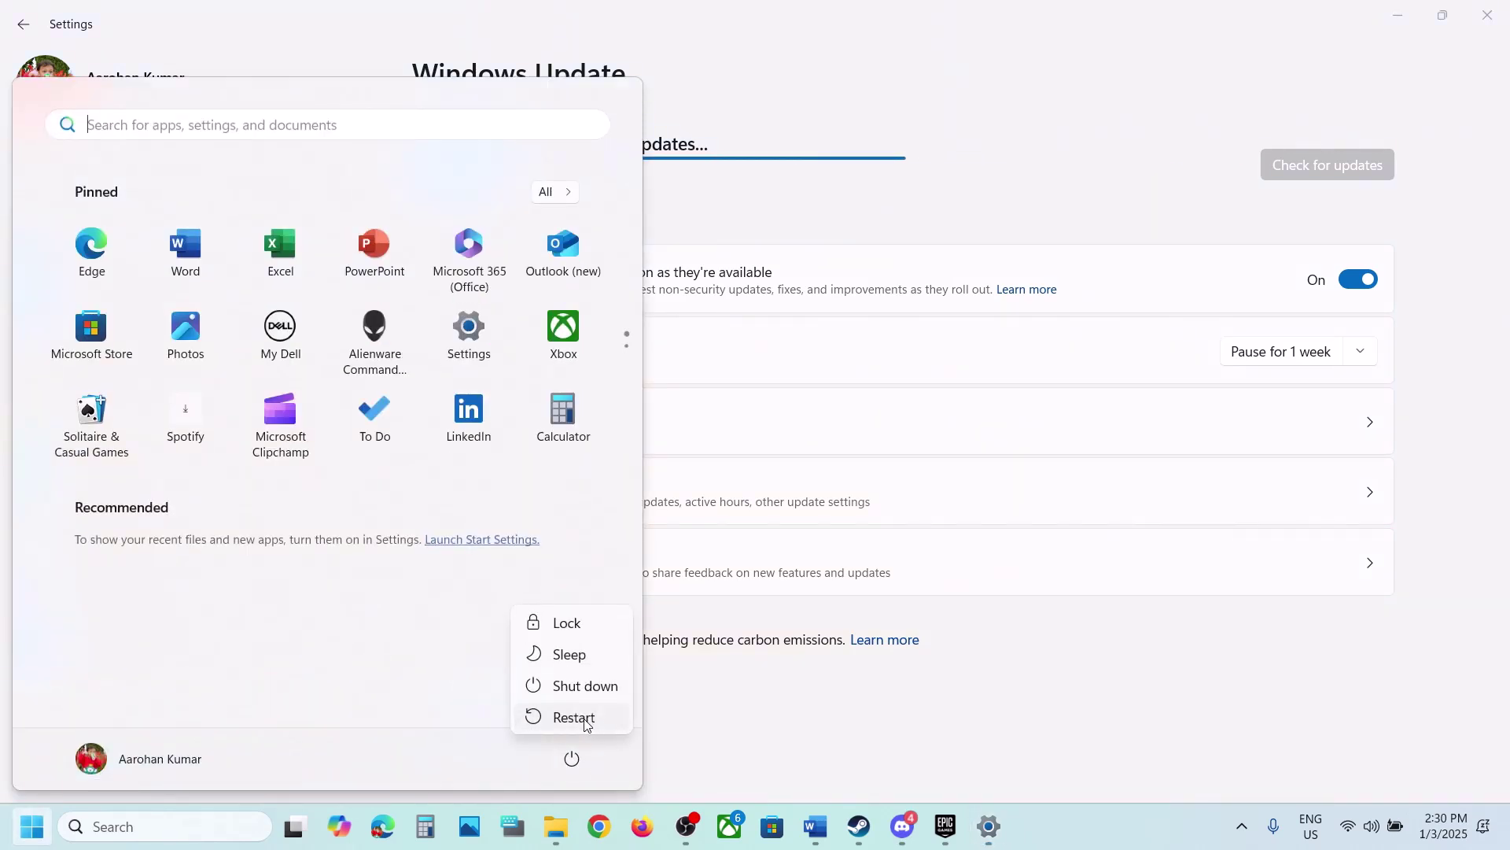
pyautogui.press('Escape')
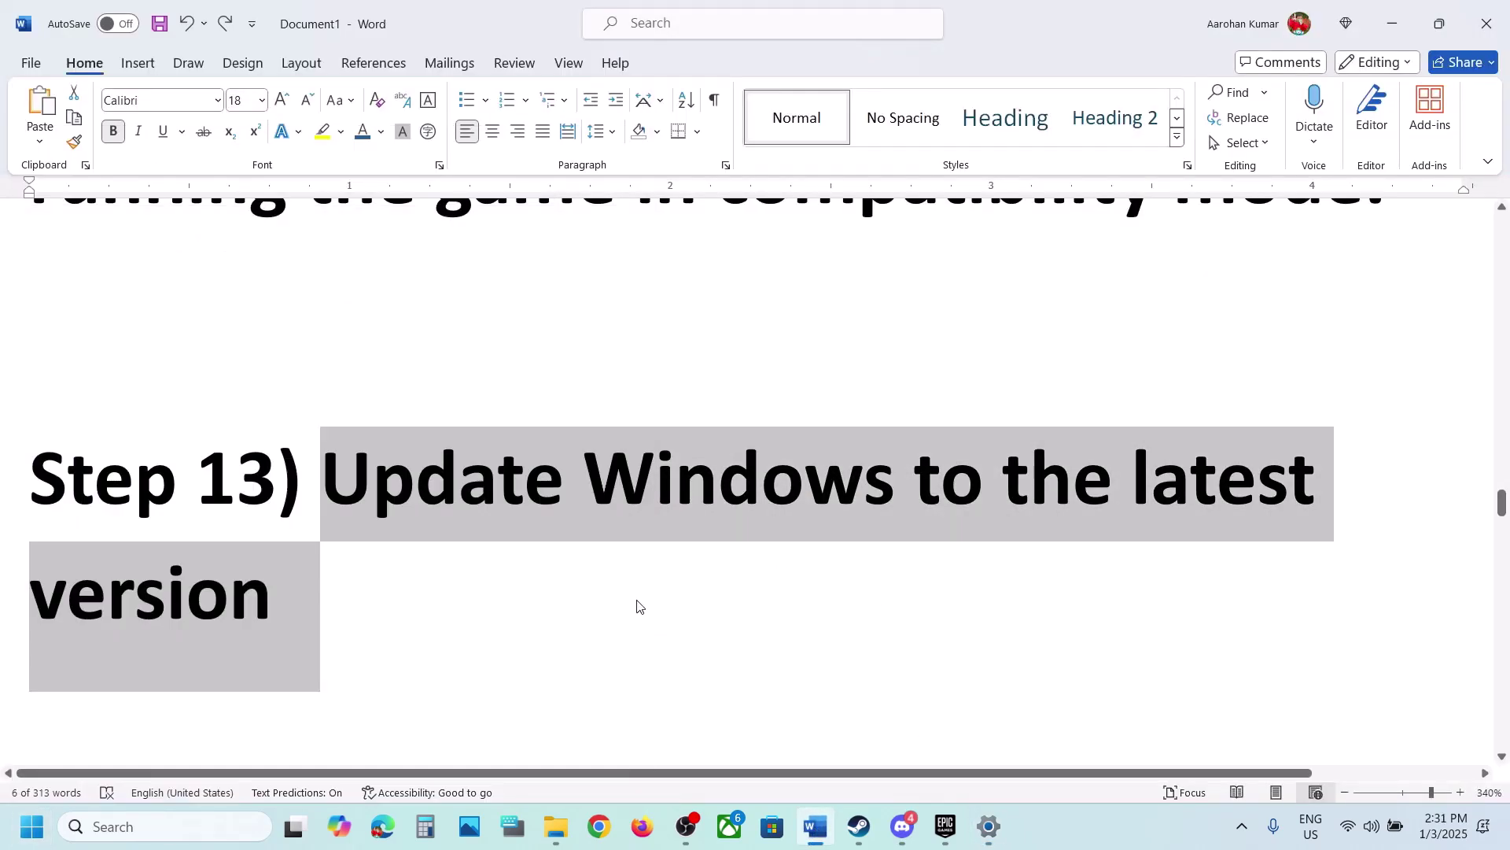
# Step: Continue to Step 14 in the Word notes, switch to Steam and set Hell Let Loose's launch options to -dx11
pyautogui.scroll(-5, 637, 606)
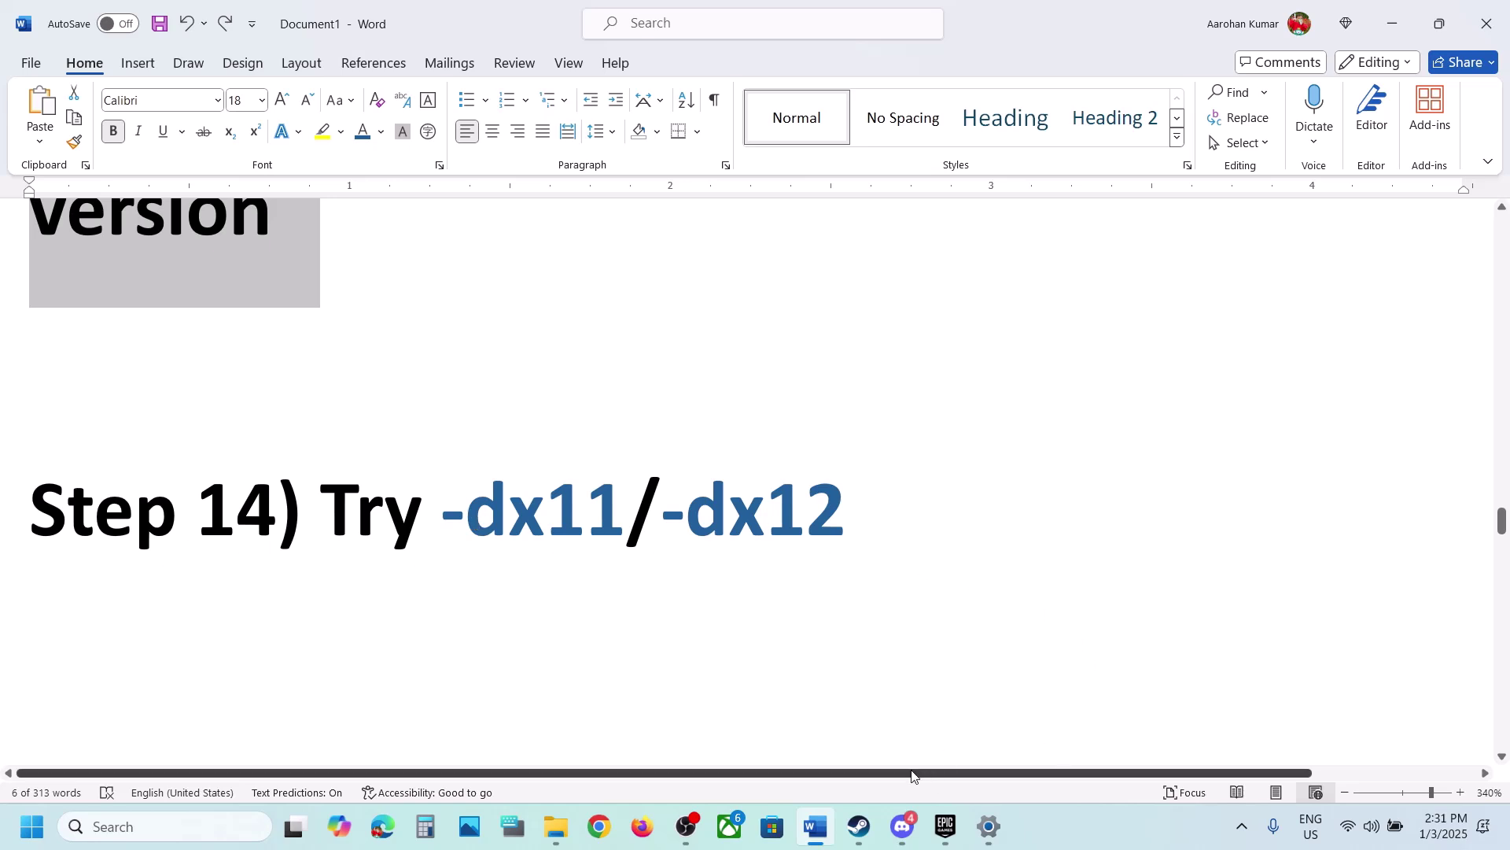
pyautogui.click(858, 828)
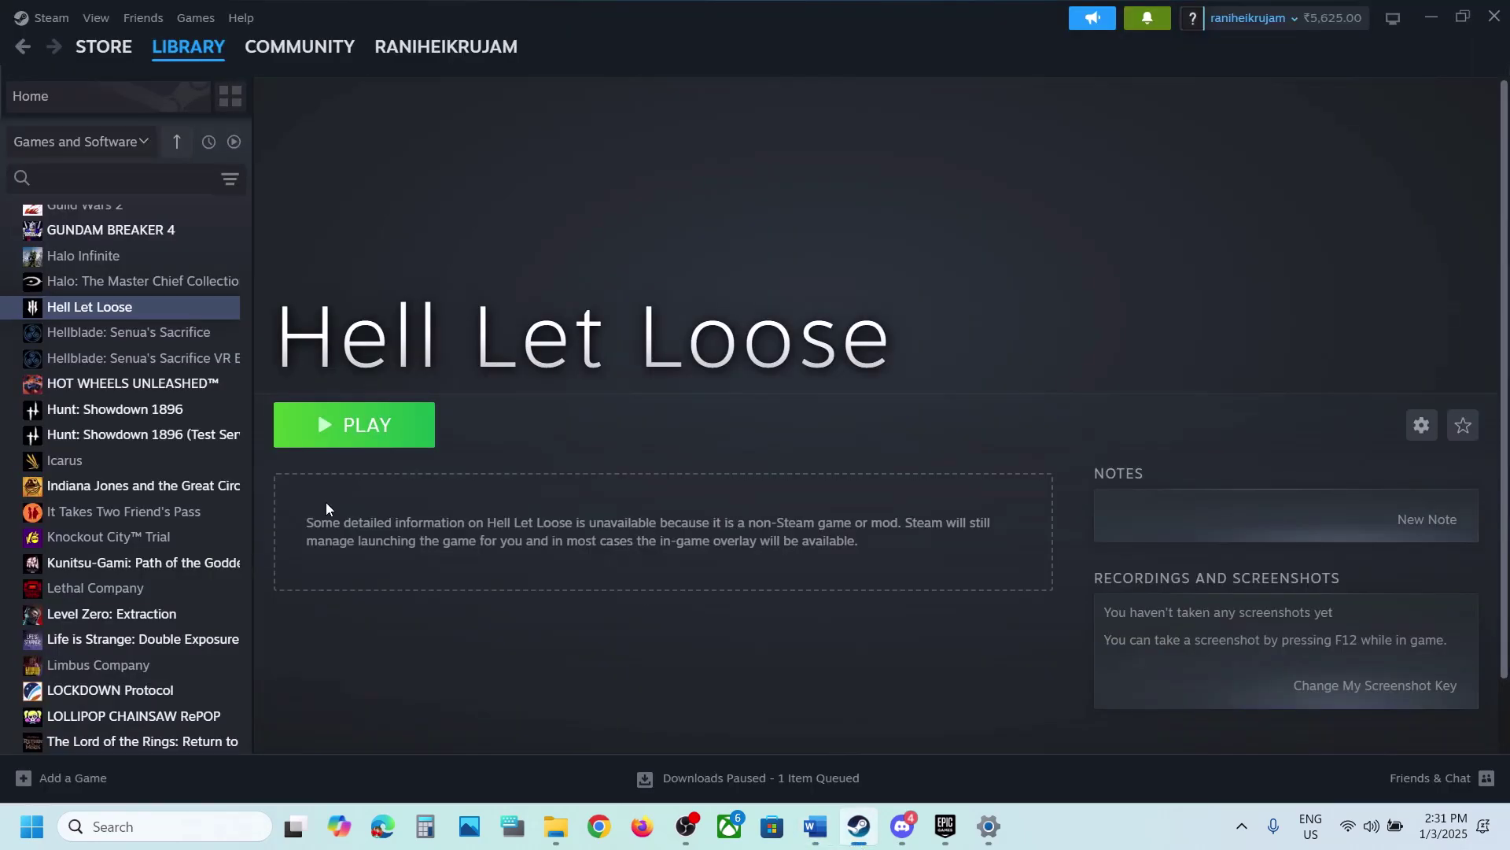
pyautogui.rightClick(121, 308)
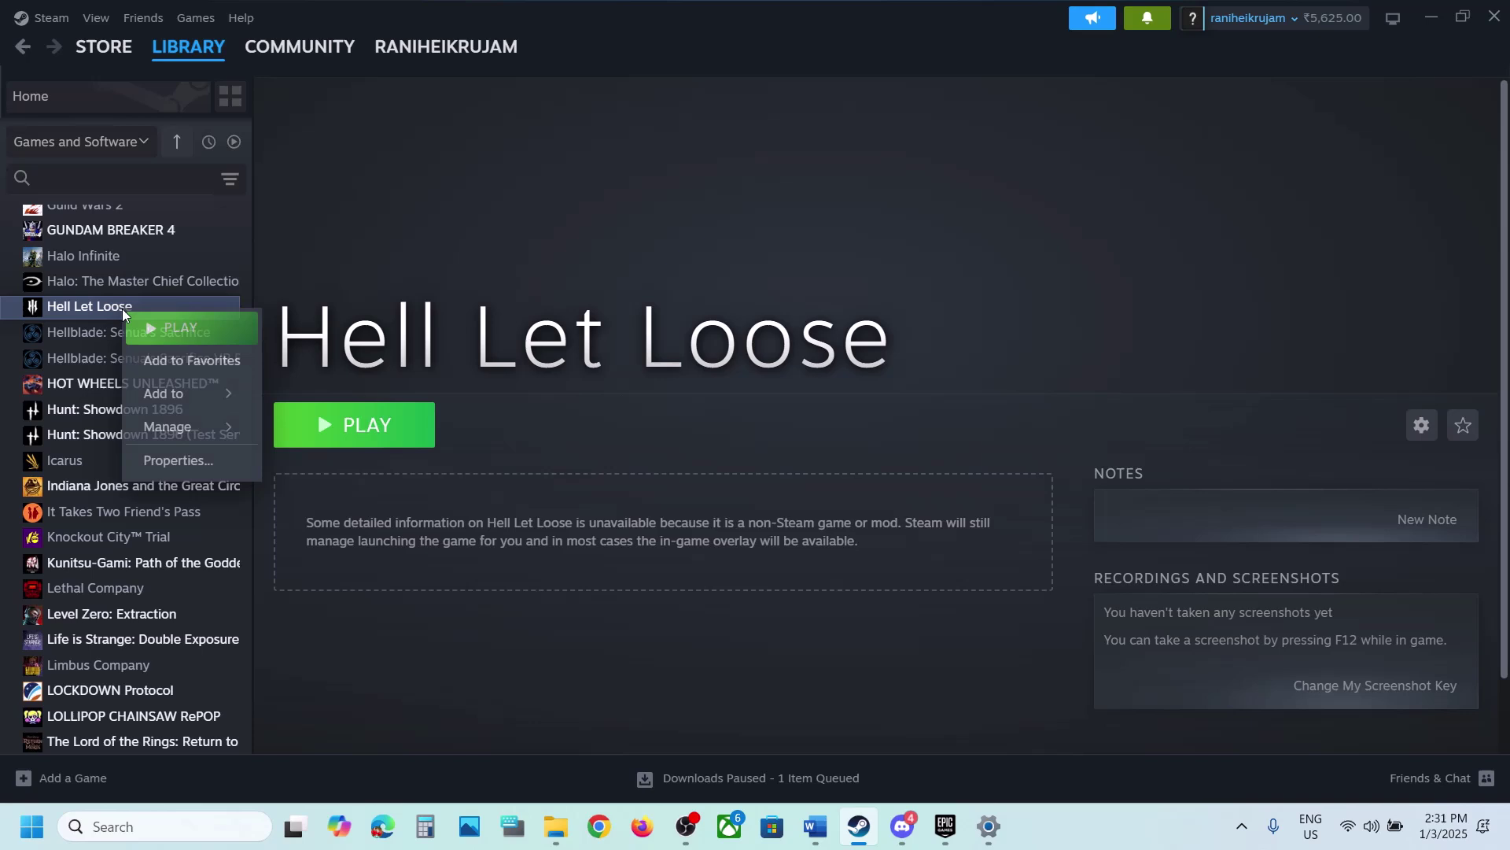
pyautogui.click(196, 459)
pyautogui.click(645, 538)
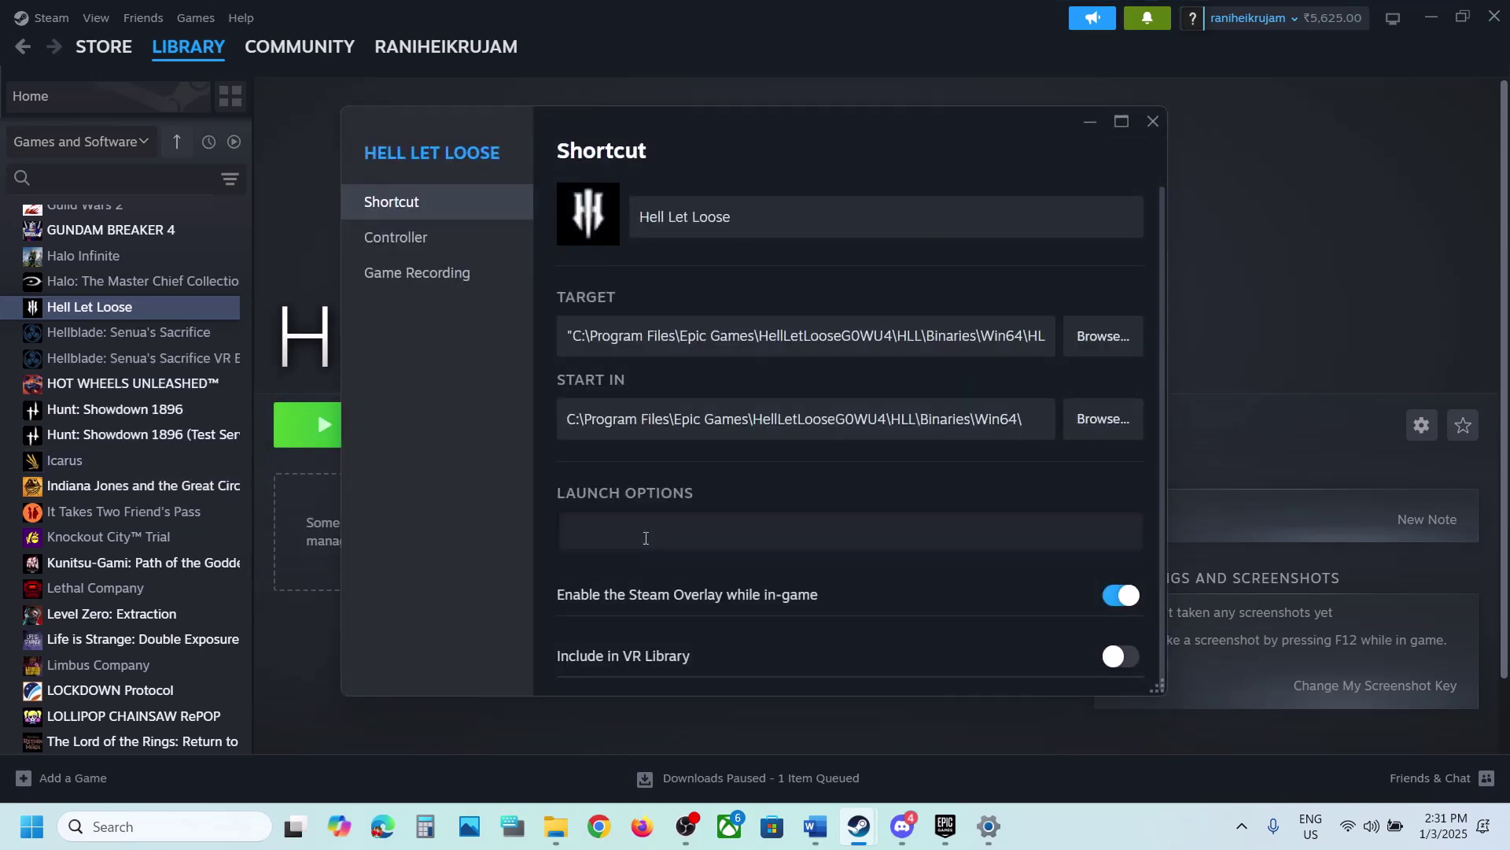
pyautogui.write('-dx11')
pyautogui.click(503, 549)
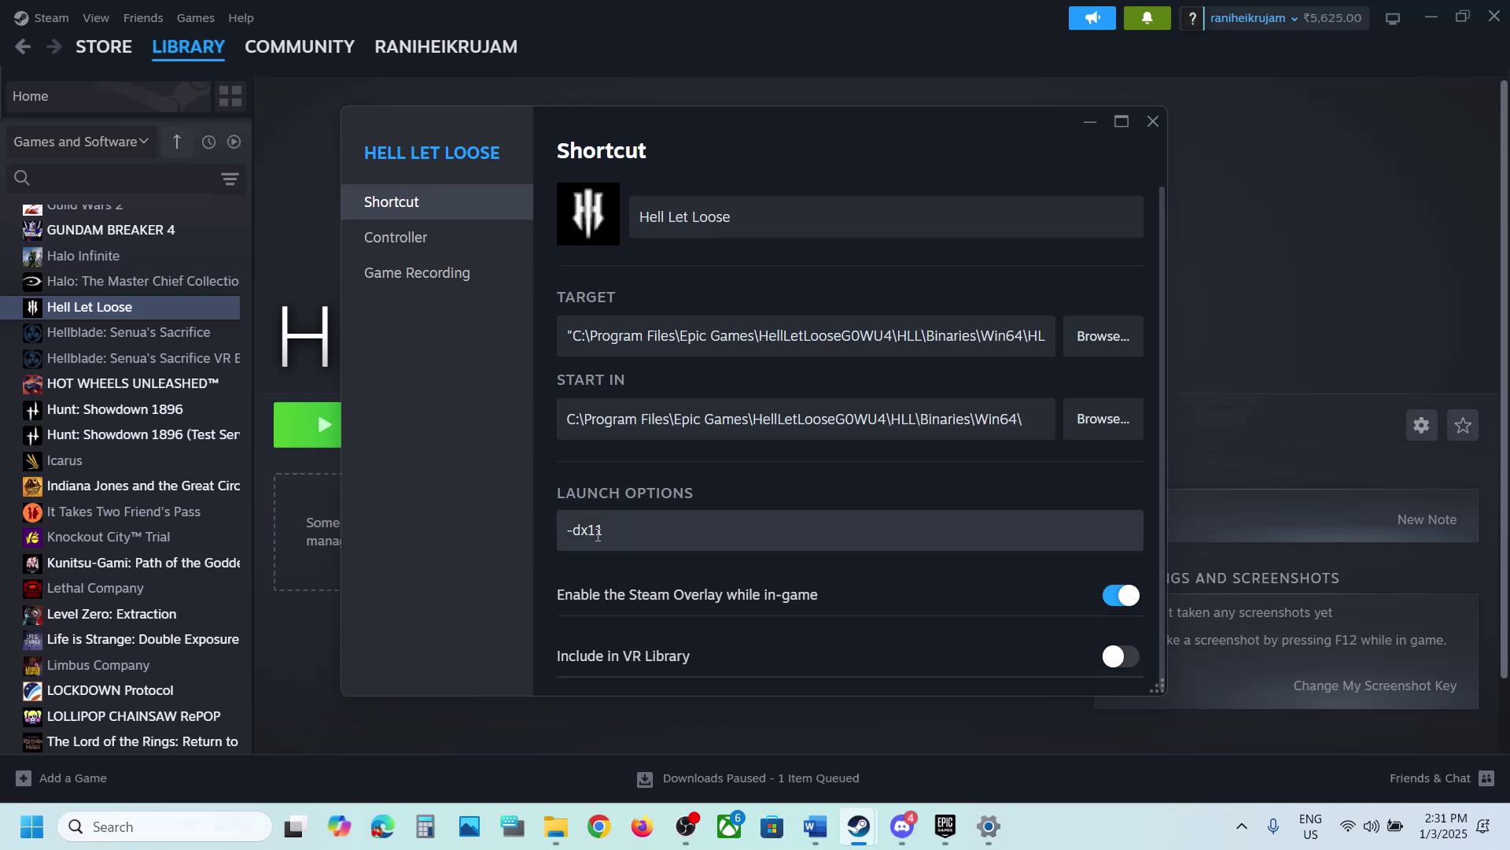
pyautogui.click(1163, 116)
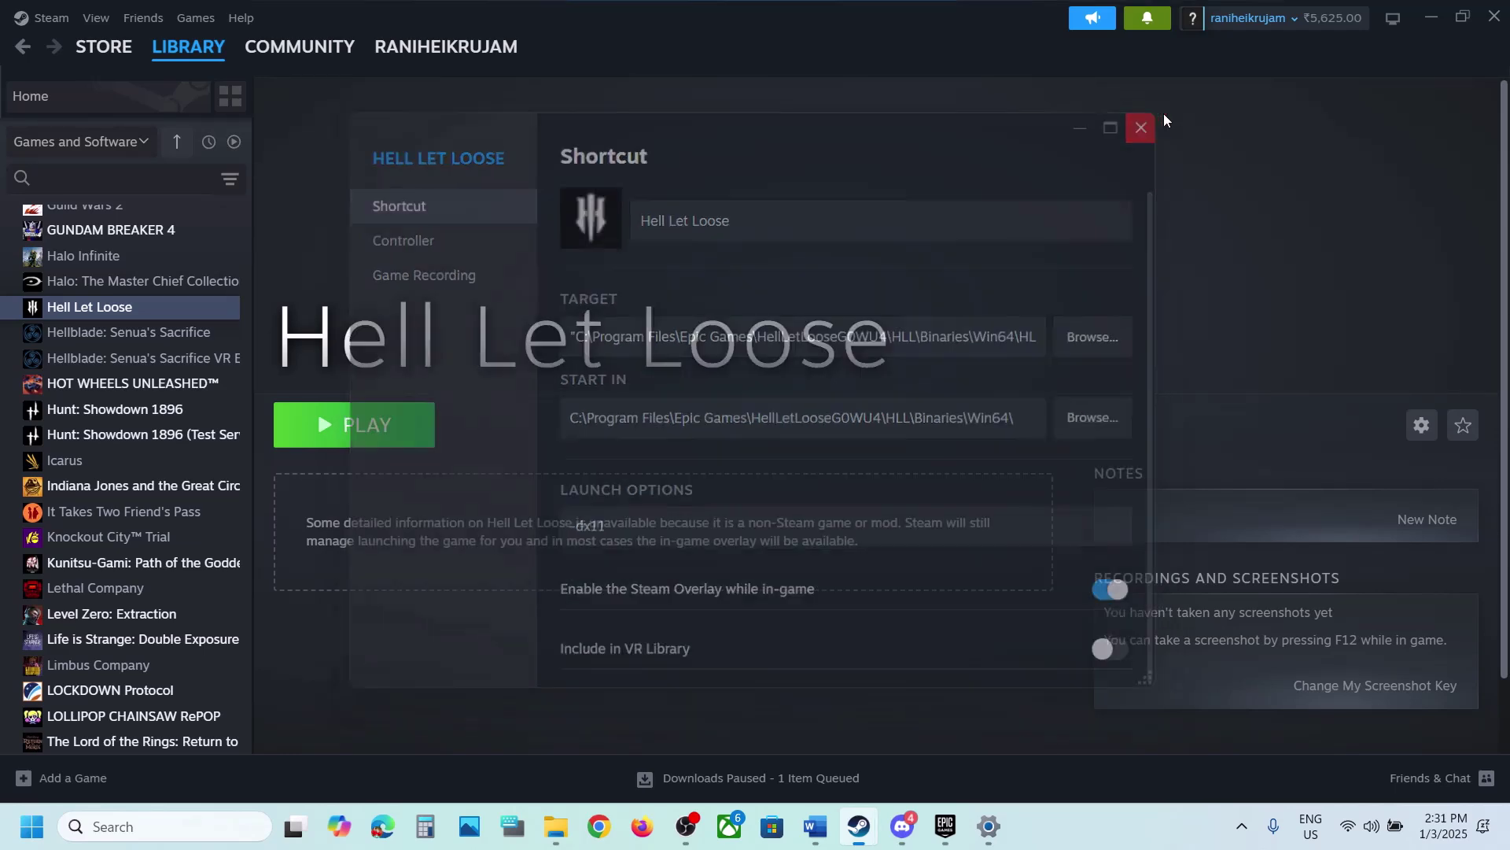
# Step: Reopen Hell Let Loose's properties in Steam and replace its launch options with -dx12
pyautogui.rightClick(181, 309)
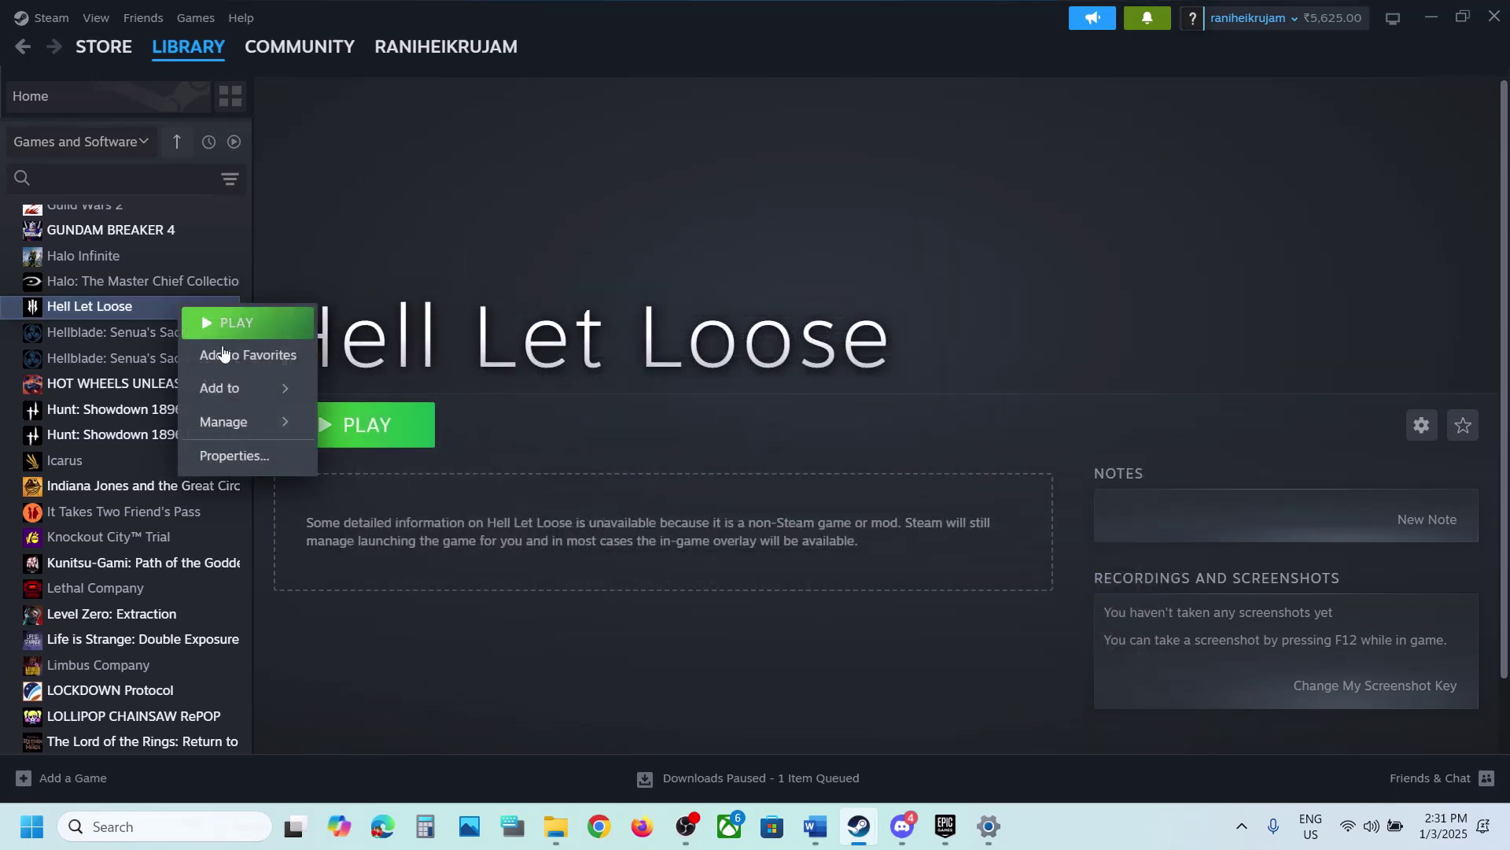
pyautogui.click(258, 455)
pyautogui.moveTo(648, 524); pyautogui.dragTo(465, 540)
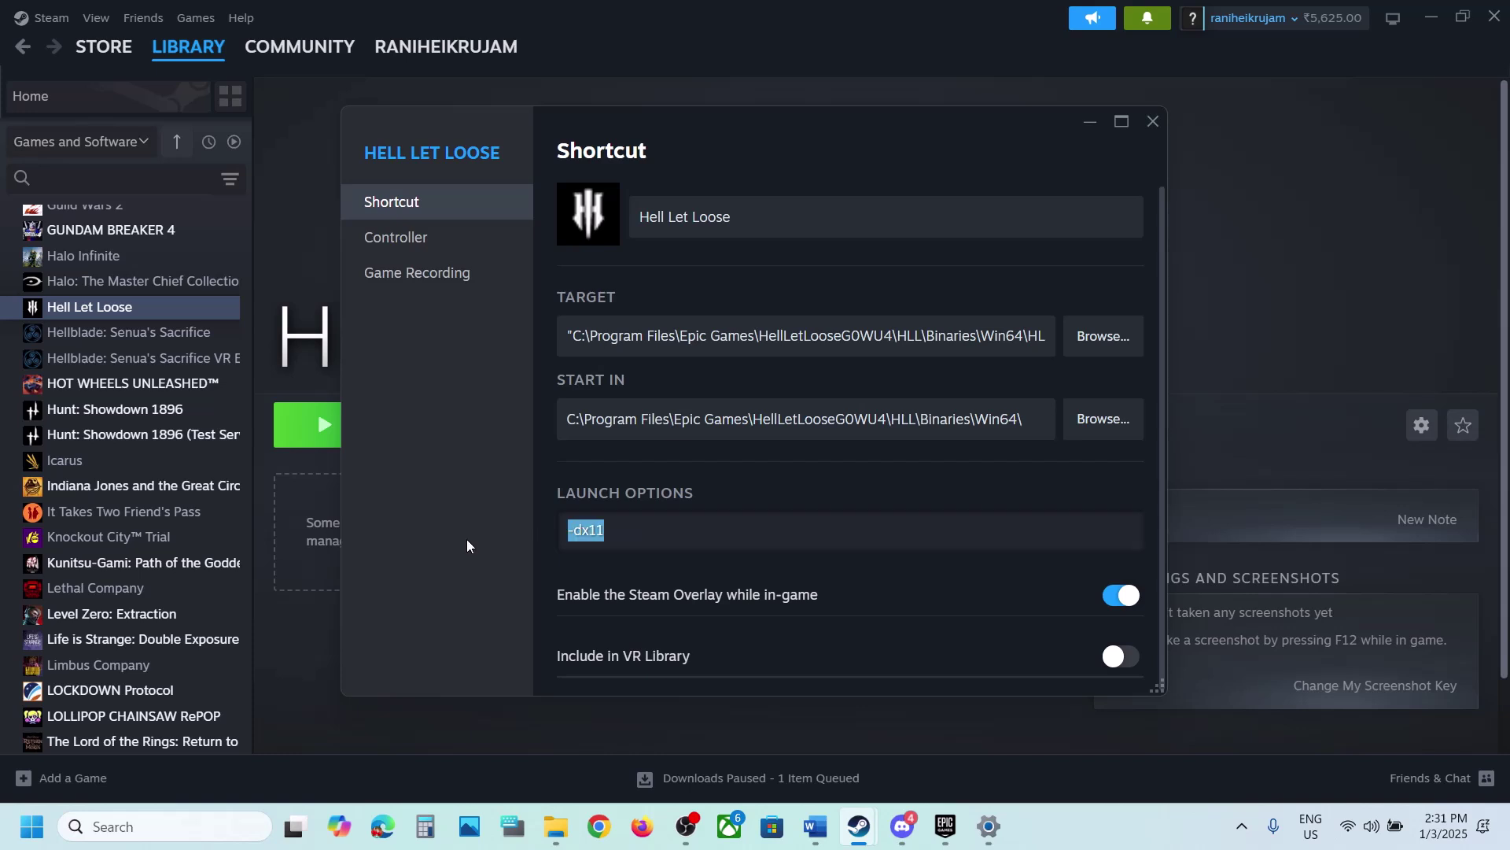
pyautogui.press('BackSpace')
pyautogui.write('-dx12')
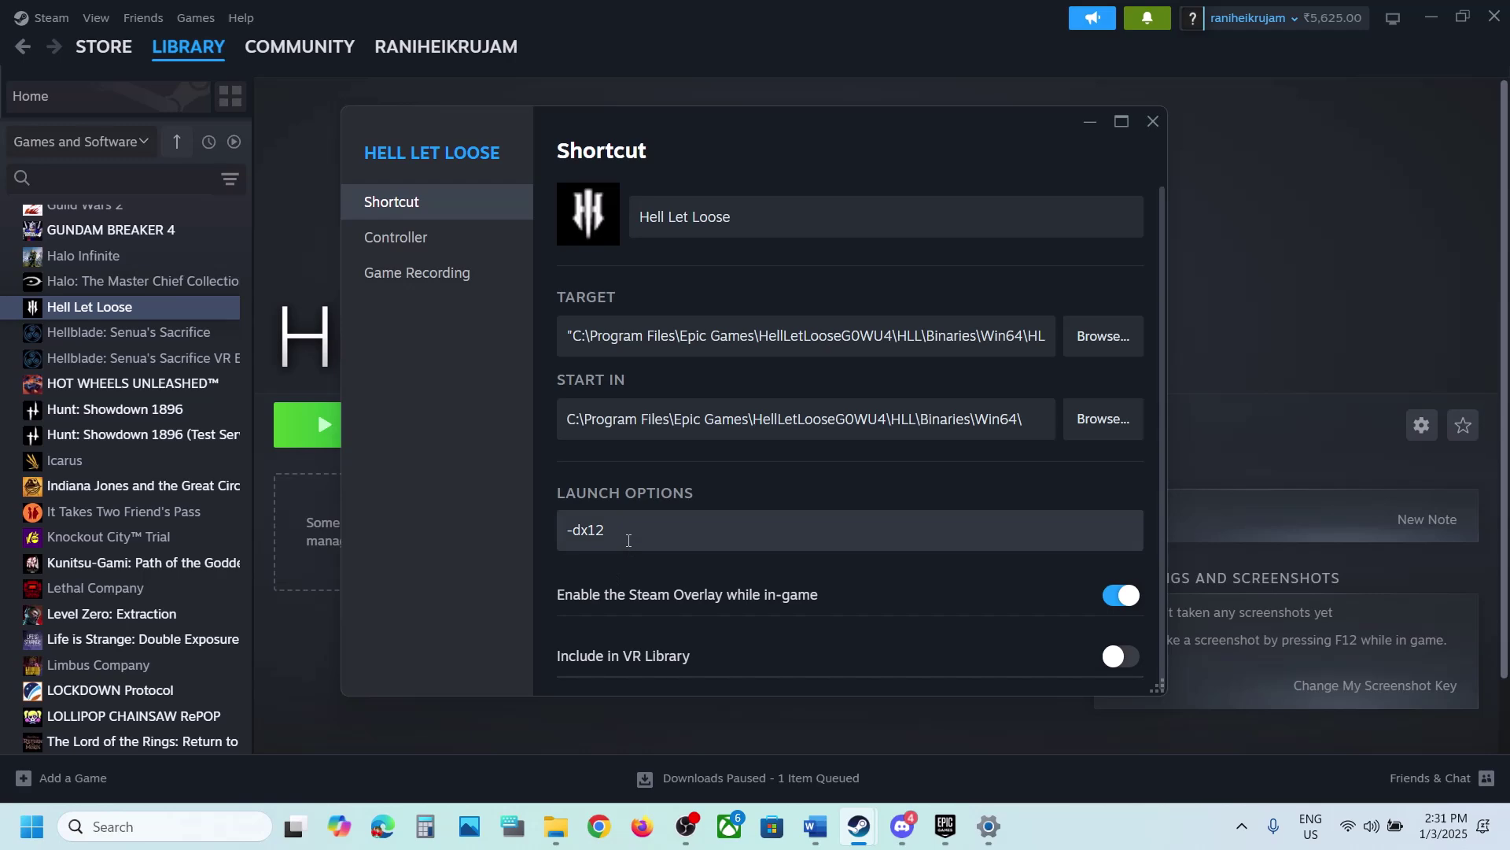
# Step: Clear Hell Let Loose's launch options and close its properties window
pyautogui.moveTo(628, 540); pyautogui.dragTo(553, 535)
pyautogui.press('BackSpace')
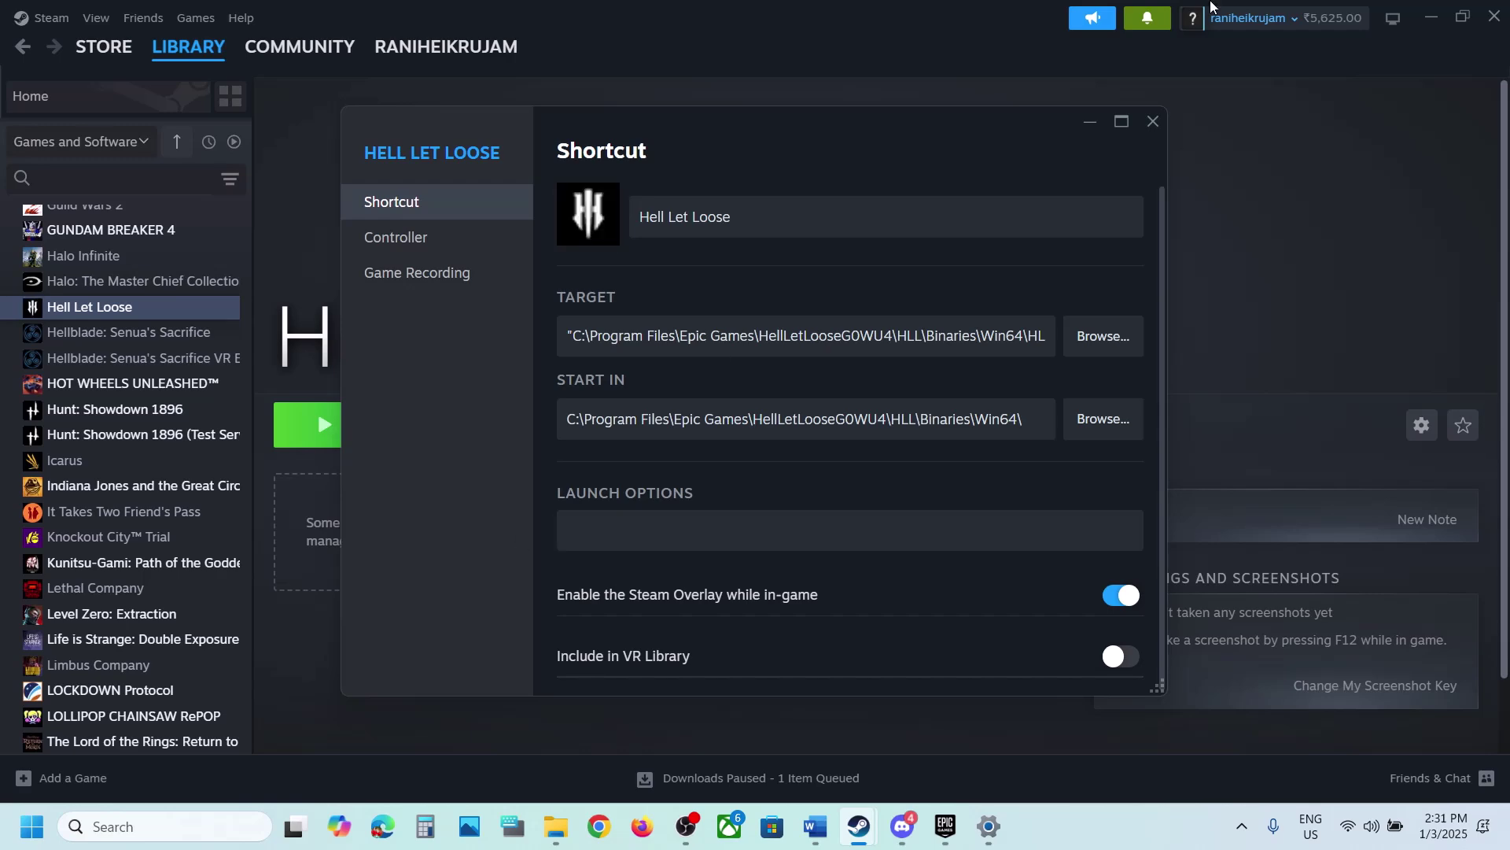
pyautogui.click(1151, 122)
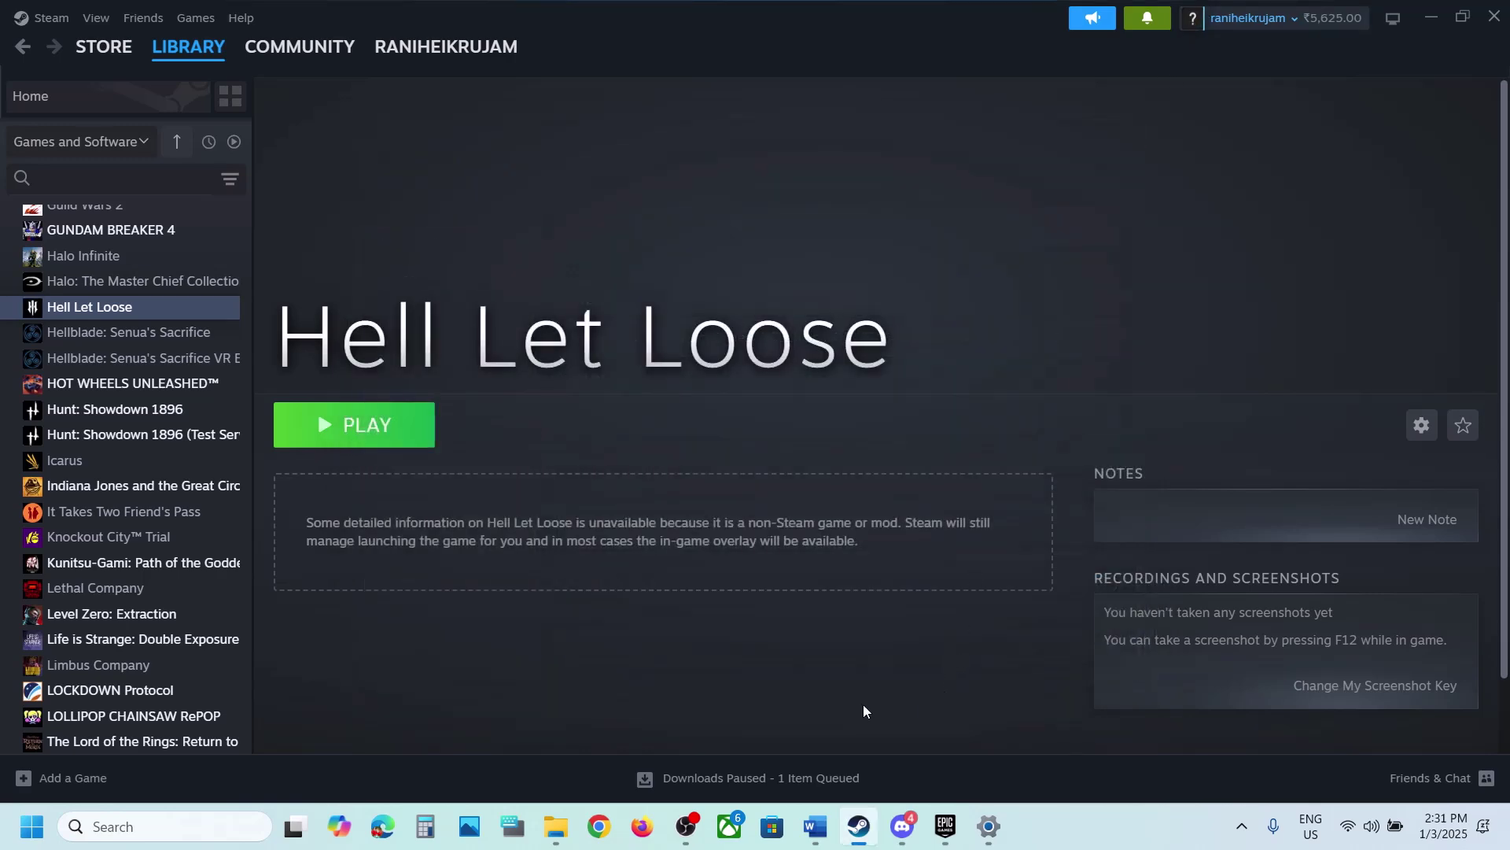
# Step: Copy "View Advanced system settings" from the Word notes and open that control panel item through a Windows search
pyautogui.click(810, 838)
pyautogui.scroll(-5, 692, 499)
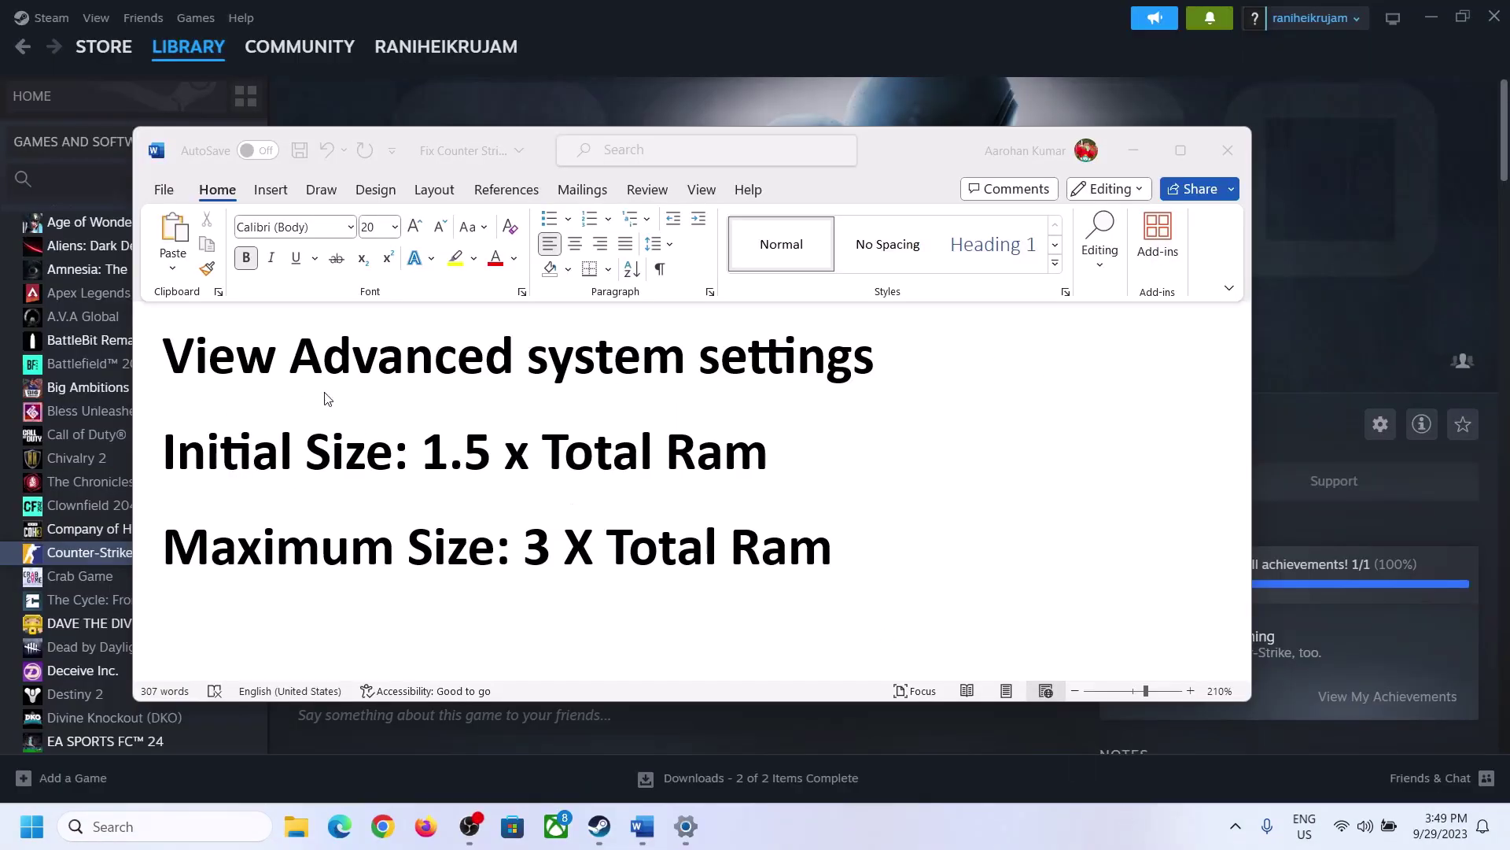
pyautogui.click(213, 365)
pyautogui.moveTo(180, 364); pyautogui.dragTo(827, 380)
pyautogui.hotkey('ctrl', 'c')
pyautogui.click(179, 825)
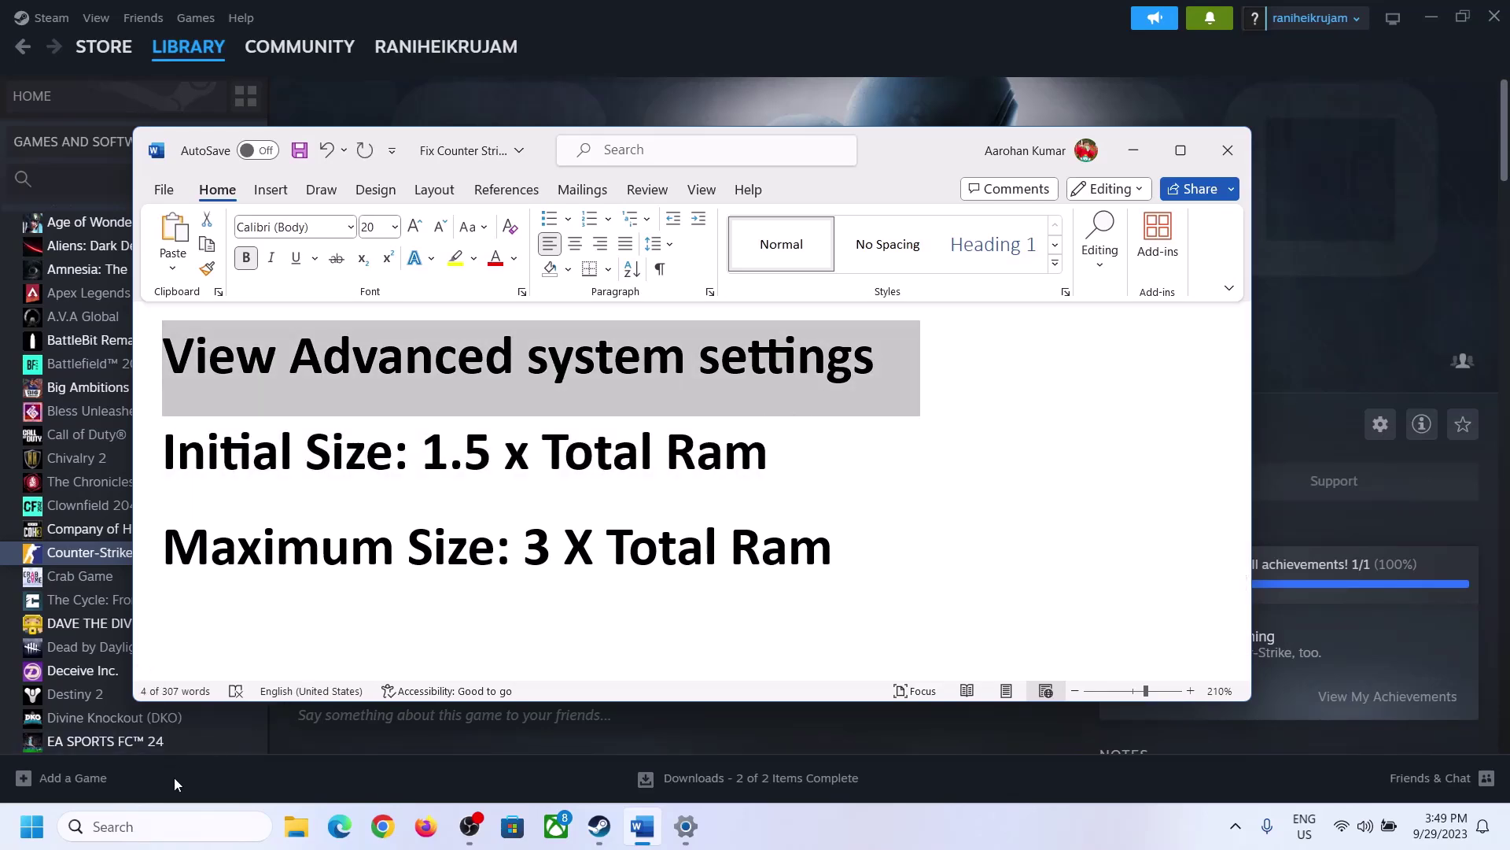
pyautogui.hotkey('ctrl', 'v')
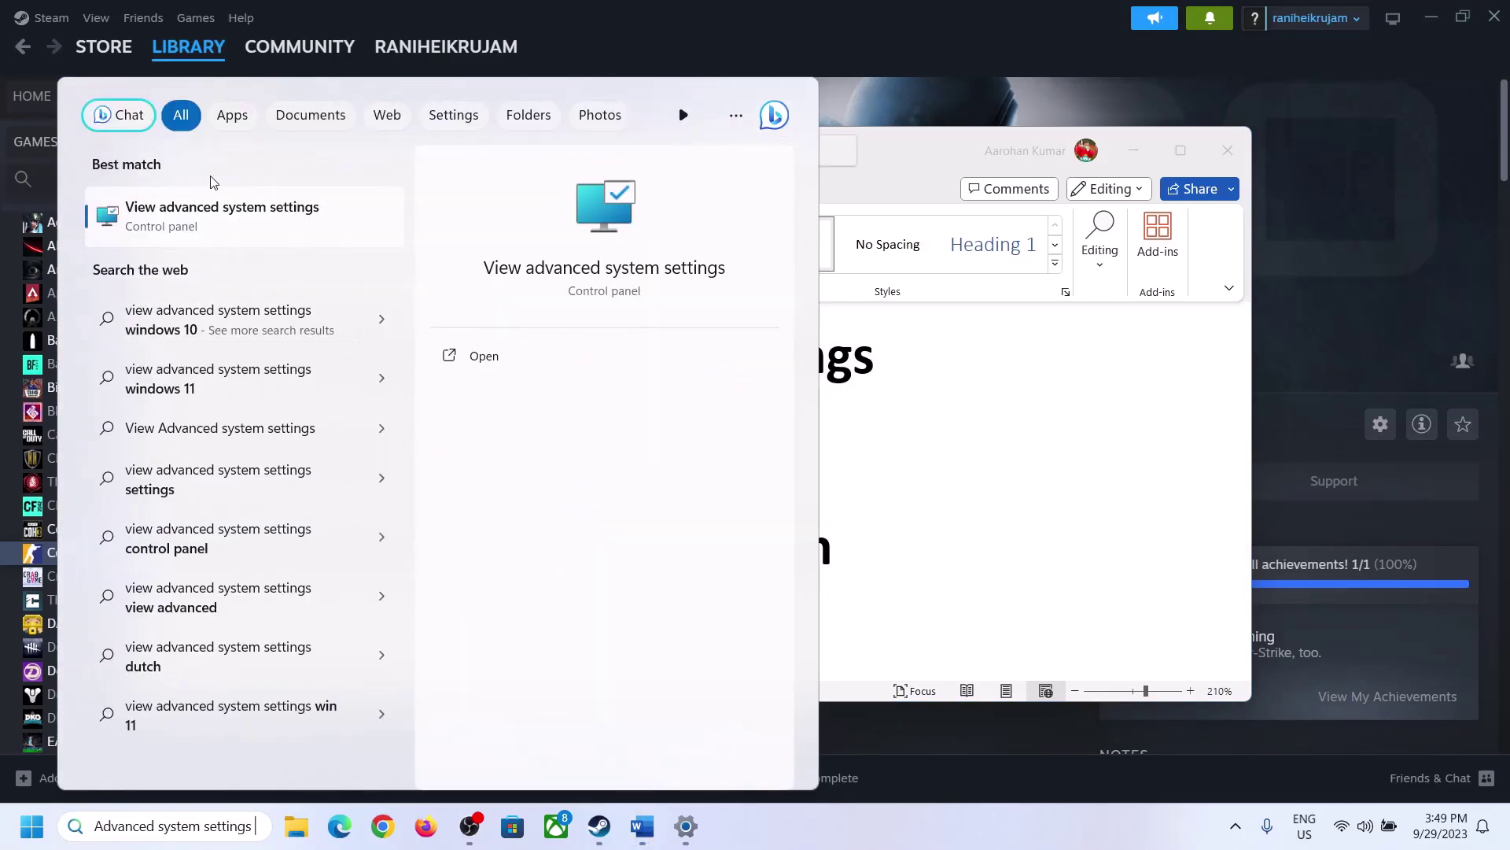
pyautogui.click(212, 228)
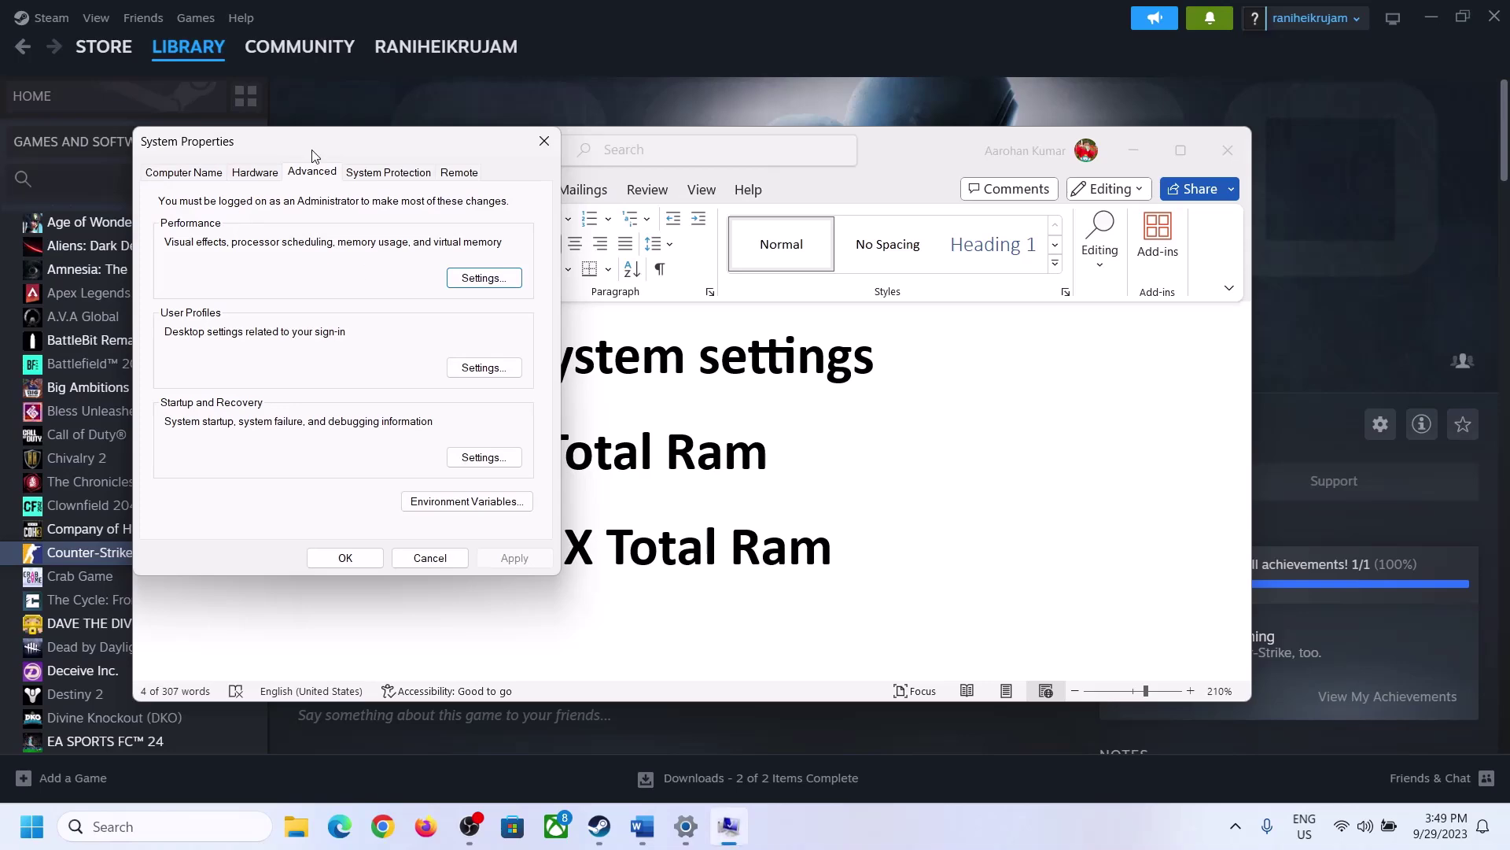
# Step: Open the virtual memory settings, turn off automatic paging file management and choose a custom size for drive C:
pyautogui.moveTo(313, 155); pyautogui.dragTo(677, 273)
pyautogui.click(834, 400)
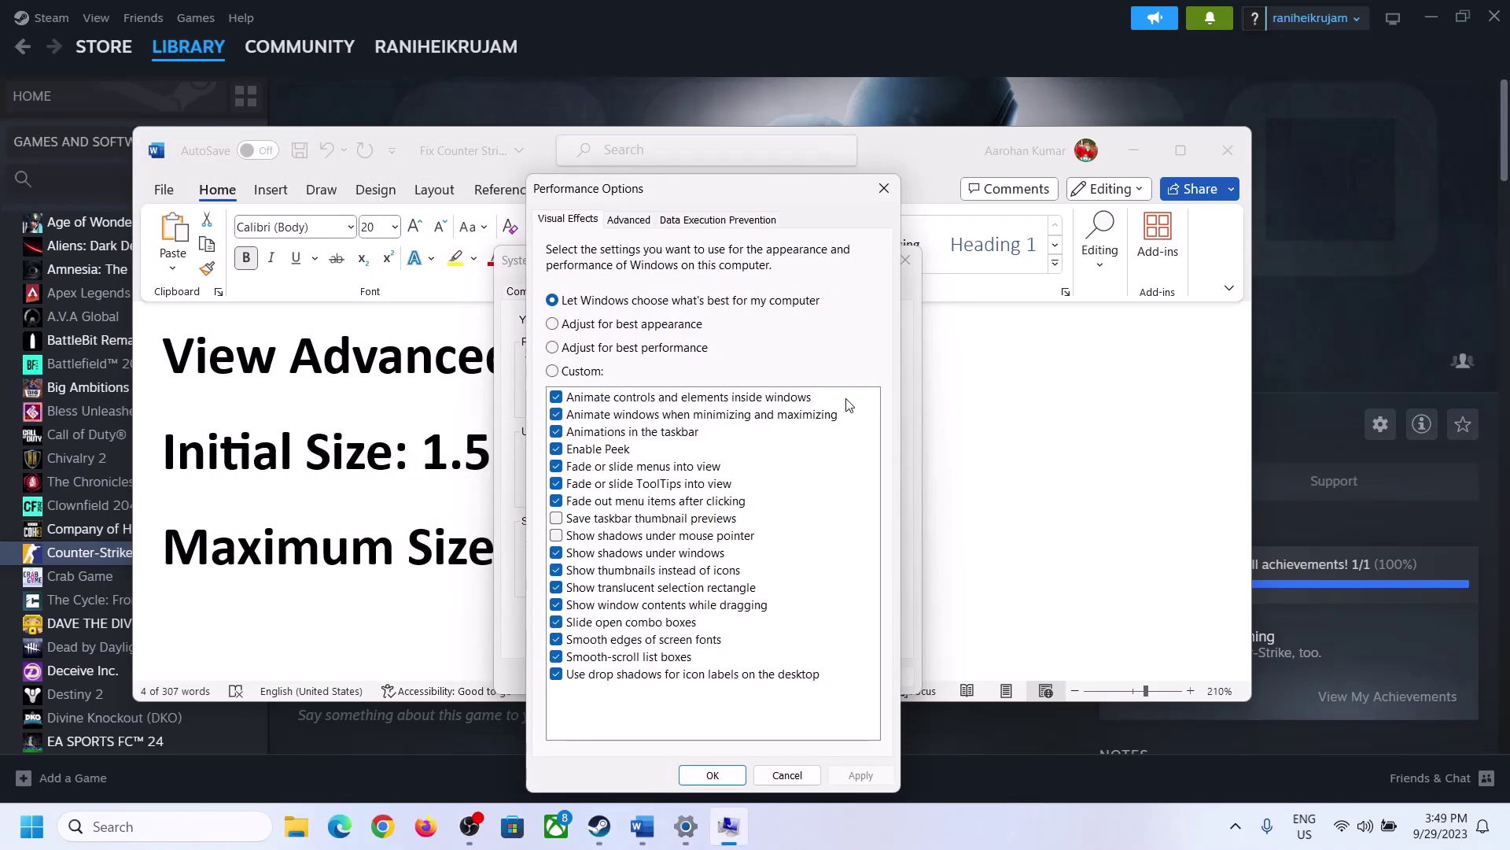
pyautogui.click(634, 222)
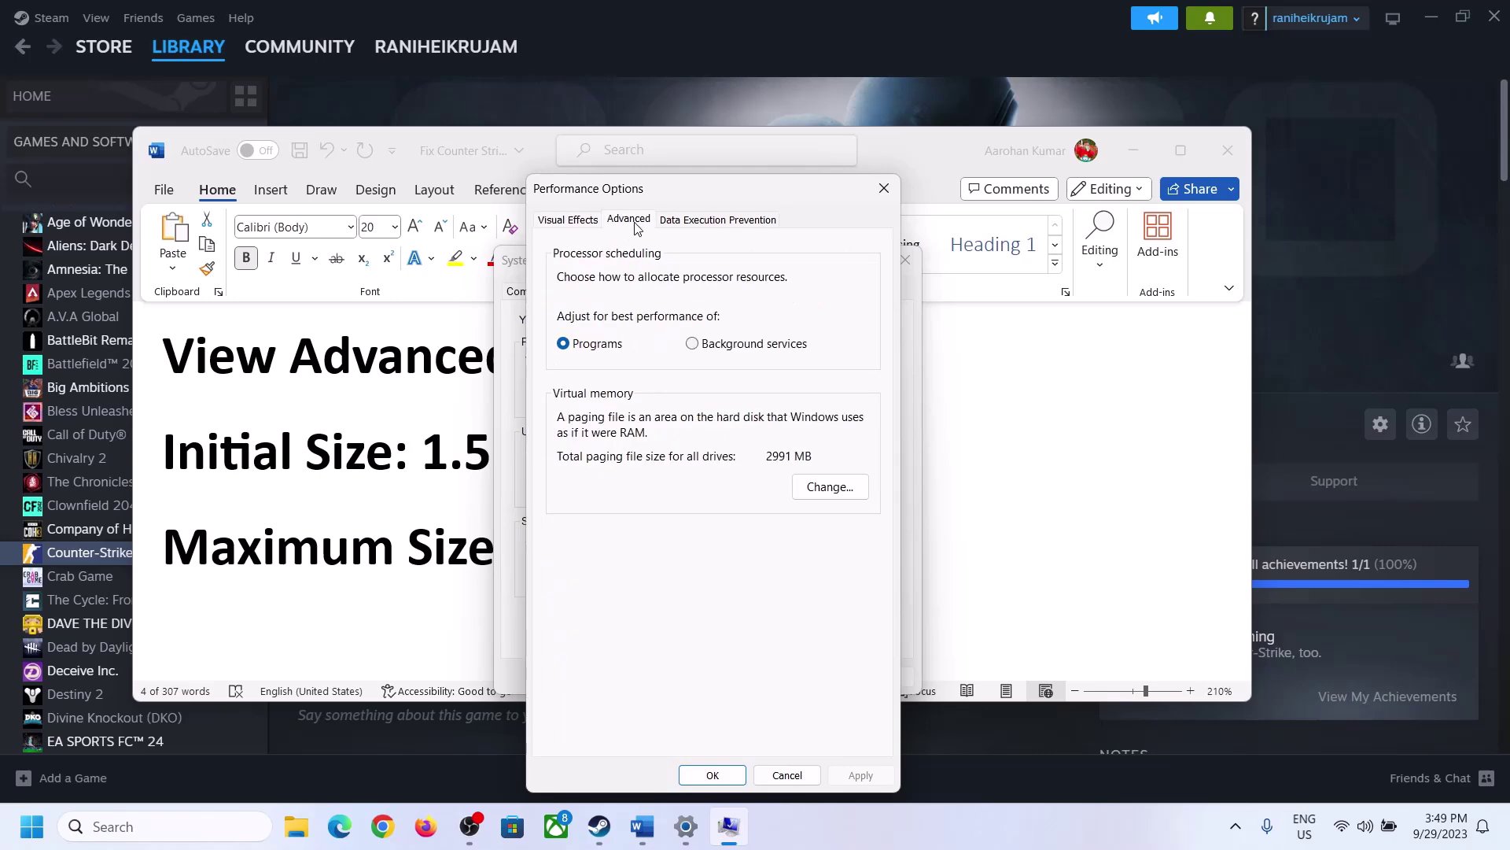
pyautogui.click(836, 492)
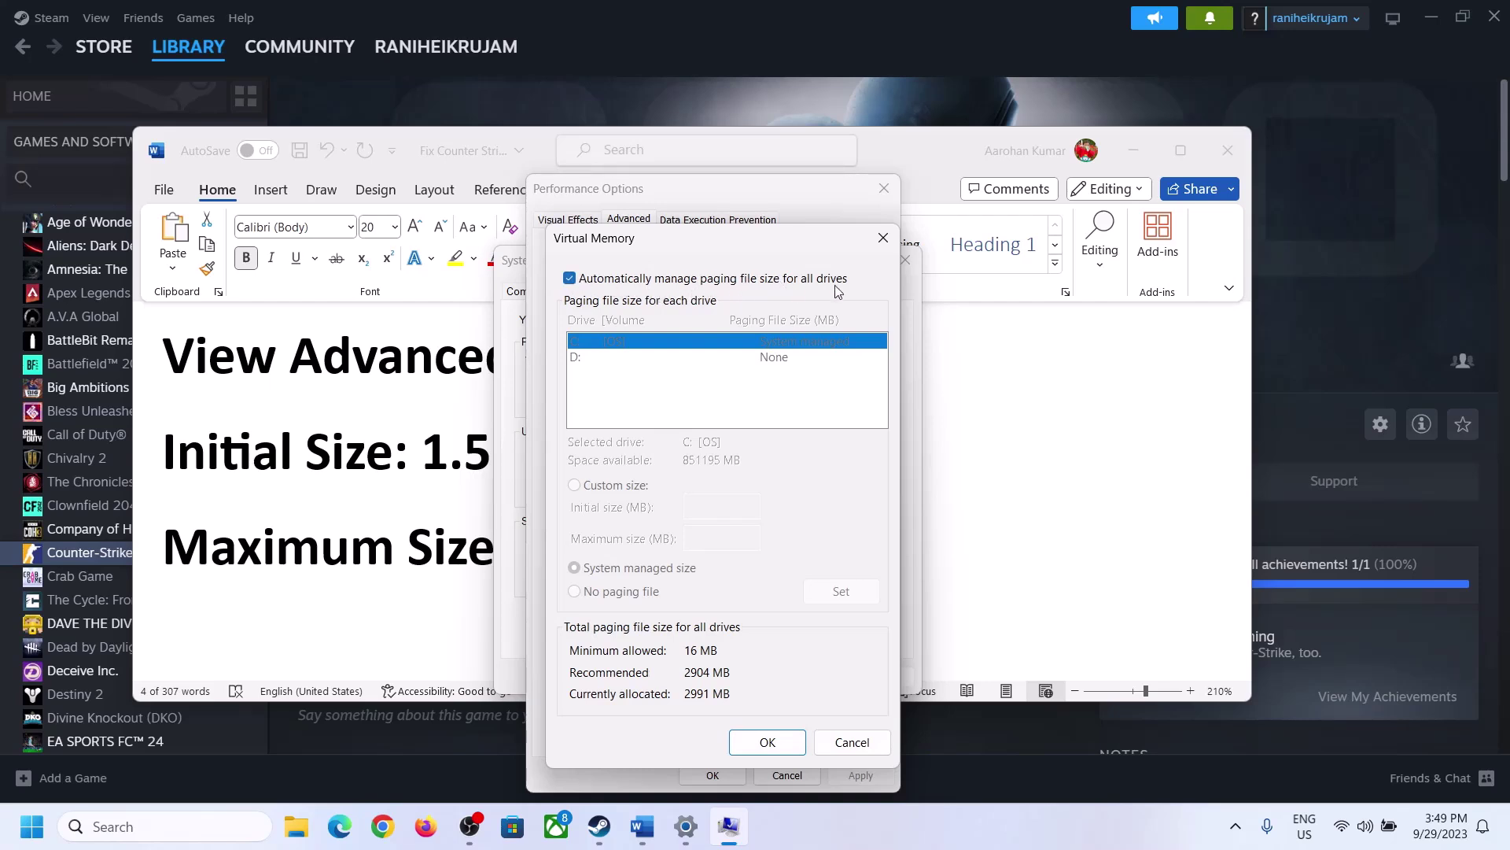
pyautogui.click(570, 279)
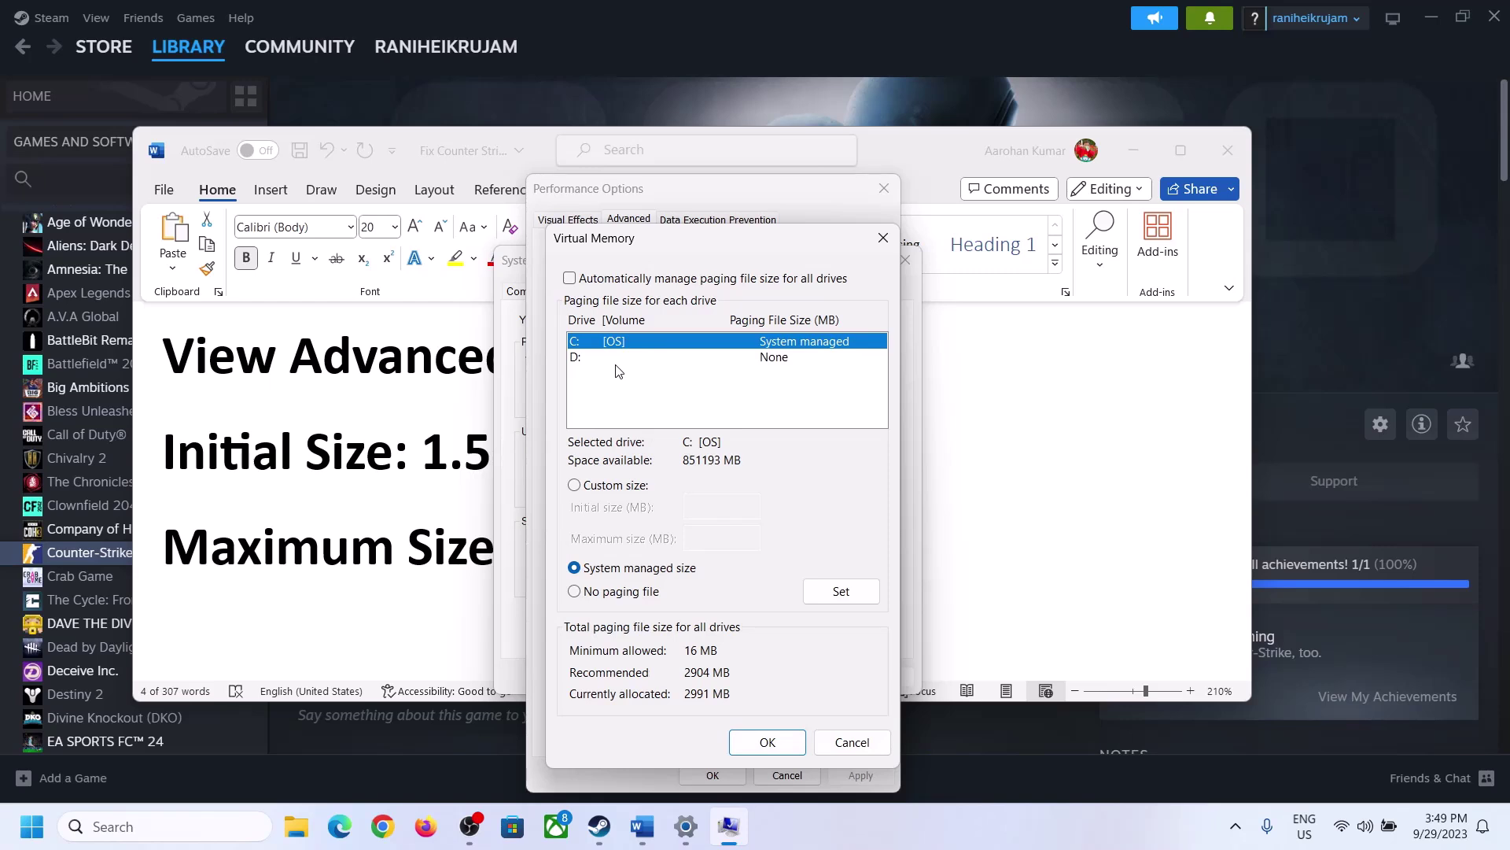
pyautogui.click(574, 486)
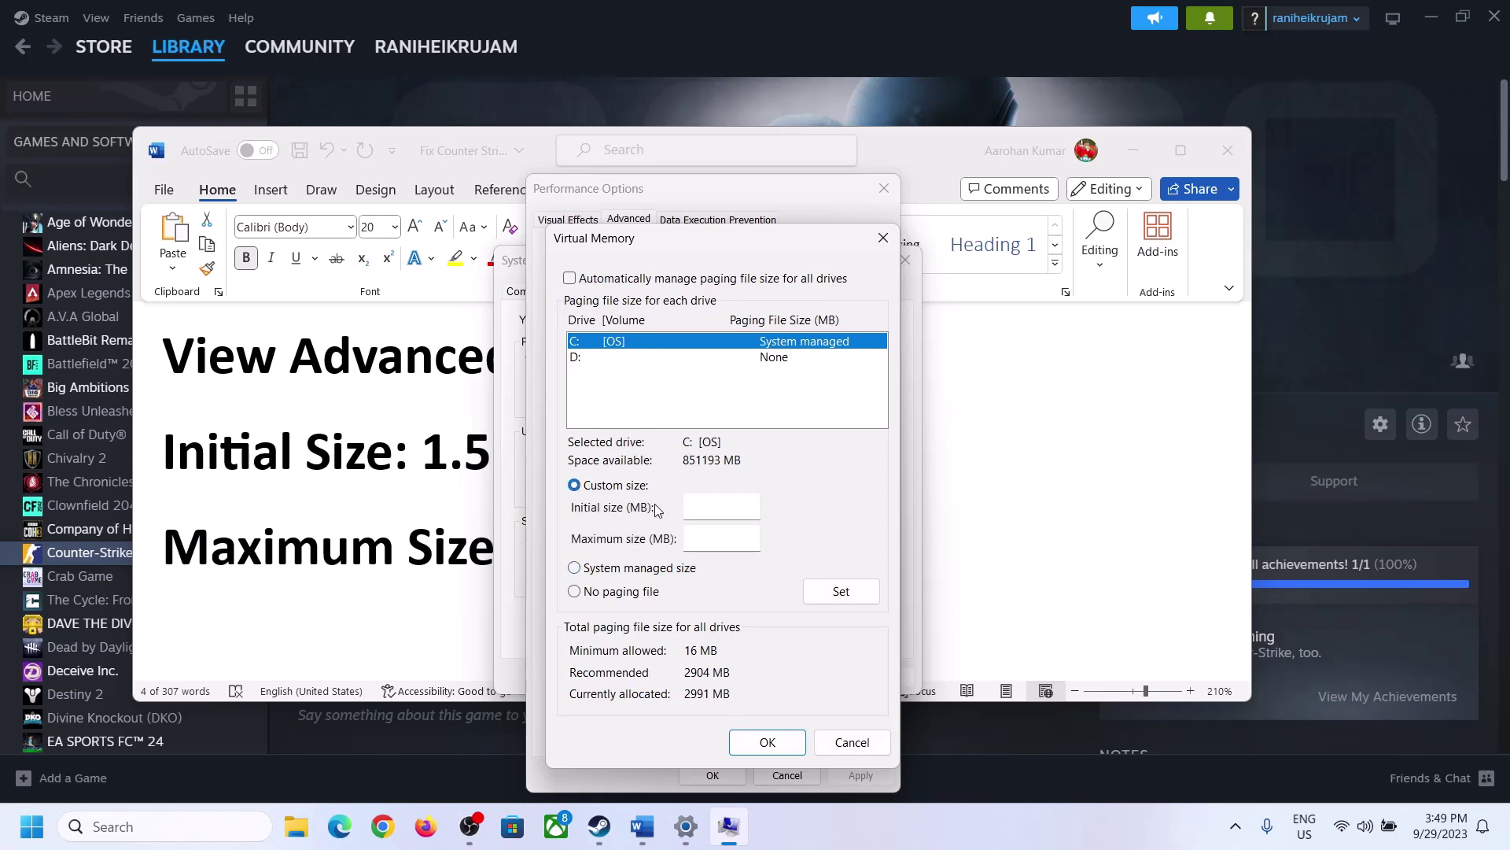
# Step: Highlight the 1.5 x Total Ram formula in the Word notes and look up the installed RAM in Windows Settings' device specifications
pyautogui.click(408, 470)
pyautogui.moveTo(423, 464); pyautogui.dragTo(700, 470)
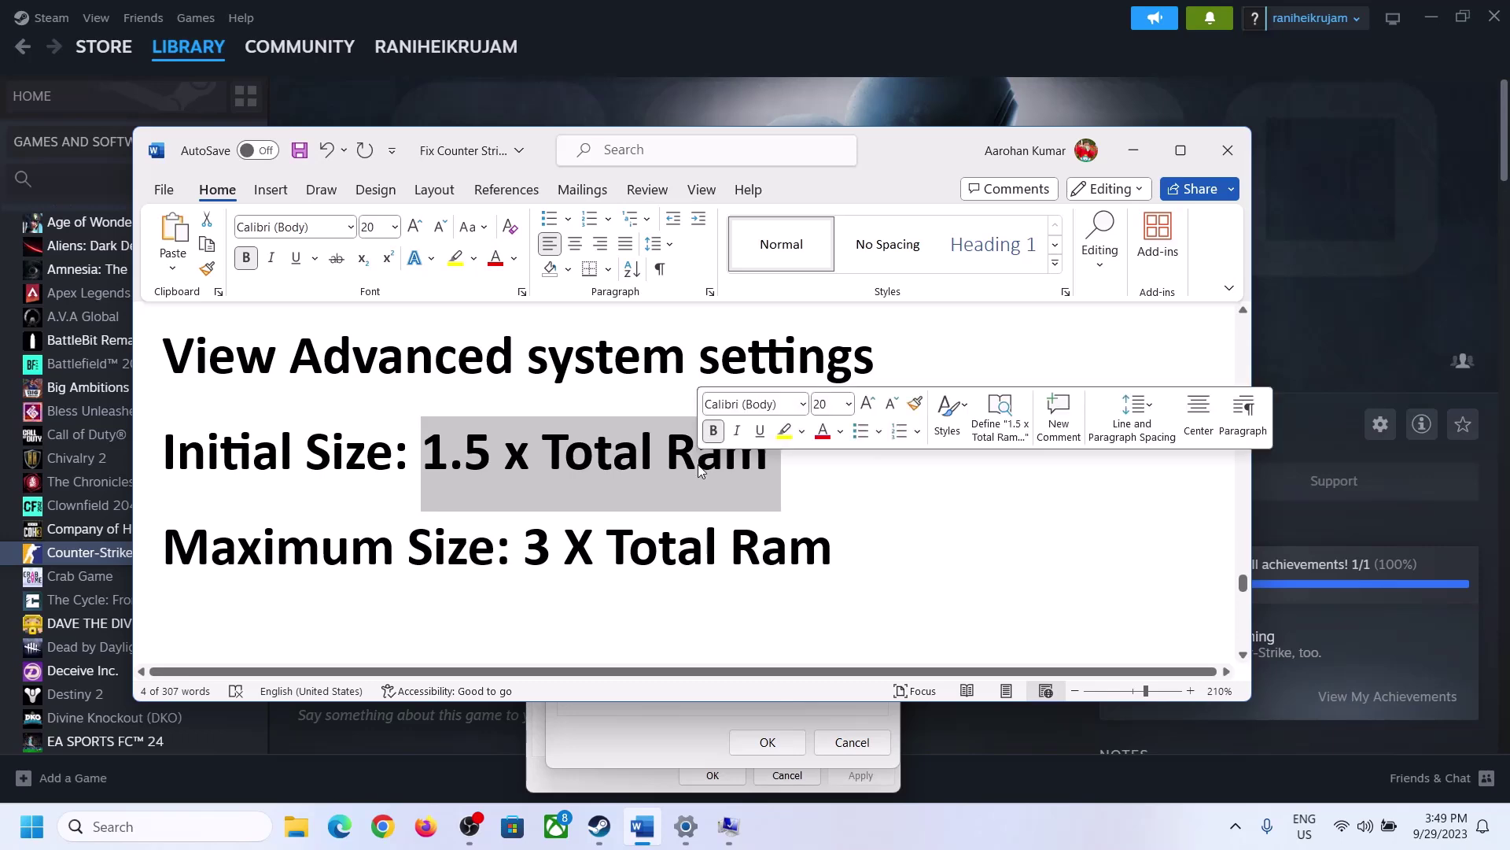
pyautogui.click(687, 828)
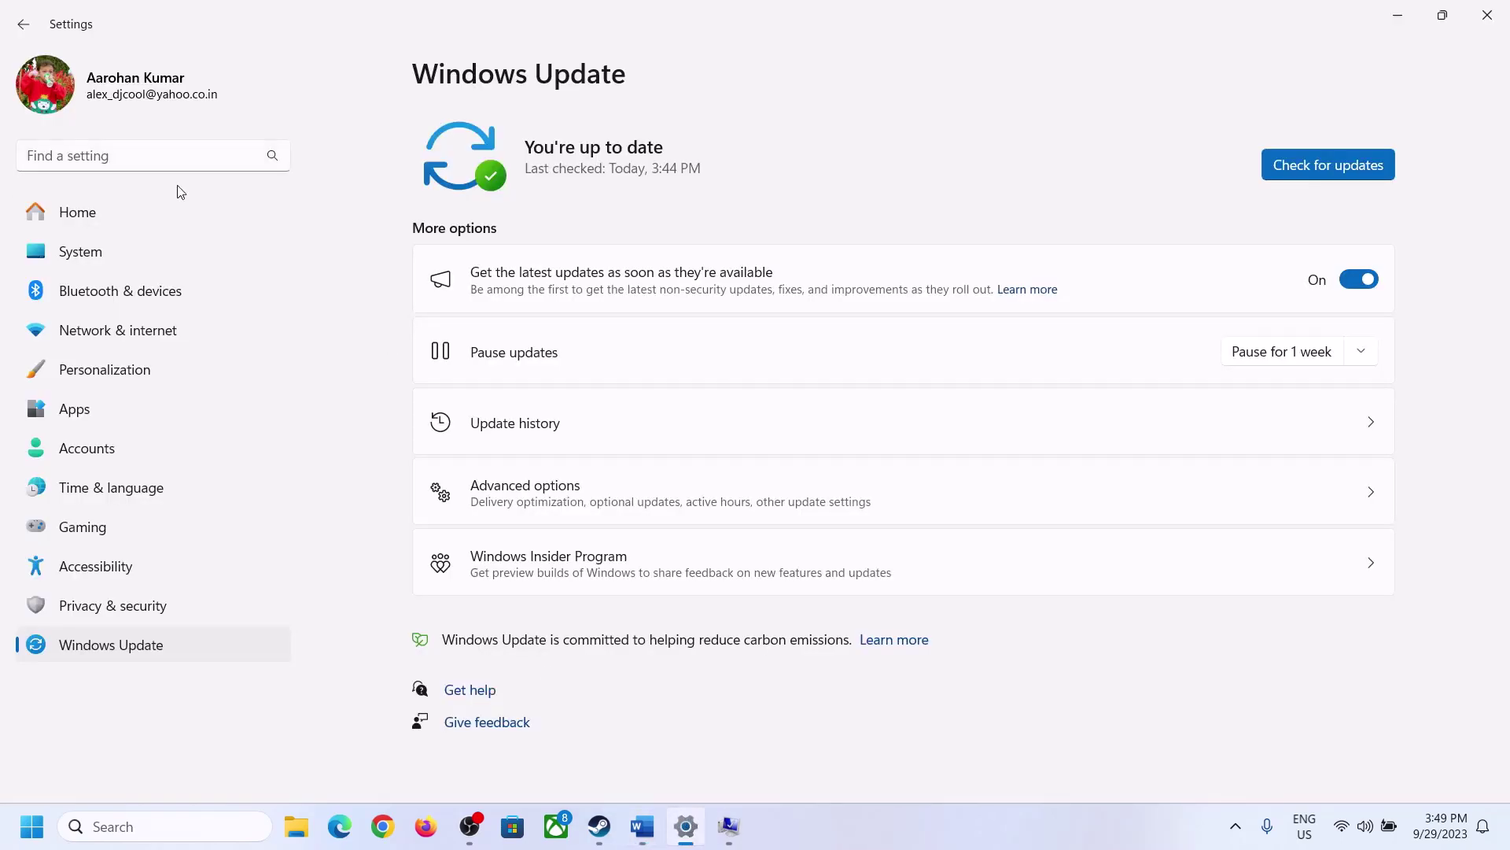
pyautogui.click(66, 252)
pyautogui.scroll(-8, 526, 665)
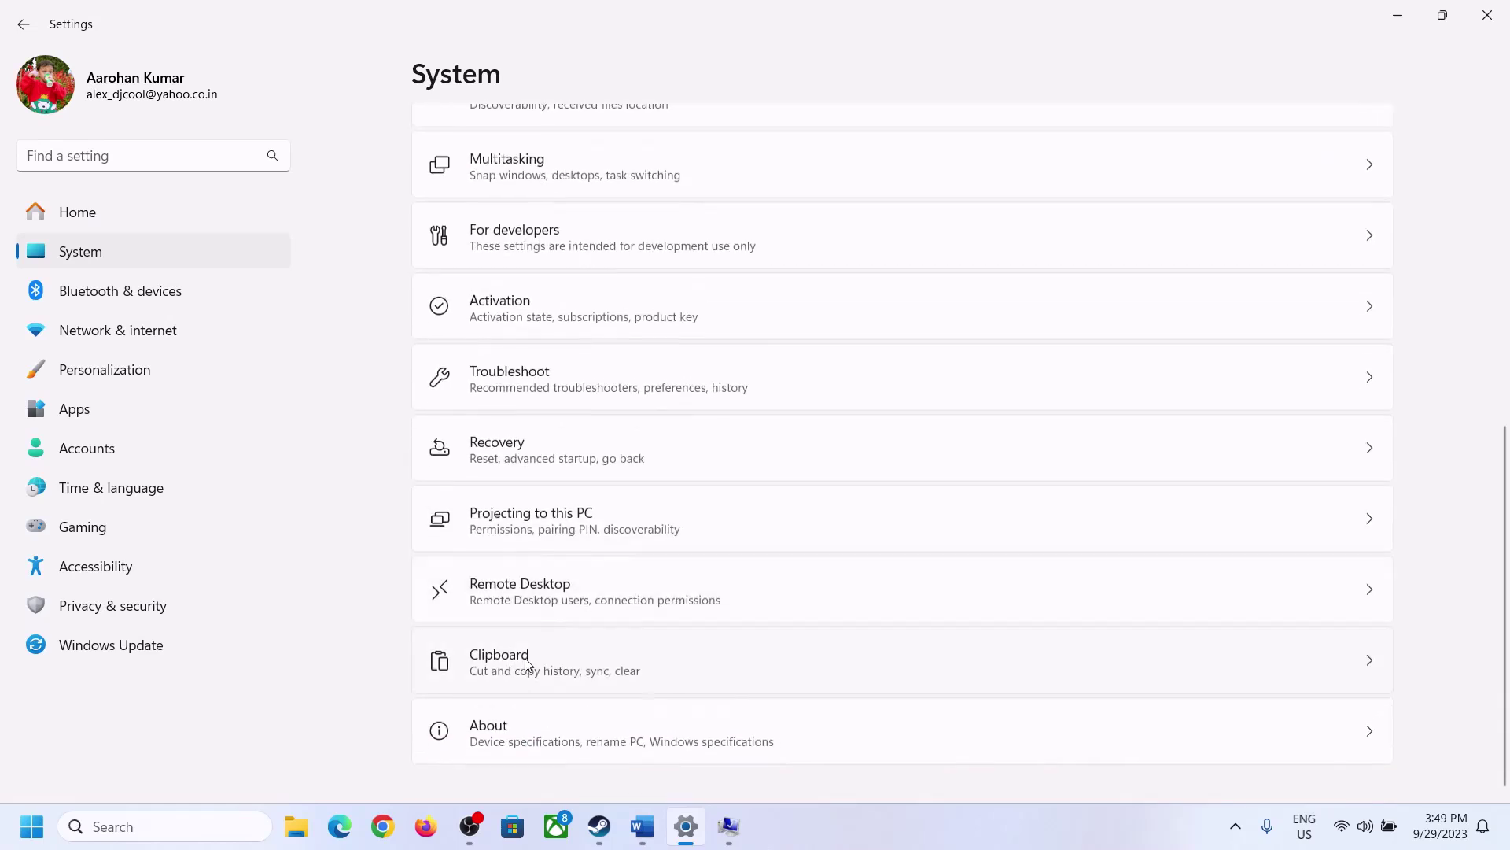
pyautogui.click(496, 744)
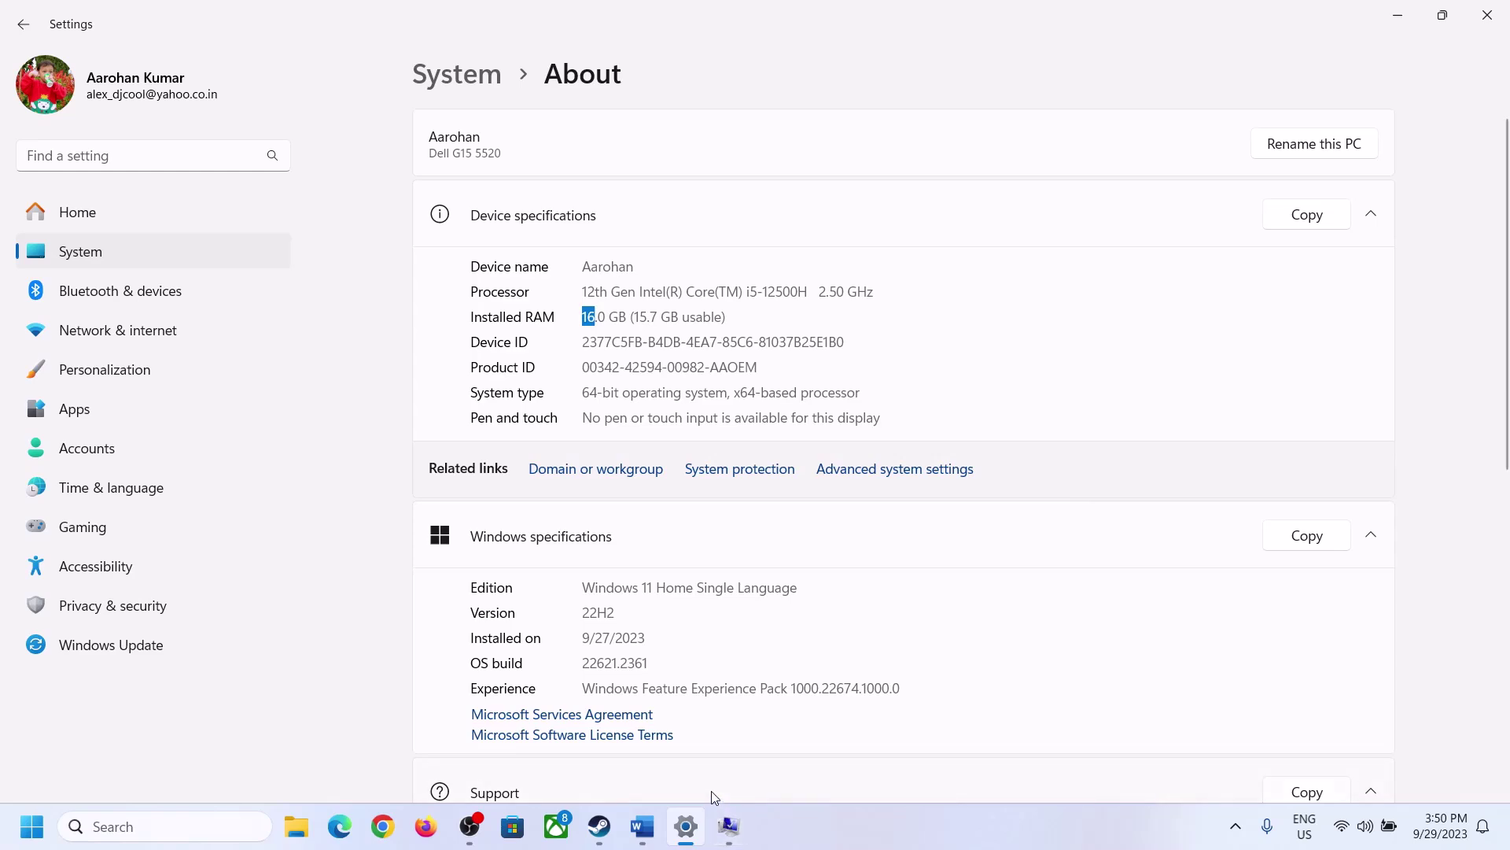
pyautogui.click(730, 832)
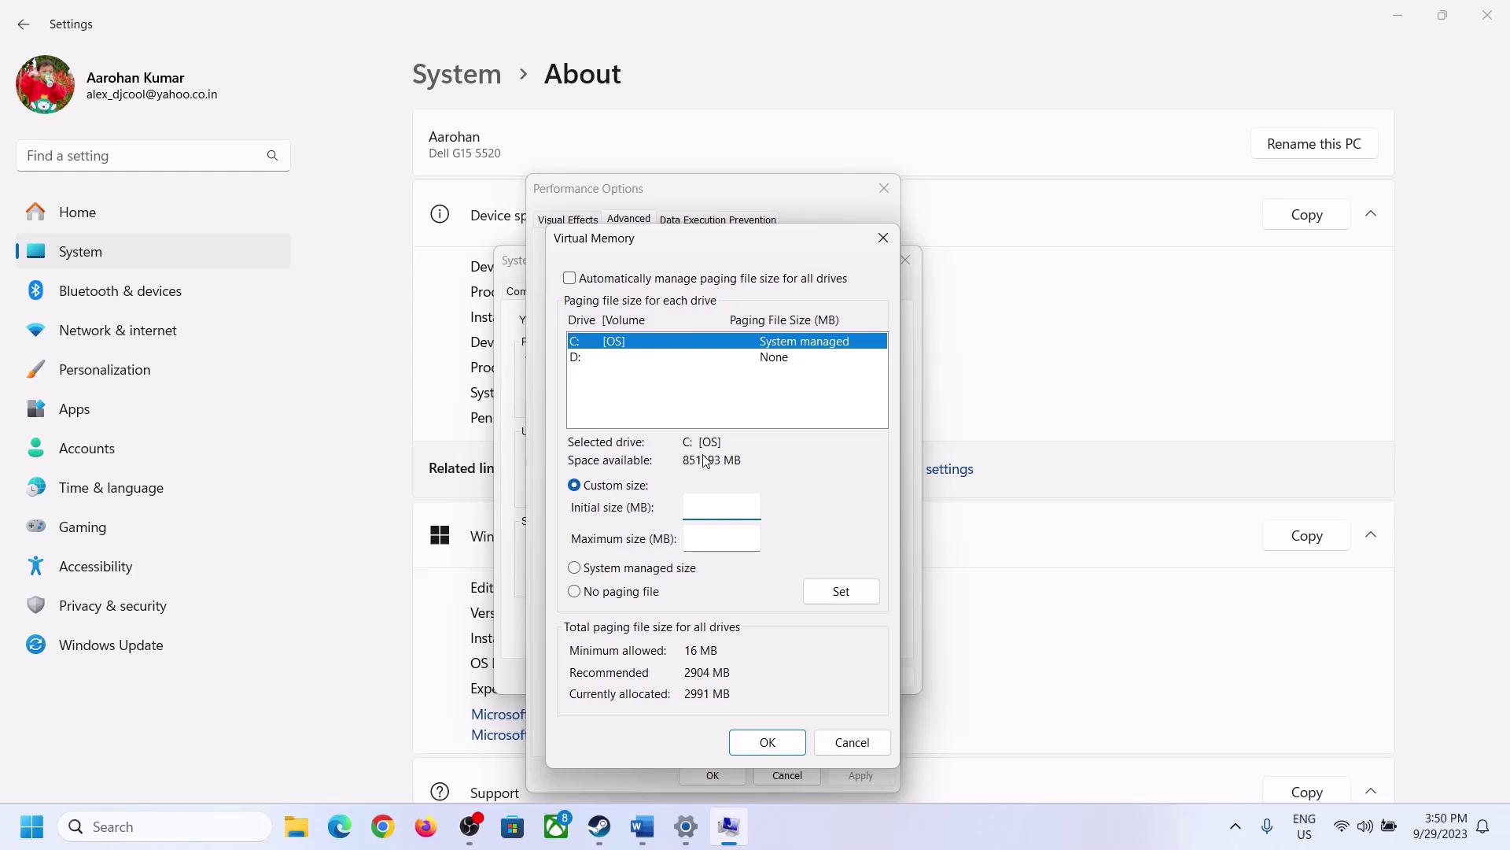
pyautogui.moveTo(686, 826)
pyautogui.click(681, 728)
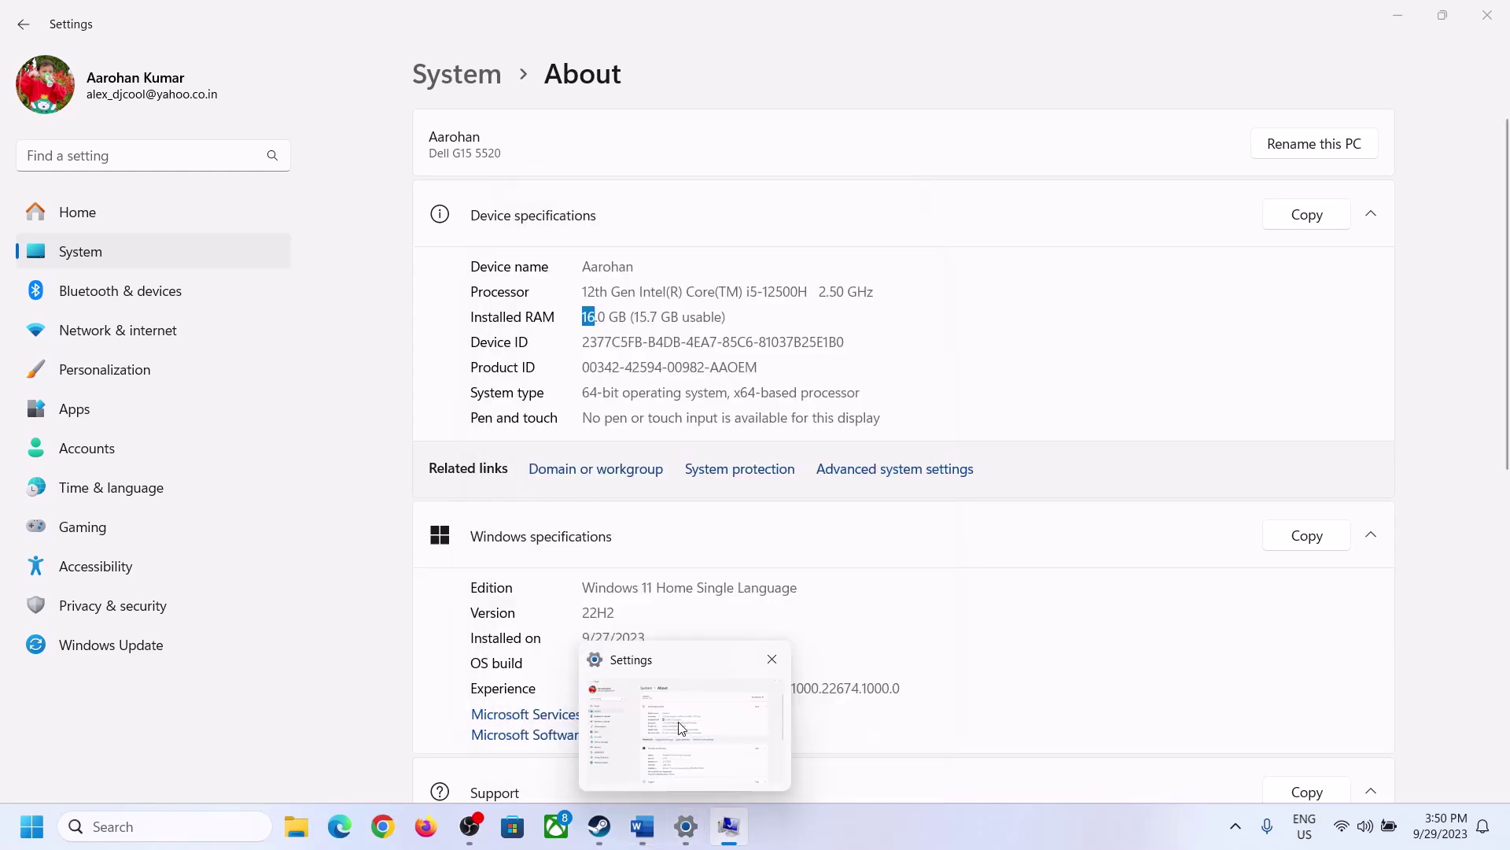
# Step: Run calc to launch Calculator and place it beside the Virtual Memory dialog, with the Word notes' size formulas in view
pyautogui.press('super+r')
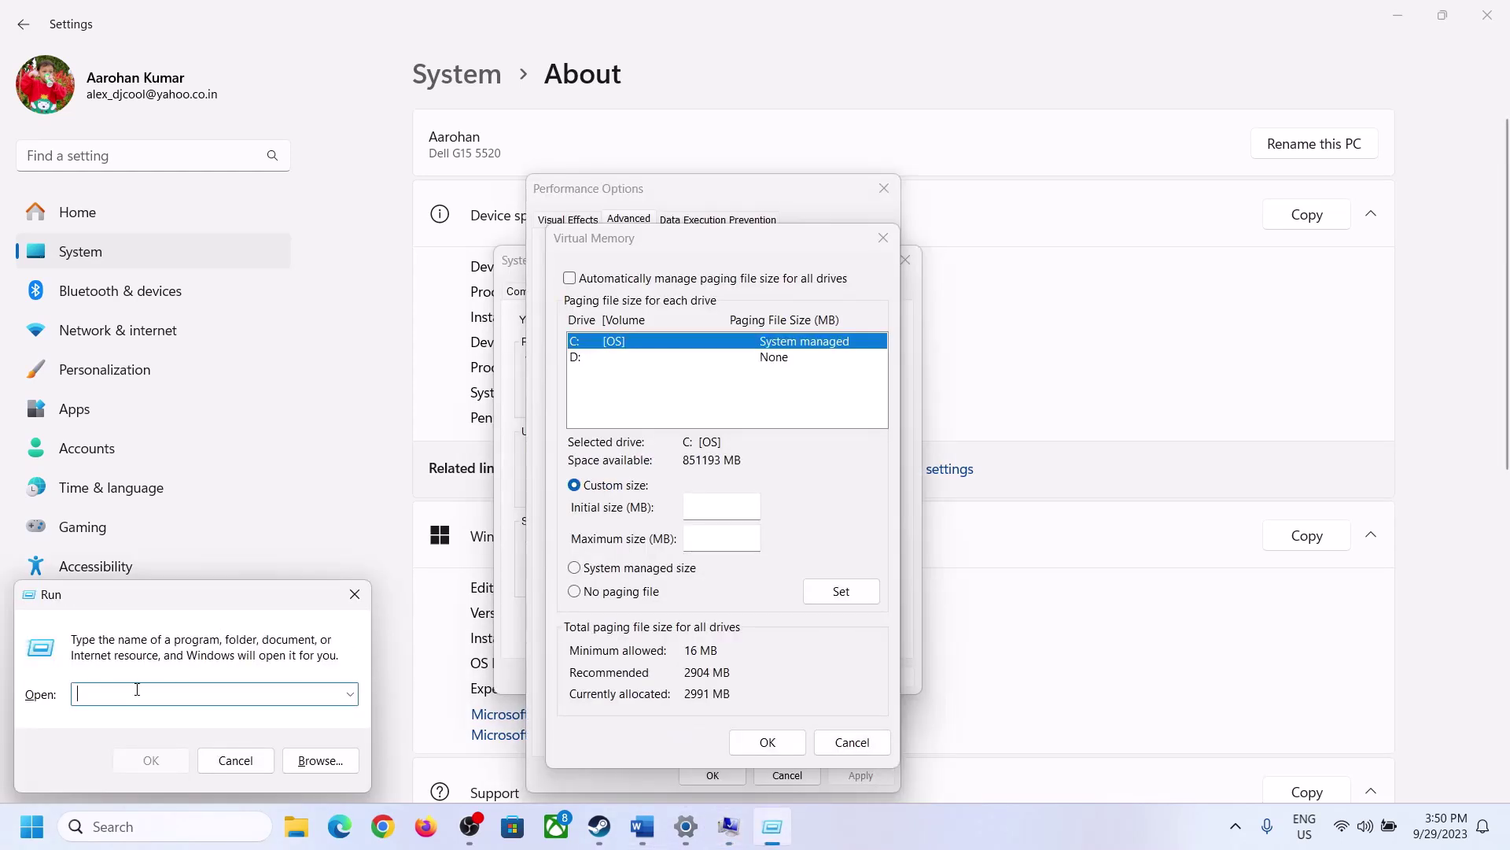
pyautogui.write('calc')
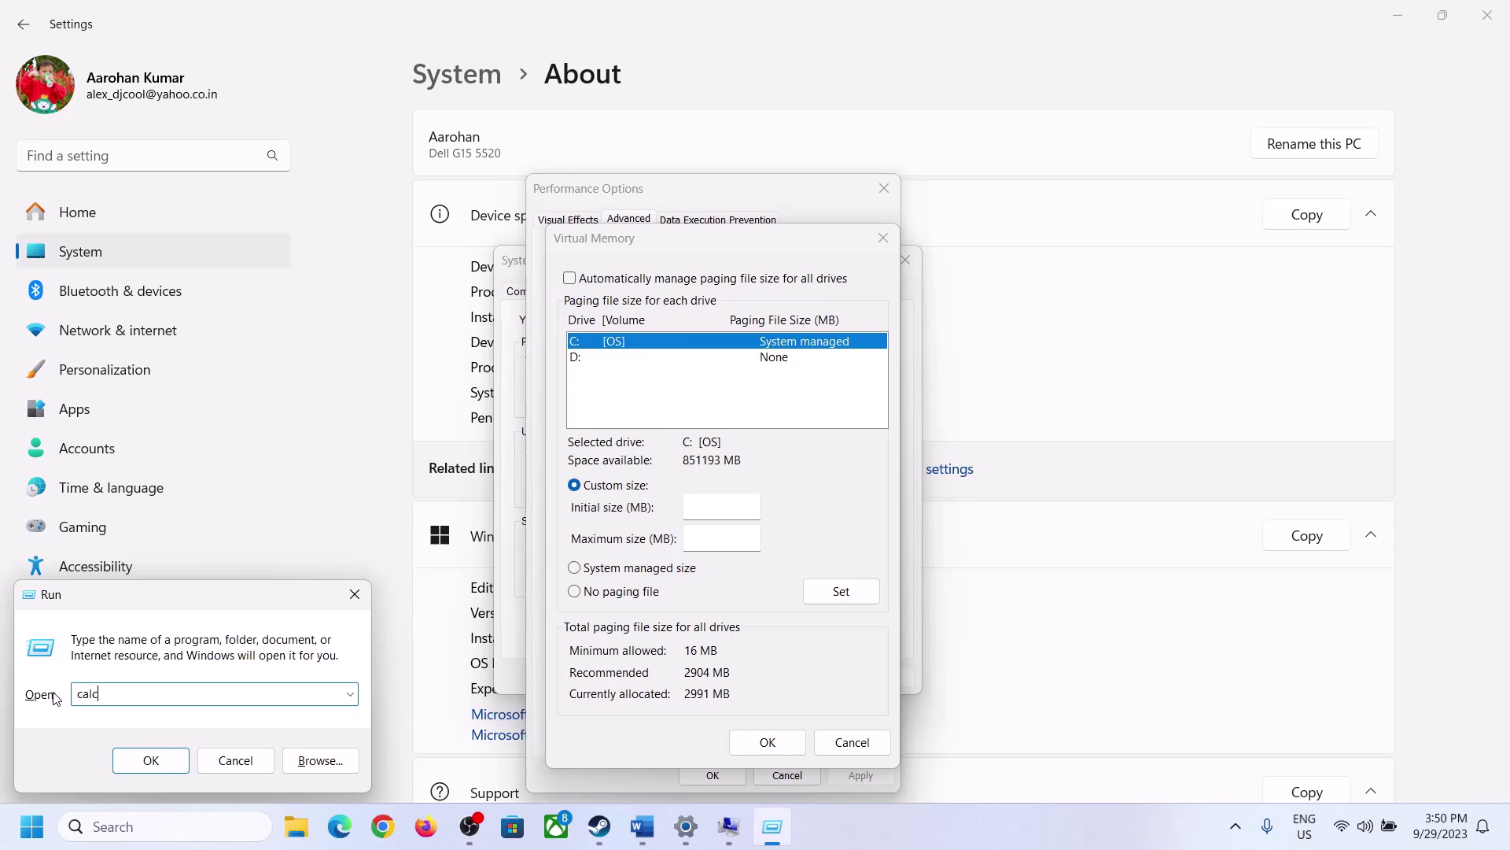
pyautogui.click(152, 760)
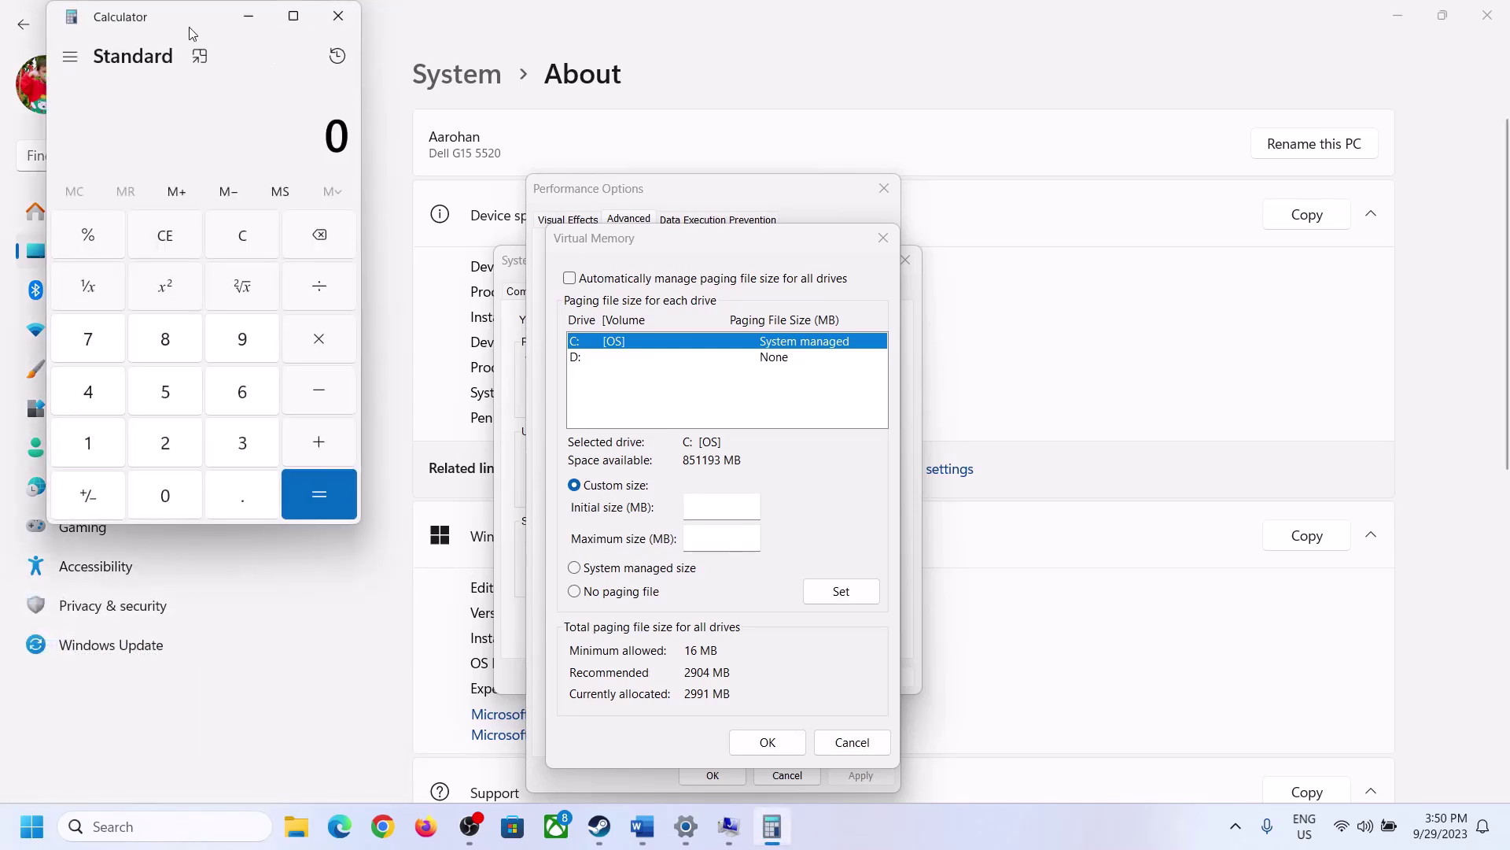
pyautogui.moveTo(189, 27); pyautogui.dragTo(1103, 258)
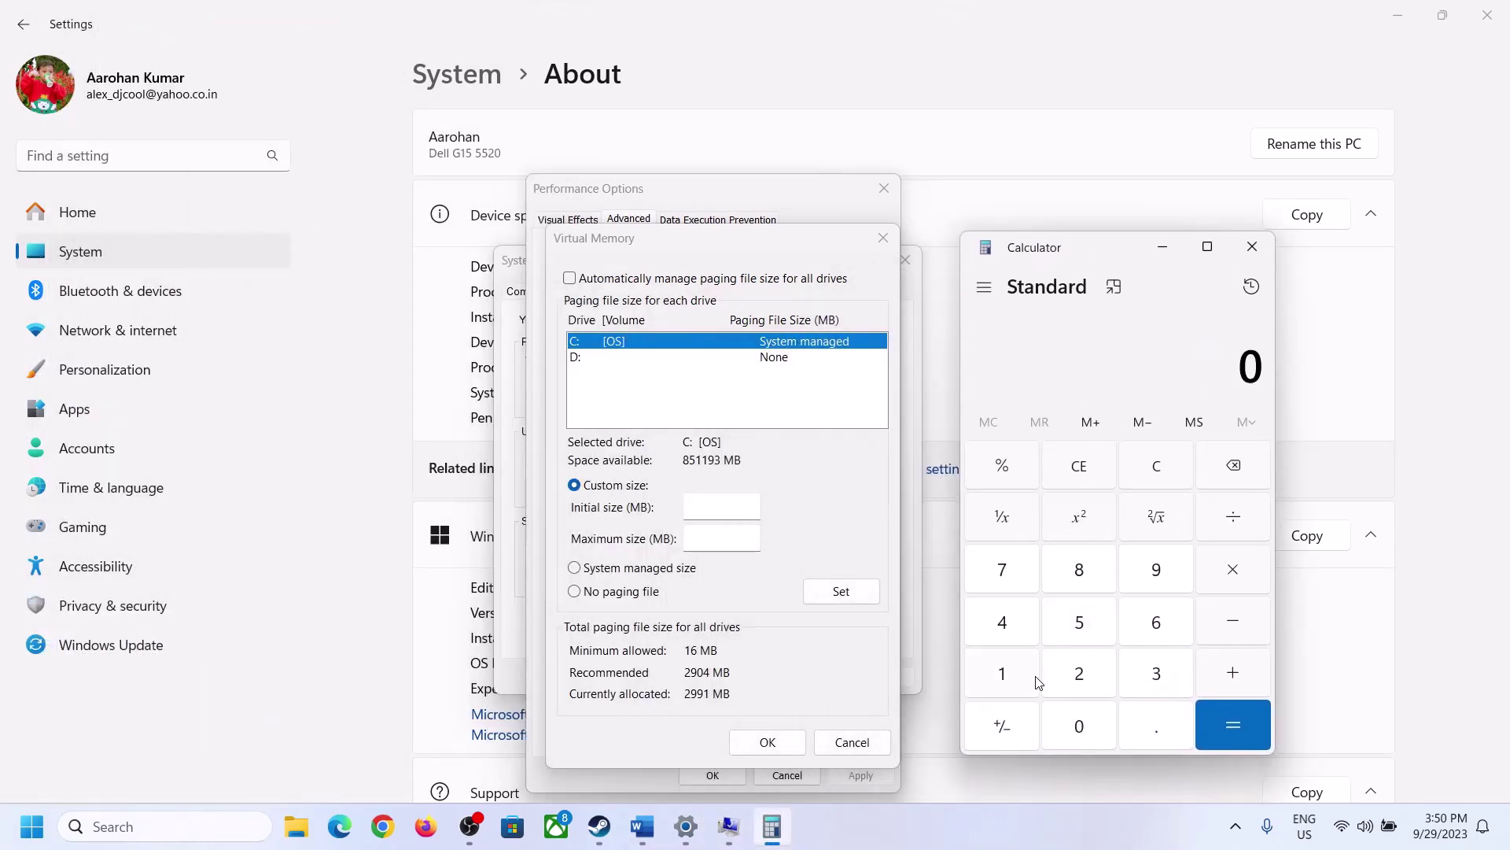
pyautogui.click(643, 826)
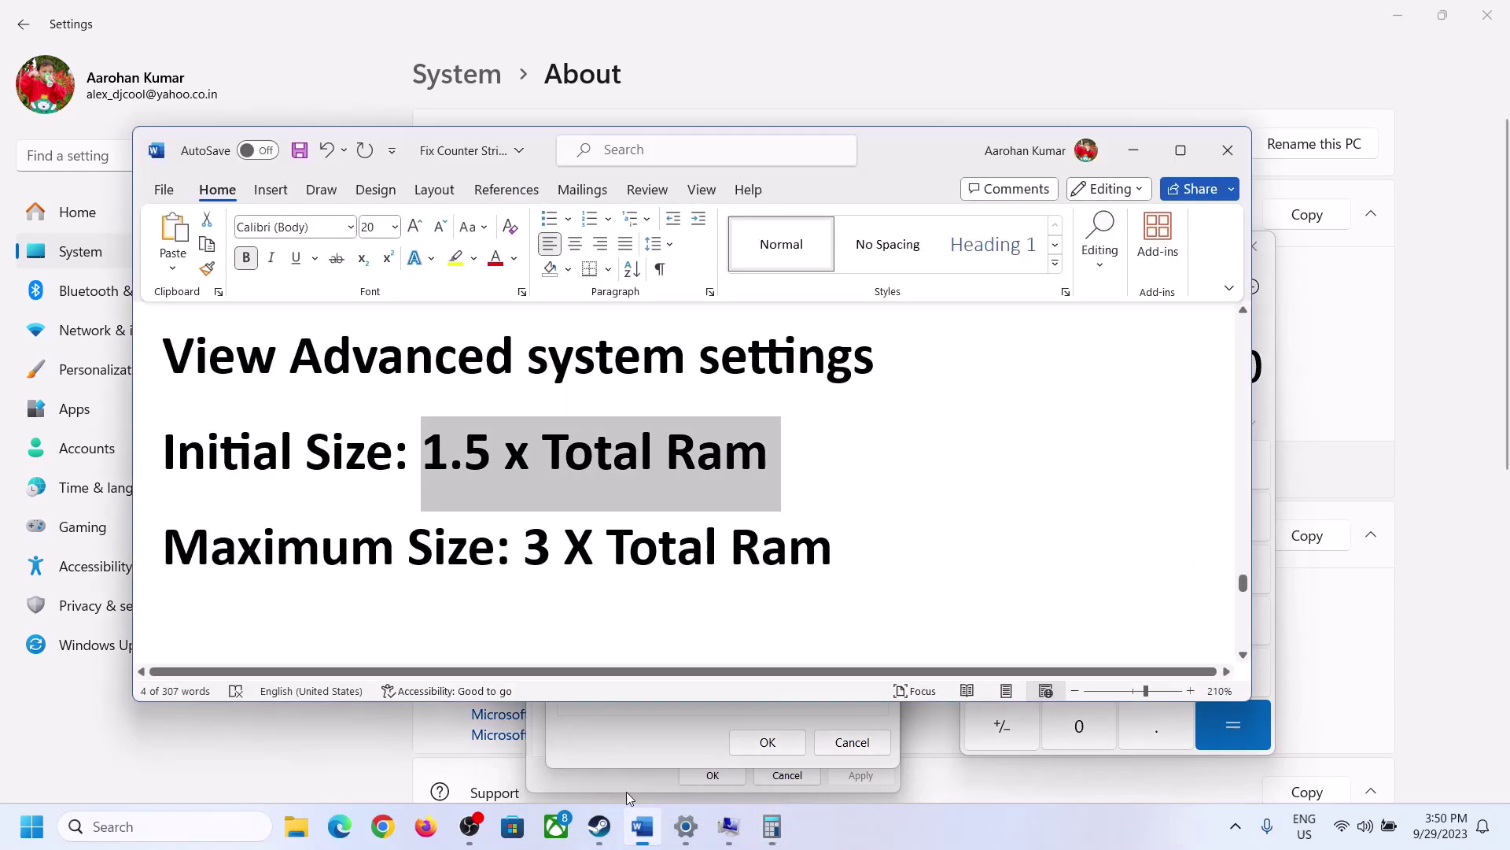
pyautogui.click(772, 826)
pyautogui.click(1003, 675)
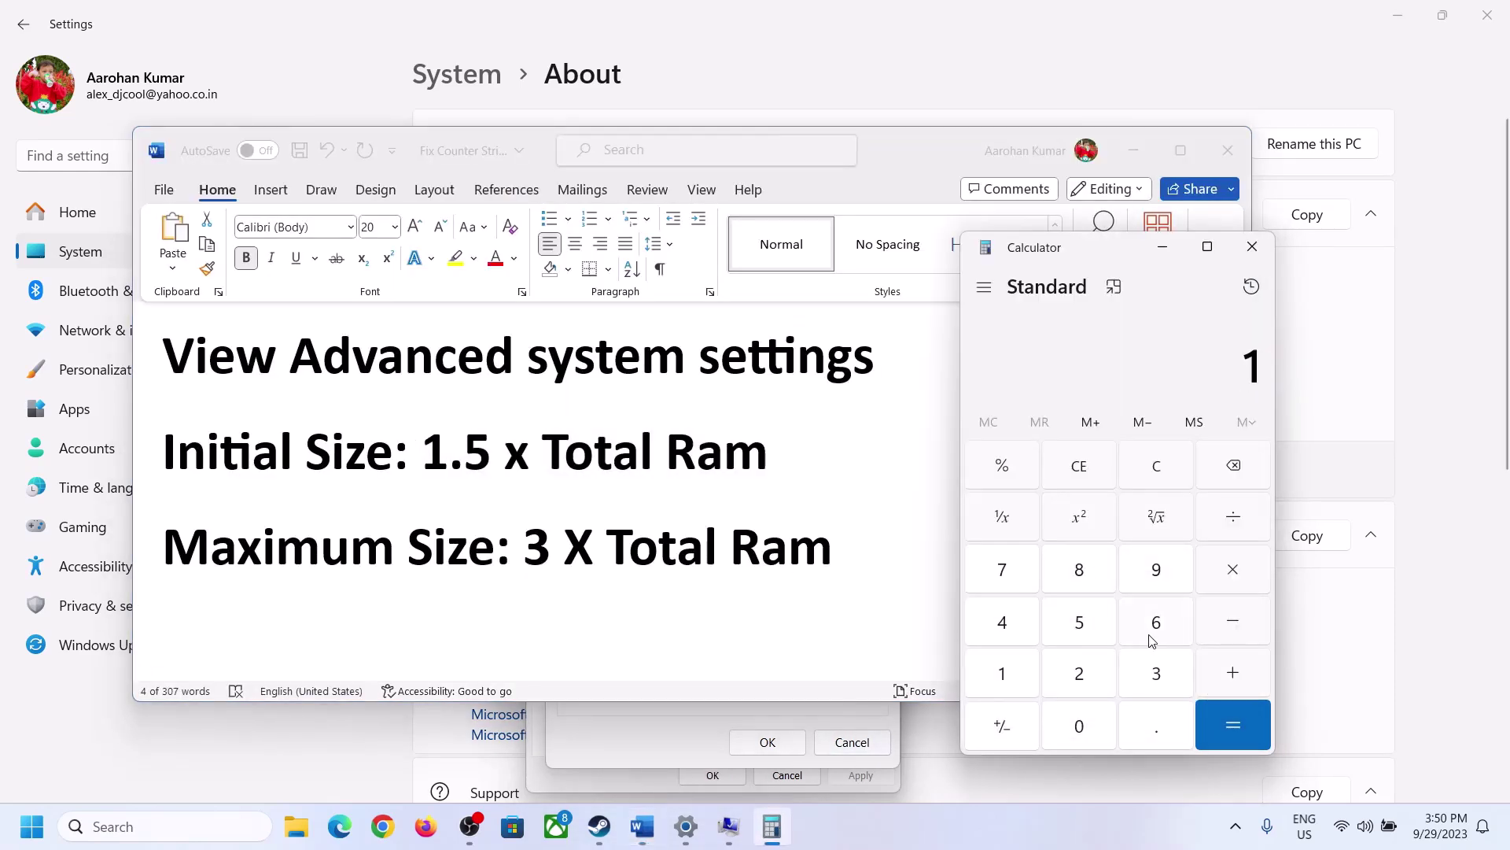
pyautogui.click(1154, 625)
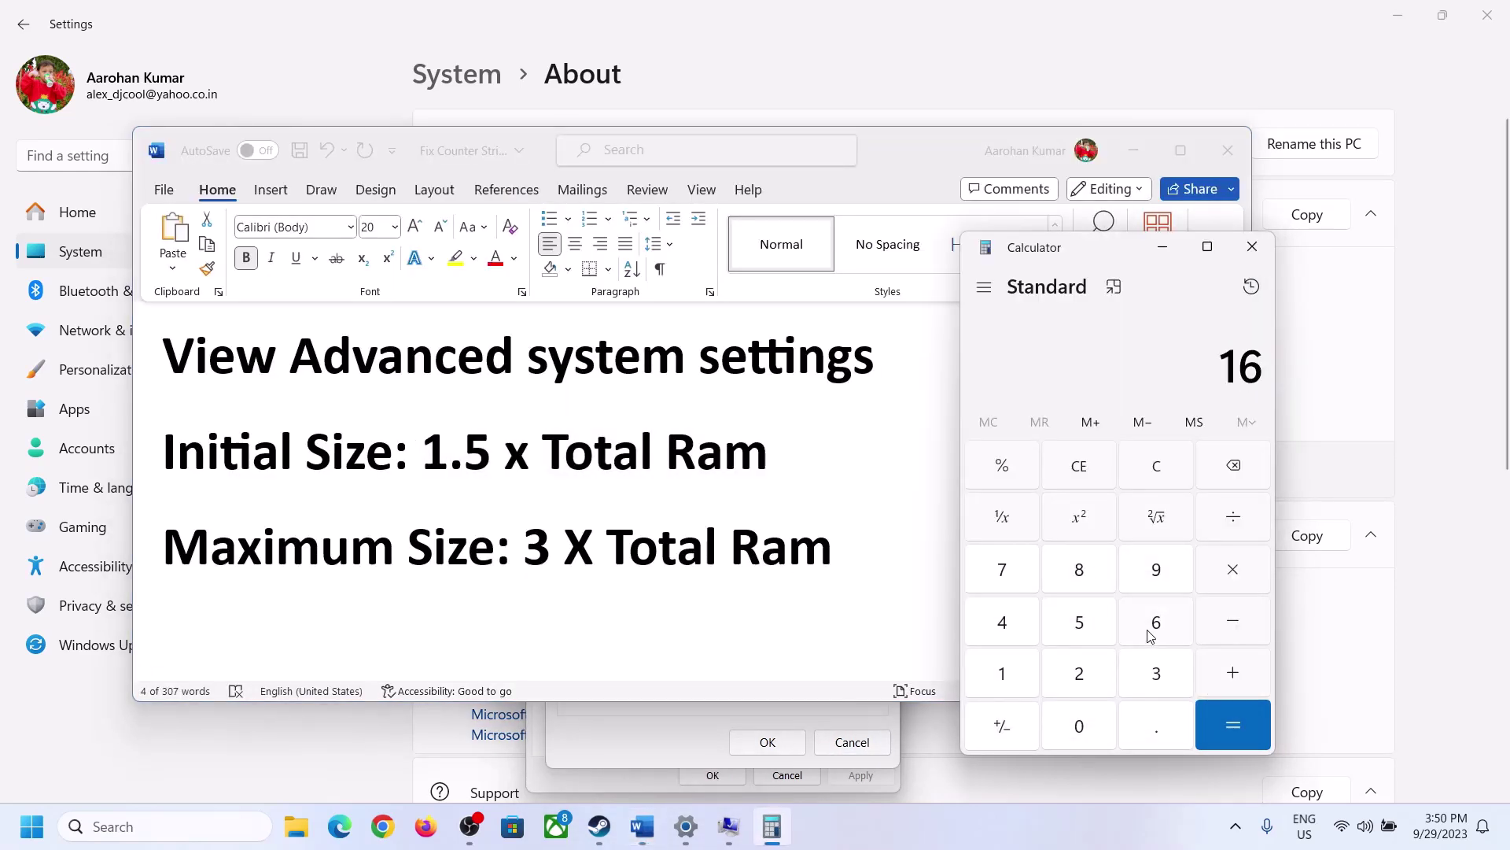
pyautogui.click(1159, 482)
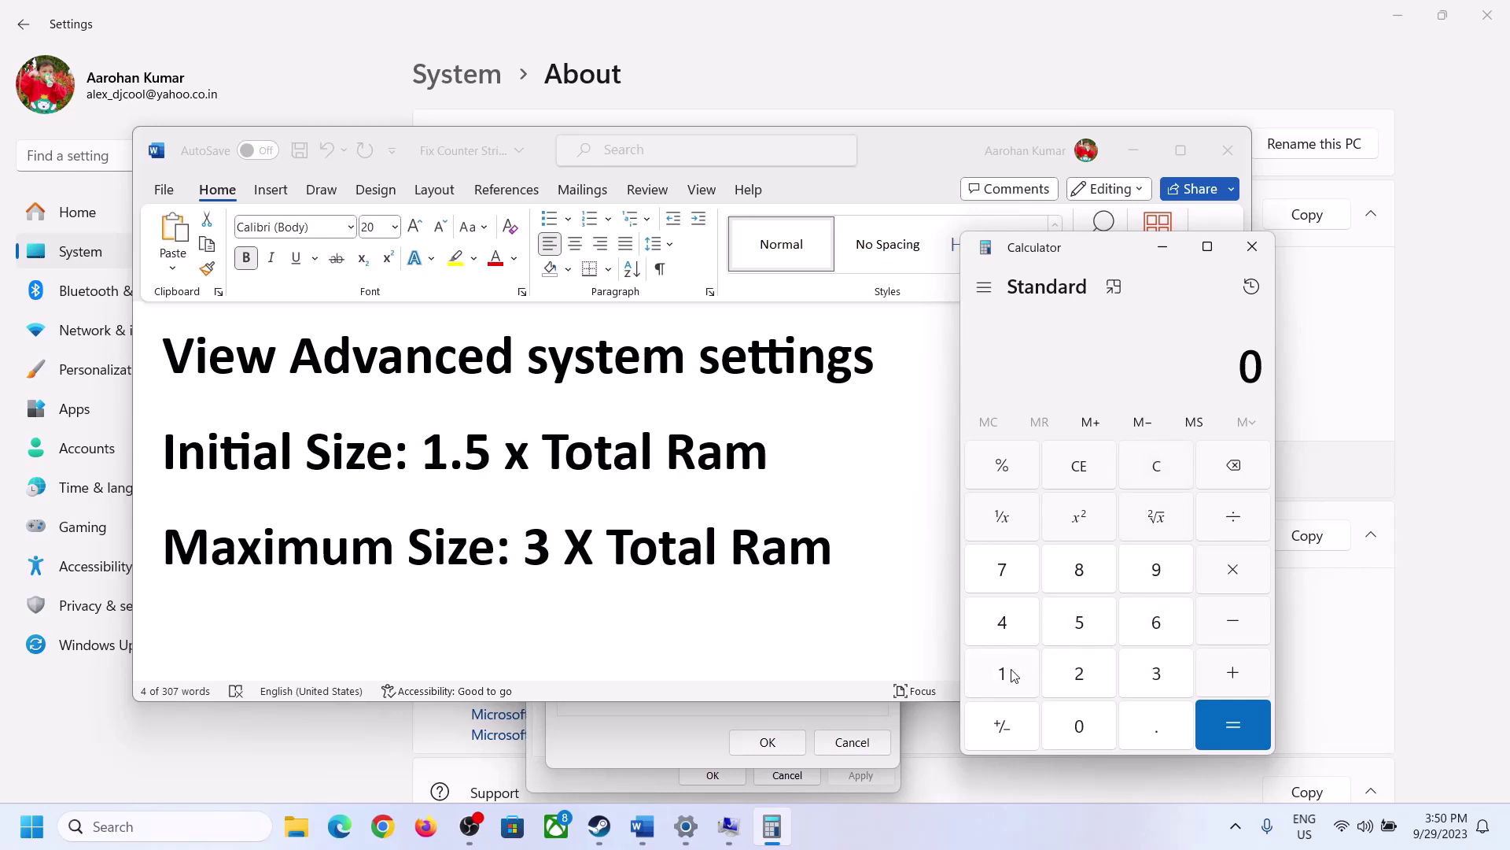
# Step: Calculate 16 × 1024 in Calculator to convert the installed RAM to megabytes
pyautogui.click(1013, 675)
pyautogui.click(1155, 625)
pyautogui.click(1233, 581)
pyautogui.click(985, 696)
pyautogui.click(1080, 730)
pyautogui.click(1084, 682)
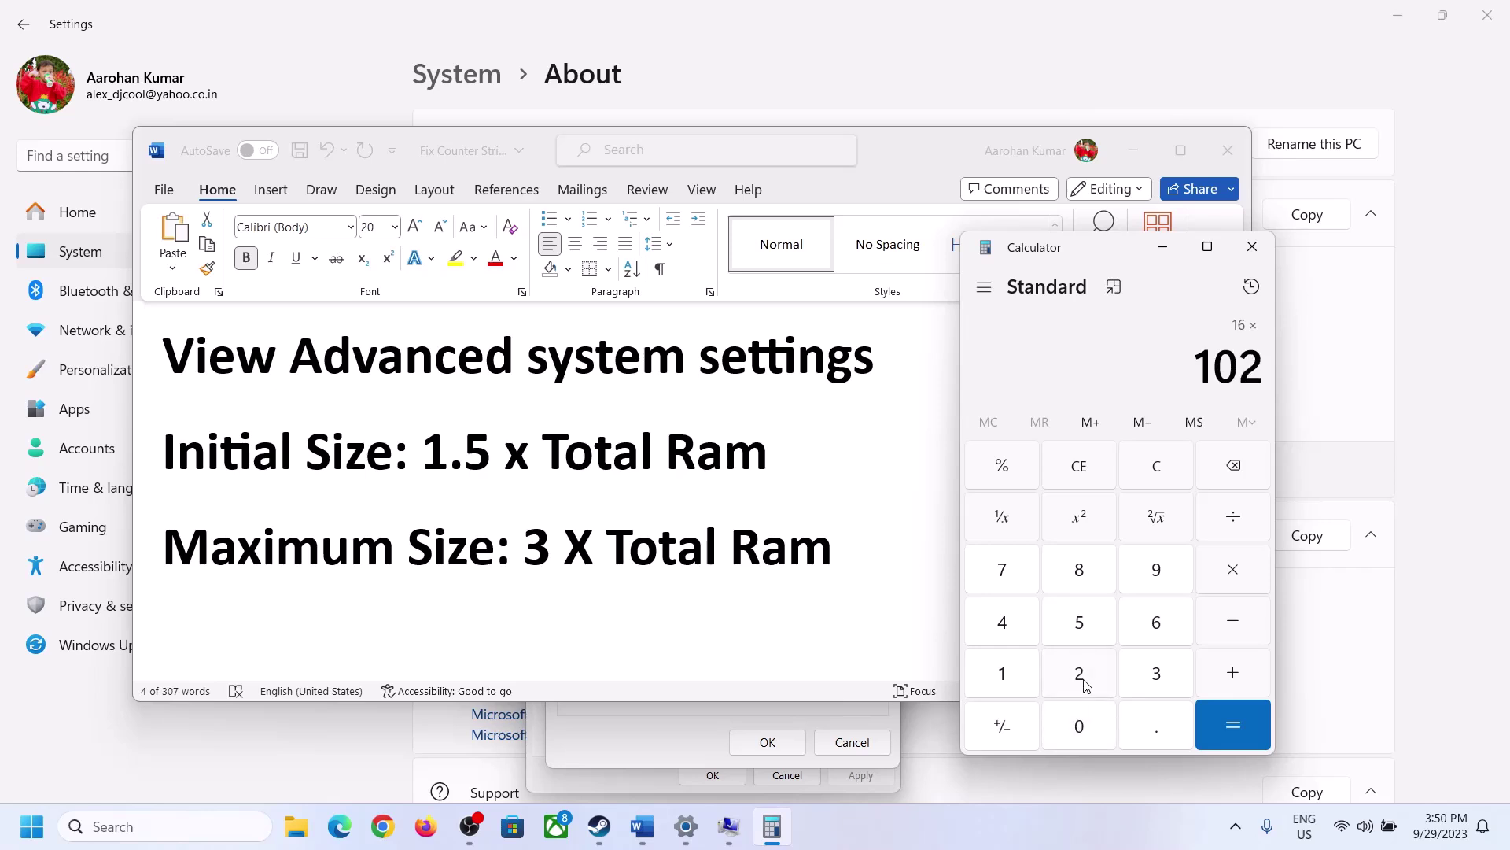
pyautogui.click(1016, 639)
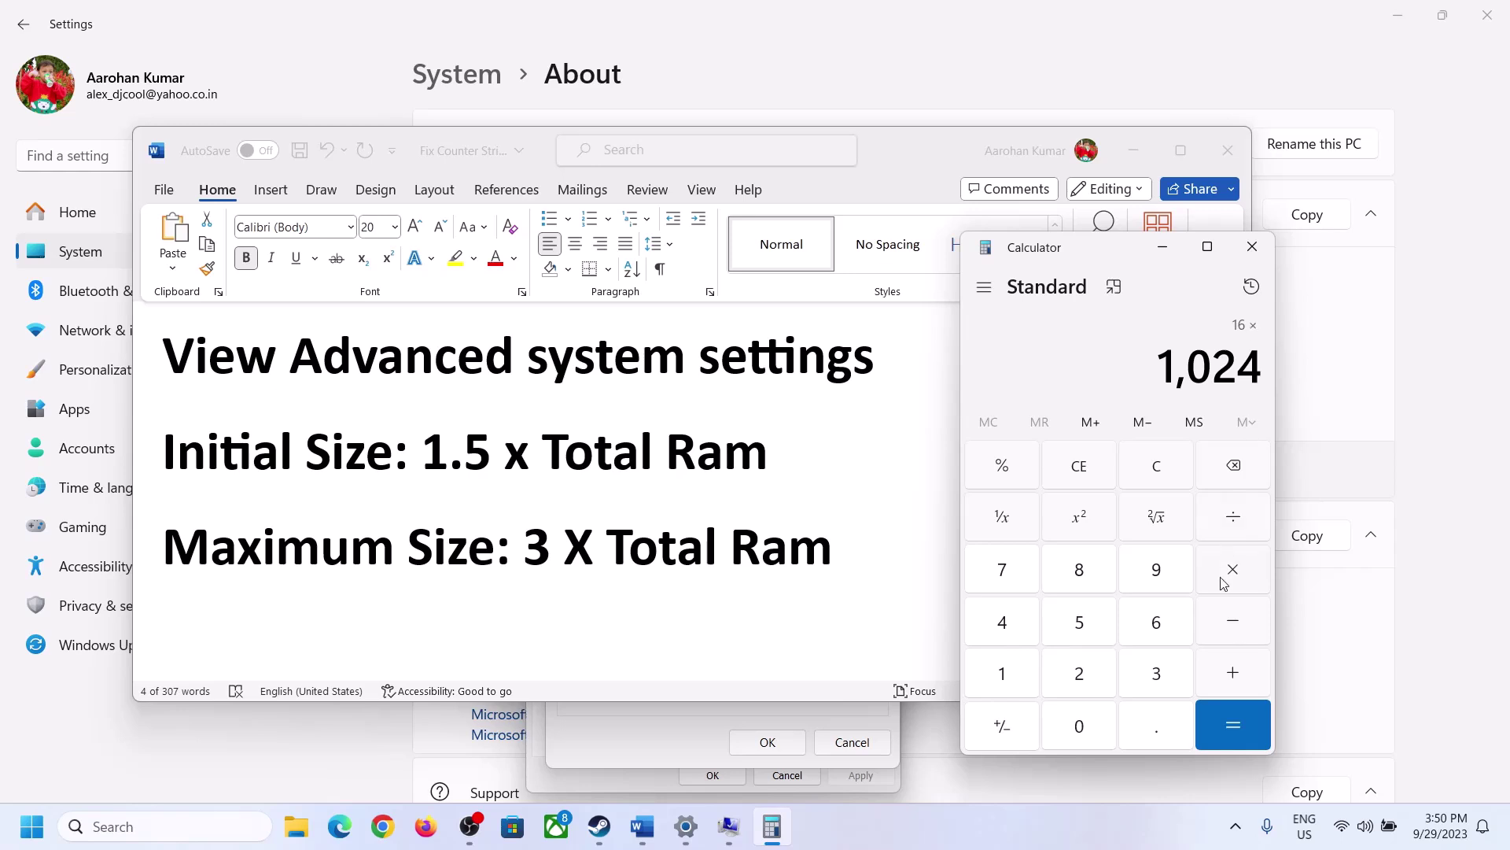
pyautogui.click(1235, 731)
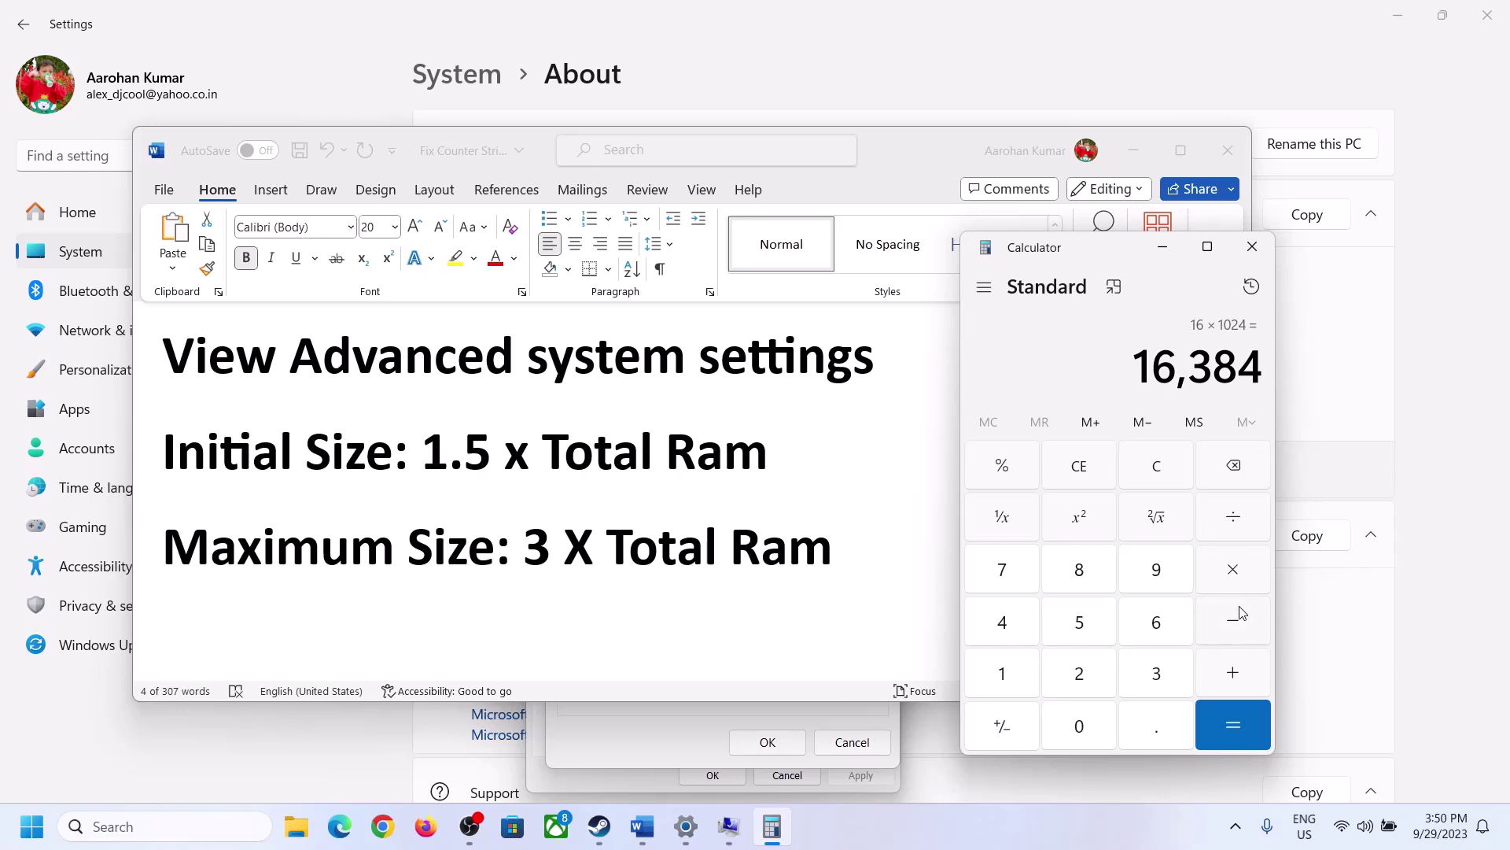
# Step: Multiply the RAM in megabytes by 1.5 in Calculator to get the initial paging file size
pyautogui.click(1233, 569)
pyautogui.click(1022, 678)
pyautogui.click(1150, 727)
pyautogui.click(1099, 638)
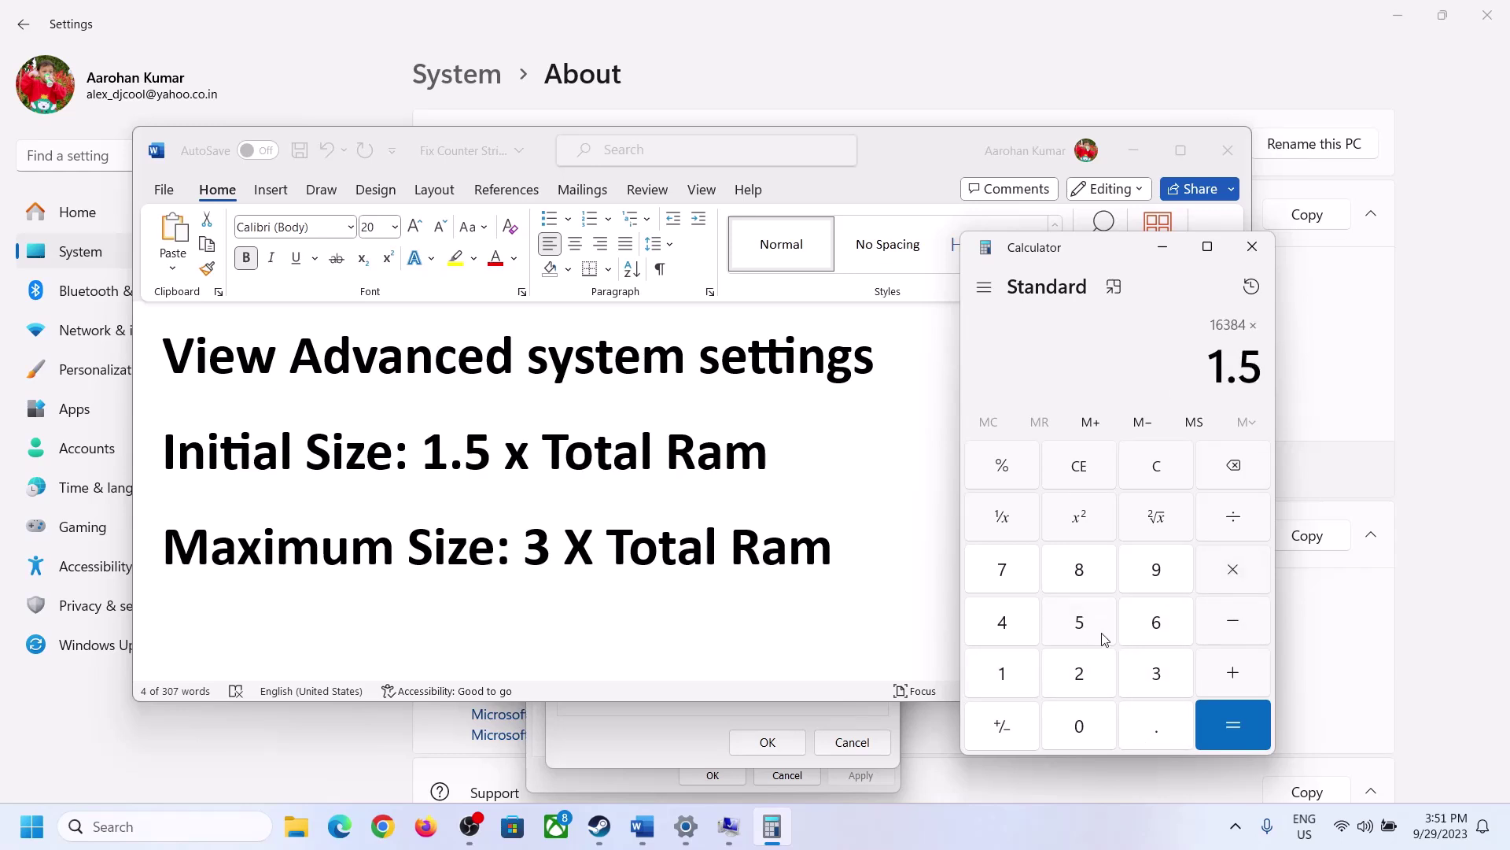
pyautogui.click(1232, 717)
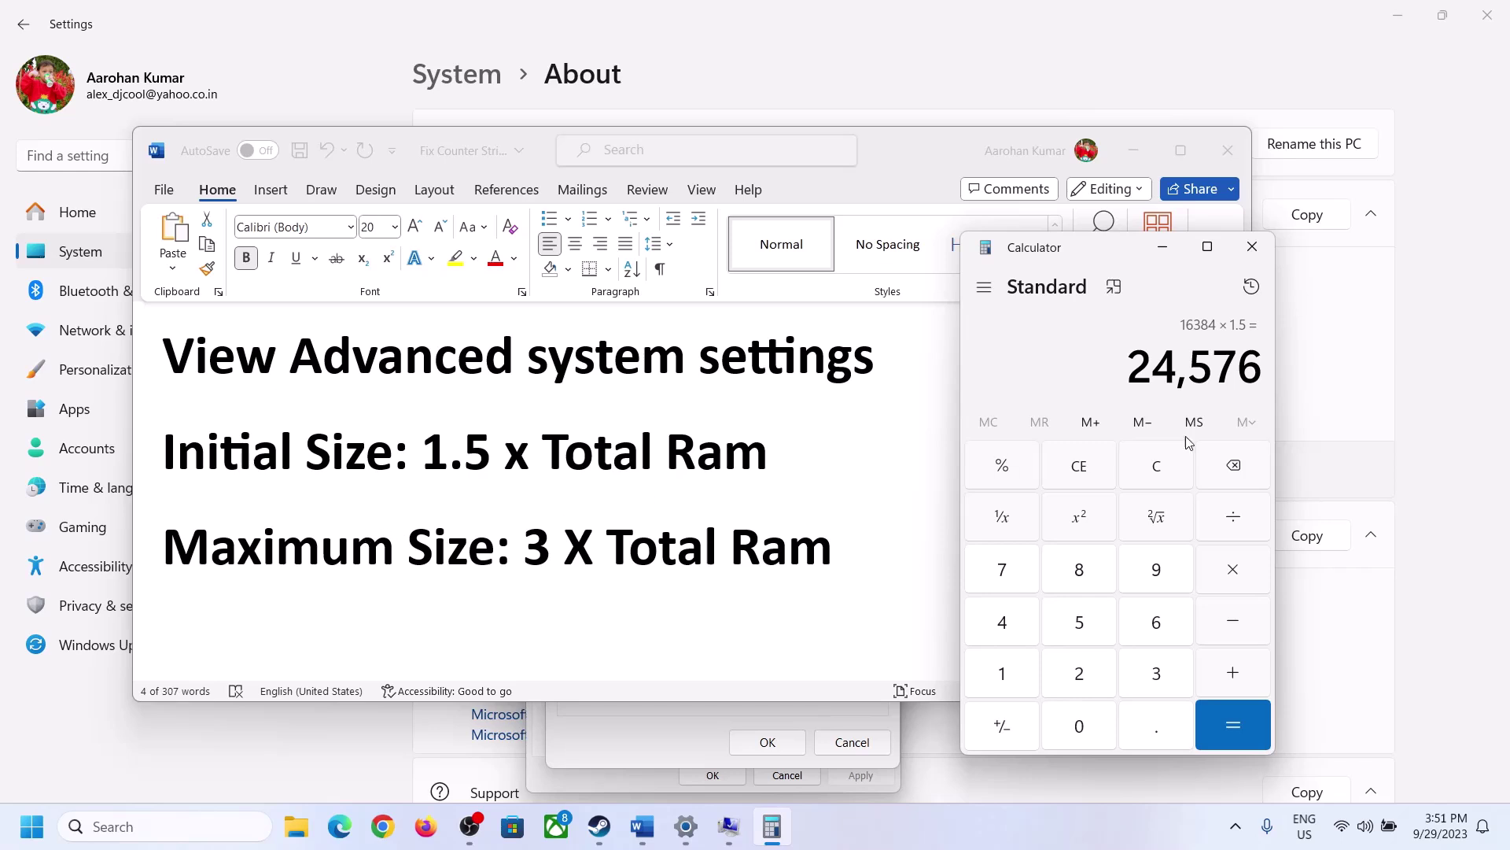
# Step: Return to the Virtual Memory dialog and set the custom initial size for drive C: to 24576 MB
pyautogui.click(696, 713)
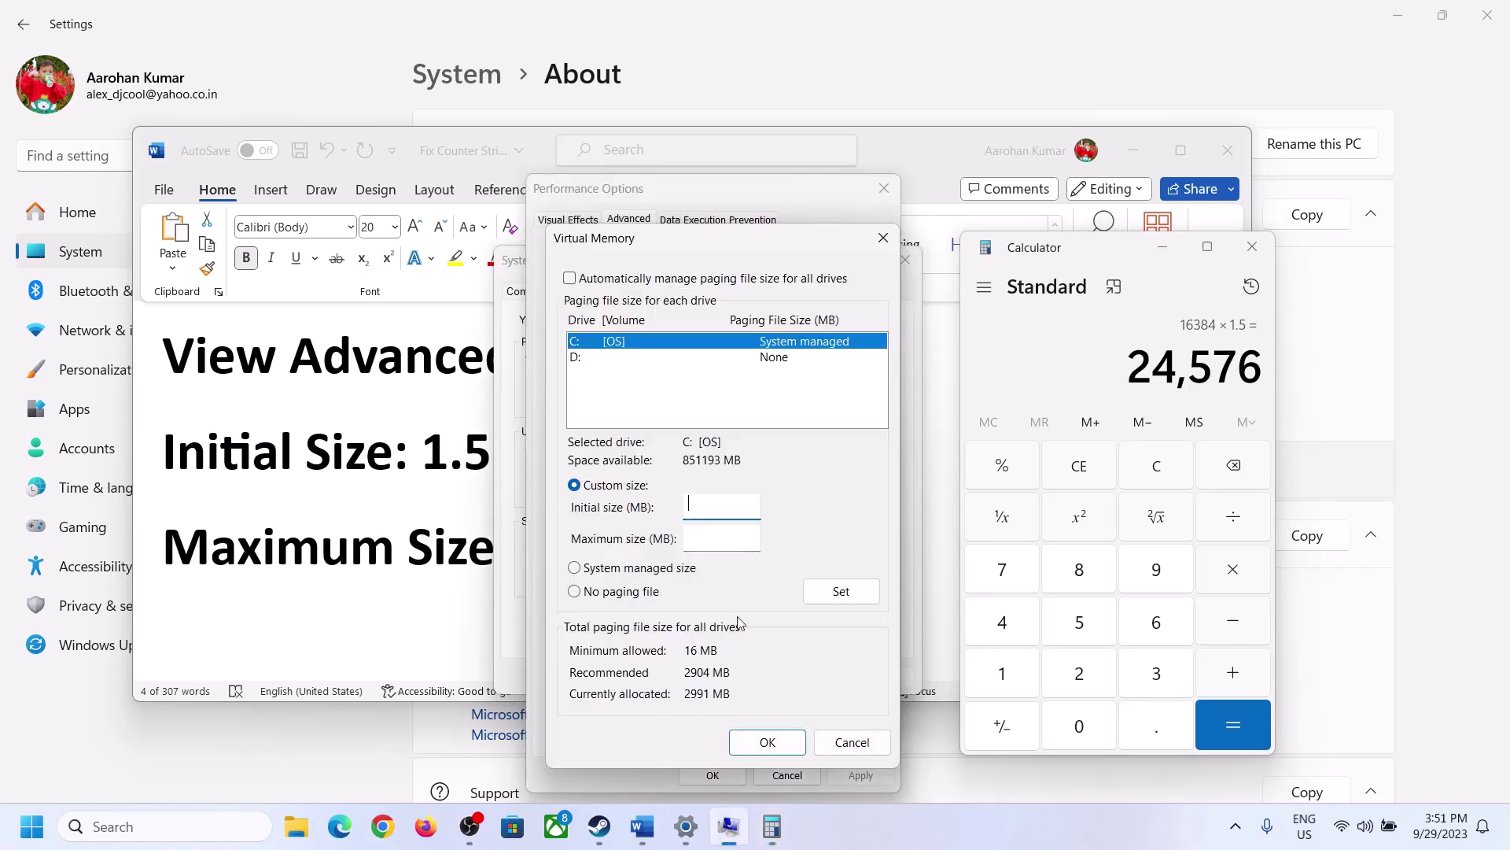
pyautogui.click(709, 504)
pyautogui.write('24576')
pyautogui.click(756, 536)
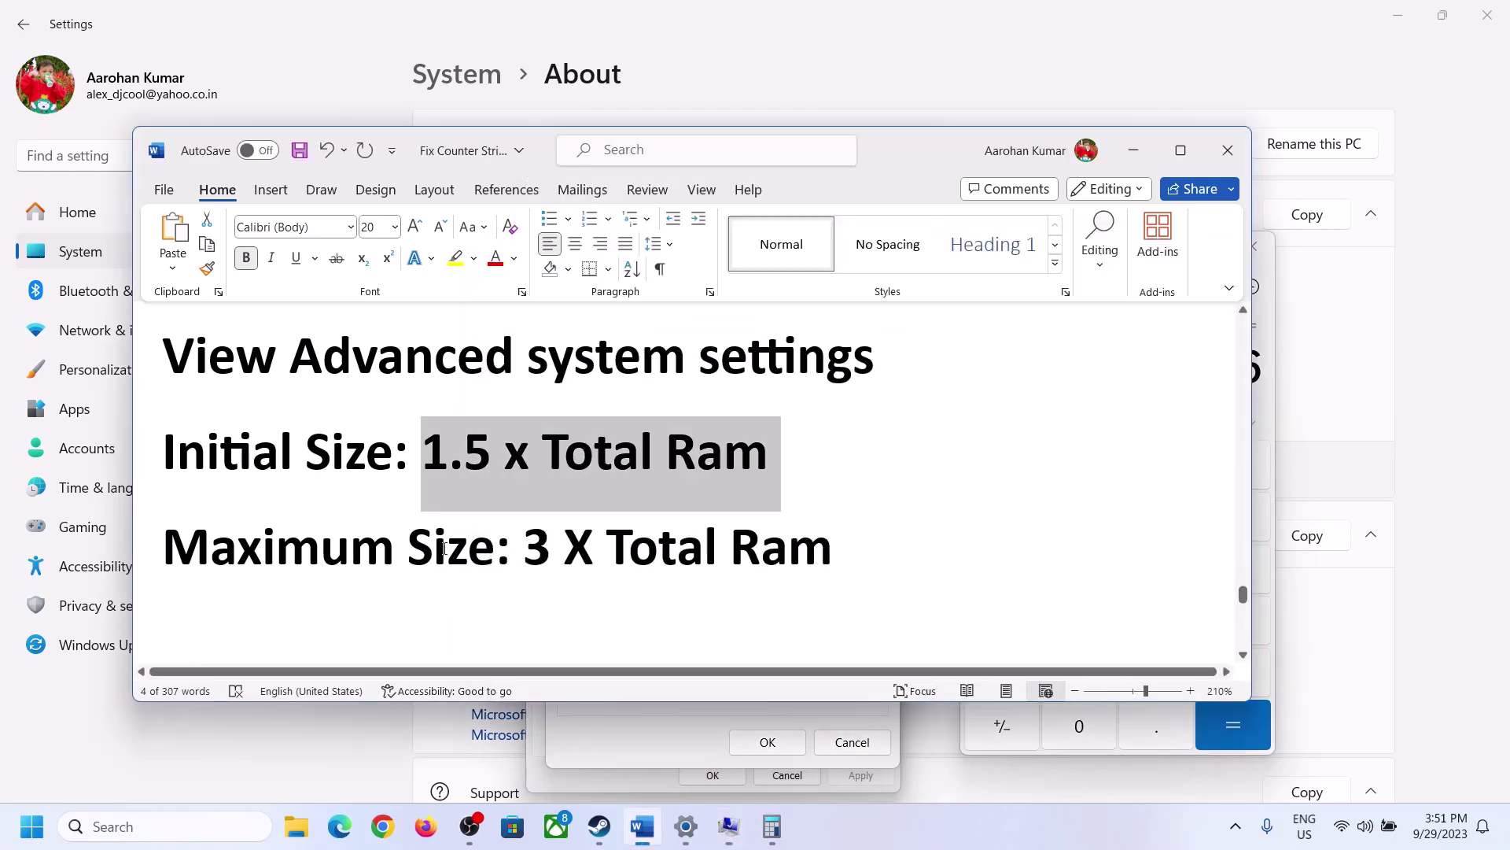
# Step: Clear the previous result in Calculator and check the installed RAM on the Settings About page
pyautogui.hotkey('alt', 'Tab')
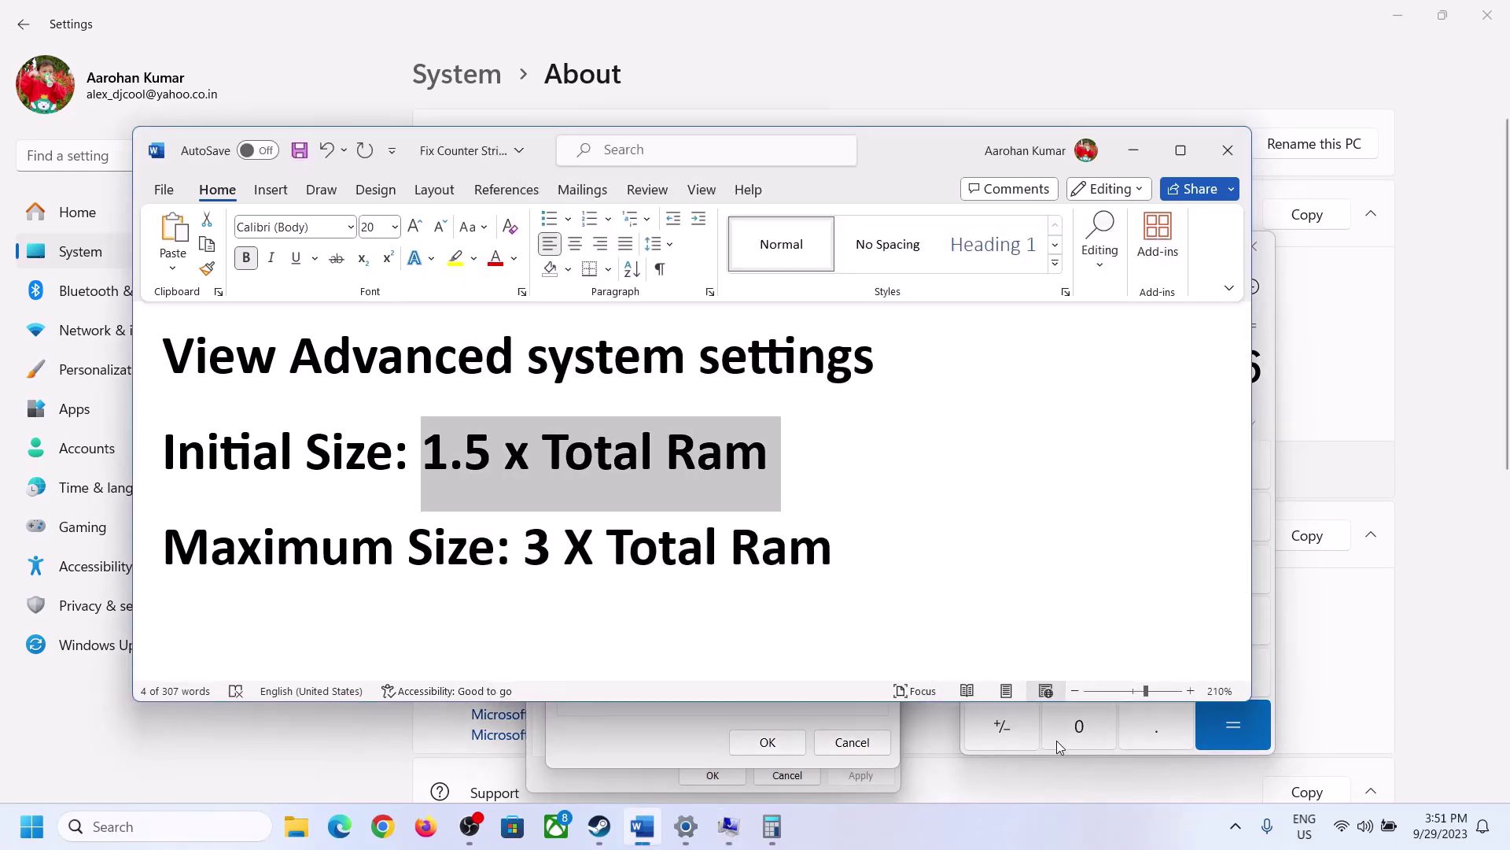
pyautogui.click(1270, 412)
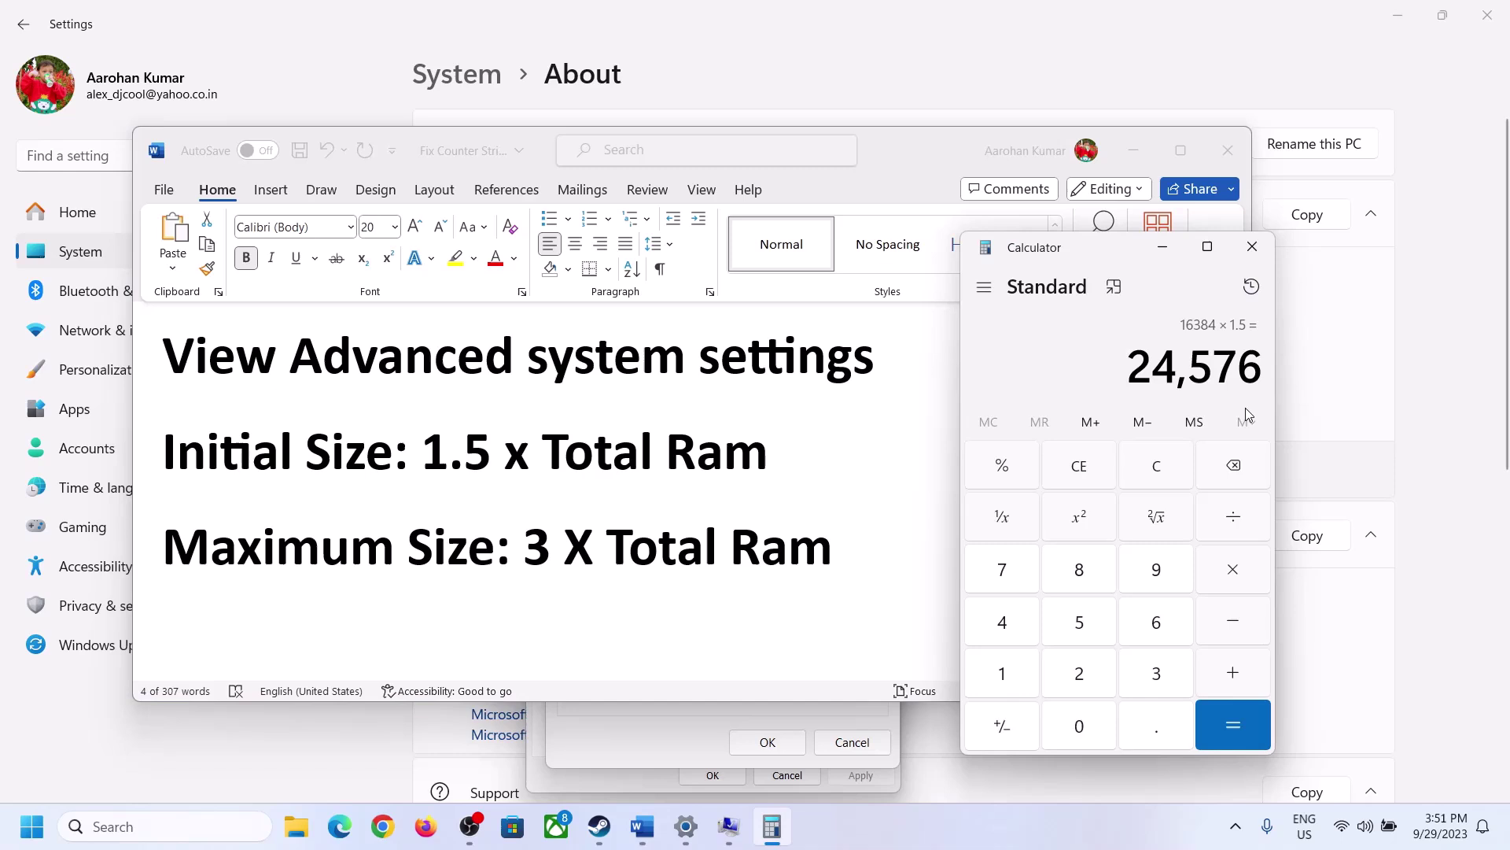
pyautogui.click(1166, 466)
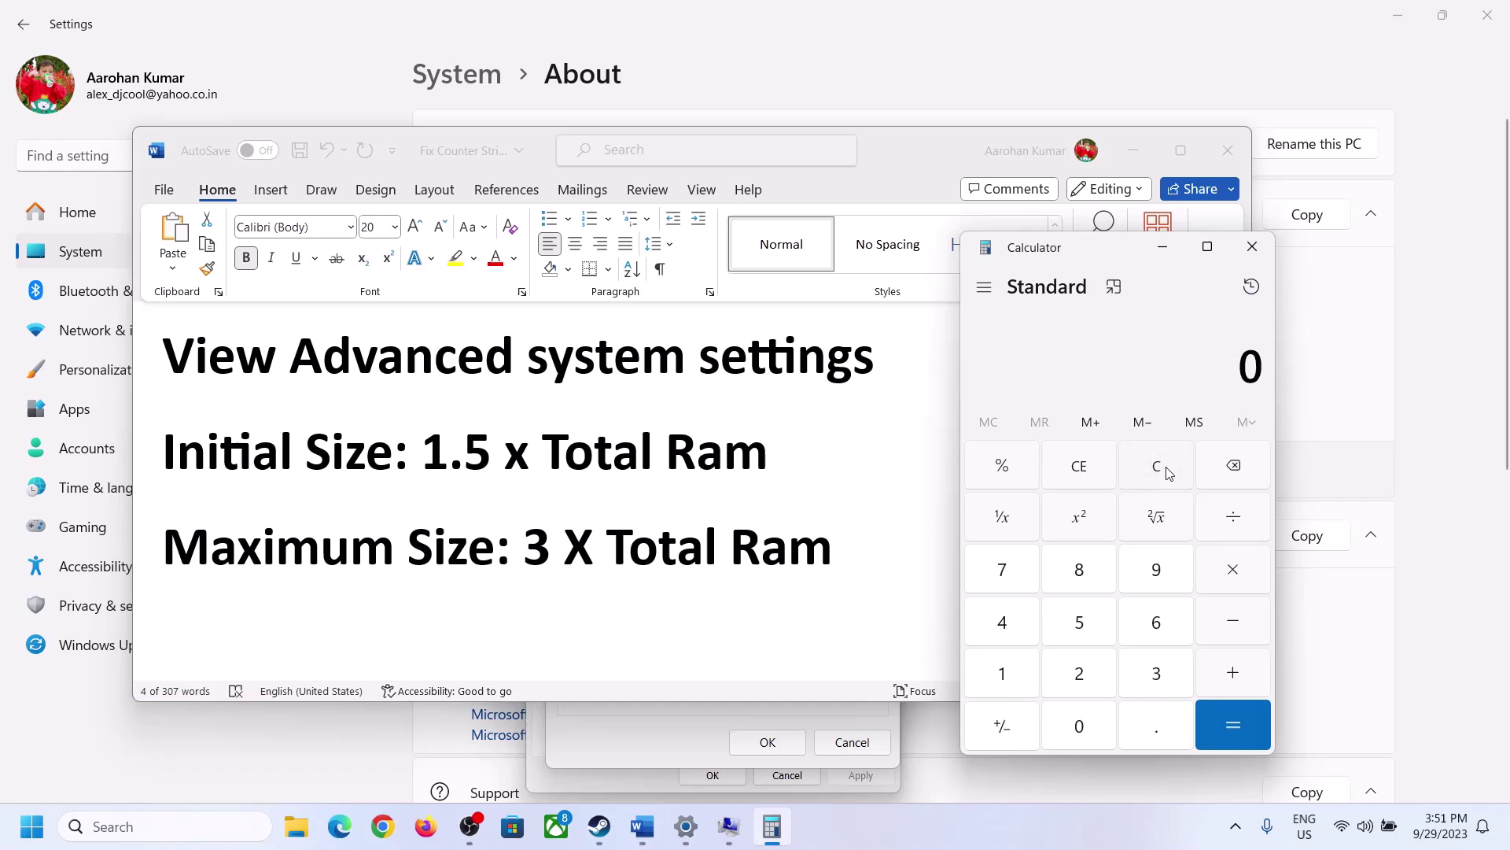
pyautogui.click(686, 826)
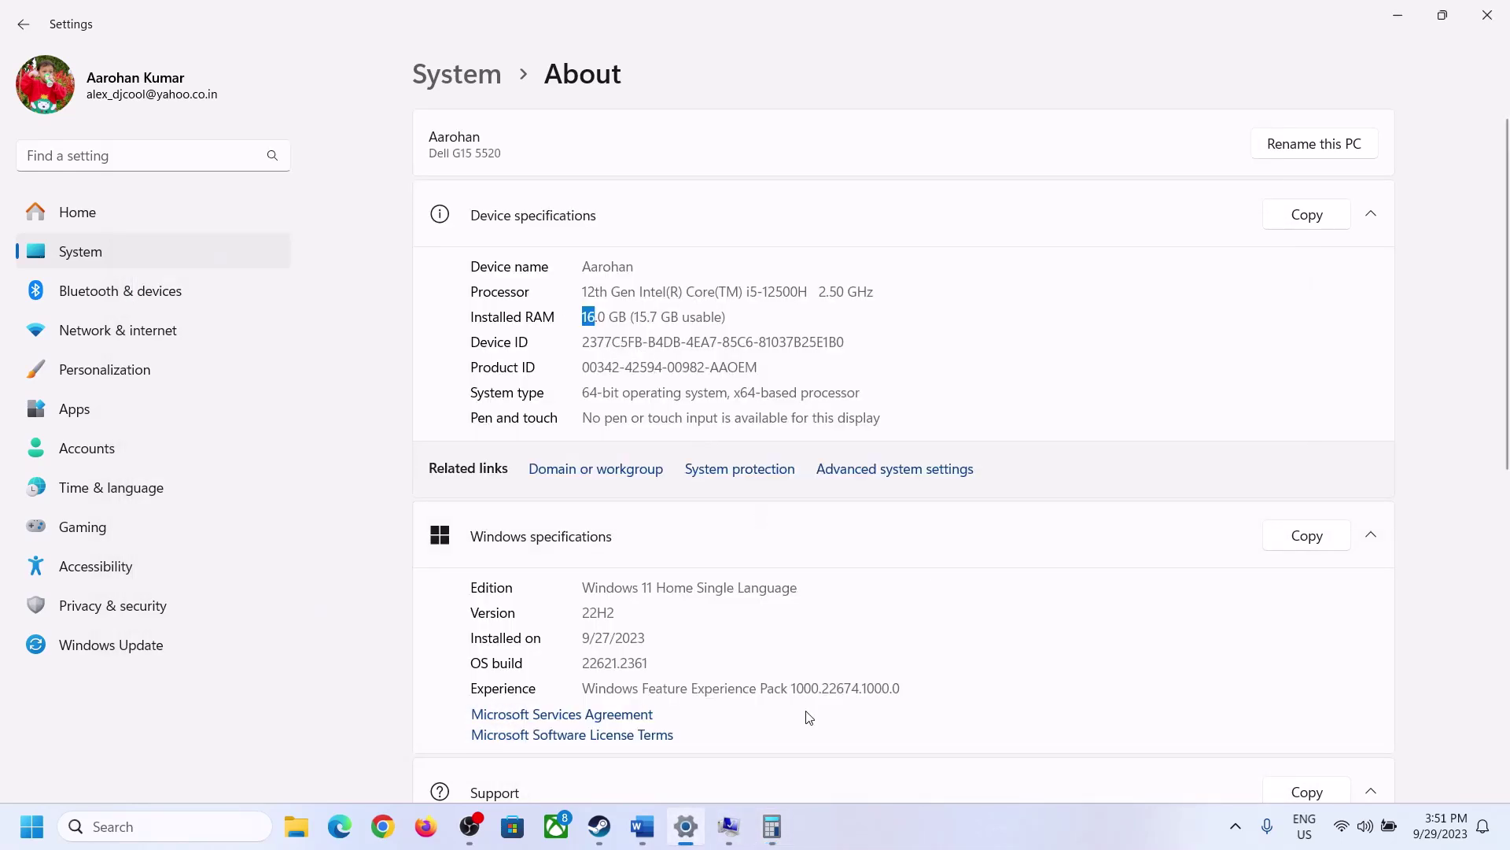
# Step: Return to Calculator and compute 16 × 1024 again to get the installed RAM in megabytes
pyautogui.click(772, 826)
pyautogui.click(1019, 670)
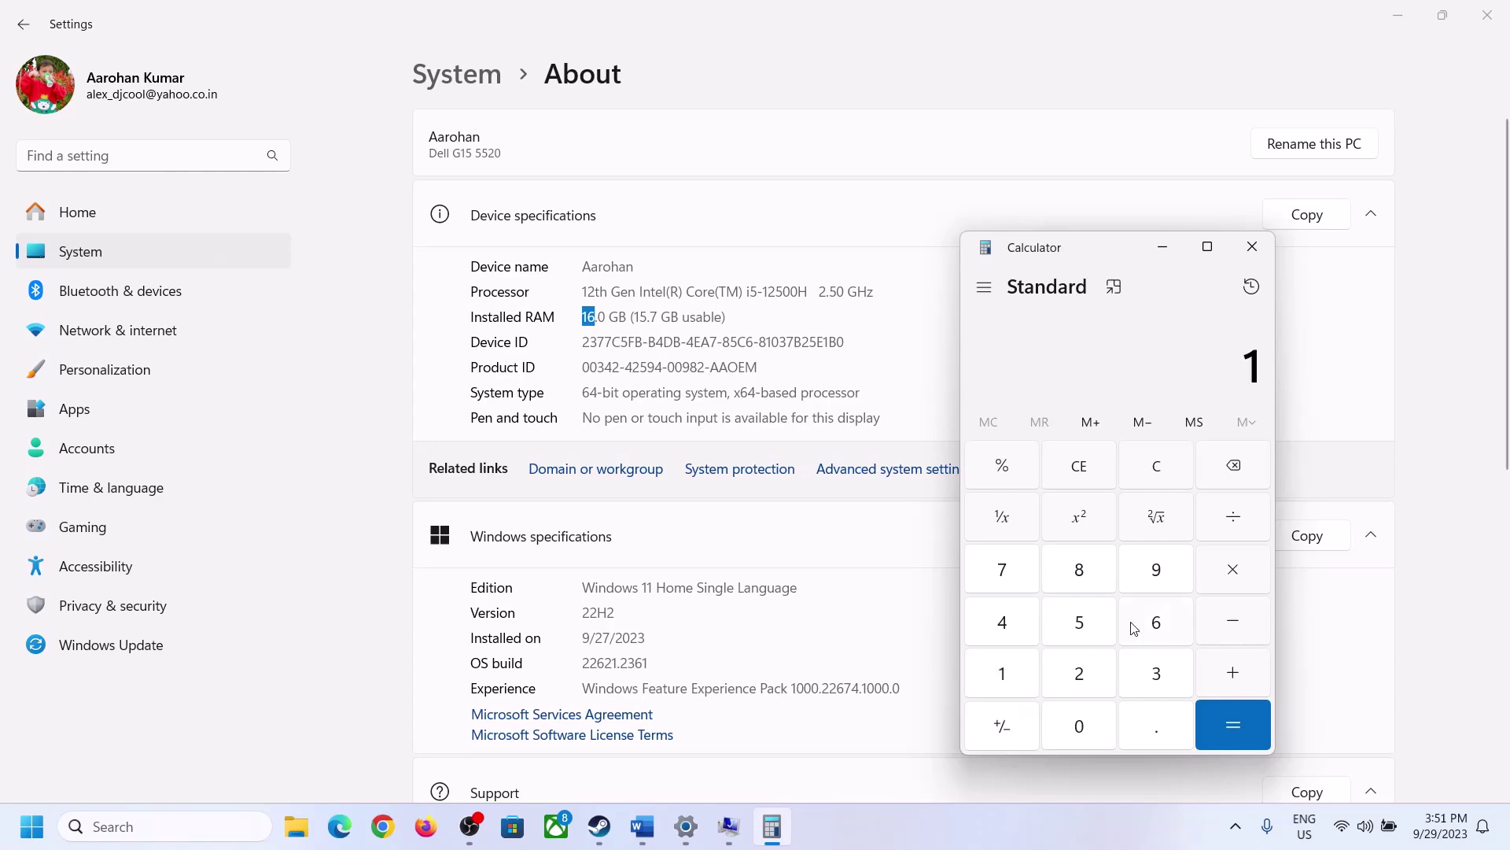
pyautogui.click(1133, 627)
pyautogui.click(1221, 573)
pyautogui.click(1013, 664)
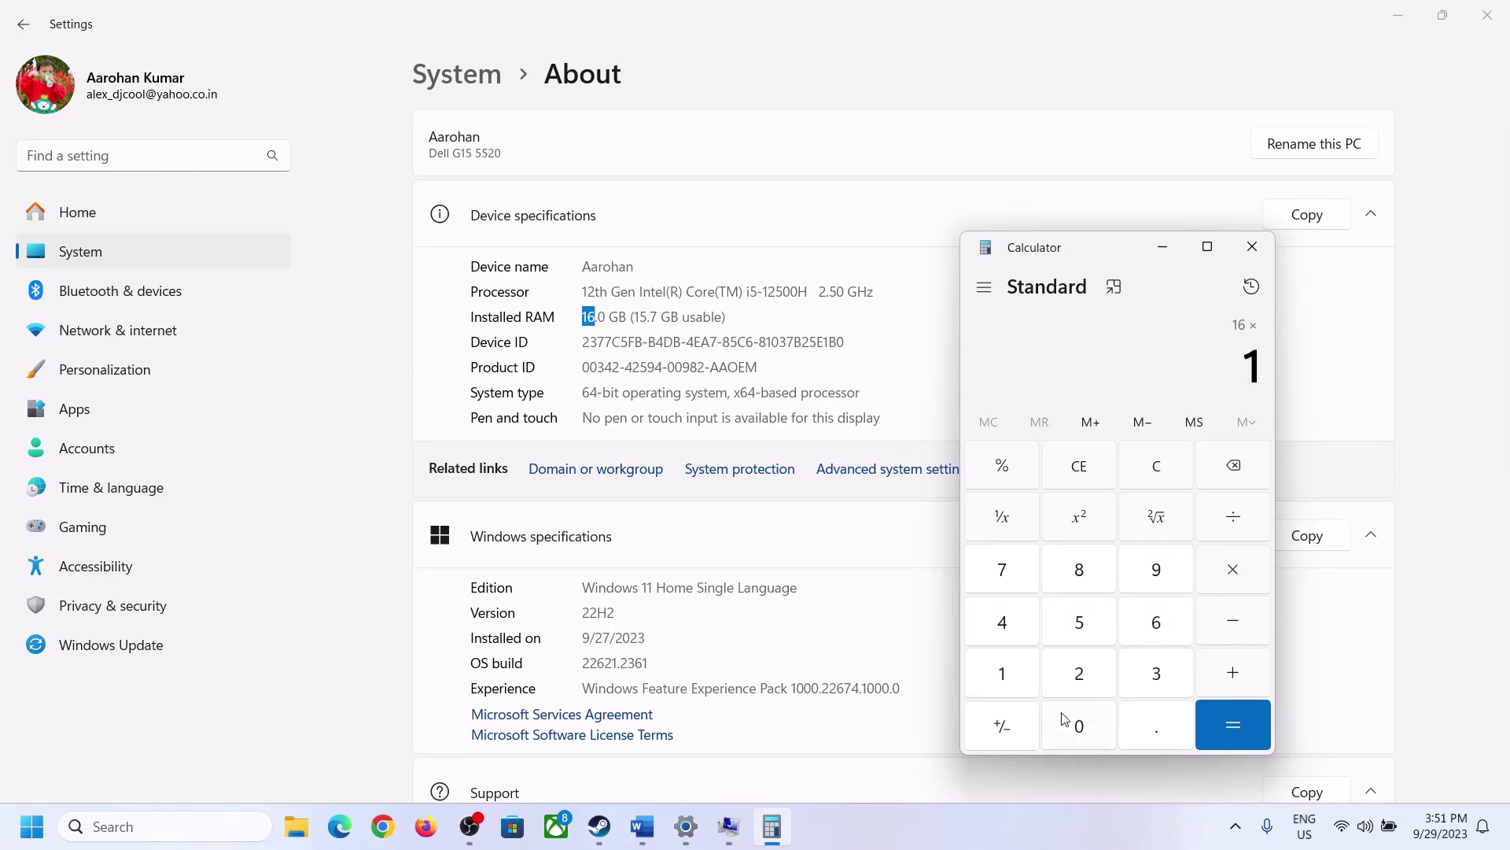
pyautogui.click(1066, 720)
pyautogui.click(1079, 671)
pyautogui.click(1009, 626)
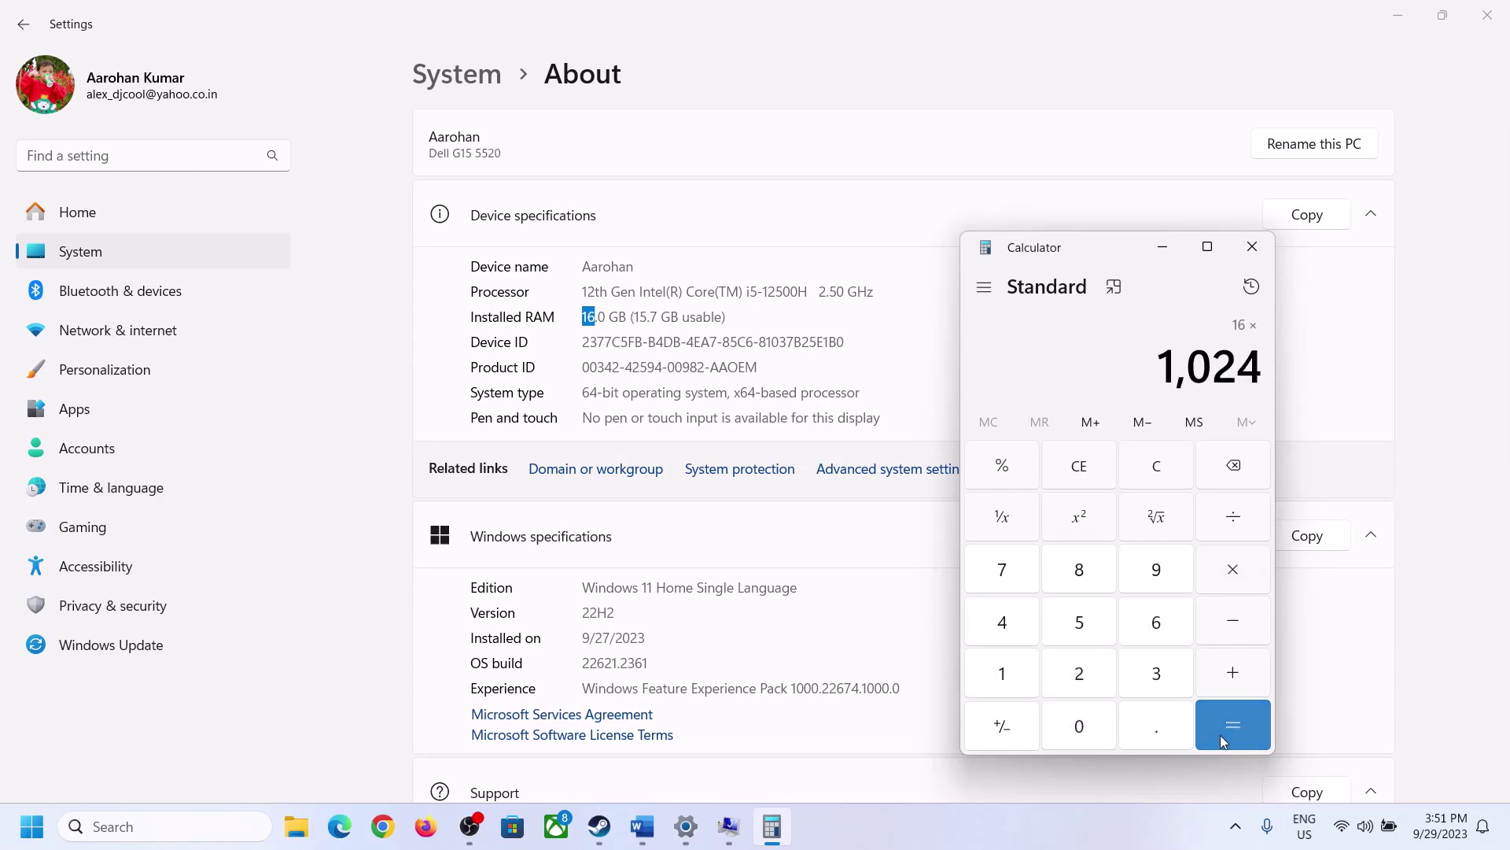
pyautogui.click(1223, 739)
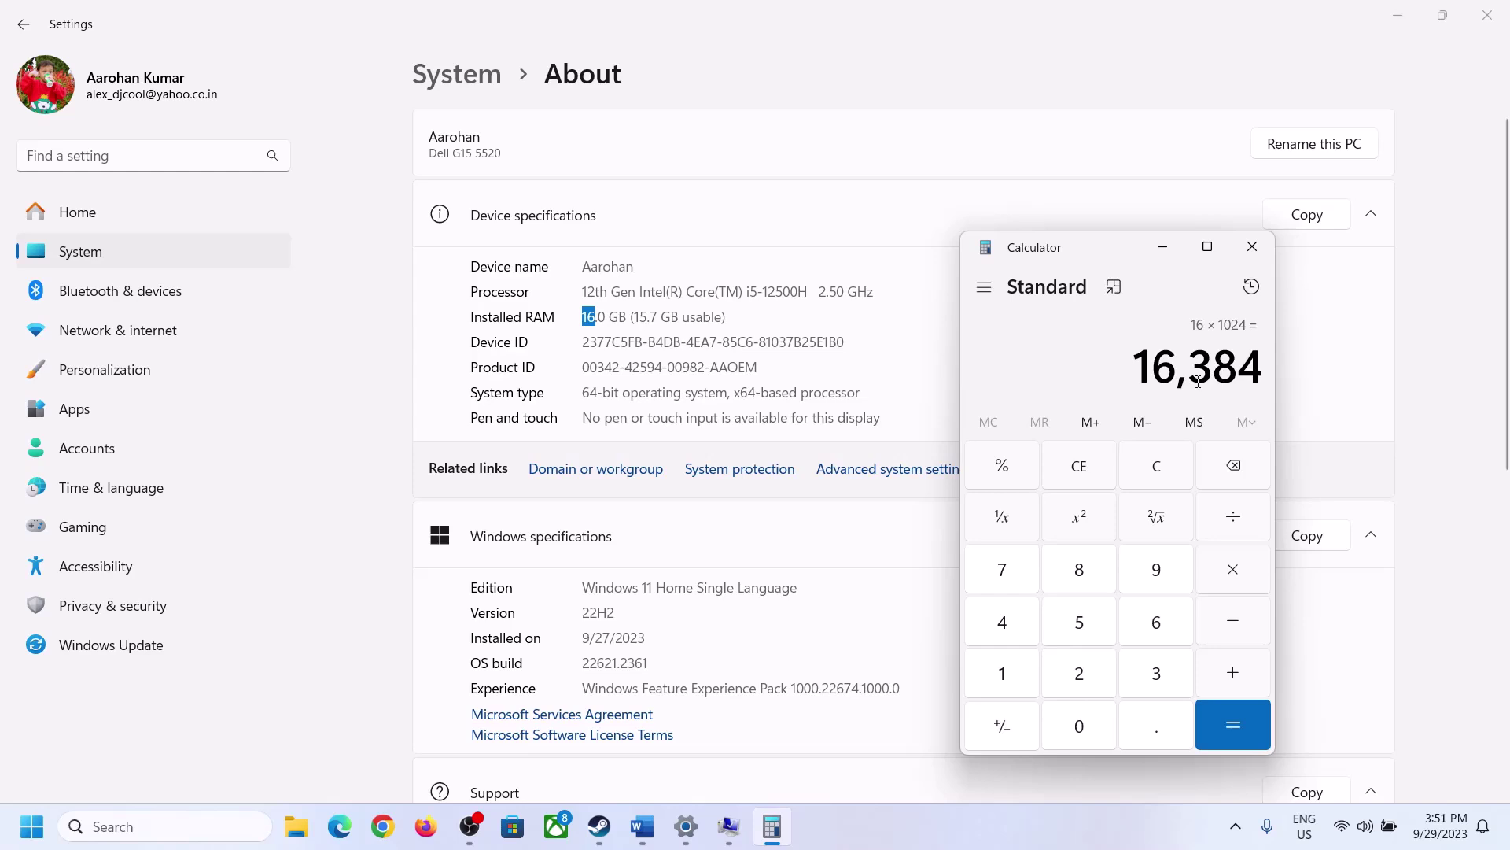
# Step: Check the maximum size formula in the Word notes and multiply the RAM in megabytes by 3 in Calculator
pyautogui.click(643, 826)
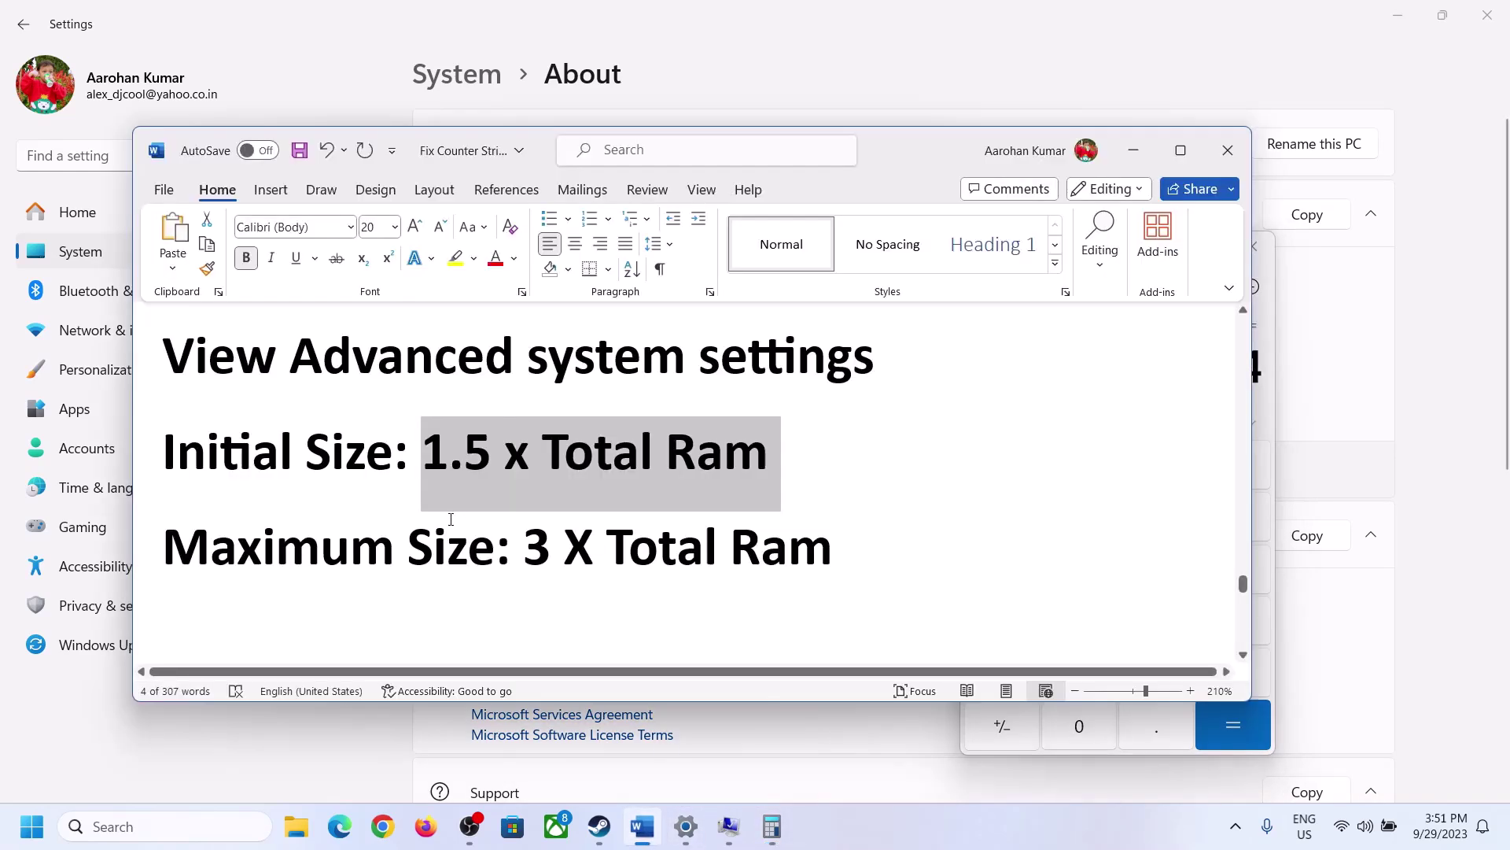
pyautogui.click(771, 826)
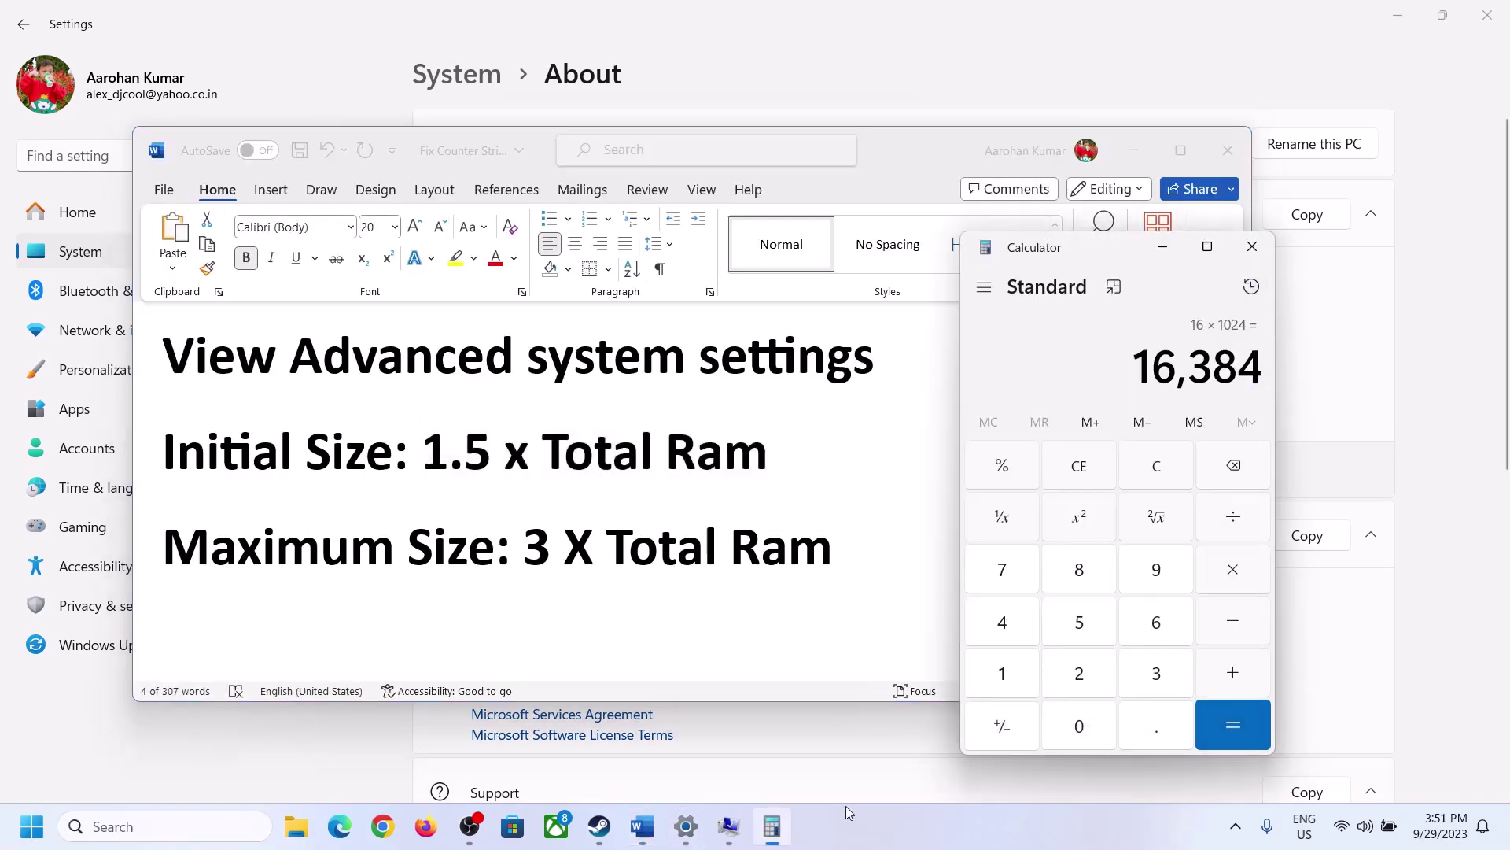
pyautogui.click(1233, 570)
pyautogui.click(1140, 676)
pyautogui.click(1244, 720)
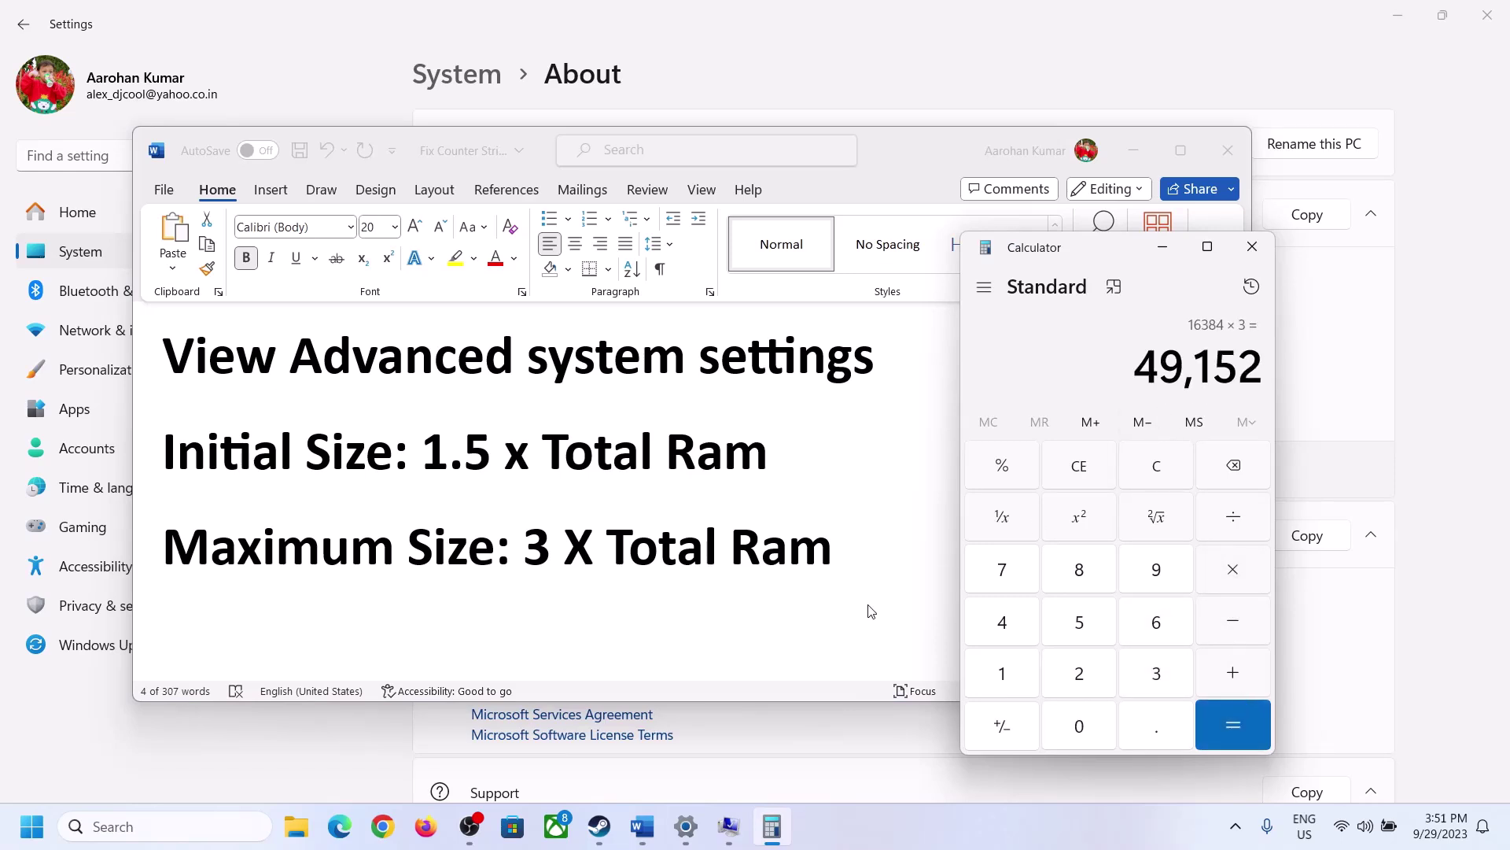
# Step: Set the custom maximum size for drive C: to 49152 MB in Virtual Memory, apply the paging file sizes and confirm the dialog
pyautogui.click(728, 826)
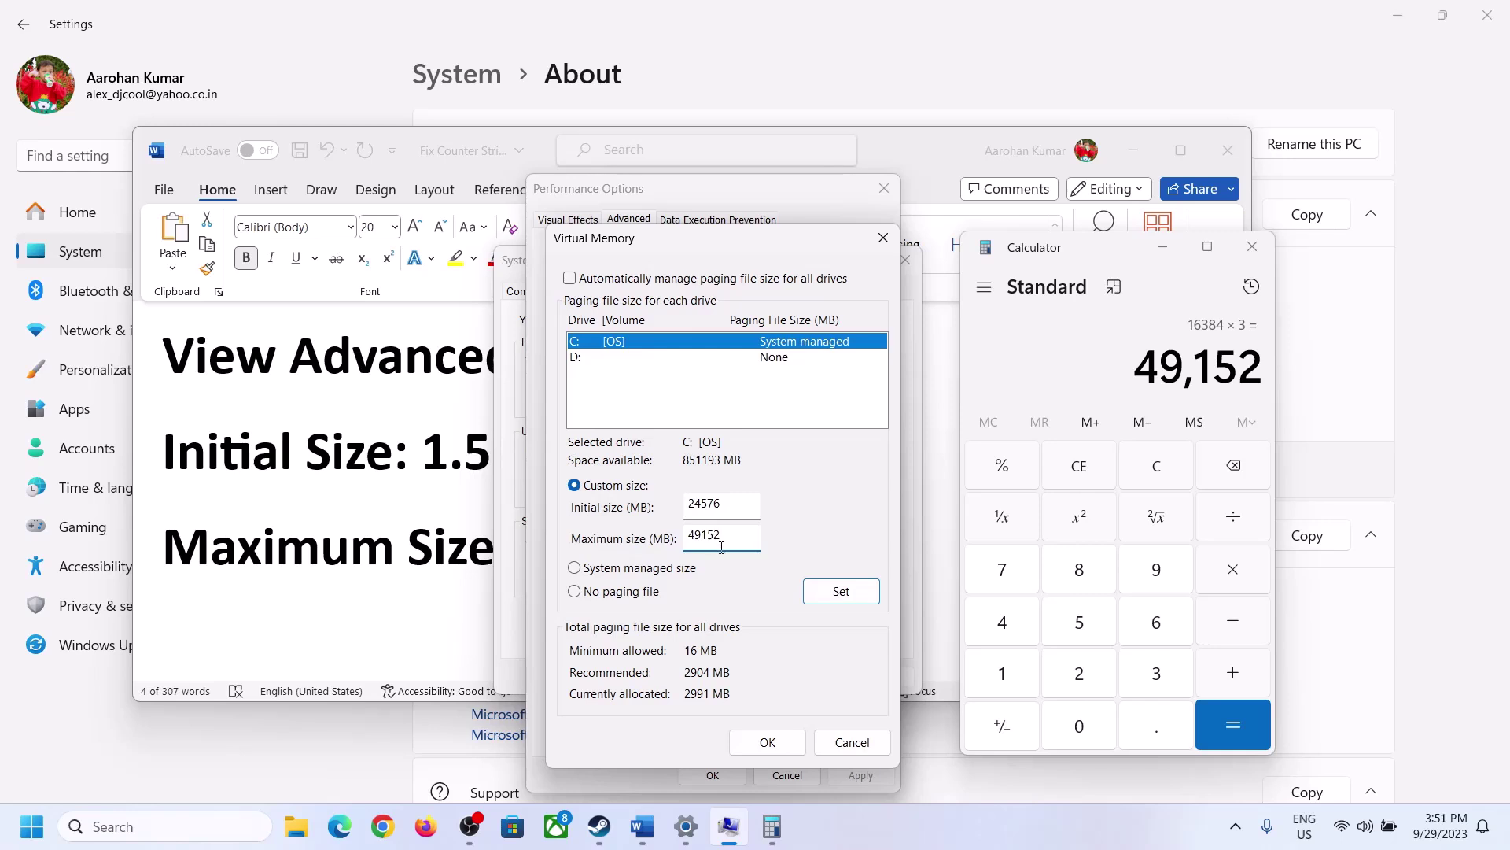
pyautogui.click(841, 595)
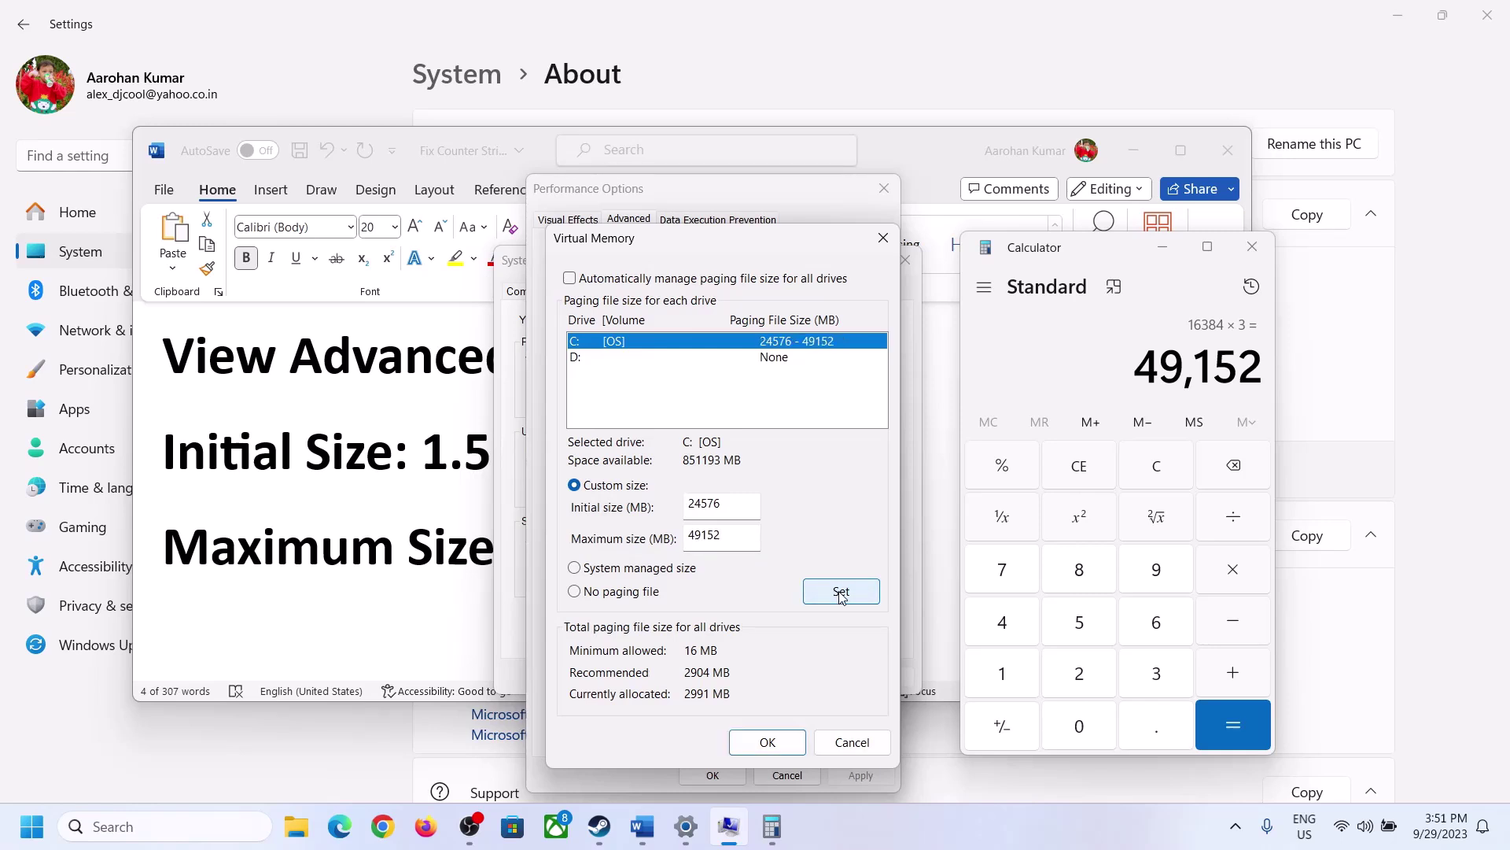
pyautogui.click(769, 742)
pyautogui.click(933, 482)
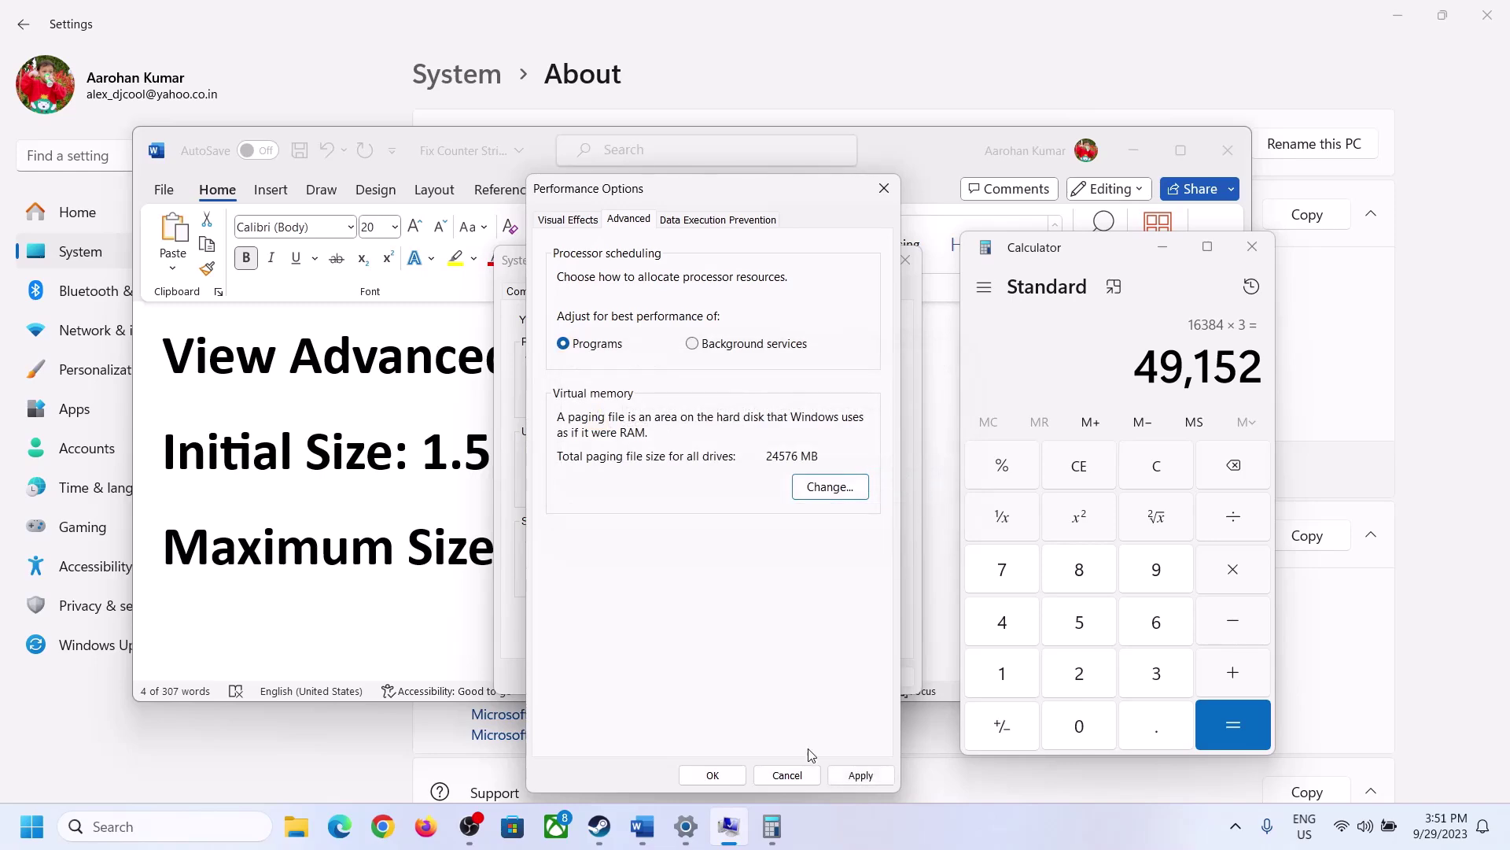
# Step: Confirm Performance Options and System Properties, and dismiss the restart prompt without restarting the computer
pyautogui.click(713, 774)
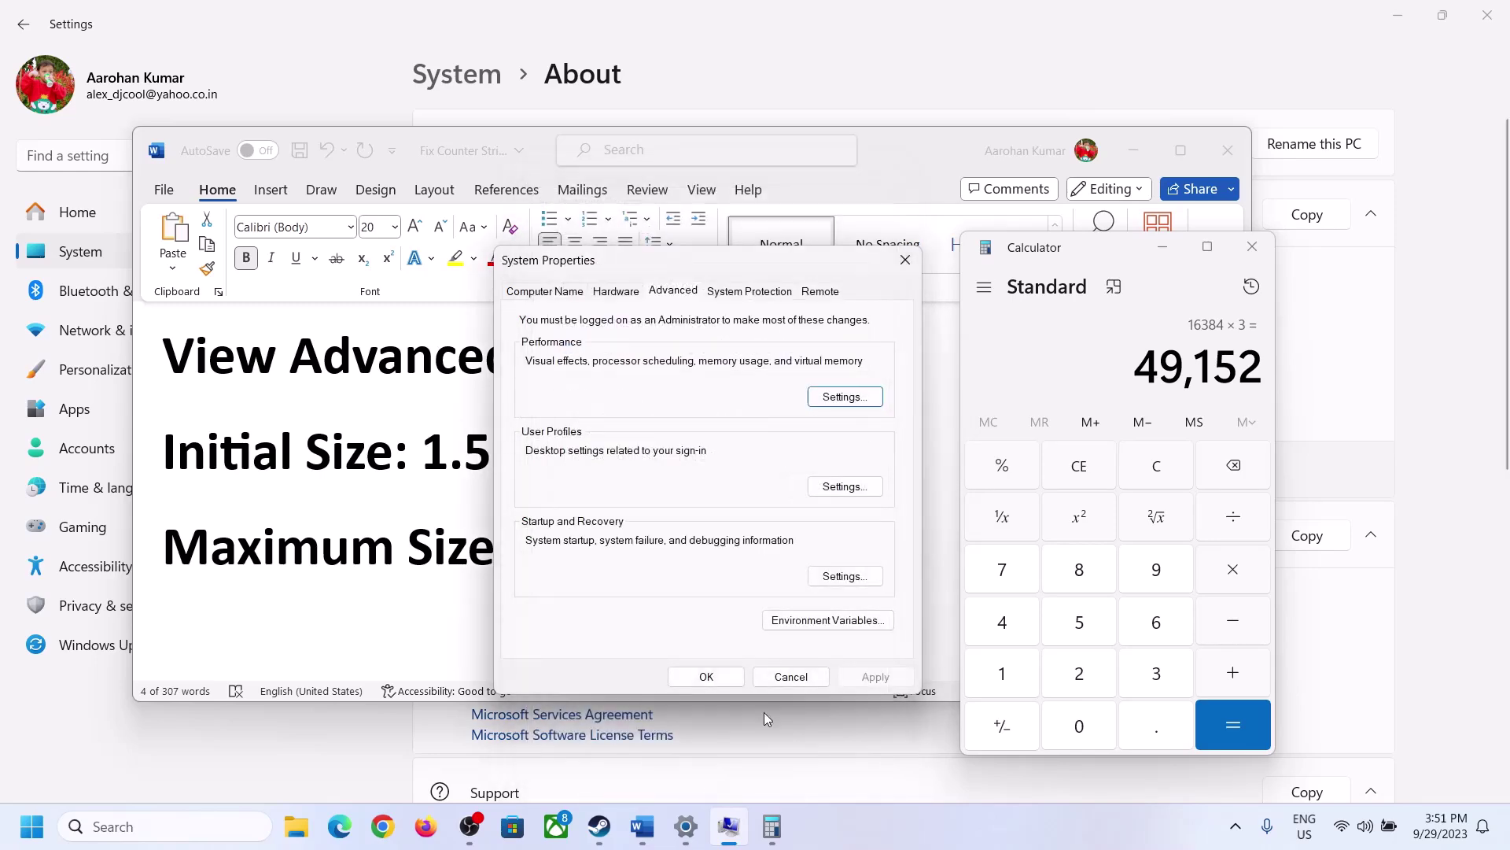
pyautogui.click(716, 674)
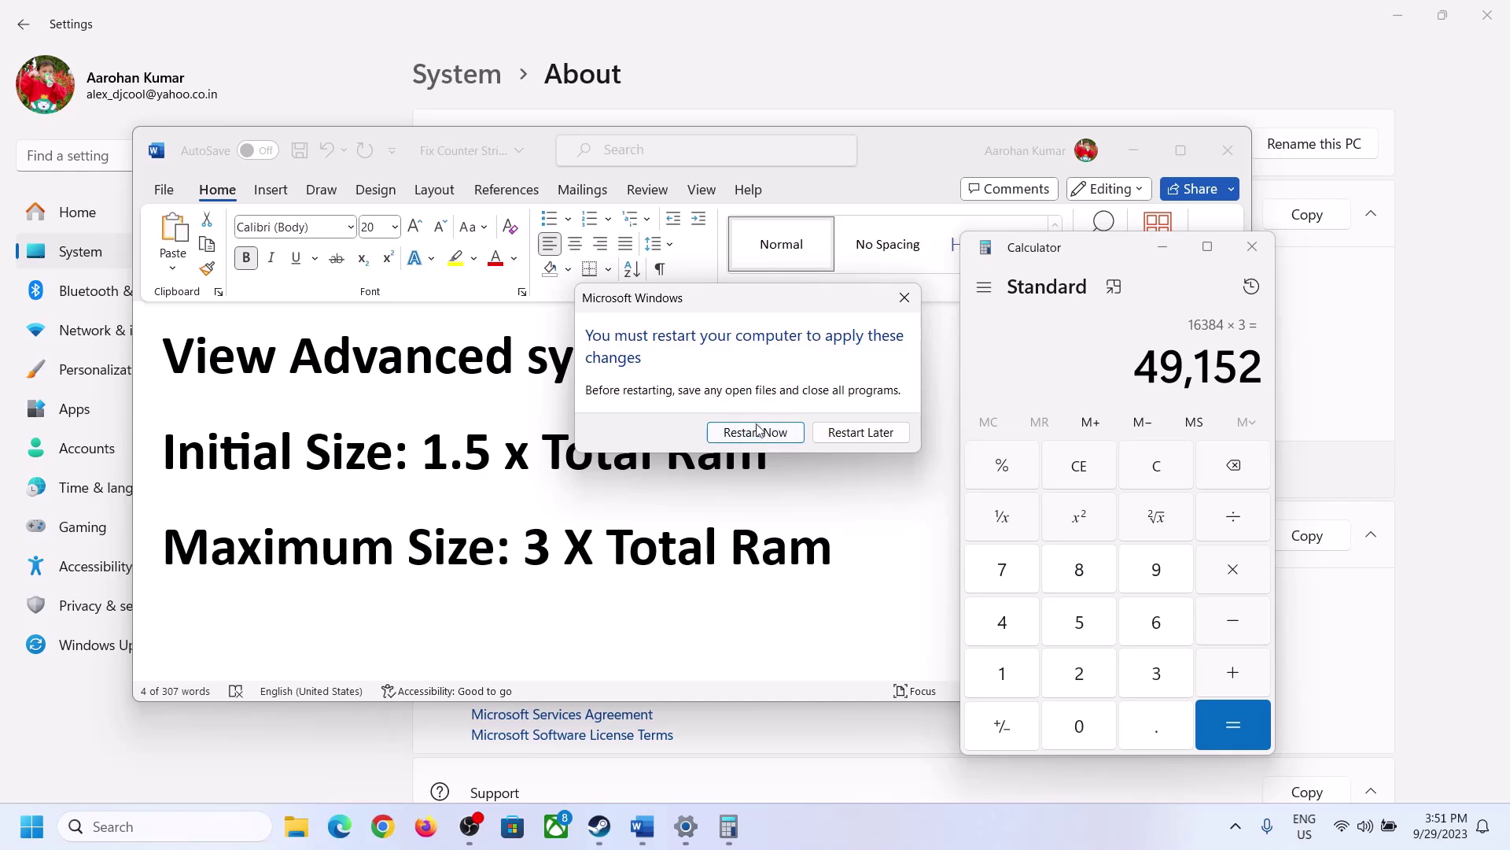
pyautogui.click(904, 298)
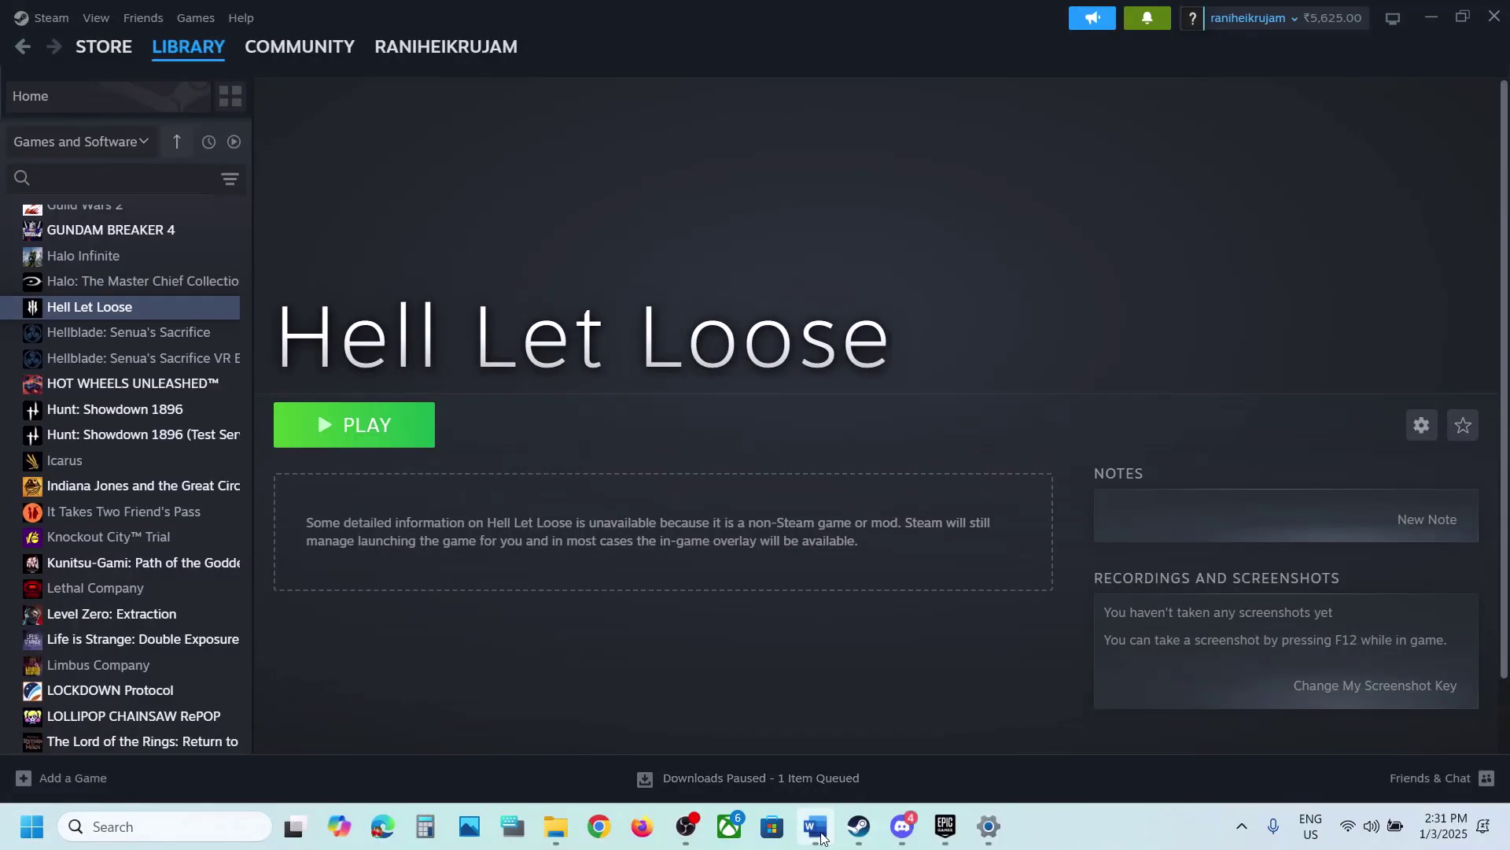
# Step: Copy the Visual C++ link under Step 16 of the Word notes and open it in Chrome
pyautogui.click(815, 826)
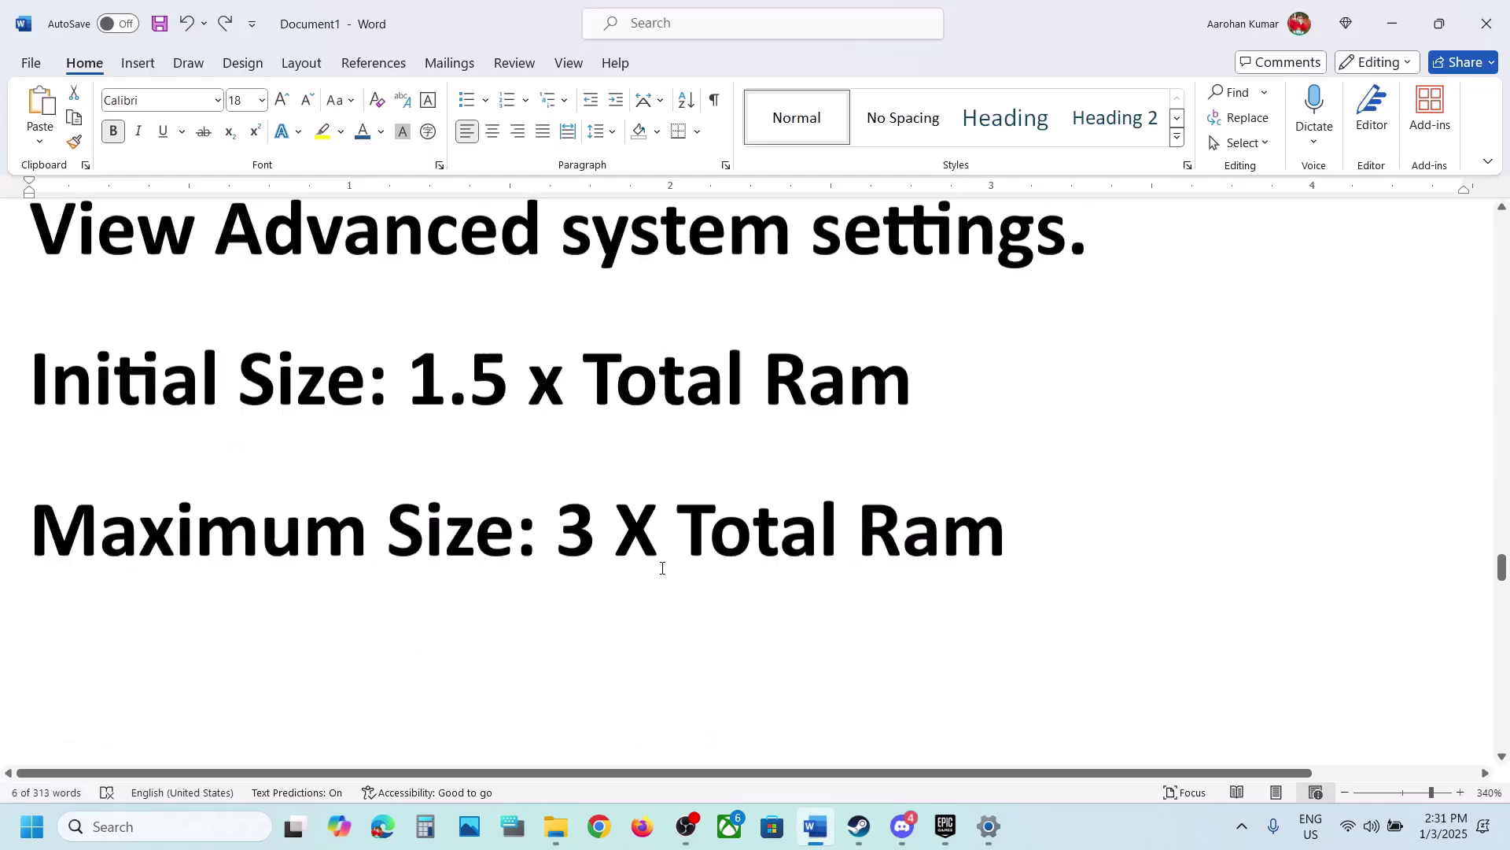
pyautogui.scroll(-5, 662, 568)
pyautogui.moveTo(826, 653); pyautogui.dragTo(2, 465)
pyautogui.hotkey('ctrl', 'c')
pyautogui.click(597, 828)
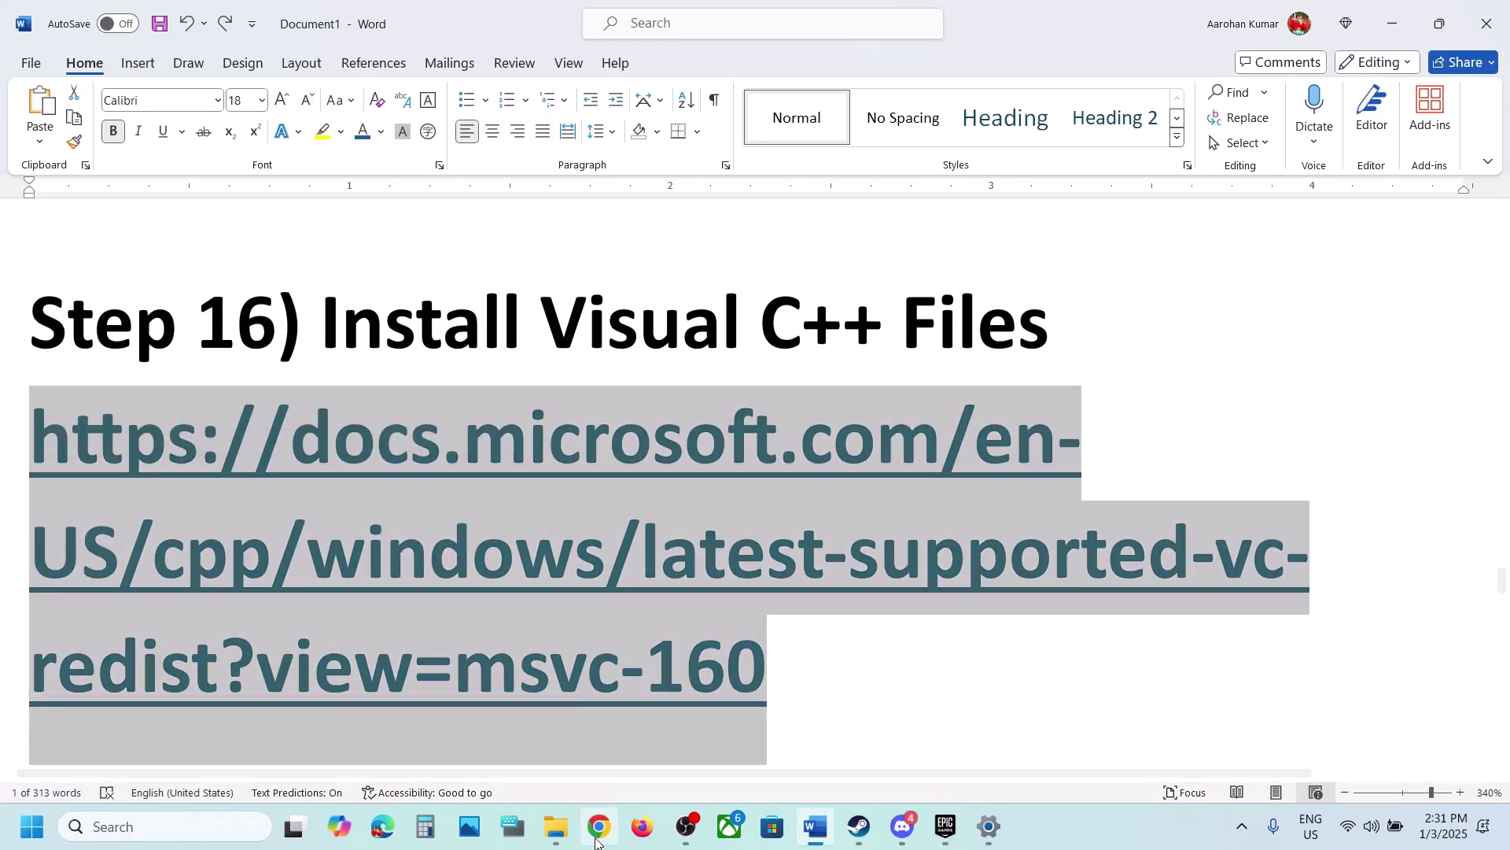
pyautogui.hotkey('ctrl', 'v')
pyautogui.press('Return')
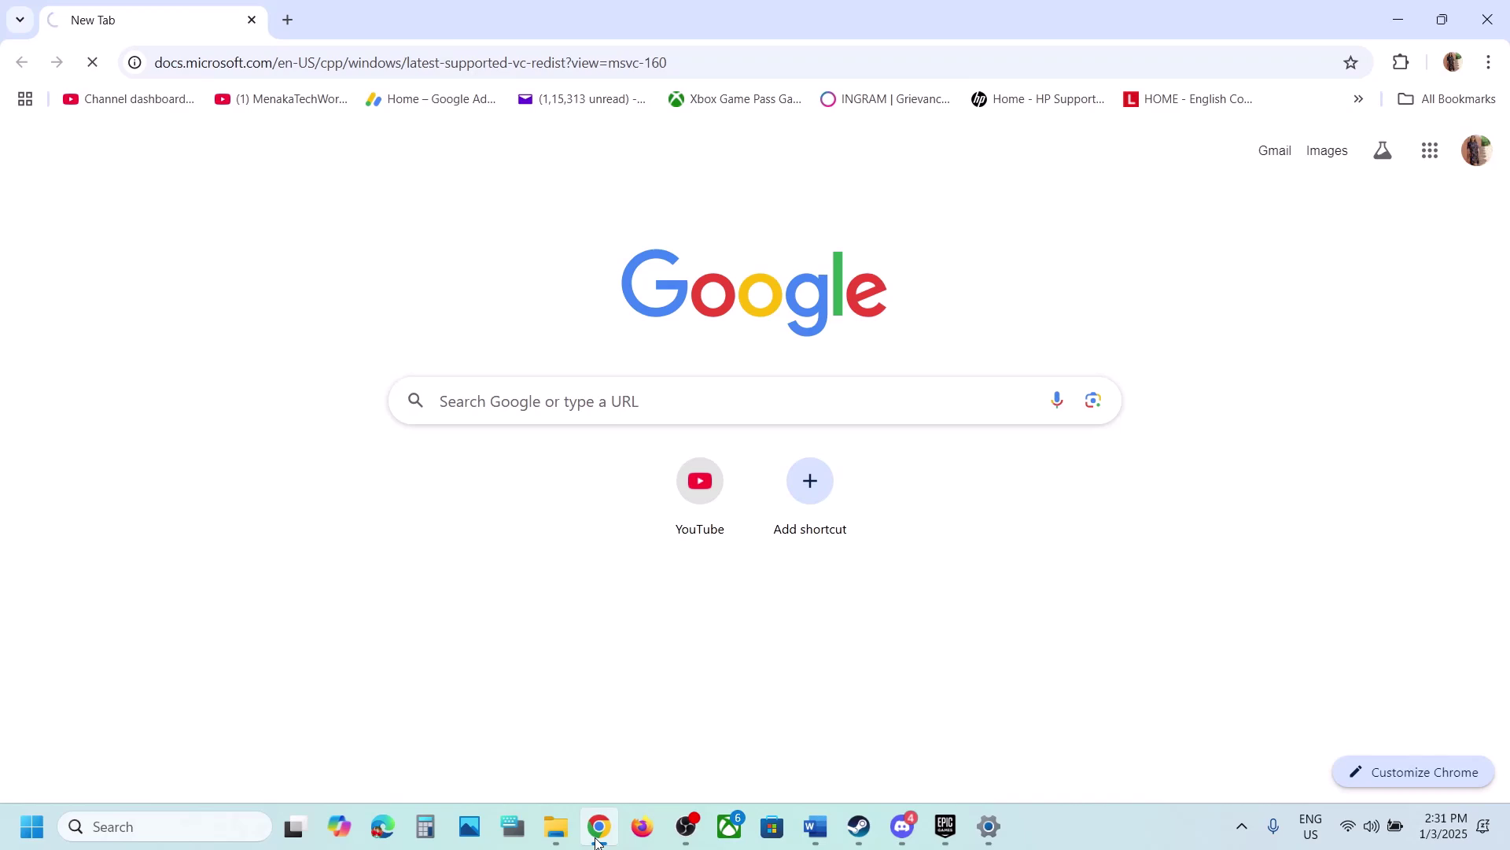
# Step: Download the X86 and X64 Visual C++ Redistributable packages for Visual Studio 2015, 2017, 2019, and 2022
pyautogui.scroll(-5, 497, 497)
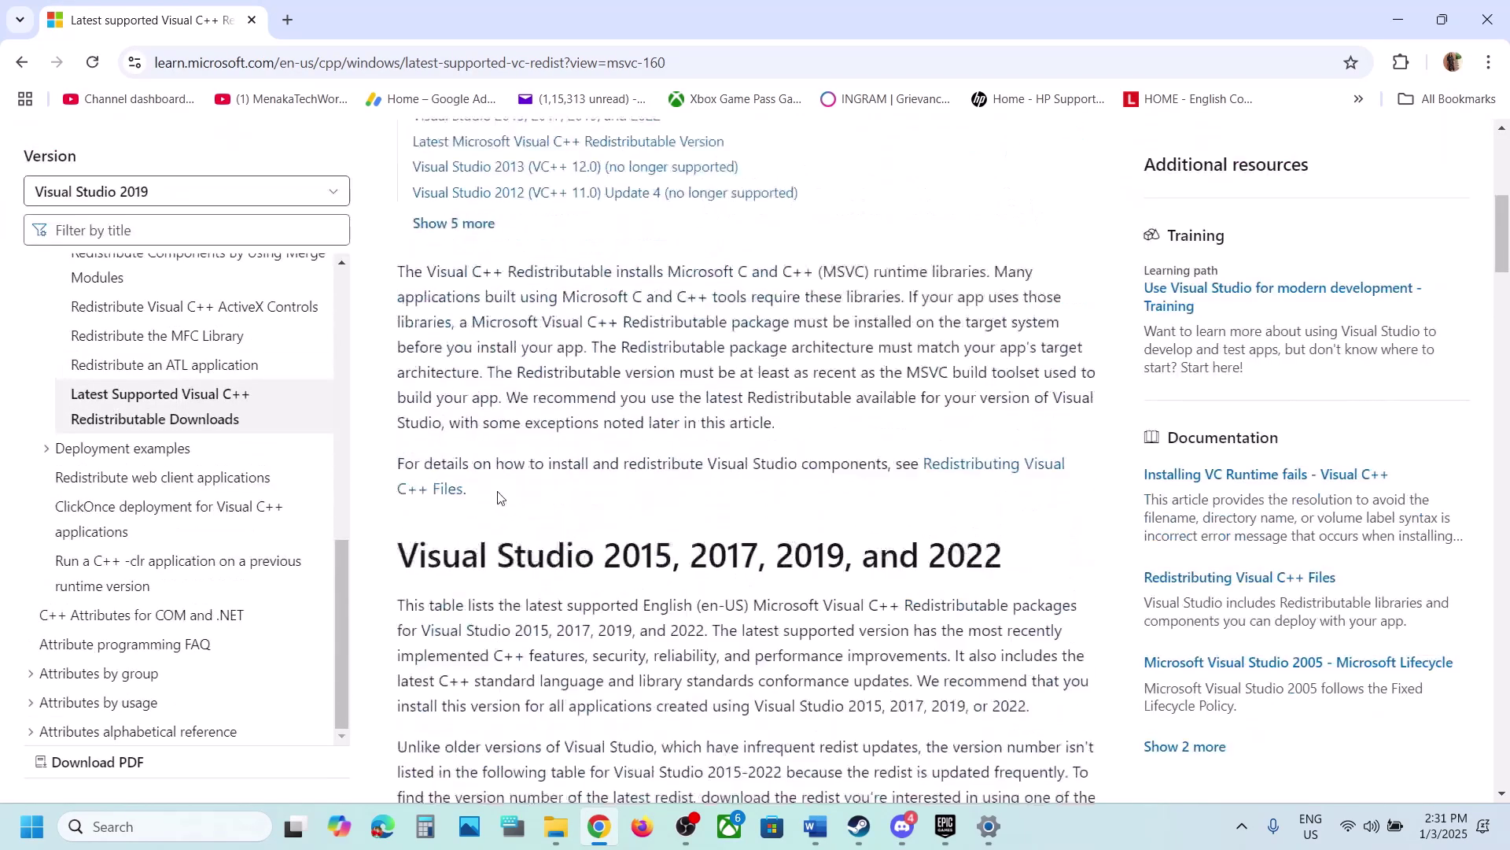
pyautogui.scroll(-2, 497, 498)
pyautogui.moveTo(457, 400); pyautogui.dragTo(1032, 396)
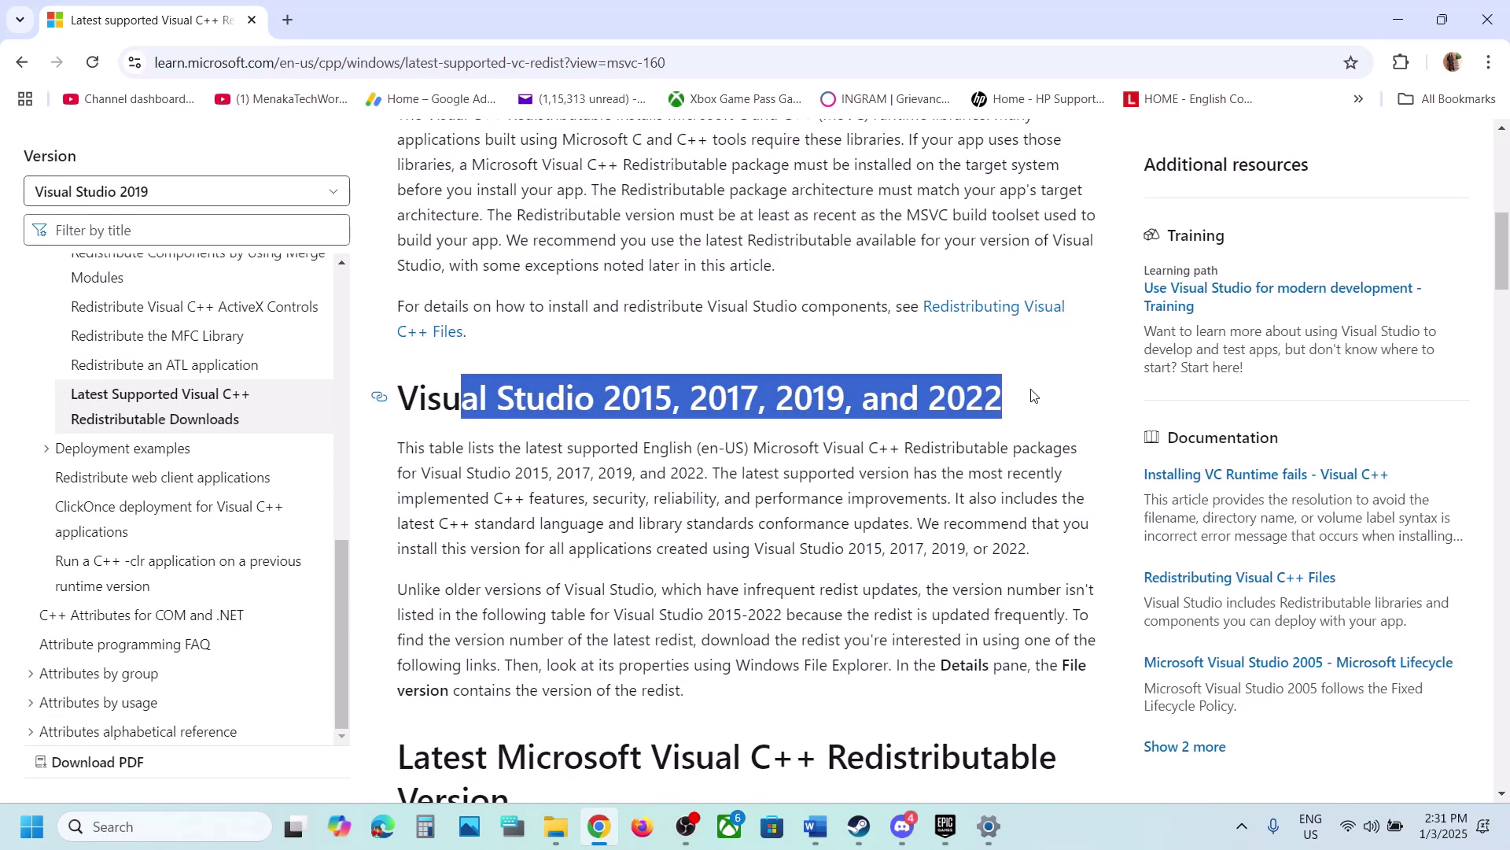
pyautogui.scroll(-9, 556, 496)
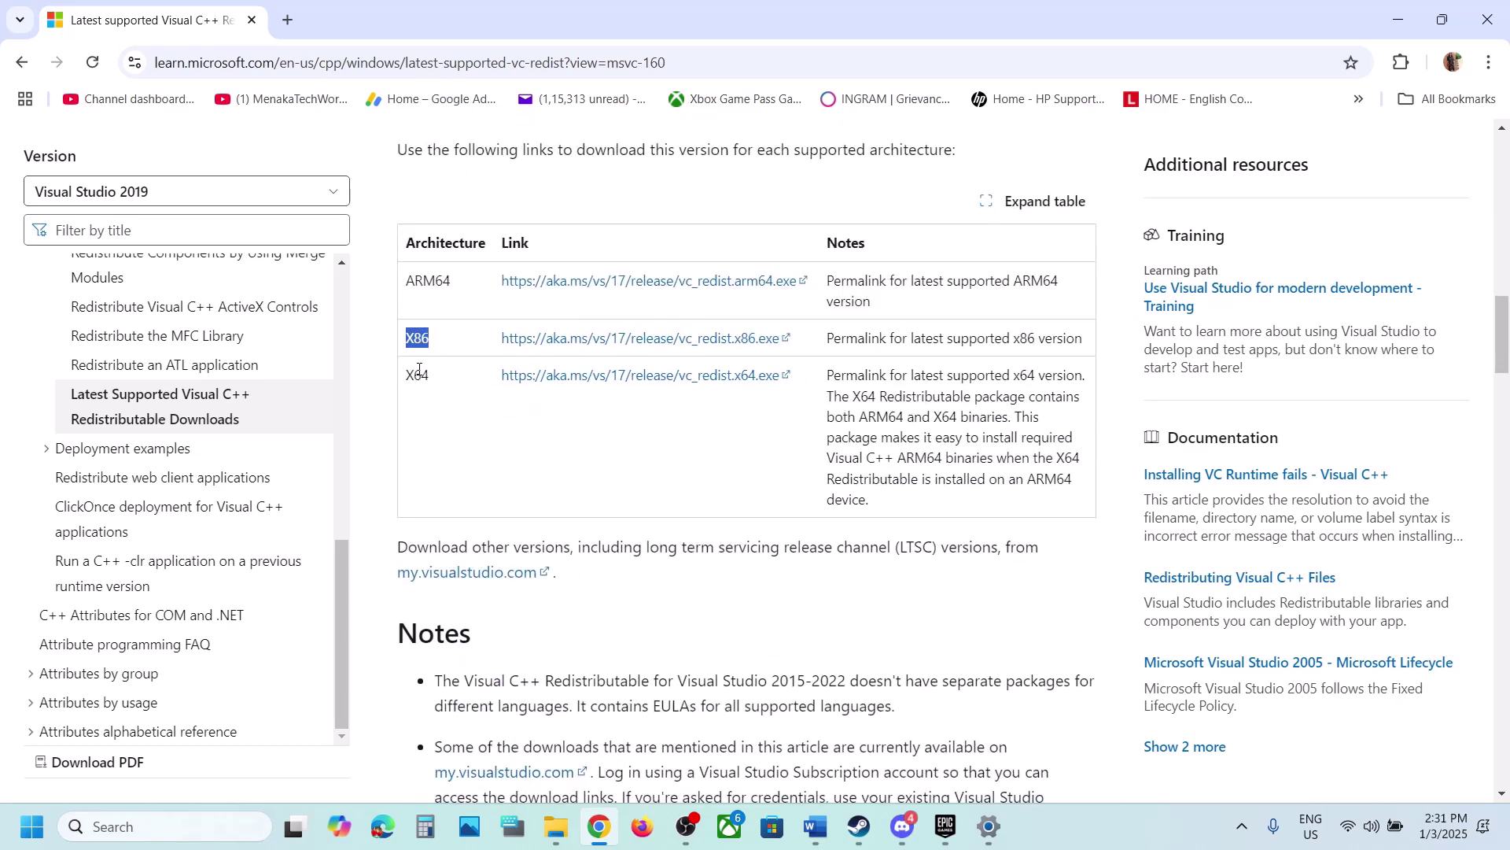
pyautogui.doubleClick(423, 339)
pyautogui.click(667, 340)
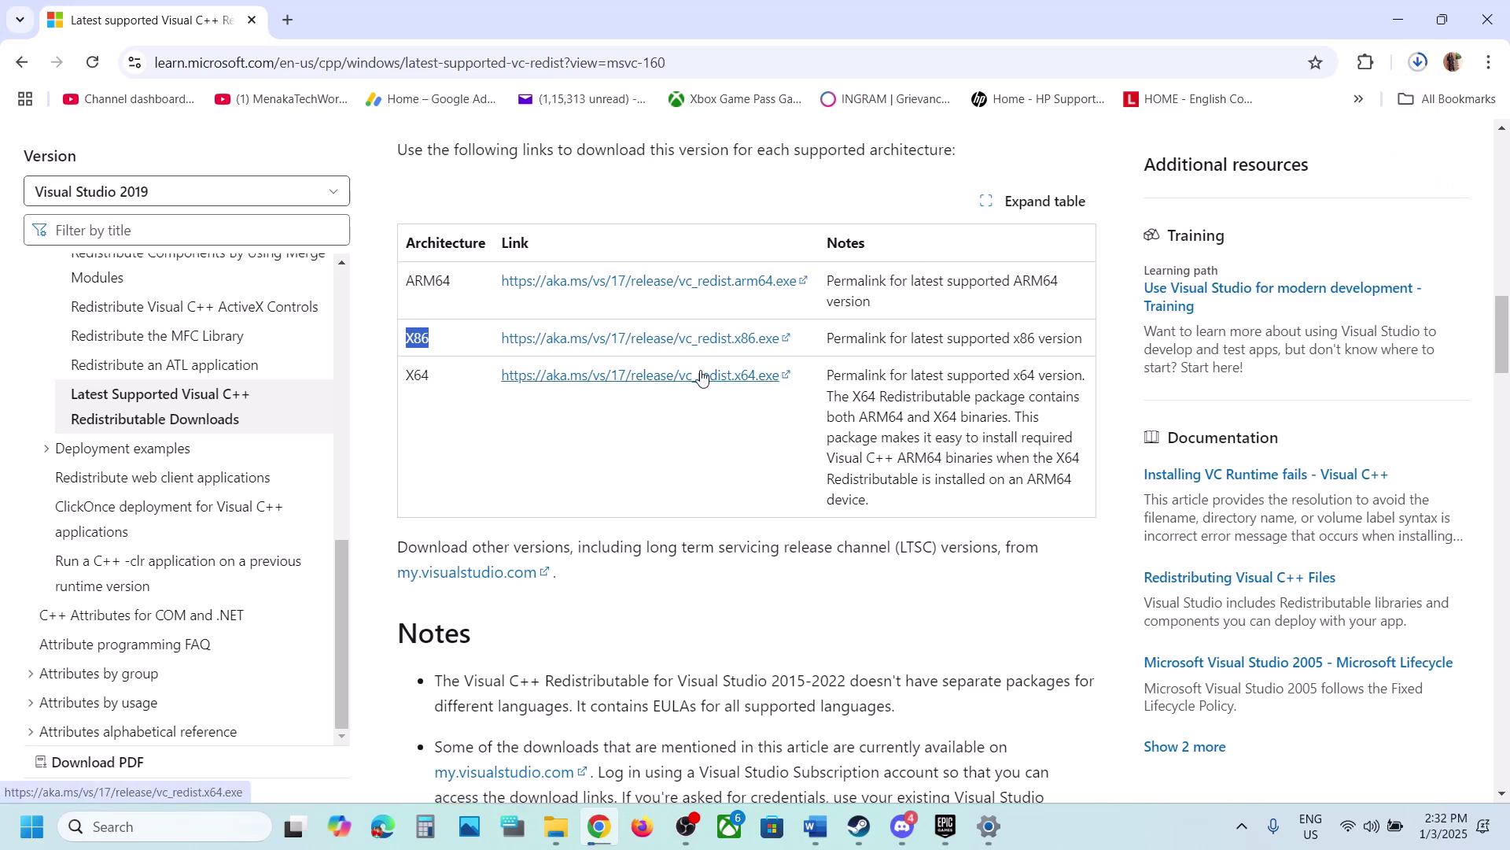
pyautogui.click(622, 379)
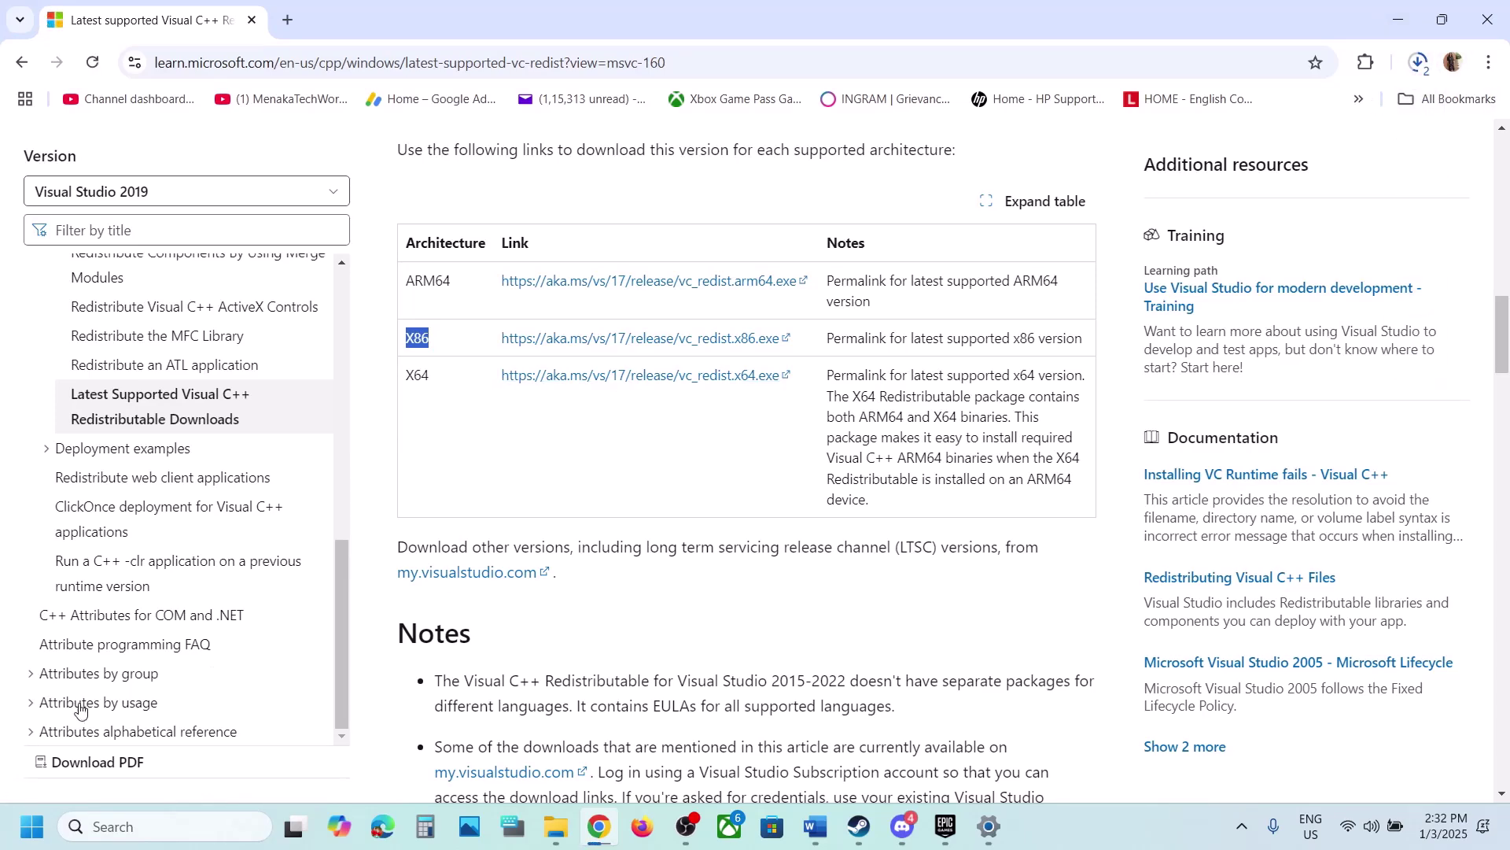
# Step: Show the computer's power options without choosing any of them
pyautogui.click(32, 826)
pyautogui.click(577, 771)
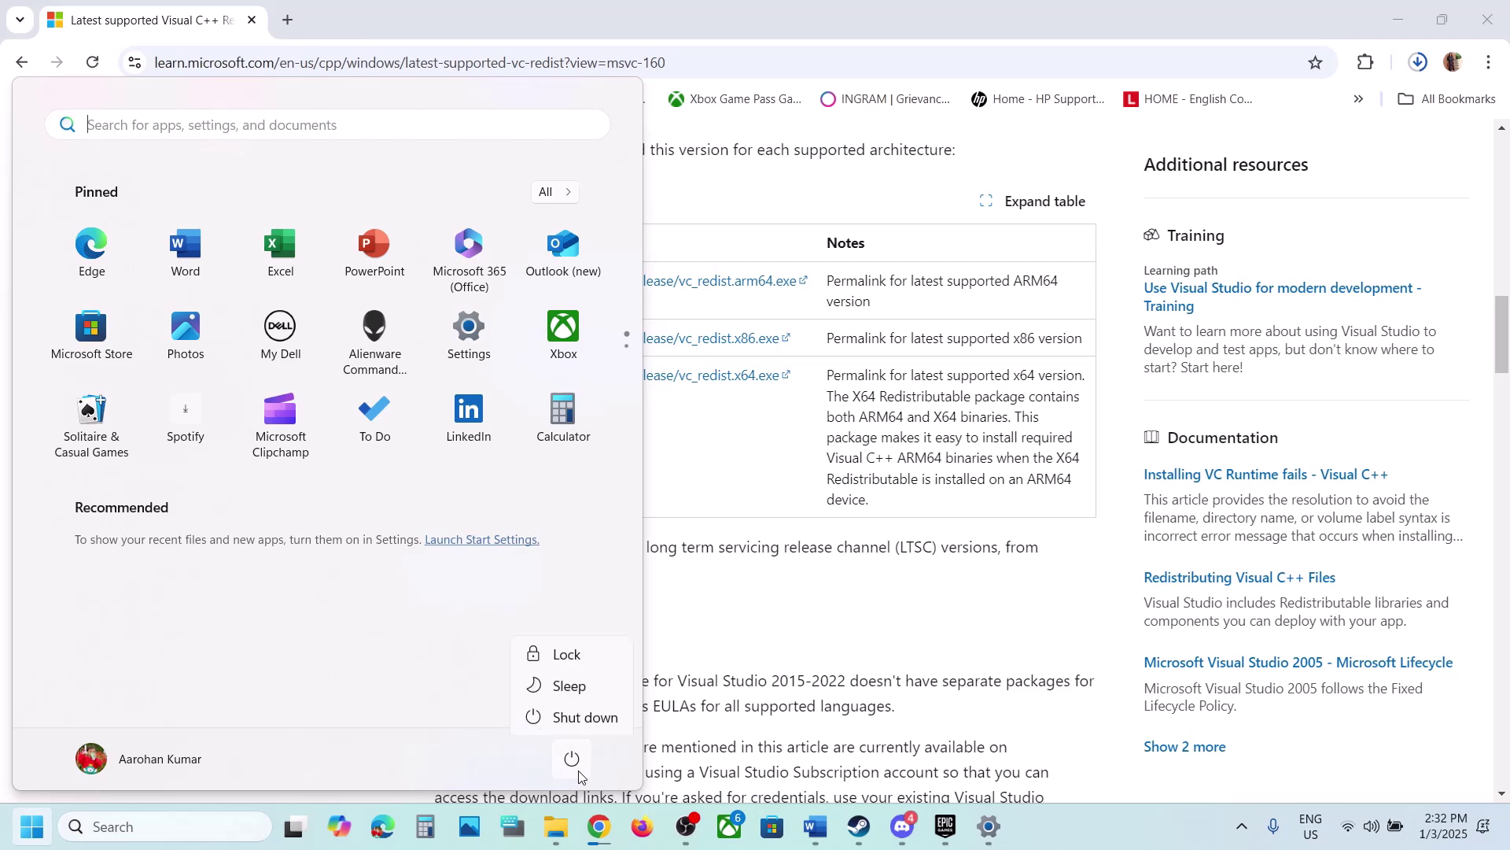
pyautogui.click(859, 828)
# Step: Review Step 17 of the Word notes, highlighting the external devices to unplug, the lighting software to close and disabling Steam Overlay
pyautogui.click(814, 828)
pyautogui.scroll(-6, 700, 589)
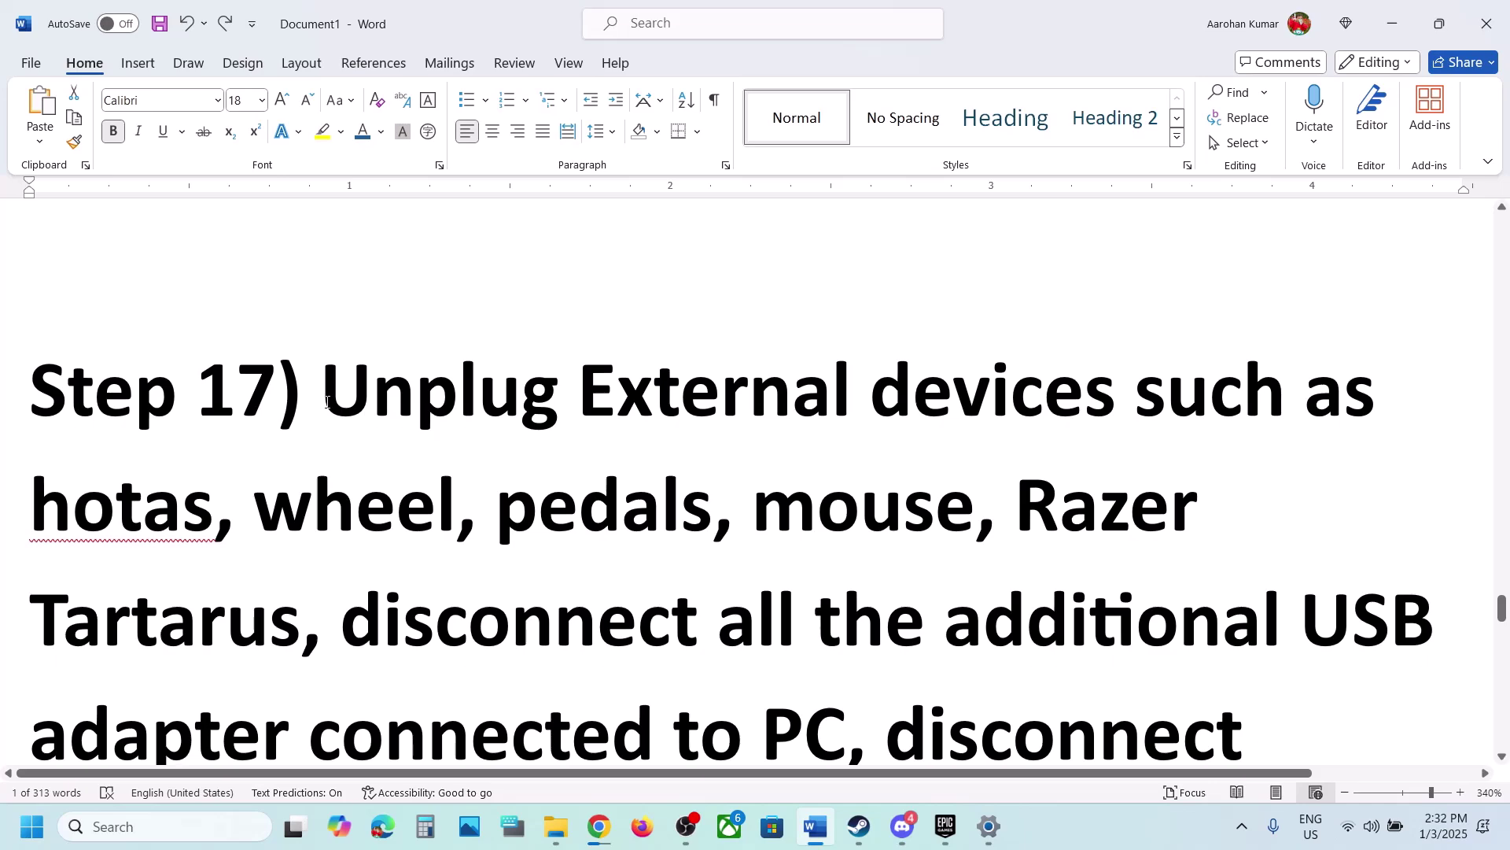
pyautogui.moveTo(322, 402); pyautogui.dragTo(1218, 504)
pyautogui.scroll(-3, 1060, 499)
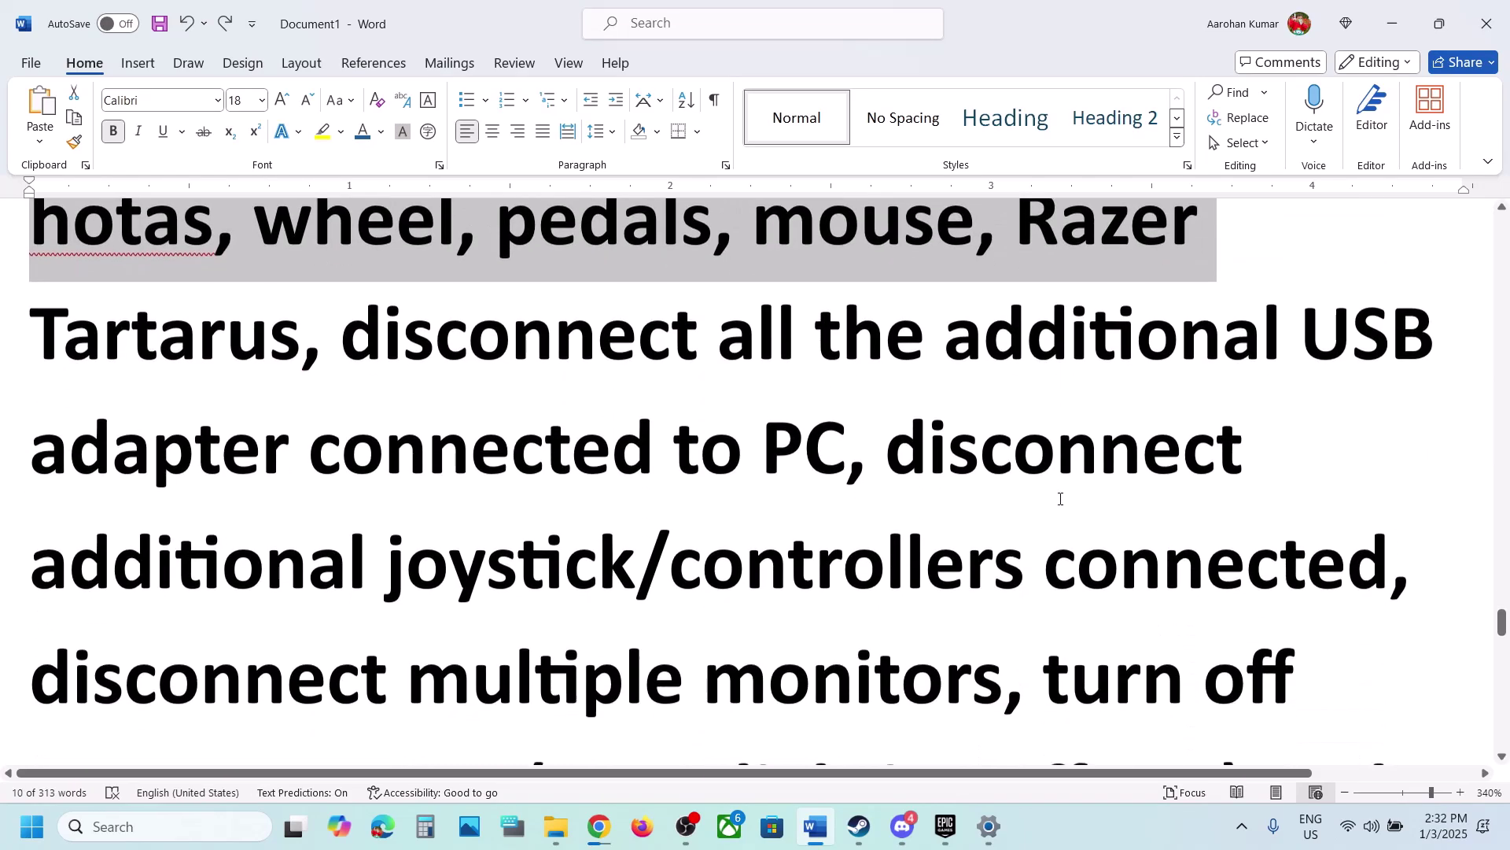
pyautogui.moveTo(342, 324); pyautogui.dragTo(1388, 570)
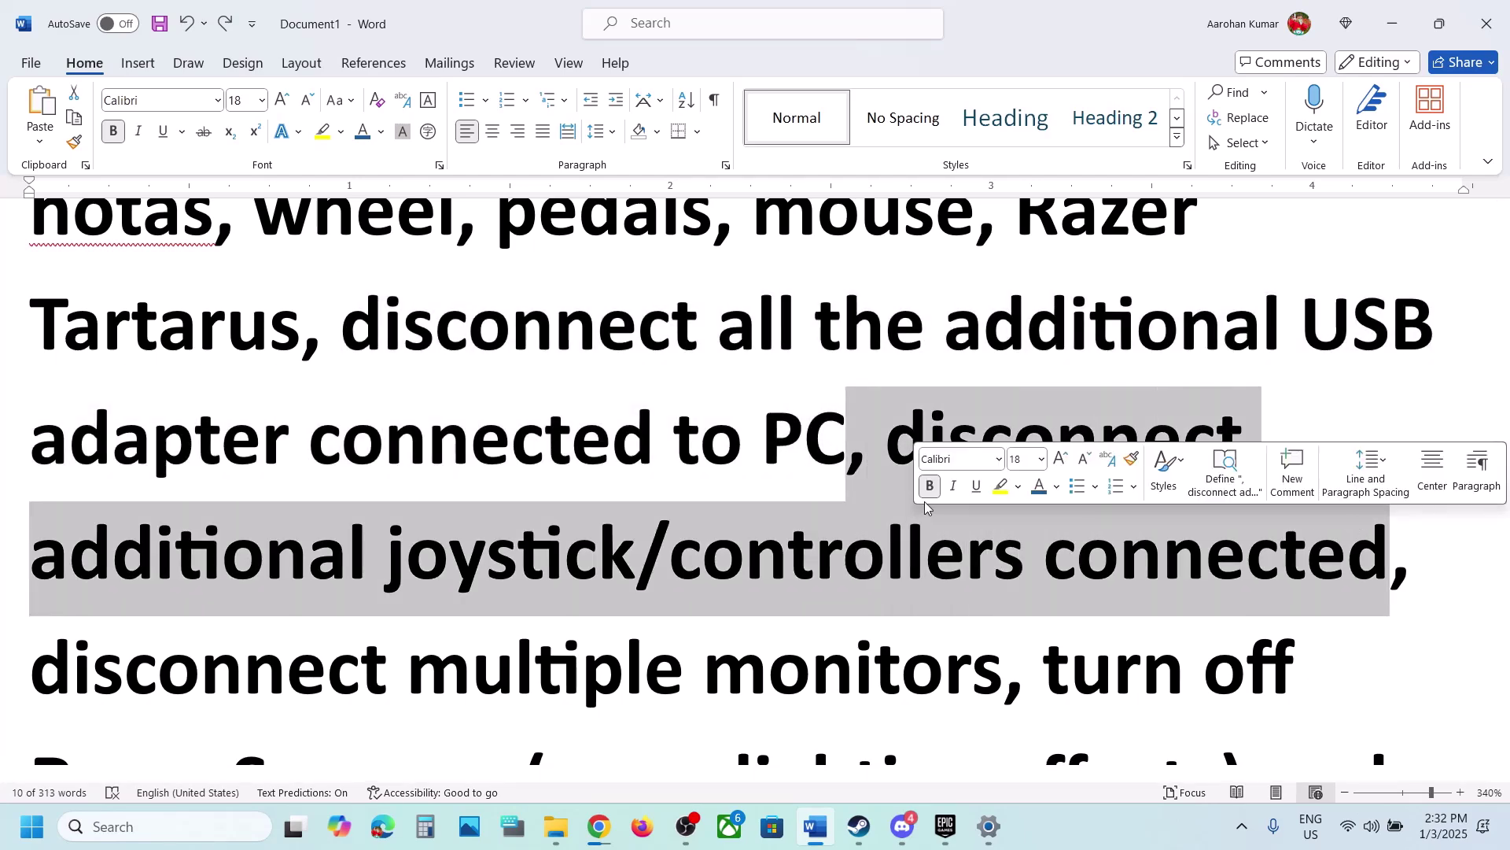
pyautogui.scroll(-1, 925, 504)
pyautogui.scroll(-3, 793, 506)
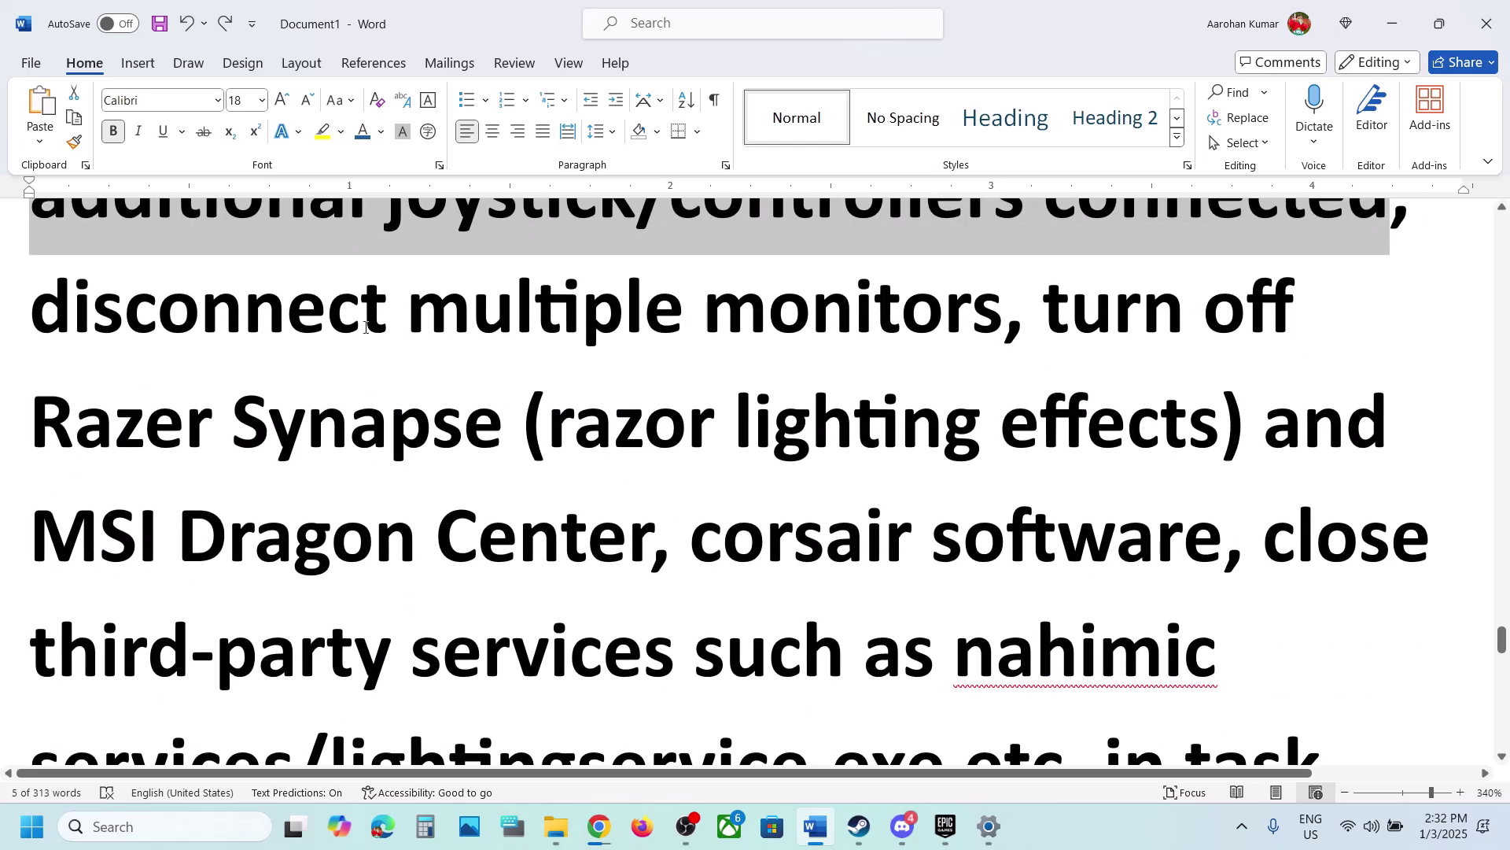
pyautogui.moveTo(172, 299); pyautogui.dragTo(1064, 675)
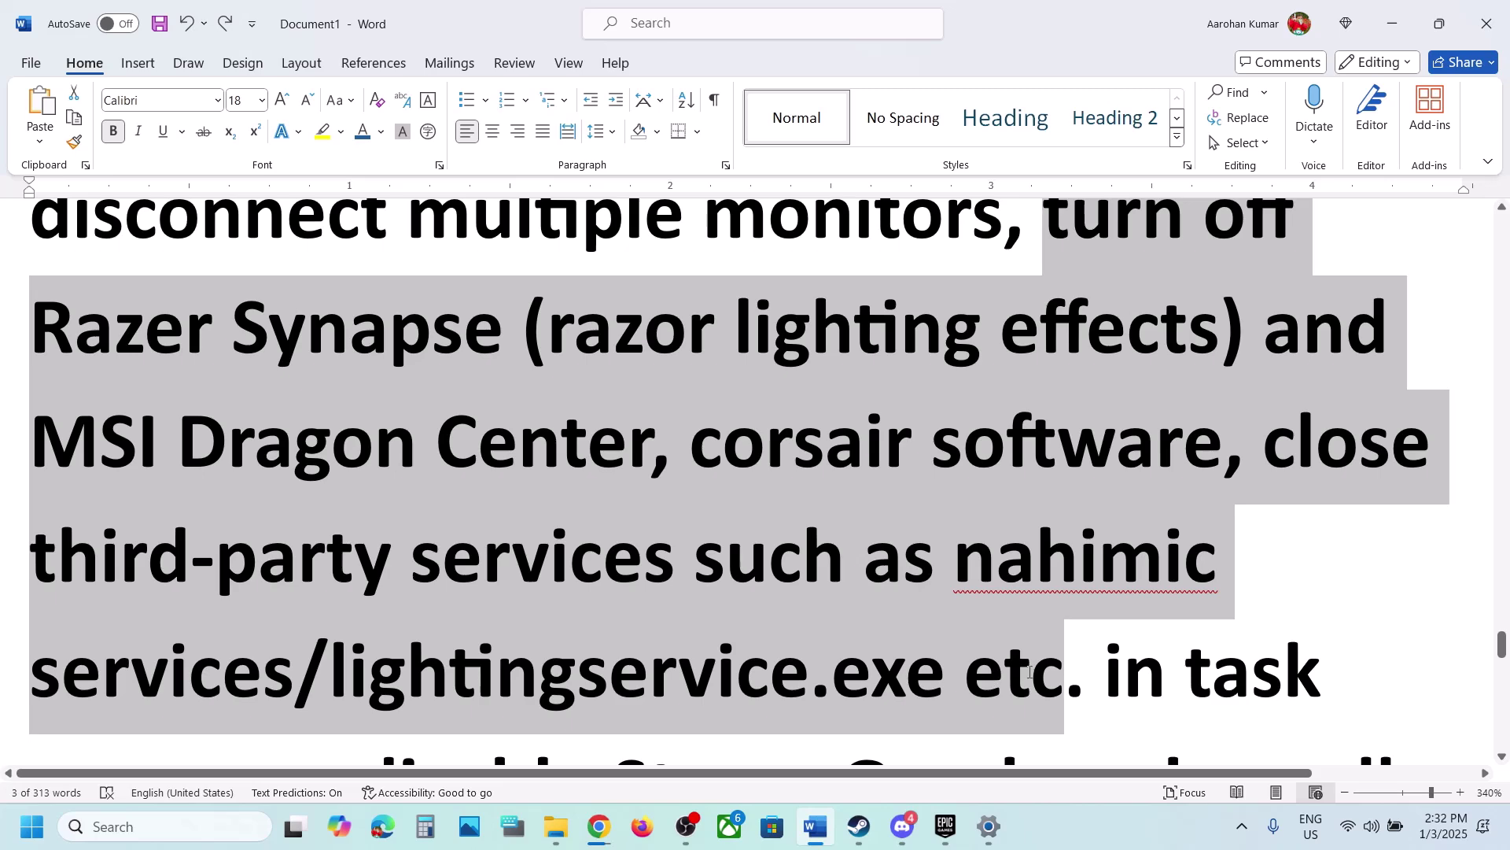
pyautogui.scroll(-5, 515, 563)
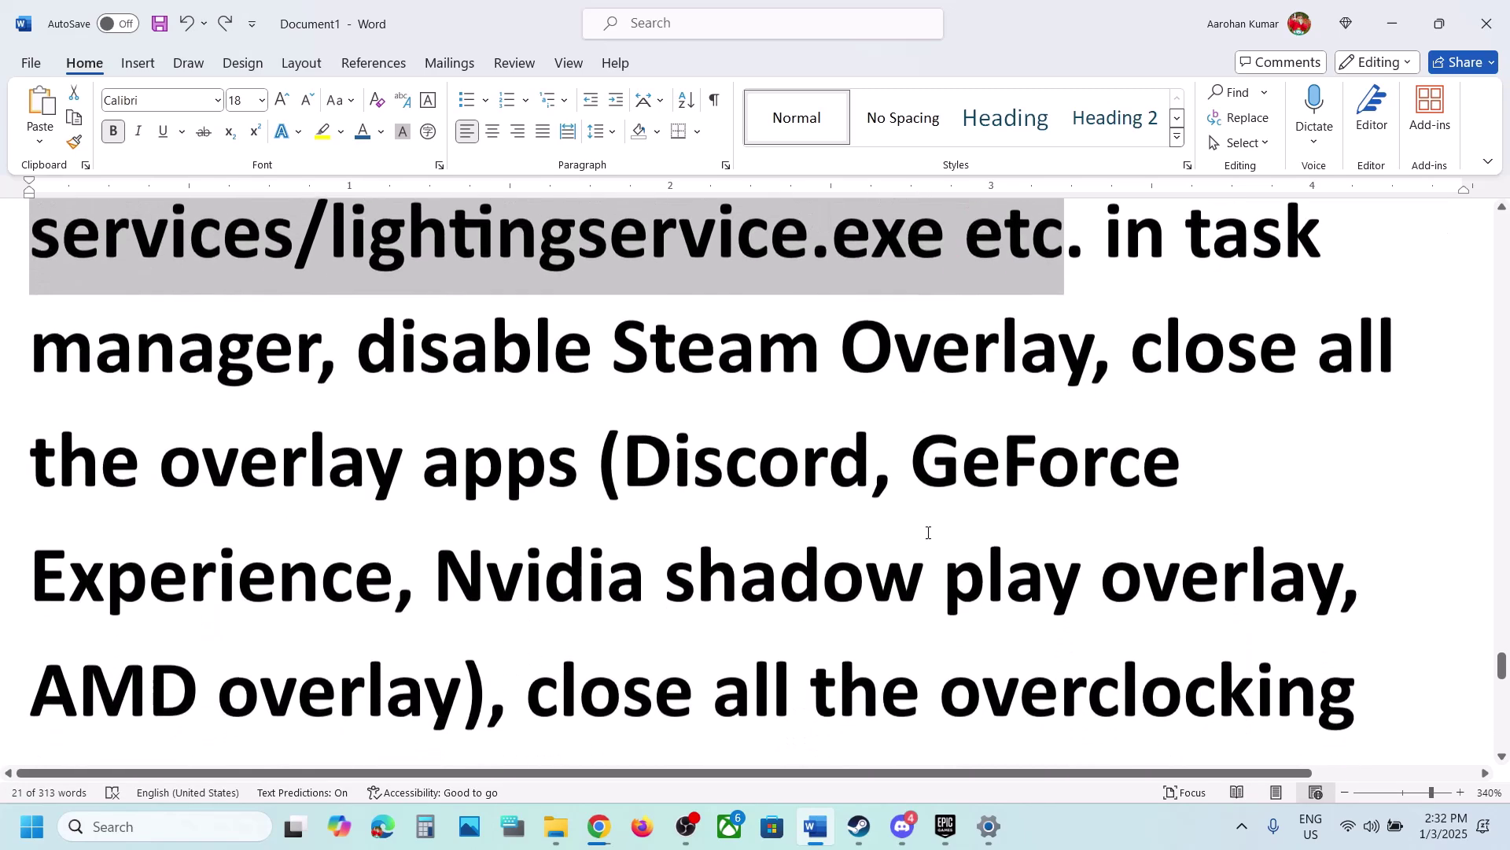
pyautogui.moveTo(377, 356); pyautogui.dragTo(1089, 356)
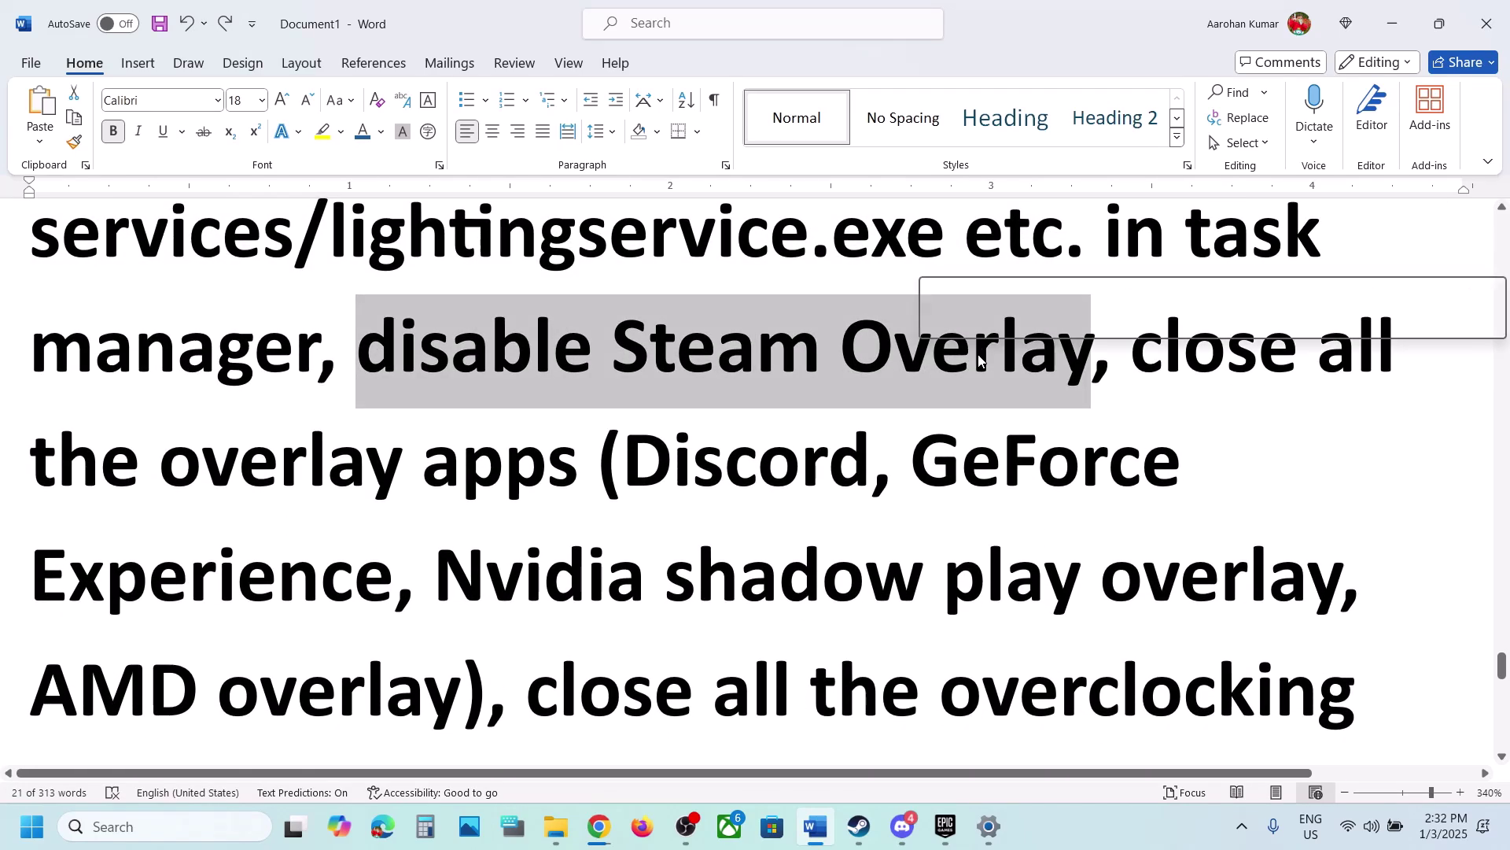
# Step: Switch to Steam and check the Steam Overlay option in the properties of Hell Let Loose
pyautogui.click(859, 826)
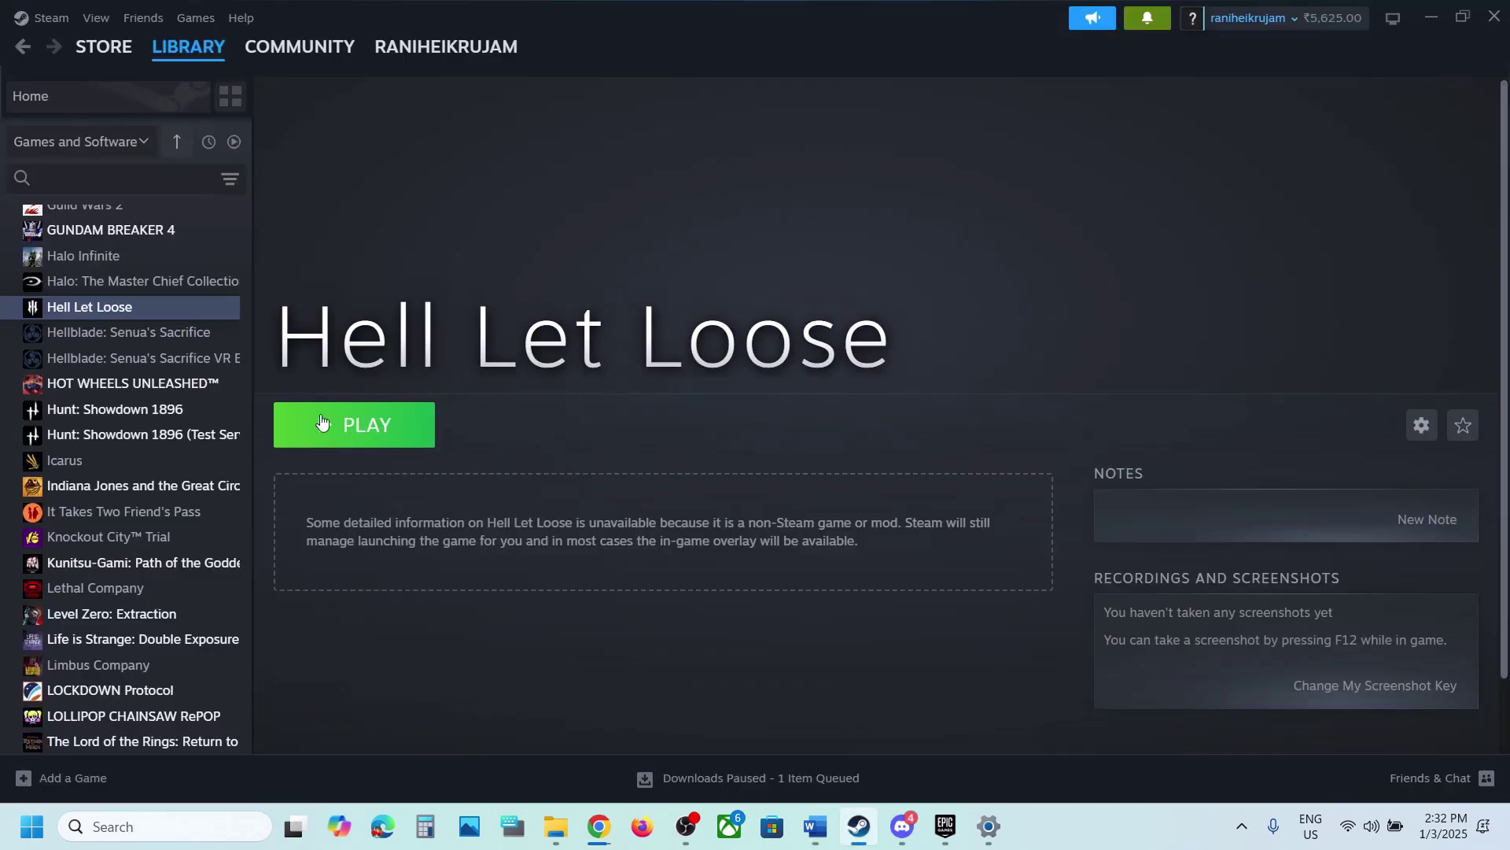
pyautogui.rightClick(115, 304)
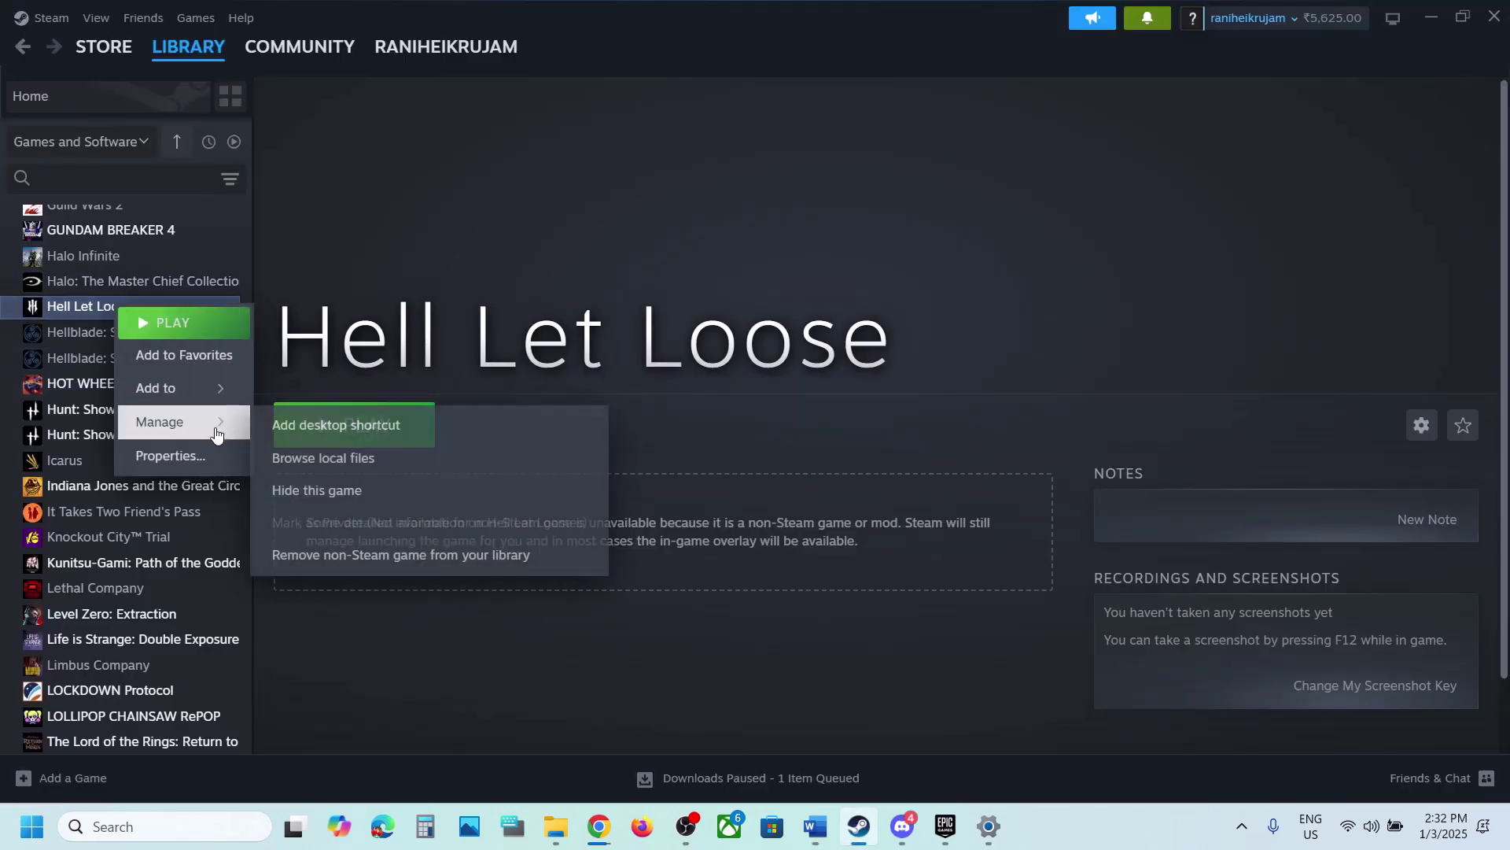
pyautogui.click(199, 453)
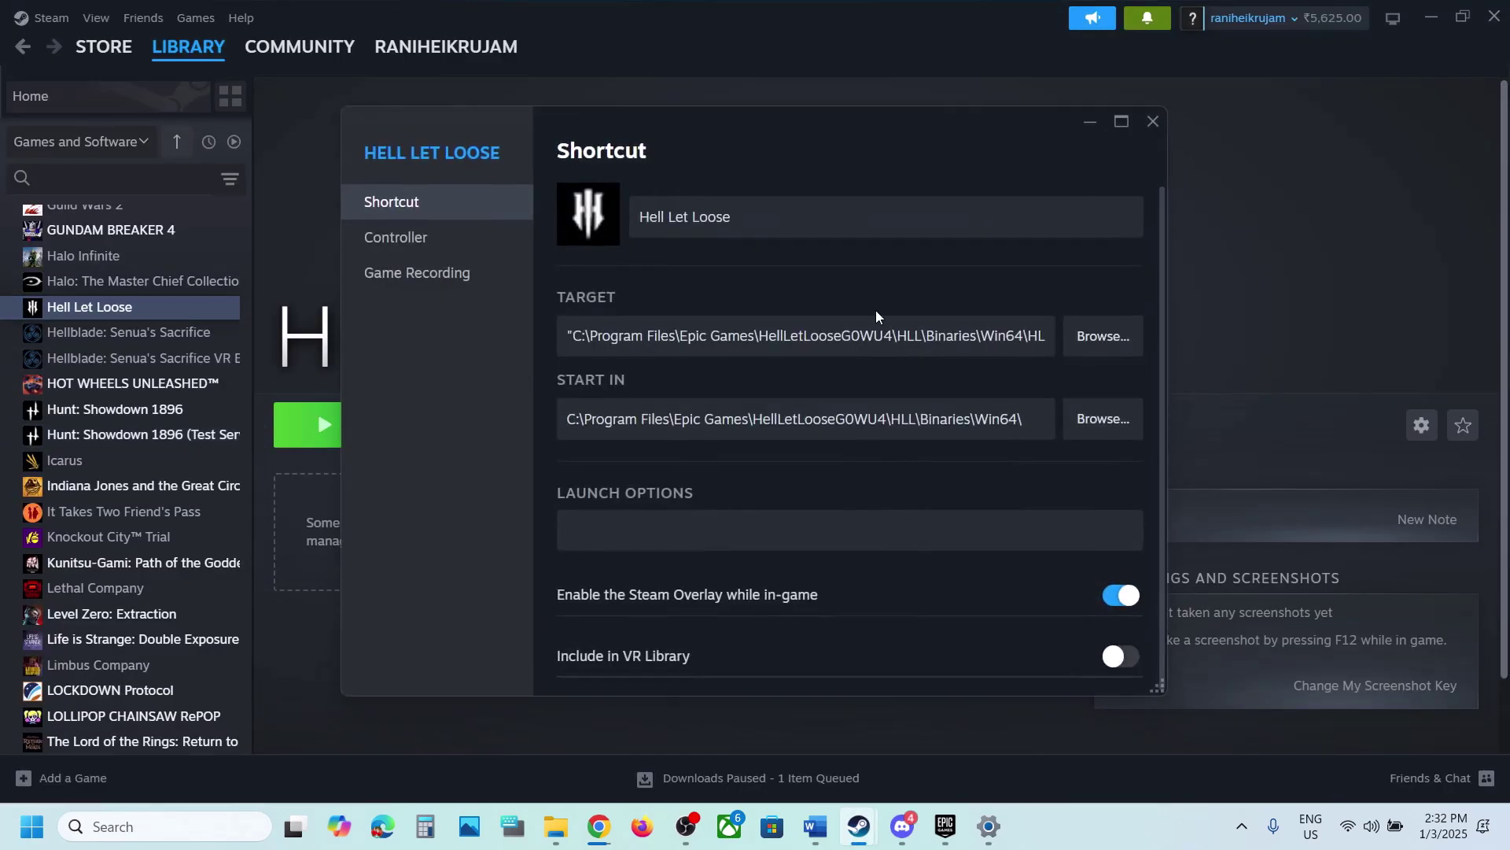
pyautogui.click(1153, 121)
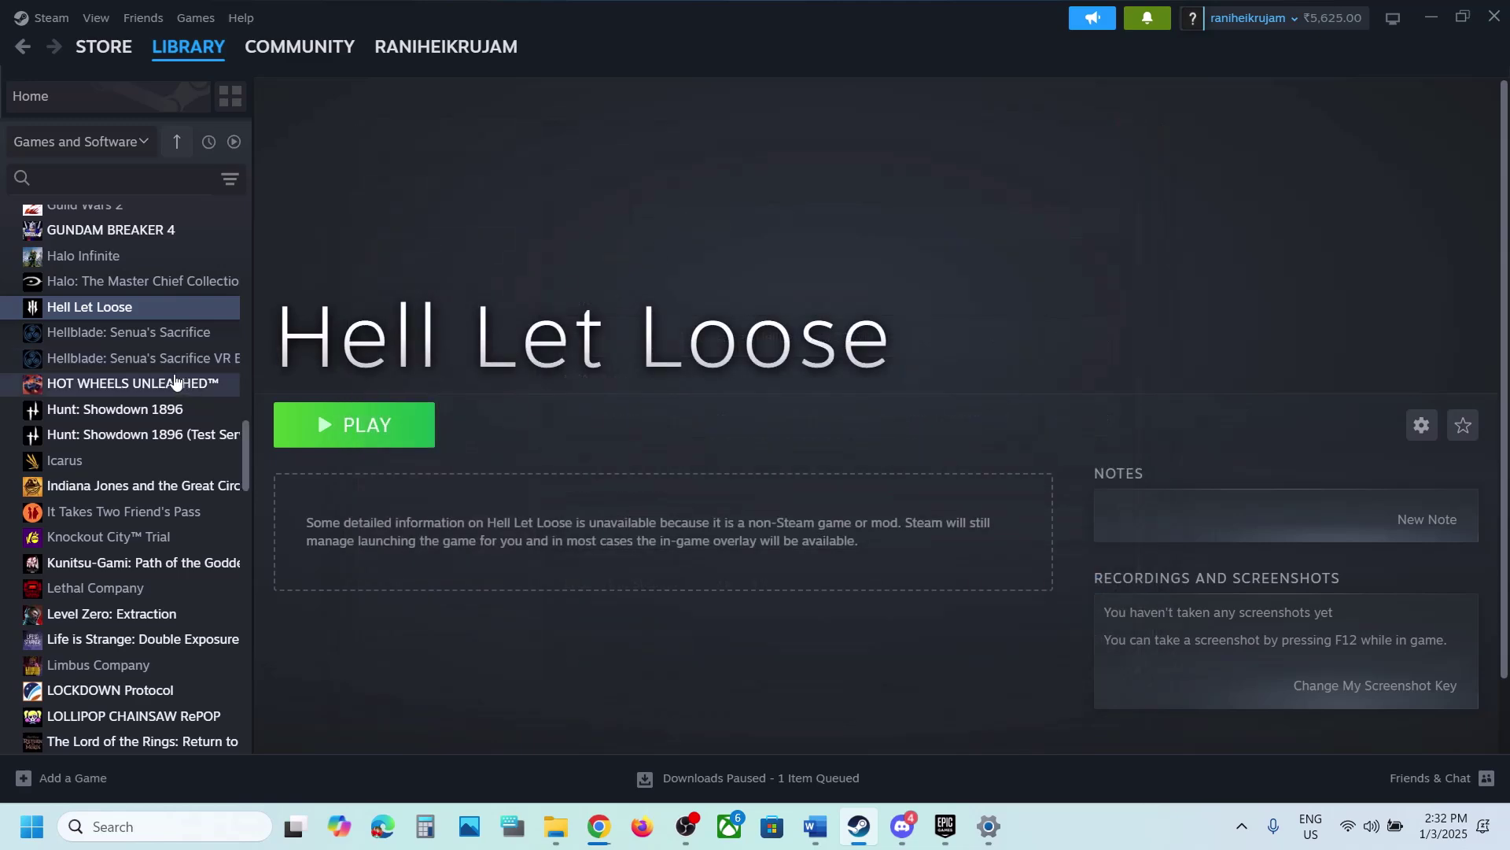
# Step: Disable the Steam Overlay while in-game for HOT WHEELS UNLEASHED in its properties, and close them
pyautogui.rightClick(131, 386)
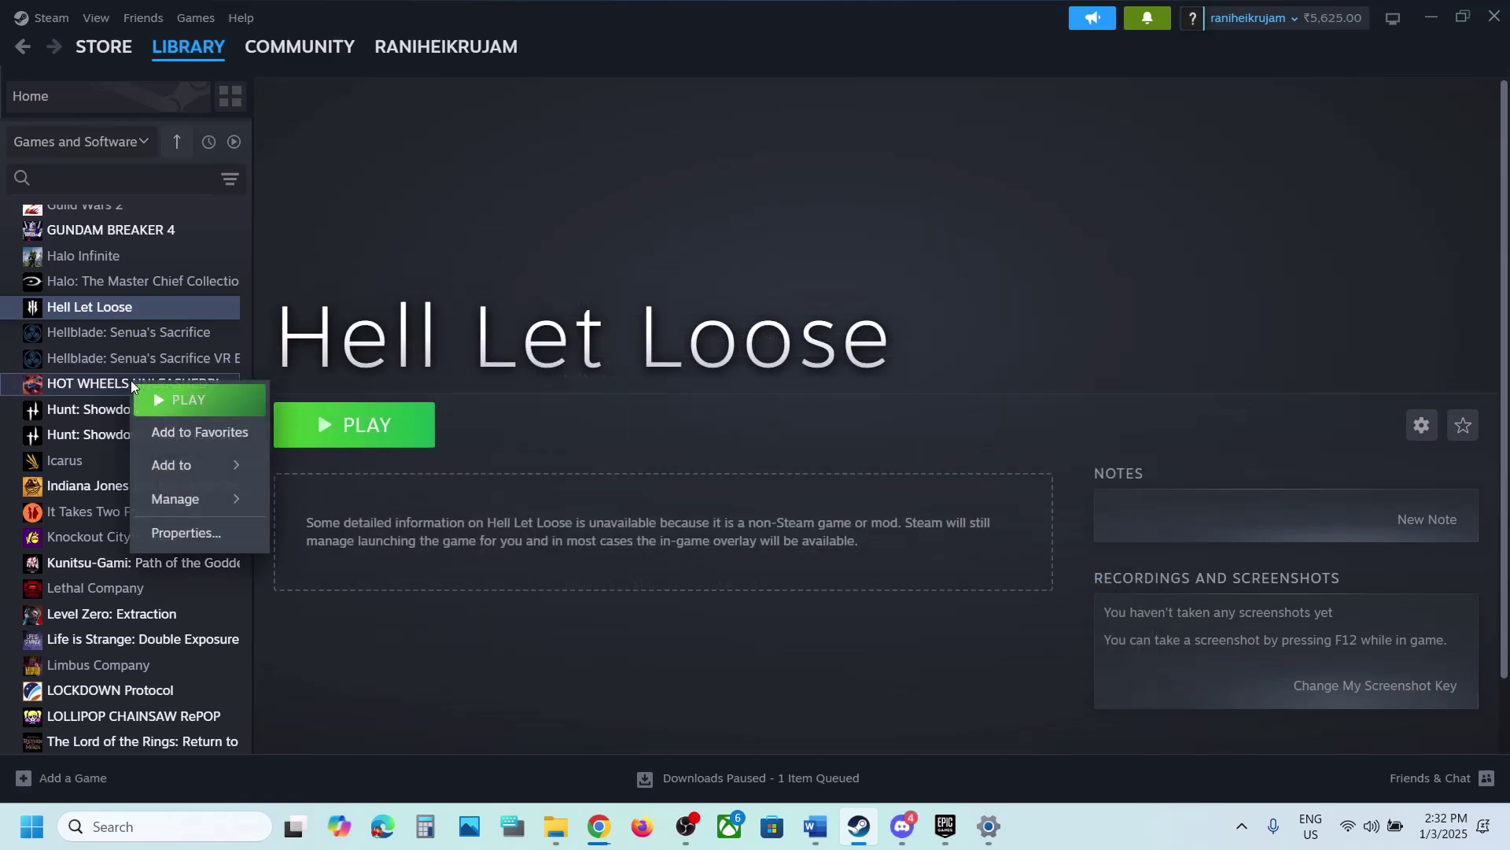
pyautogui.click(197, 529)
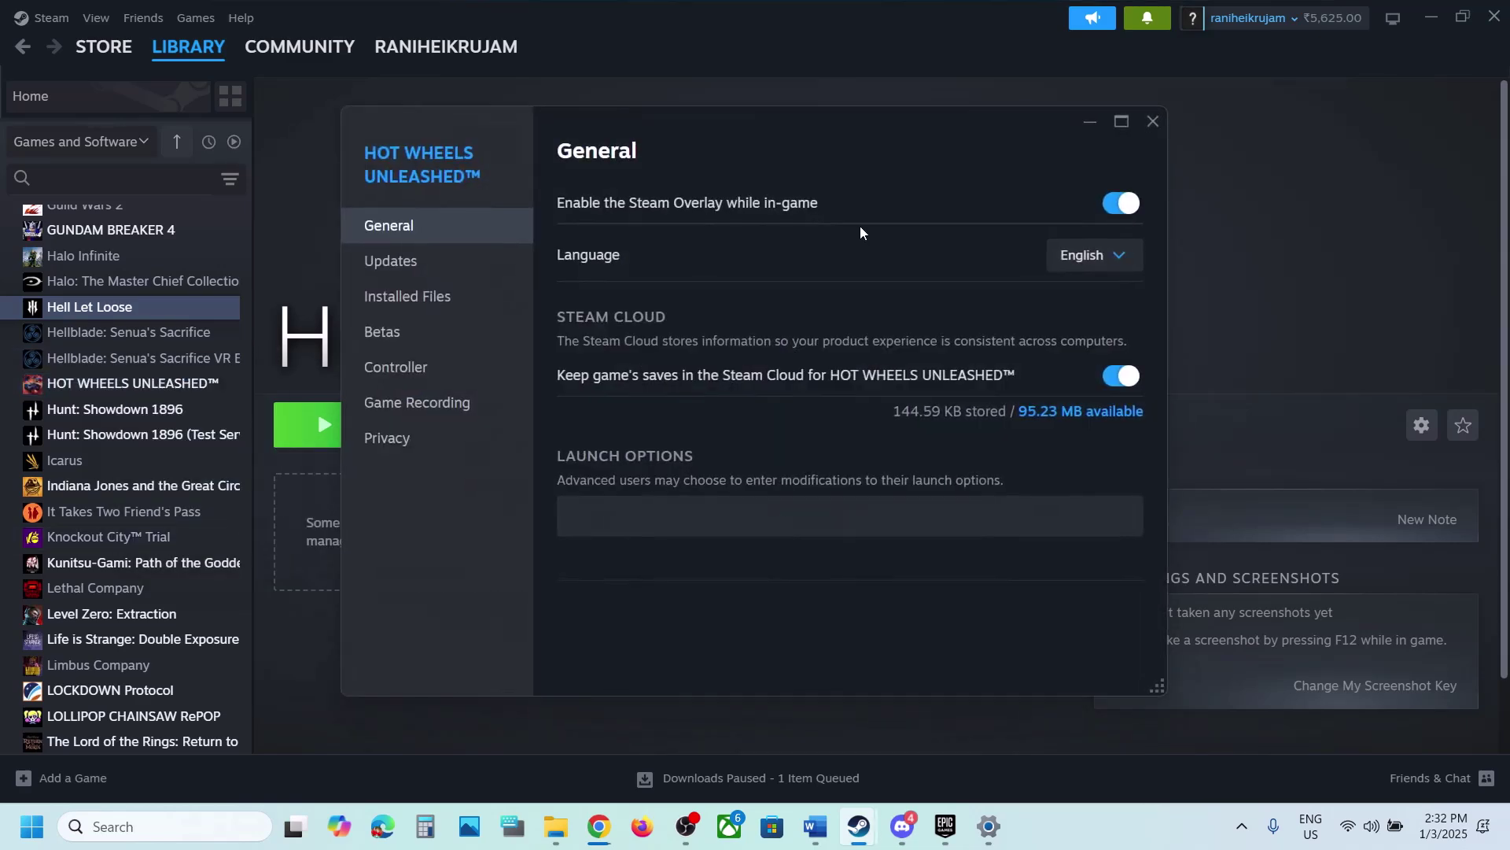
pyautogui.click(1114, 205)
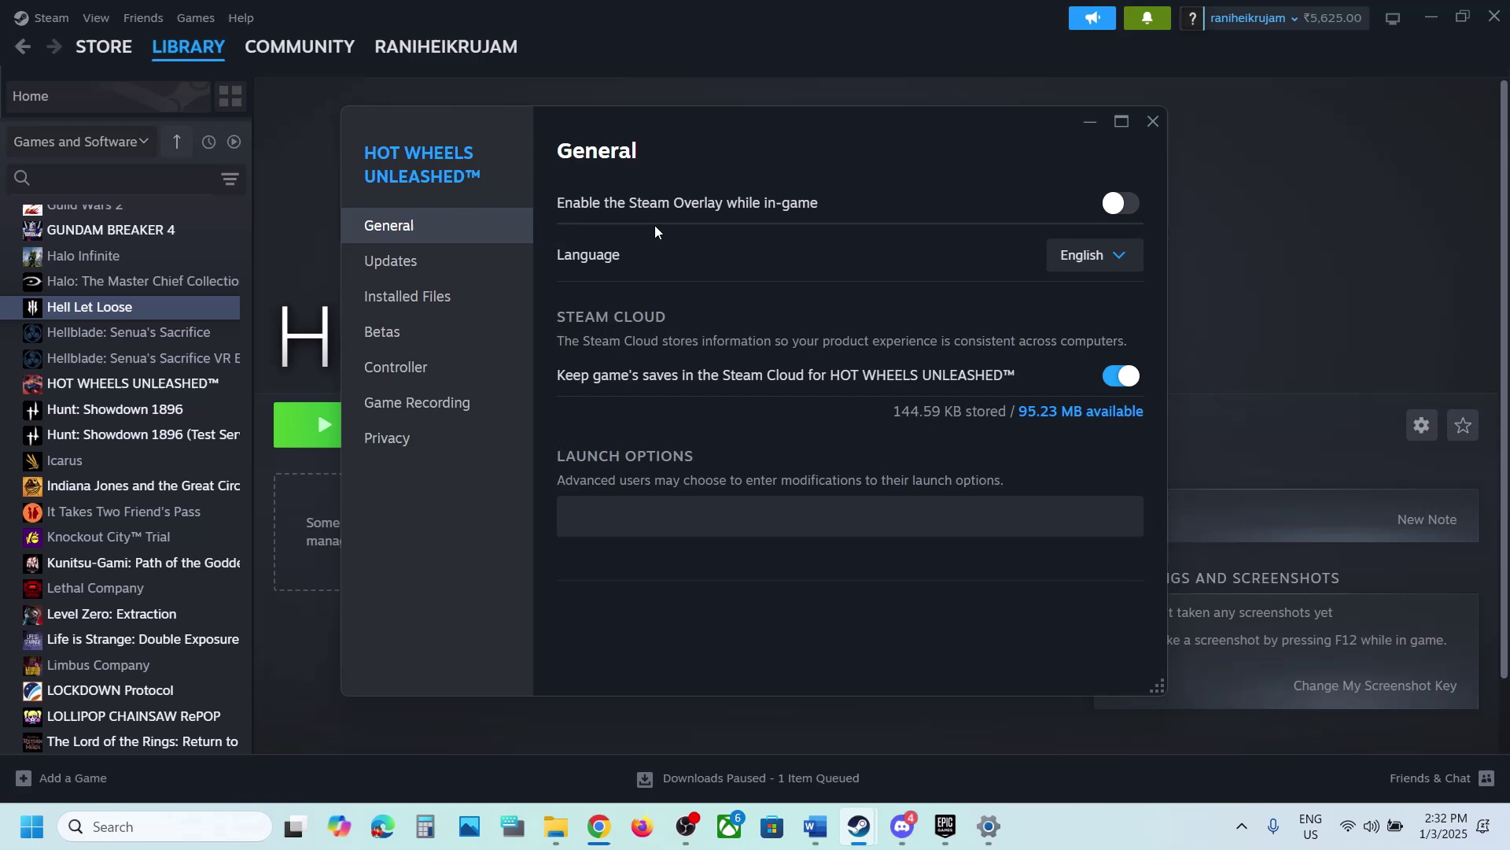
pyautogui.click(1153, 121)
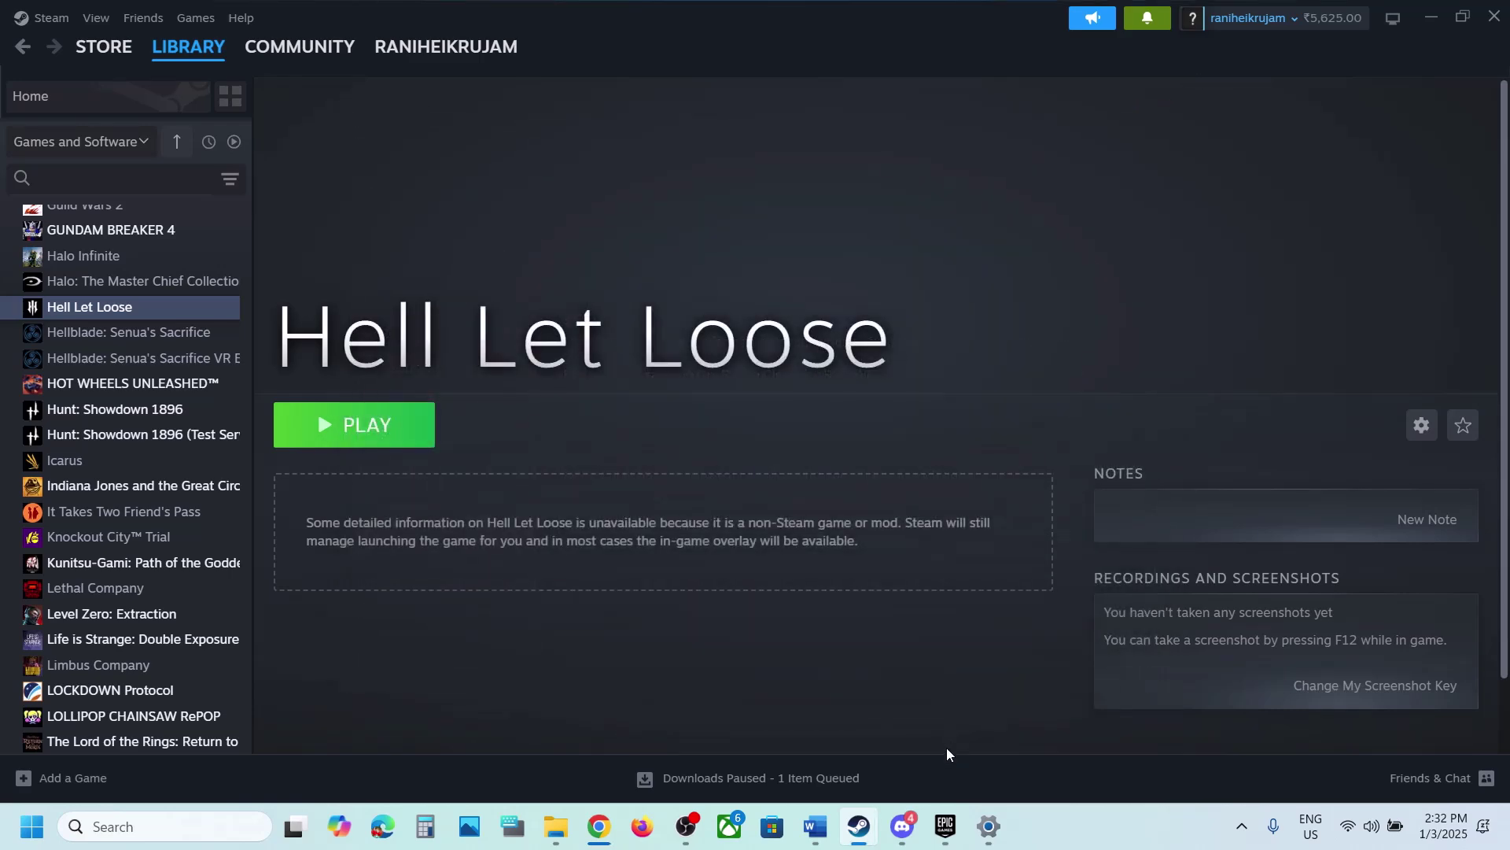
# Step: Switch to Discord and disable the in-game overlay in its Game Overlay settings
pyautogui.click(902, 828)
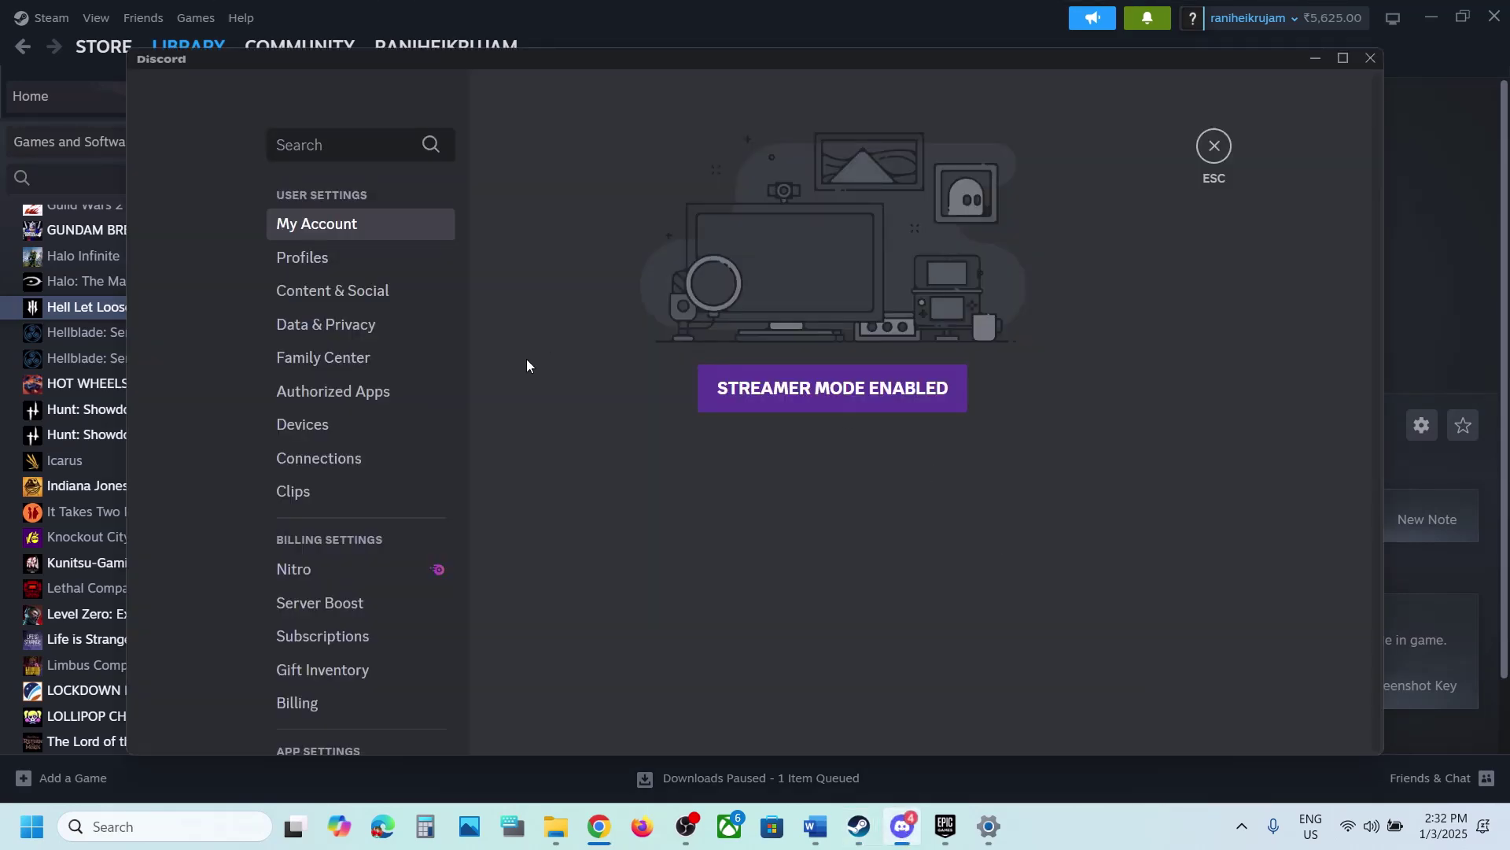
pyautogui.scroll(-10, 355, 563)
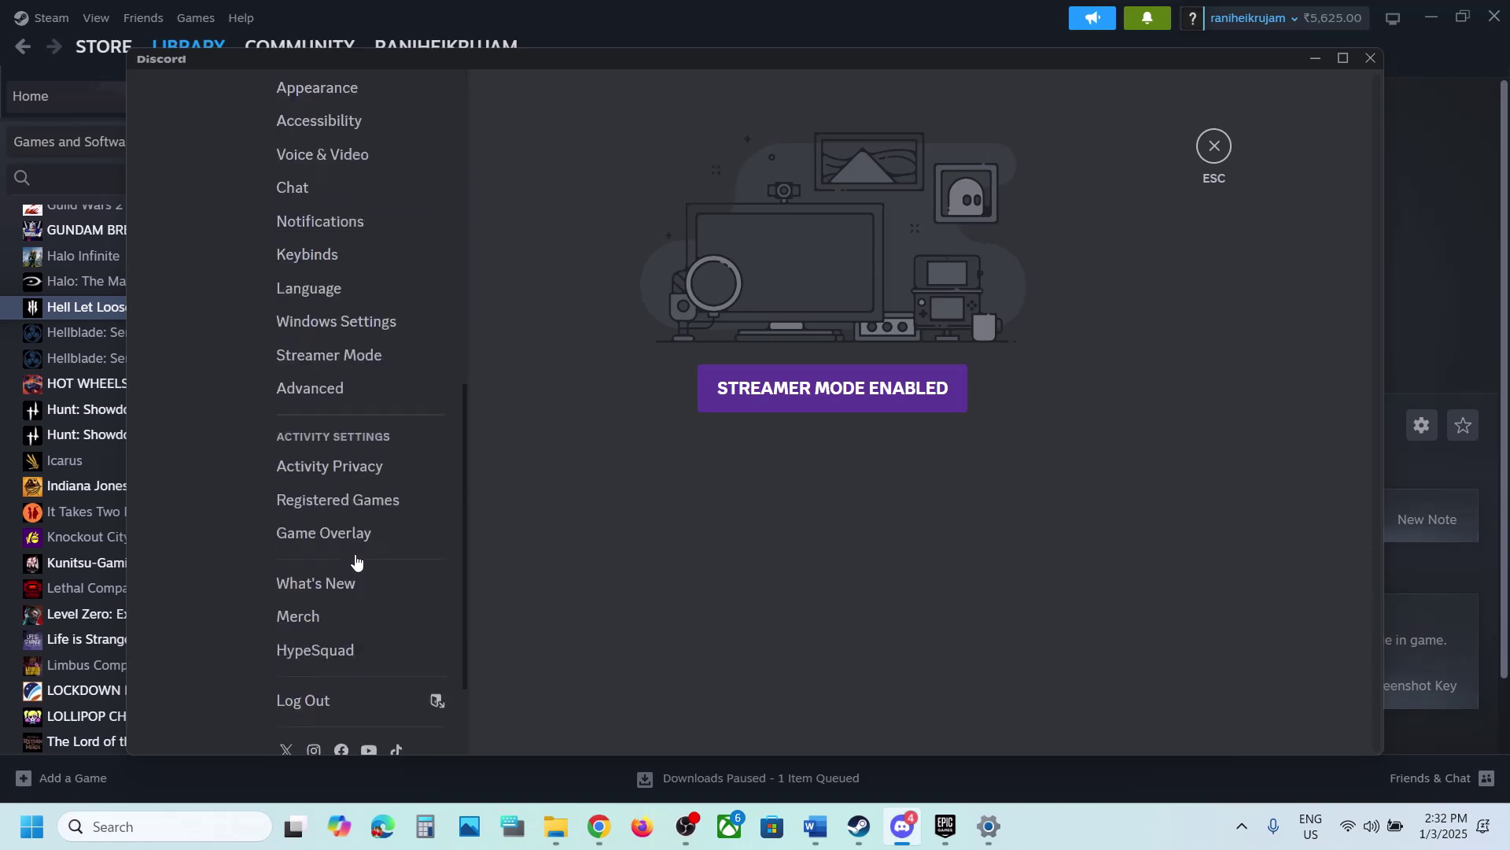
pyautogui.click(319, 392)
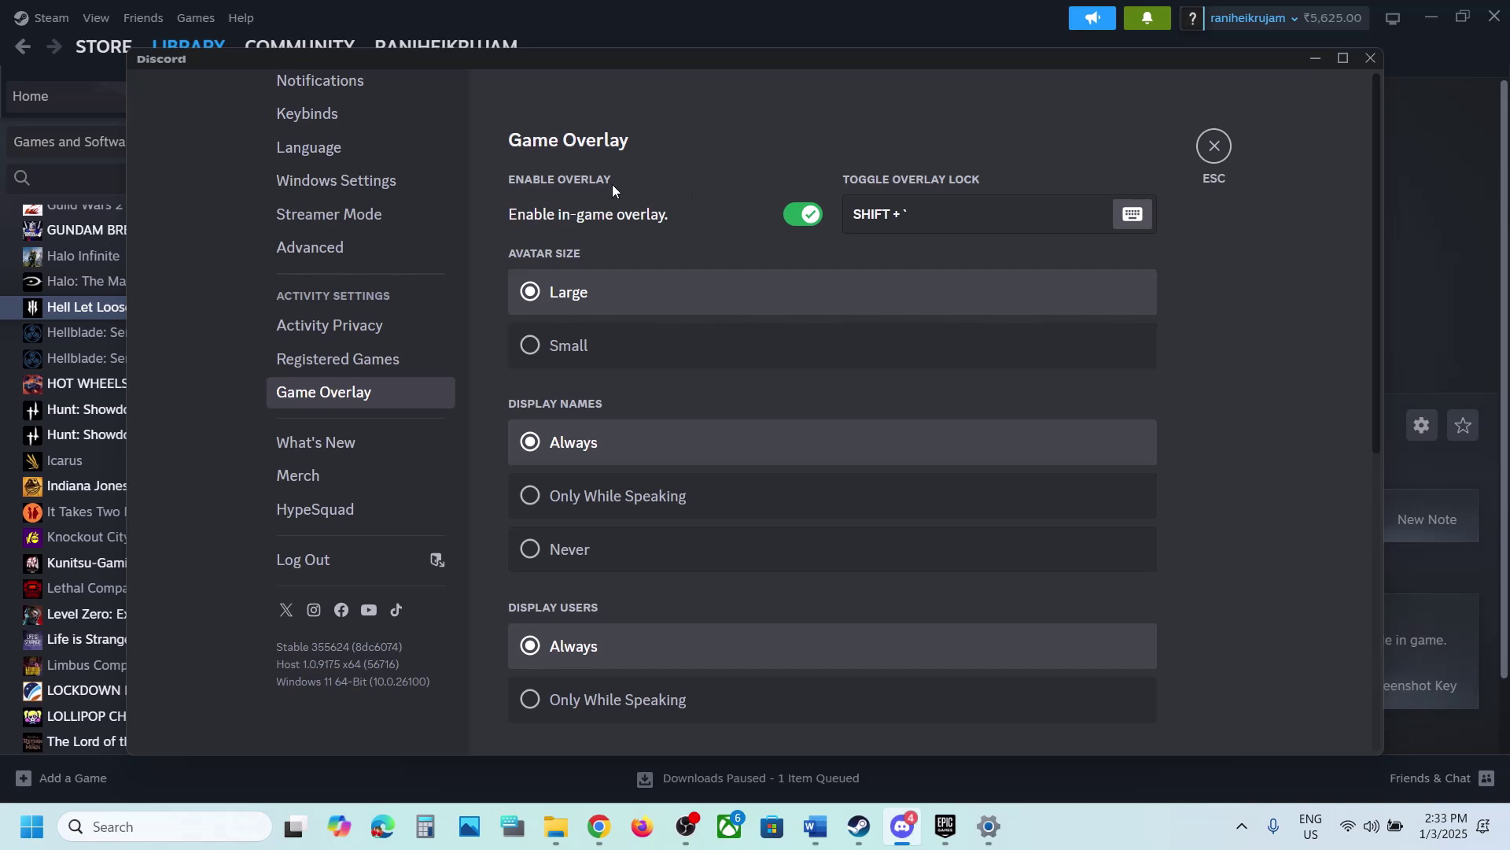
pyautogui.click(789, 217)
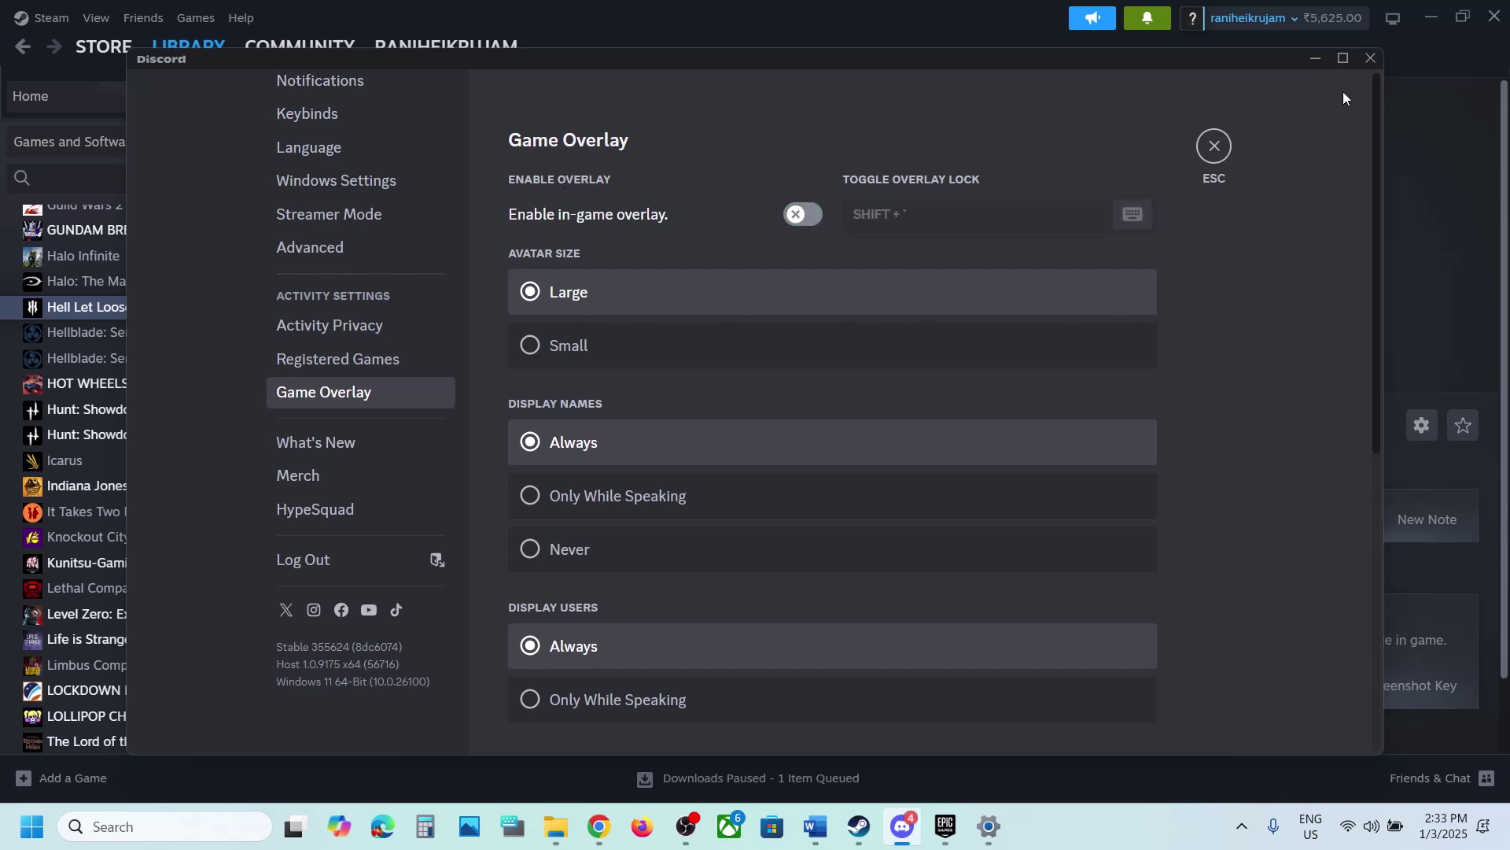
# Step: Quit Discord completely so that it no longer runs in the background
pyautogui.click(1242, 826)
pyautogui.rightClick(1163, 725)
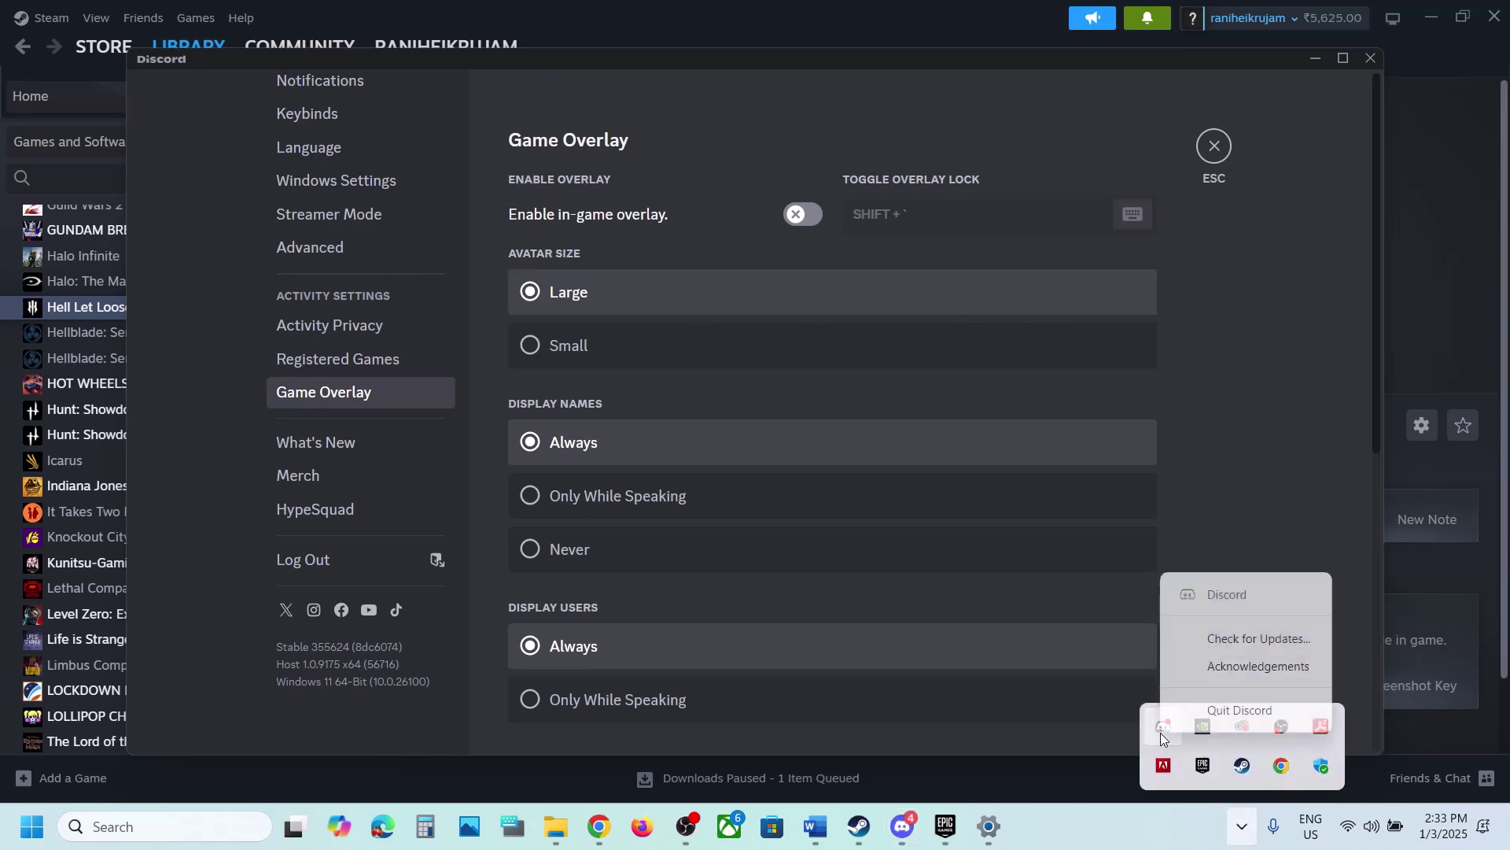
pyautogui.click(1228, 712)
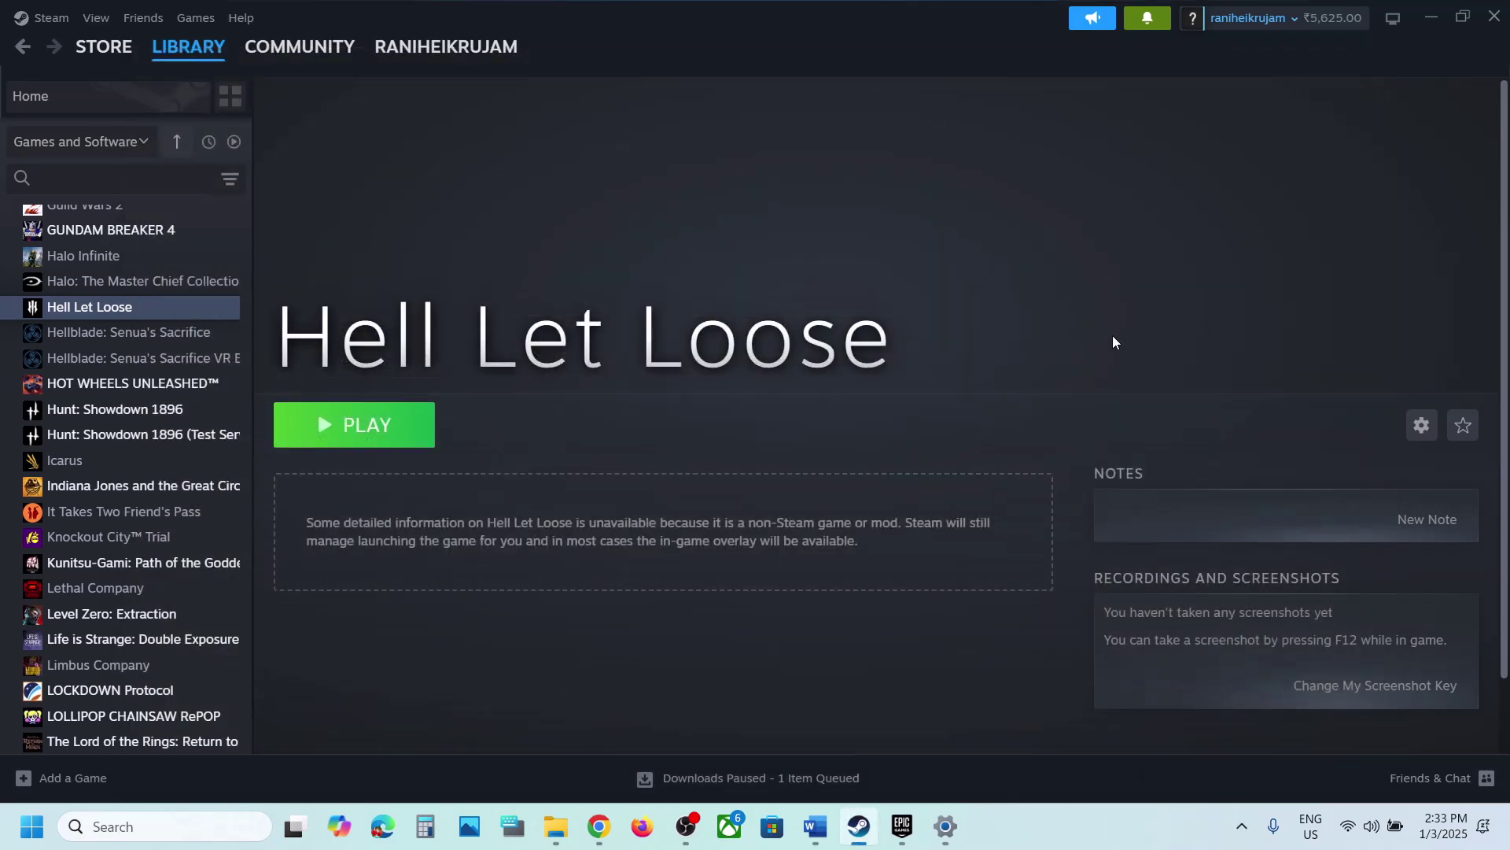
# Step: Return to Step 17 of the Word notes and highlight closing overlay apps, closing MSI Afterburner/Rivatuner and performing a cleanboot
pyautogui.click(815, 826)
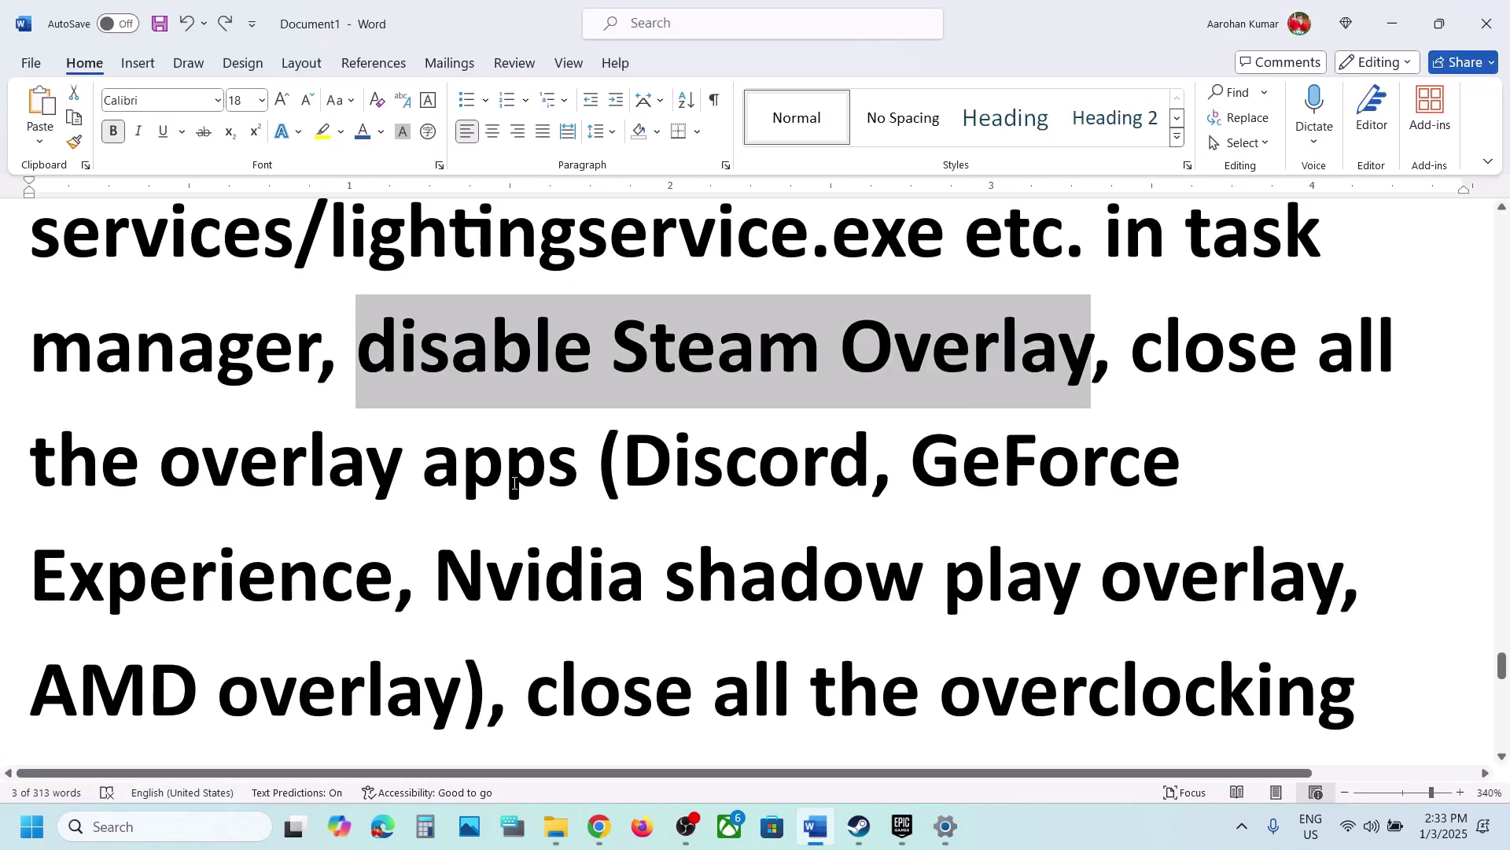
pyautogui.moveTo(962, 470); pyautogui.dragTo(382, 569)
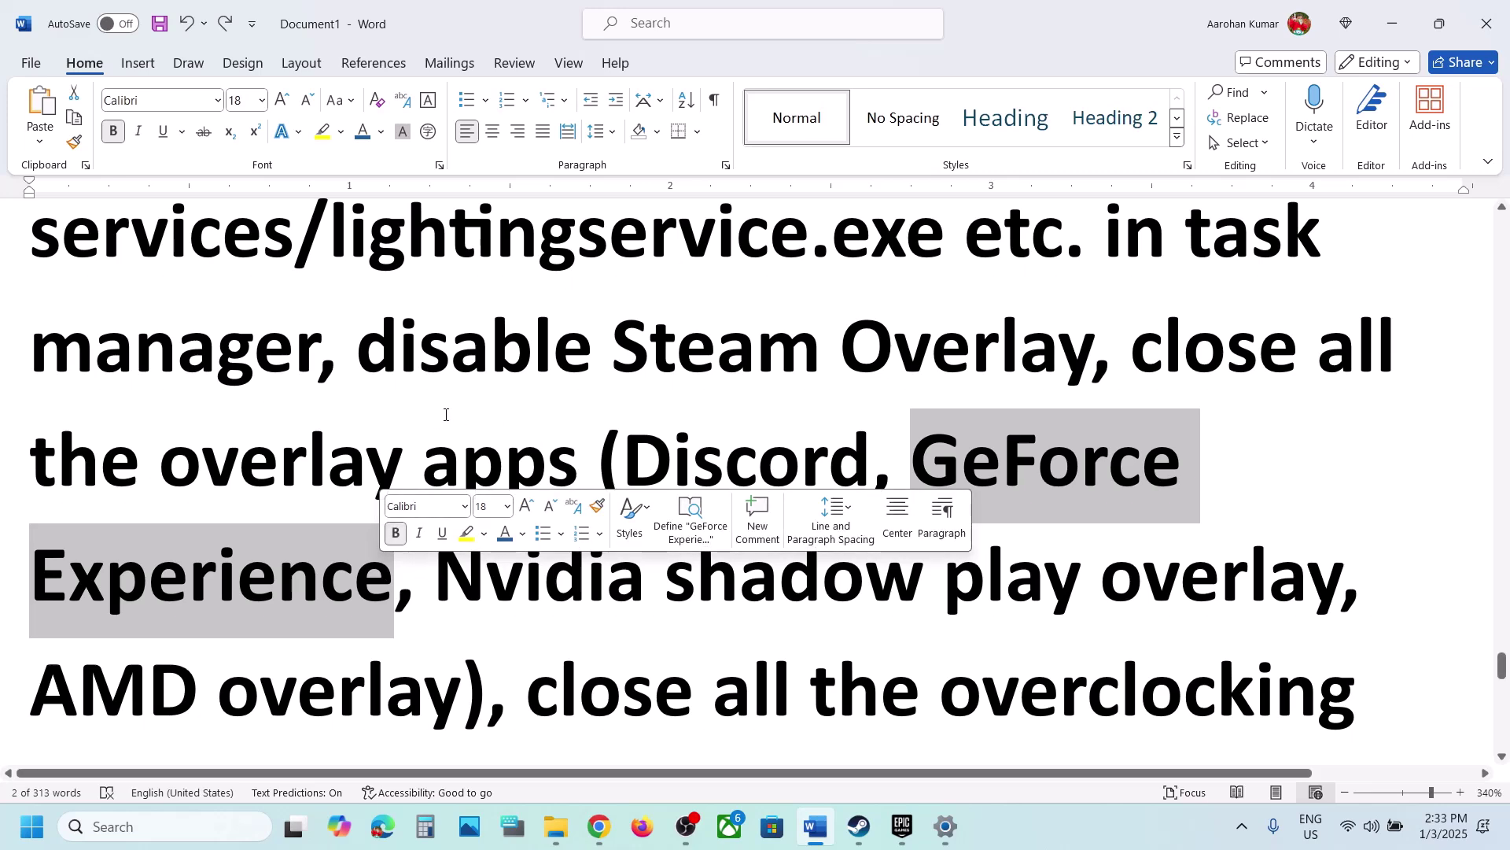
pyautogui.moveTo(1143, 341); pyautogui.dragTo(565, 468)
pyautogui.scroll(-4, 565, 467)
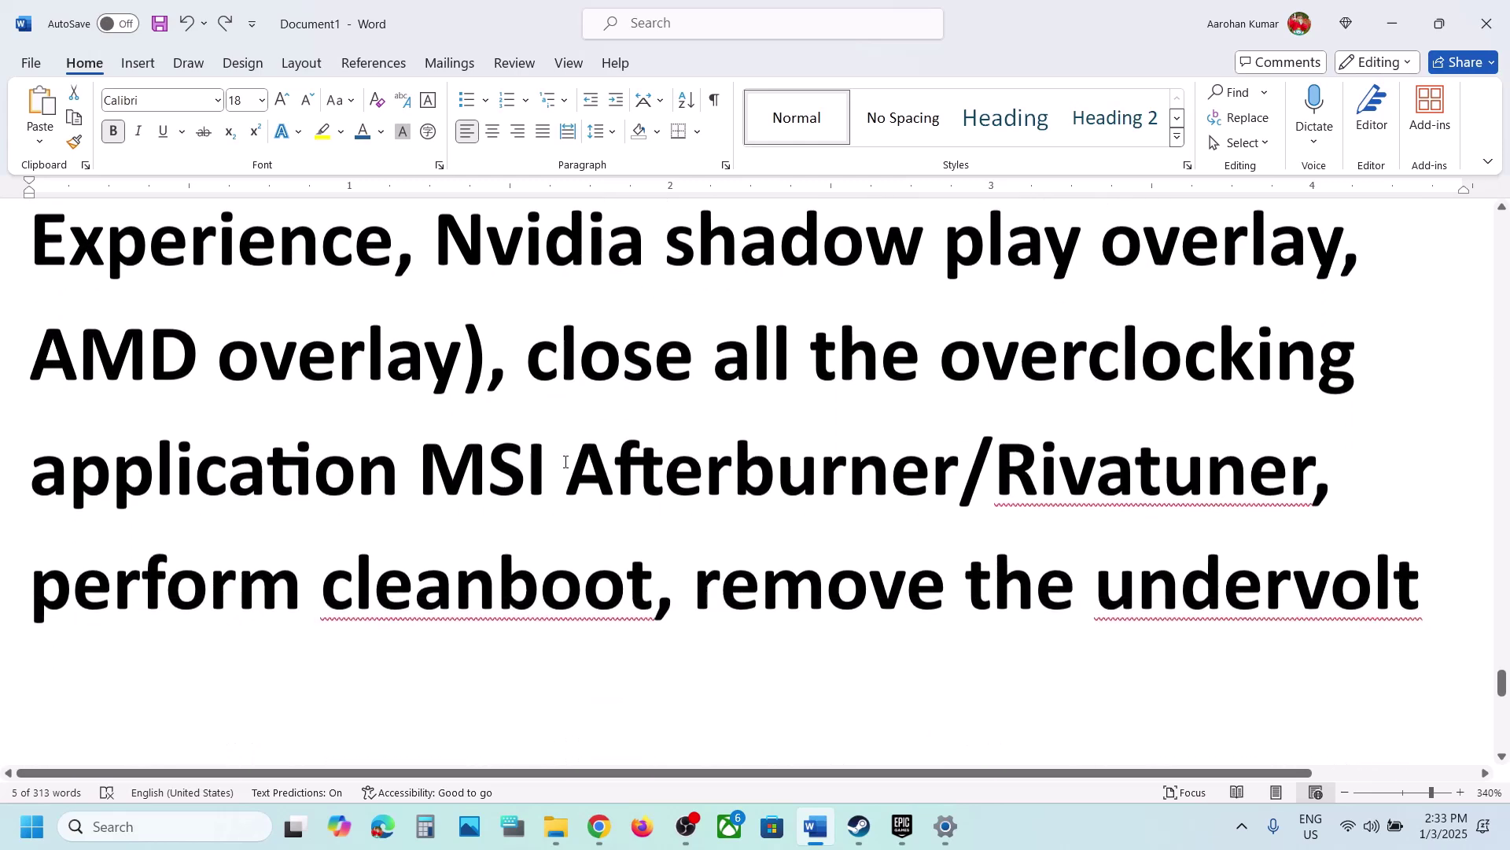
pyautogui.moveTo(526, 314); pyautogui.dragTo(549, 442)
pyautogui.moveTo(869, 409); pyautogui.dragTo(1227, 415)
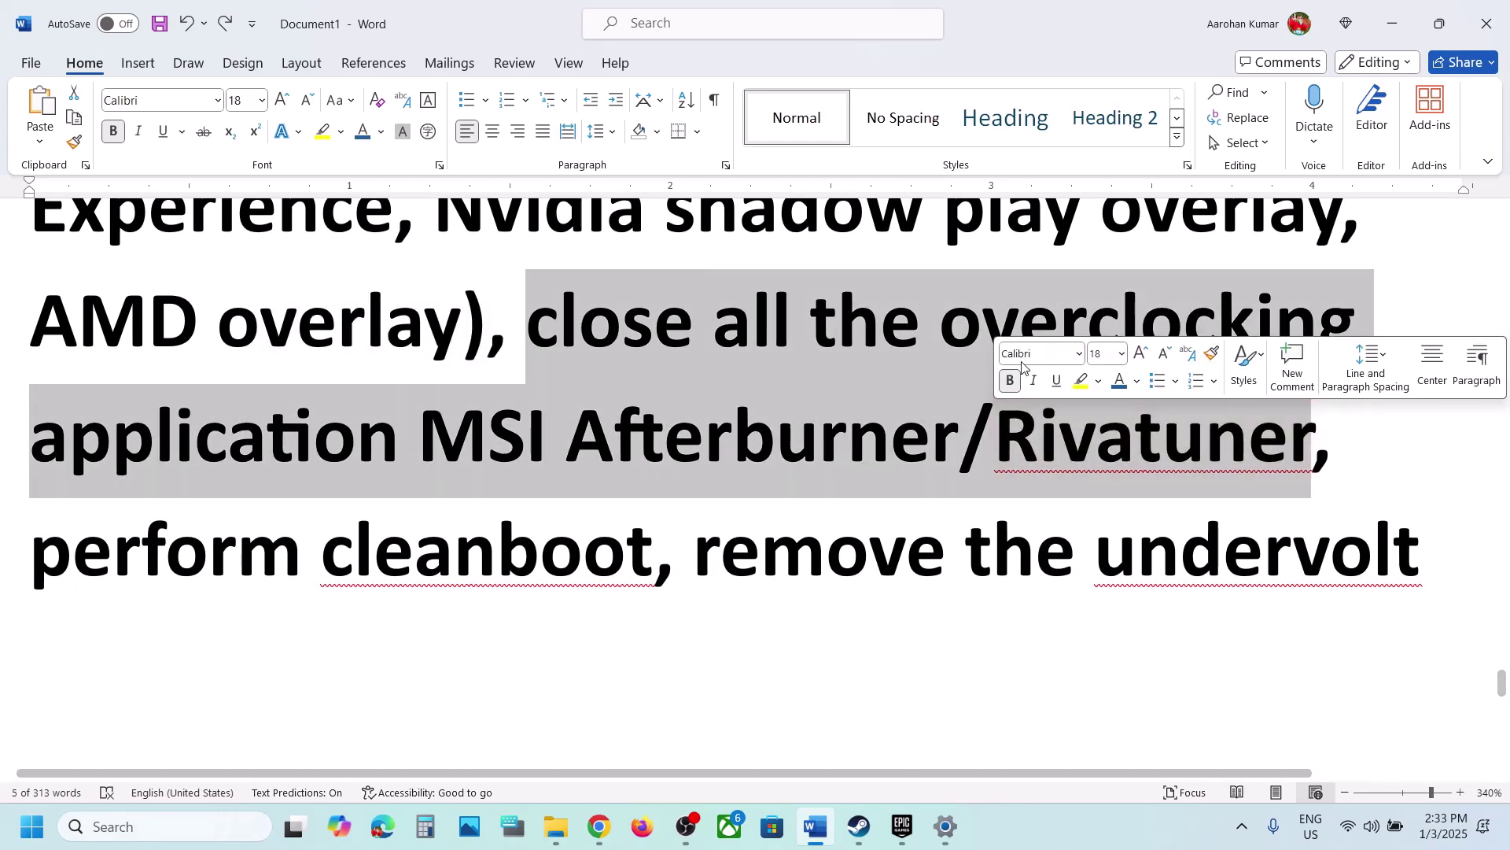
pyautogui.click(944, 335)
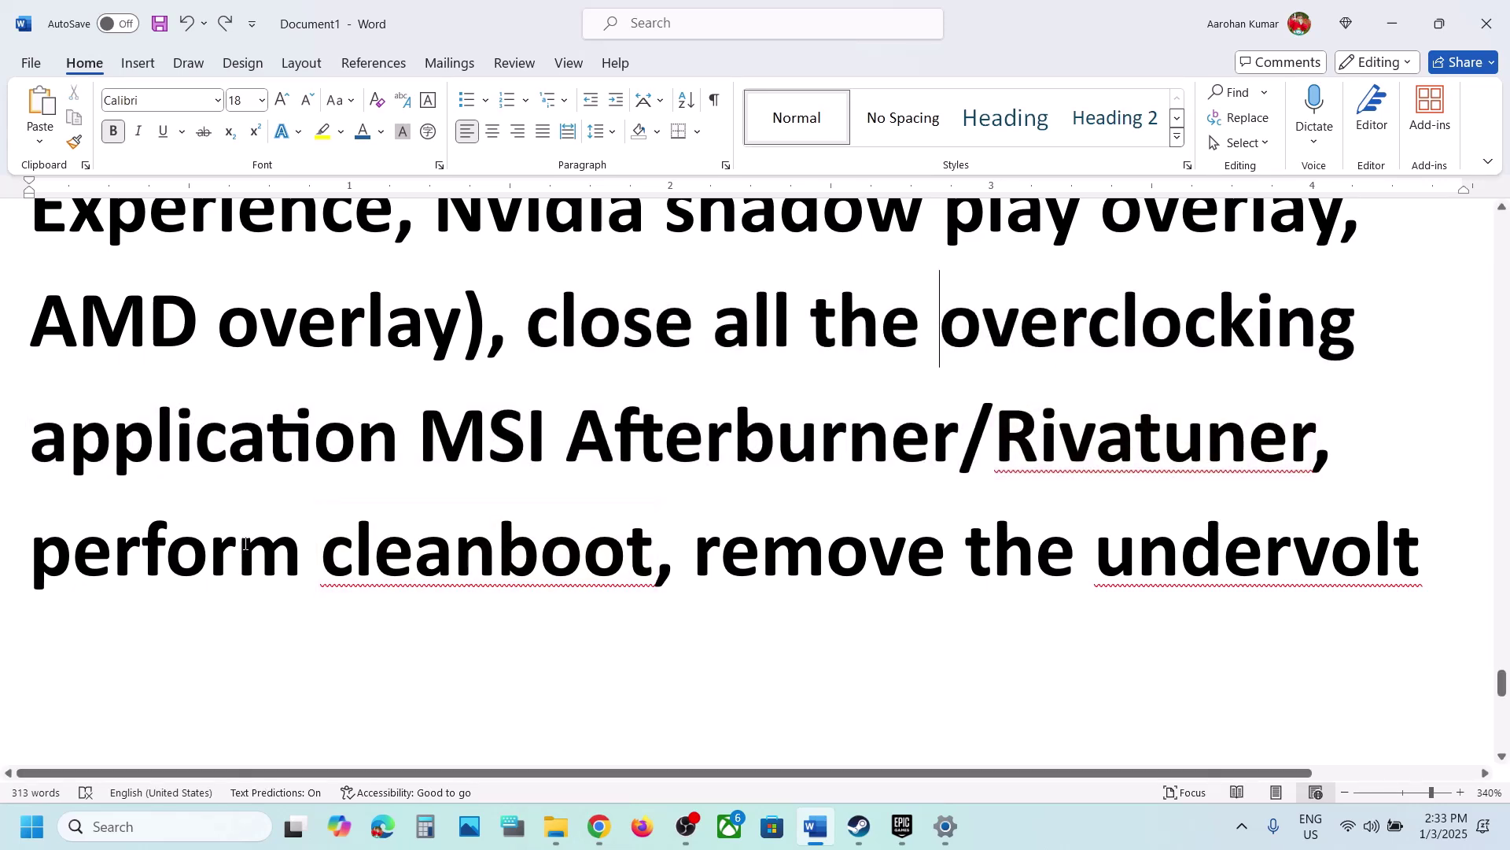
pyautogui.moveTo(100, 561); pyautogui.dragTo(653, 562)
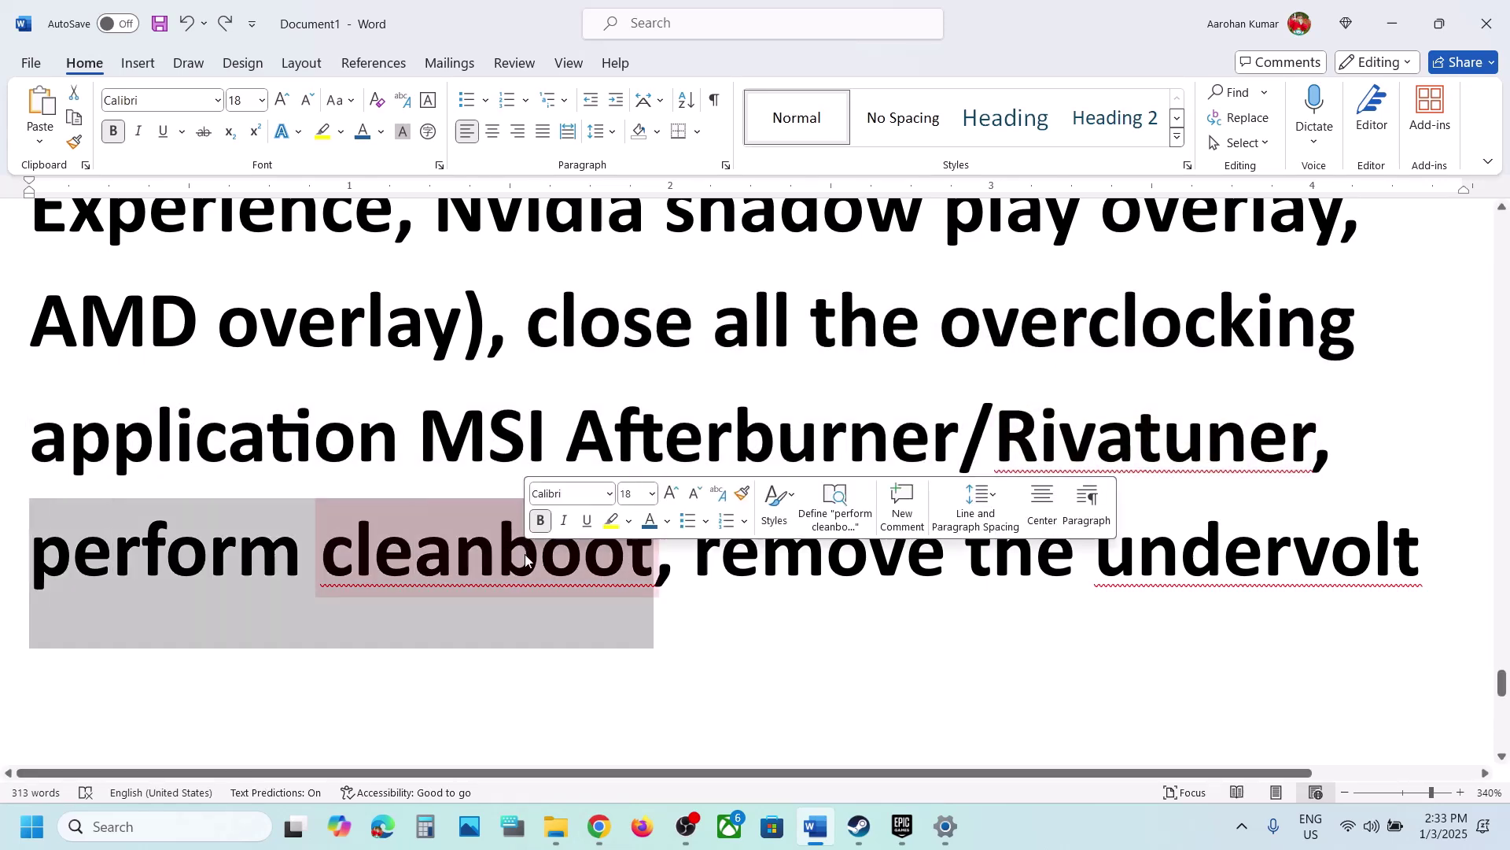
# Step: Open System Configuration, hide all Microsoft services in the services list, and accept the dialog
pyautogui.click(173, 826)
pyautogui.write('system')
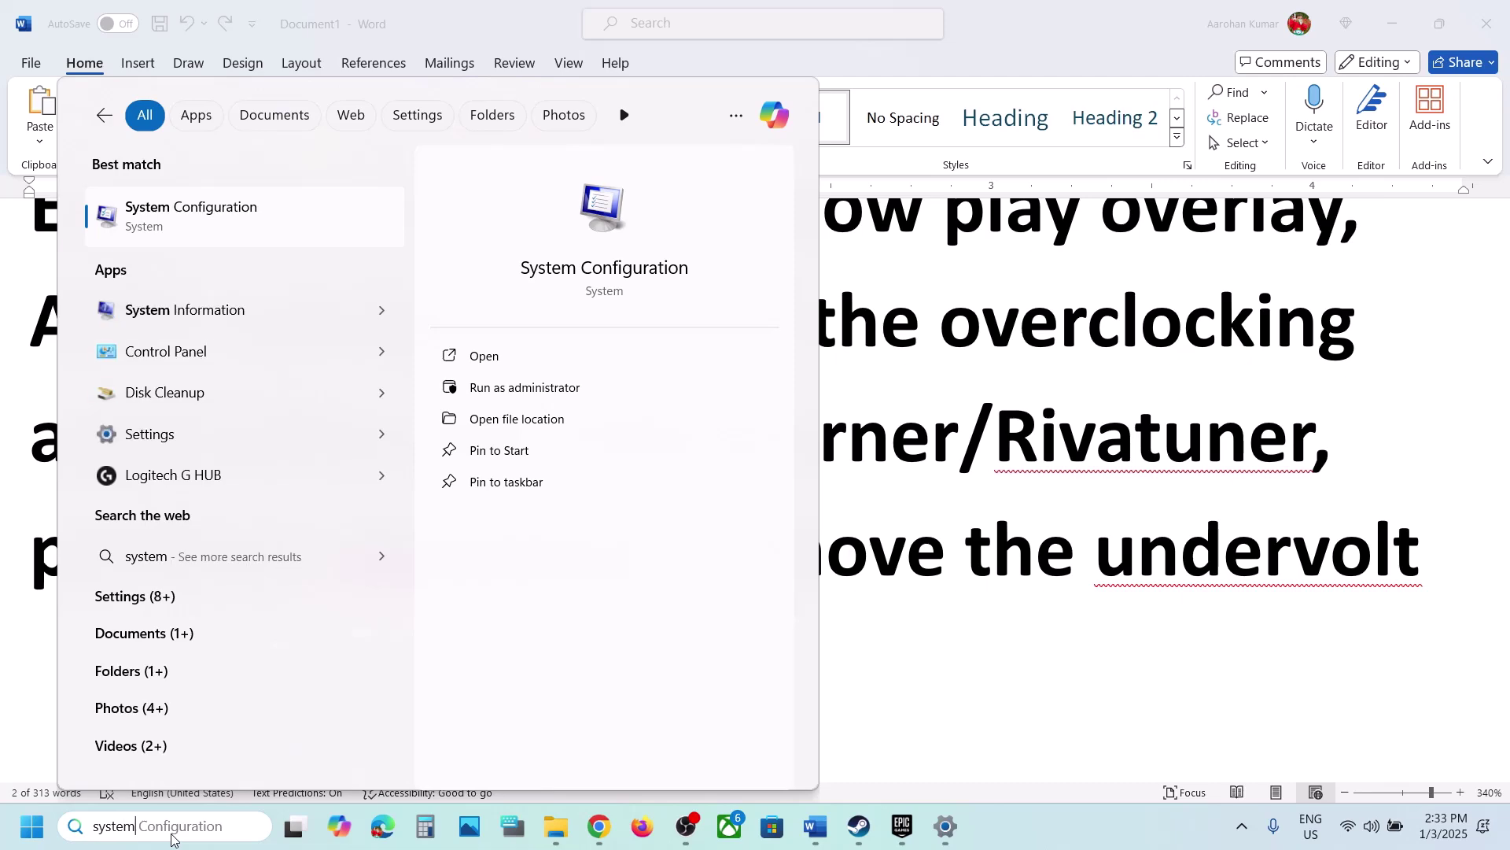
pyautogui.press('Right')
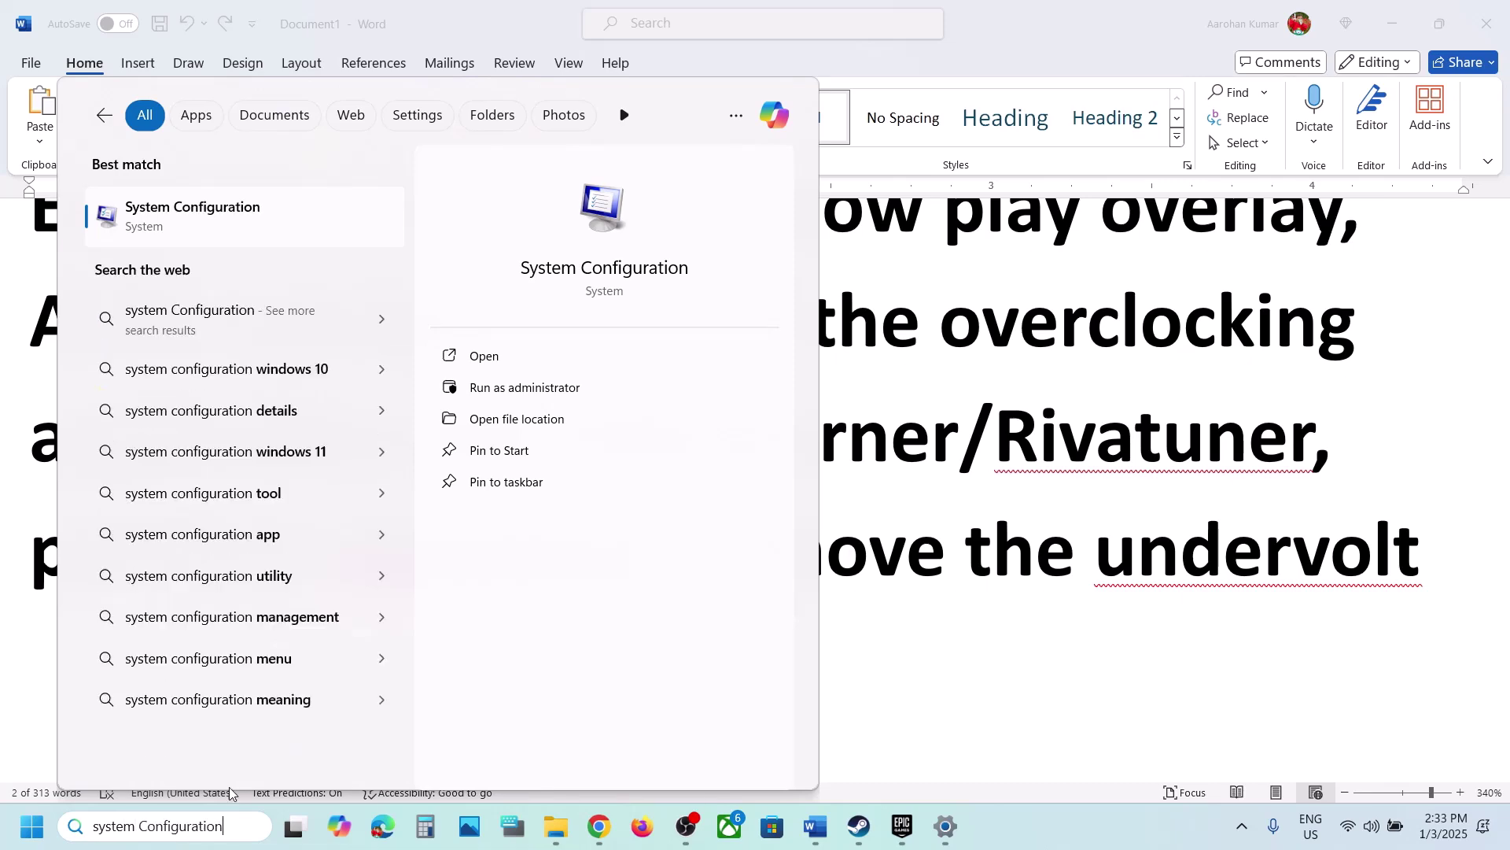
pyautogui.click(197, 214)
pyautogui.click(614, 262)
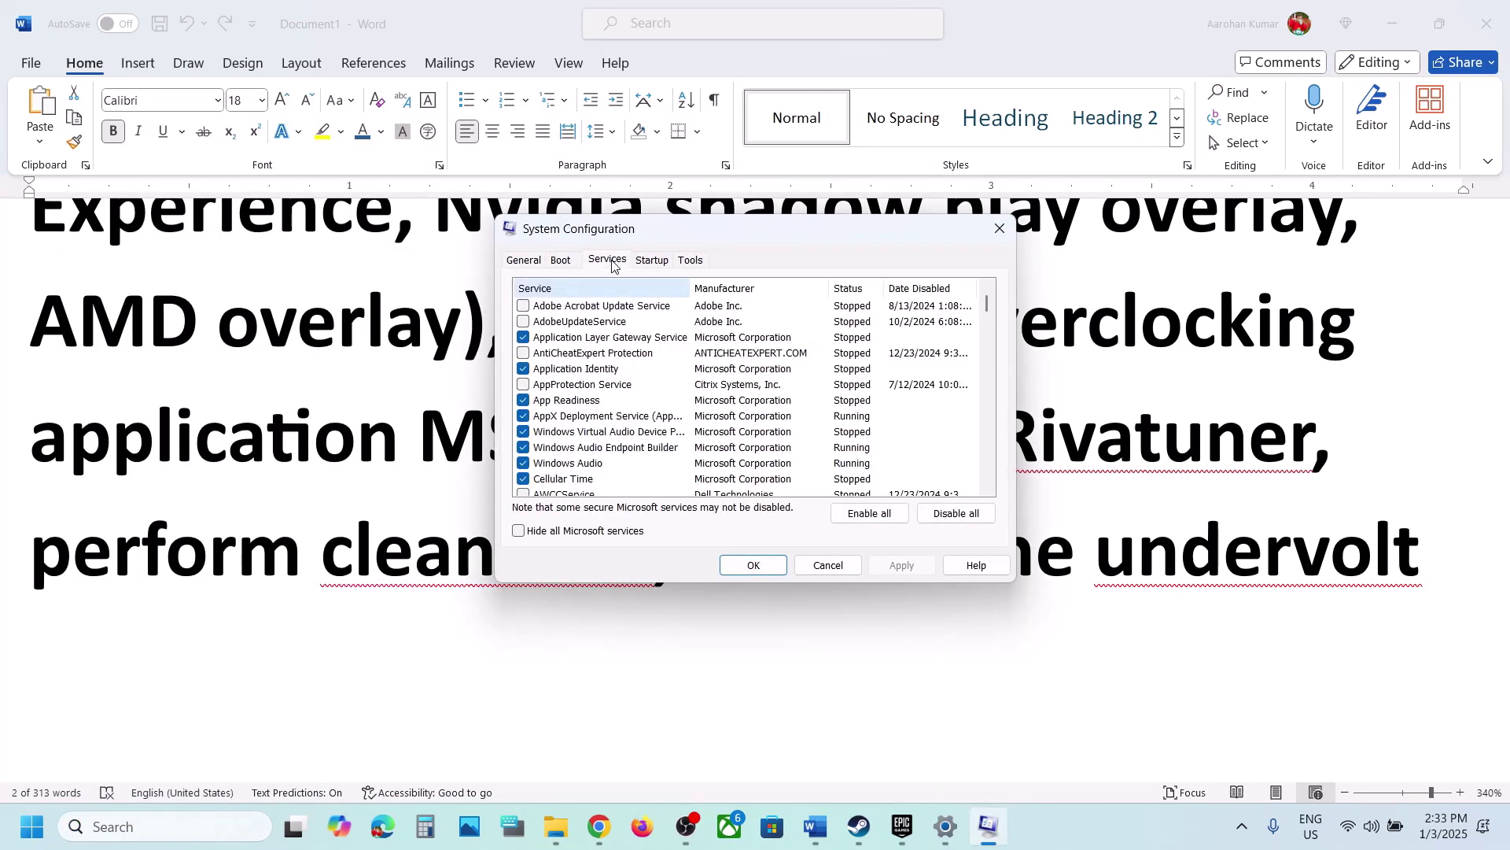
pyautogui.click(519, 532)
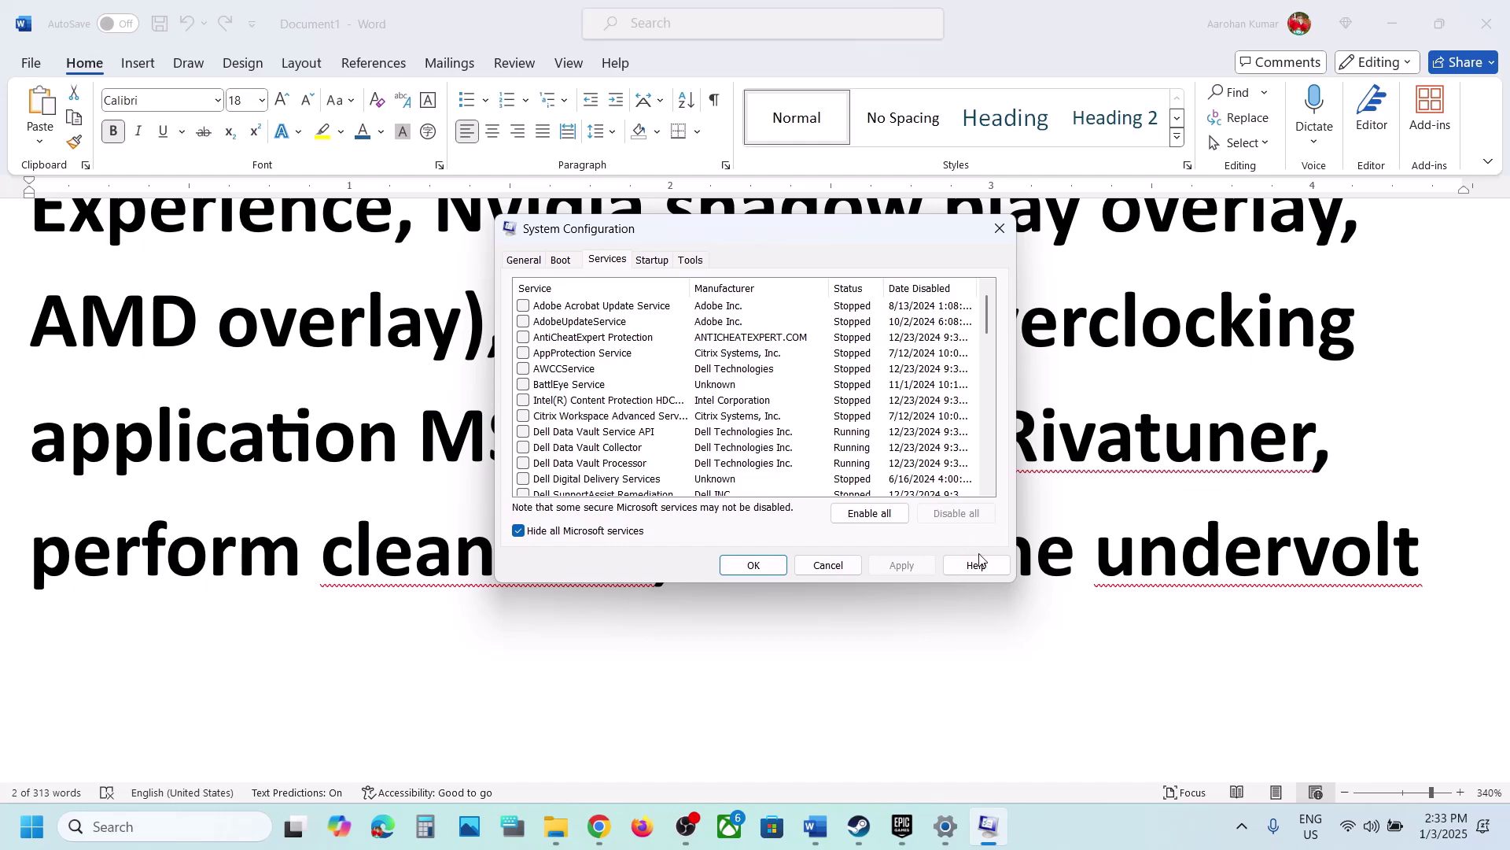
pyautogui.click(722, 568)
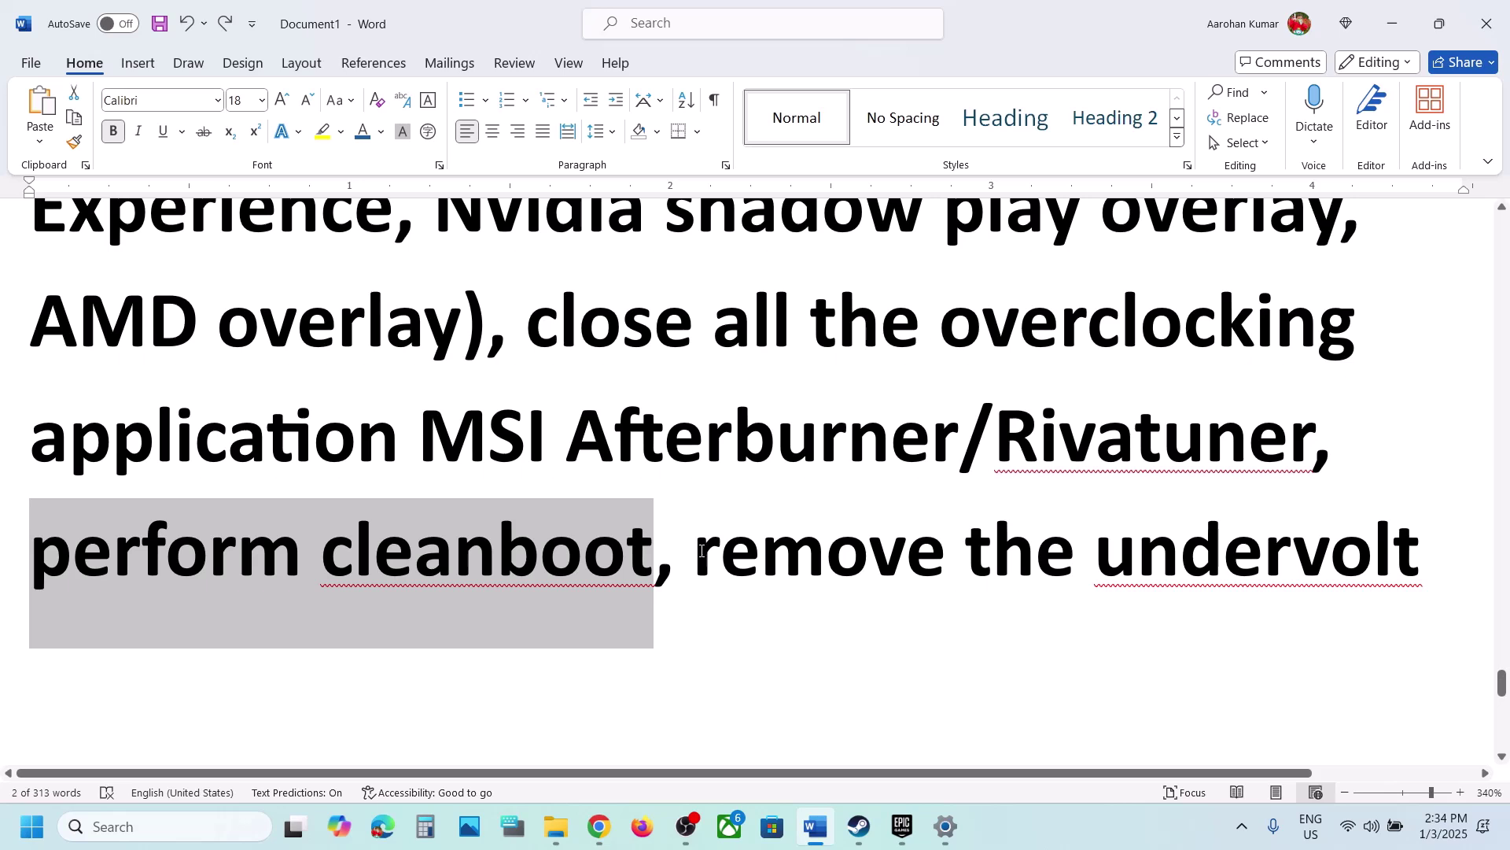
# Step: Review the Word notes on removing the undervolt and highlight Step 18, Update BIOS
pyautogui.moveTo(692, 551); pyautogui.dragTo(1446, 516)
pyautogui.click(484, 550)
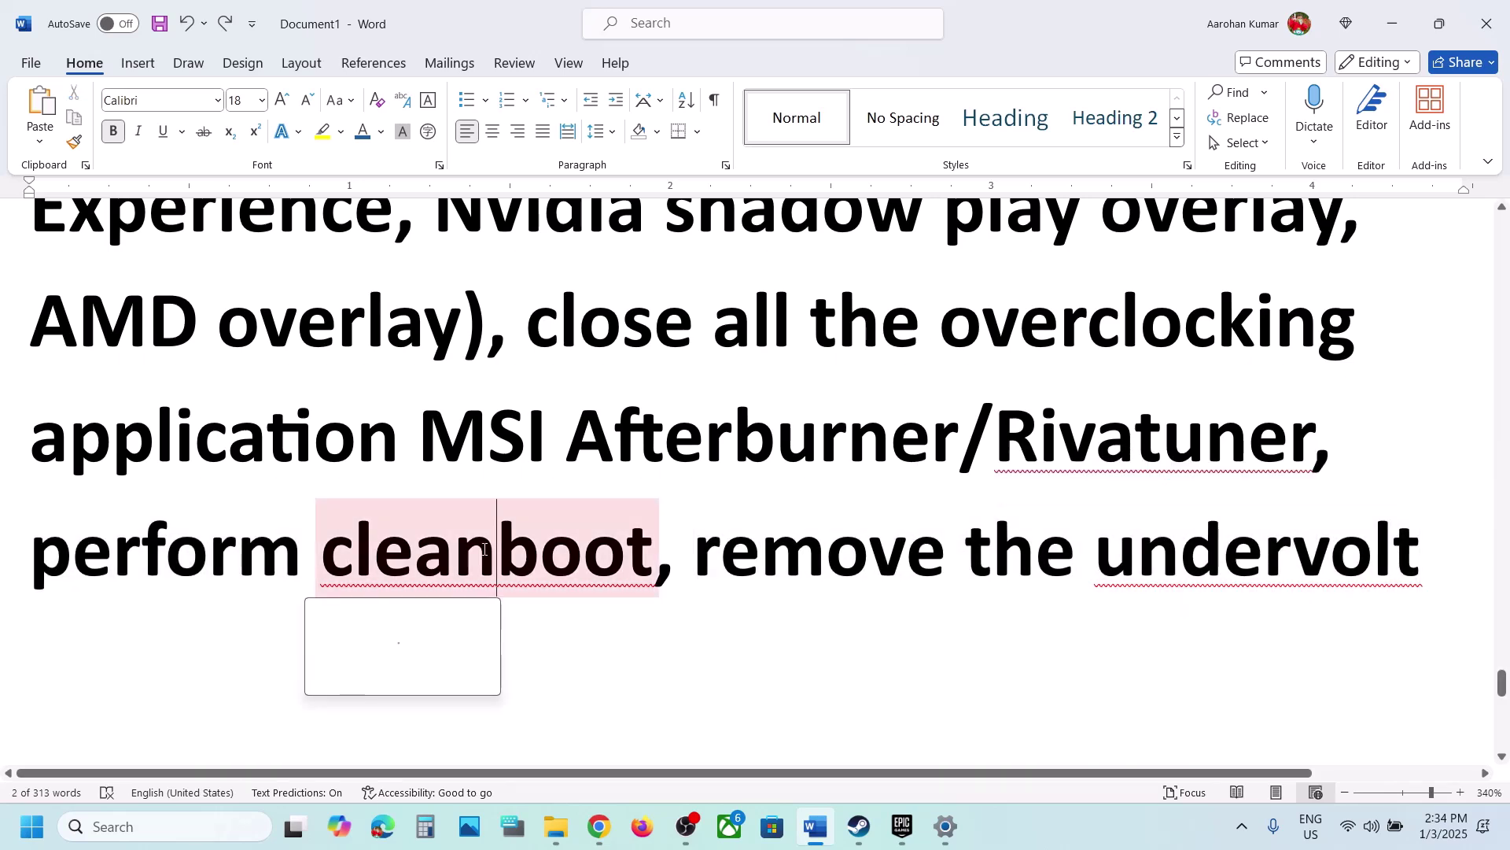
pyautogui.scroll(-5, 485, 549)
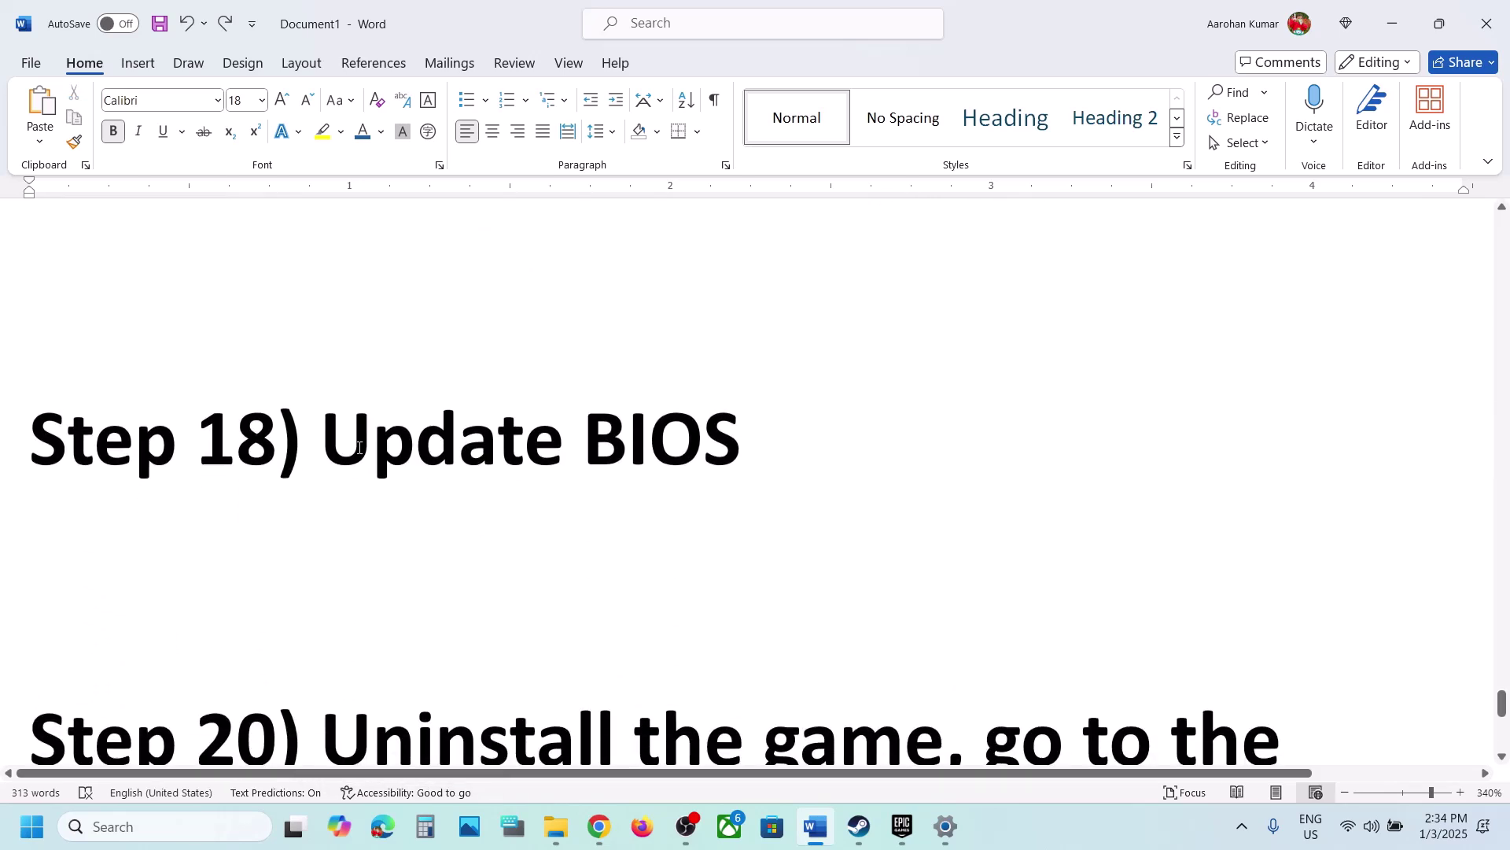
pyautogui.moveTo(359, 448); pyautogui.dragTo(863, 455)
pyautogui.click(863, 463)
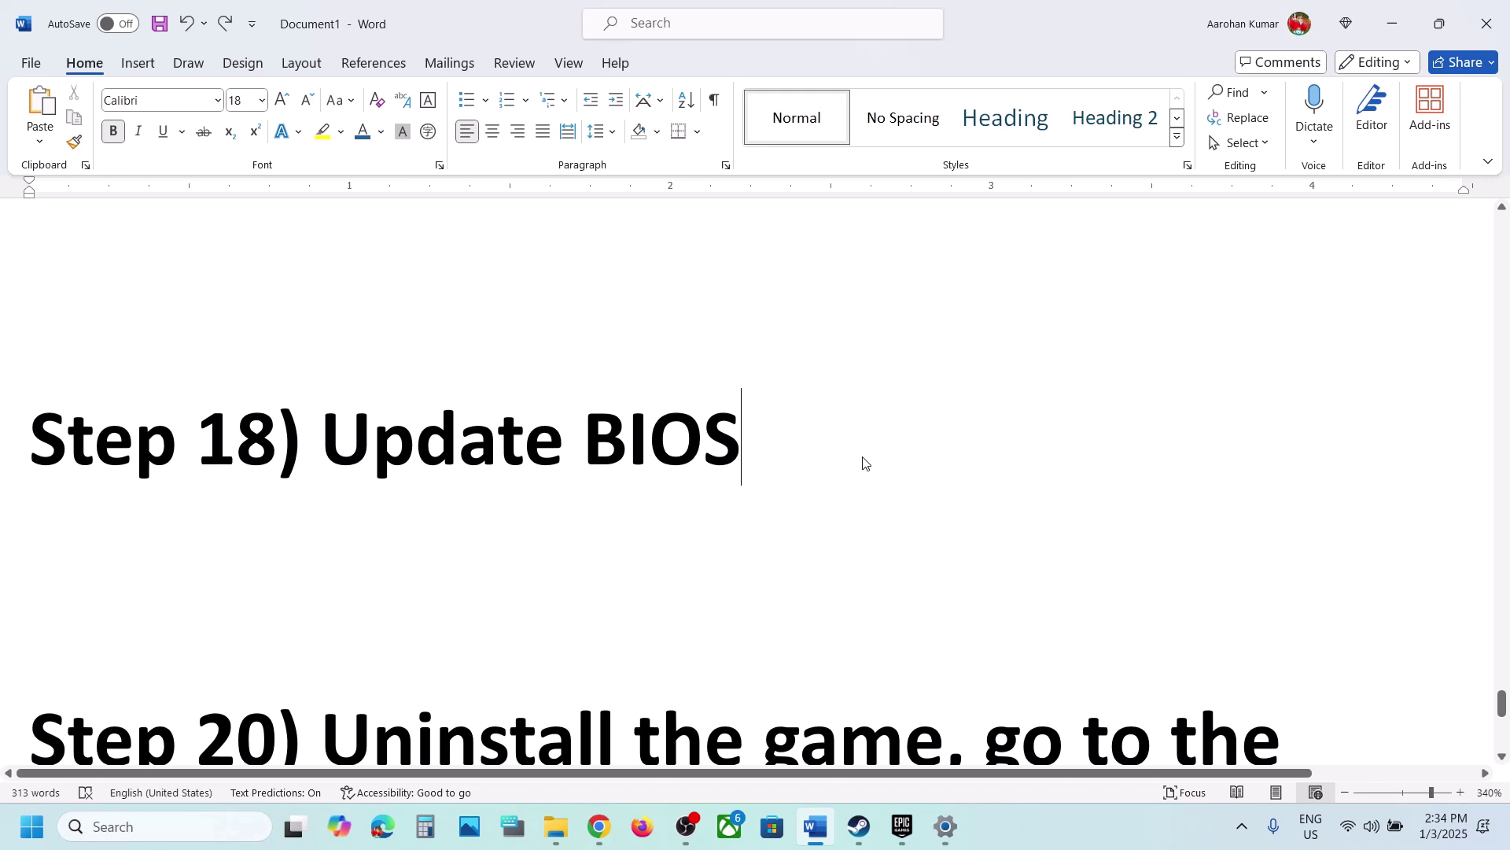